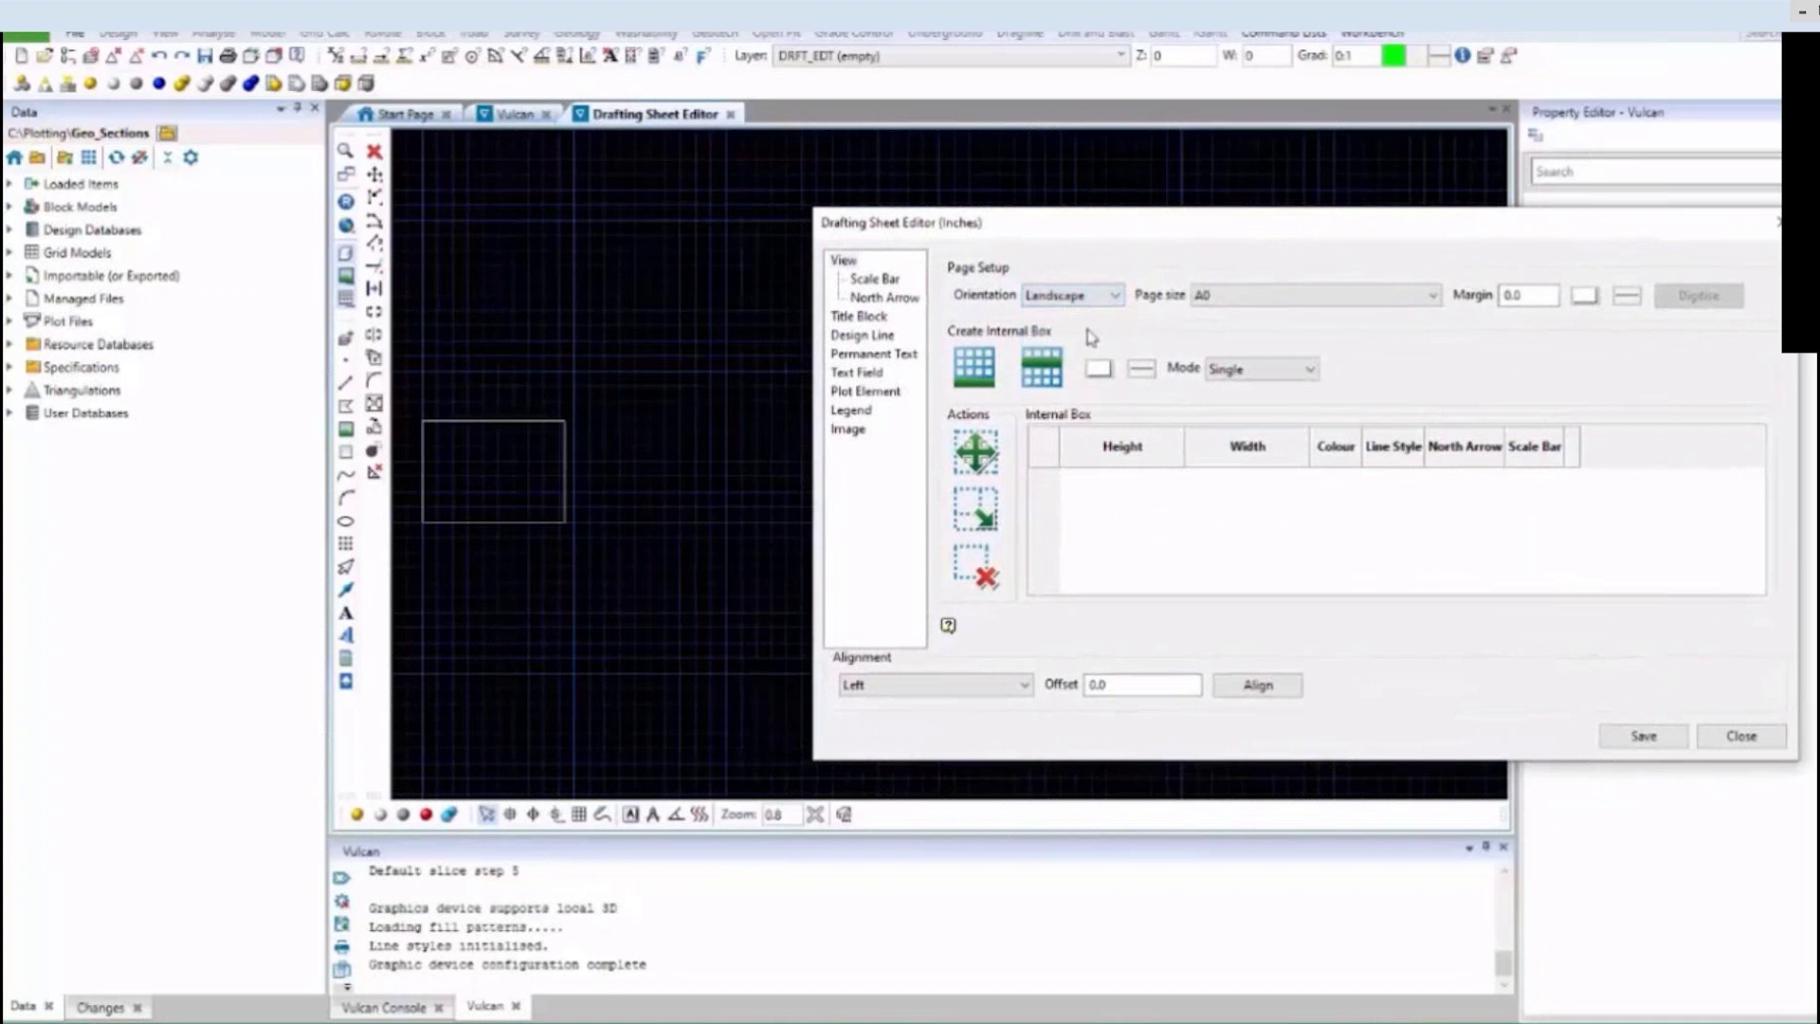
# Set the drafting sheet's page size to Arch D.
pyautogui.click(1232, 297)
pyautogui.click(1244, 616)
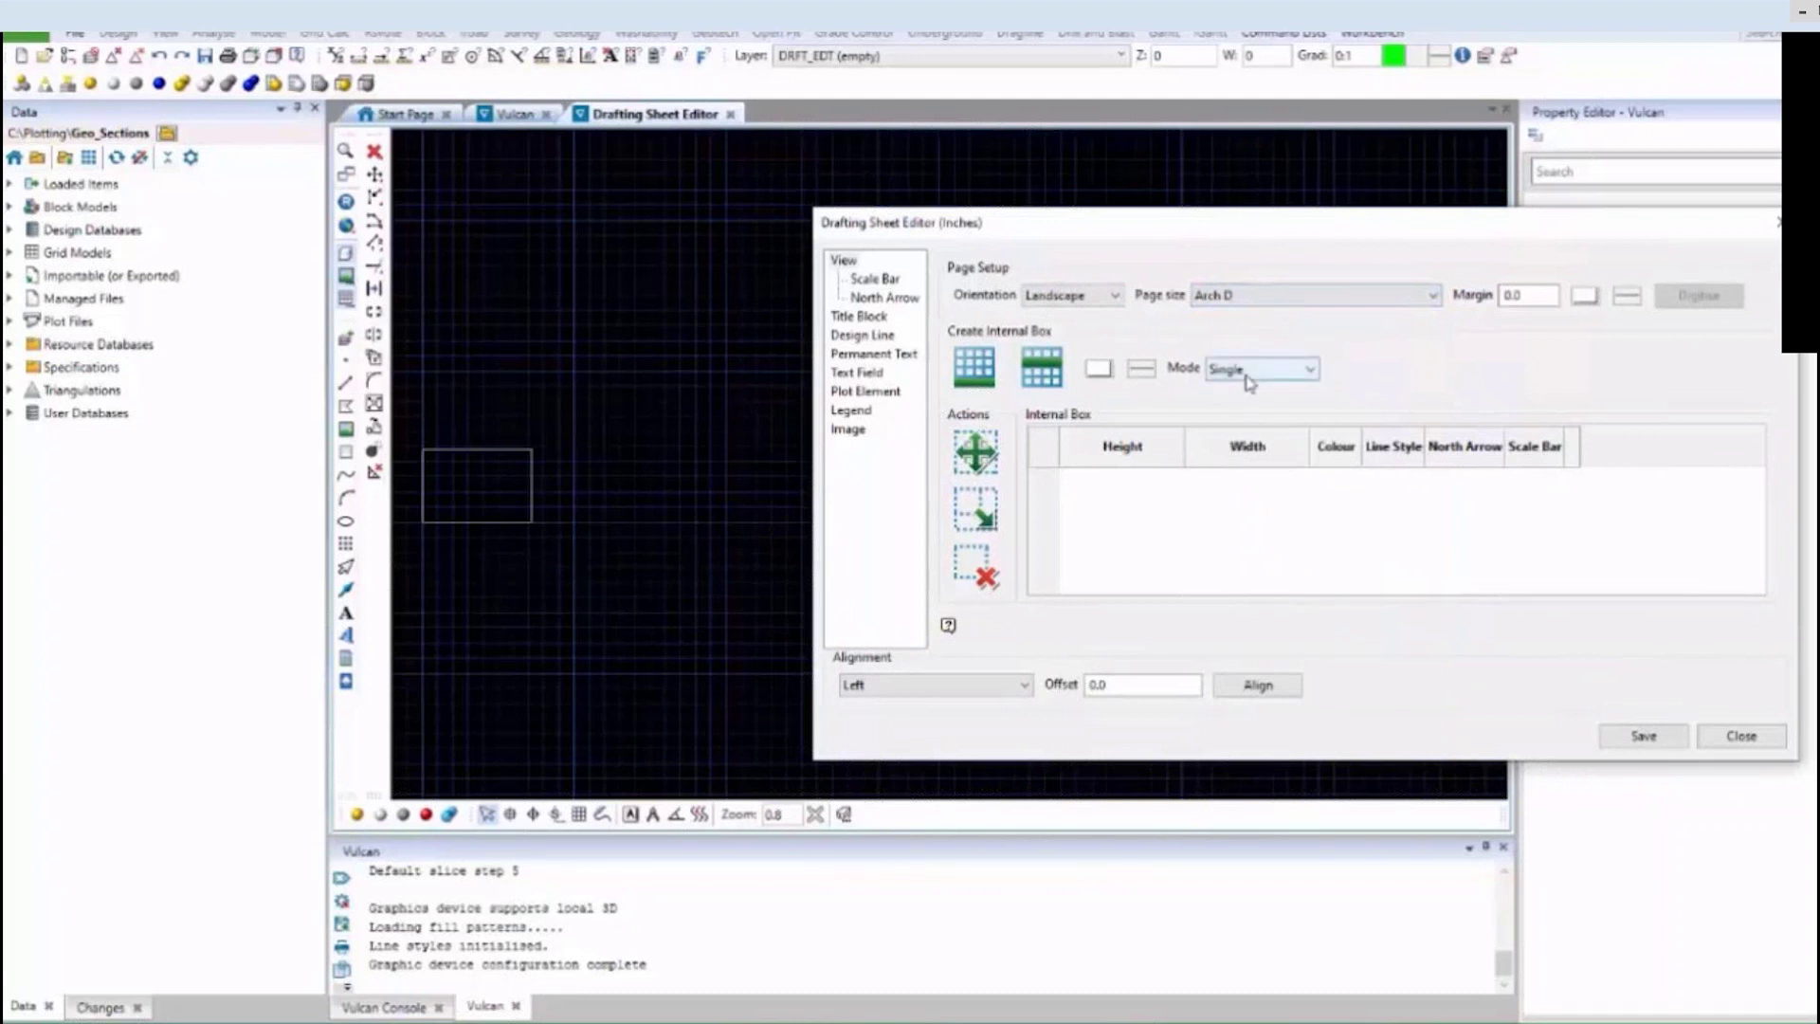
pyautogui.press('ctrl')
# Draw three side-by-side internal boxes, about 10.8 × 12.4, 19.4 × 11.8 and 7.8 × 6.6 inches (height × width).
pyautogui.click(973, 370)
pyautogui.scroll(4, 420, 489)
pyautogui.moveTo(462, 489); pyautogui.dragTo(631, 342)
pyautogui.moveTo(637, 608); pyautogui.dragTo(798, 347)
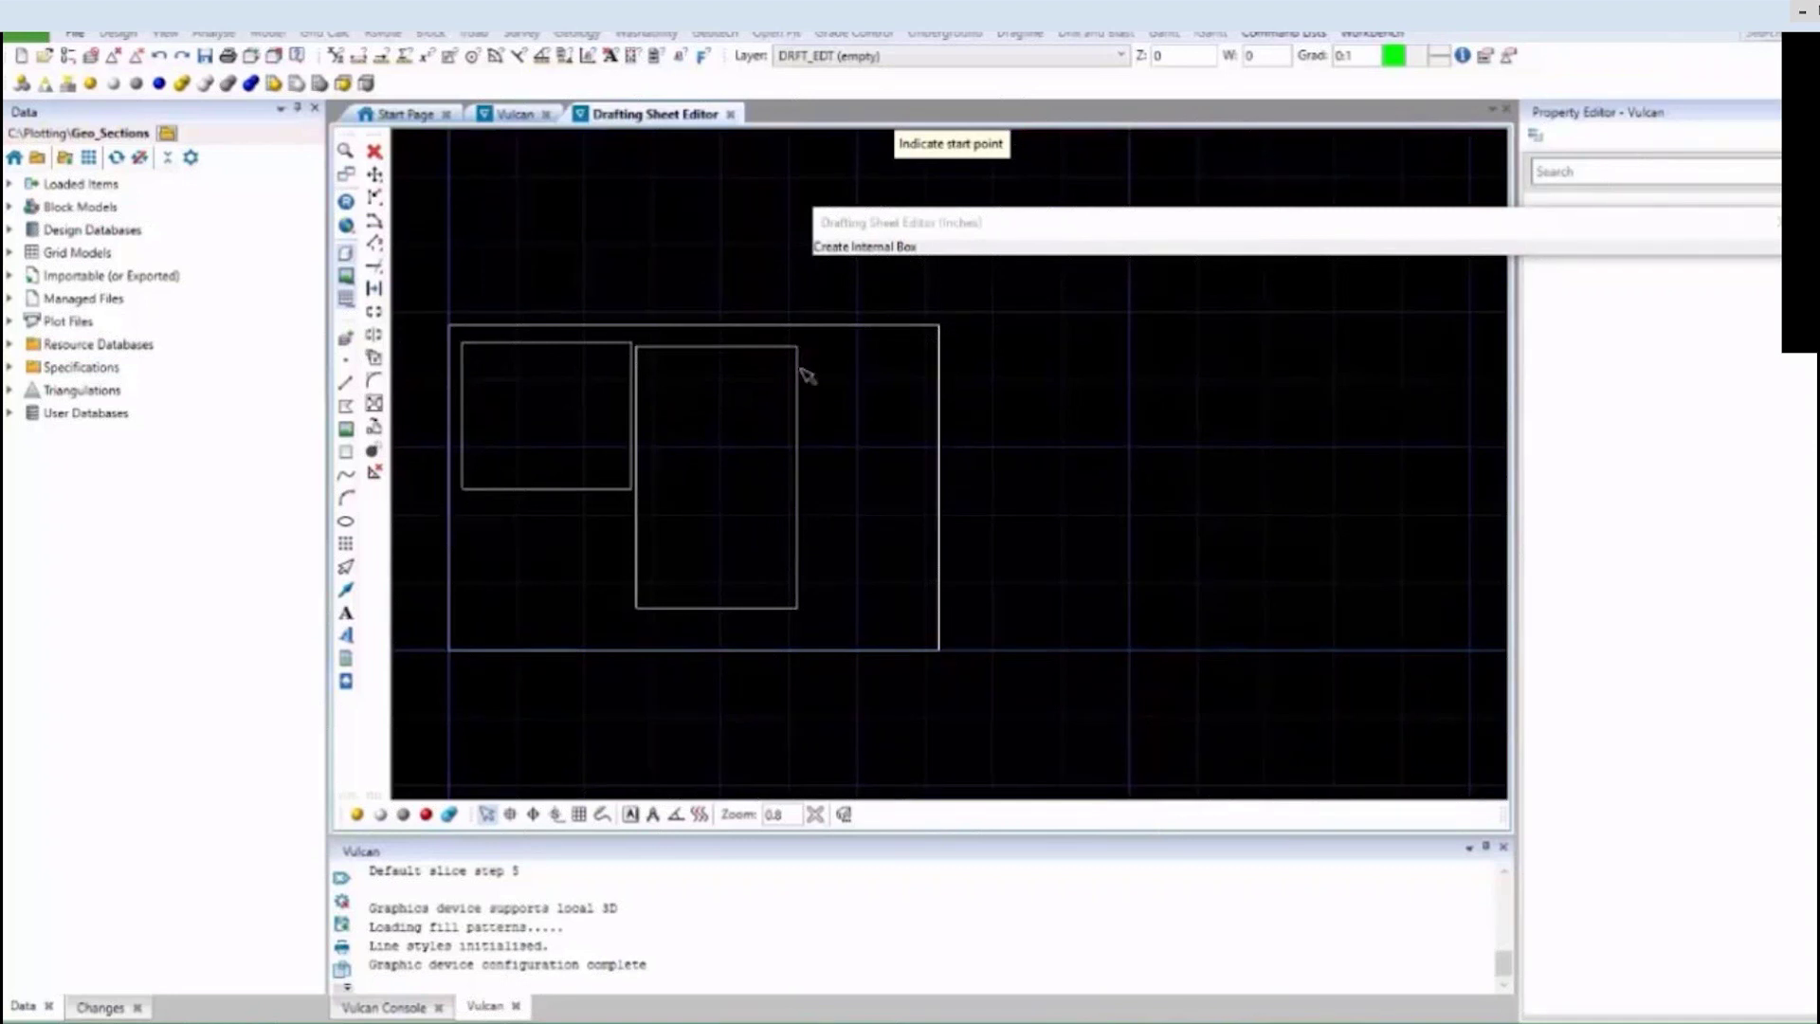
pyautogui.moveTo(813, 509); pyautogui.dragTo(905, 407)
pyautogui.rightClick(991, 443)
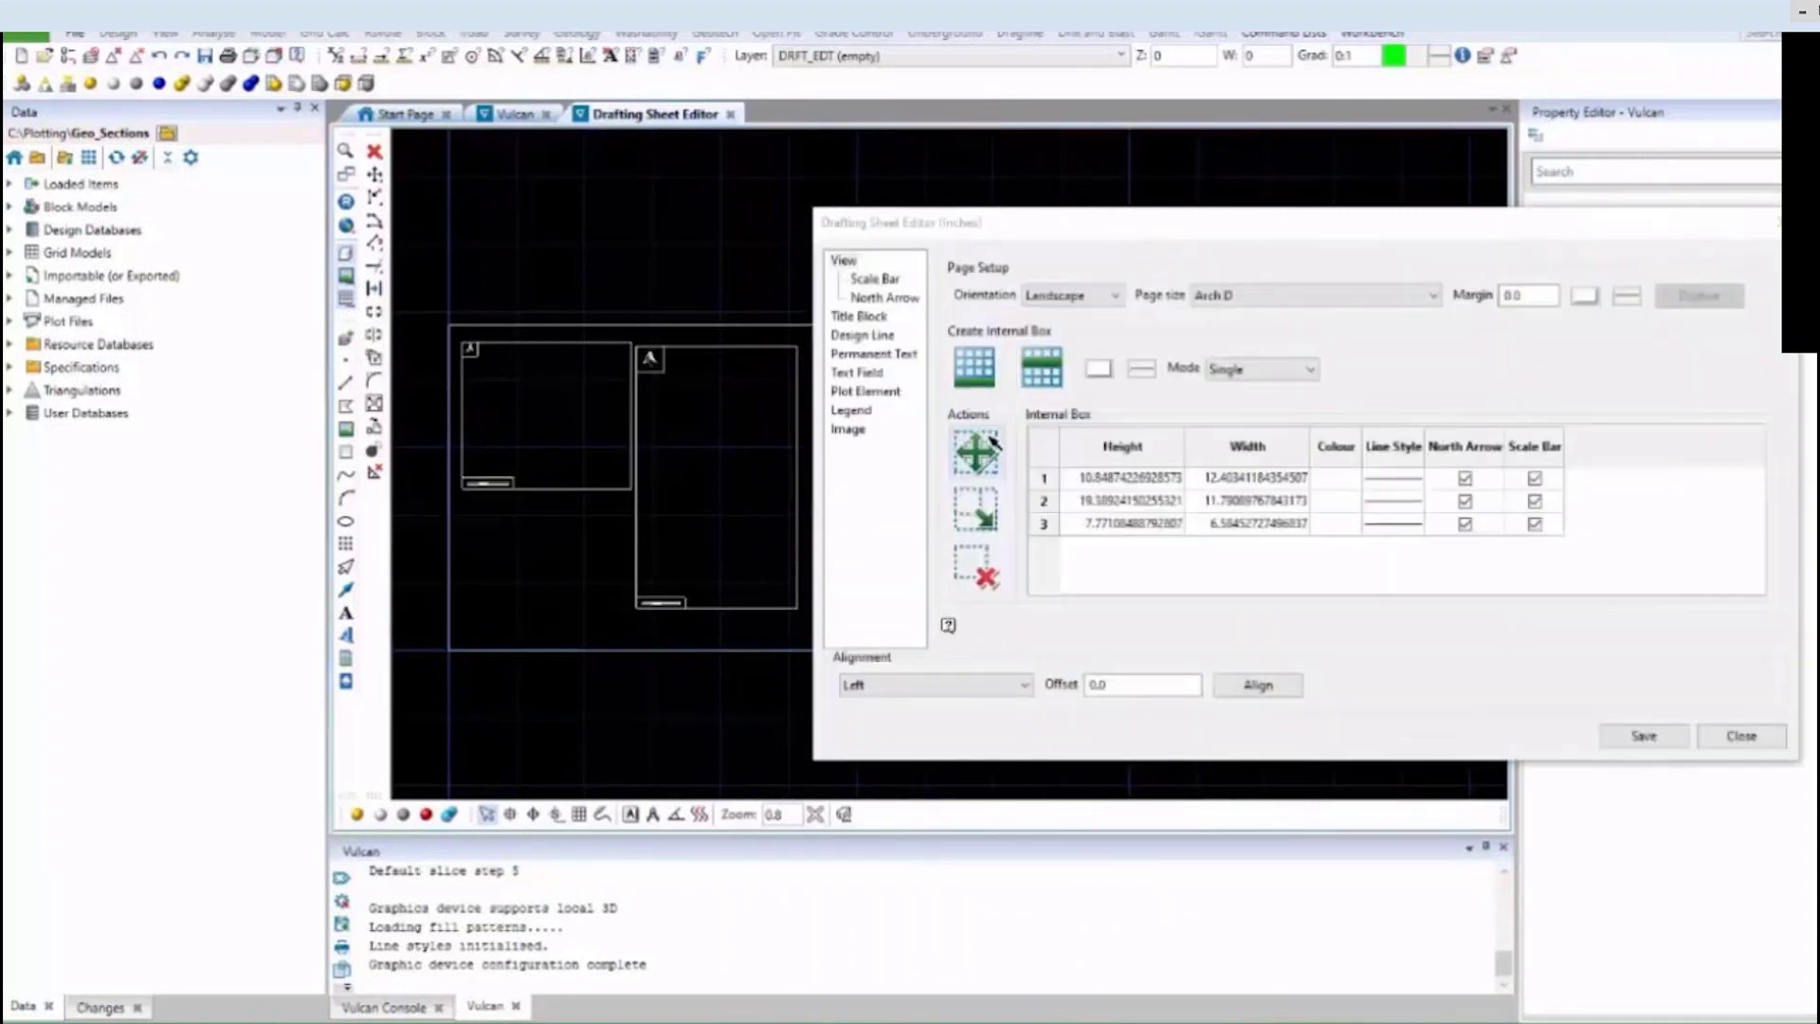
# Move the third, smallest internal box up so its top roughly lines up with the other two boxes.
pyautogui.moveTo(1052, 233); pyautogui.dragTo(1180, 183)
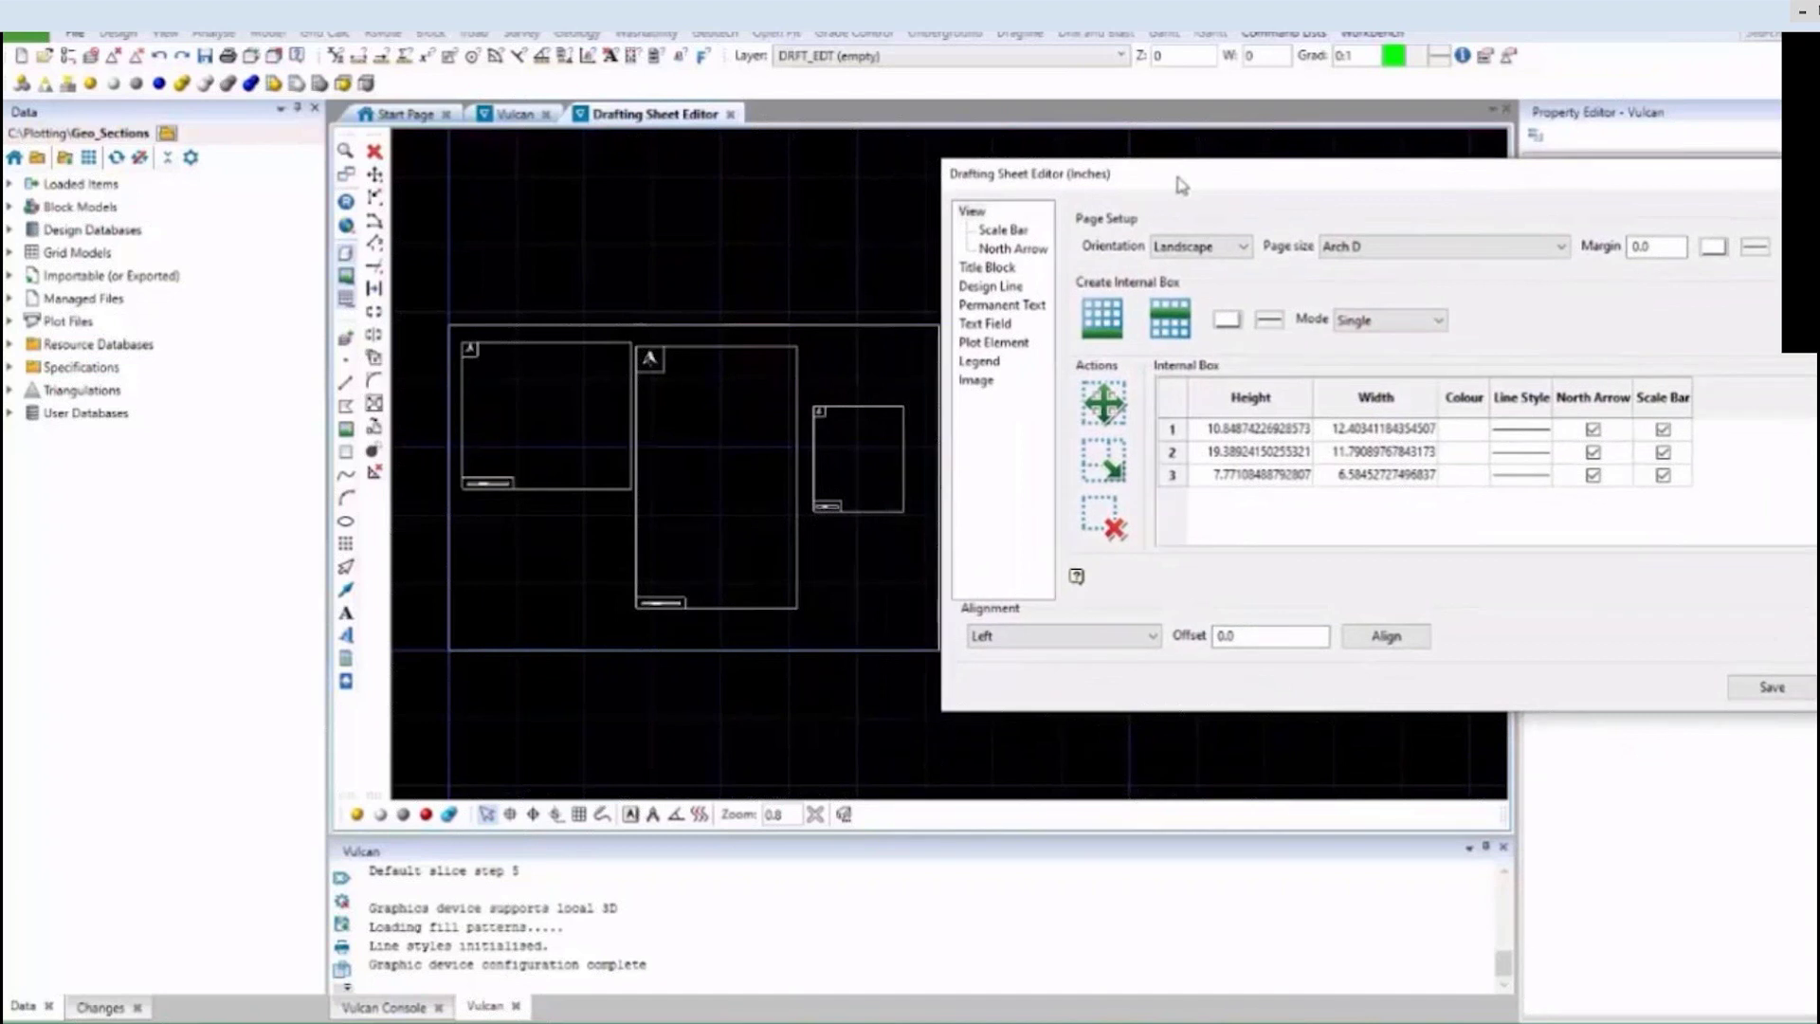
pyautogui.click(1172, 429)
pyautogui.click(1174, 459)
pyautogui.click(1175, 477)
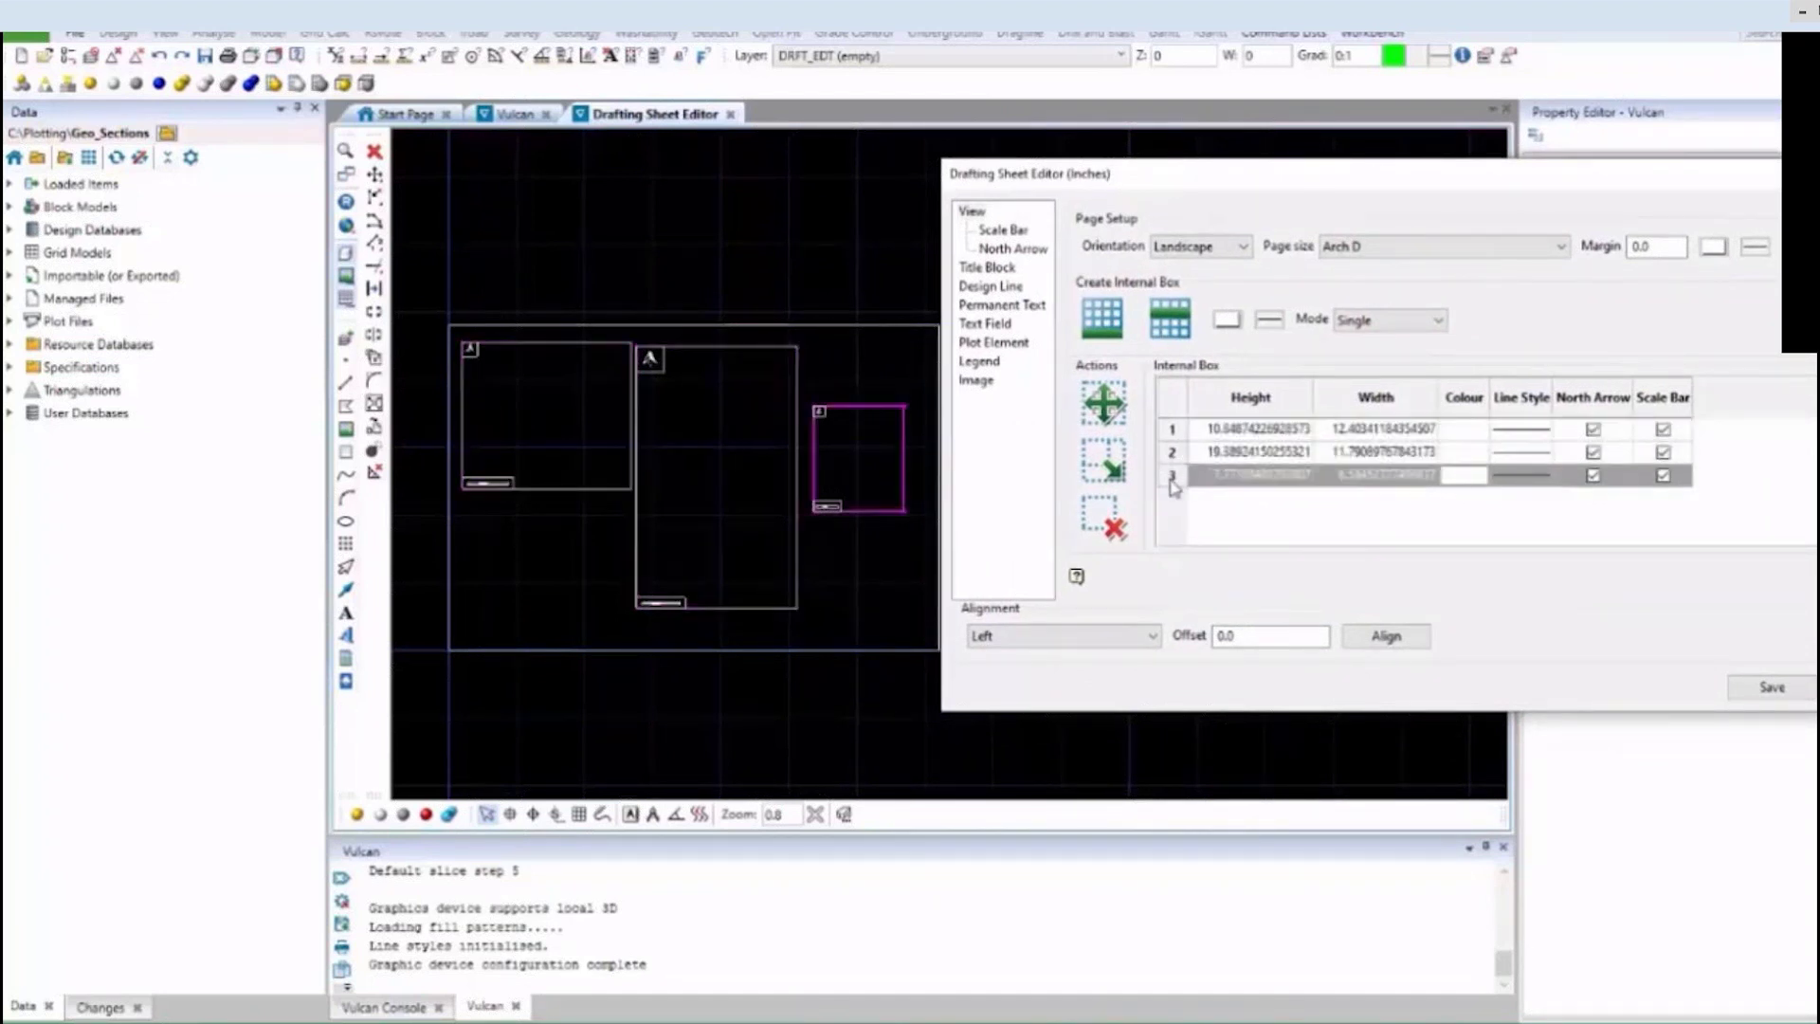
pyautogui.click(1124, 413)
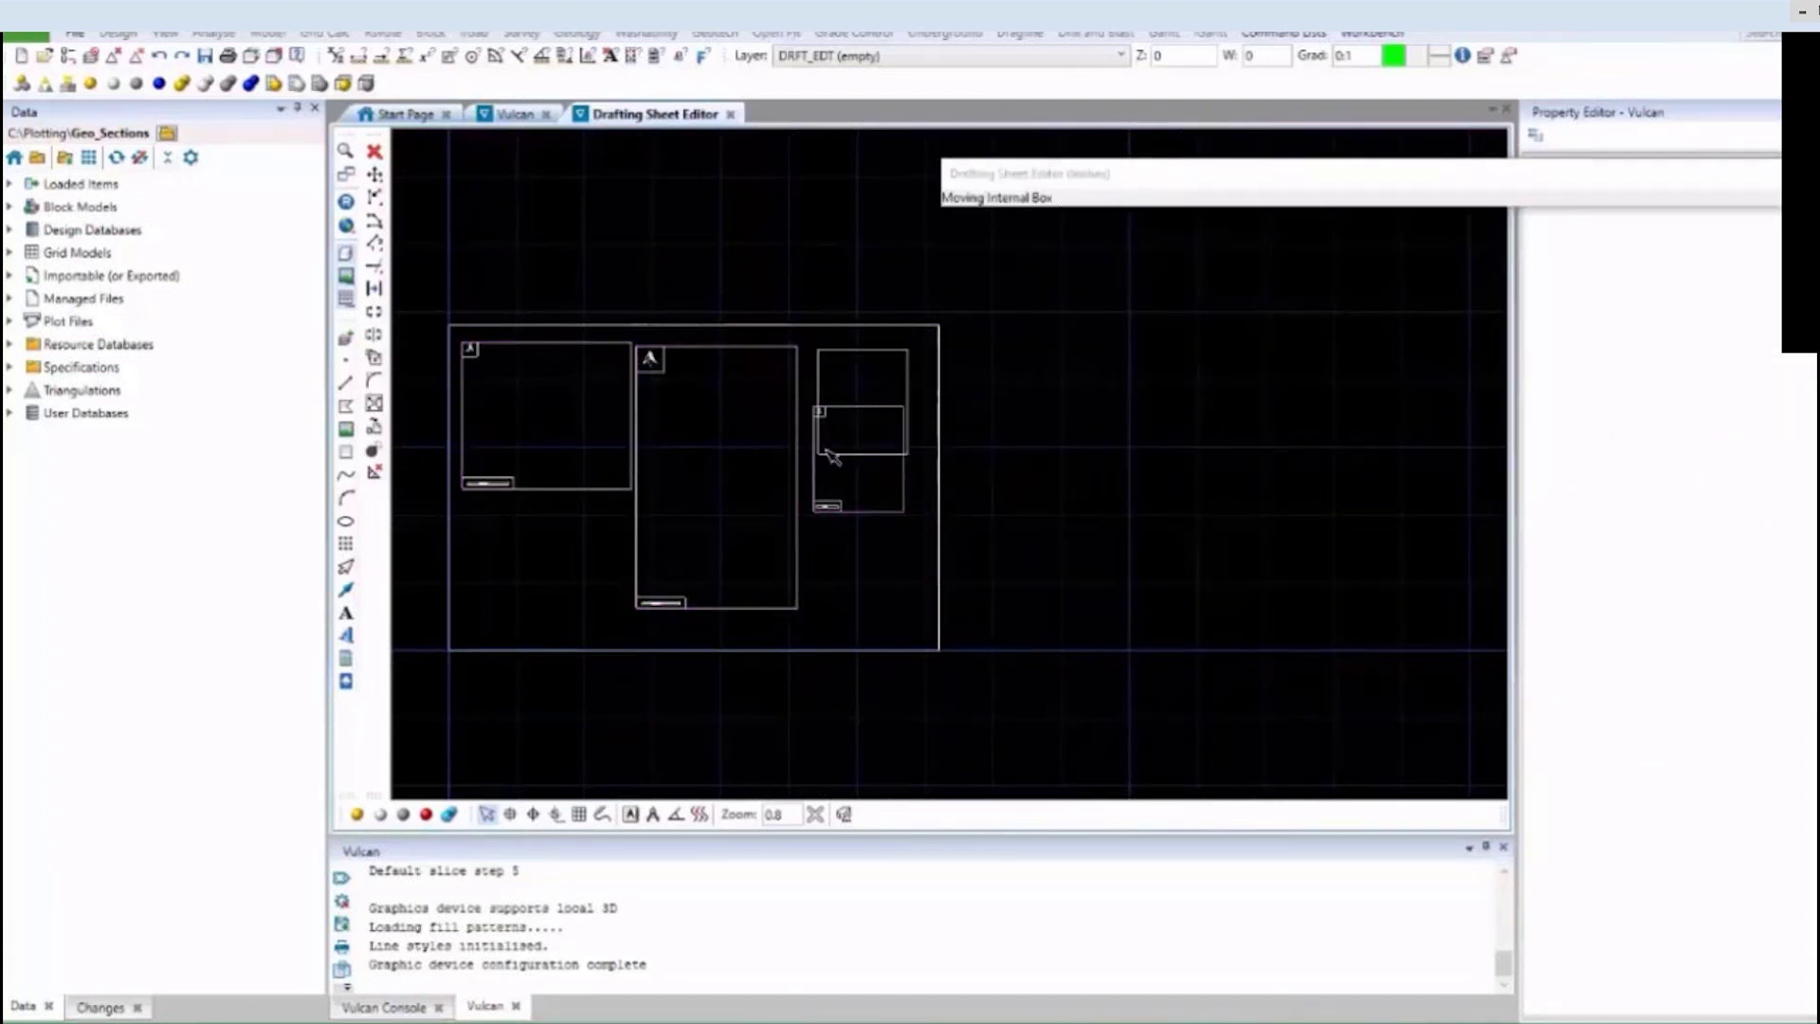
pyautogui.click(815, 458)
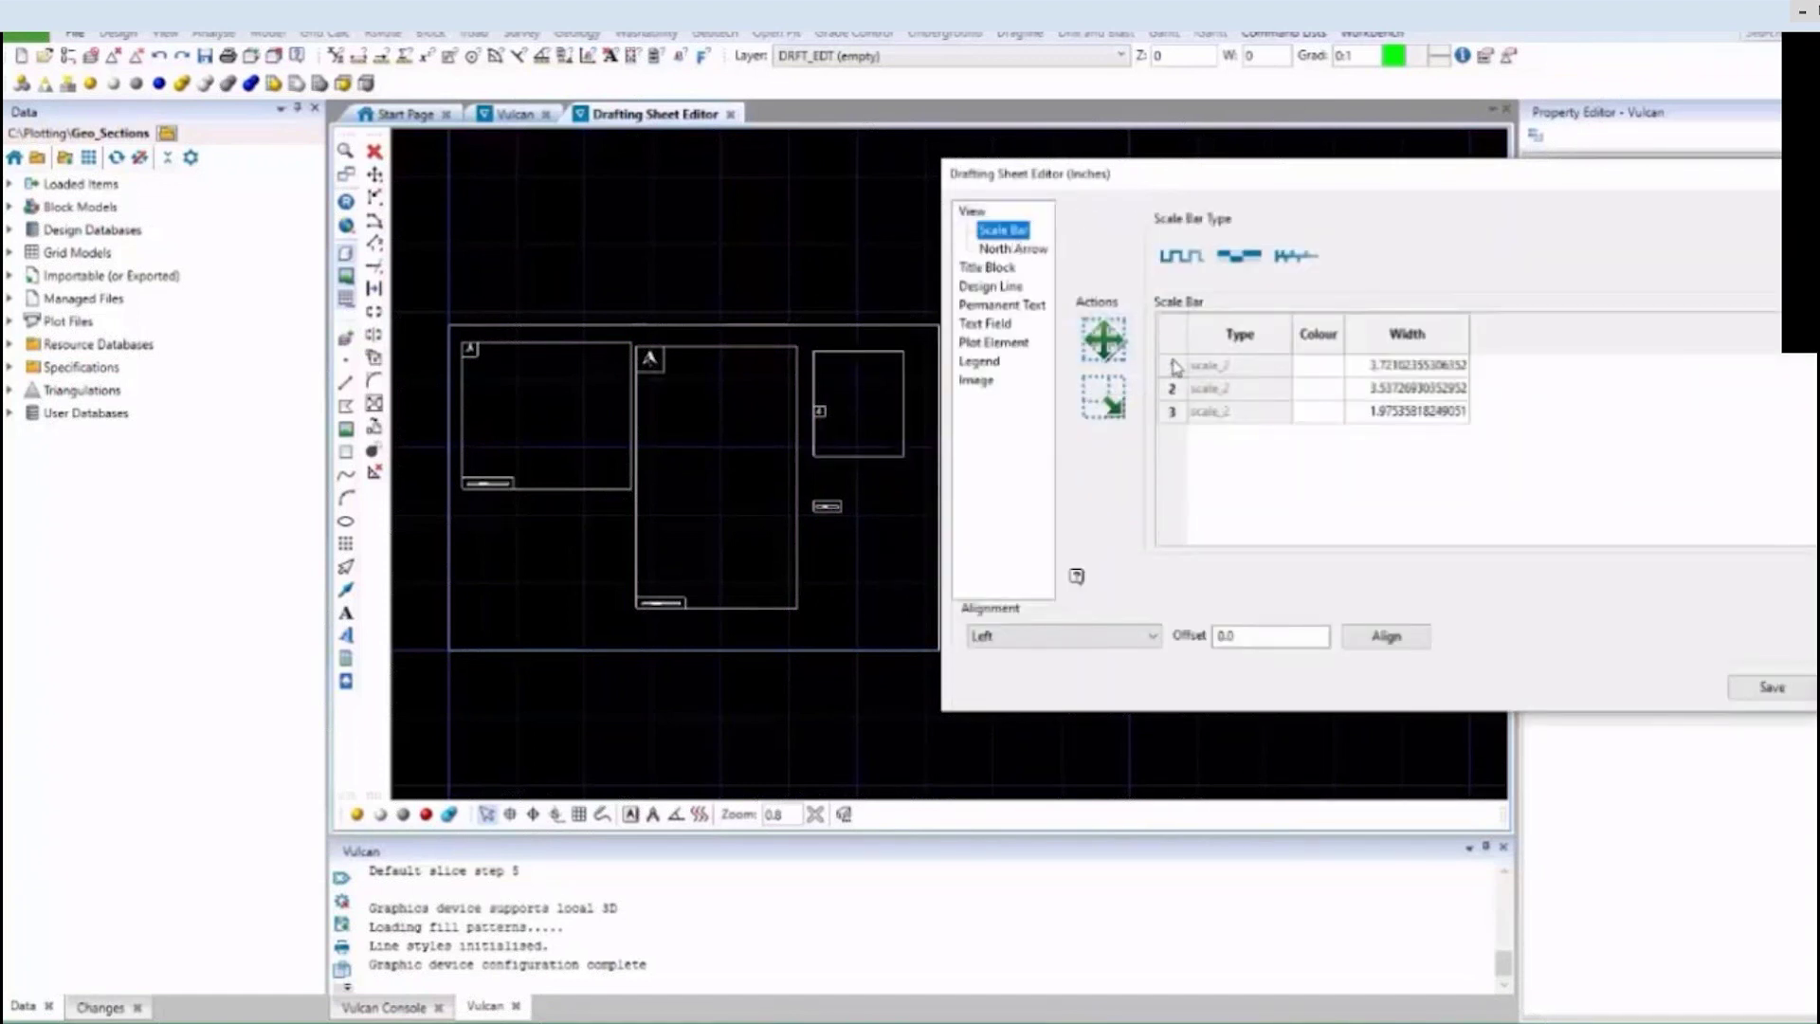
# Change the third box's scale bar to type scale_1 and move it inside the box near its lower edge.
pyautogui.click(1174, 366)
pyautogui.click(1173, 389)
pyautogui.click(1173, 411)
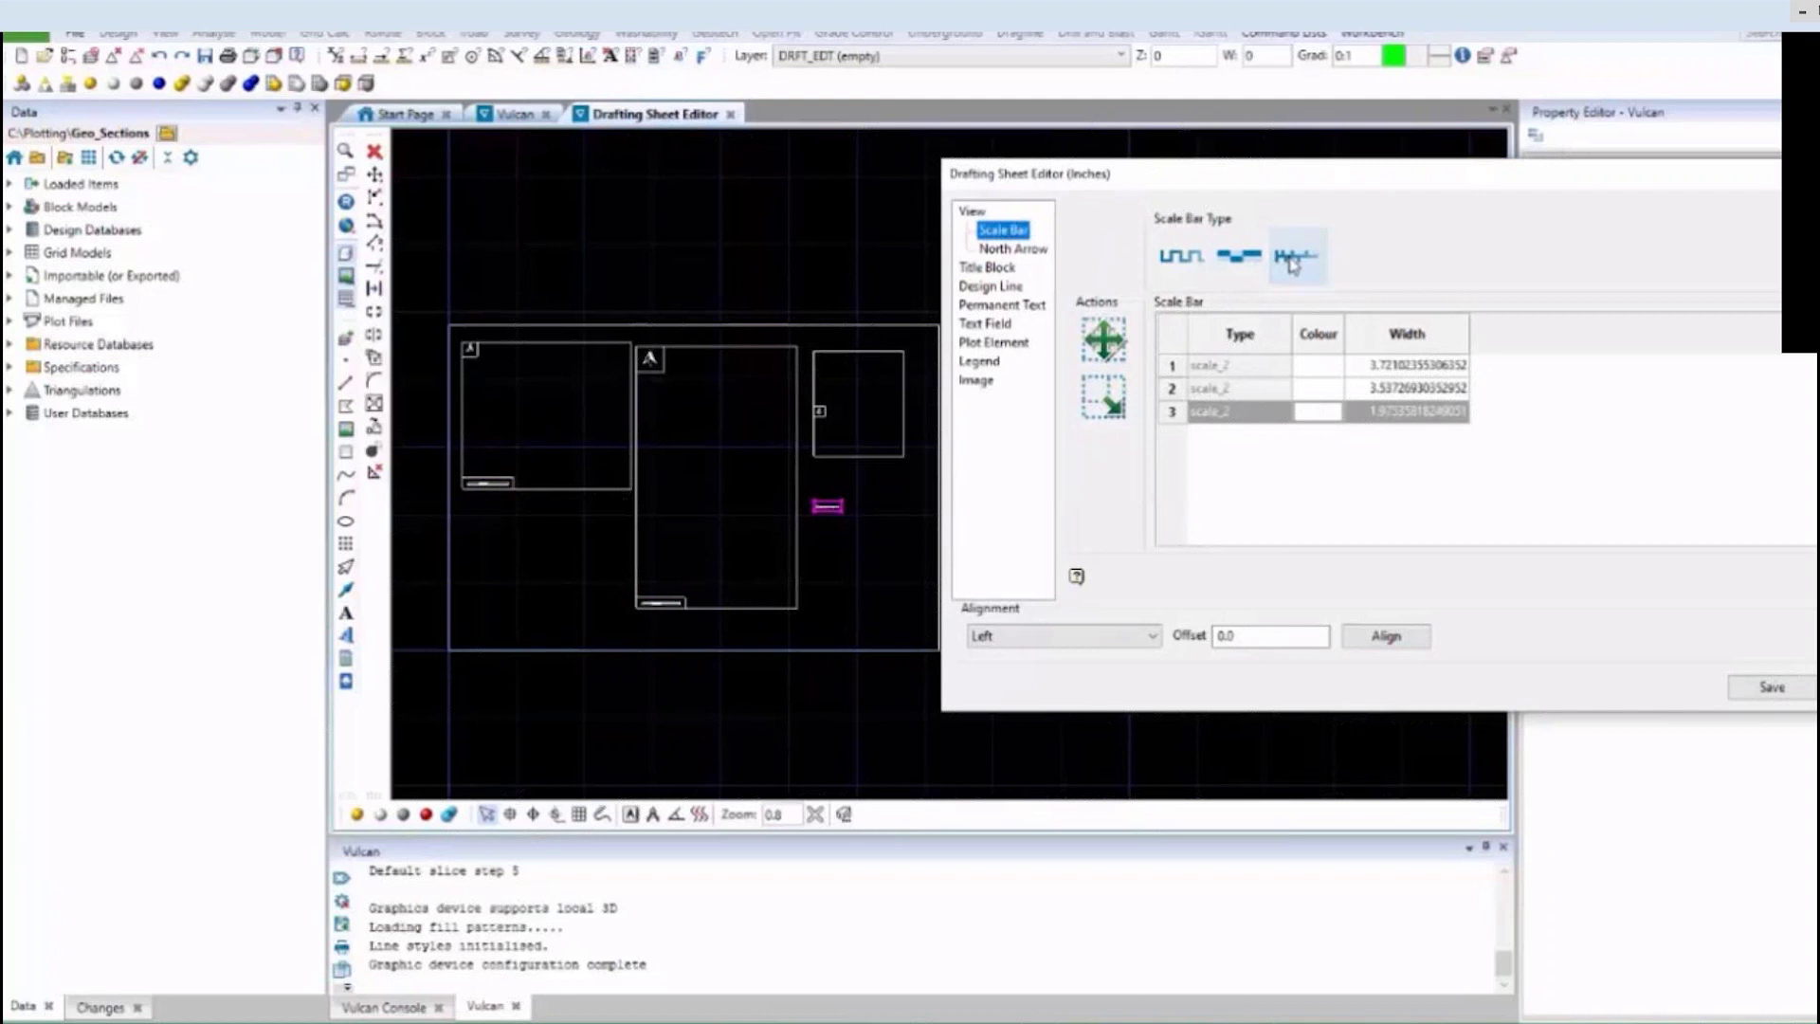
pyautogui.click(1180, 255)
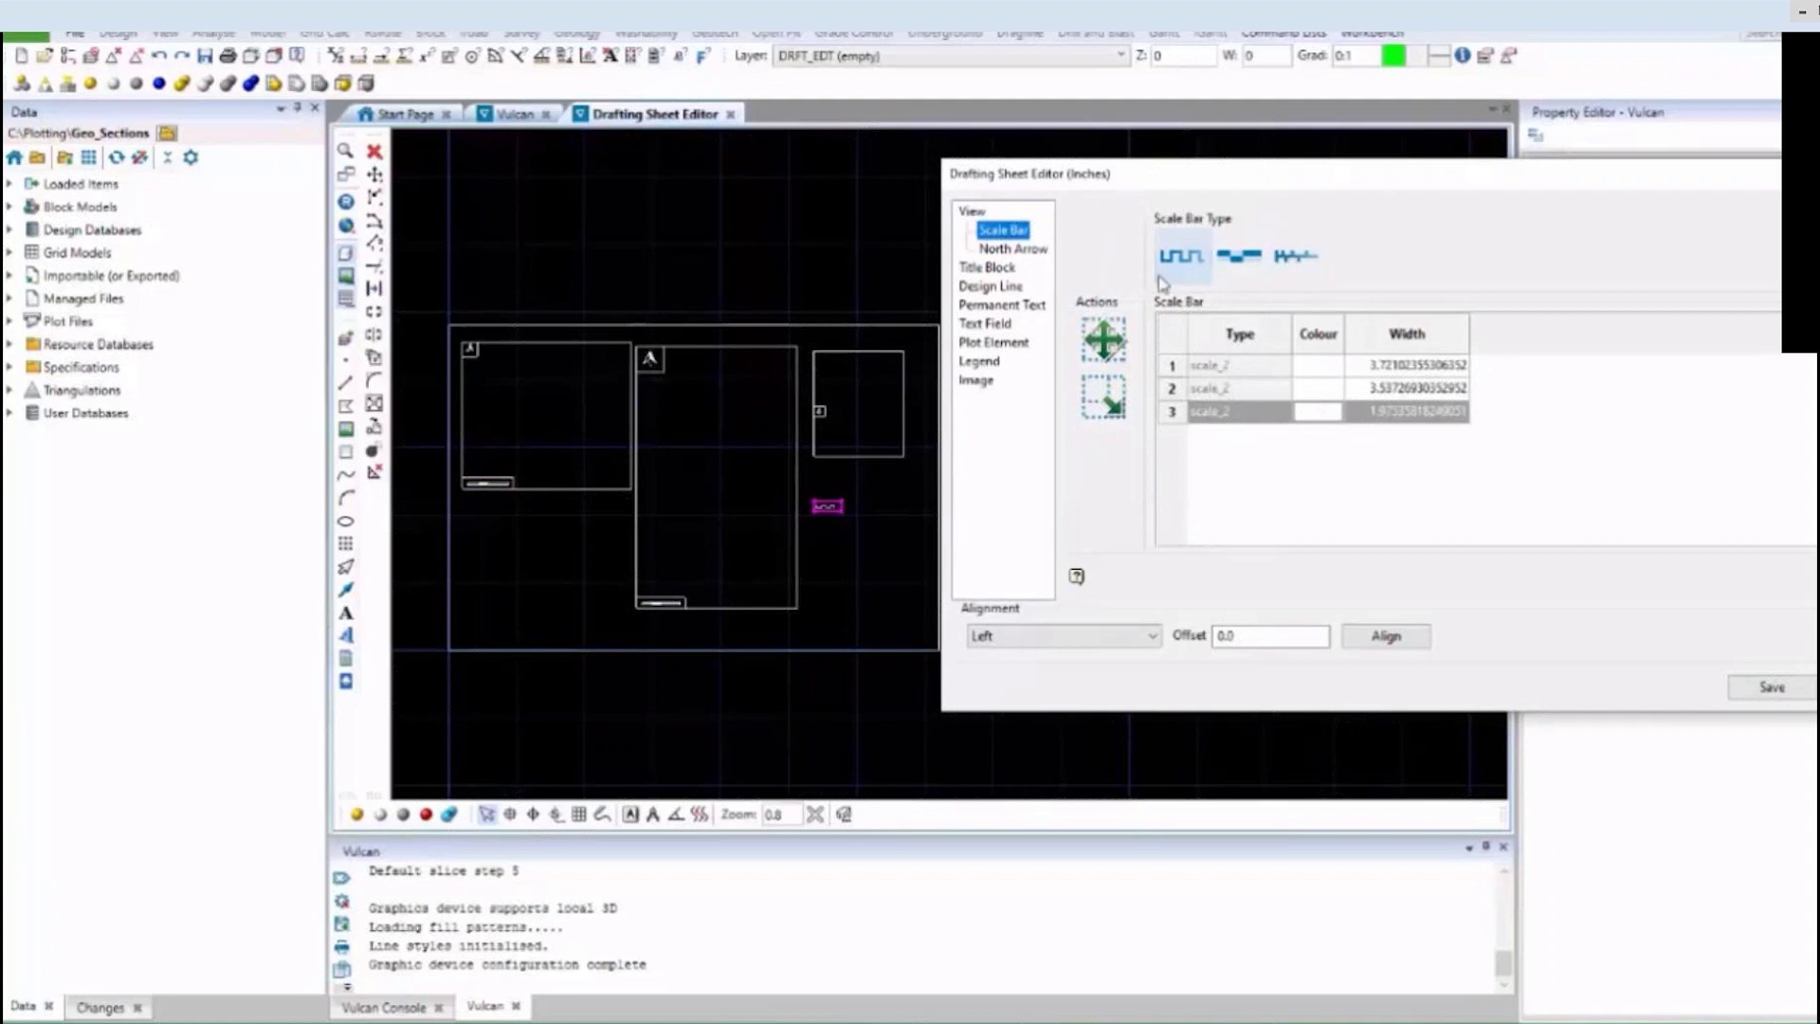
pyautogui.click(1104, 340)
pyautogui.click(860, 445)
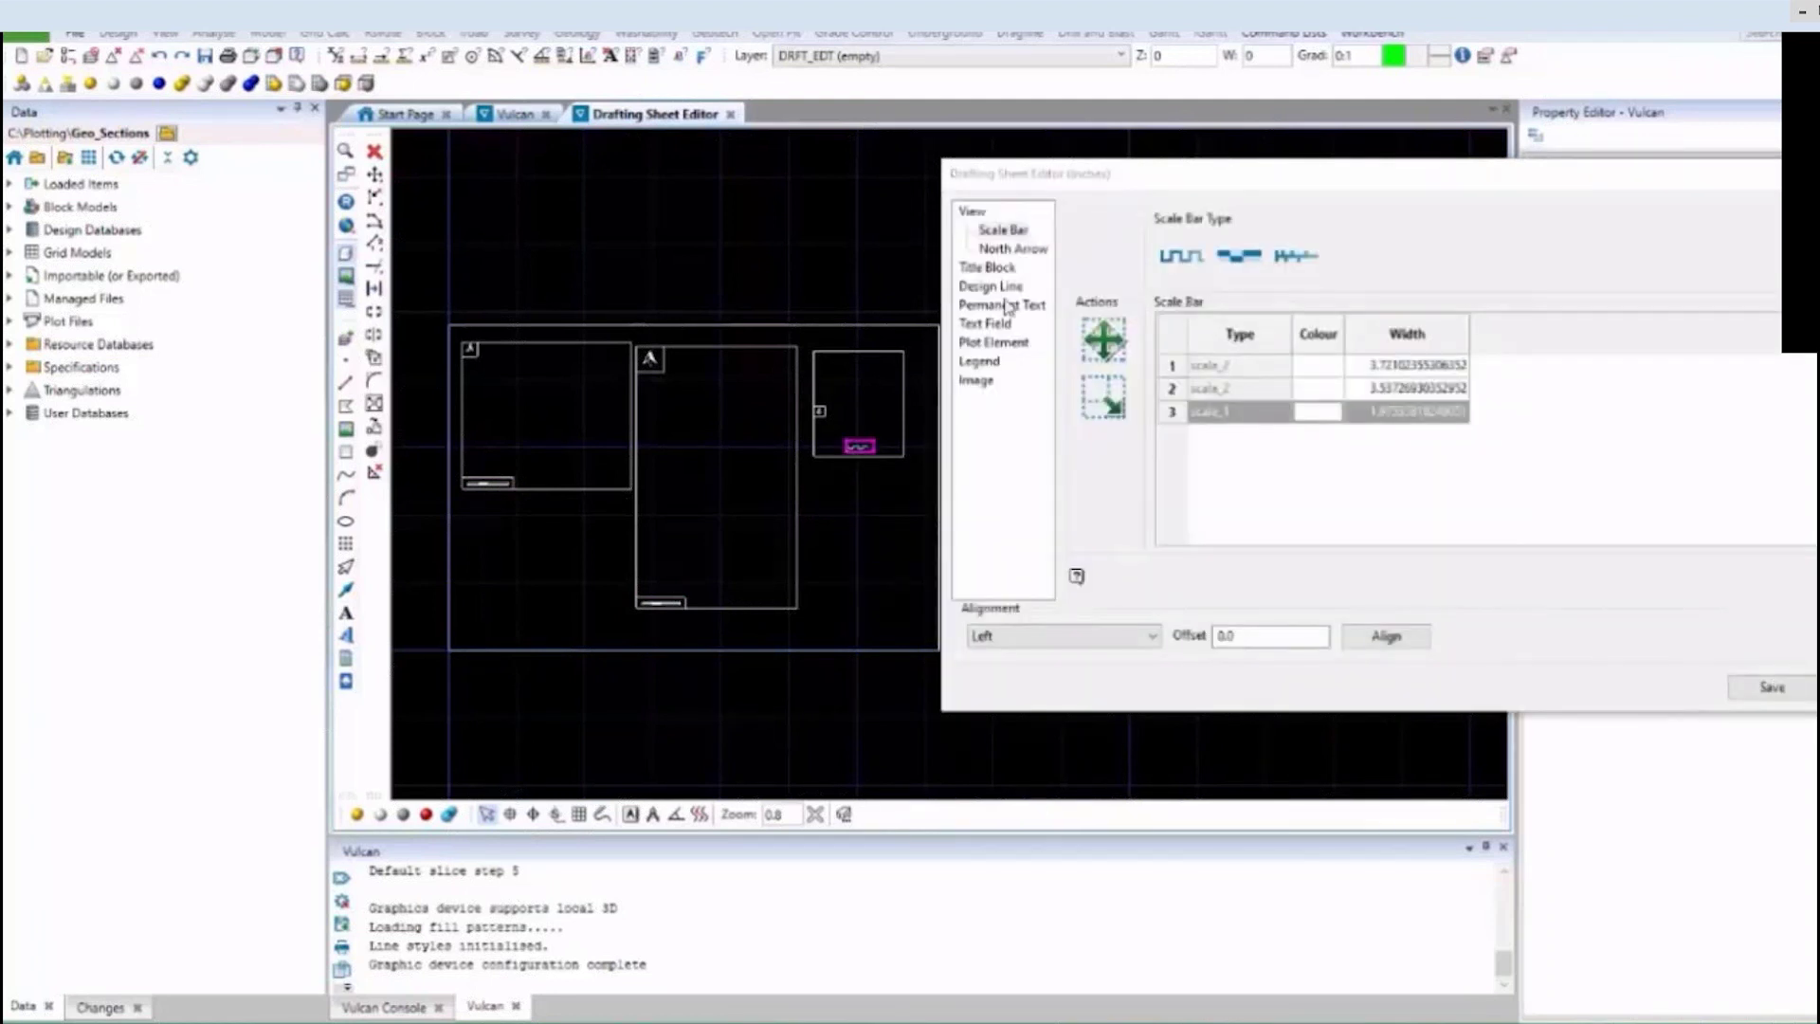
# Move the third box's north arrow into the box's upper-left corner.
pyautogui.click(1011, 249)
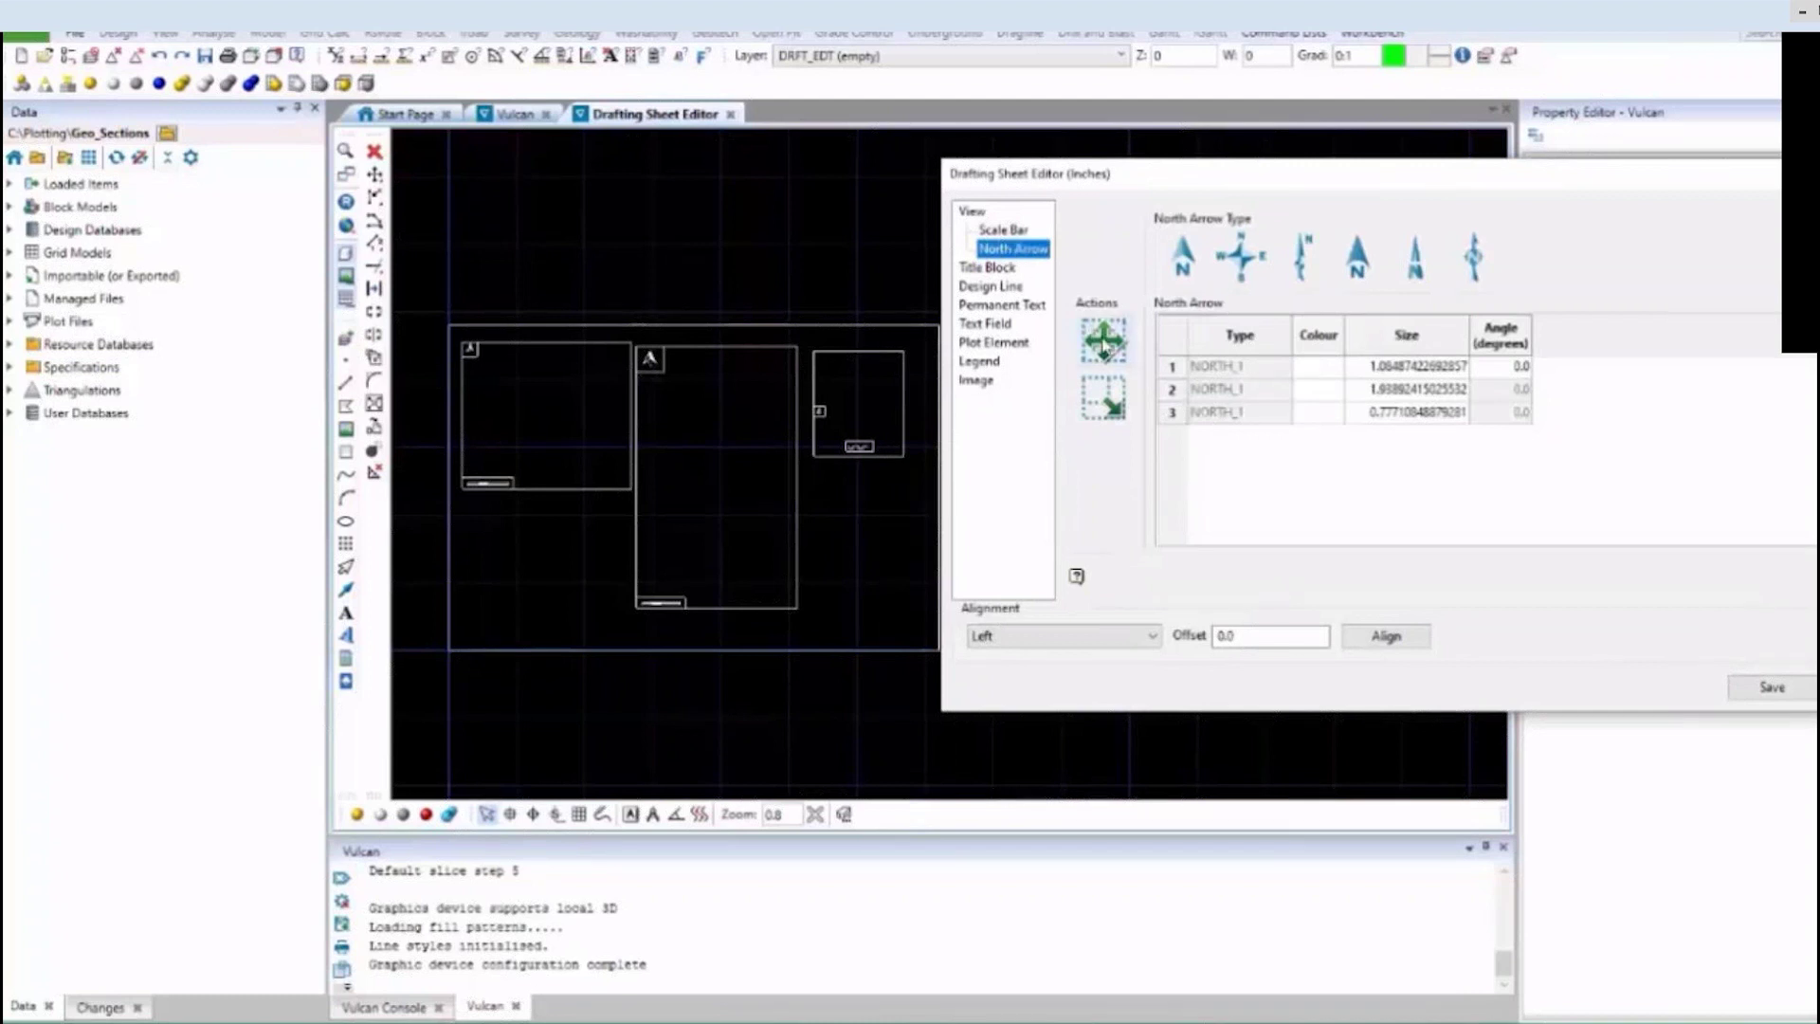
pyautogui.click(1173, 368)
pyautogui.click(1172, 391)
pyautogui.scroll(5, 824, 406)
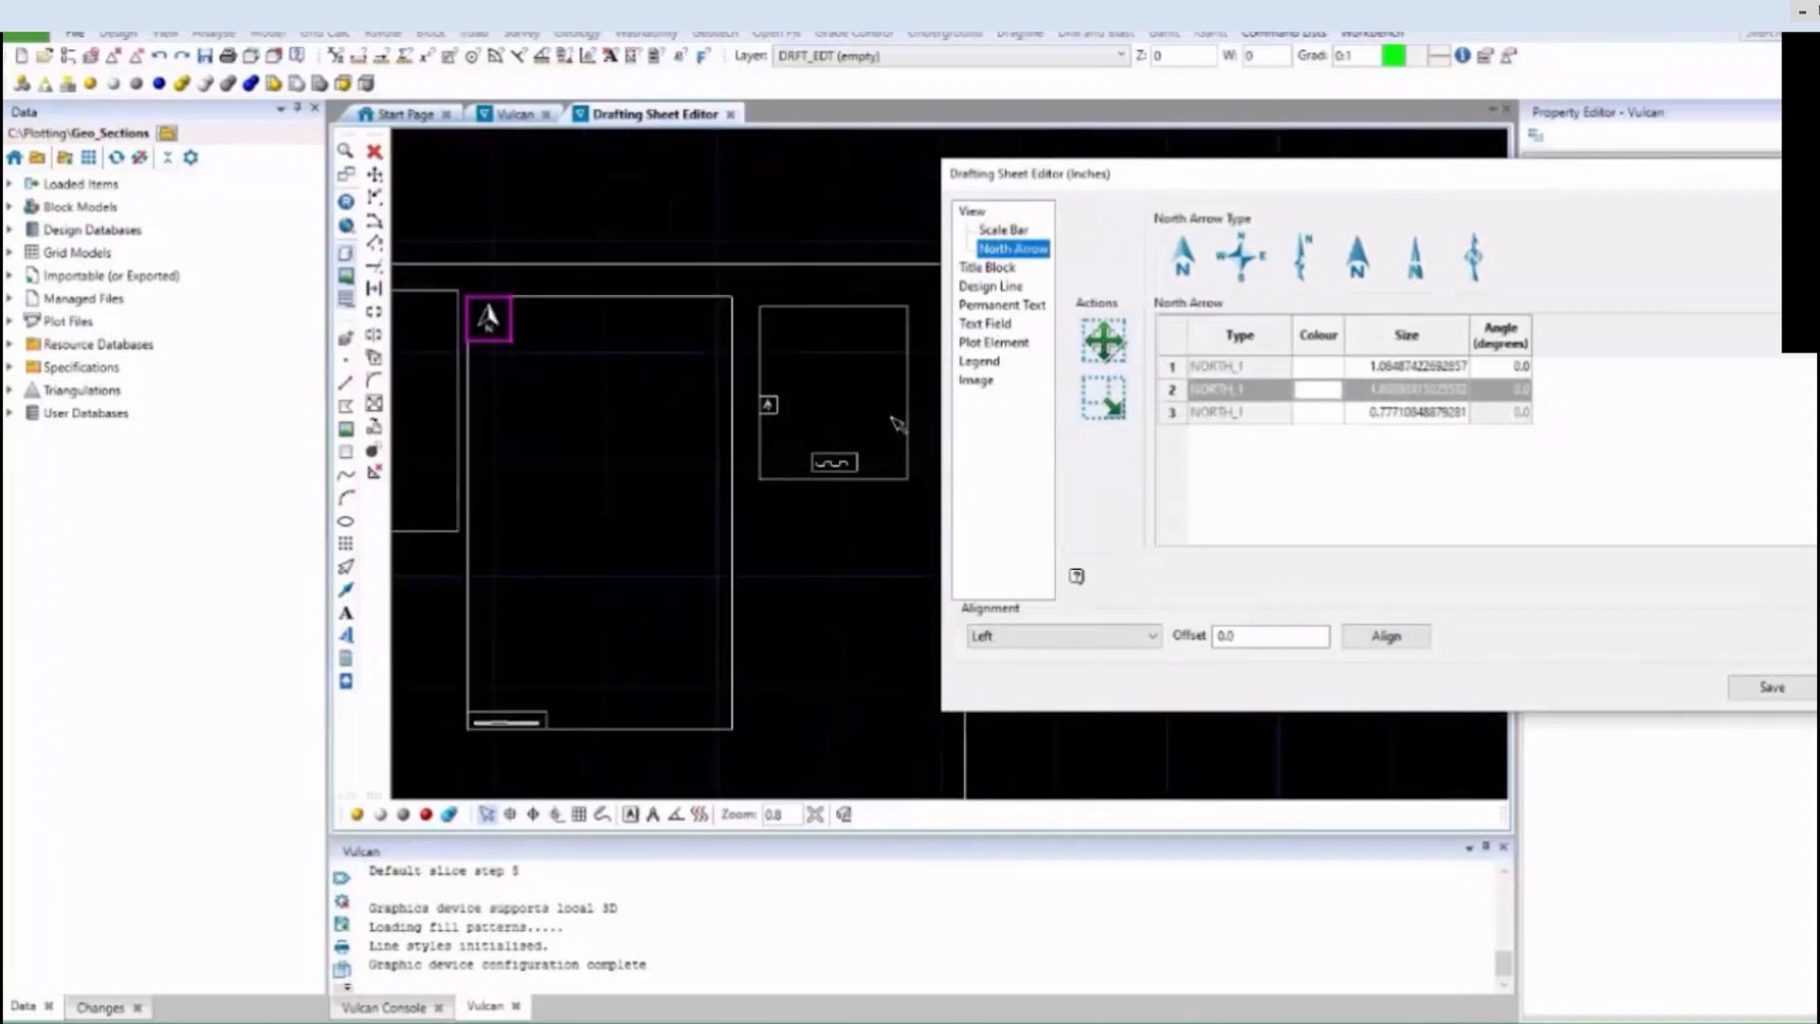
pyautogui.click(1173, 411)
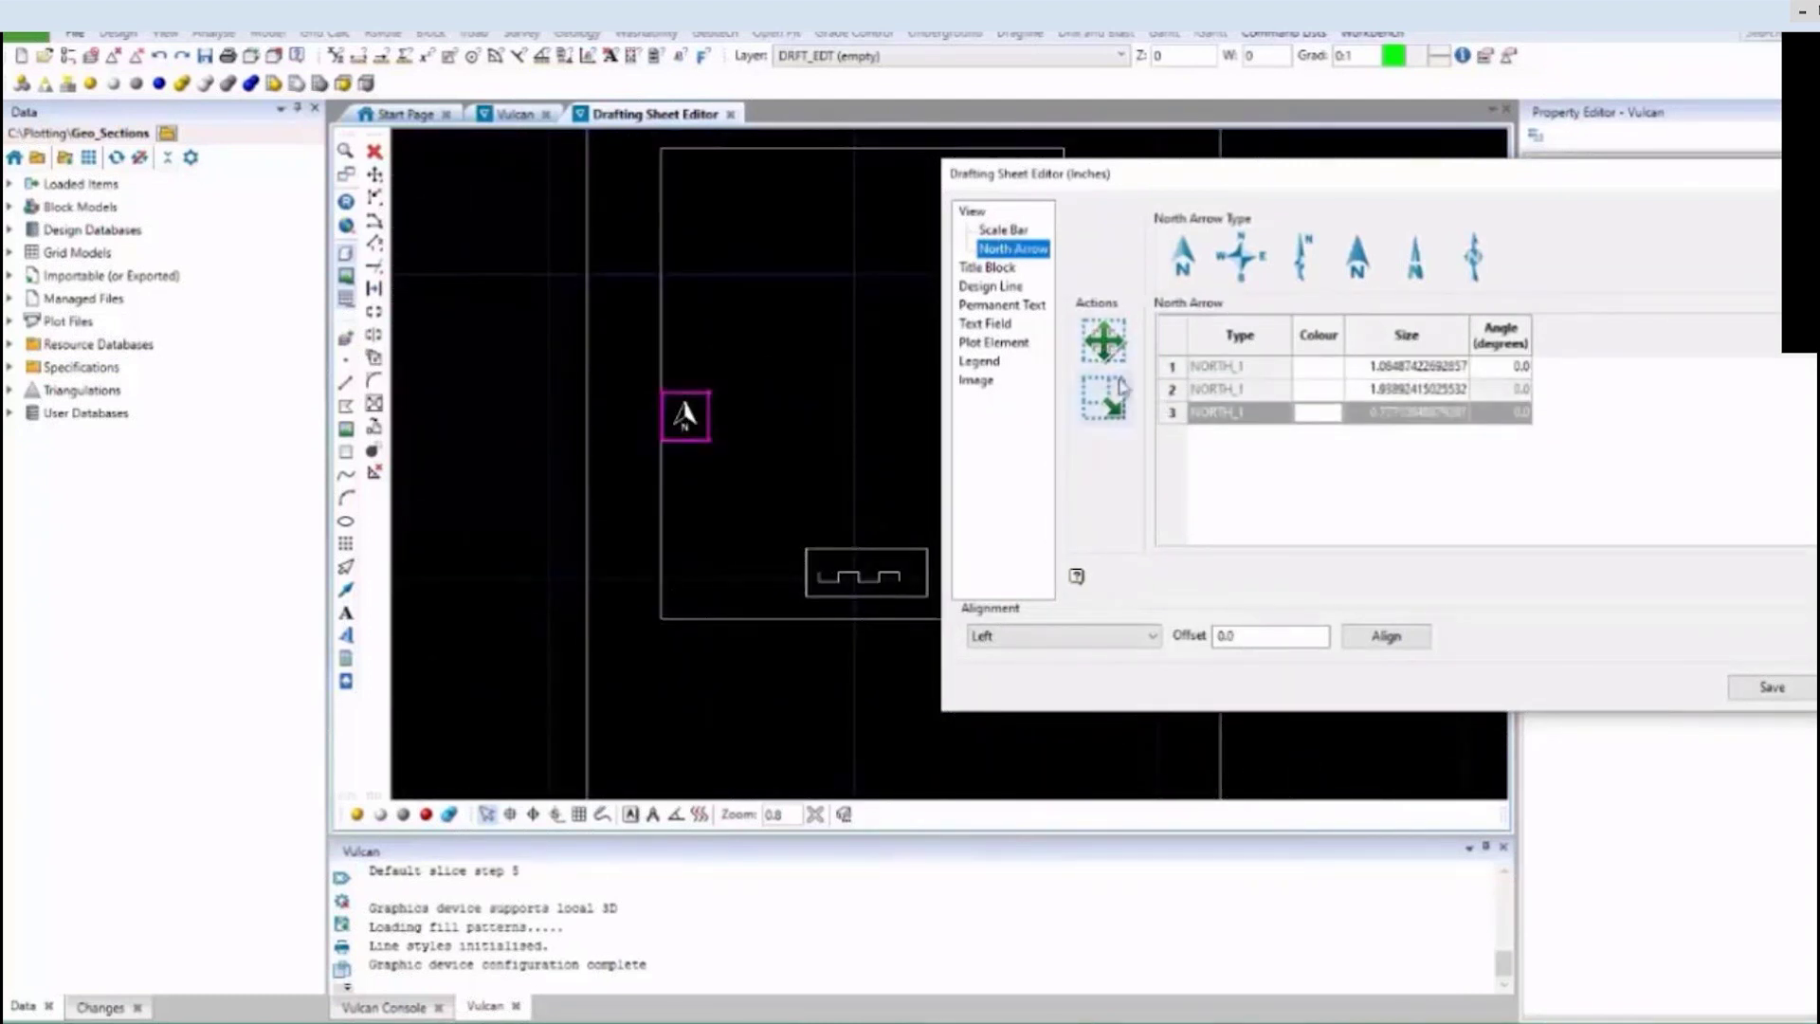
pyautogui.click(1107, 350)
pyautogui.click(676, 207)
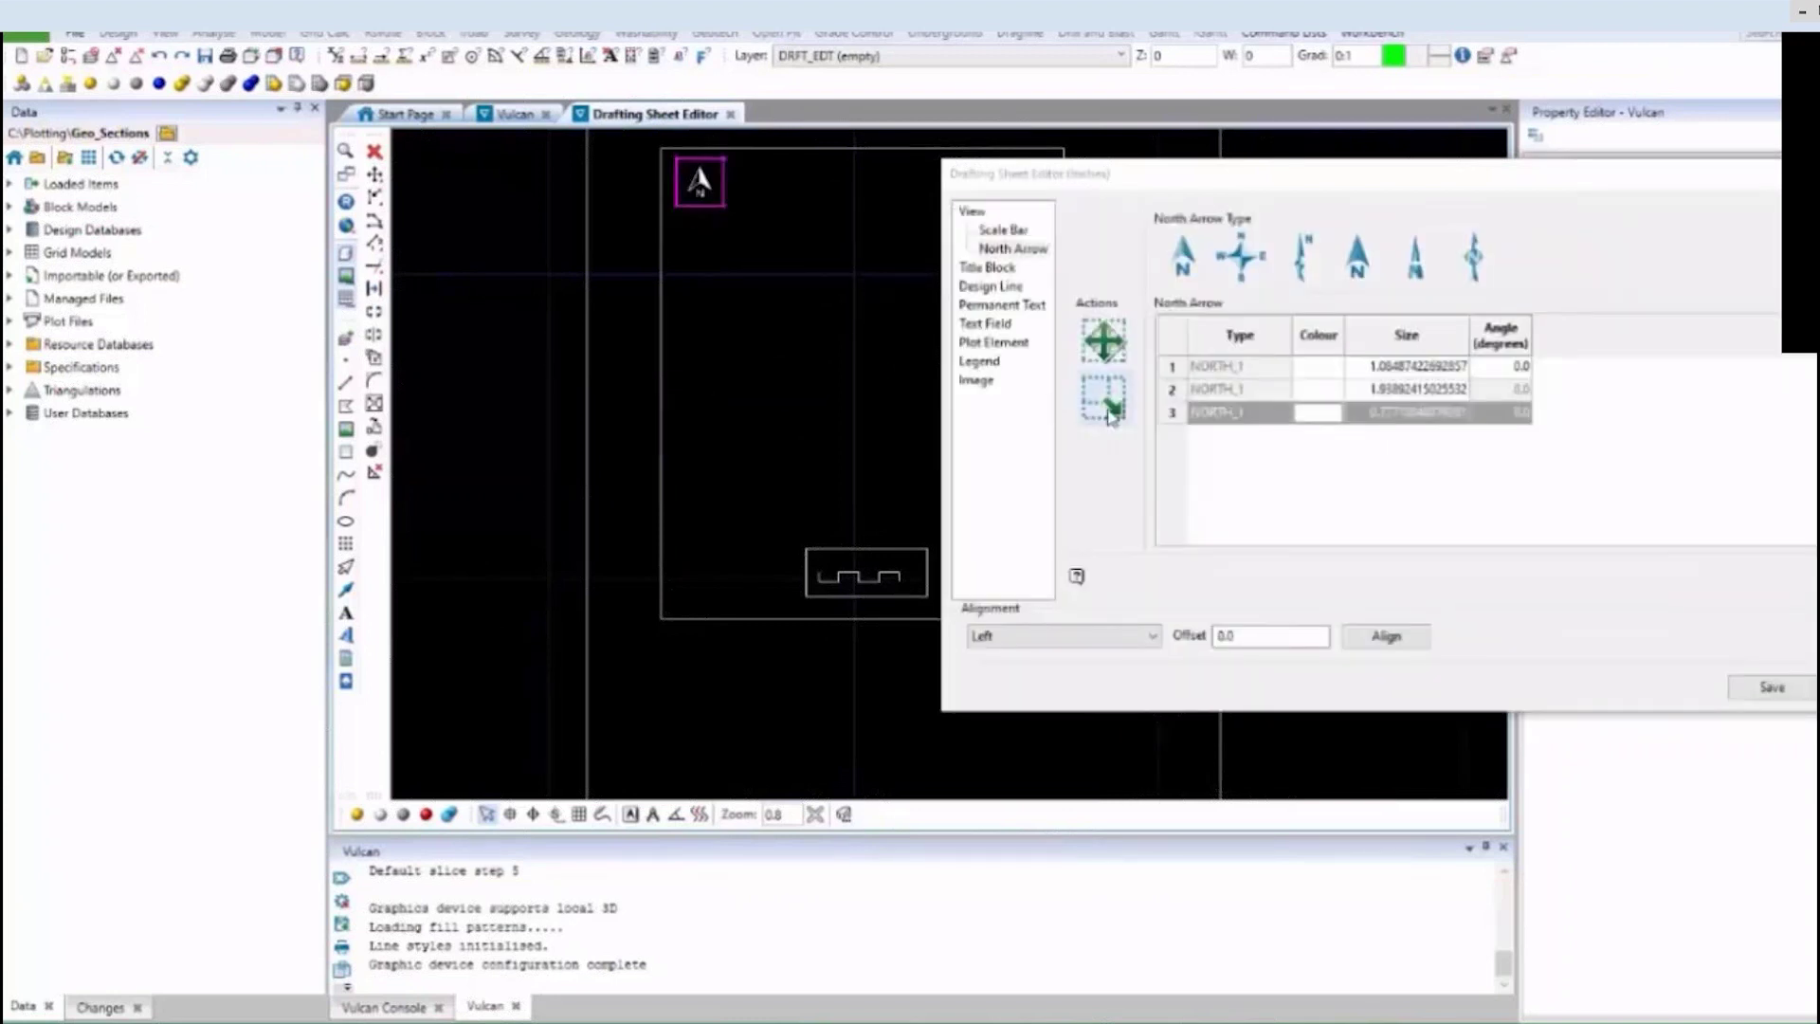
# Enlarge the third box's north arrow to about 1.6 inches and change its type to NORTH_4.
pyautogui.click(1103, 399)
pyautogui.click(802, 303)
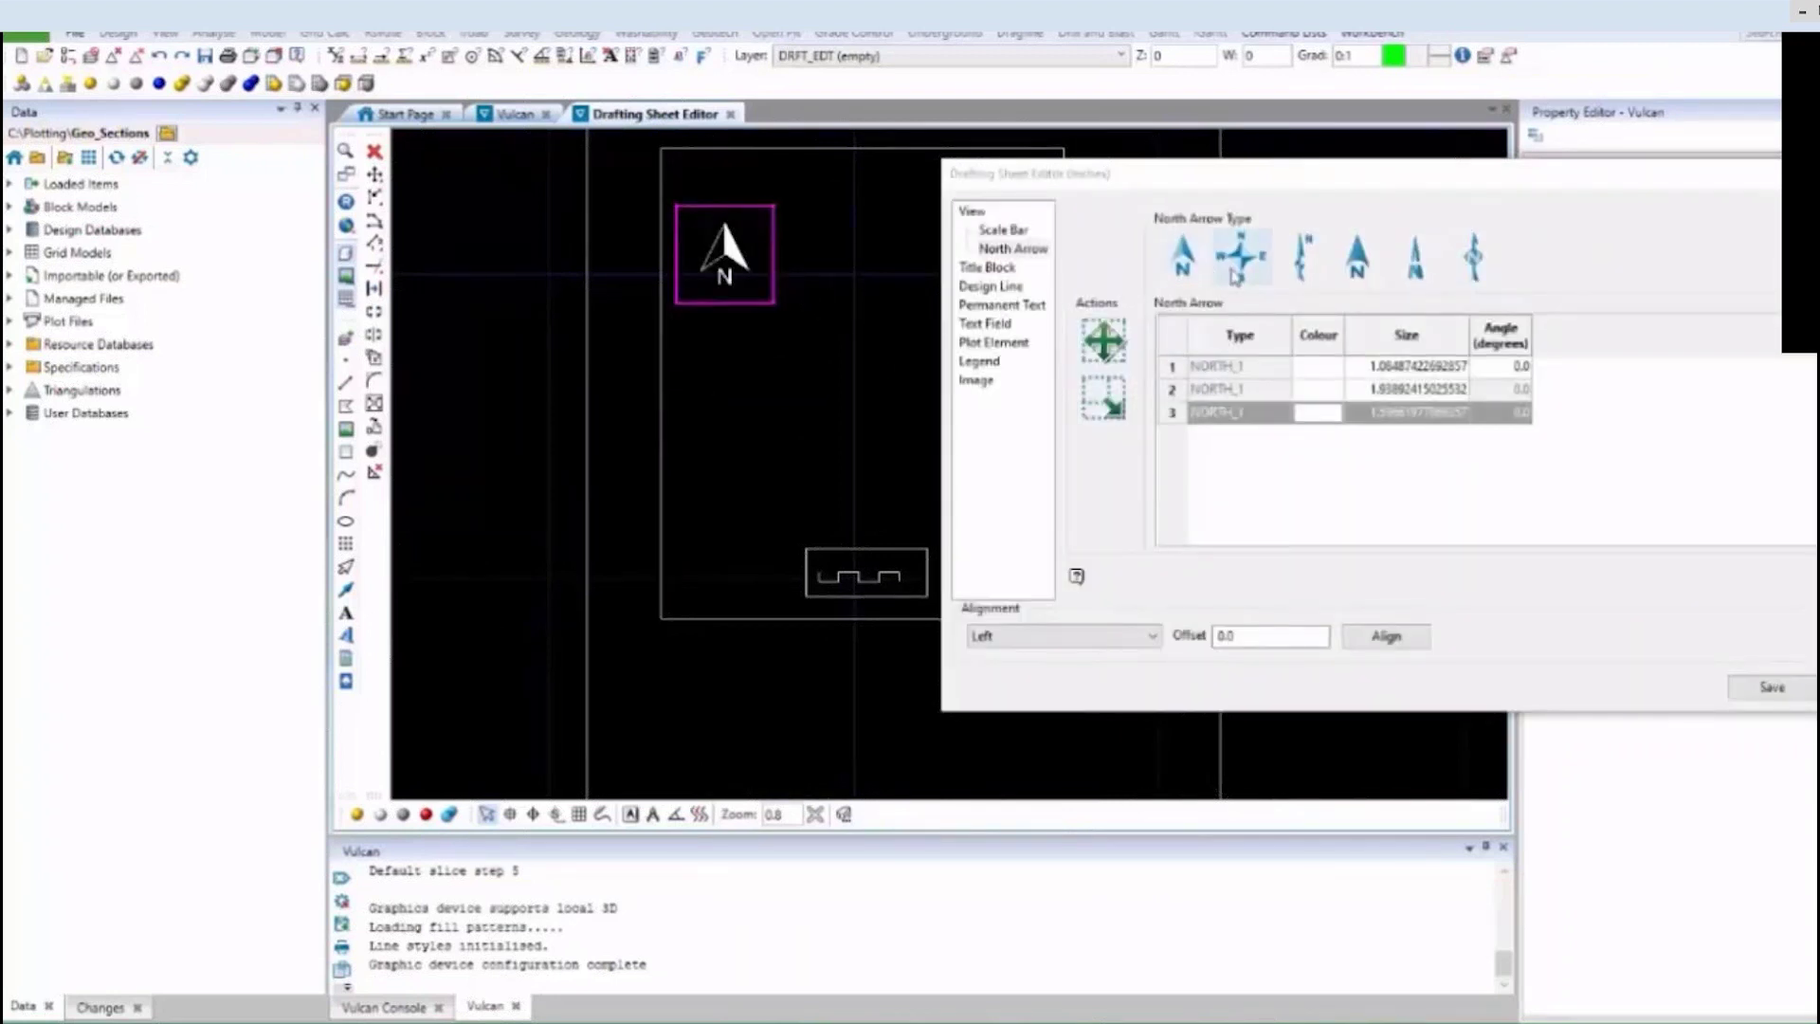
pyautogui.click(1240, 269)
pyautogui.click(1303, 268)
pyautogui.click(1367, 275)
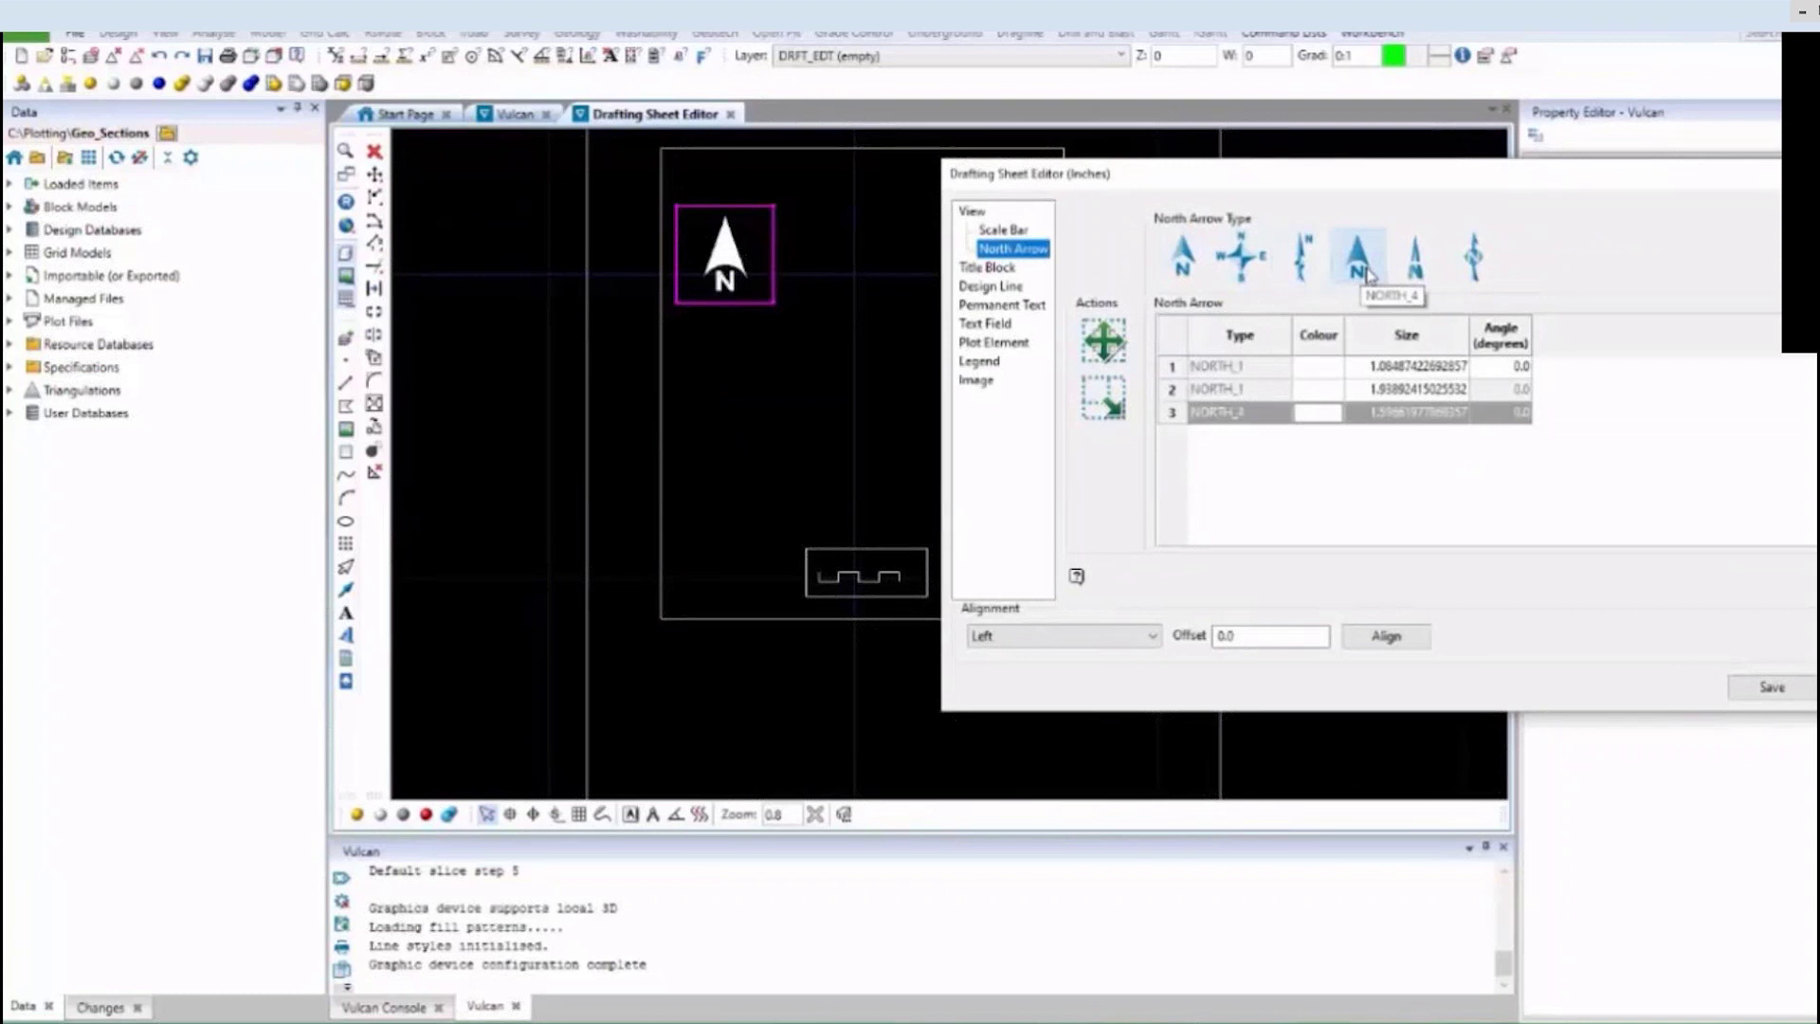
pyautogui.scroll(-5, 839, 341)
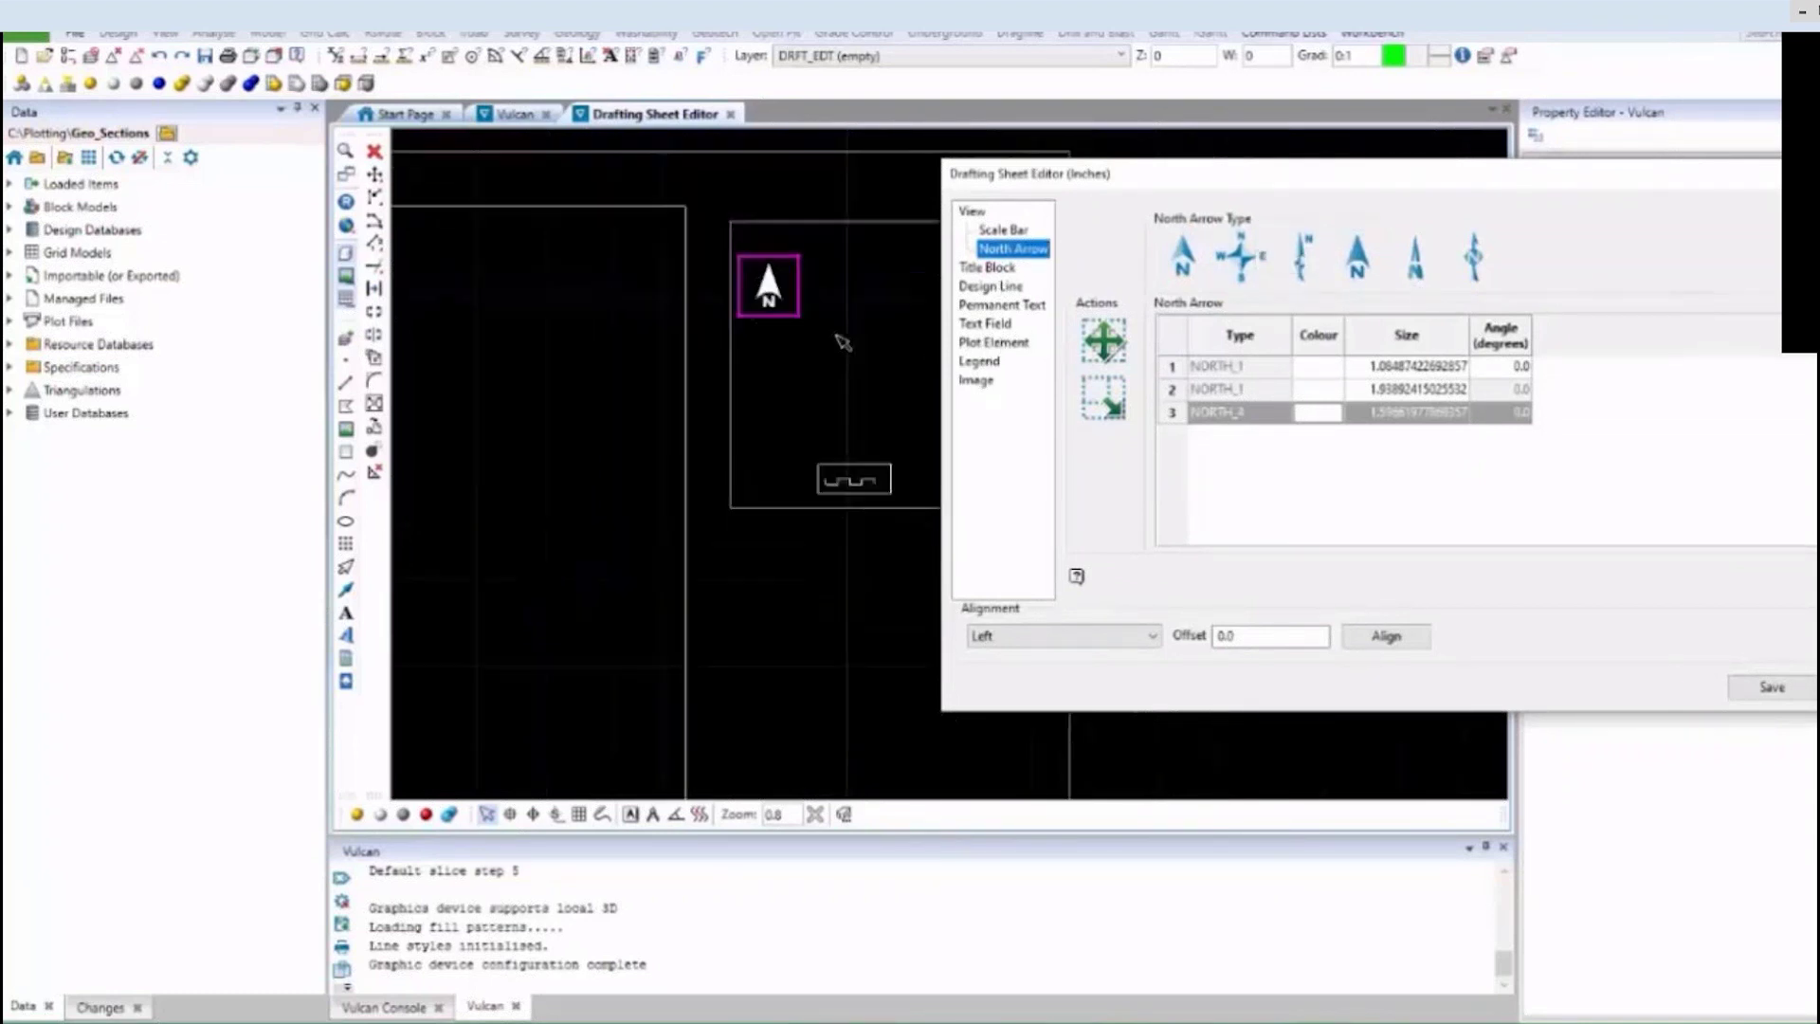
pyautogui.scroll(1, 699, 382)
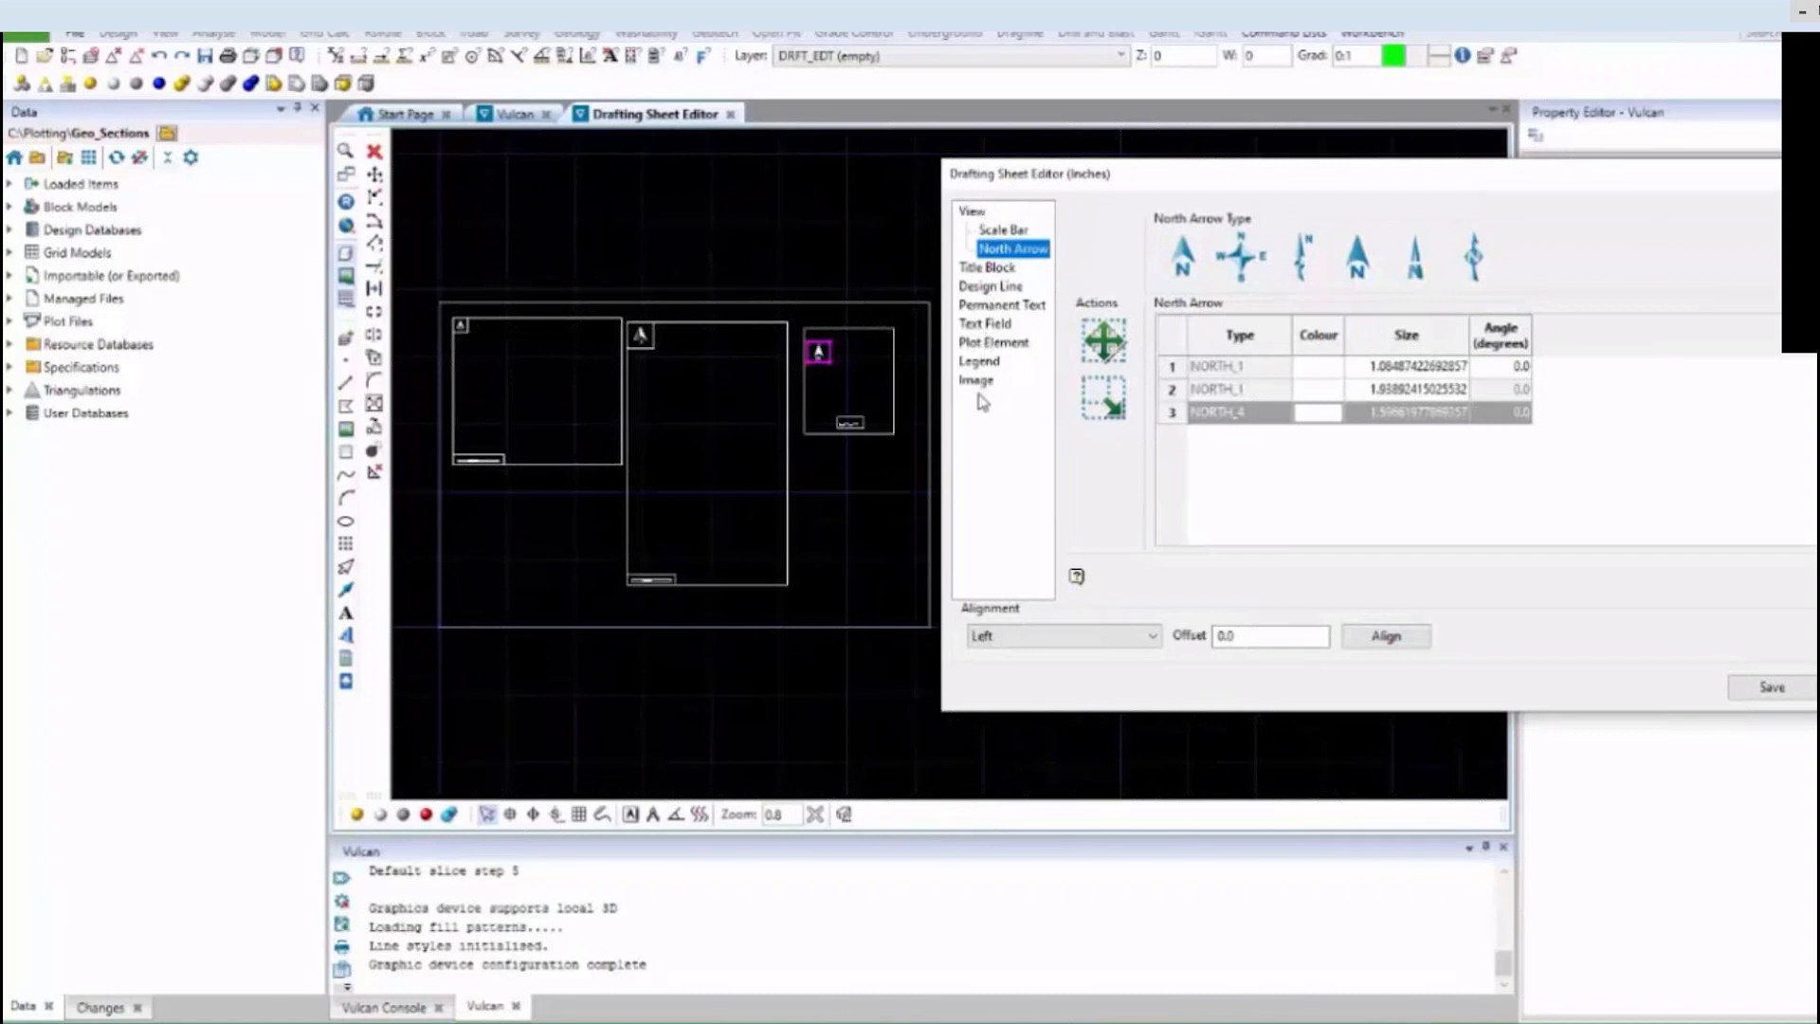
# Delete all internal boxes with their scale bars and north arrows, keeping the page frame.
pyautogui.click(1105, 344)
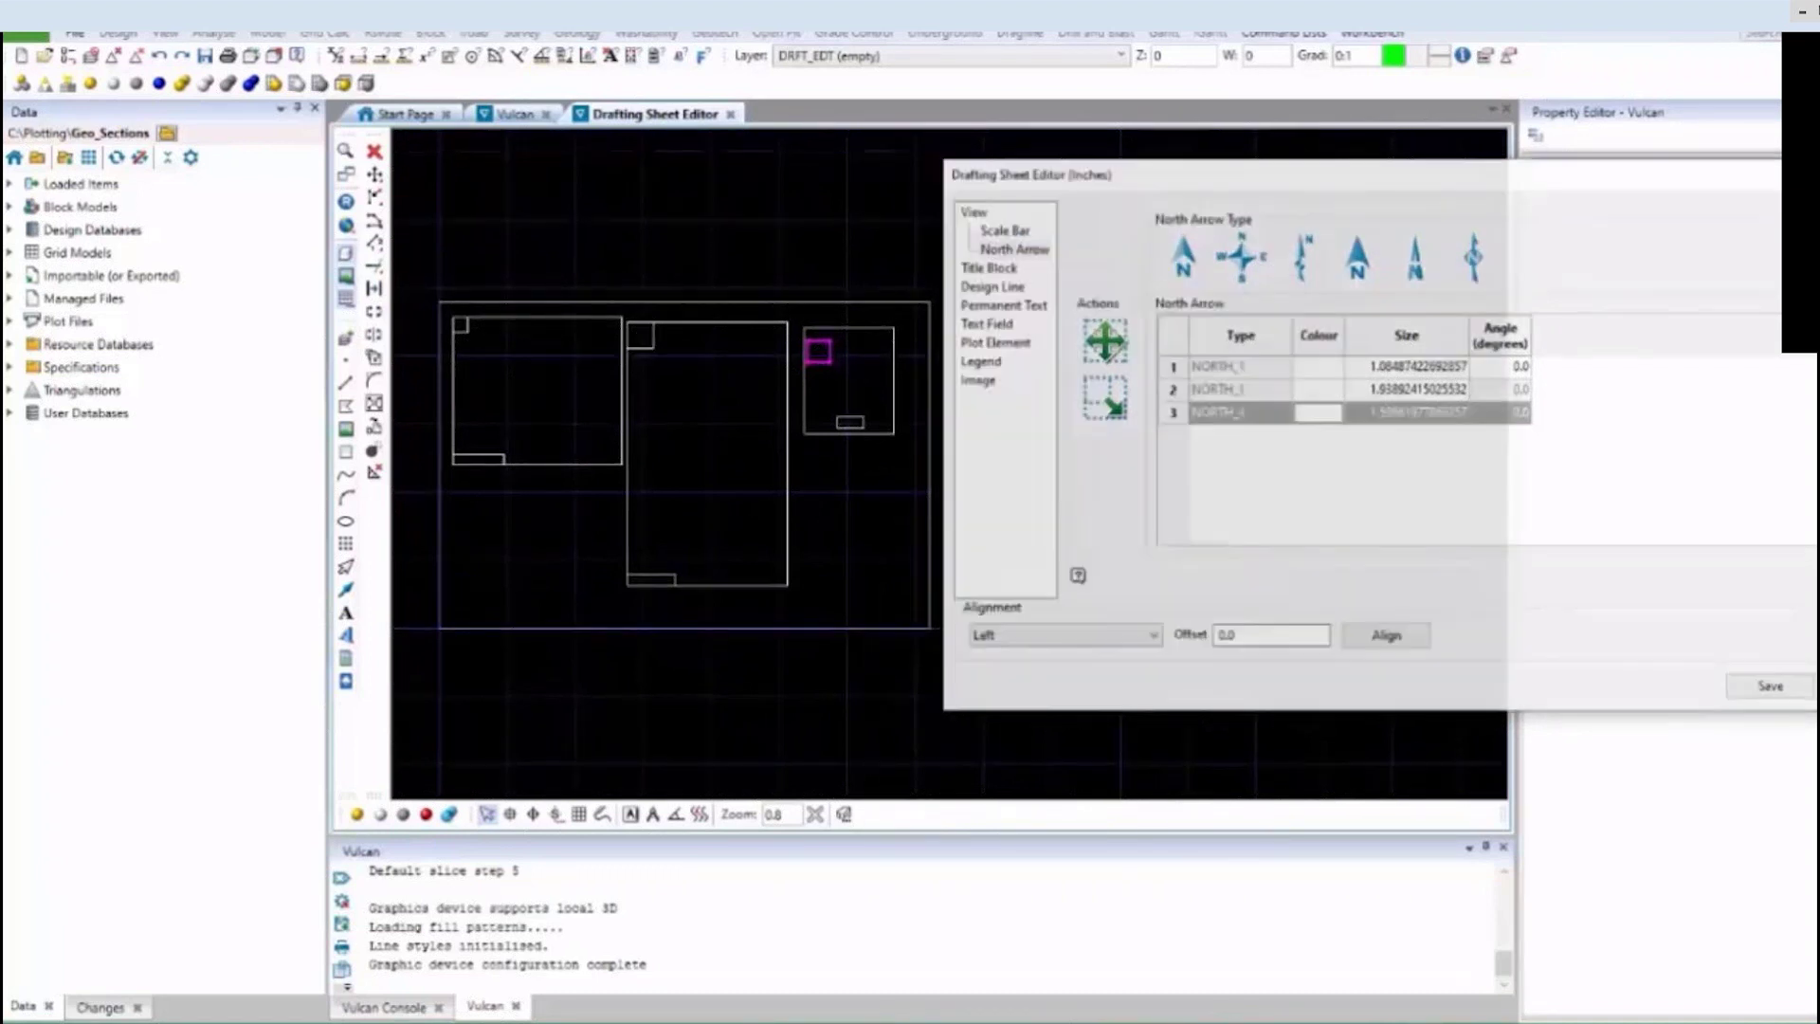
pyautogui.moveTo(917, 611); pyautogui.dragTo(451, 317)
pyautogui.rightClick(480, 317)
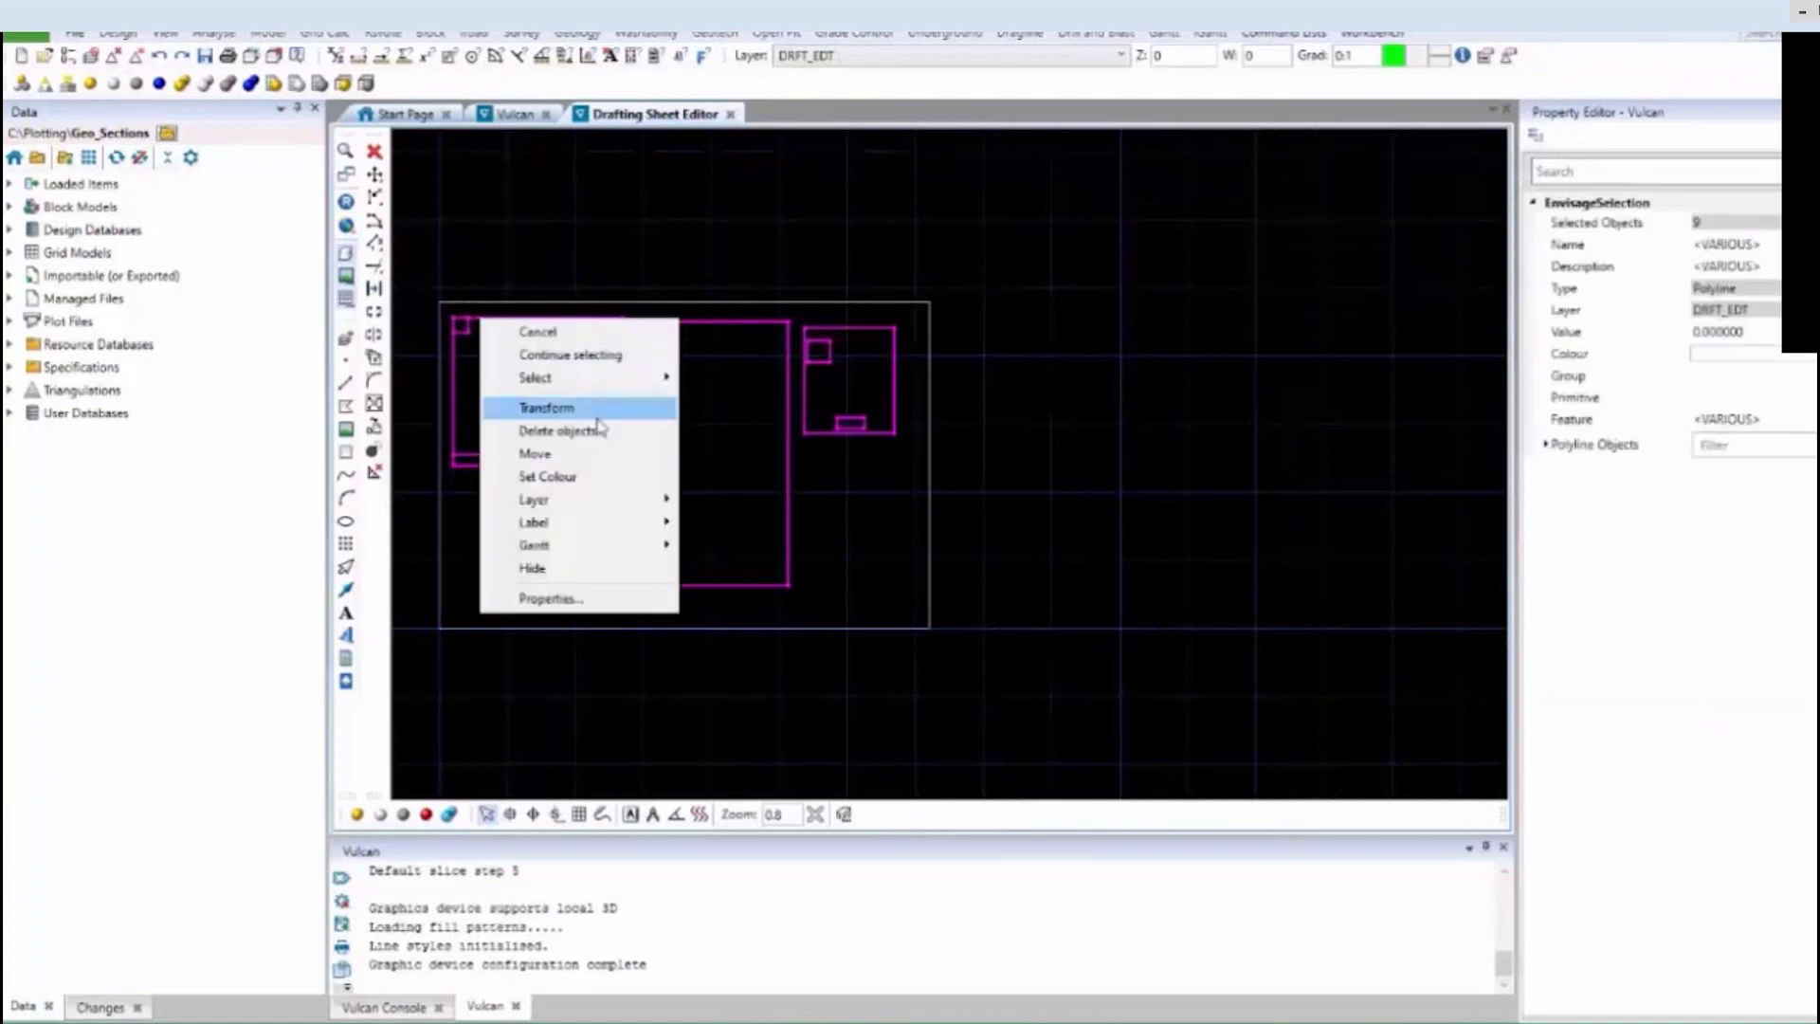
pyautogui.click(614, 434)
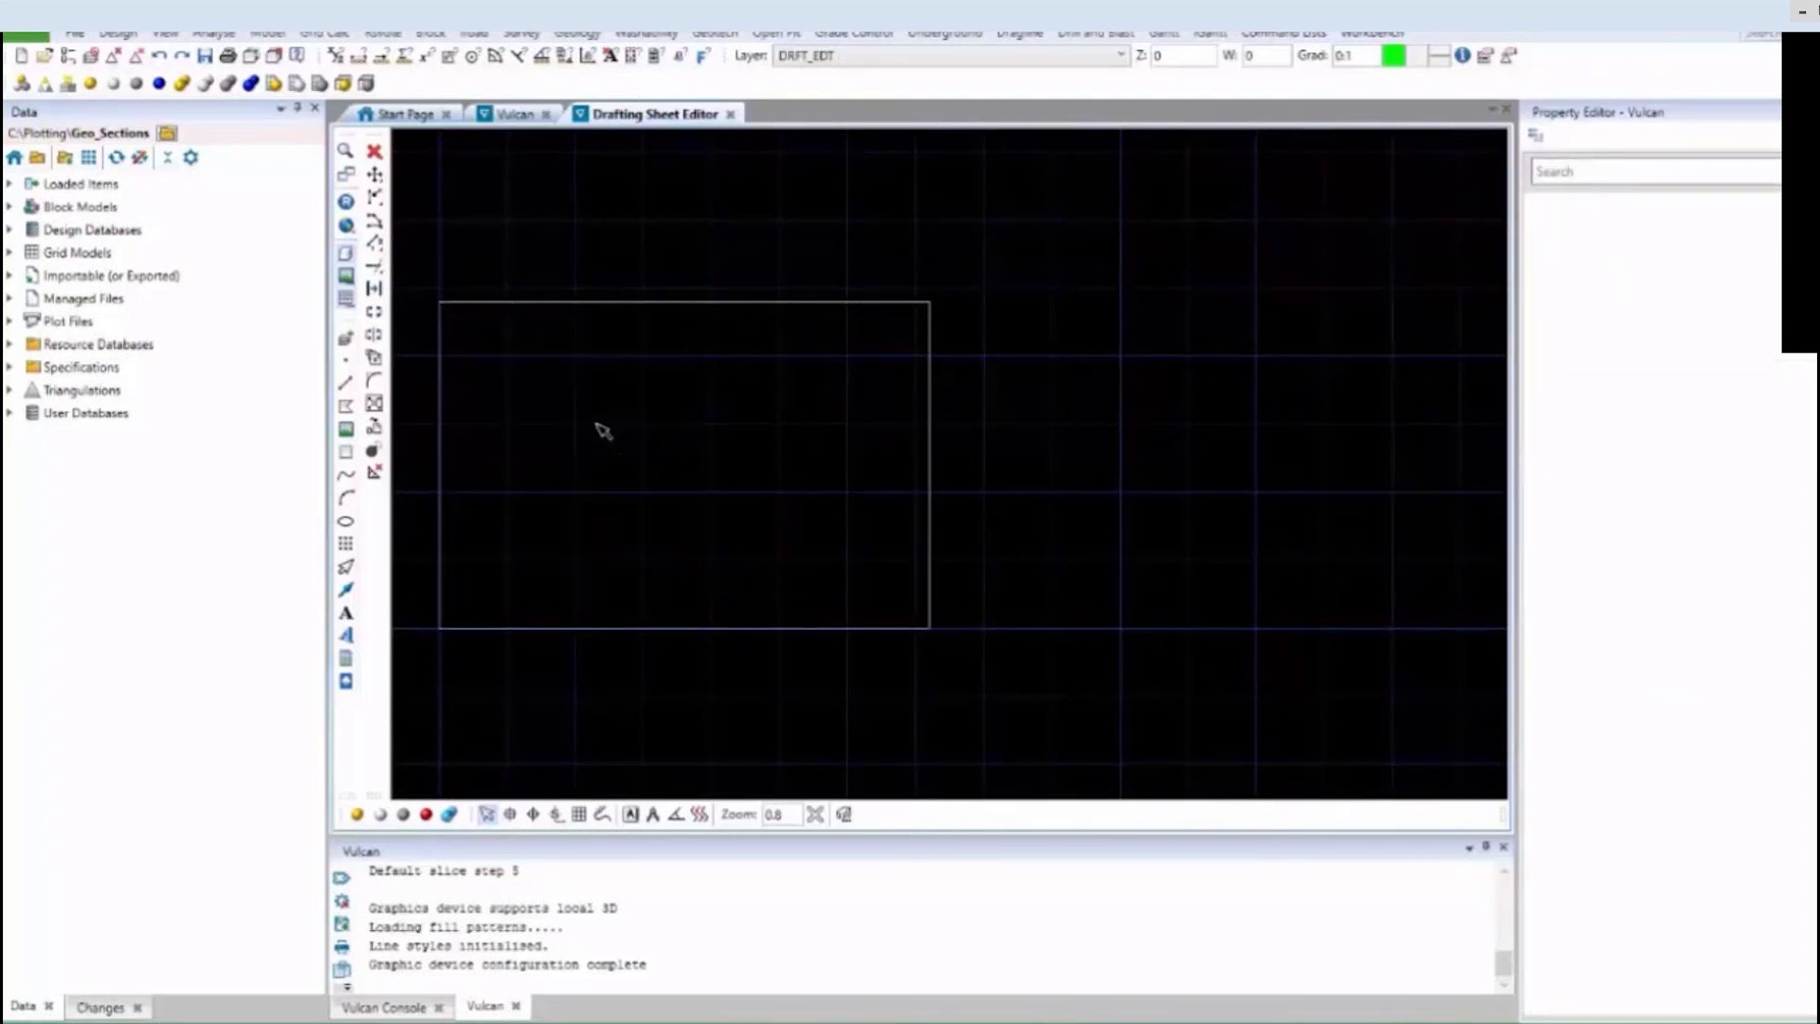
# Load only the archive drft_edt_demo_start.arch_d from the Archive_Drafting_Sheets folder.
pyautogui.click(80, 34)
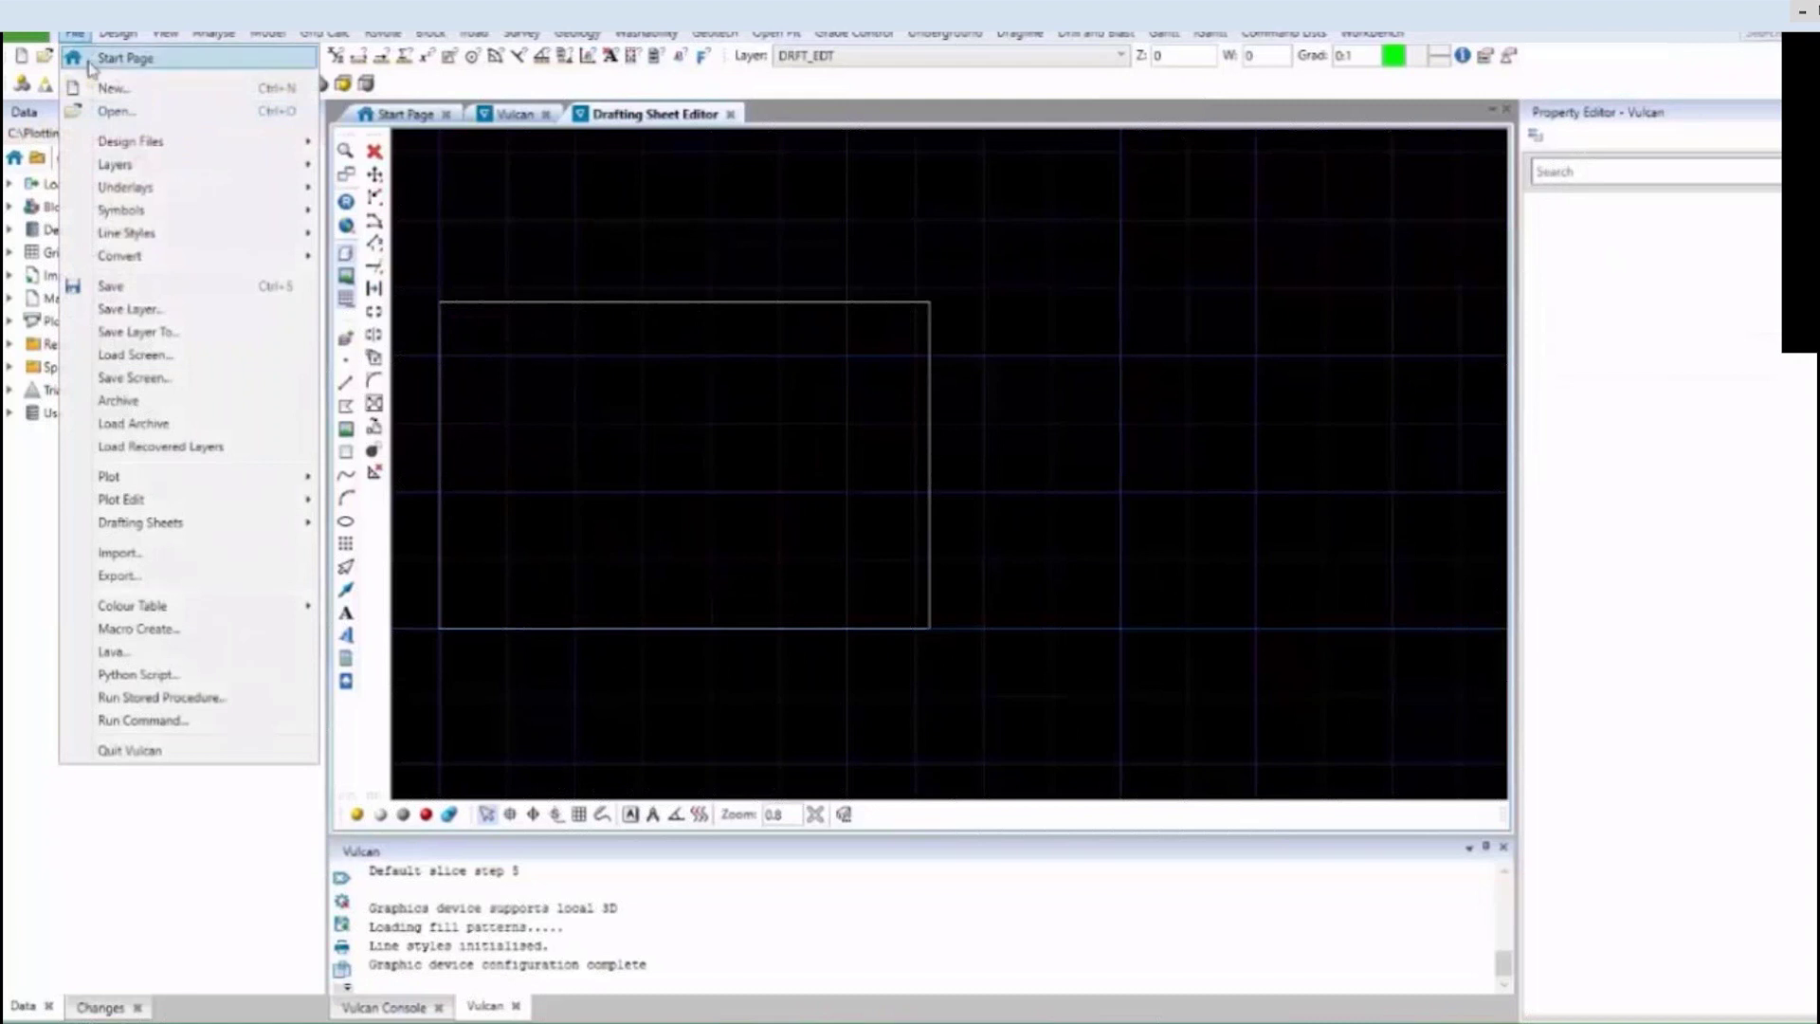
pyautogui.click(218, 426)
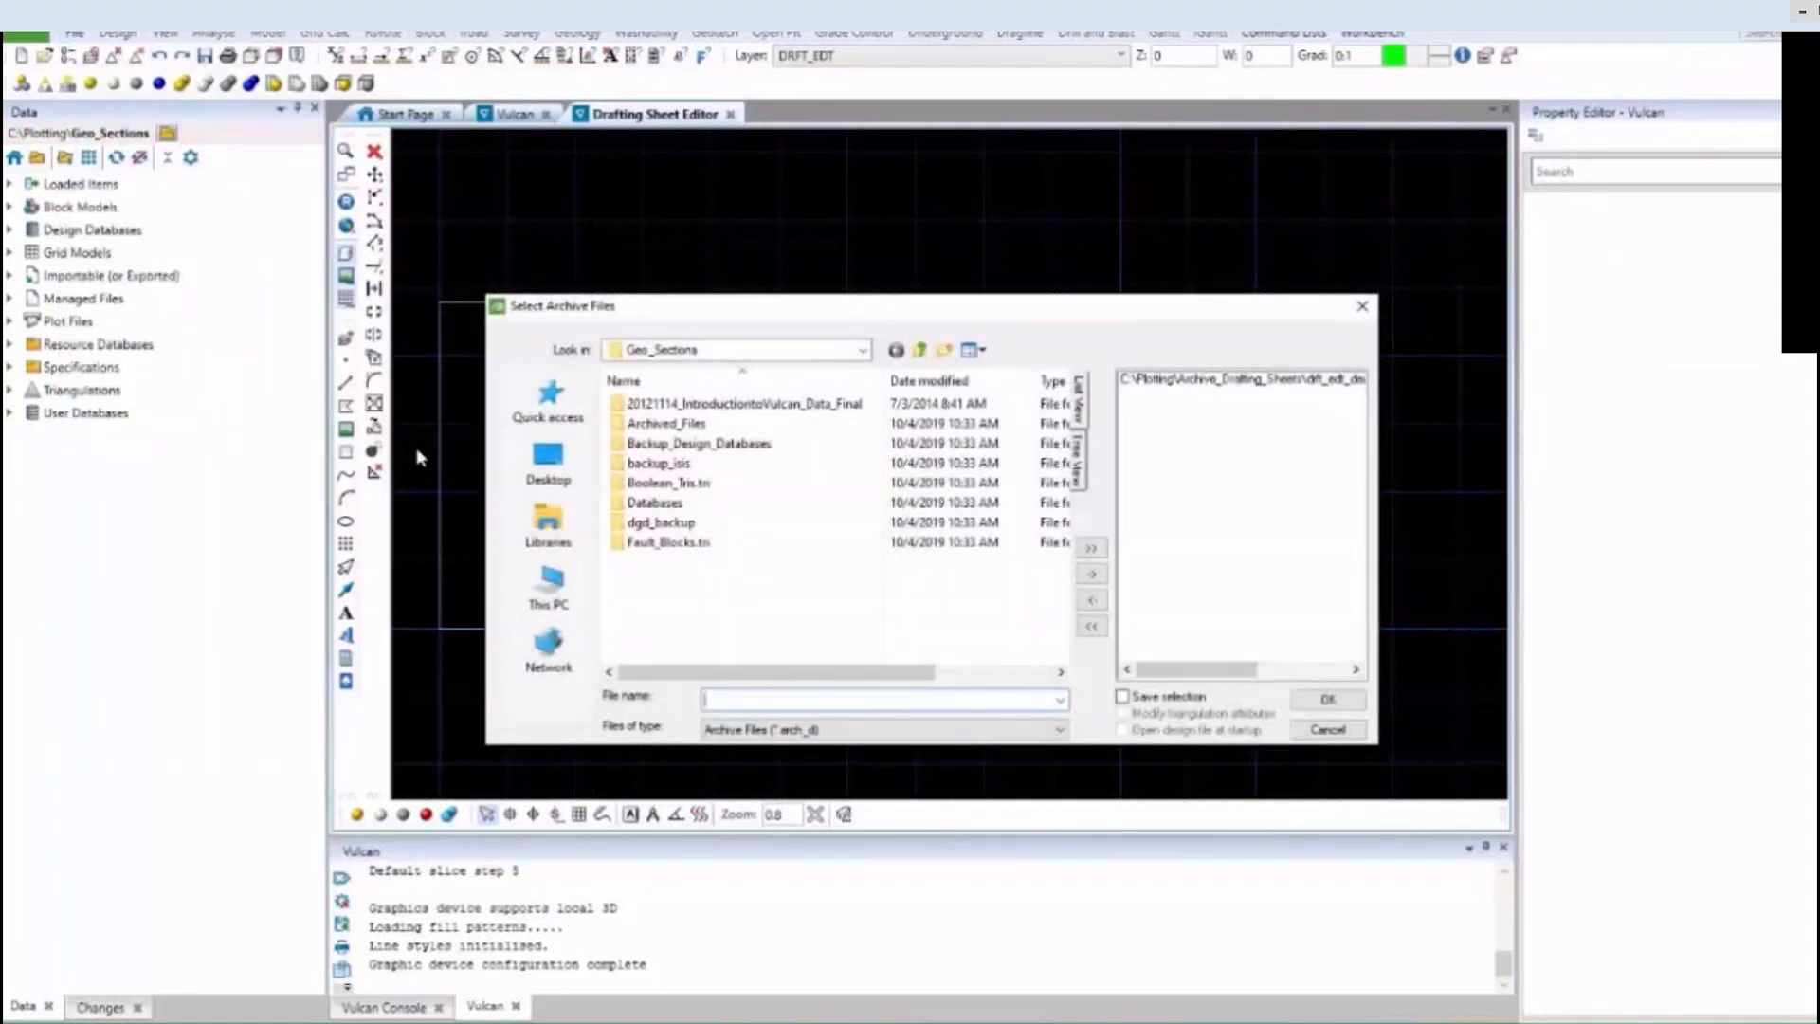
pyautogui.click(919, 349)
pyautogui.doubleClick(751, 408)
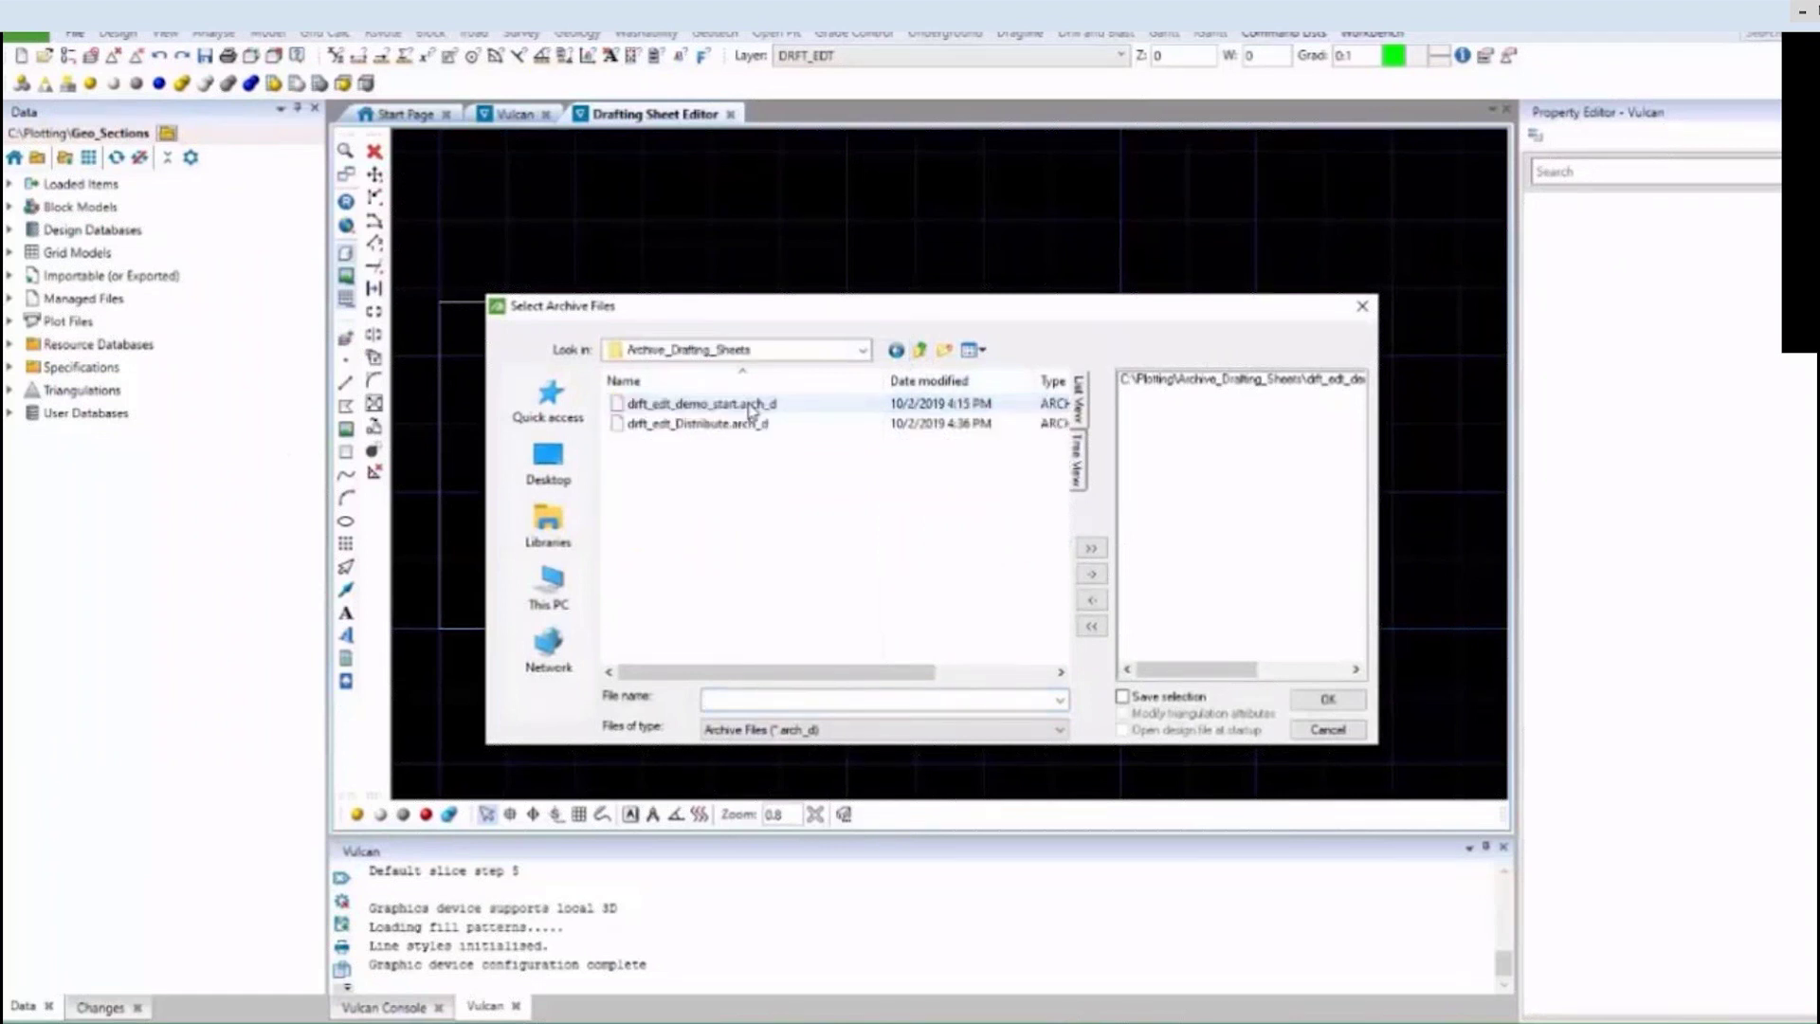
pyautogui.click(754, 405)
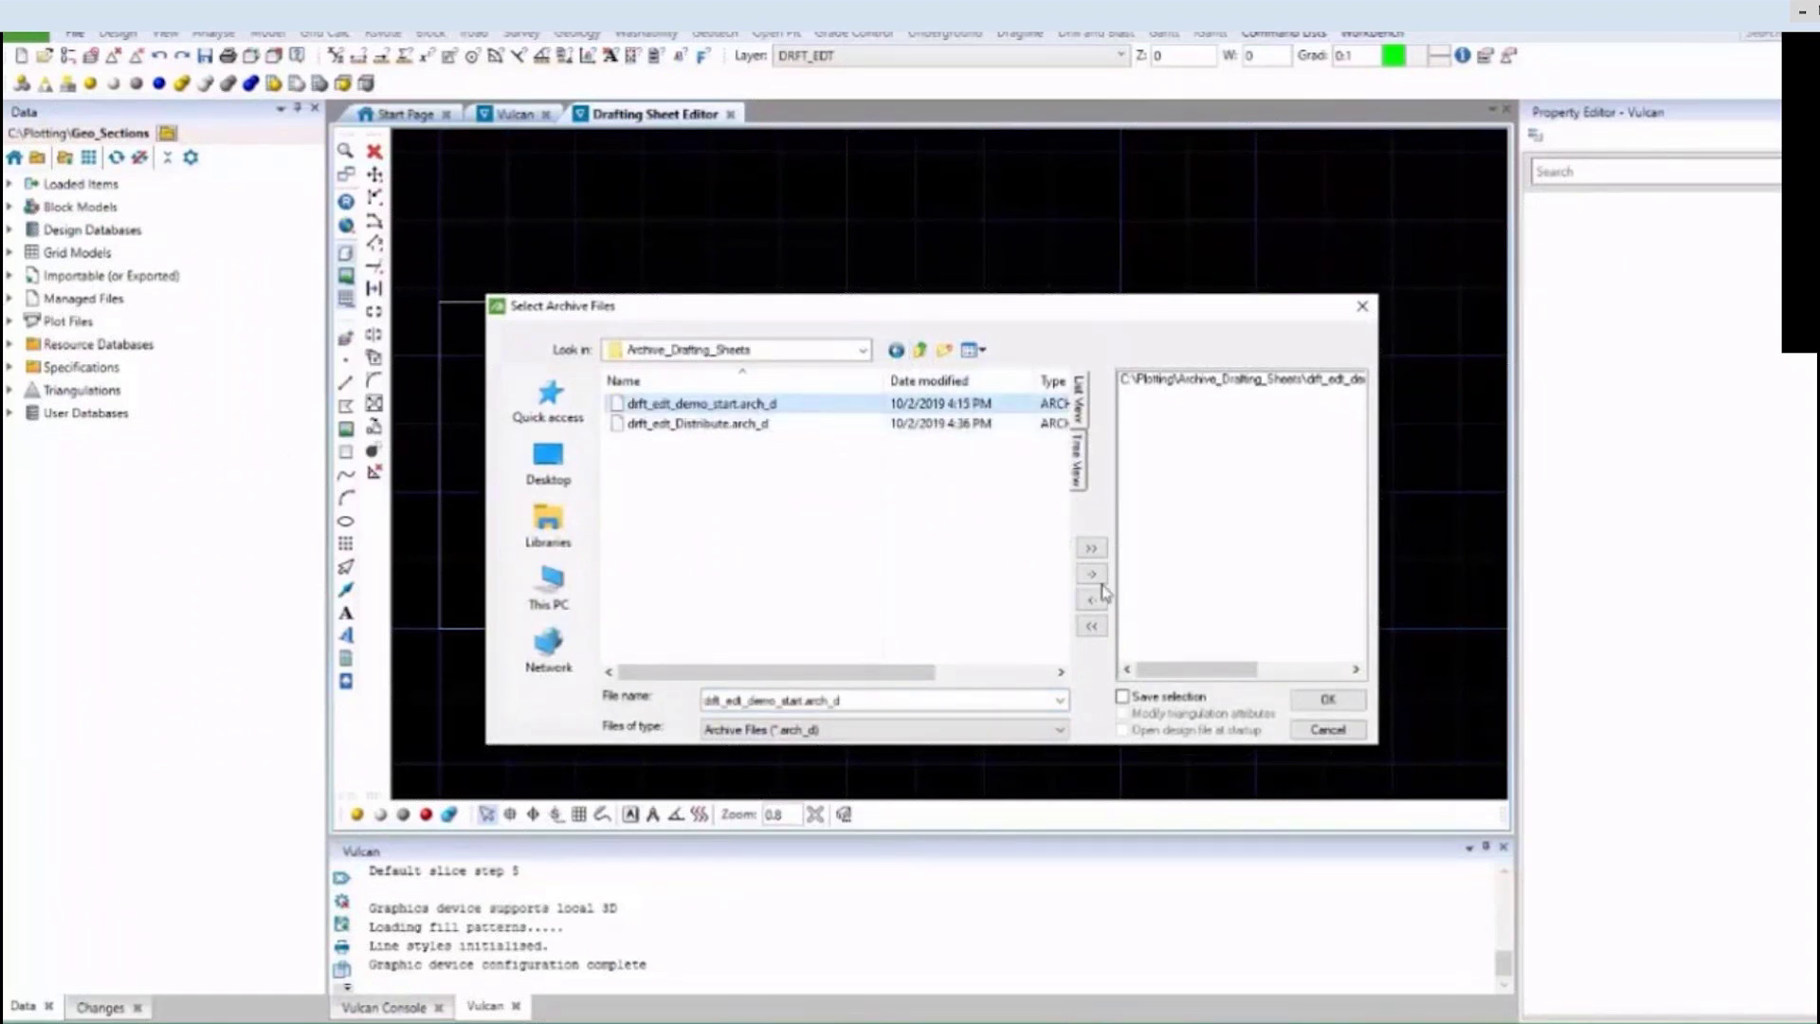
pyautogui.click(1091, 627)
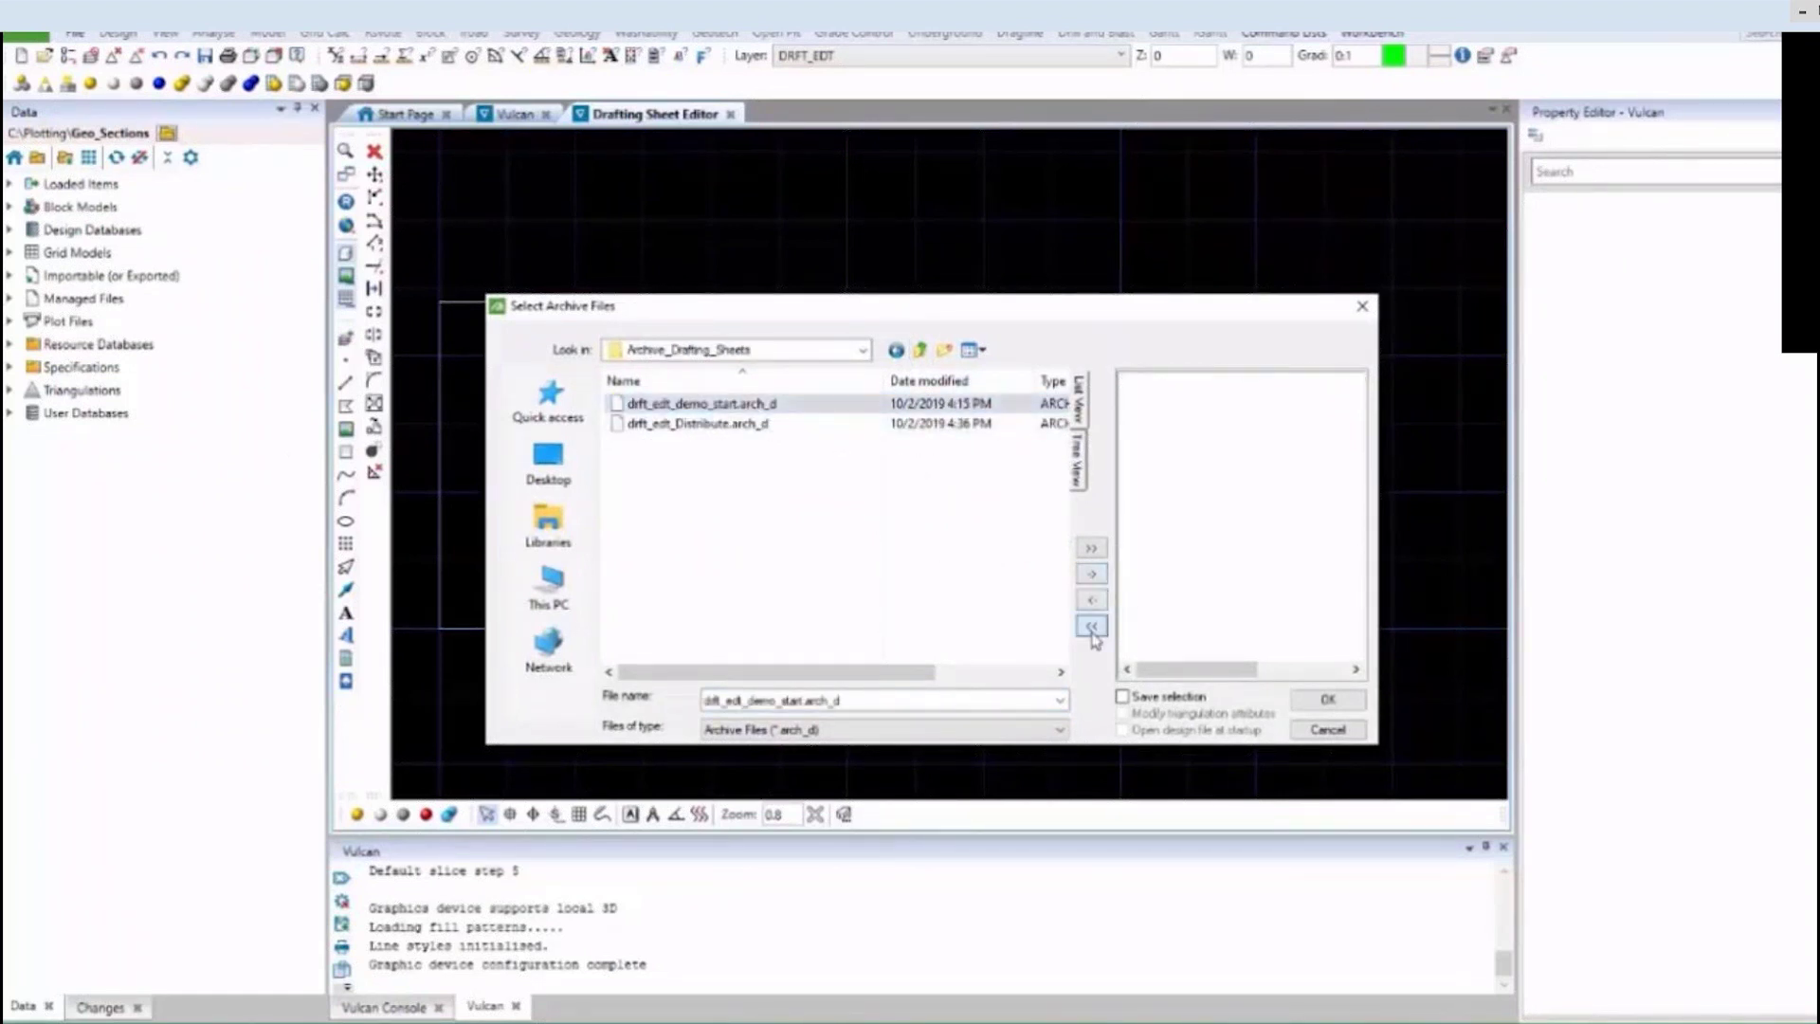
pyautogui.click(1097, 578)
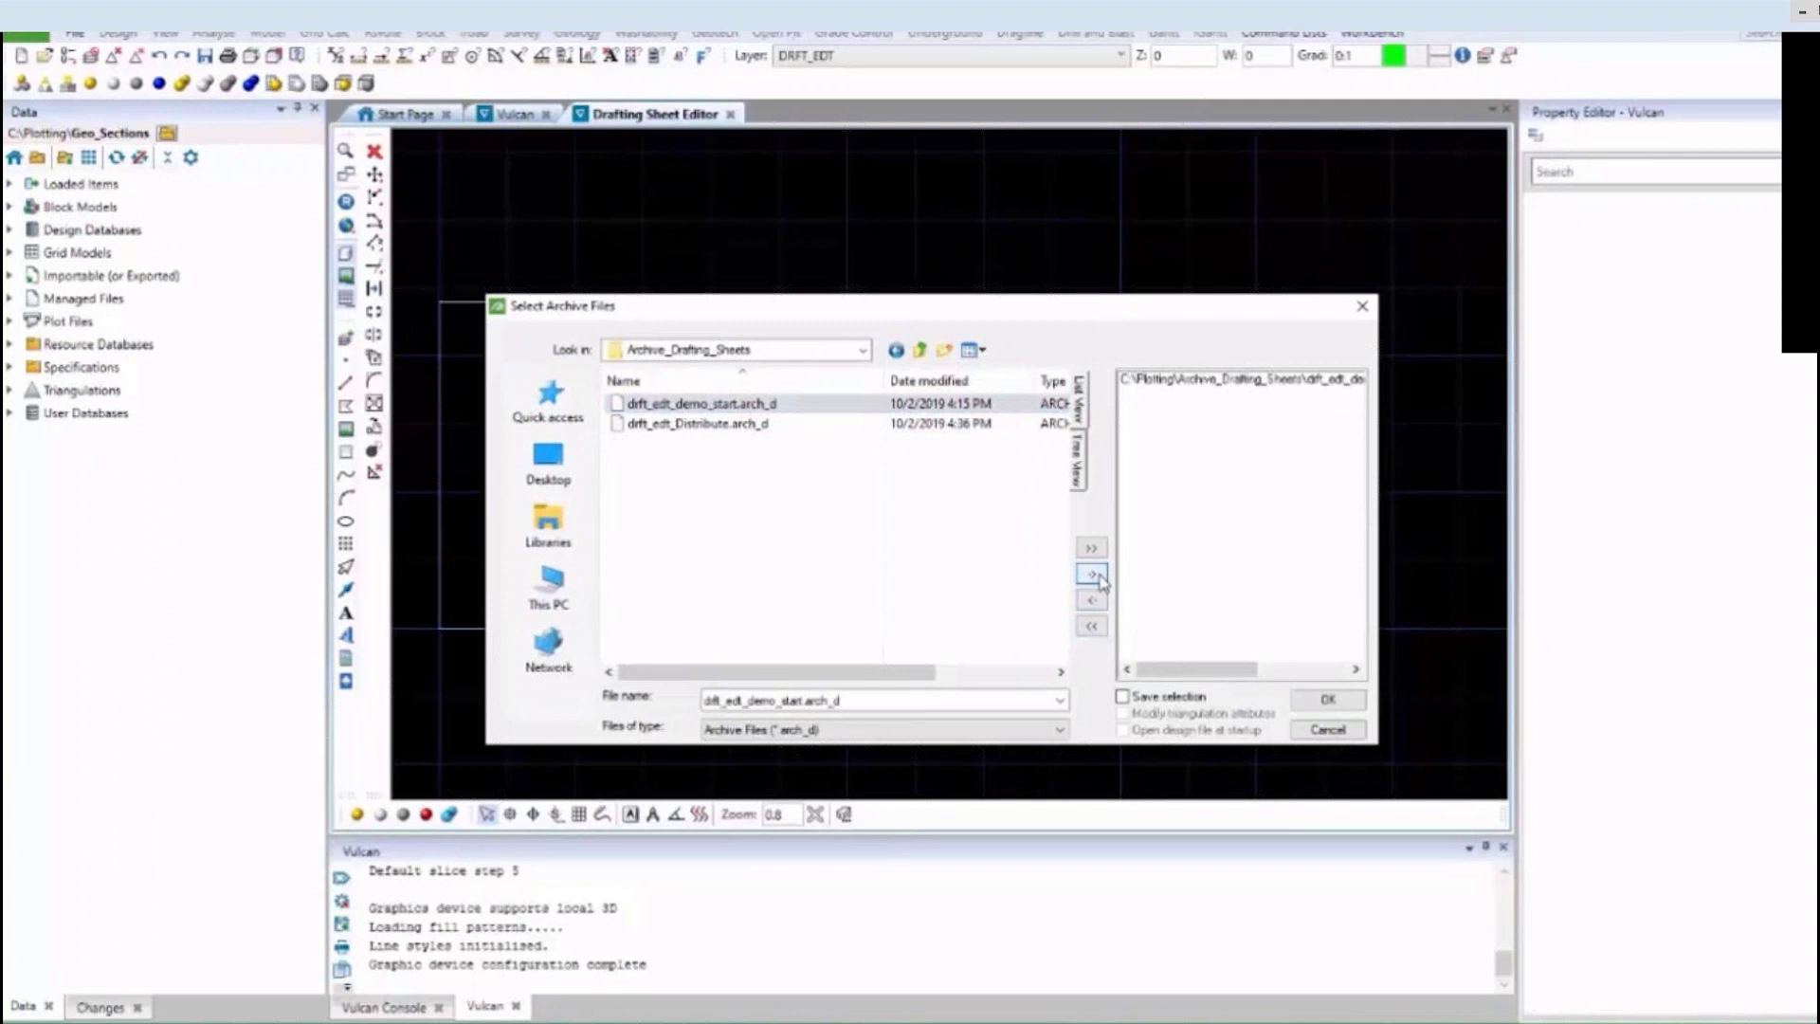
pyautogui.click(1327, 700)
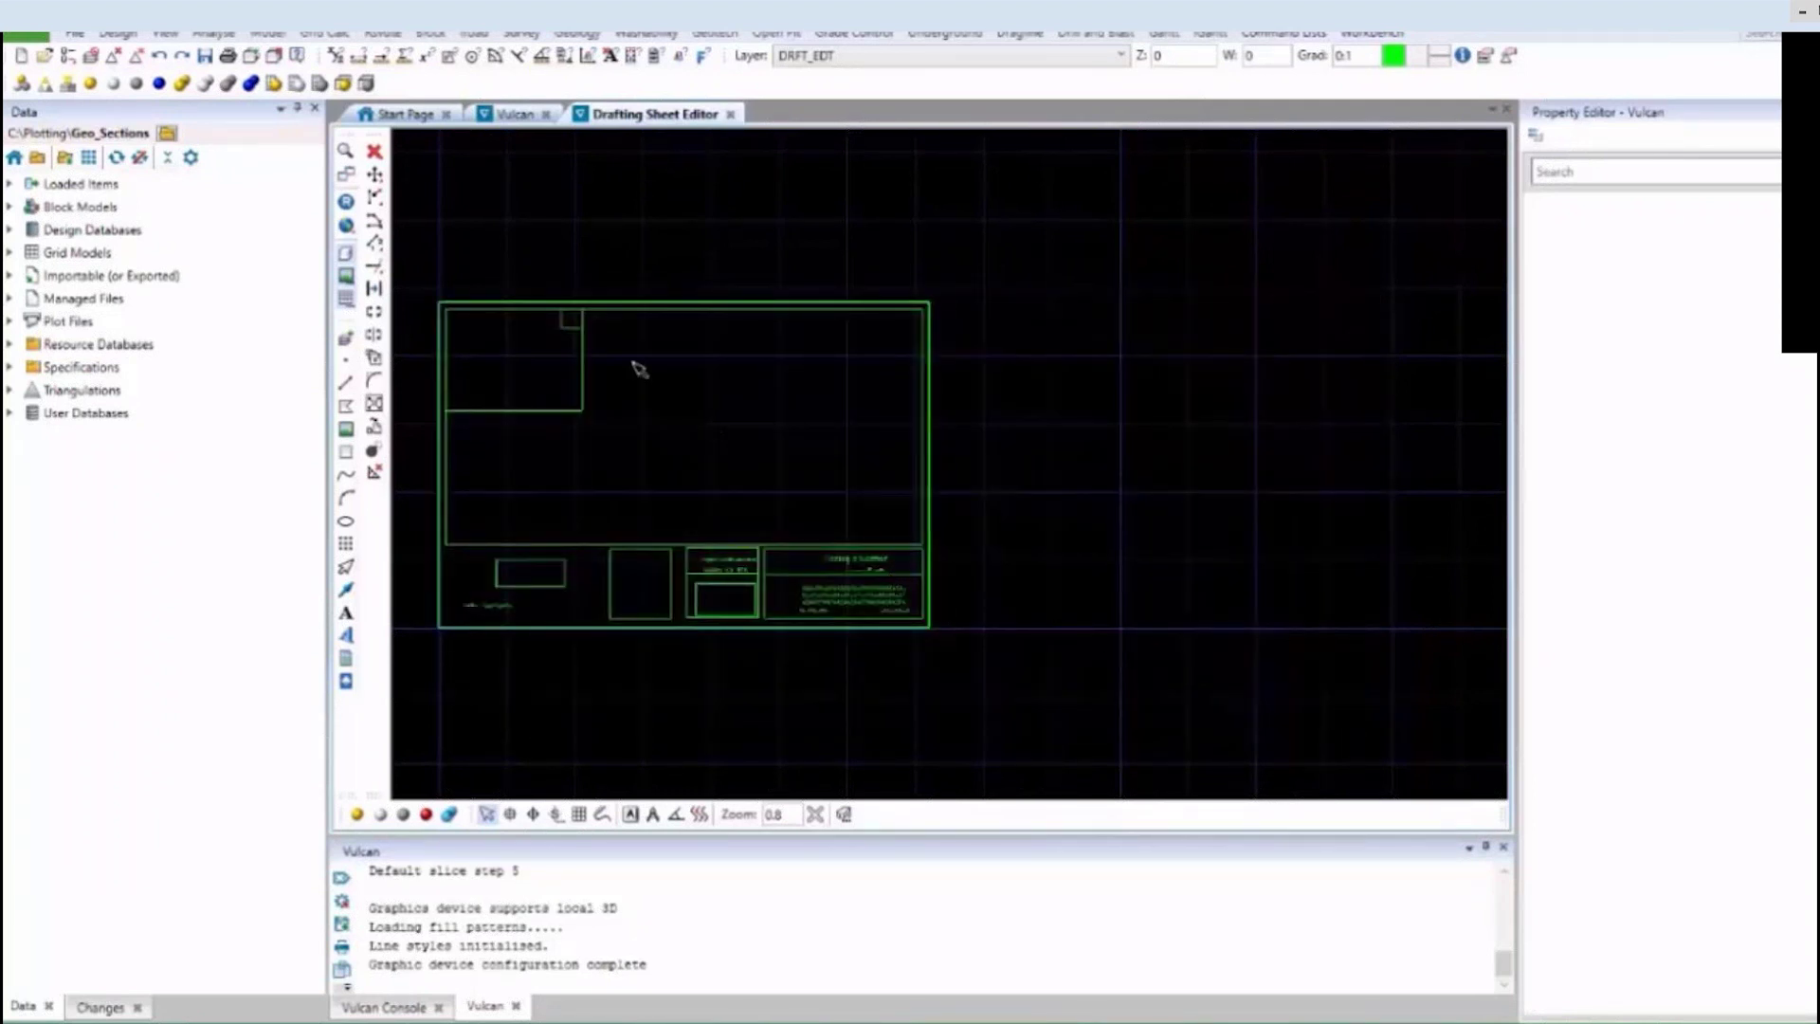
# Set the colour of all loaded drafting sheet objects to white.
pyautogui.click(579, 313)
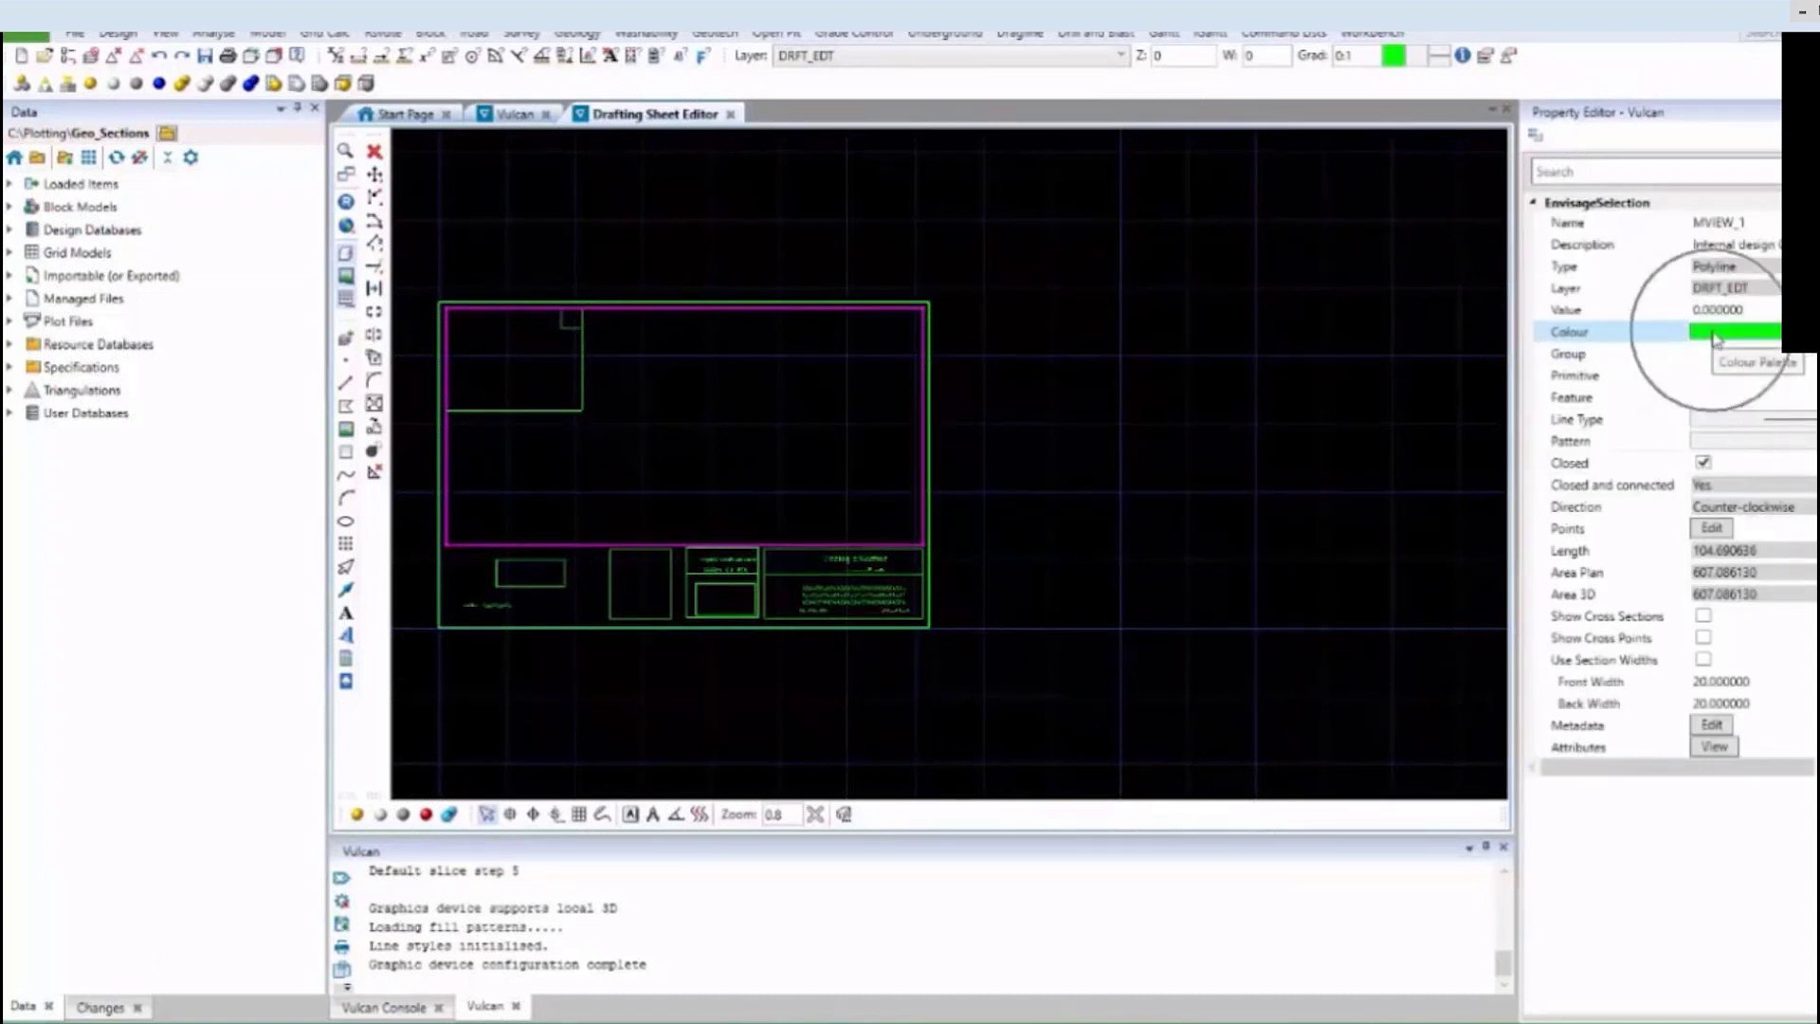
pyautogui.click(969, 281)
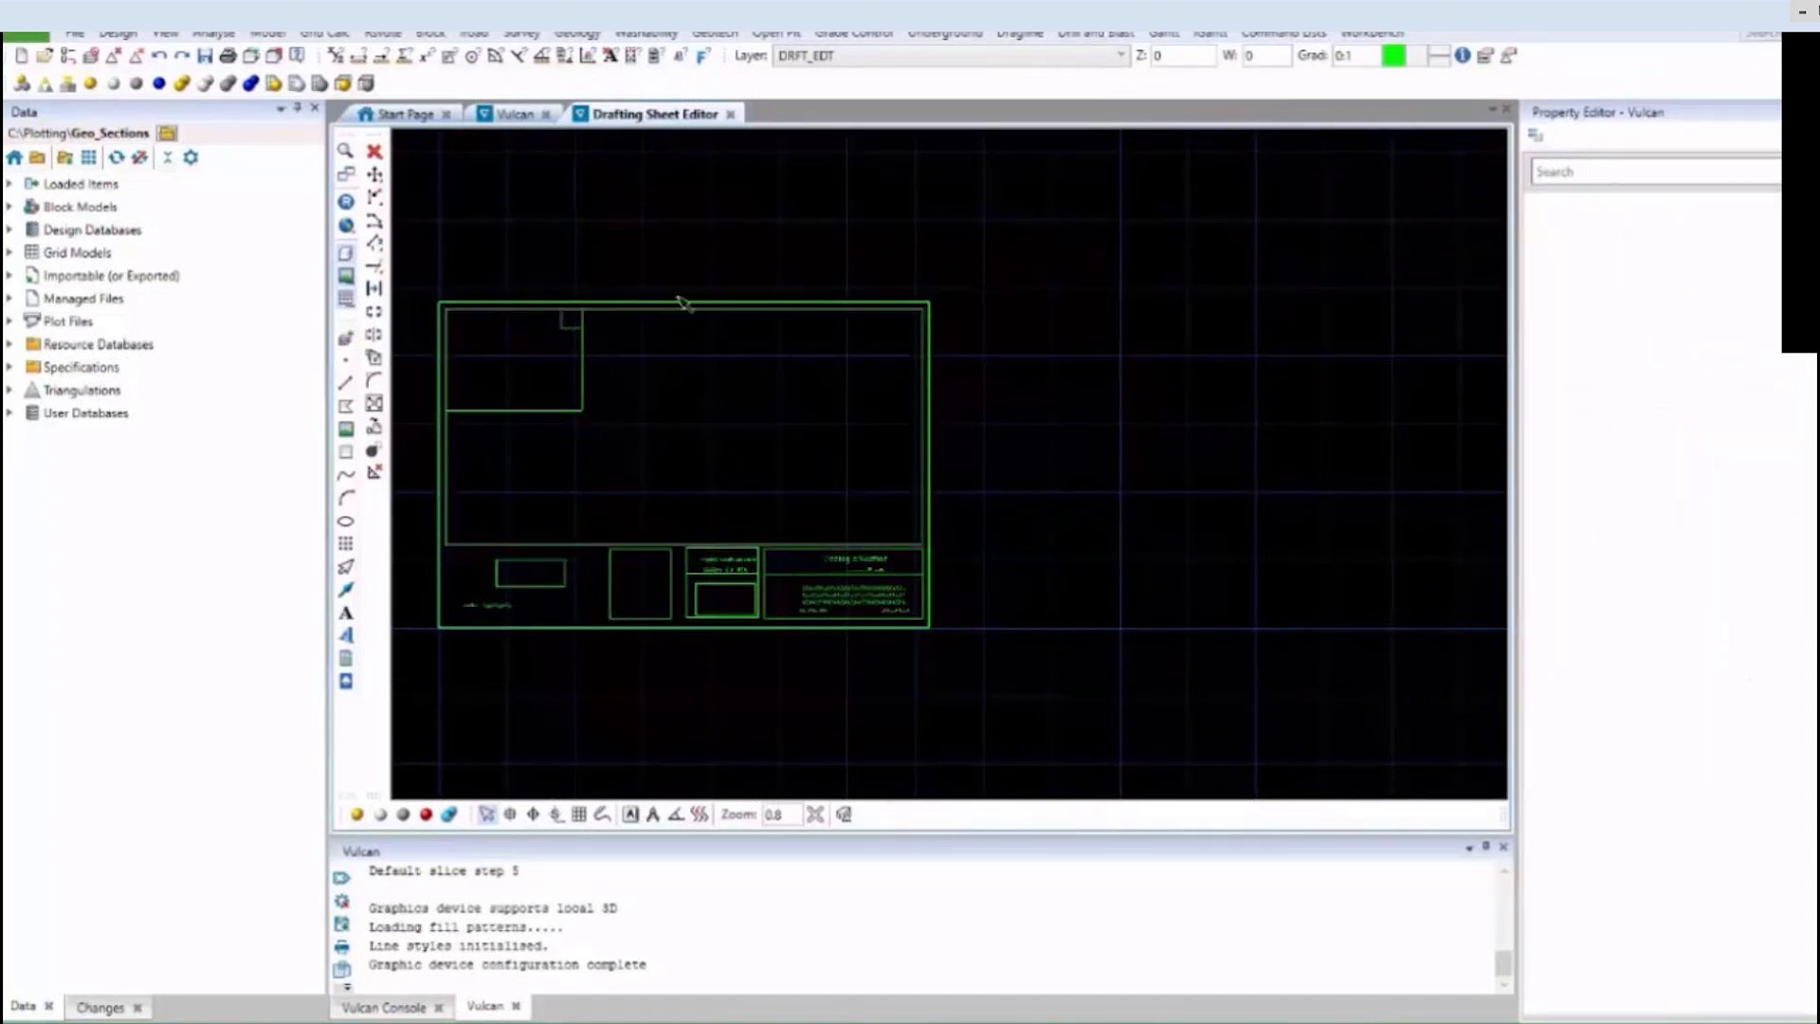
pyautogui.moveTo(422, 275)
pyautogui.mouseDown()
pyautogui.moveTo(731, 407)
pyautogui.moveTo(963, 670)
pyautogui.mouseUp()
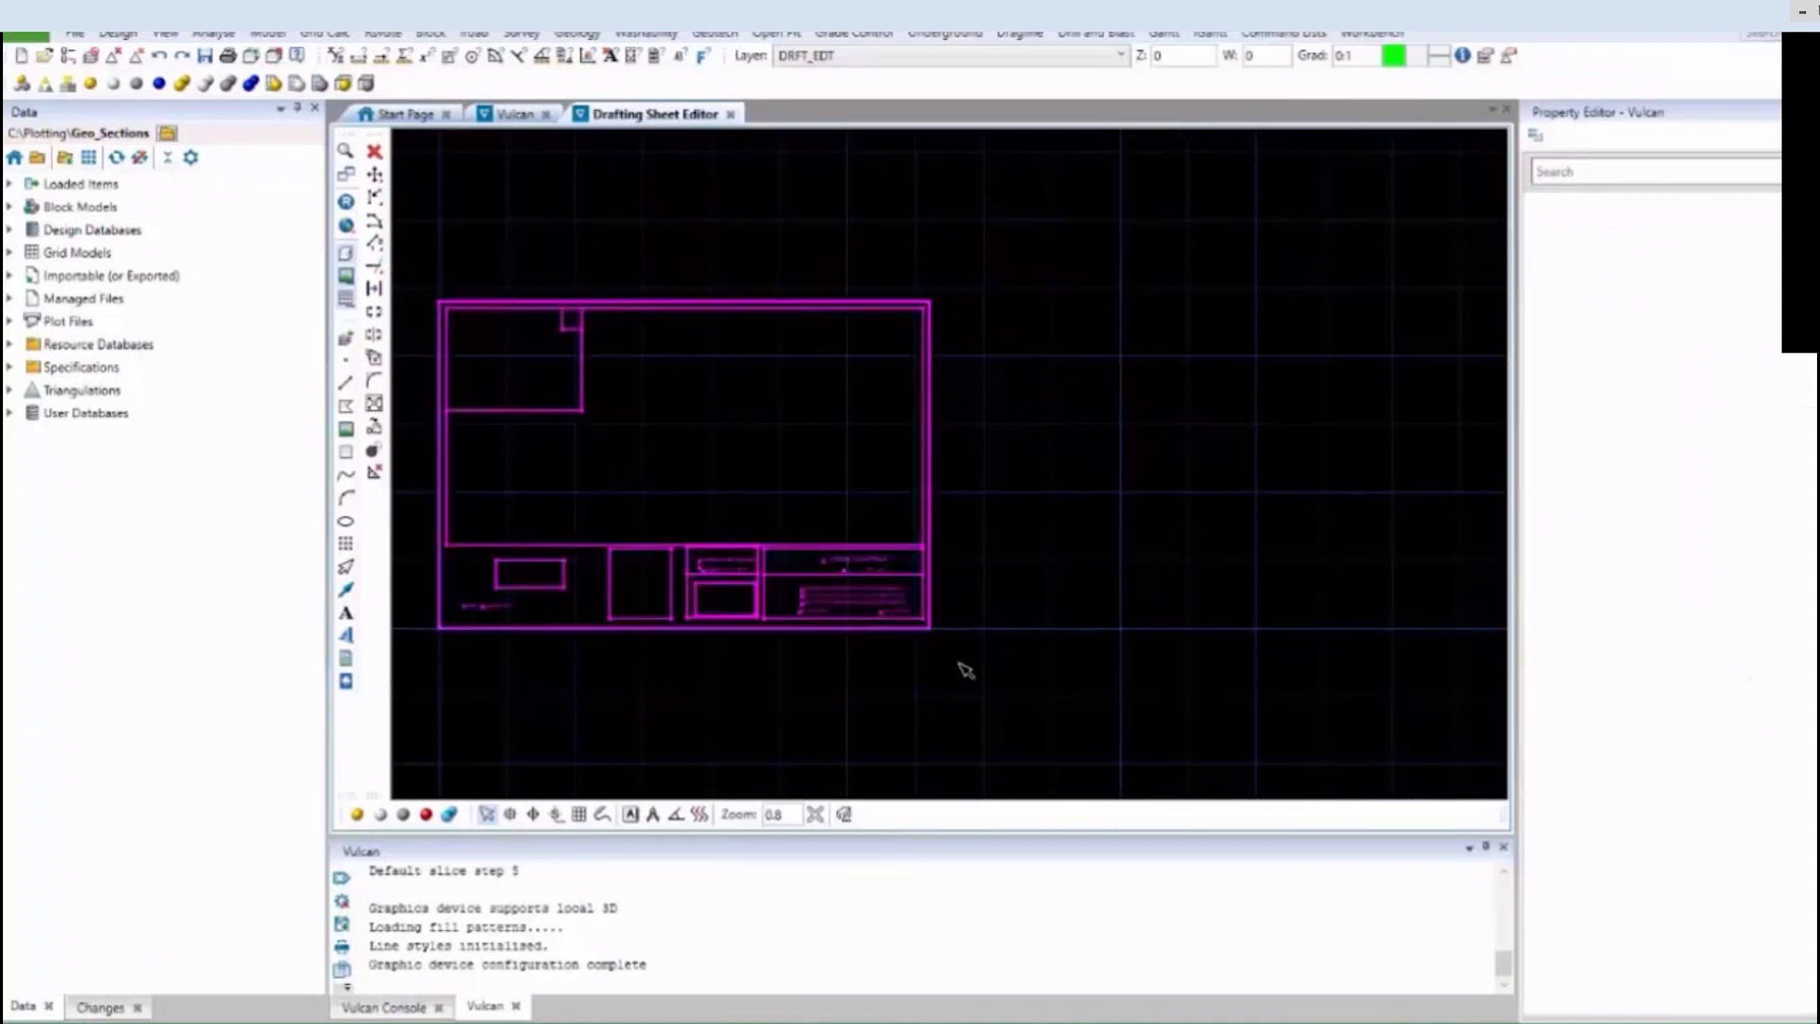
pyautogui.rightClick(911, 305)
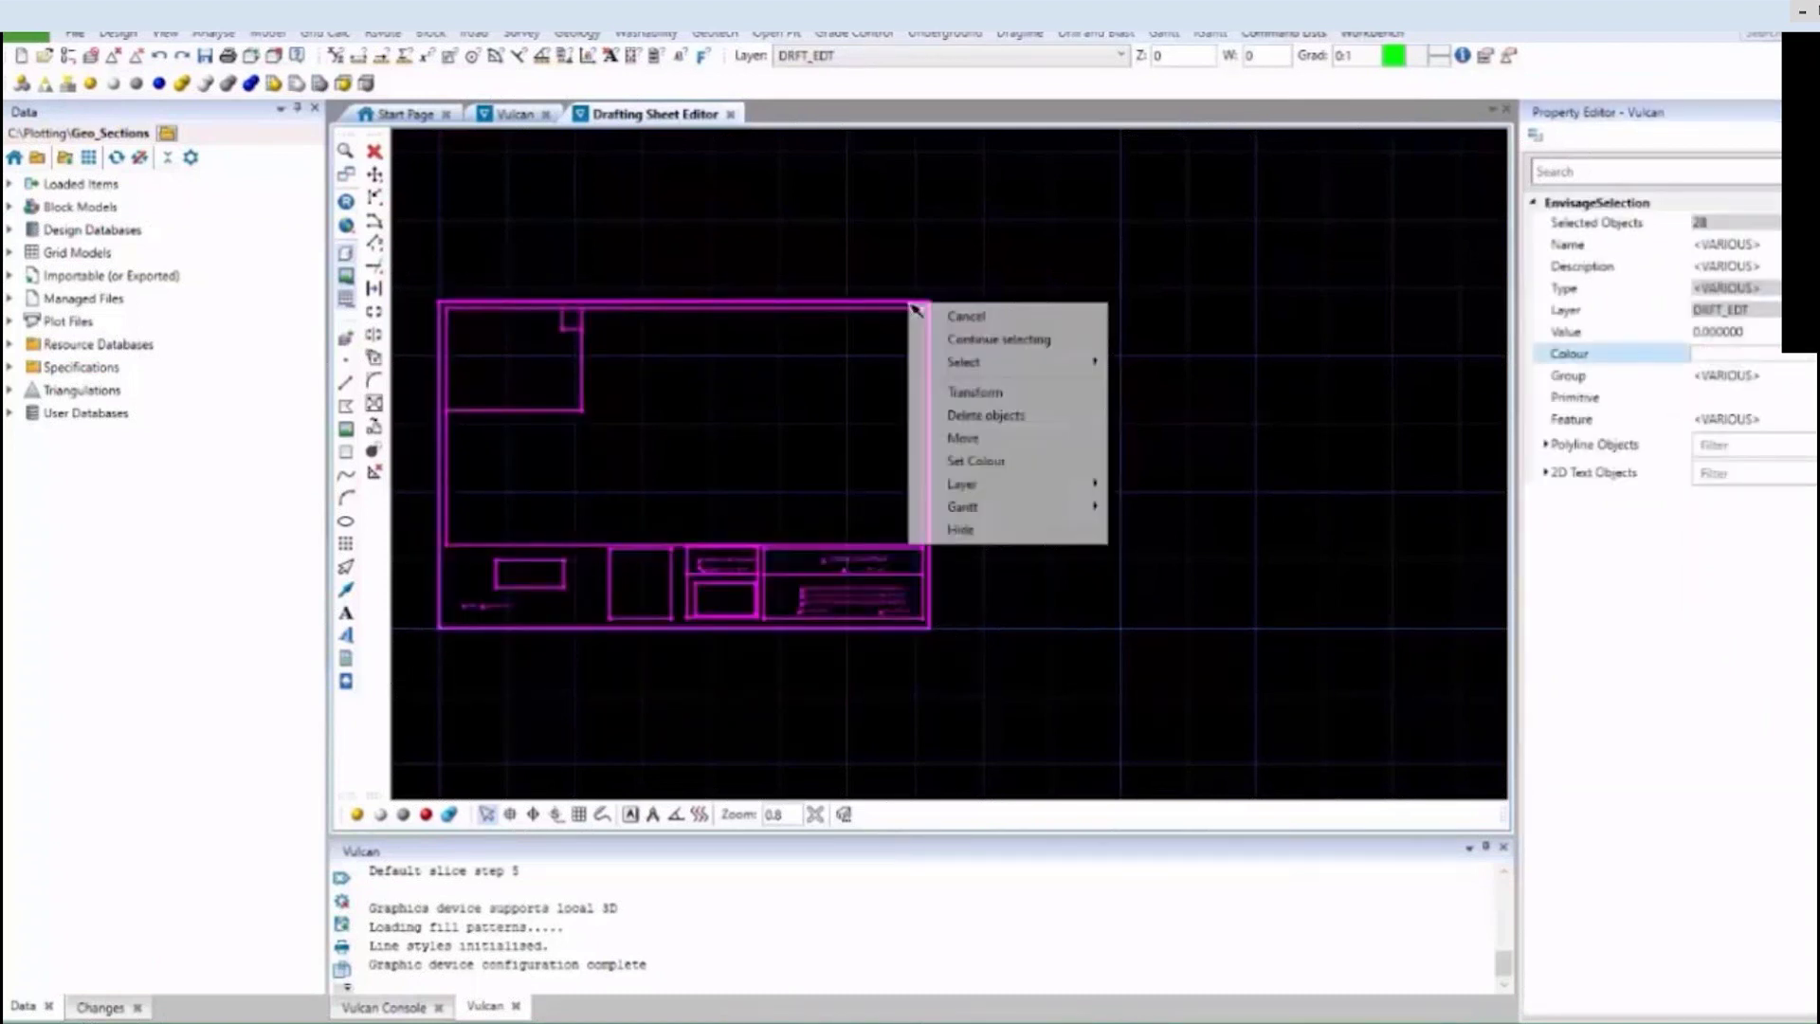
pyautogui.click(1024, 470)
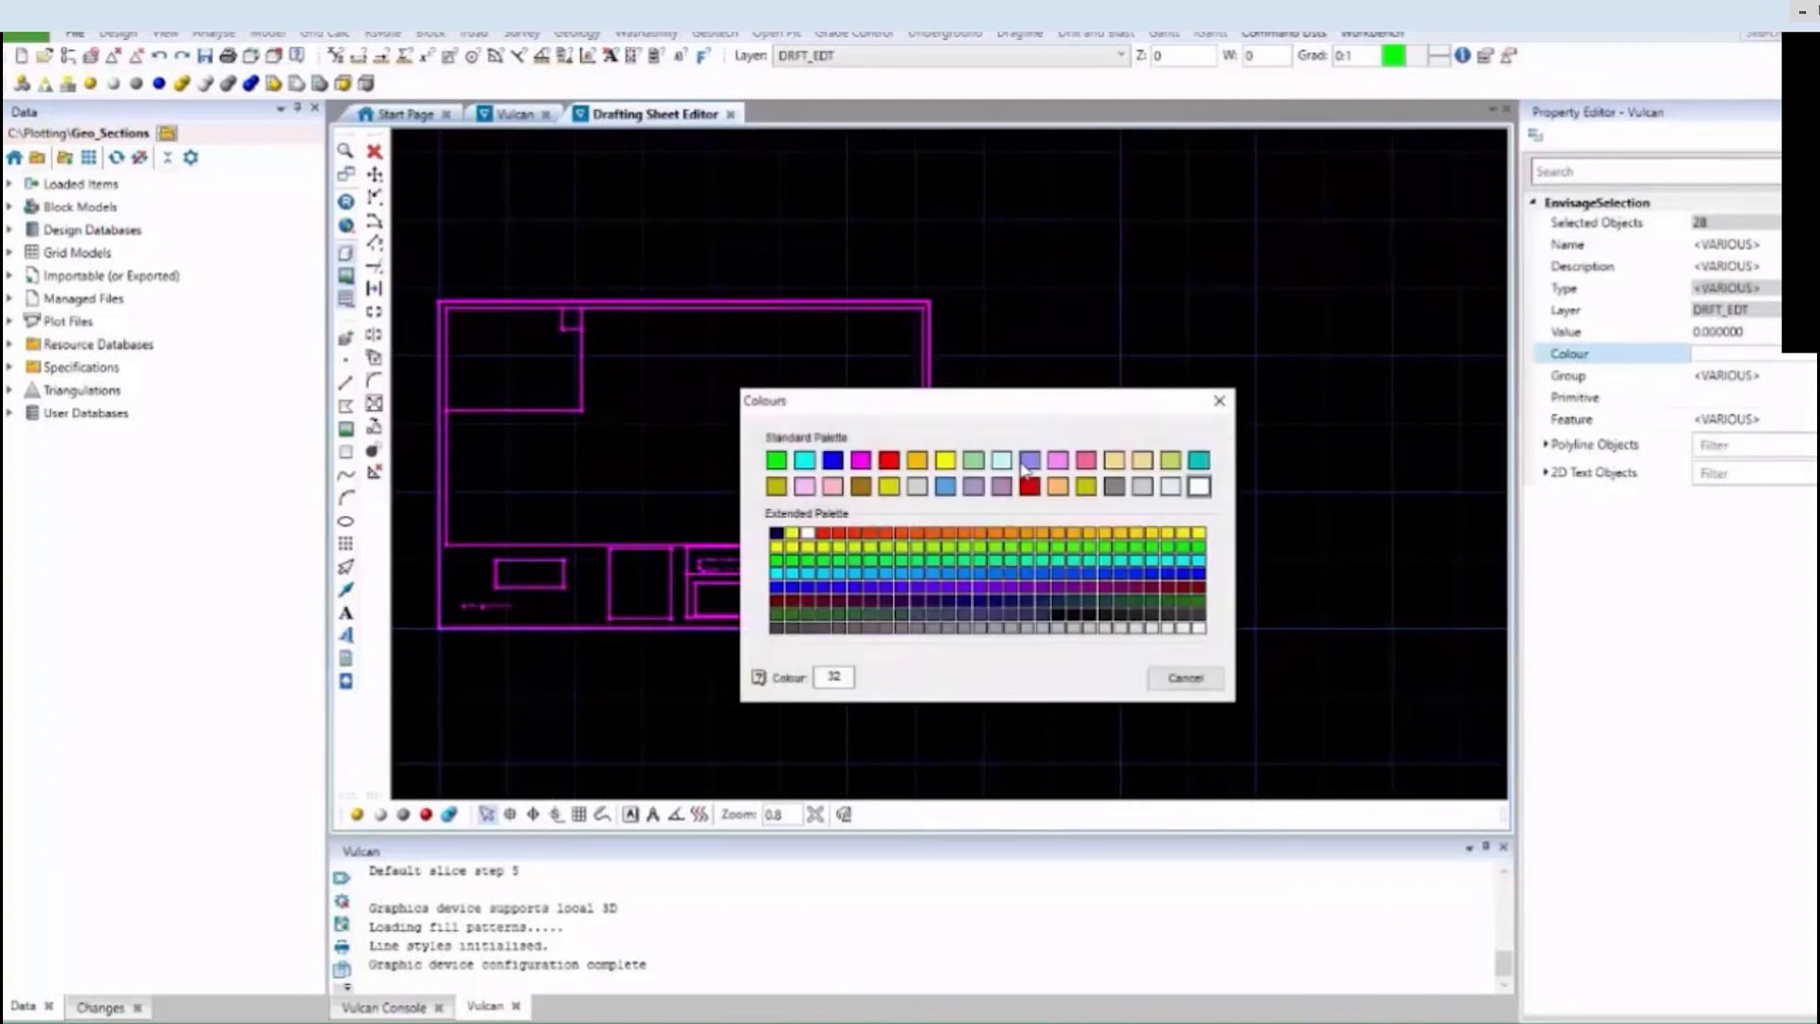
pyautogui.click(1199, 486)
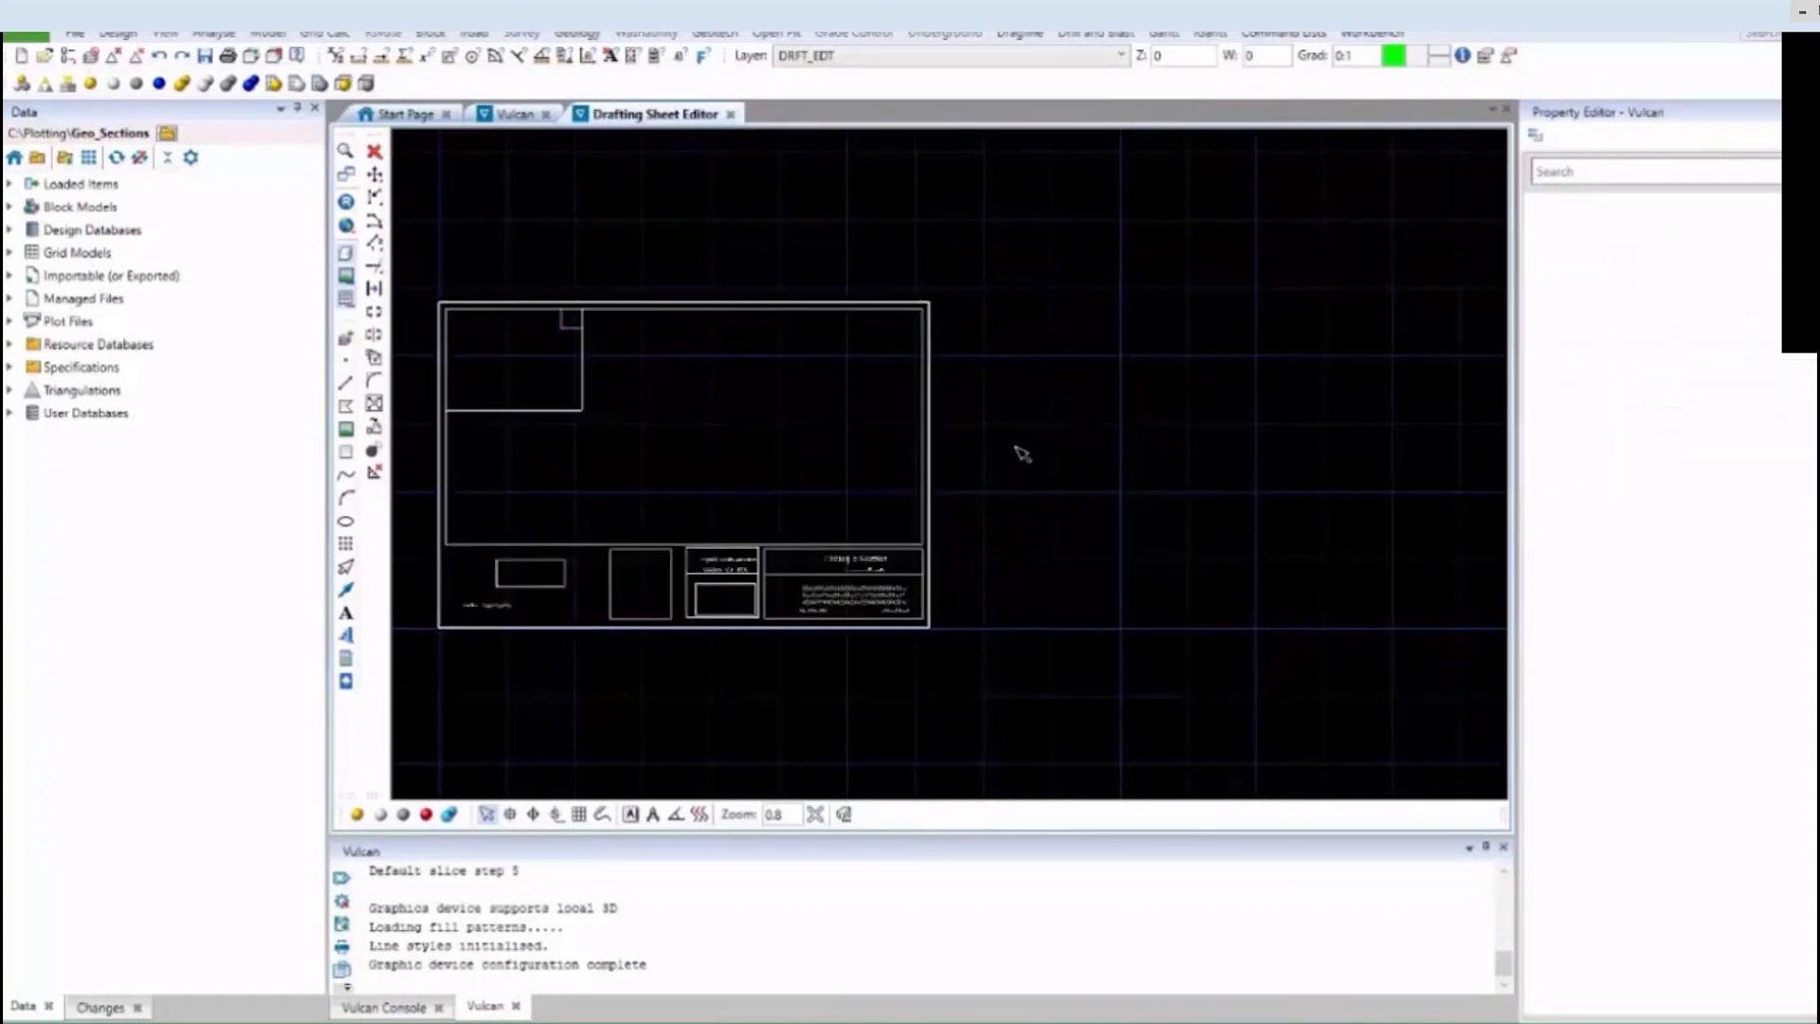
pyautogui.scroll(-1, 1021, 453)
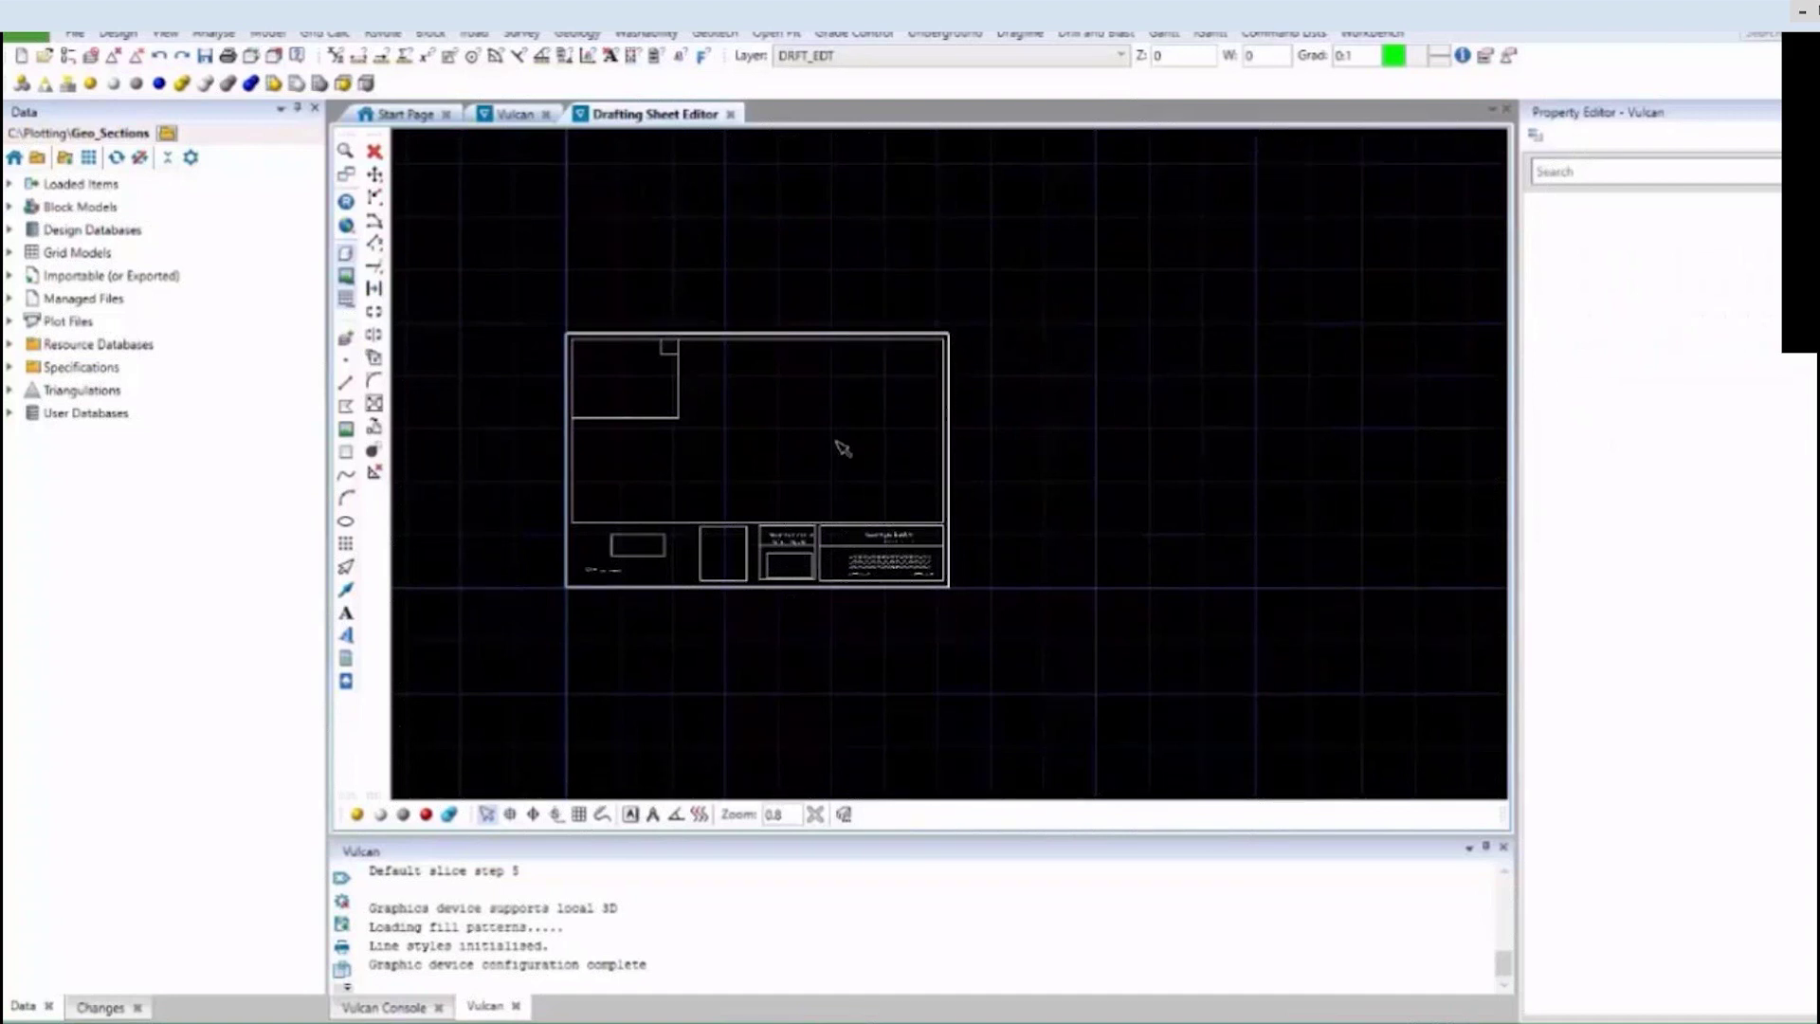
# Move the Maptek North America box with its text and logo frame against the left edge of the Geologic Section title block.
pyautogui.scroll(2, 536, 431)
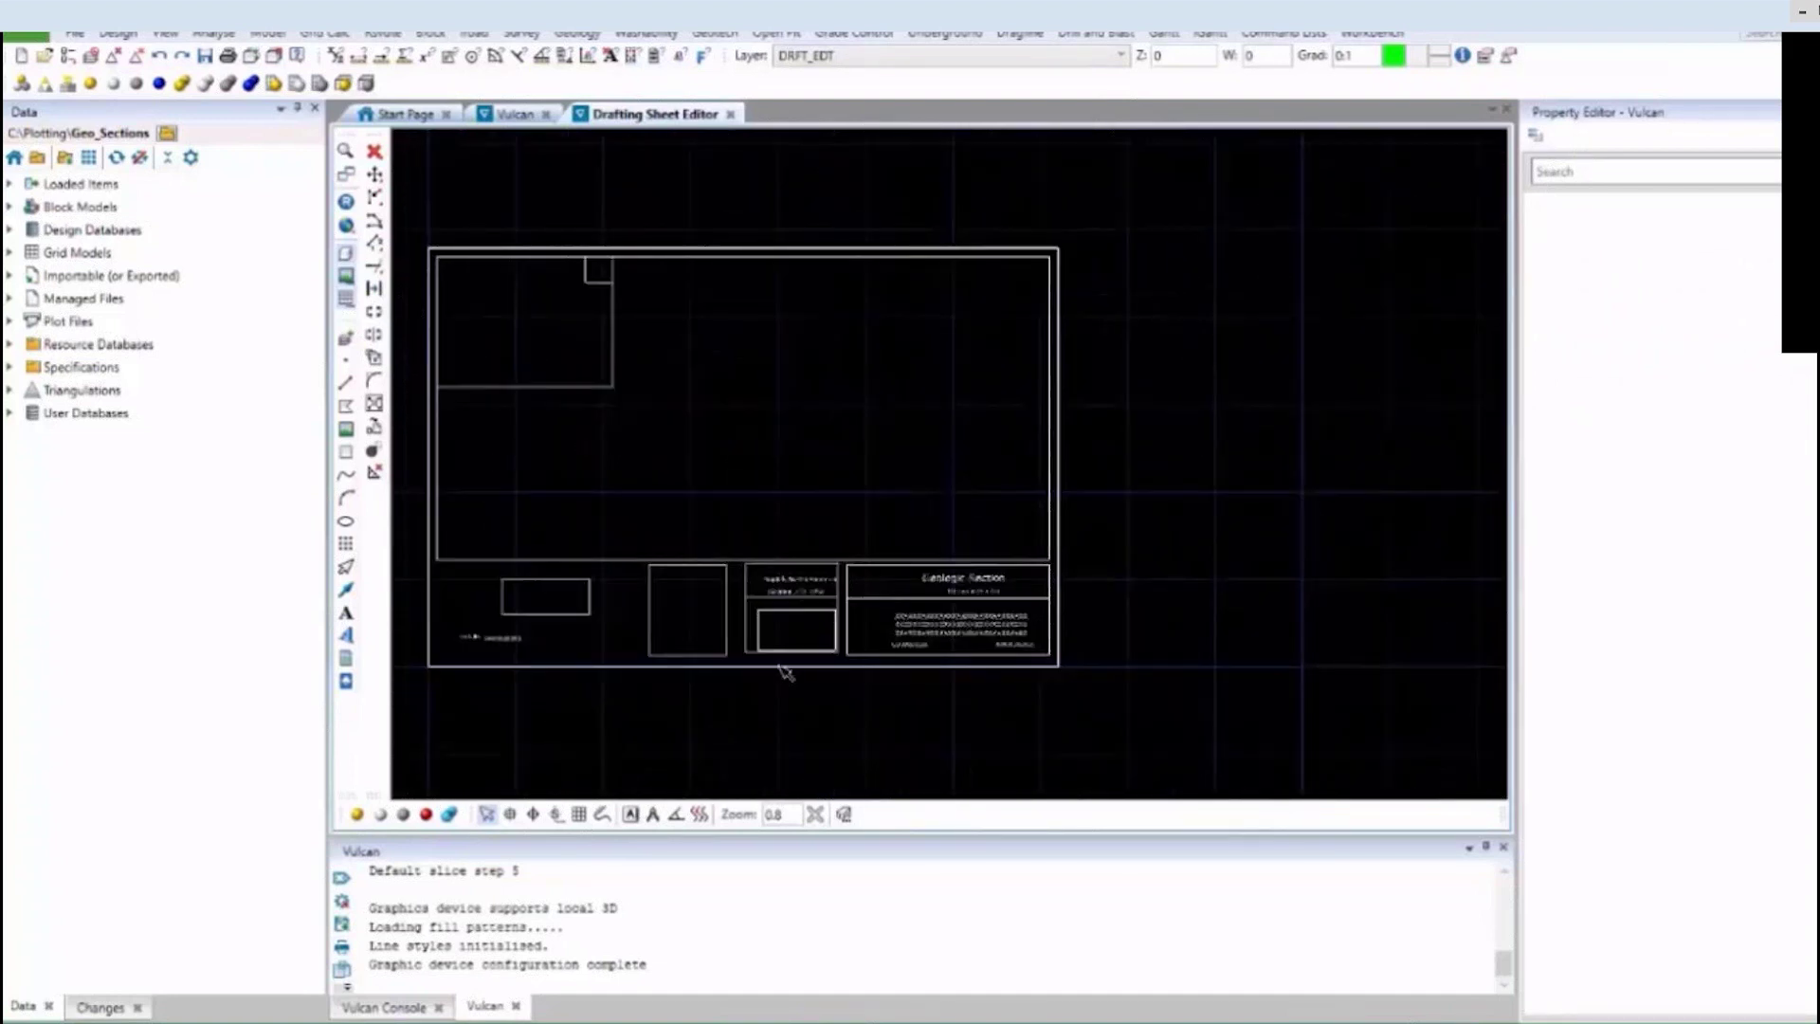
pyautogui.scroll(4, 816, 707)
pyautogui.moveTo(997, 685); pyautogui.dragTo(654, 347)
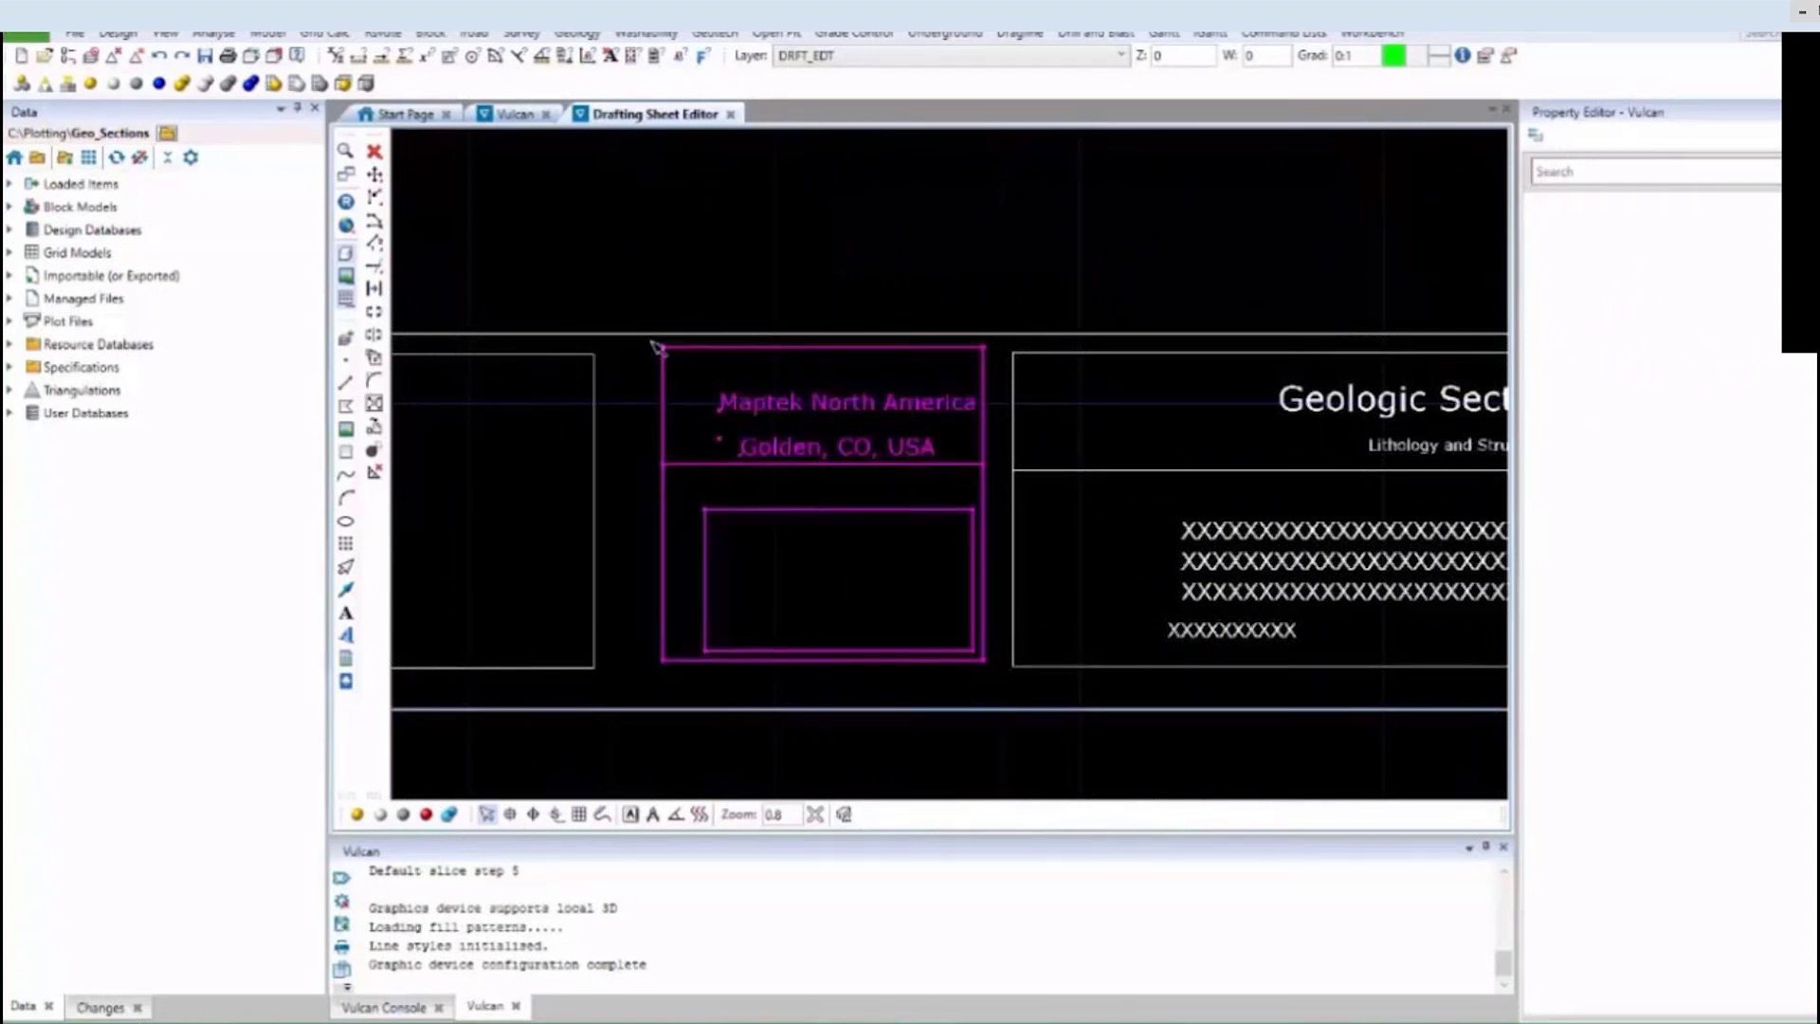
pyautogui.click(374, 174)
pyautogui.click(534, 814)
pyautogui.click(988, 666)
pyautogui.click(1033, 677)
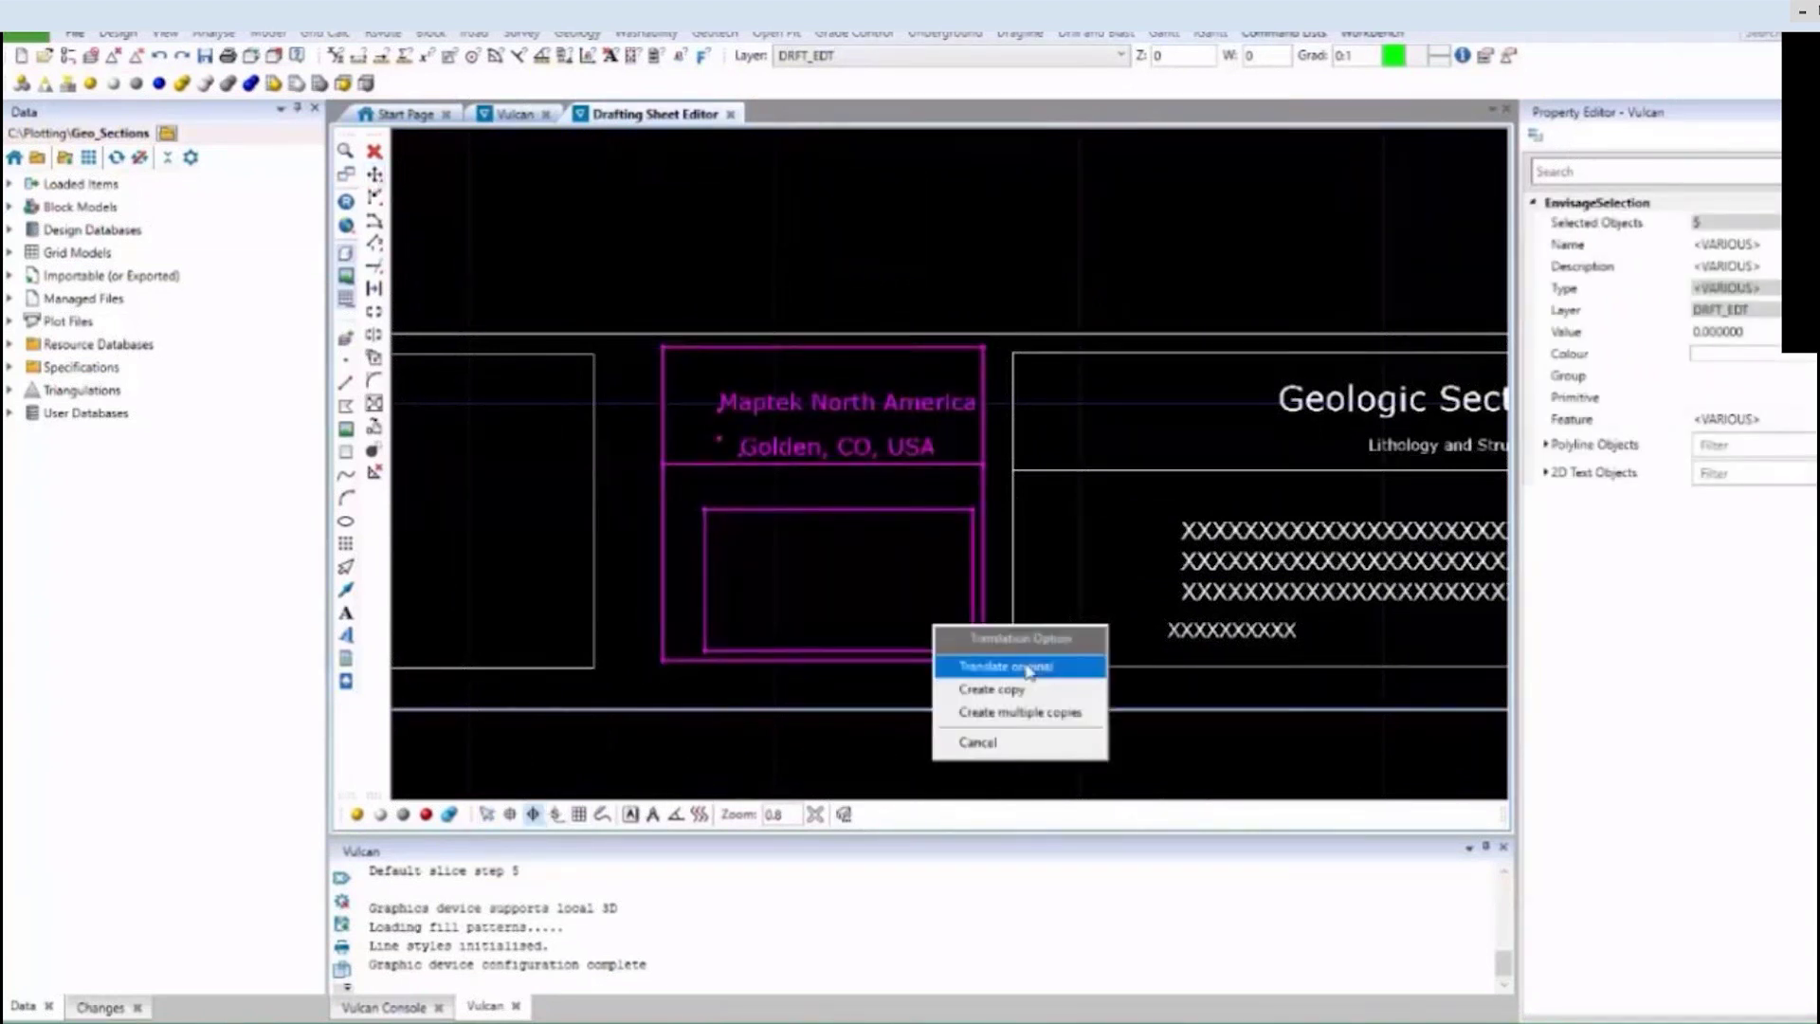
pyautogui.click(1071, 666)
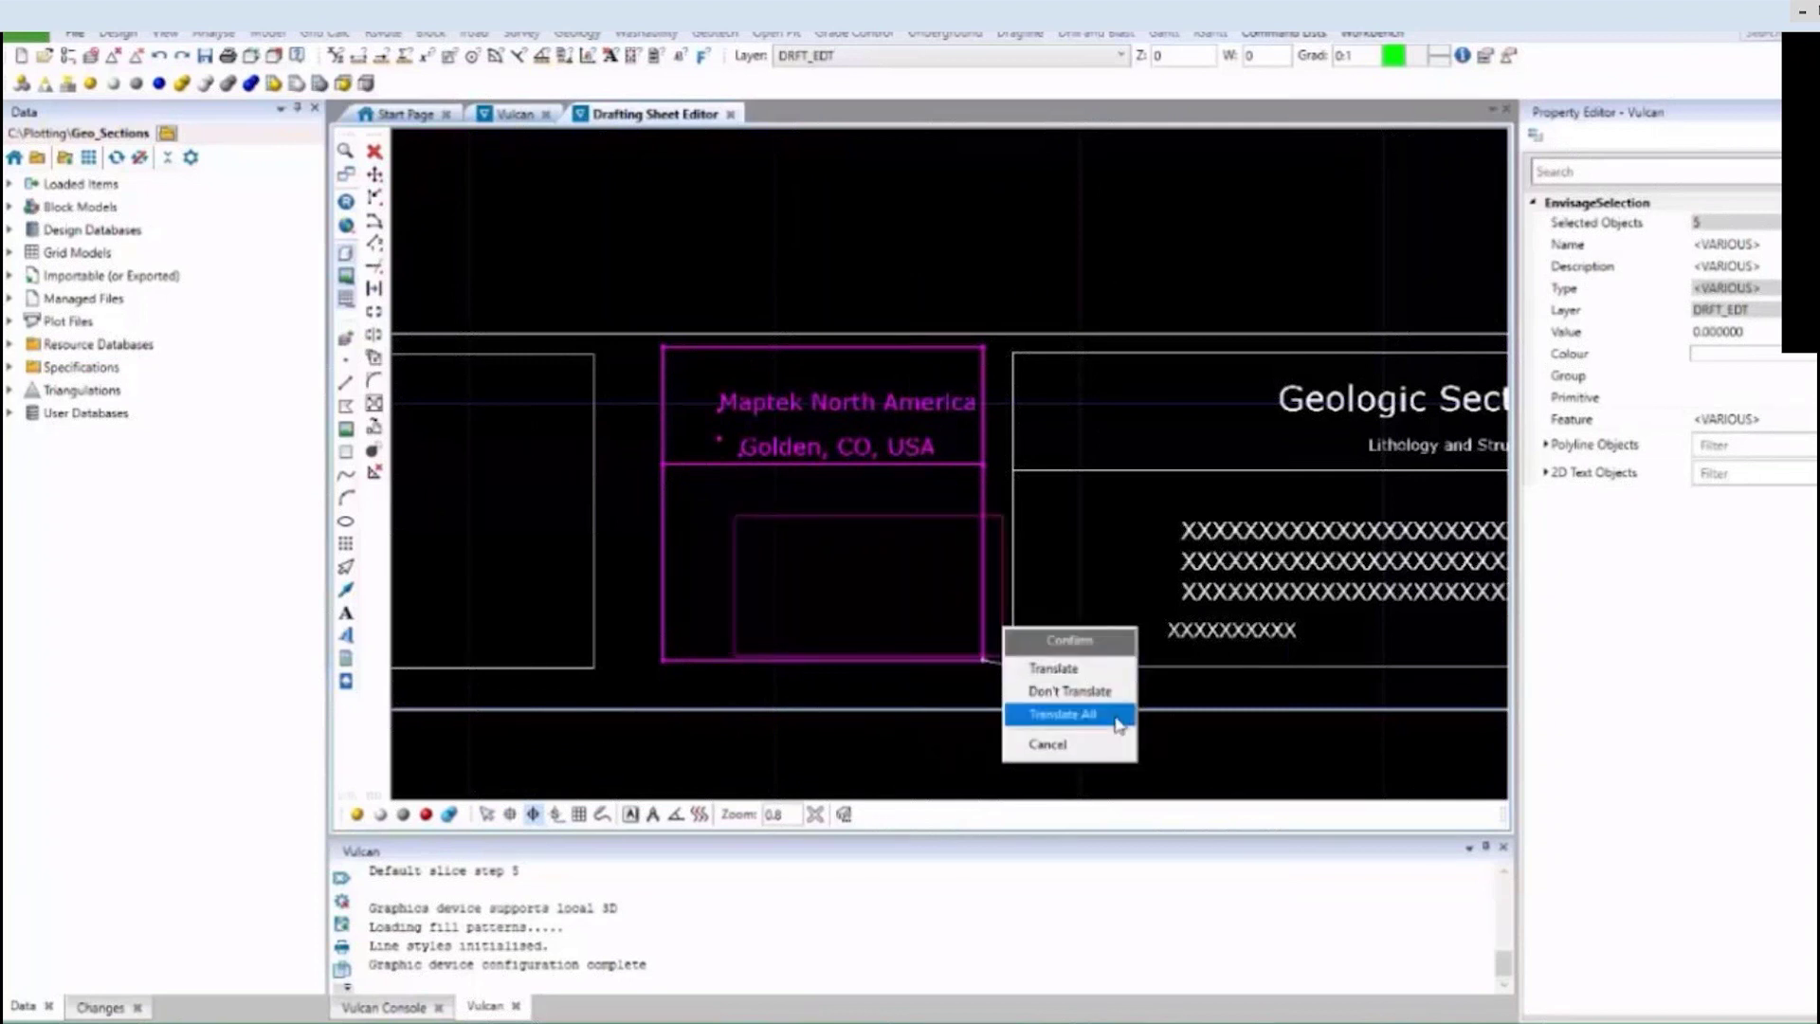
pyautogui.click(1108, 716)
pyautogui.scroll(-1, 1164, 697)
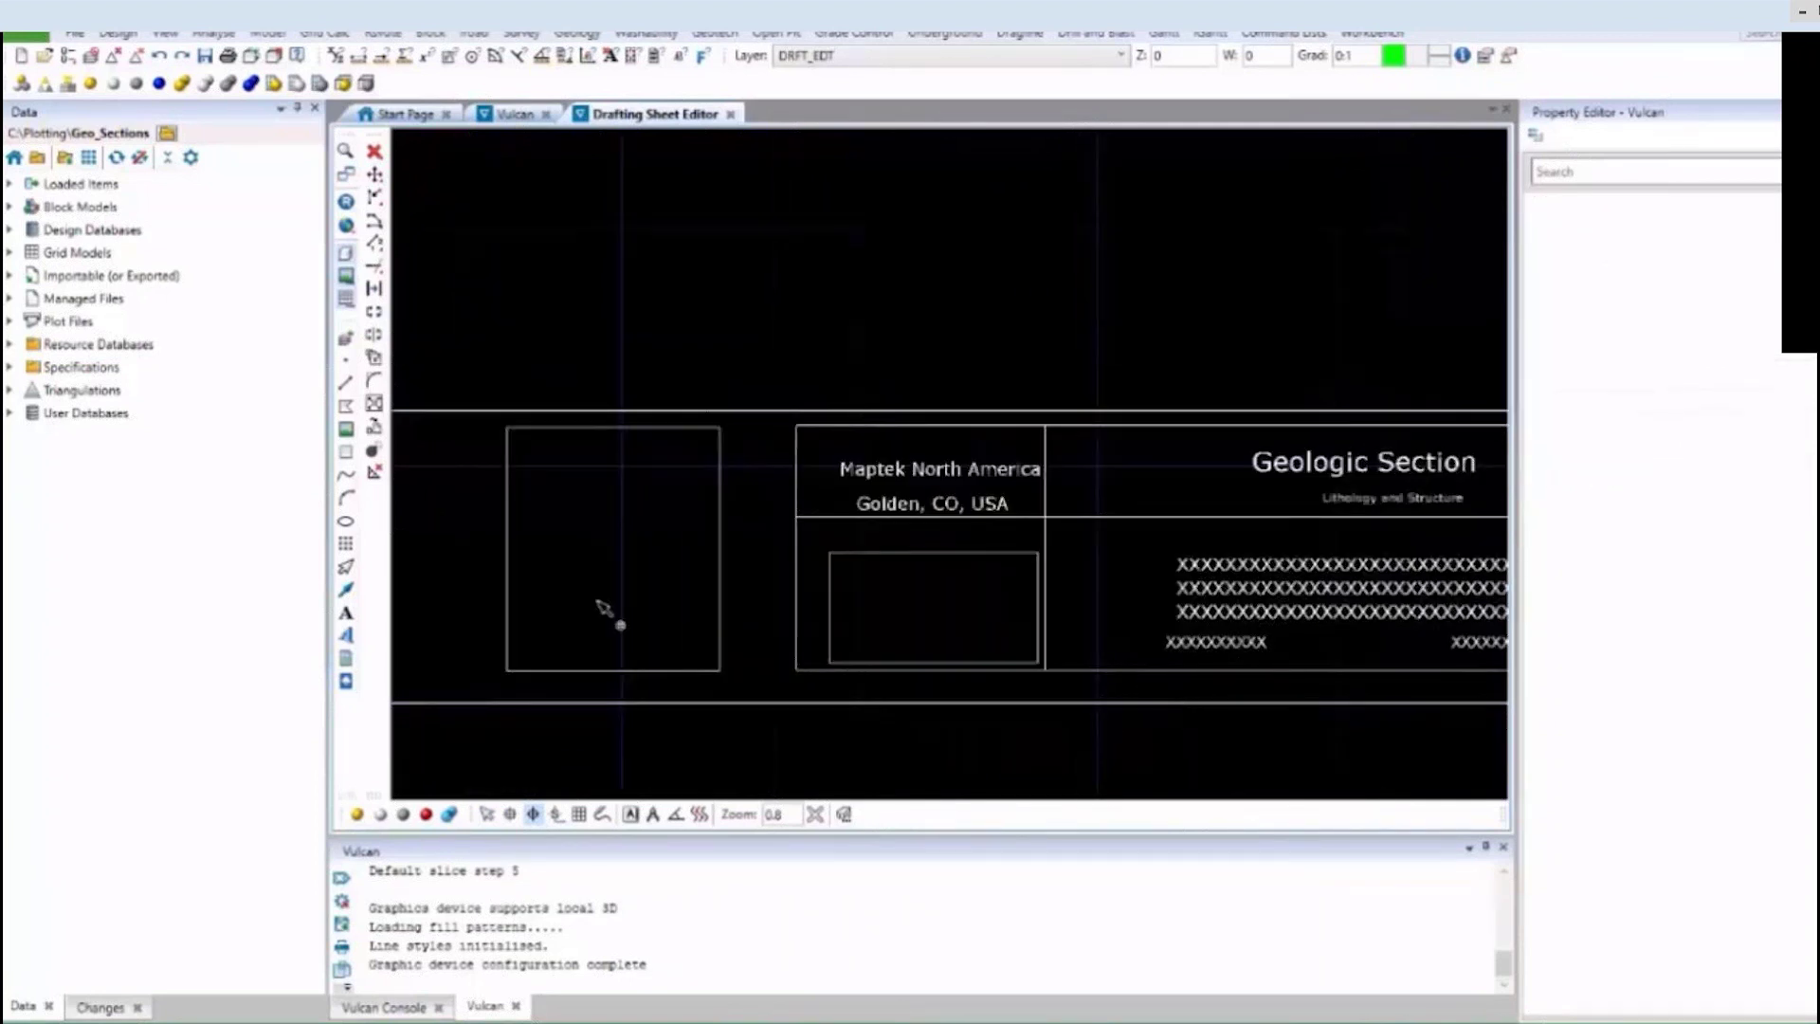
# Relimit both vertical sides of the legend box to the top line of the Maptek North America box.
pyautogui.scroll(1, 602, 618)
pyautogui.click(376, 269)
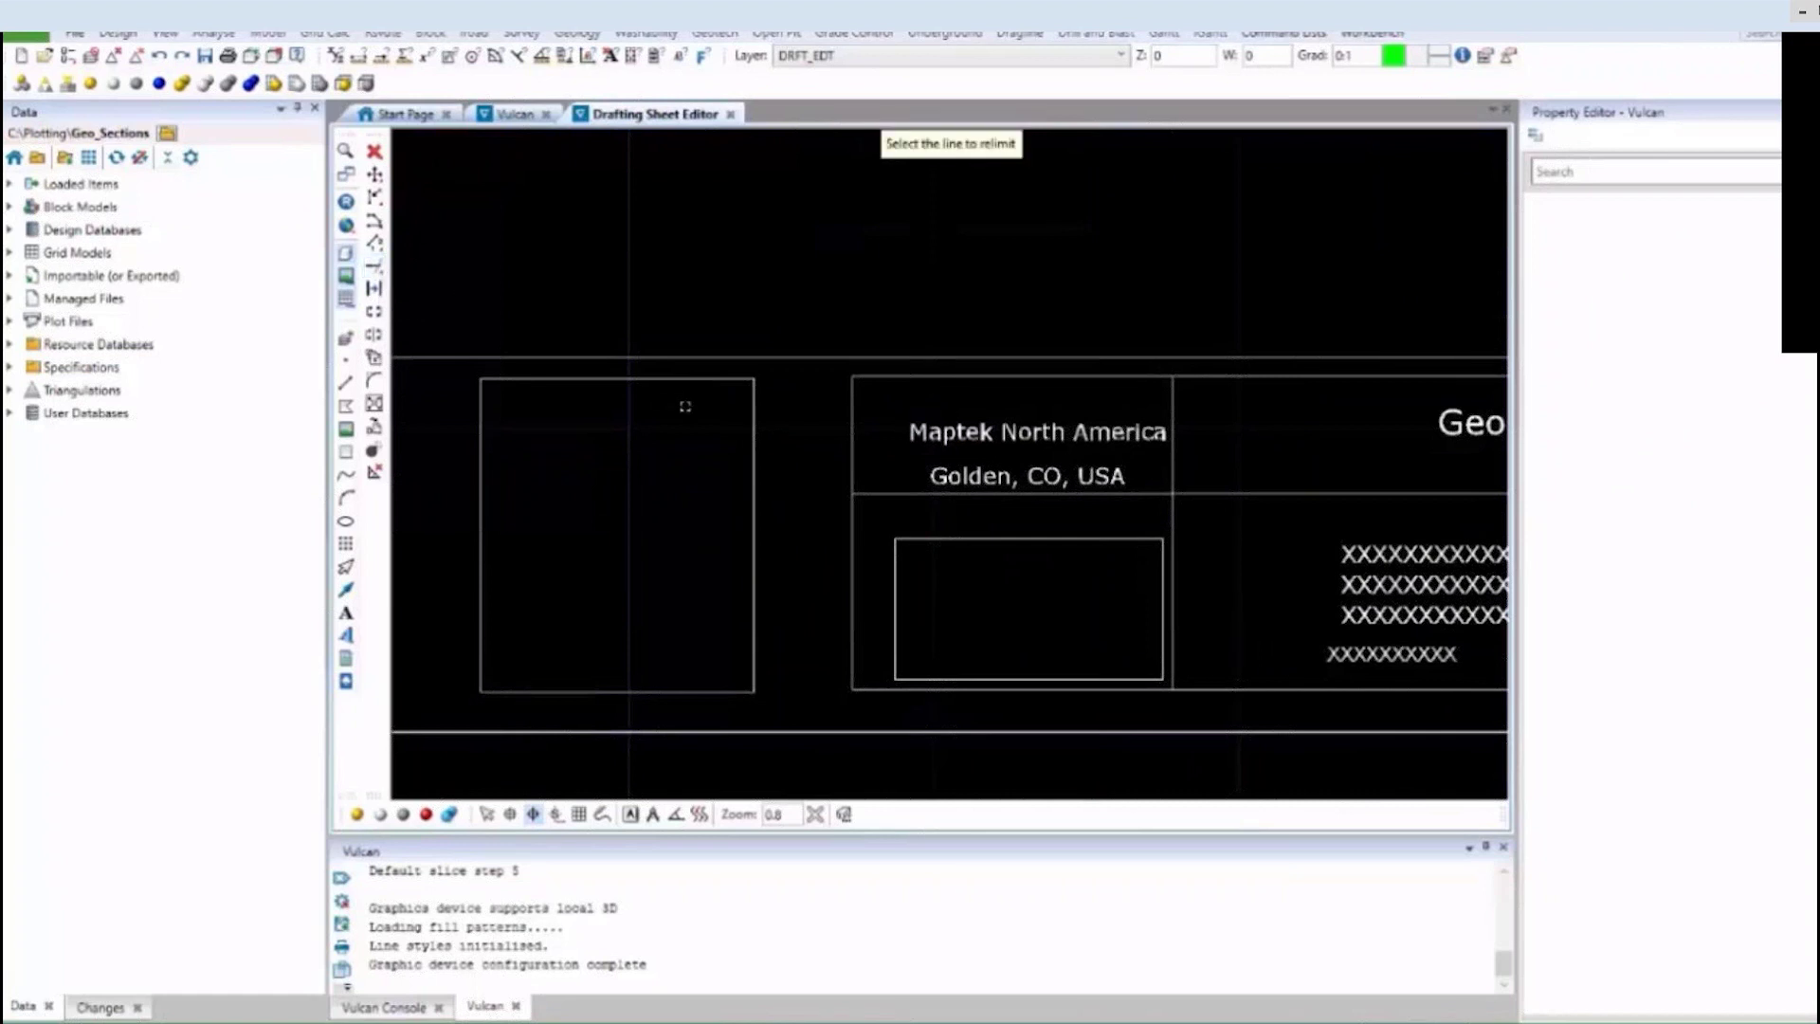
pyautogui.click(755, 394)
pyautogui.click(875, 378)
pyautogui.click(879, 379)
pyautogui.click(588, 392)
pyautogui.click(857, 376)
pyautogui.click(873, 378)
# Relimit both vertical sides of the legend box to the bottom line of the Maptek North America box.
pyautogui.click(749, 678)
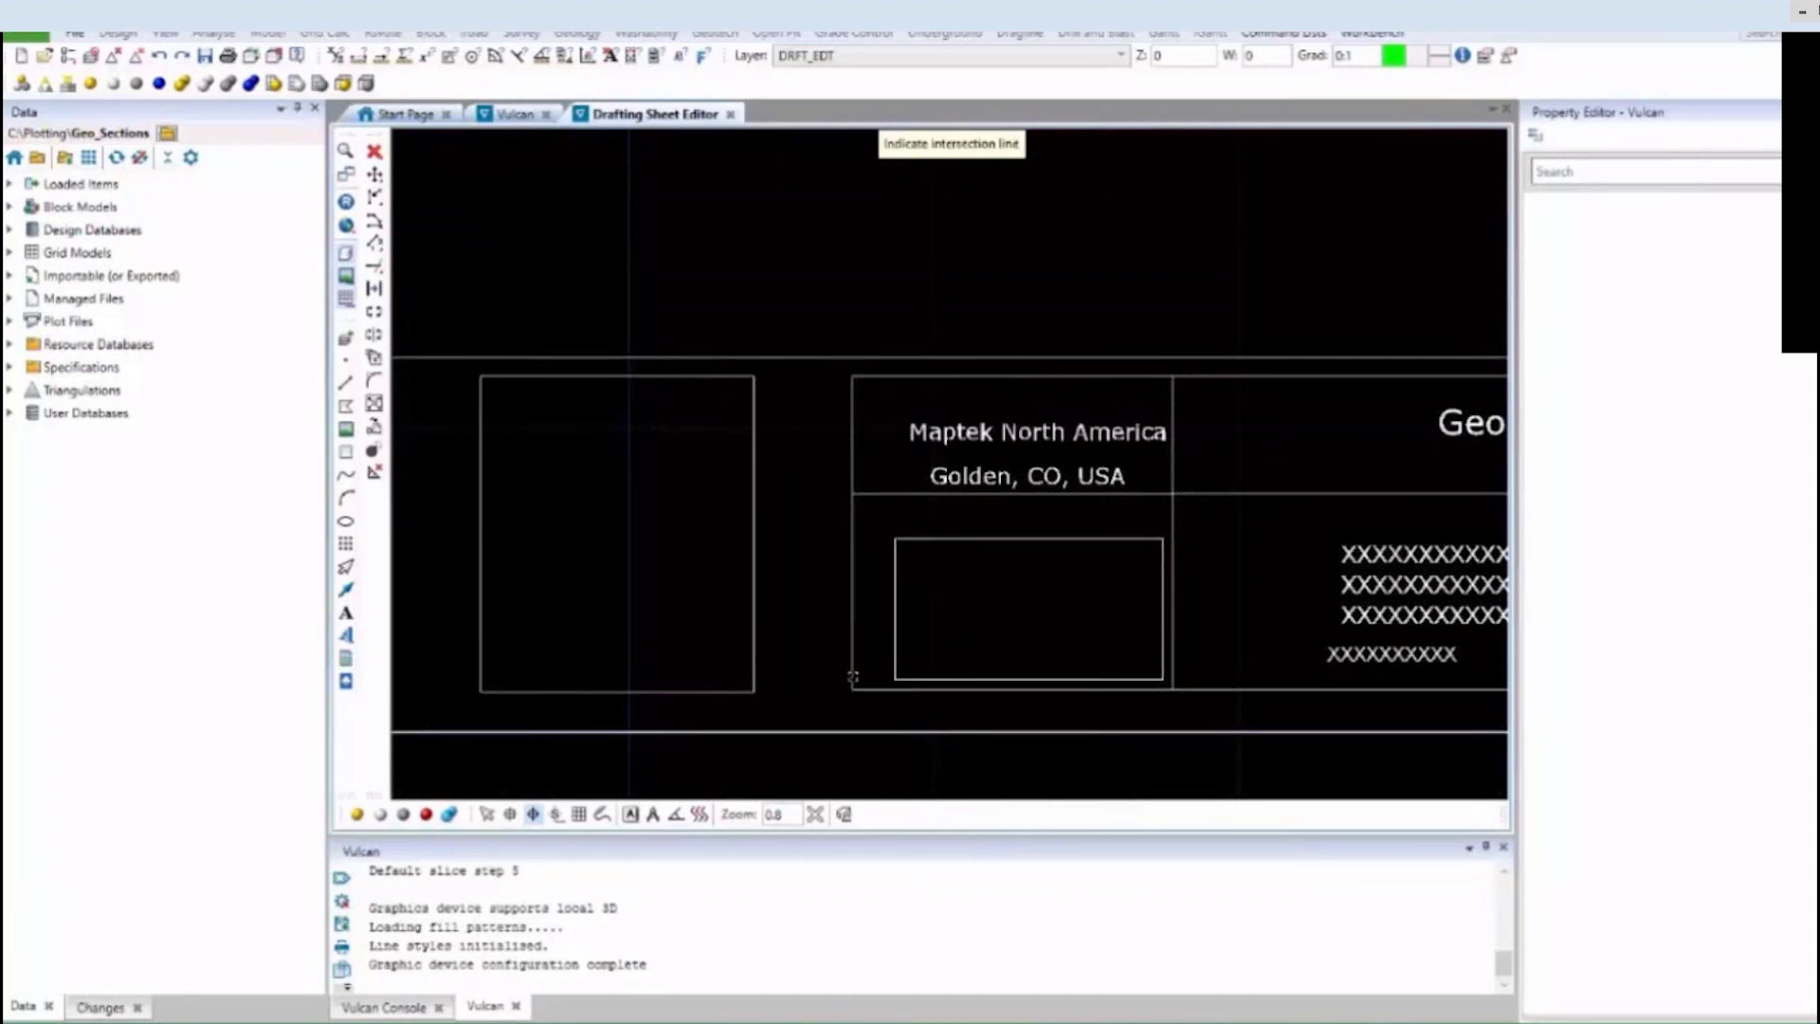
pyautogui.click(873, 689)
pyautogui.click(873, 692)
pyautogui.click(480, 671)
pyautogui.click(873, 689)
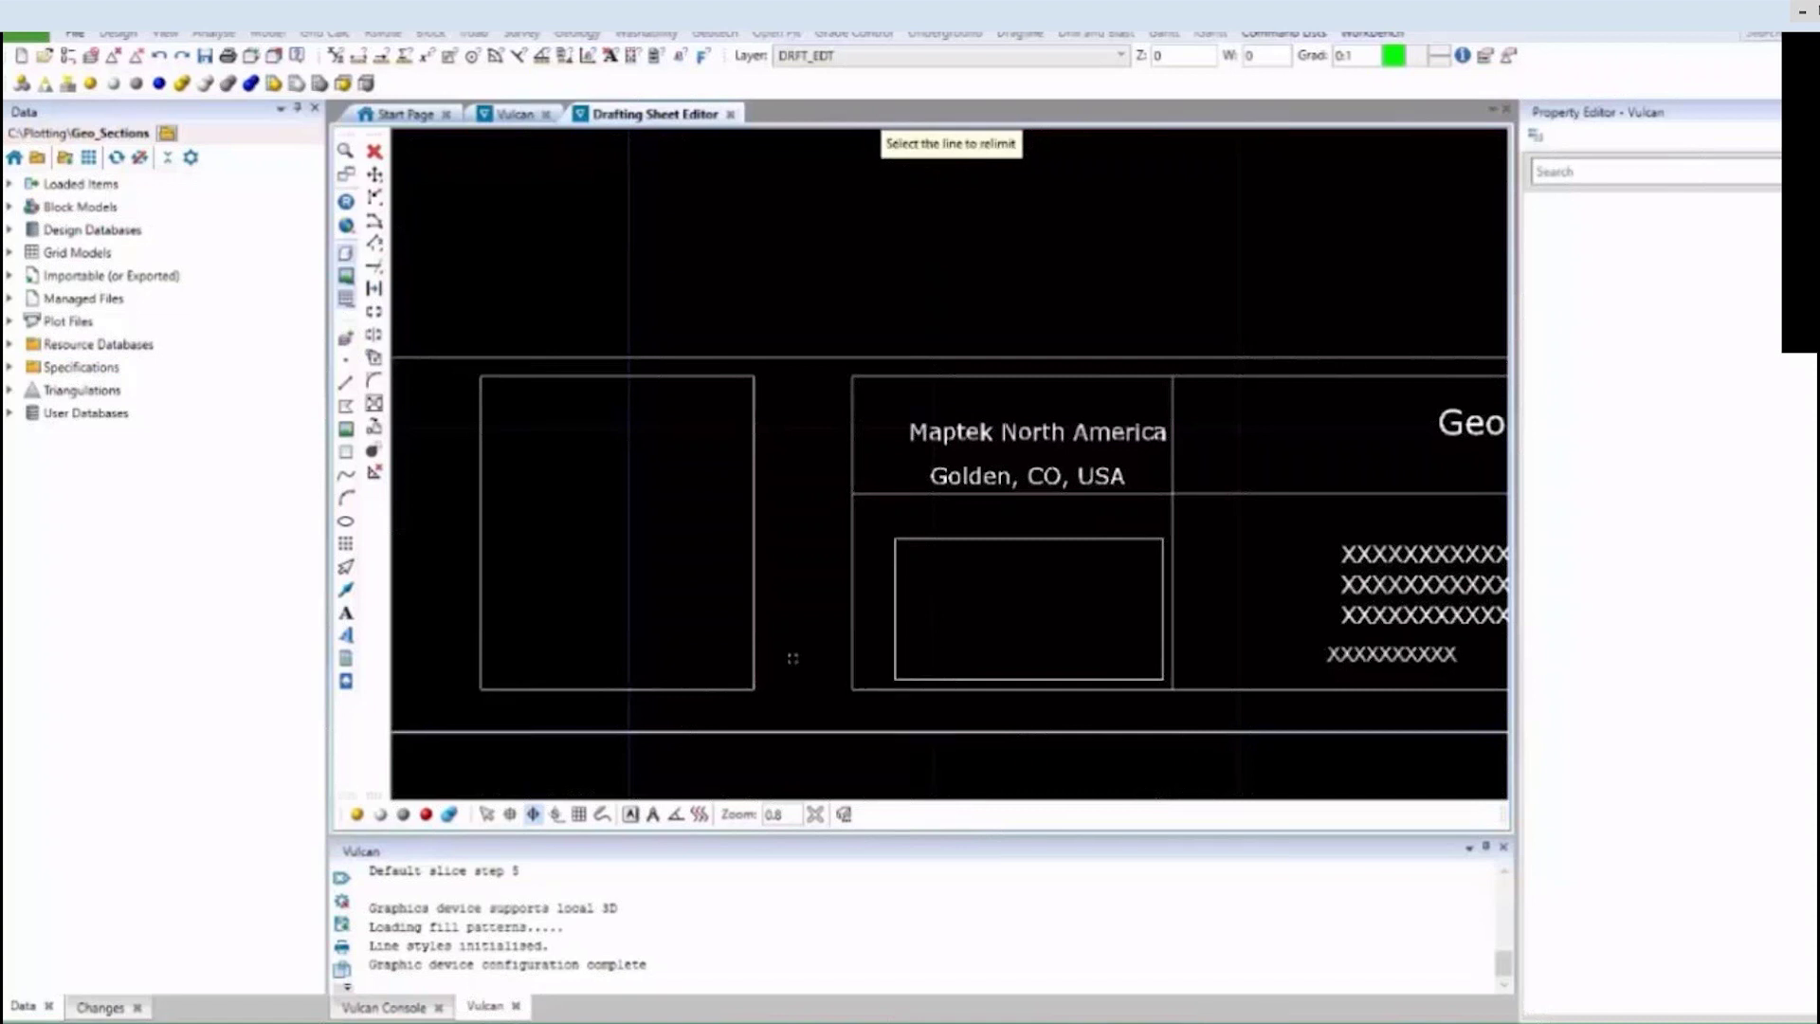
# Translate the legend box so its lower-right corner meets the lower-left corner of the Maptek North America box.
pyautogui.scroll(-1, 796, 656)
pyautogui.click(759, 679)
pyautogui.click(374, 175)
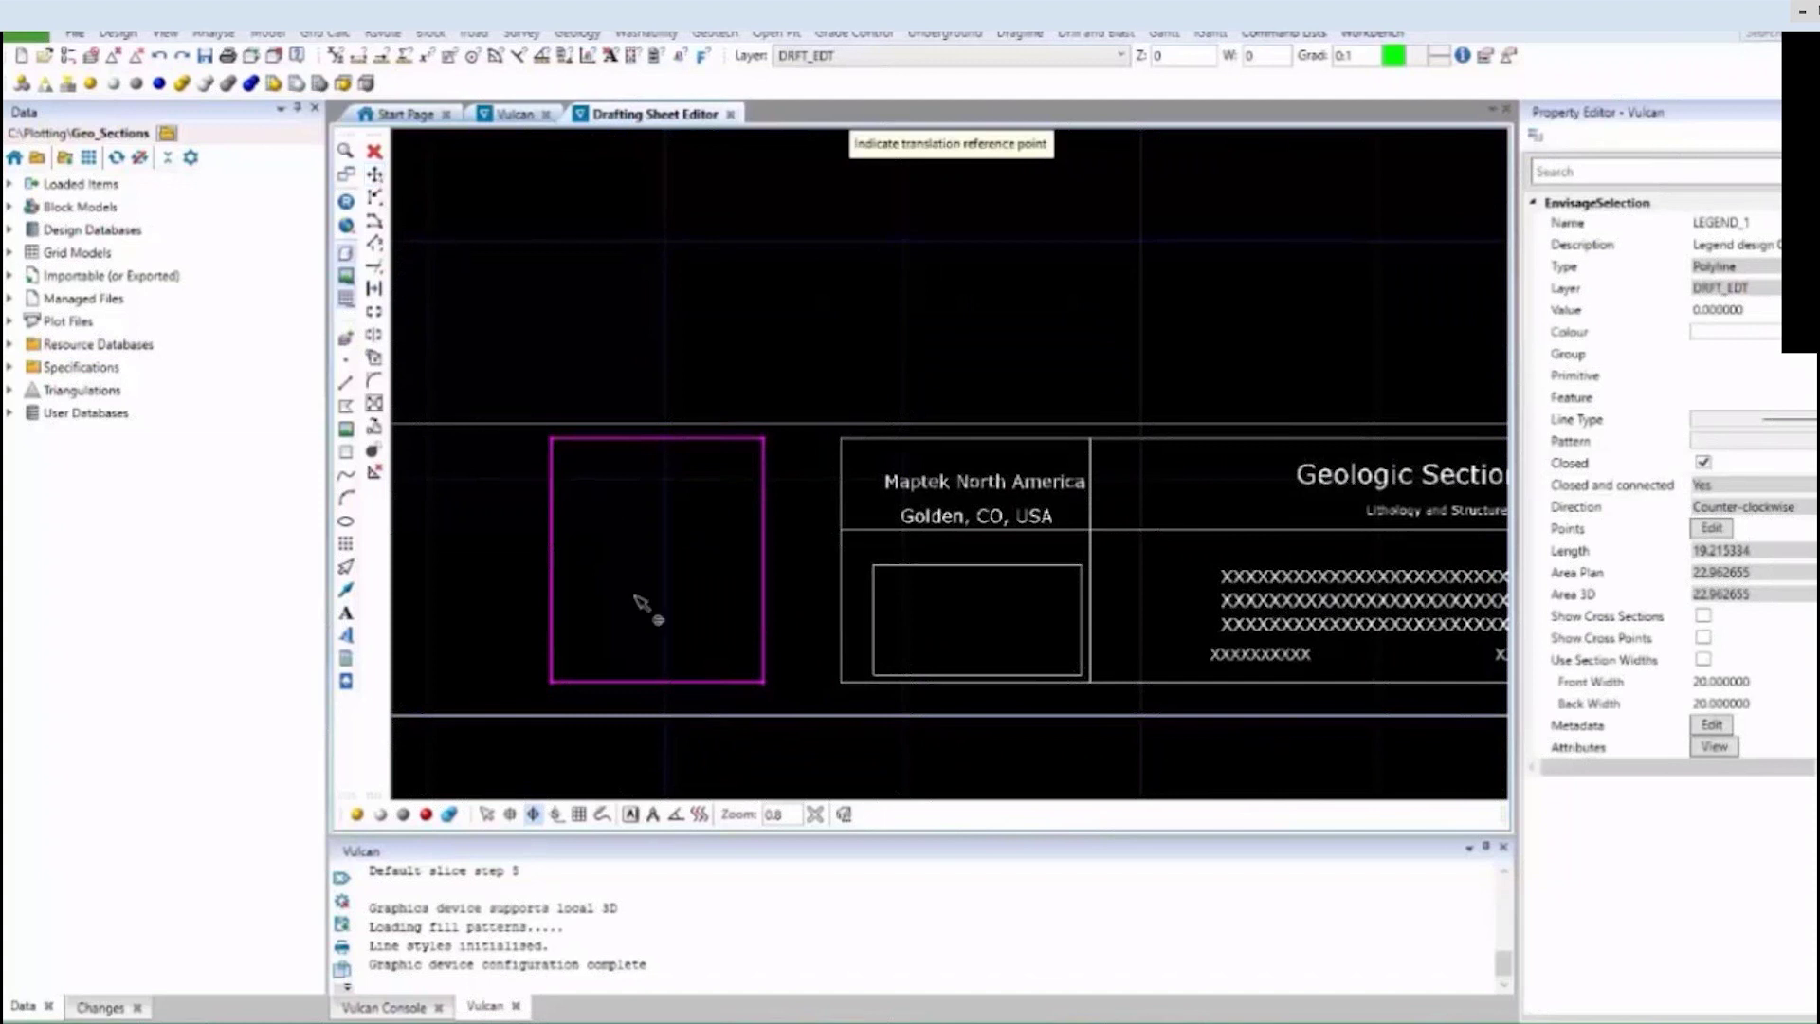
pyautogui.click(766, 682)
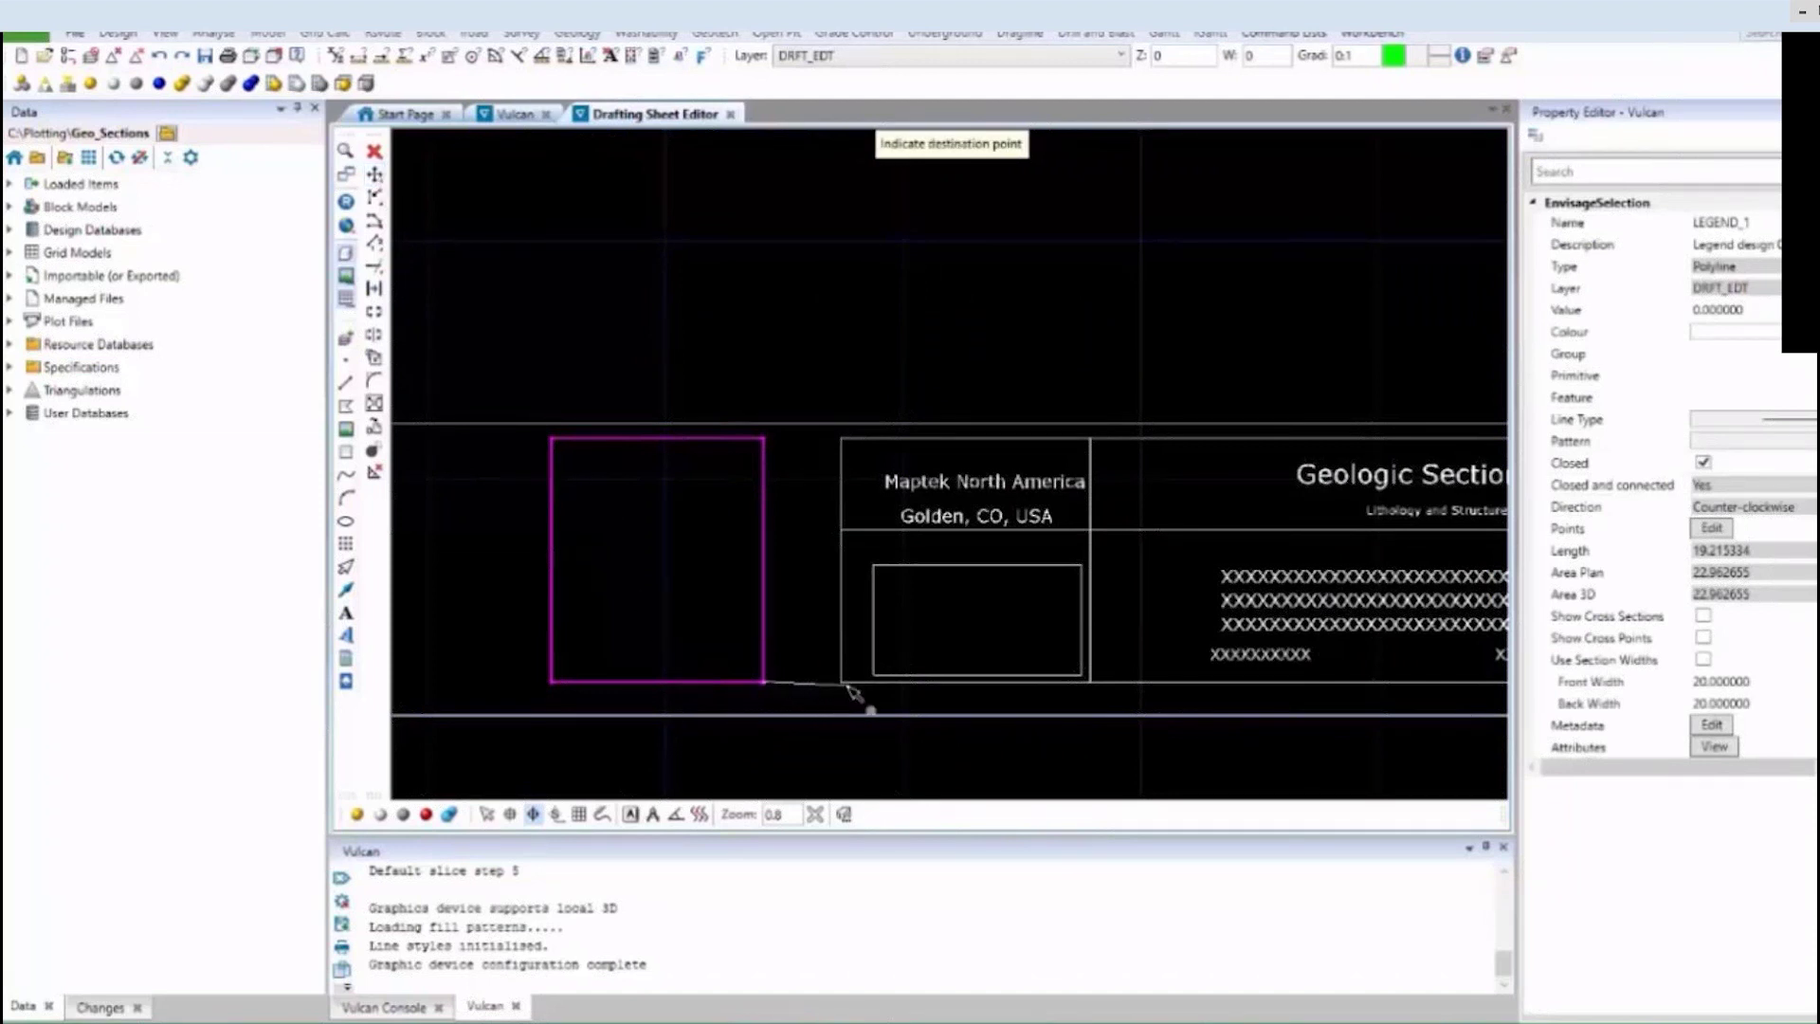
pyautogui.click(850, 694)
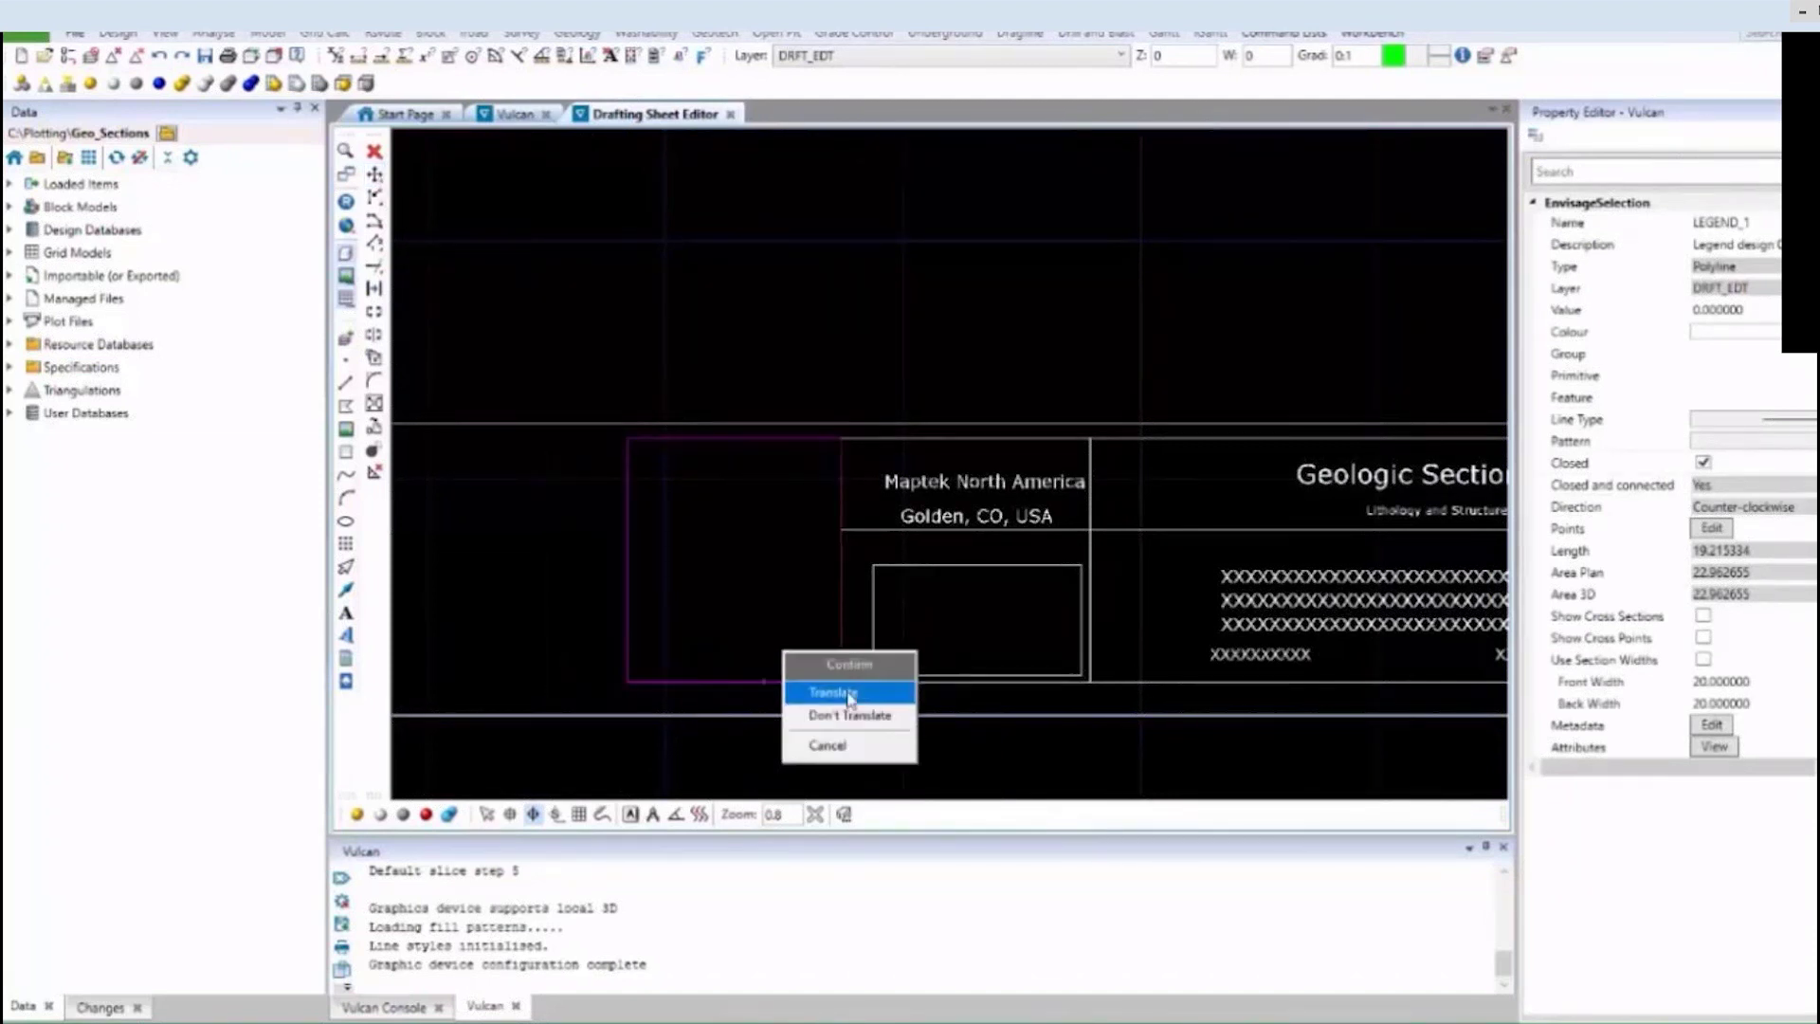
pyautogui.click(845, 686)
# Move the scale bar frame slightly left within the area below the main view box.
pyautogui.scroll(-3, 805, 639)
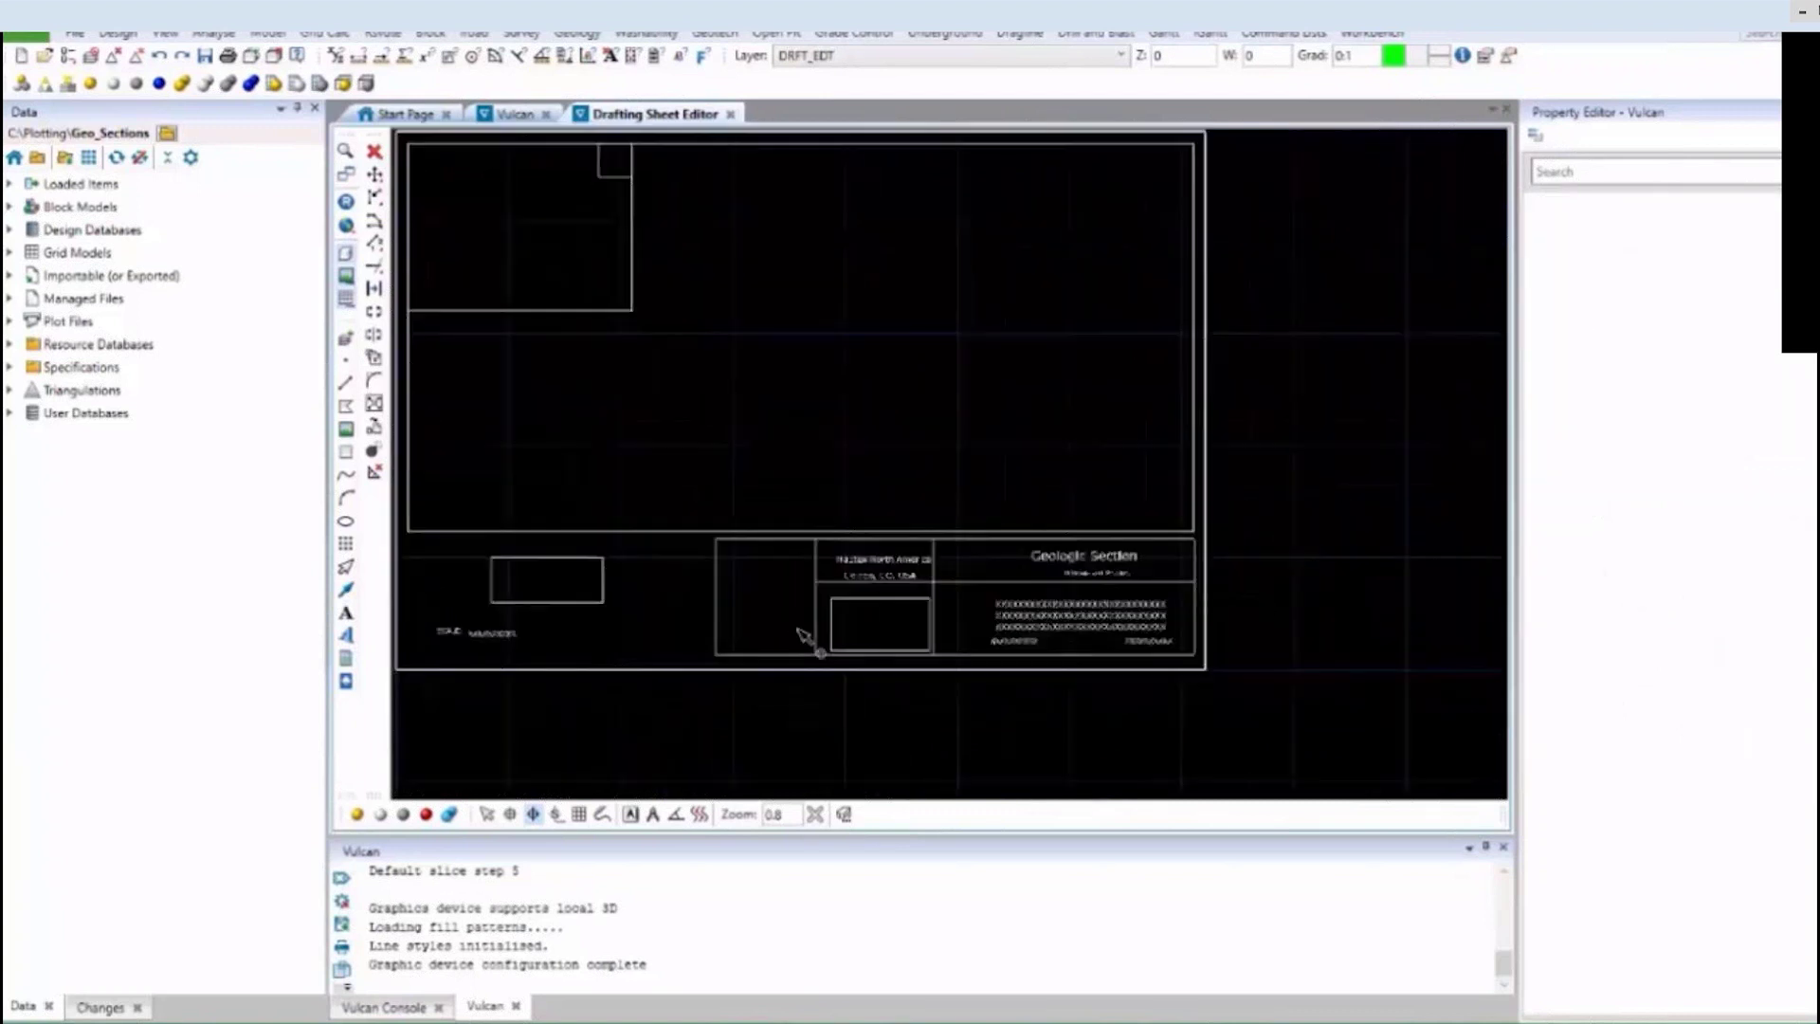
pyautogui.scroll(-1, 912, 664)
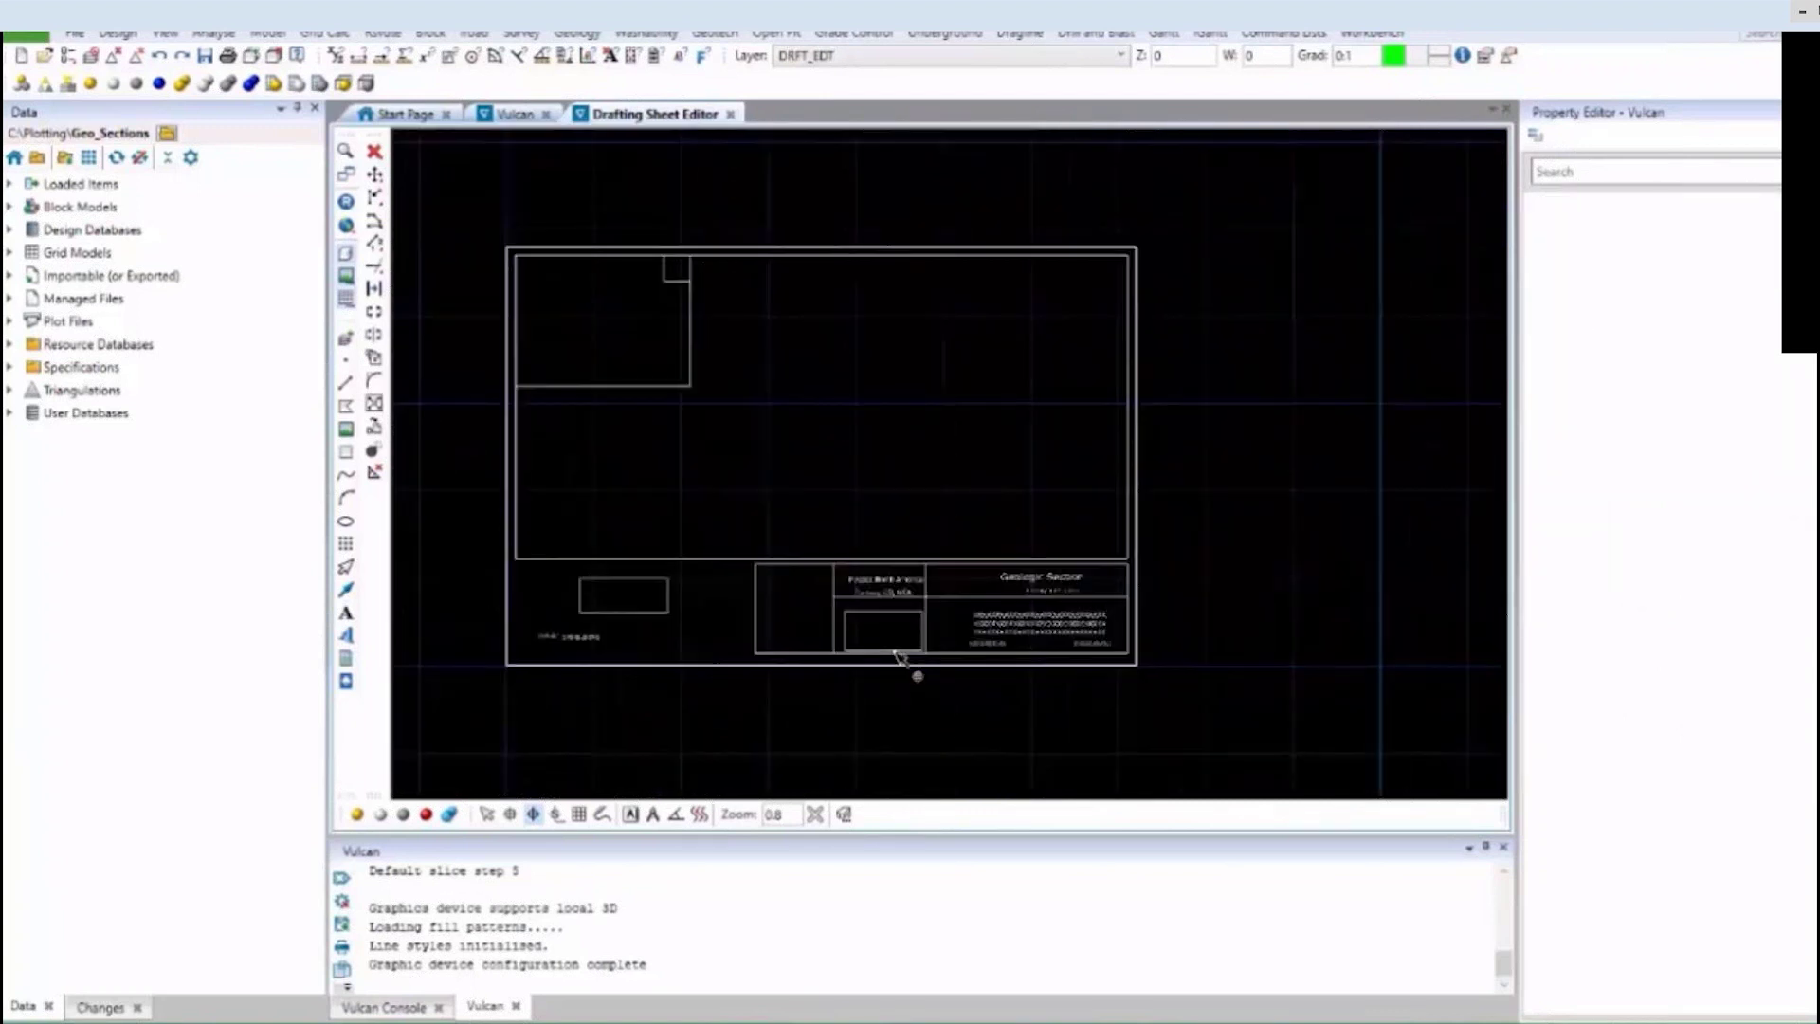
pyautogui.rightClick(652, 593)
pyautogui.click(741, 717)
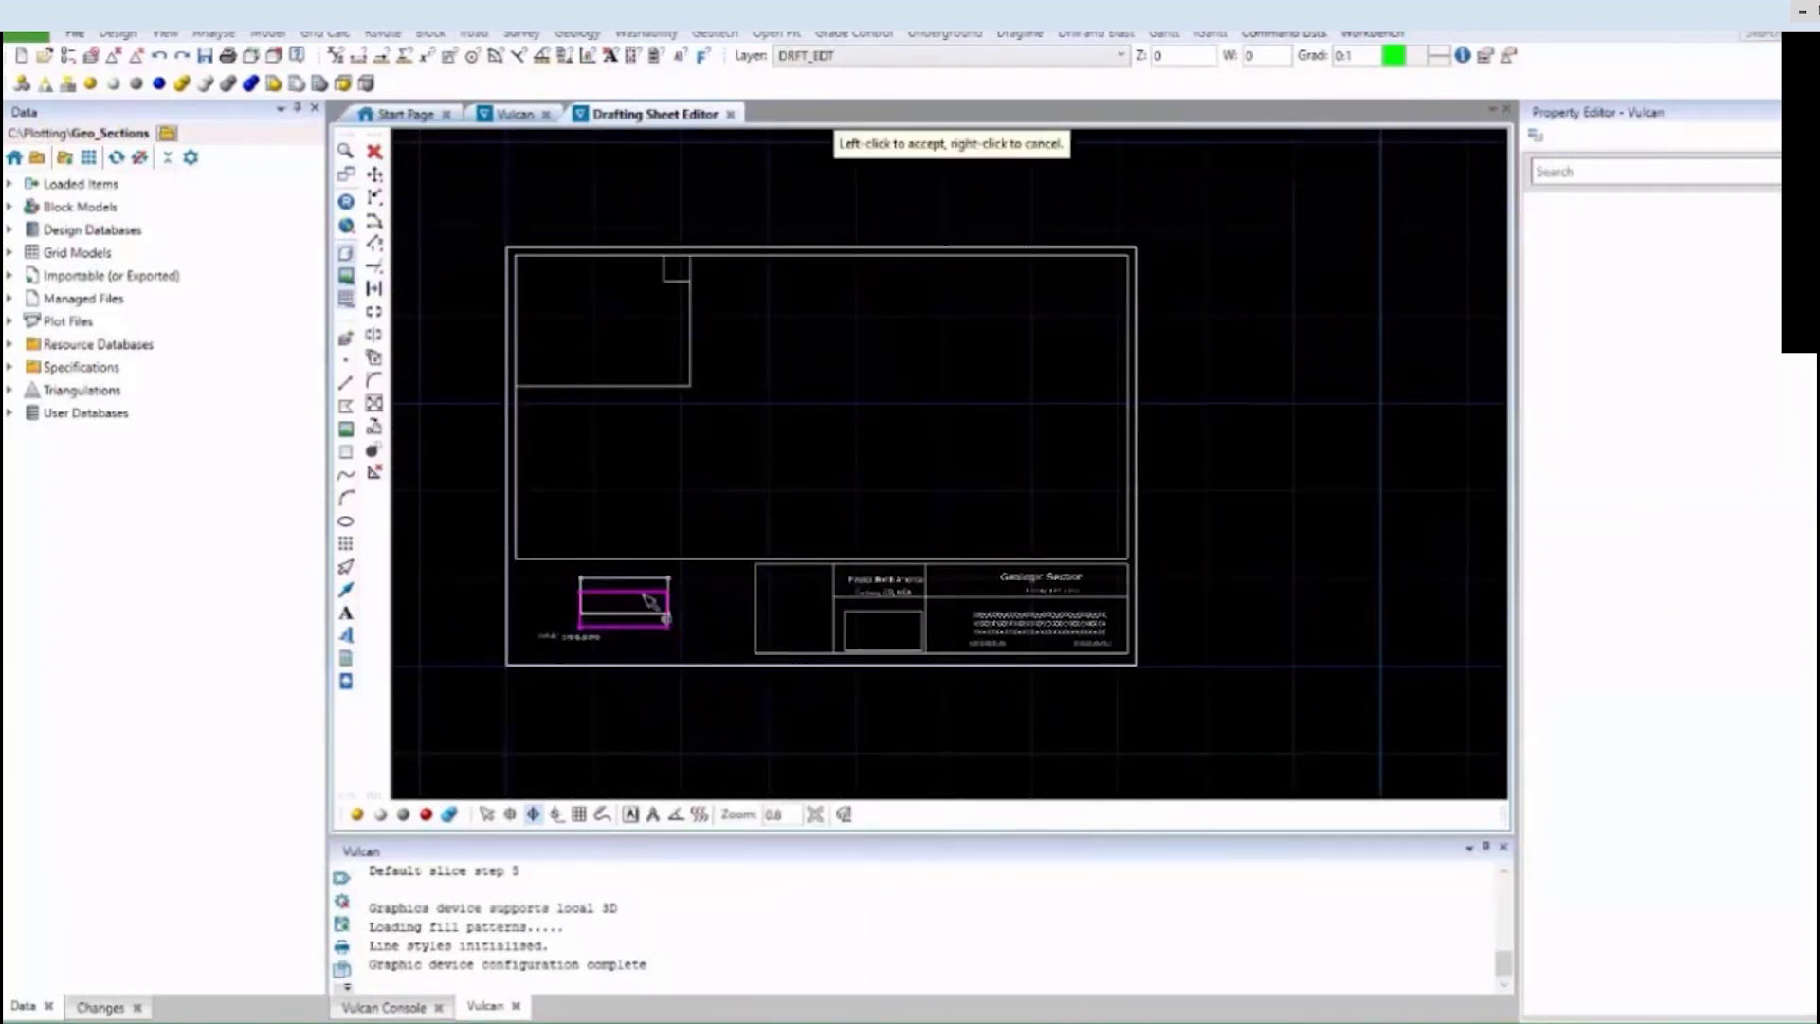
pyautogui.click(632, 582)
pyautogui.click(707, 517)
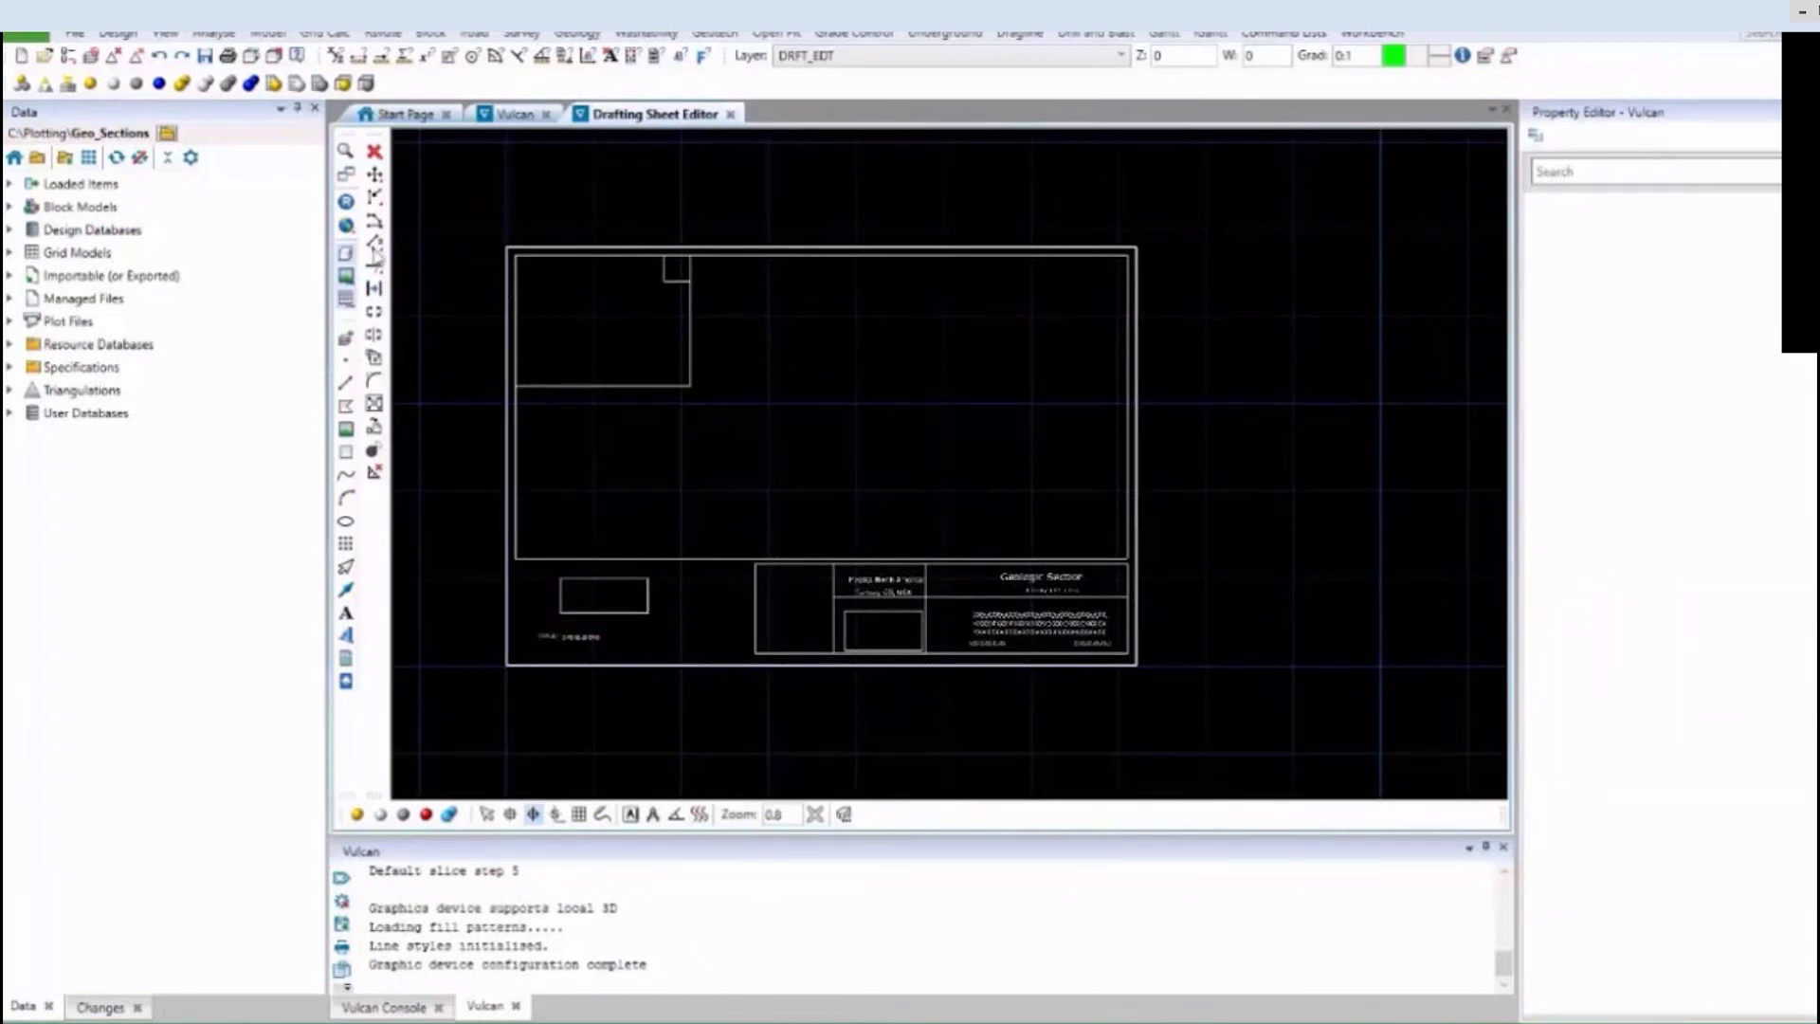
# Open the Drafting Sheet Editor, place it clear of the sheet and highlight each of the two internal boxes.
pyautogui.click(75, 32)
pyautogui.moveTo(280, 525)
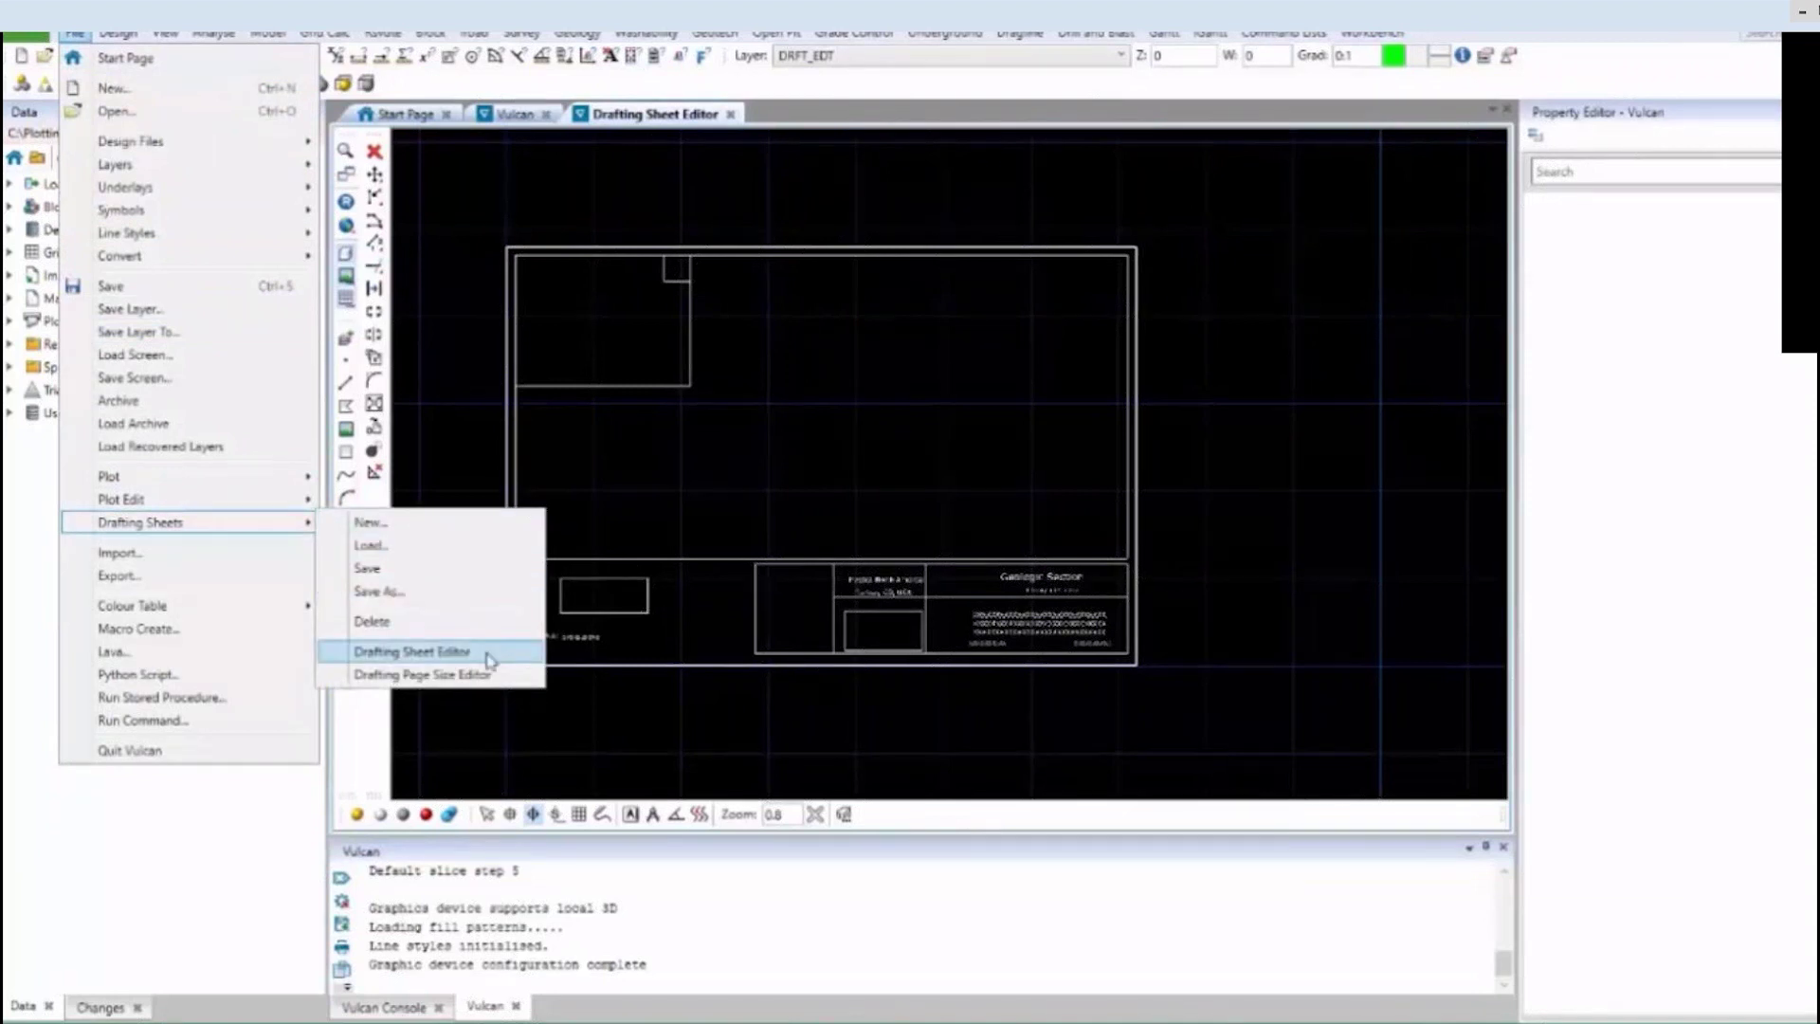
pyautogui.click(488, 653)
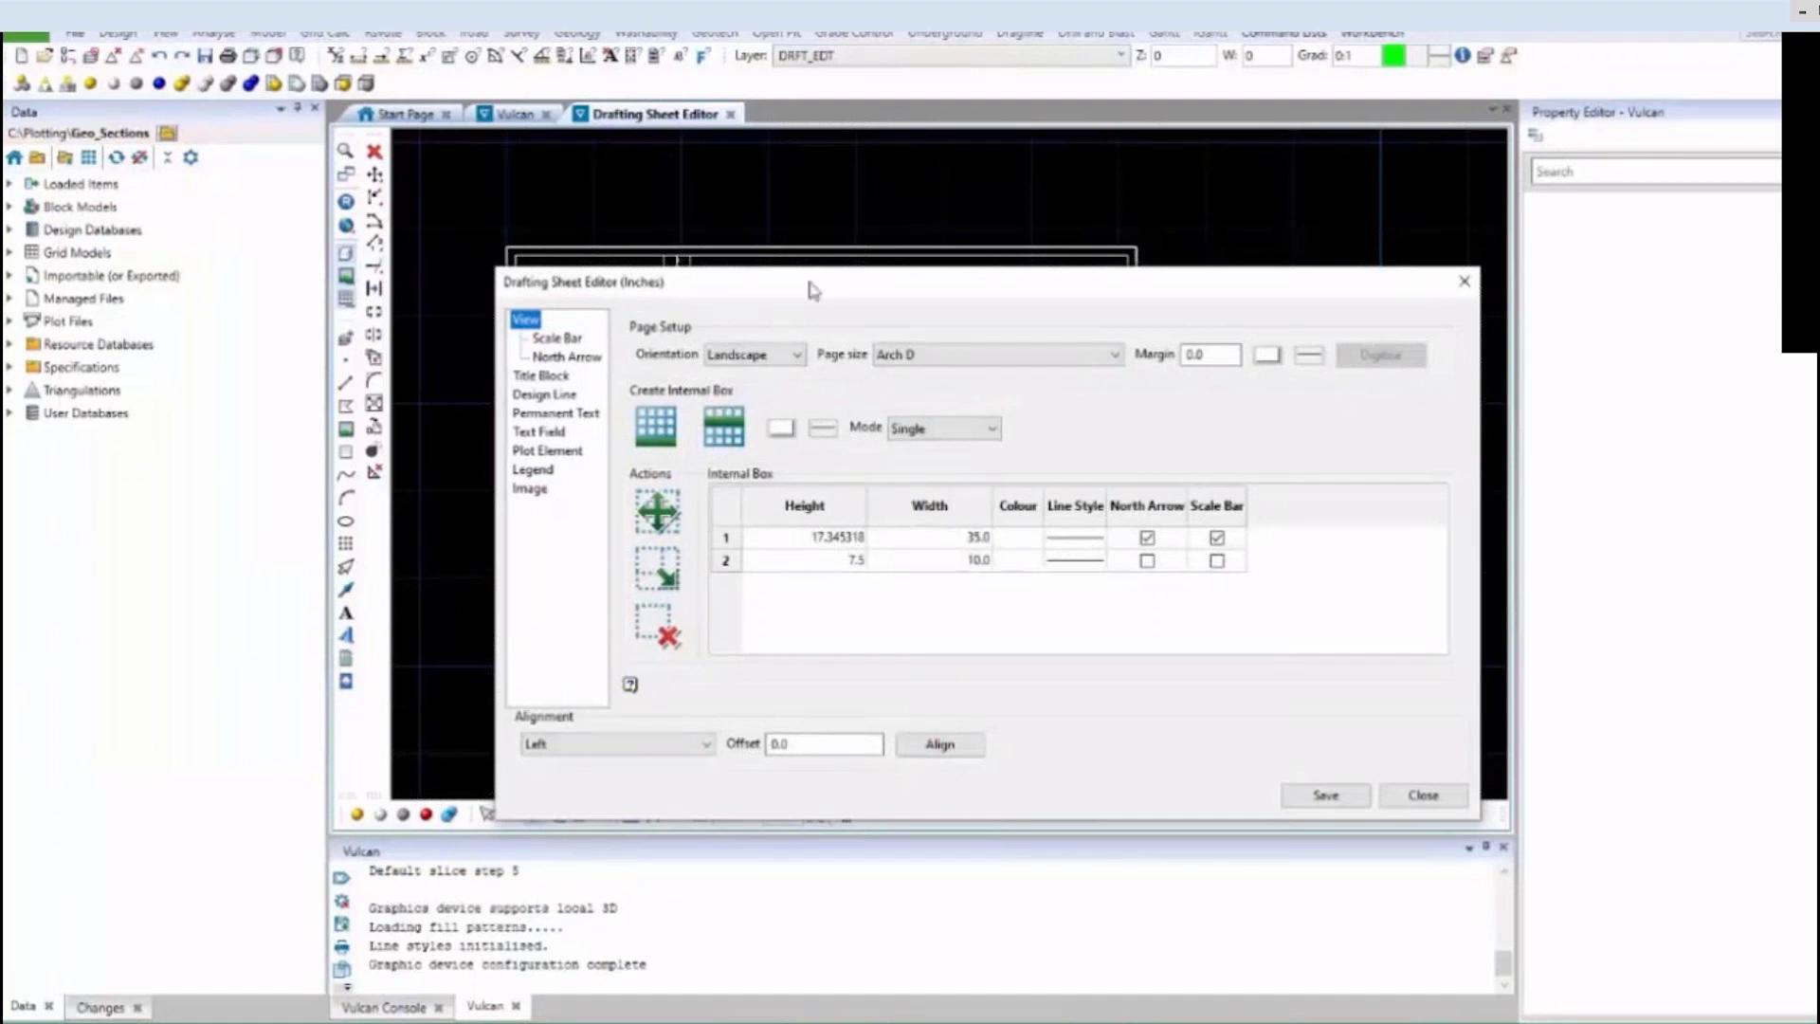
pyautogui.moveTo(803, 294); pyautogui.dragTo(1024, 376)
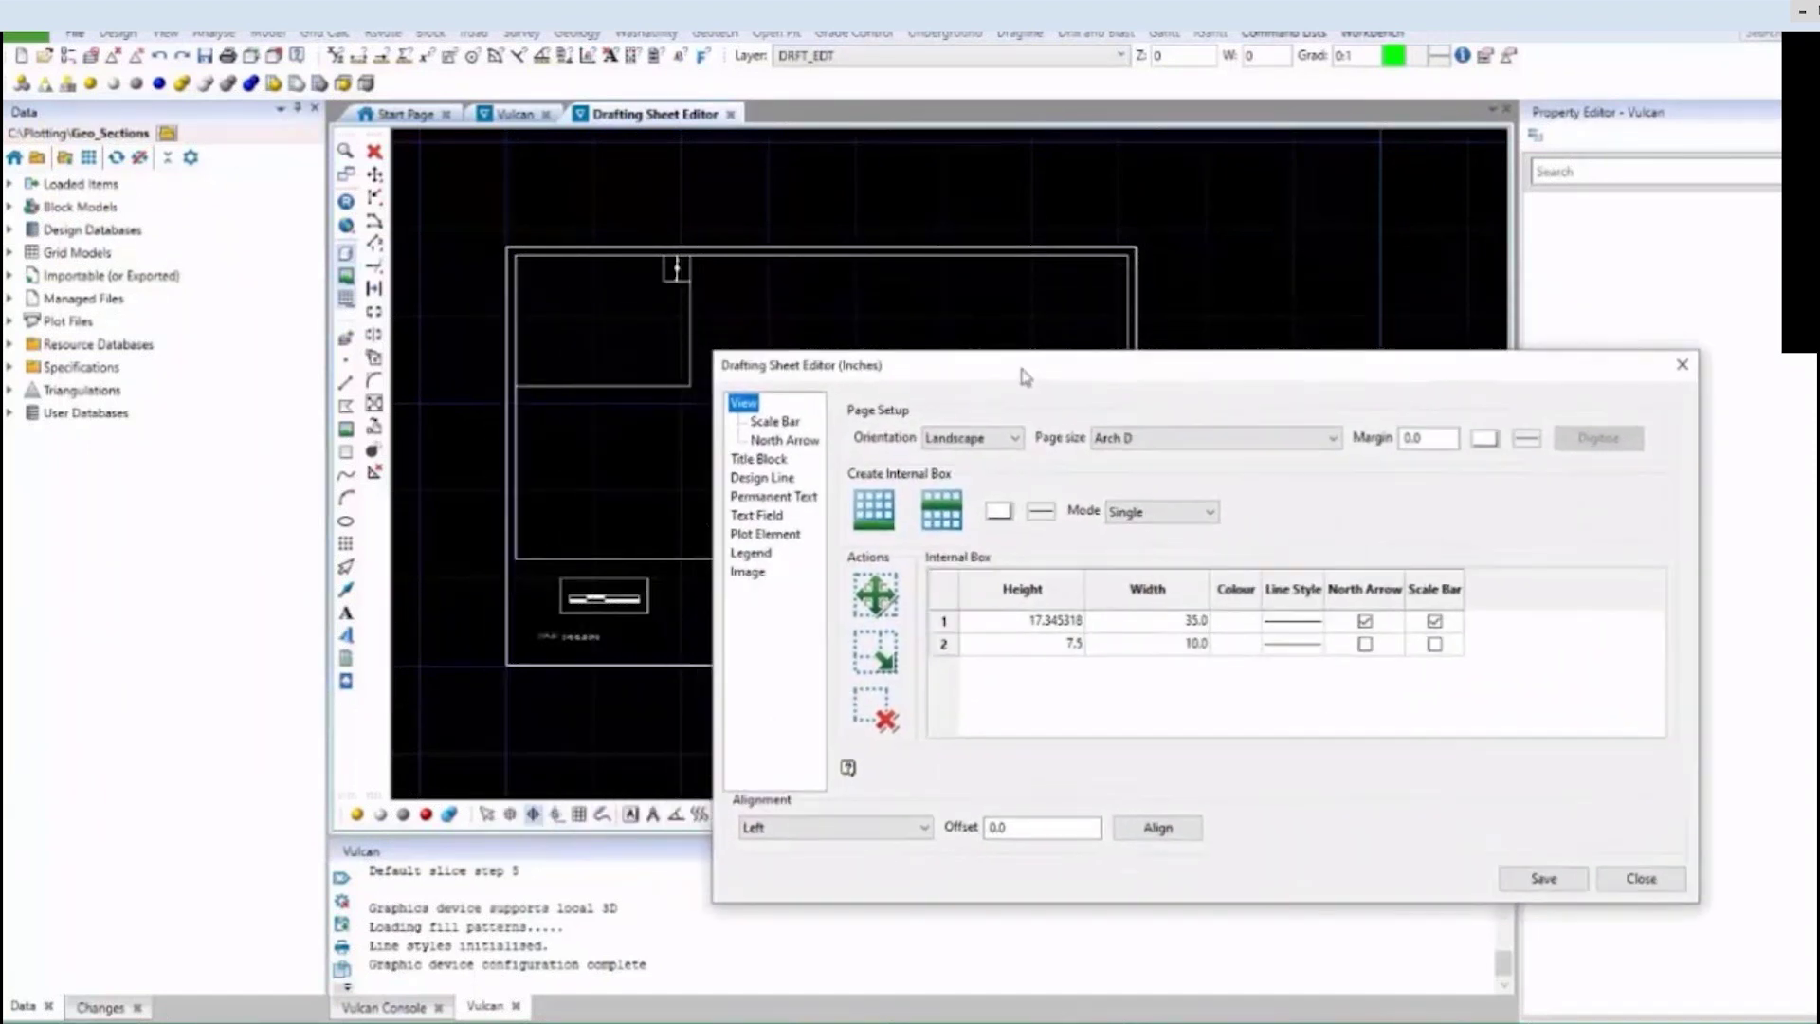
pyautogui.click(952, 621)
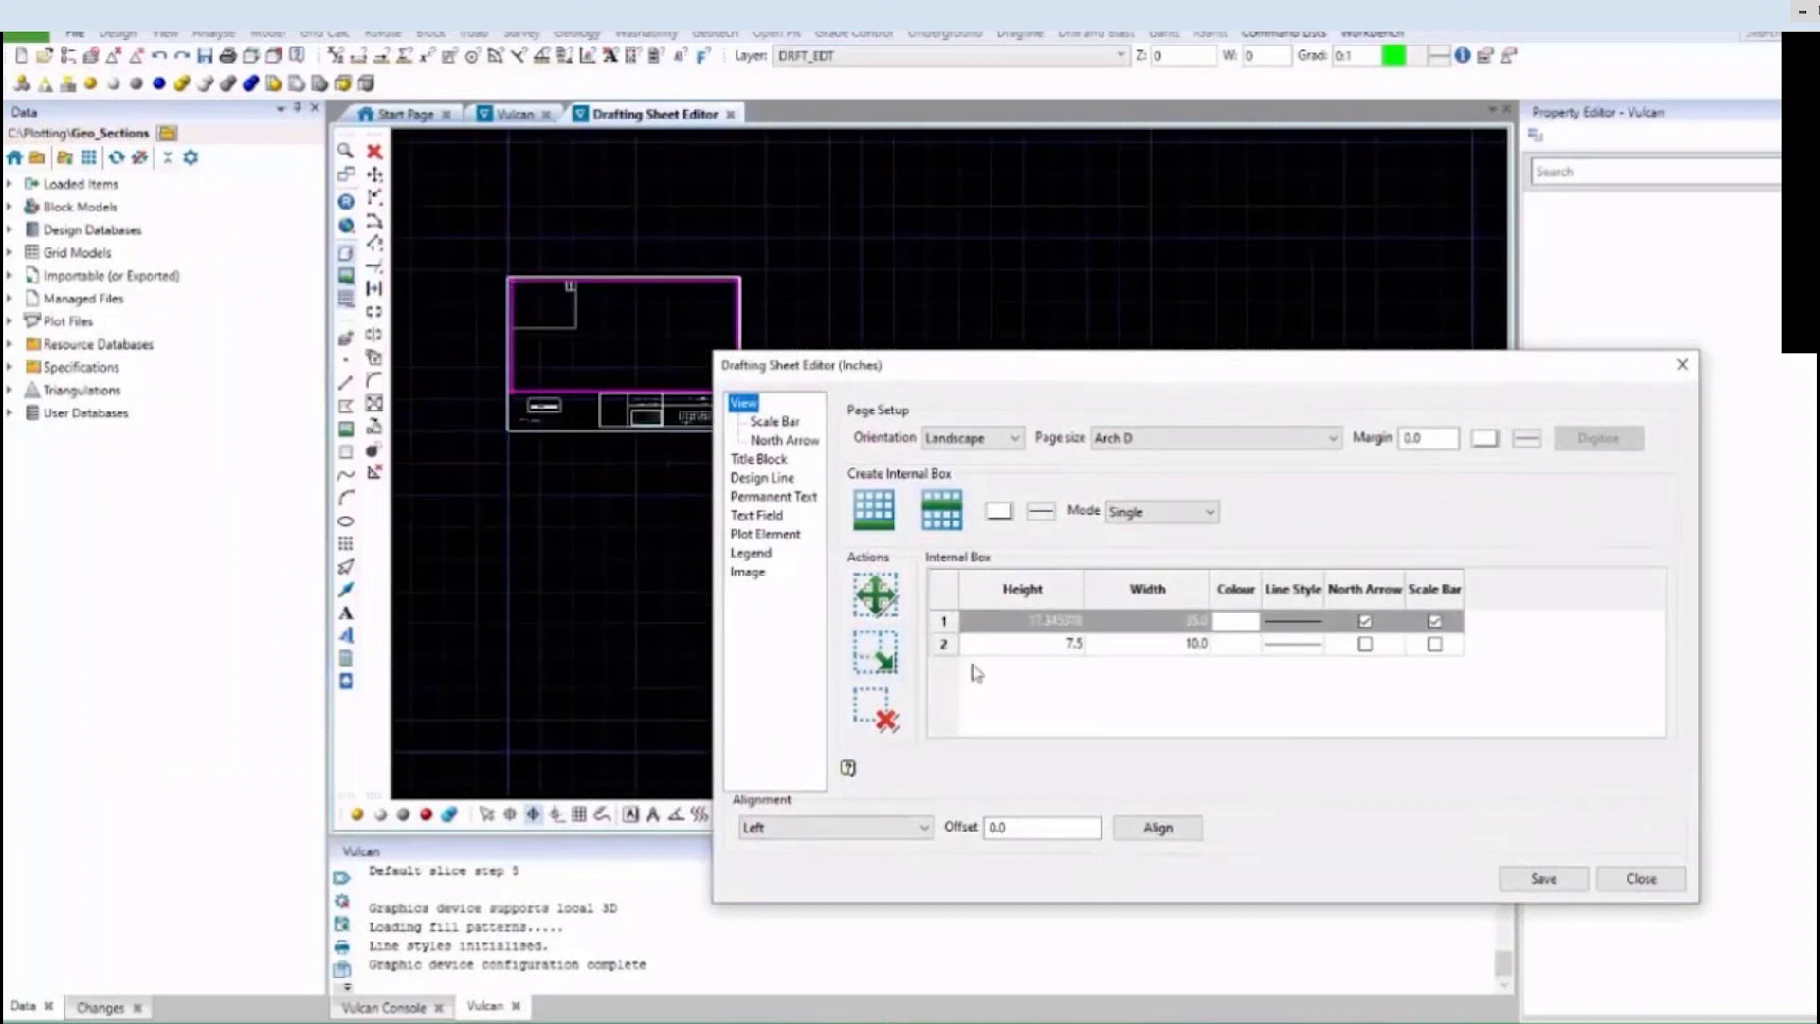
pyautogui.click(950, 647)
# Resize the first internal box's scale bar to almost twice its width, extending it toward the legend box.
pyautogui.click(774, 421)
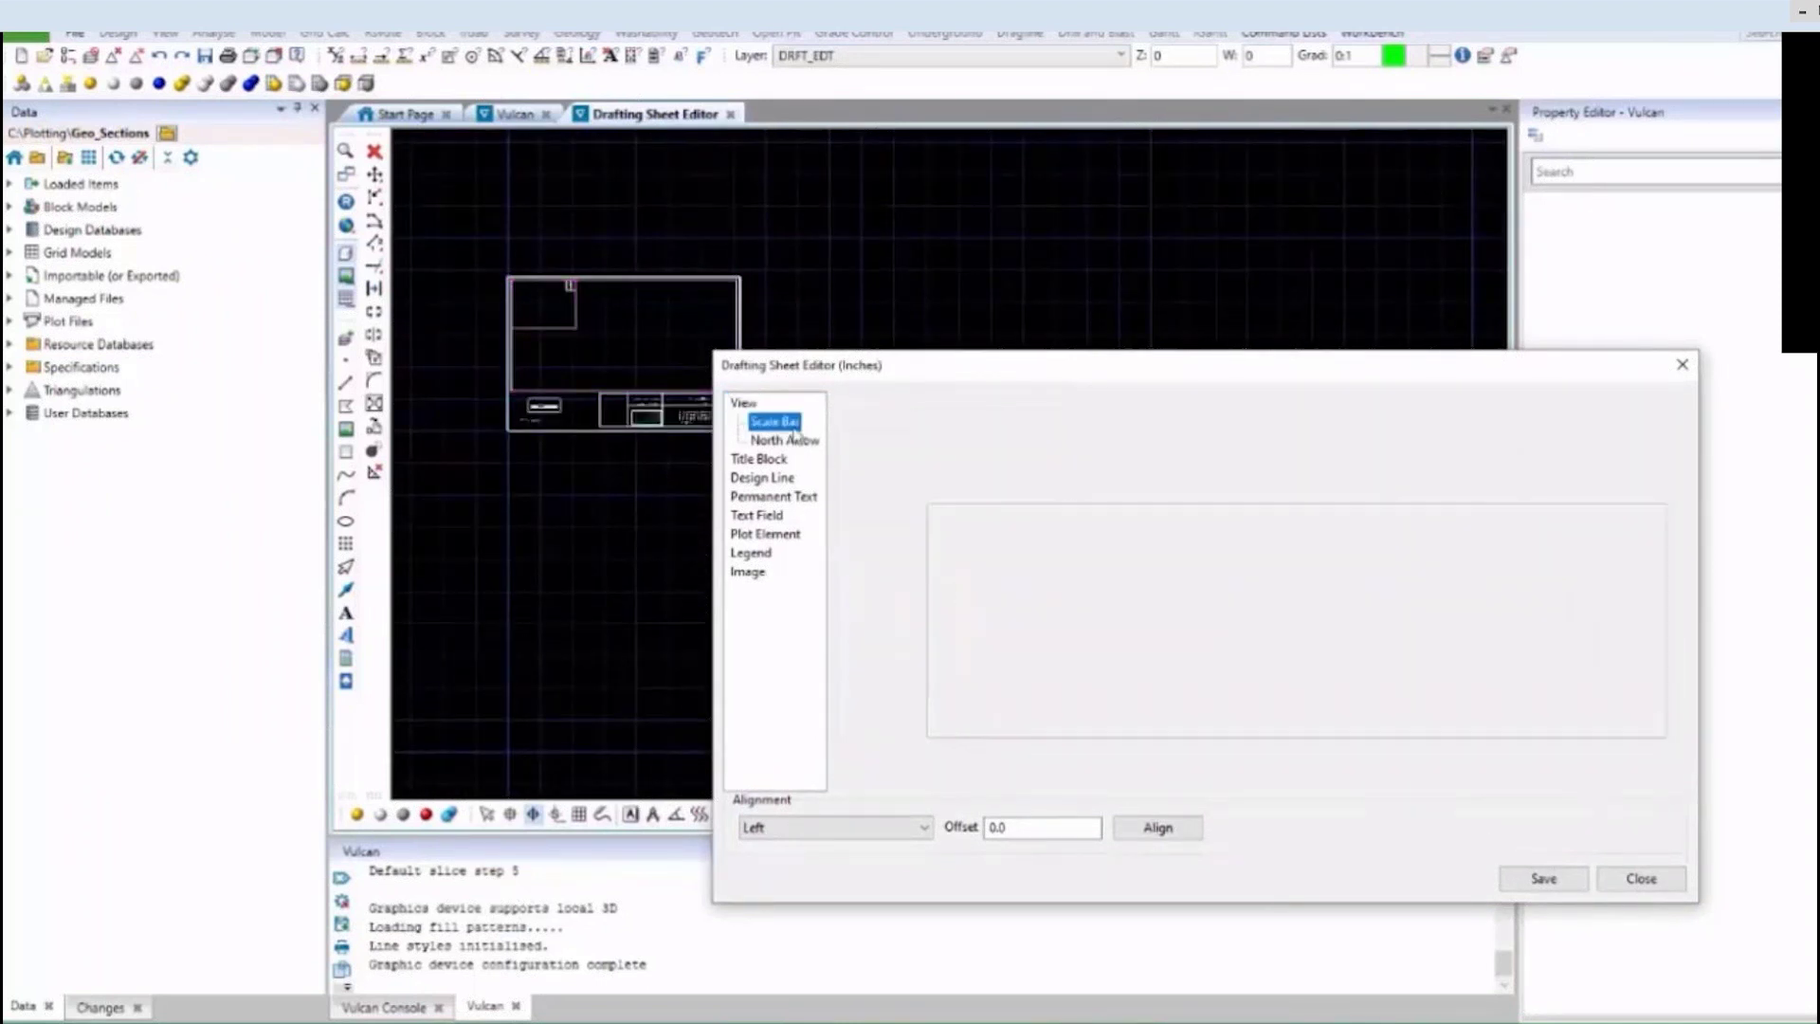
pyautogui.scroll(3, 554, 317)
pyautogui.scroll(1, 572, 356)
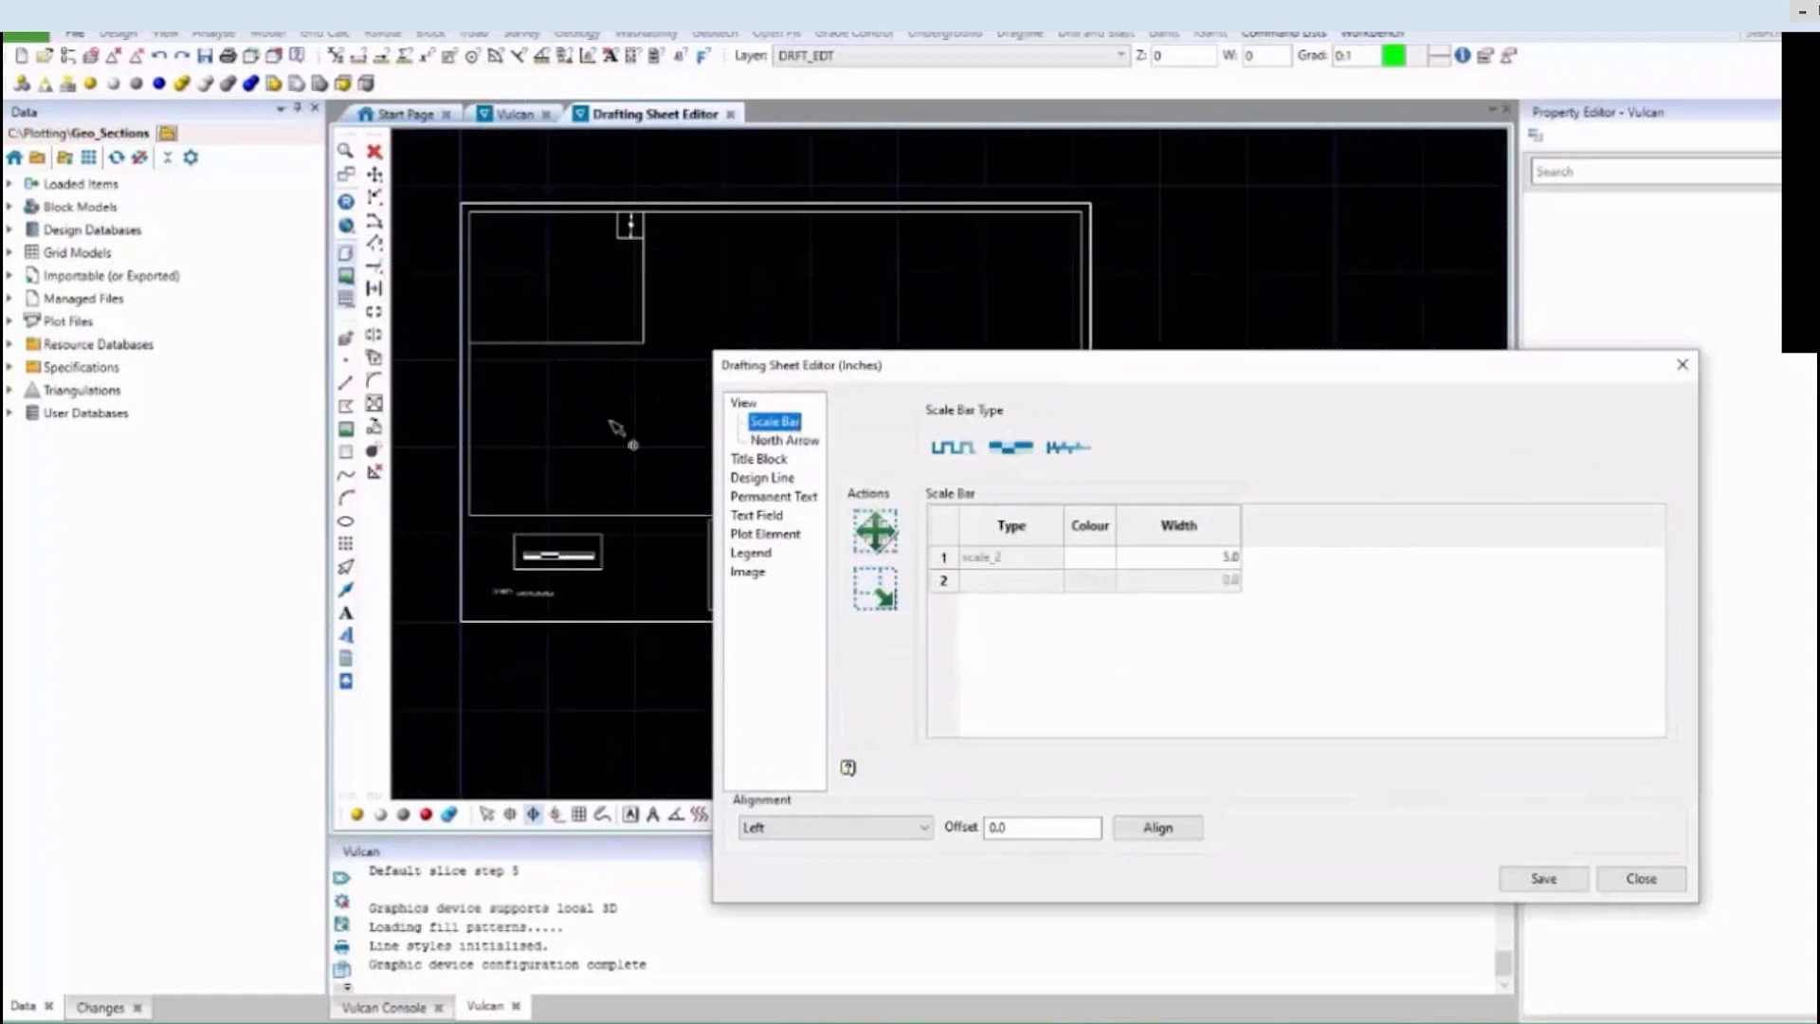
pyautogui.click(944, 561)
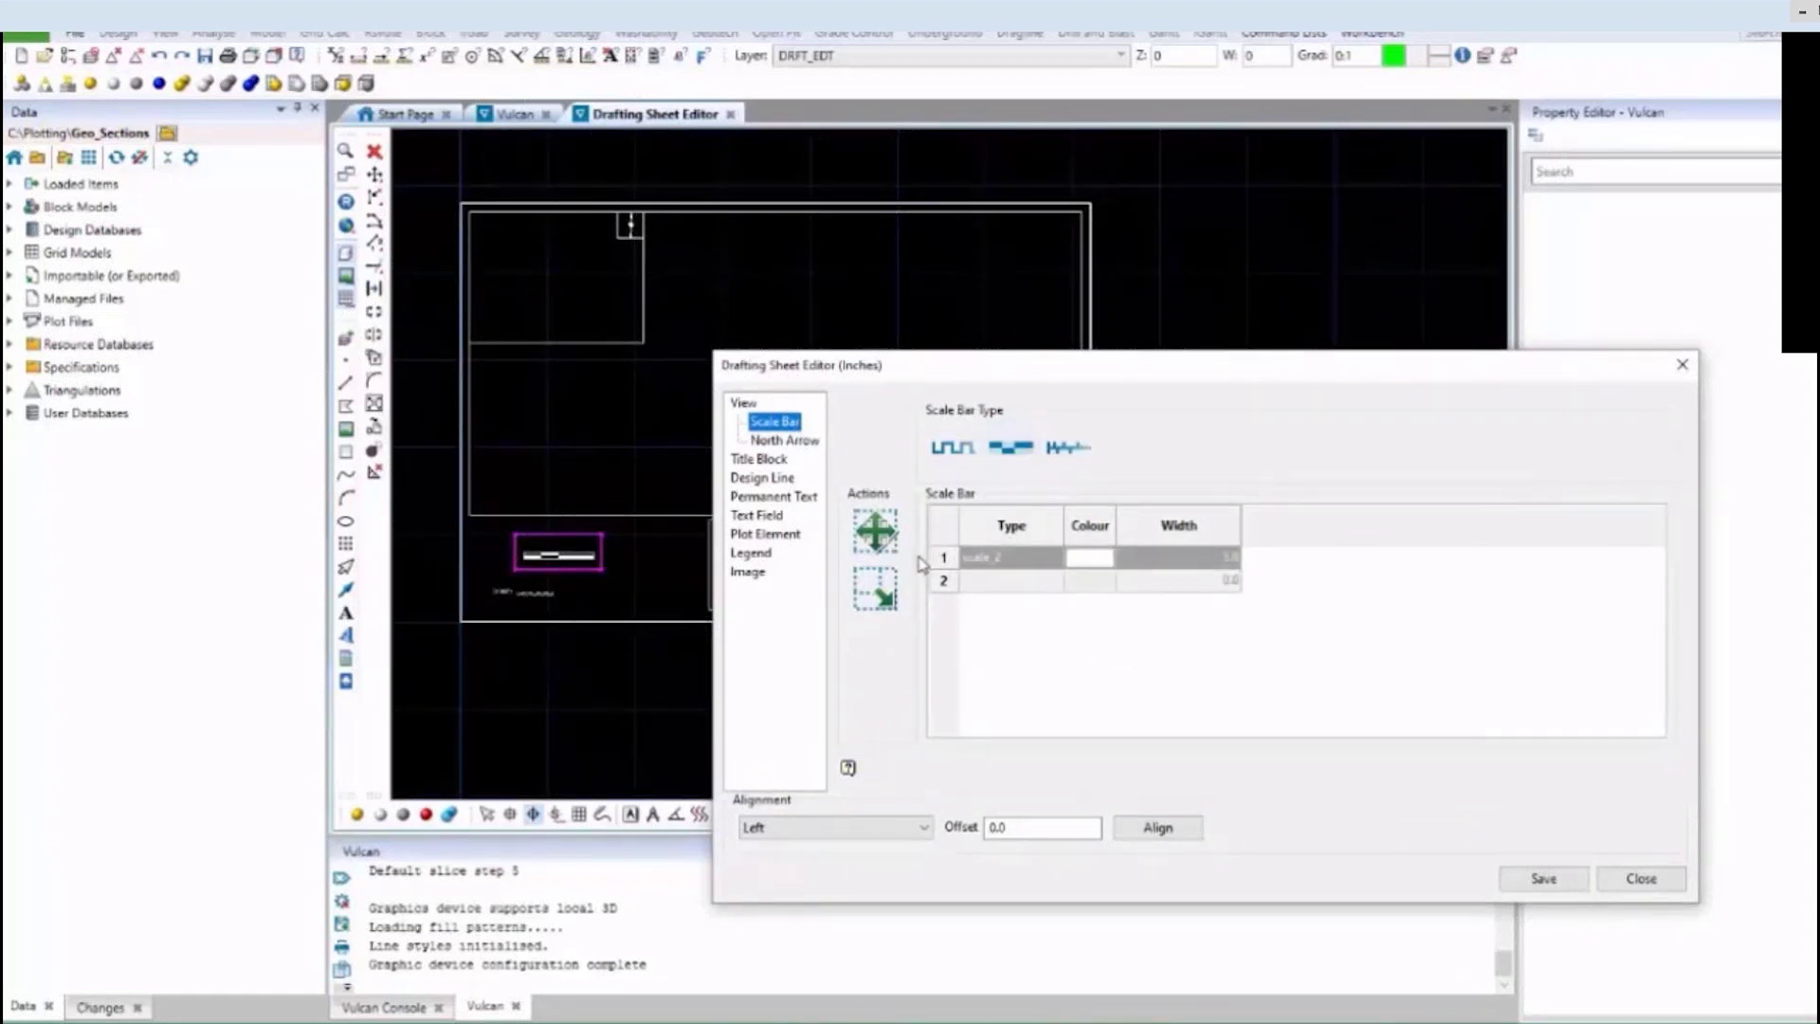
pyautogui.click(873, 589)
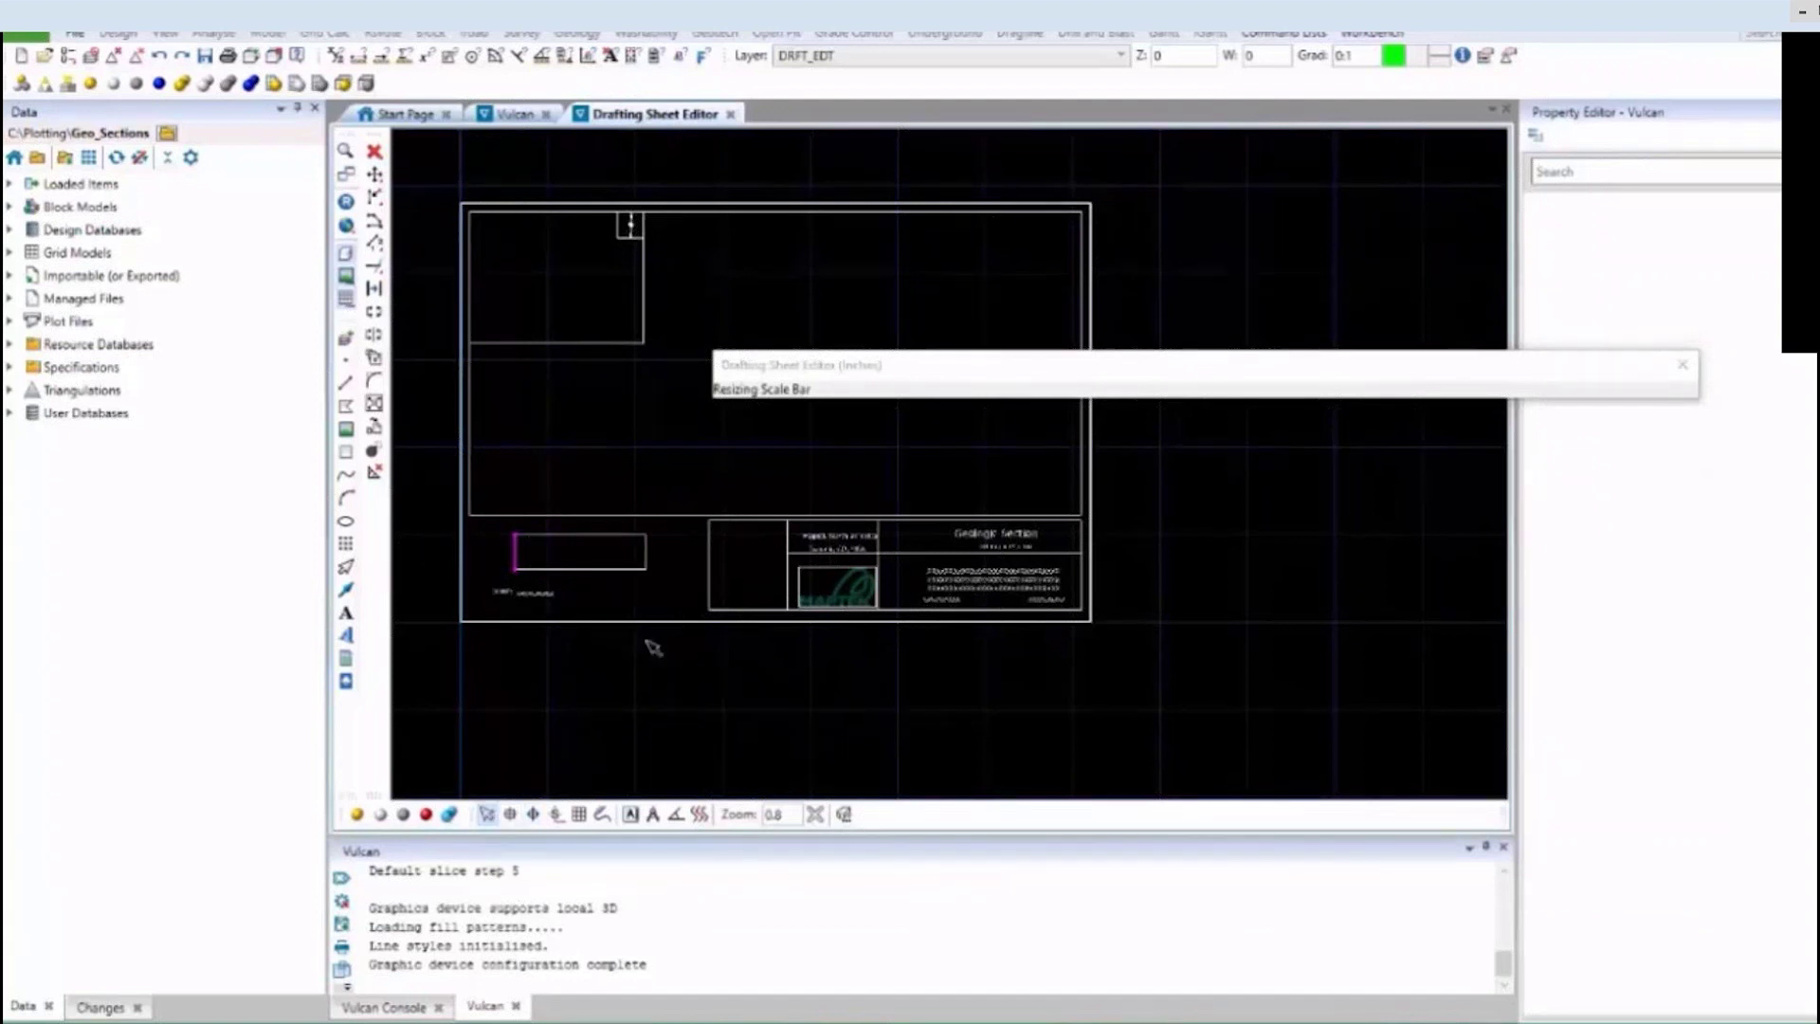
pyautogui.click(681, 567)
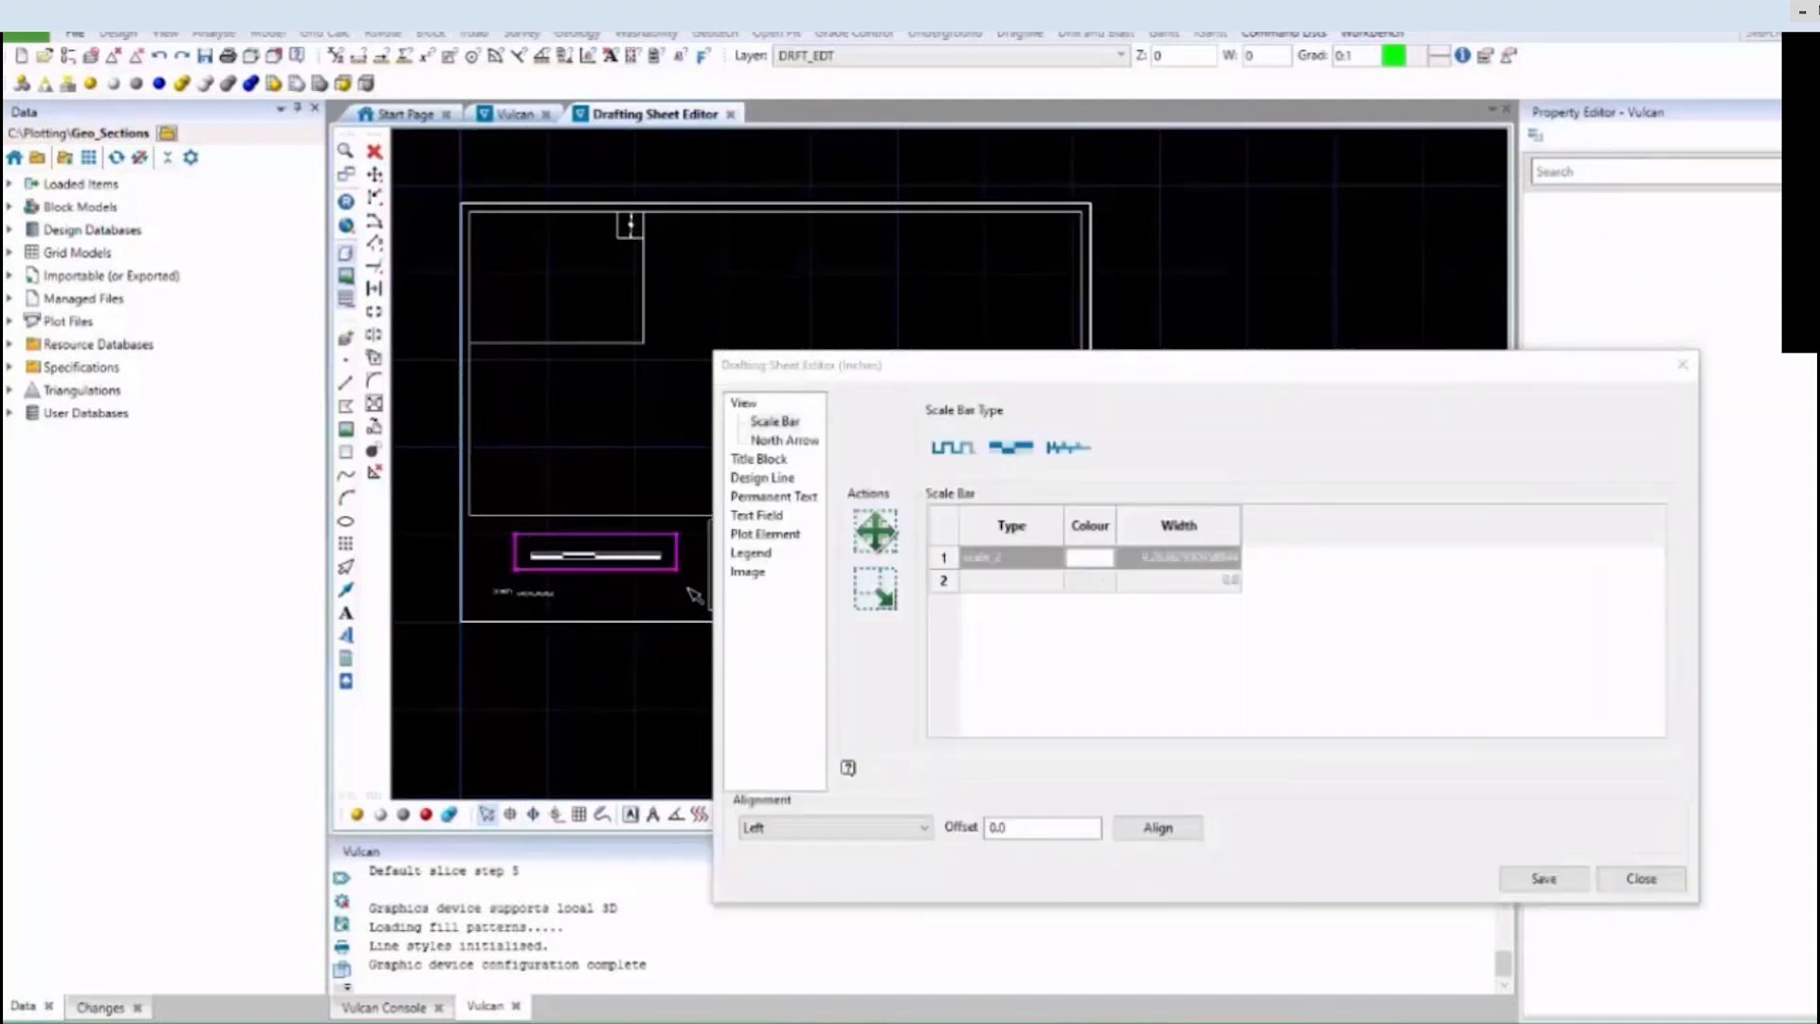
# Review the north arrow, title block and design line settings, highlighting individual design lines to locate them on the sheet.
pyautogui.click(785, 441)
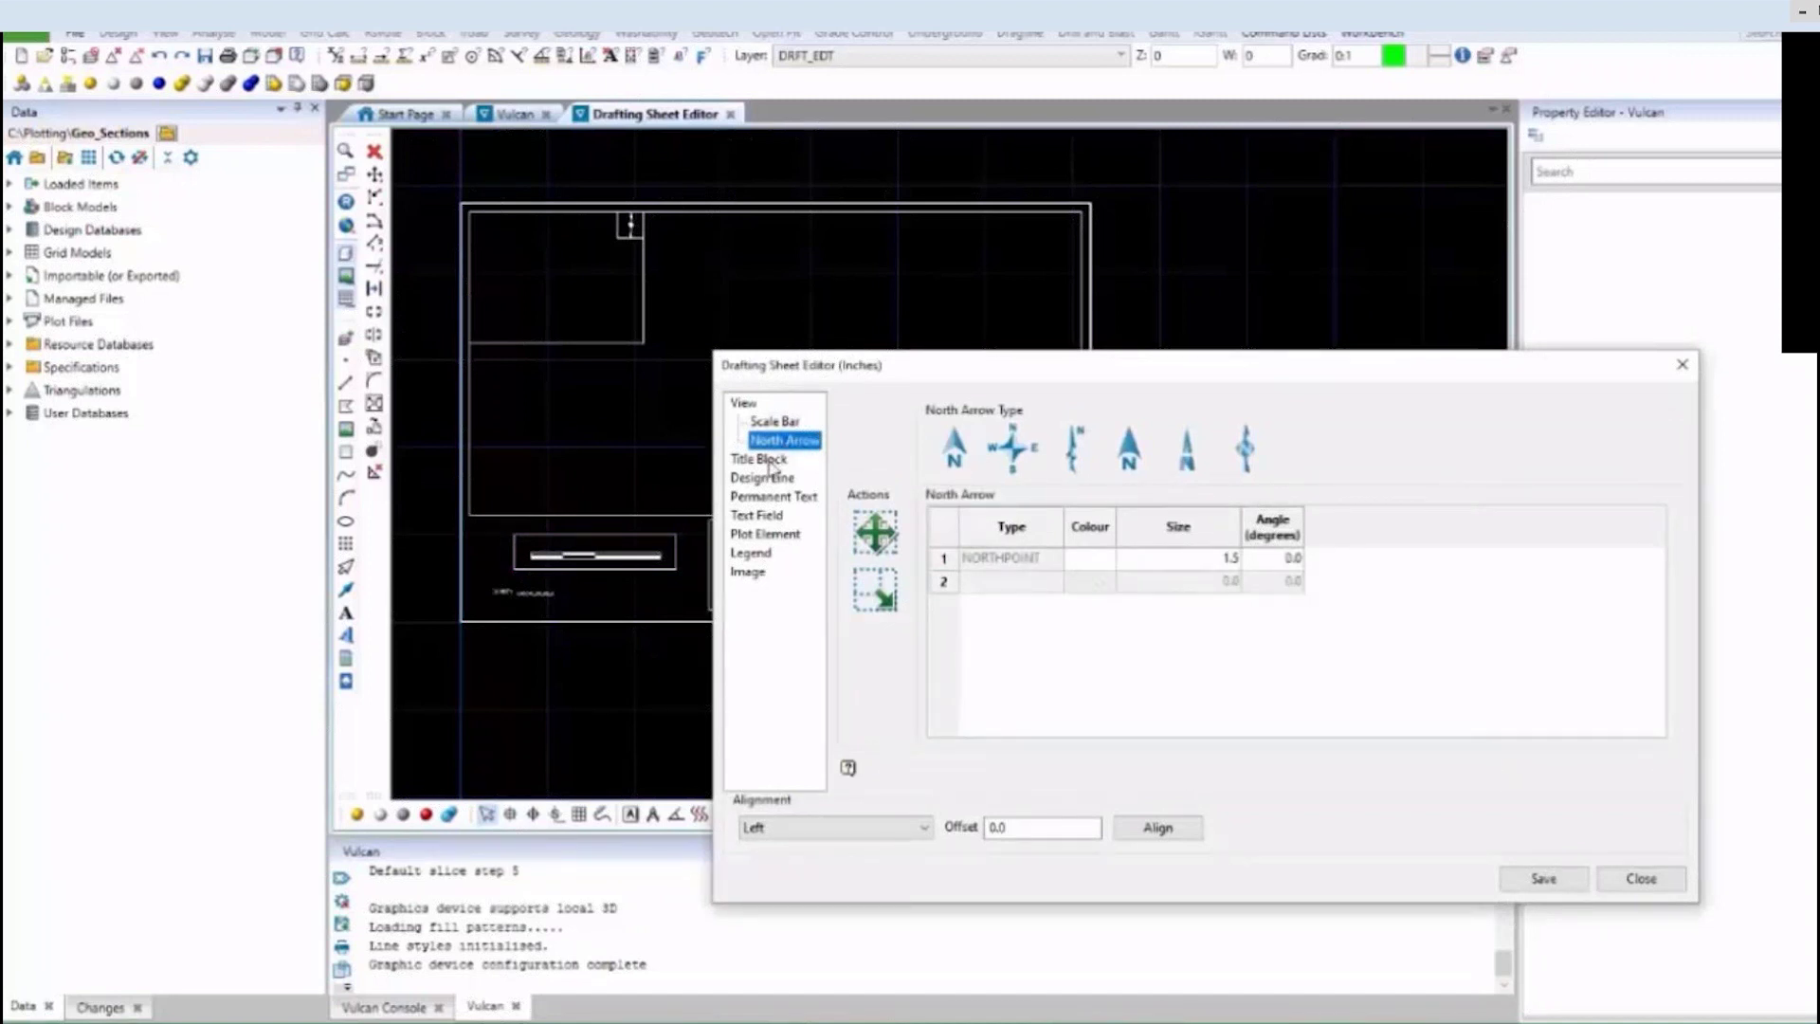
pyautogui.click(769, 461)
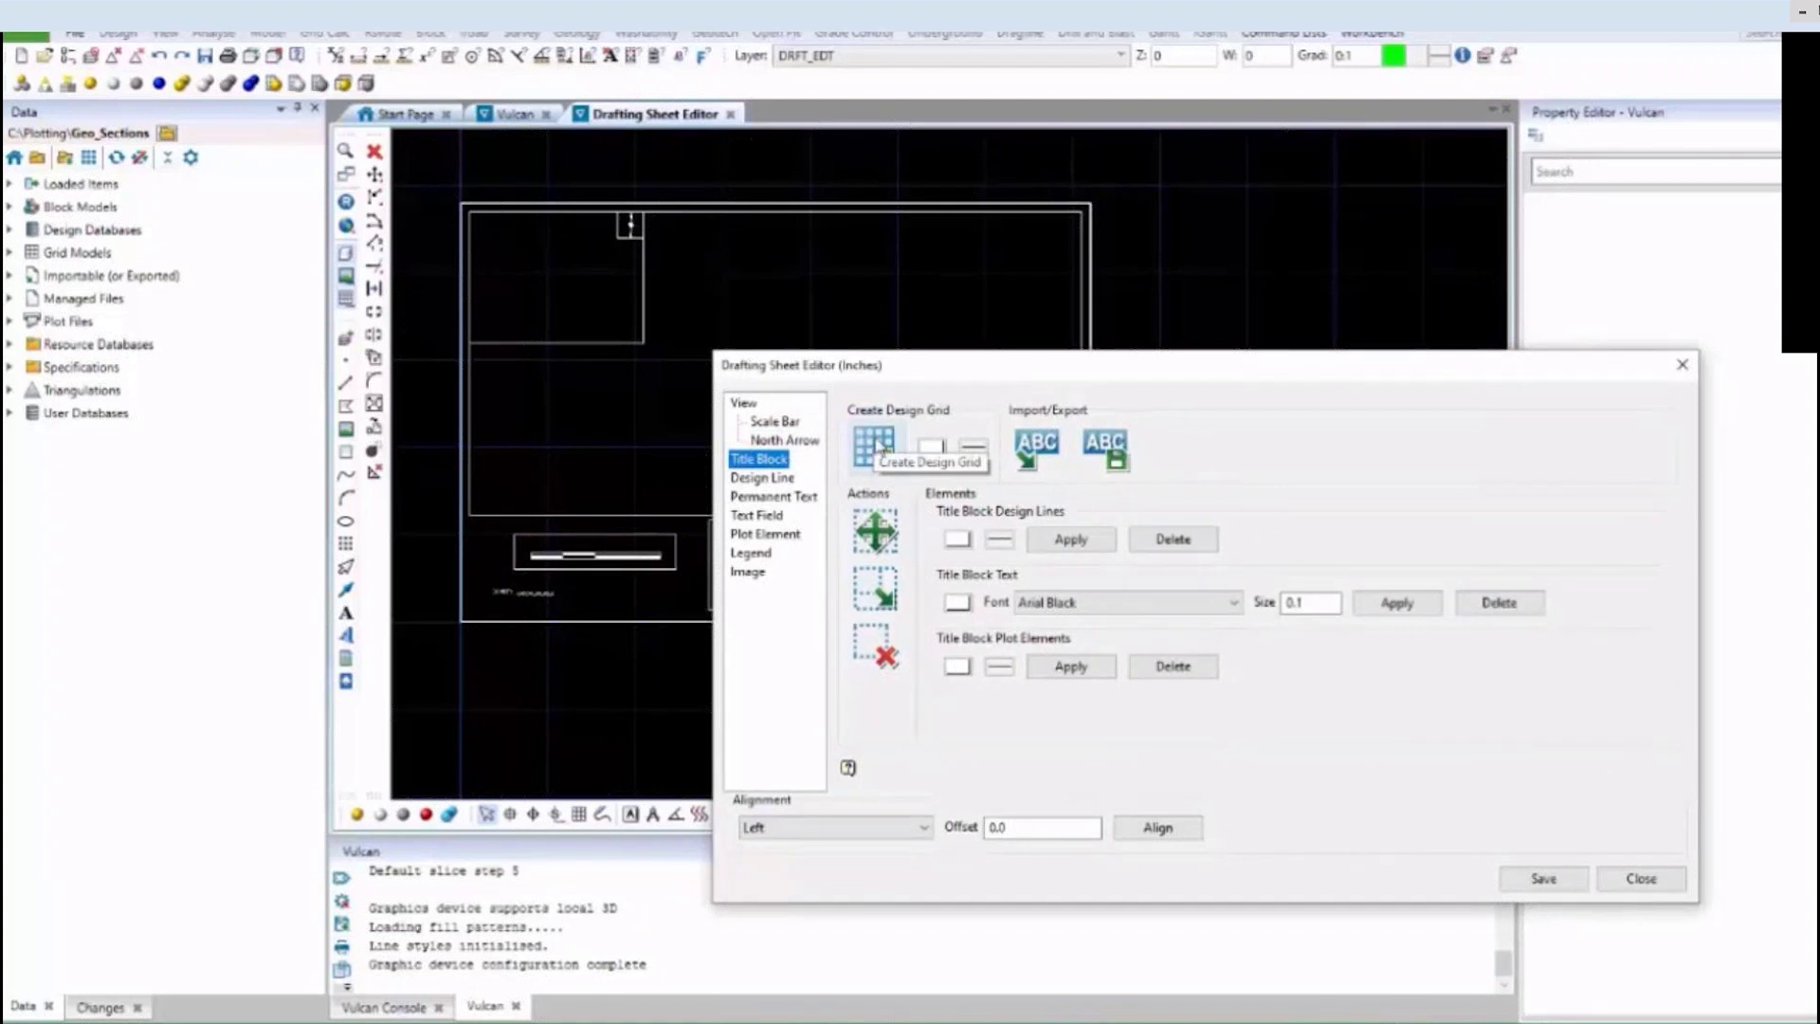
pyautogui.click(785, 480)
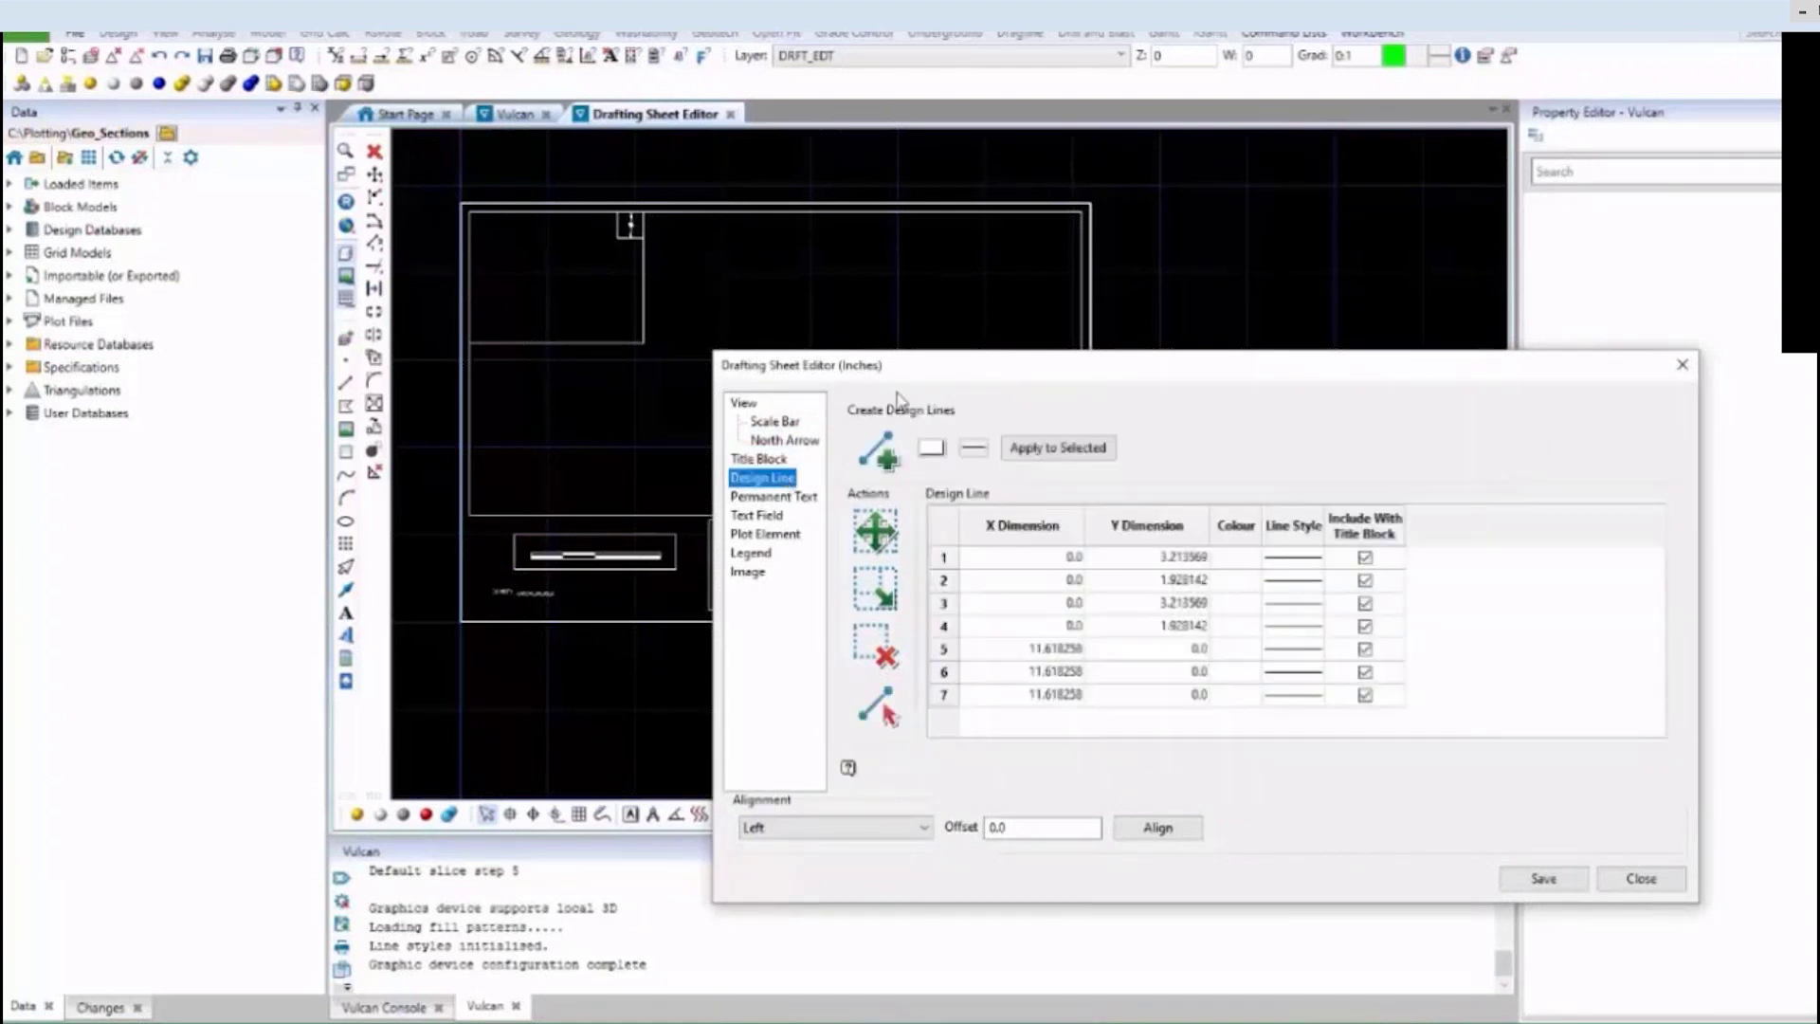
pyautogui.moveTo(908, 372); pyautogui.dragTo(1061, 317)
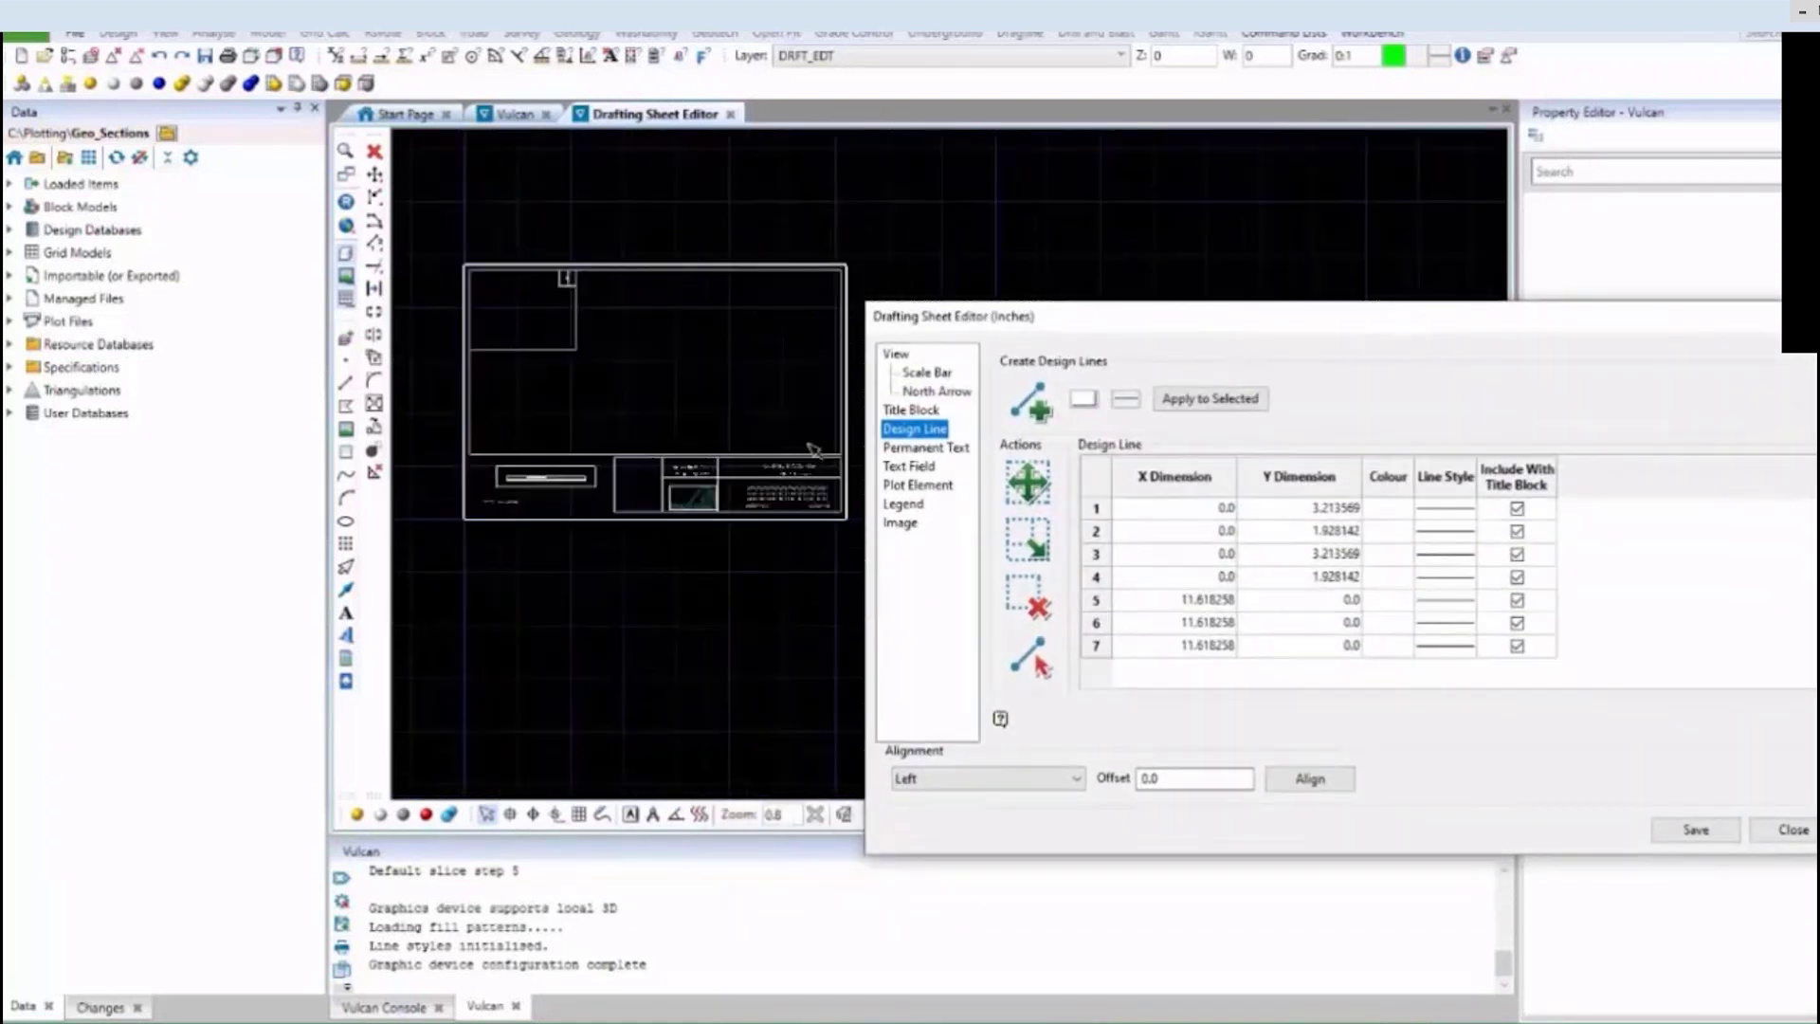
pyautogui.click(1093, 514)
pyautogui.click(1093, 533)
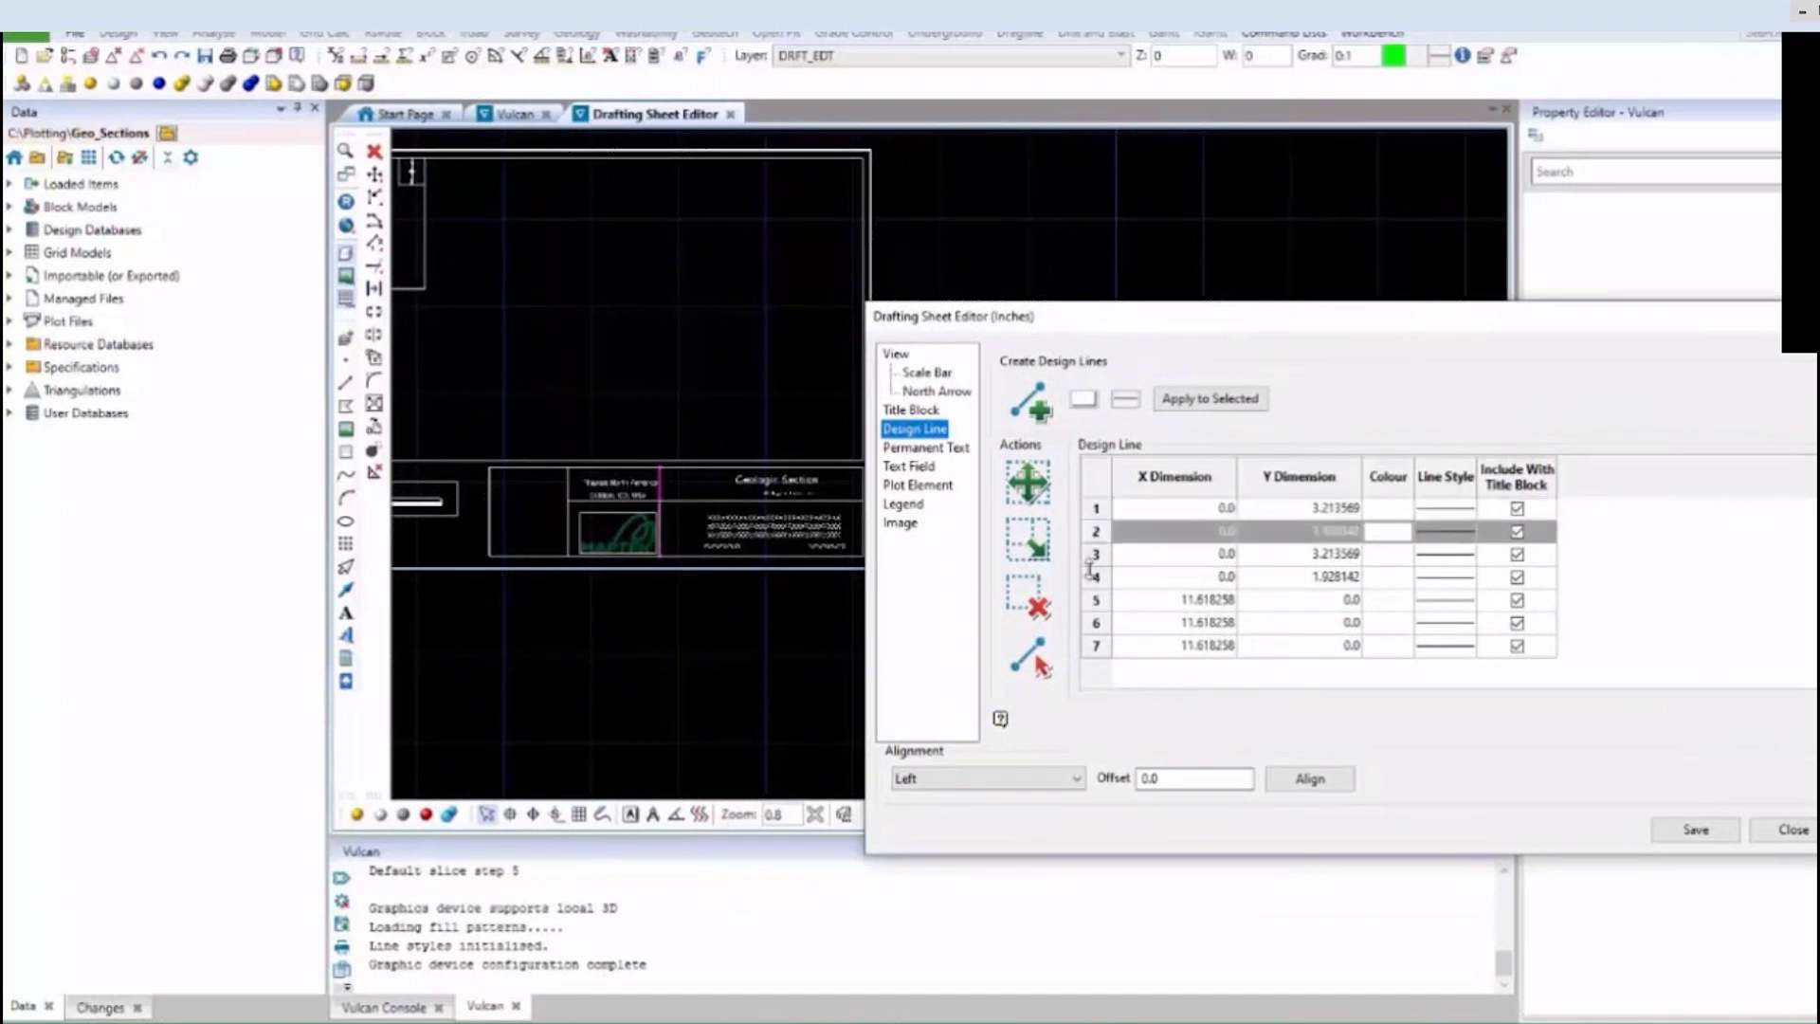
pyautogui.click(1092, 581)
pyautogui.click(1095, 623)
pyautogui.click(1096, 645)
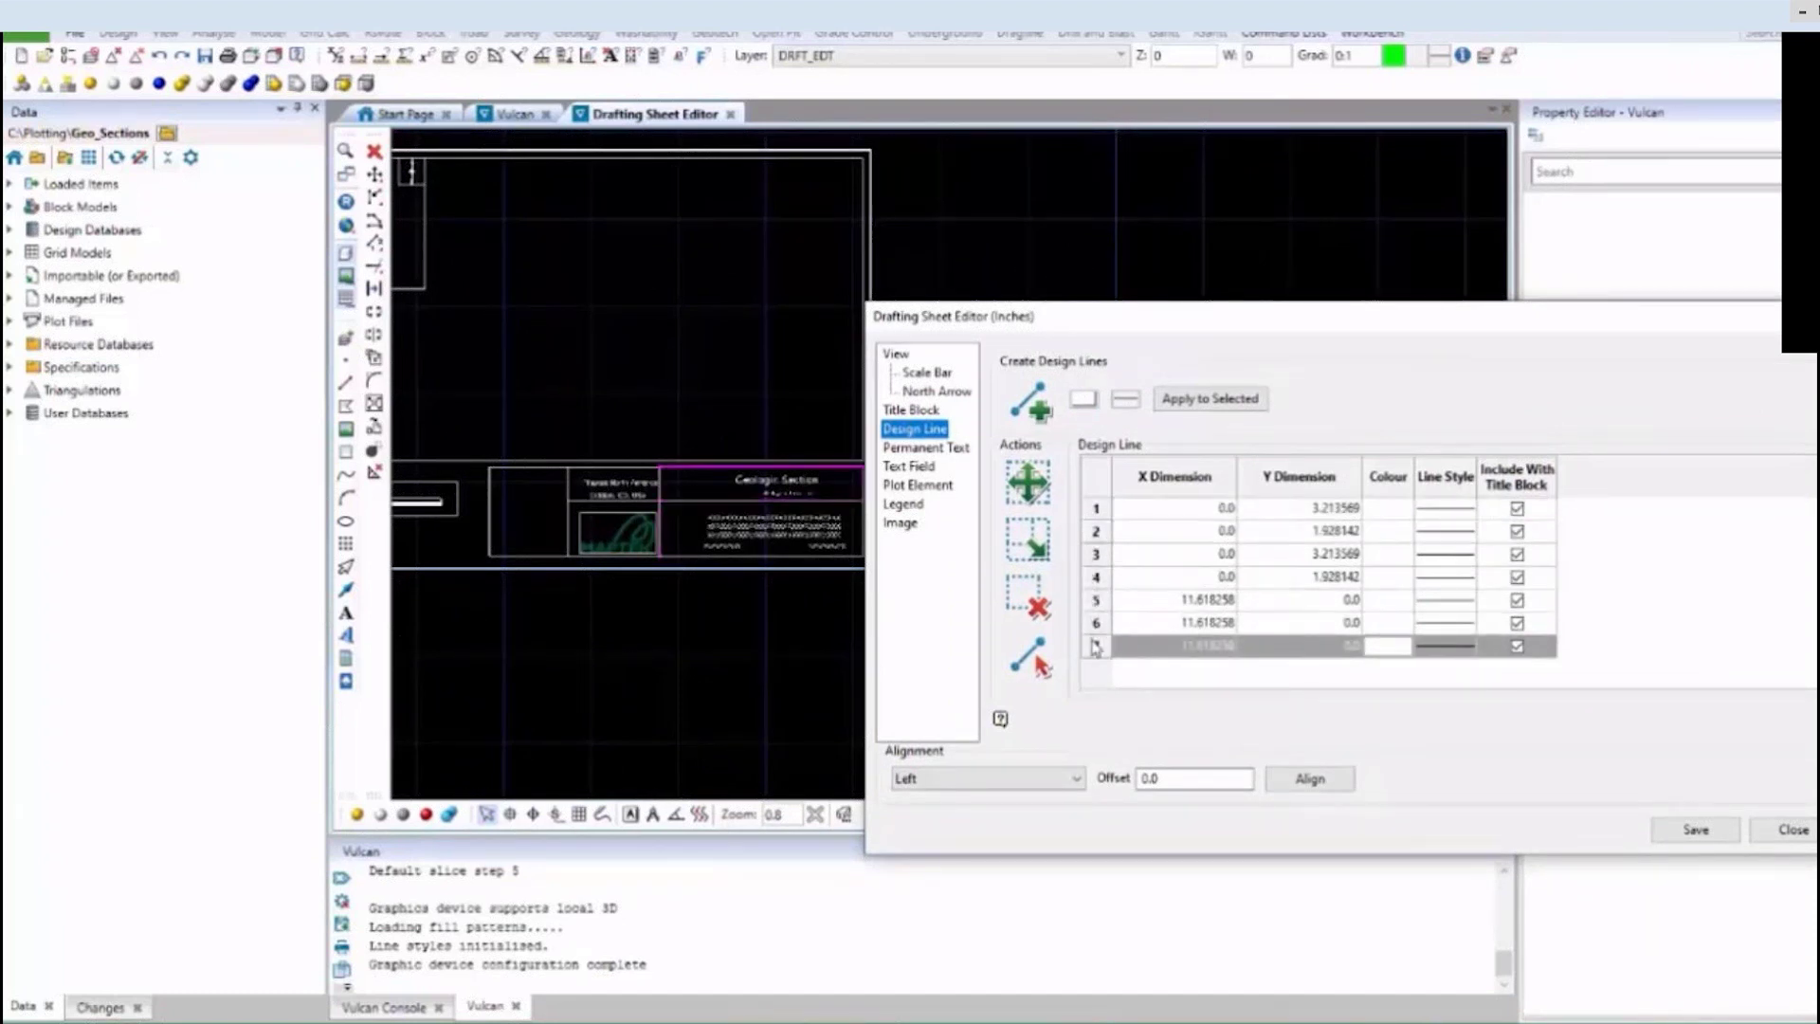
# Review the plot elements and permanent text entries, highlighting individual rows to locate them on the sheet.
pyautogui.click(917, 485)
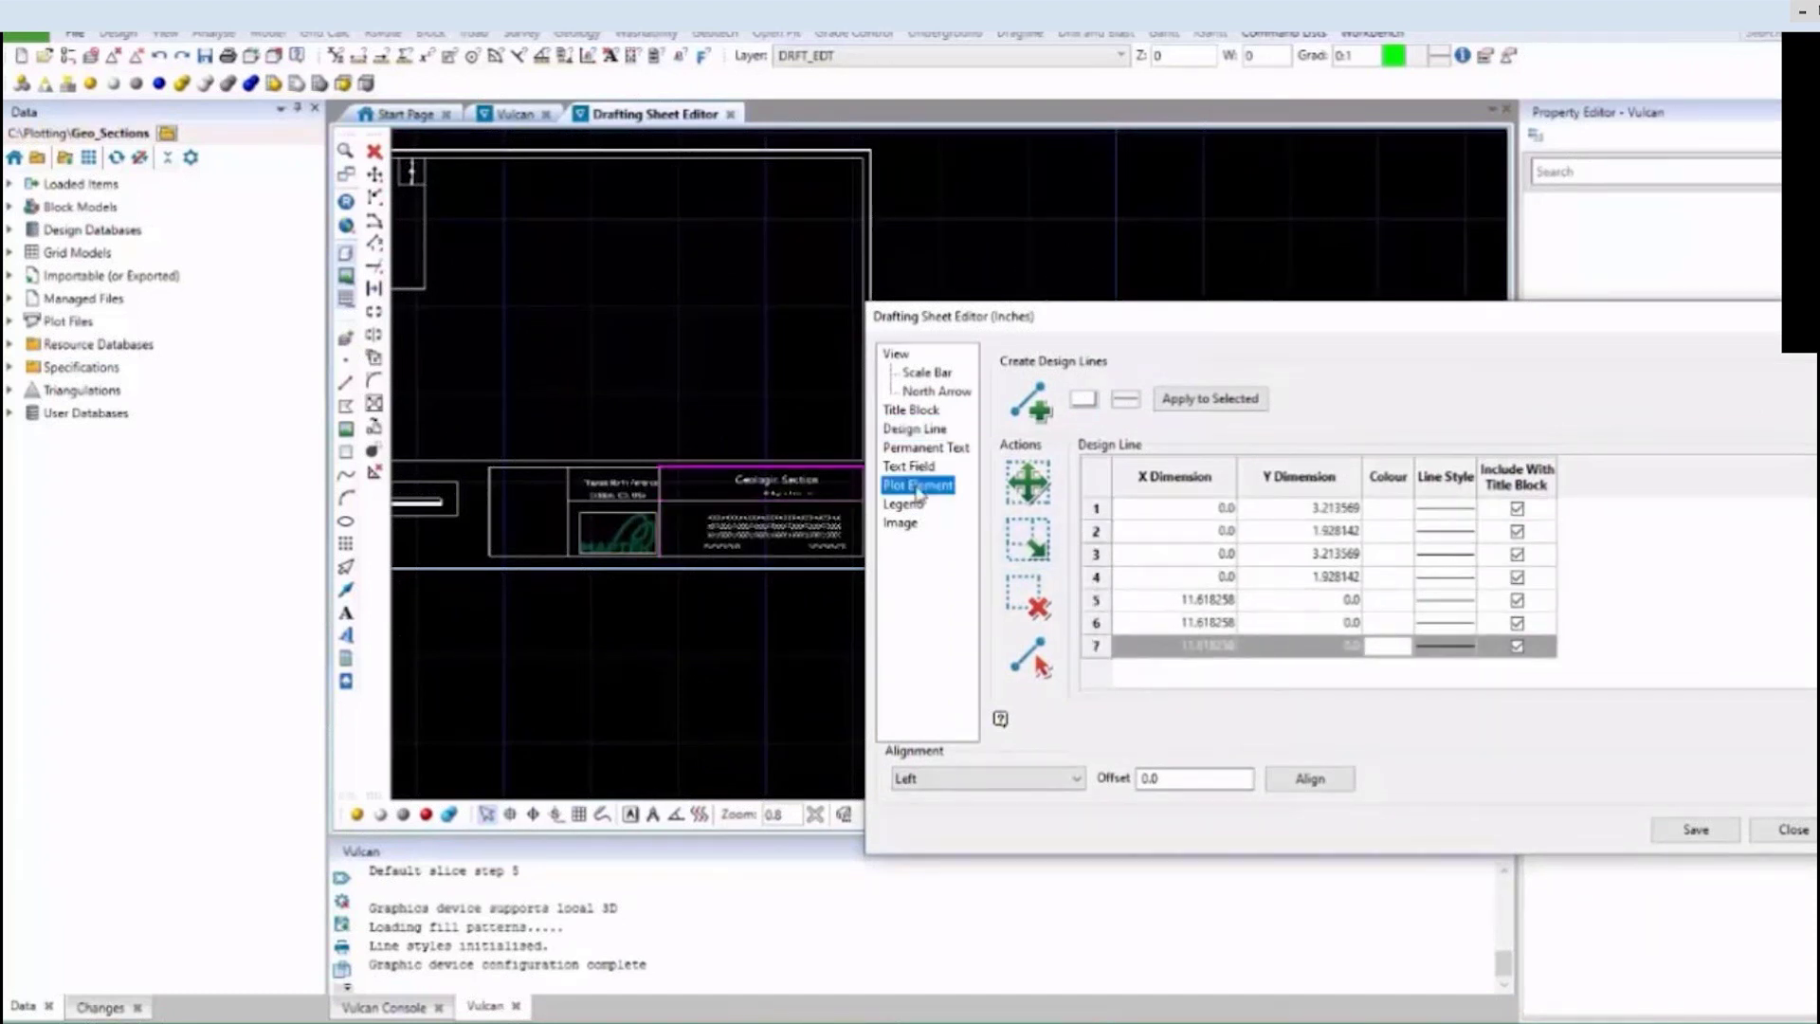
pyautogui.click(1097, 531)
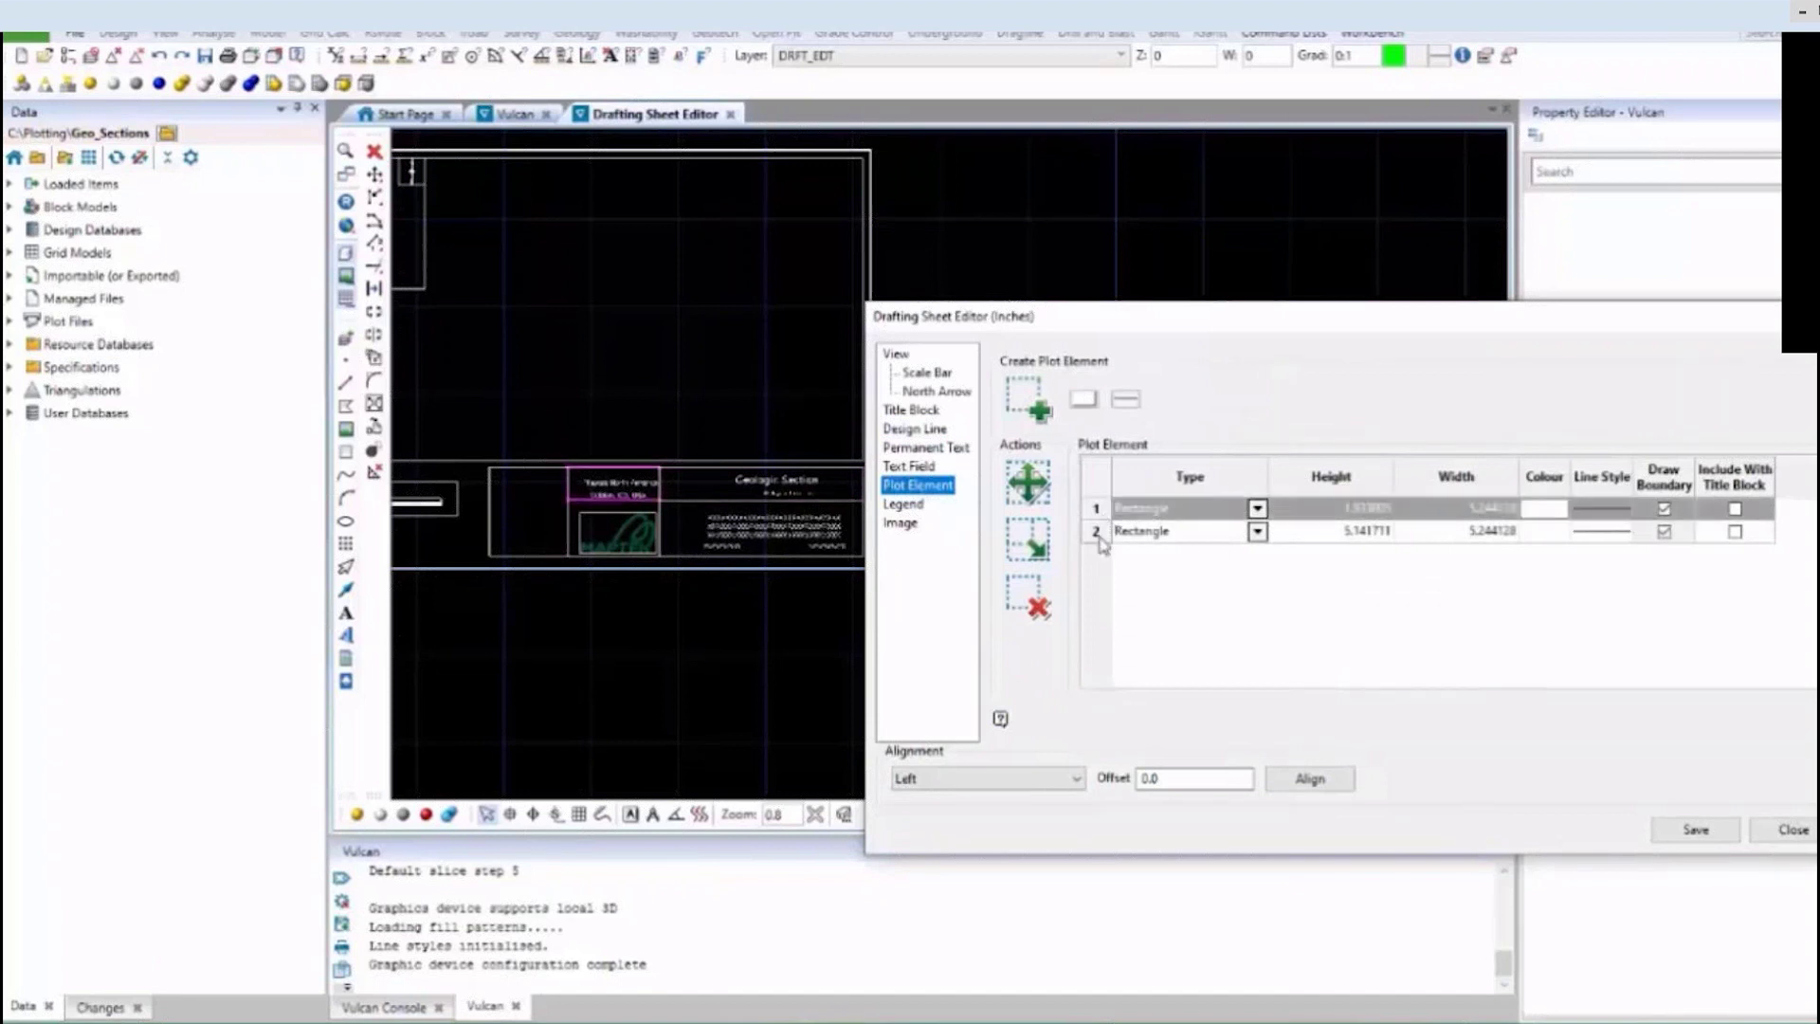
pyautogui.click(938, 449)
pyautogui.scroll(5, 646, 485)
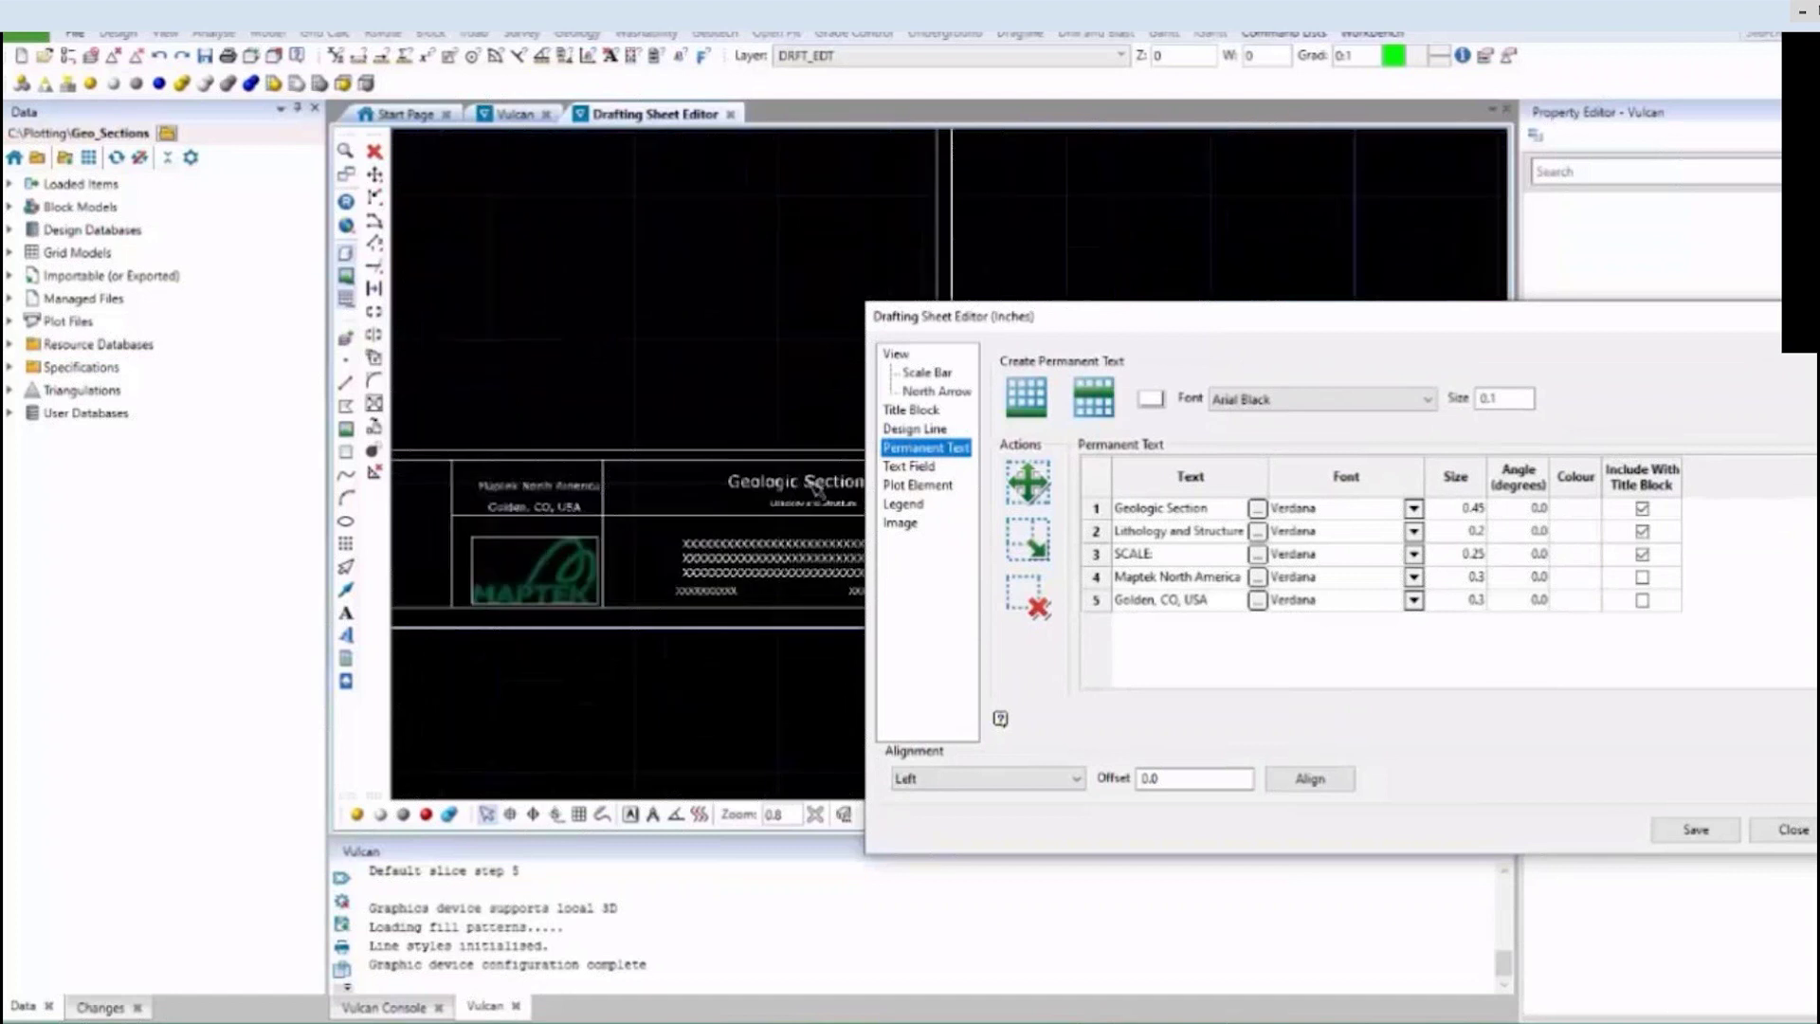
pyautogui.scroll(1, 493, 496)
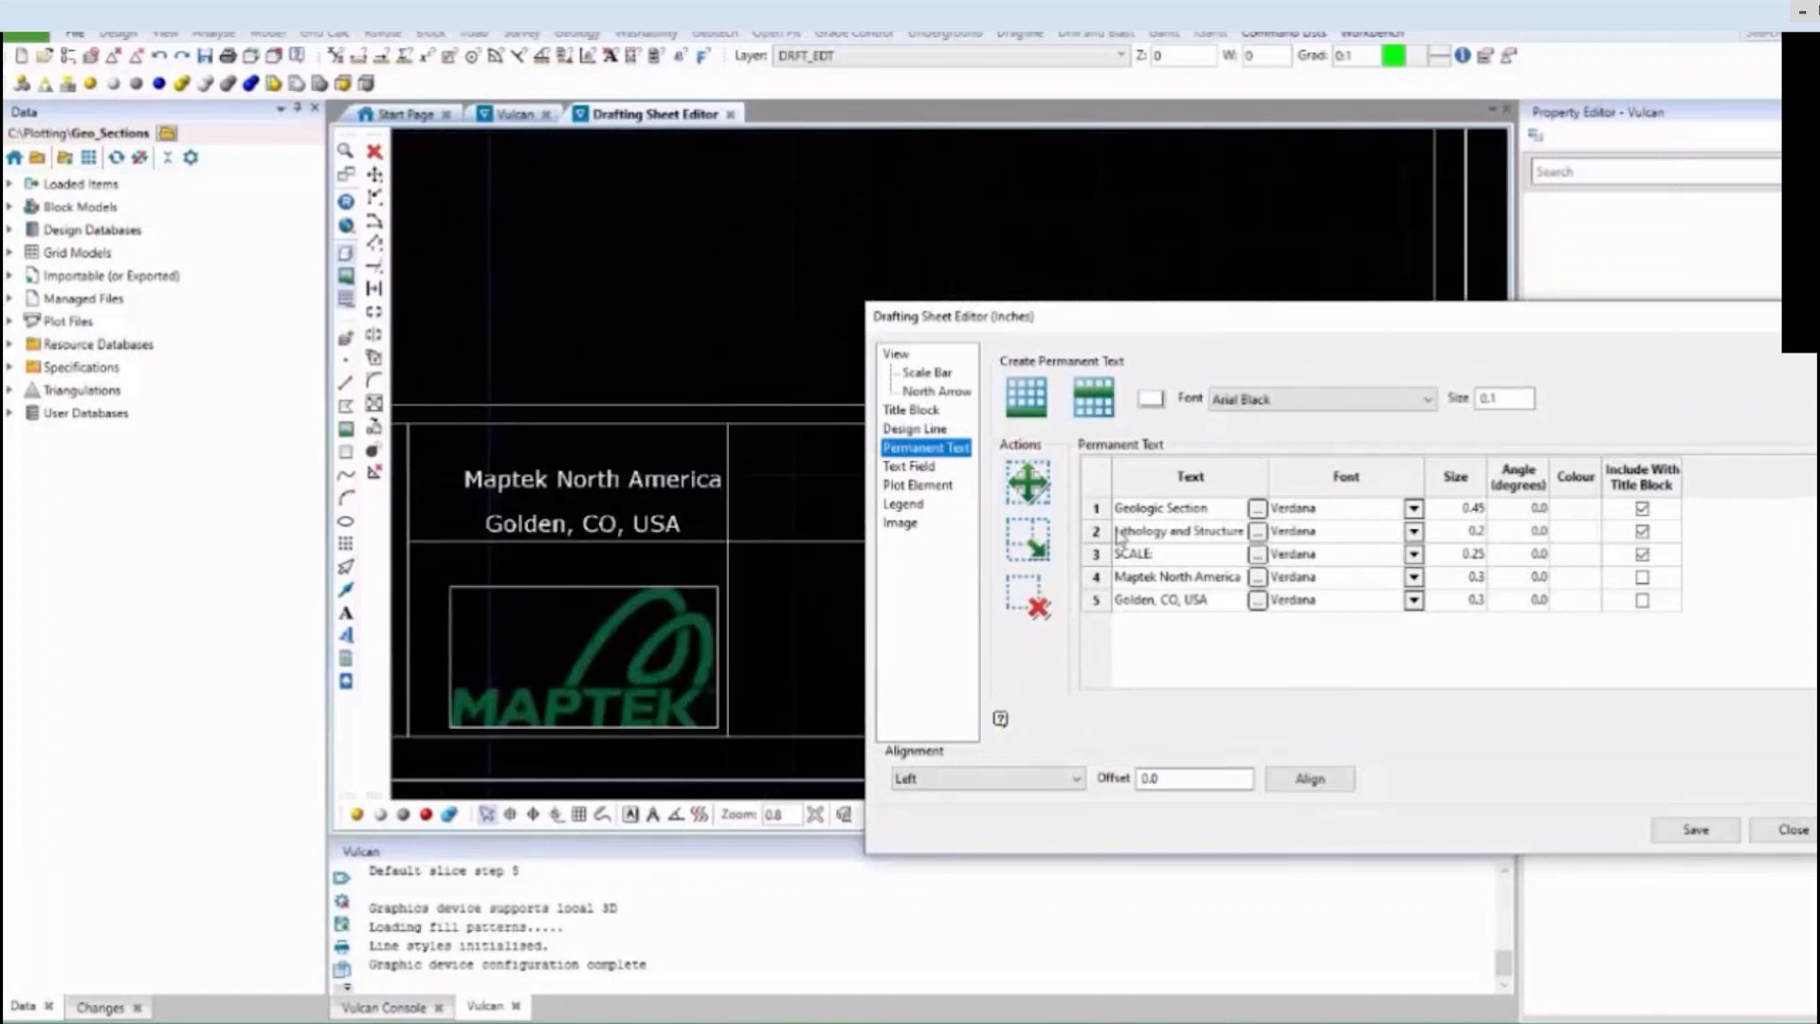
pyautogui.click(1097, 513)
pyautogui.click(1103, 537)
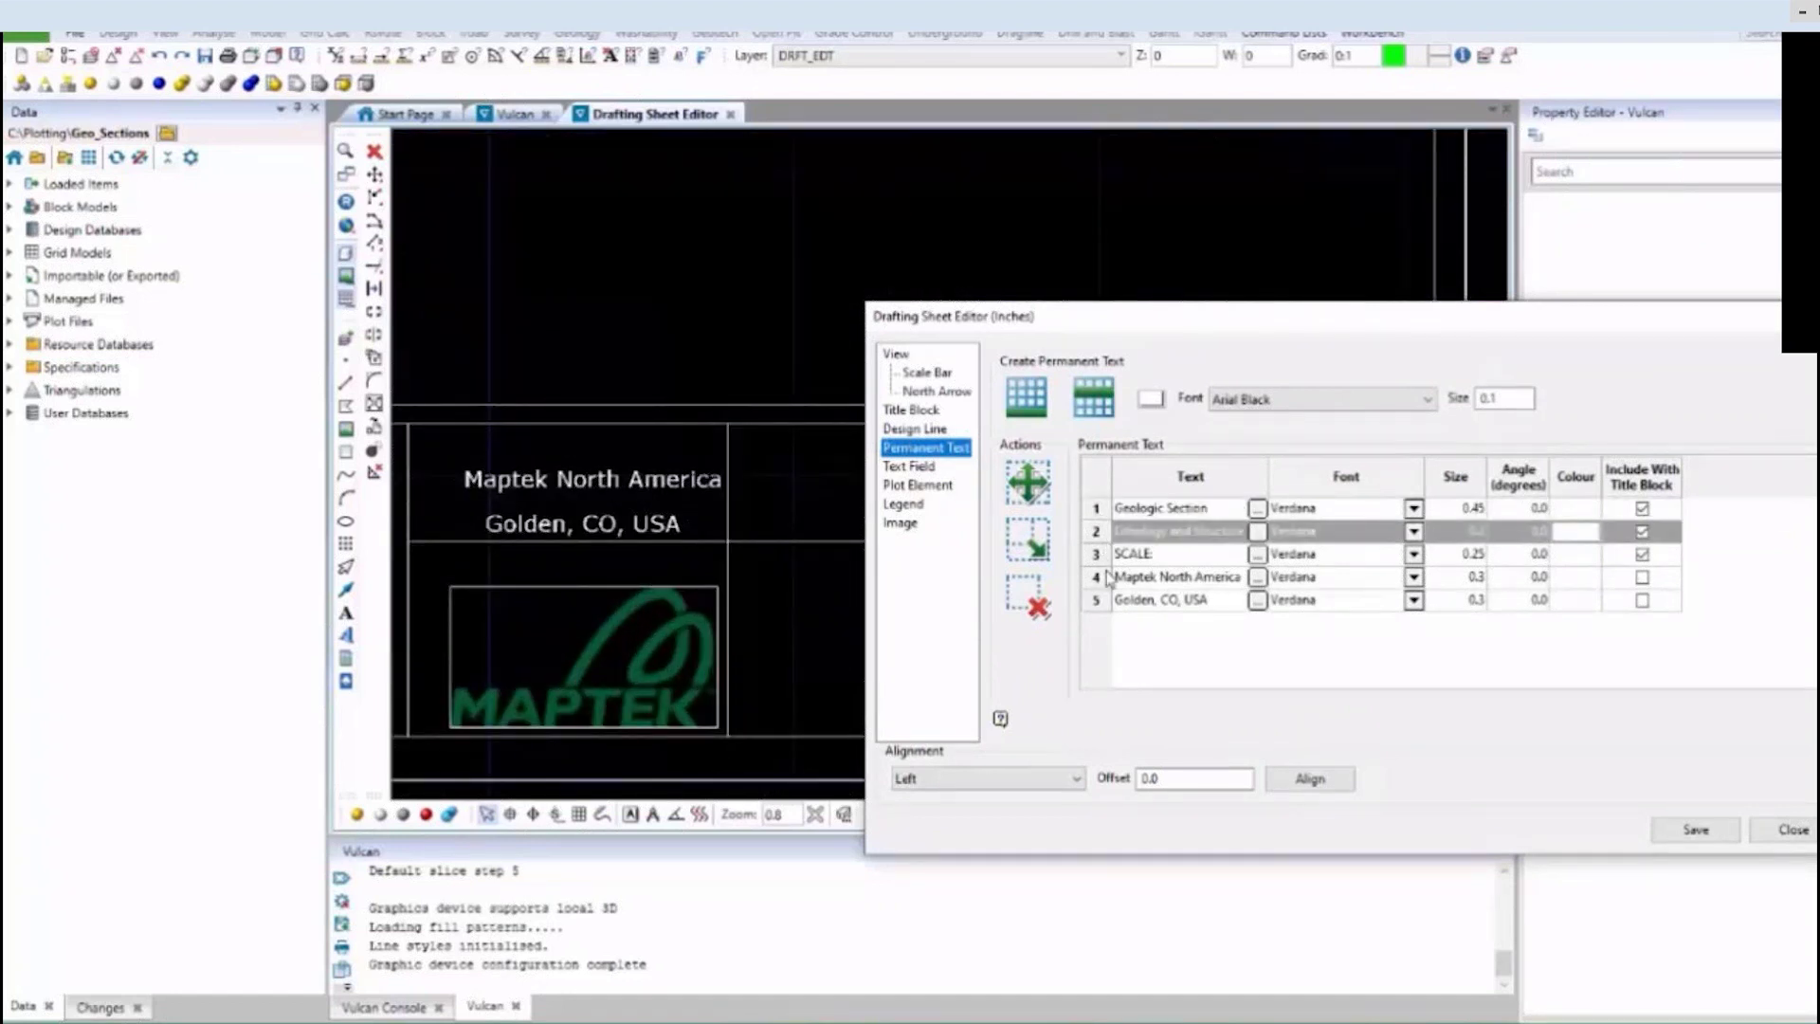
pyautogui.click(1106, 577)
pyautogui.click(1101, 600)
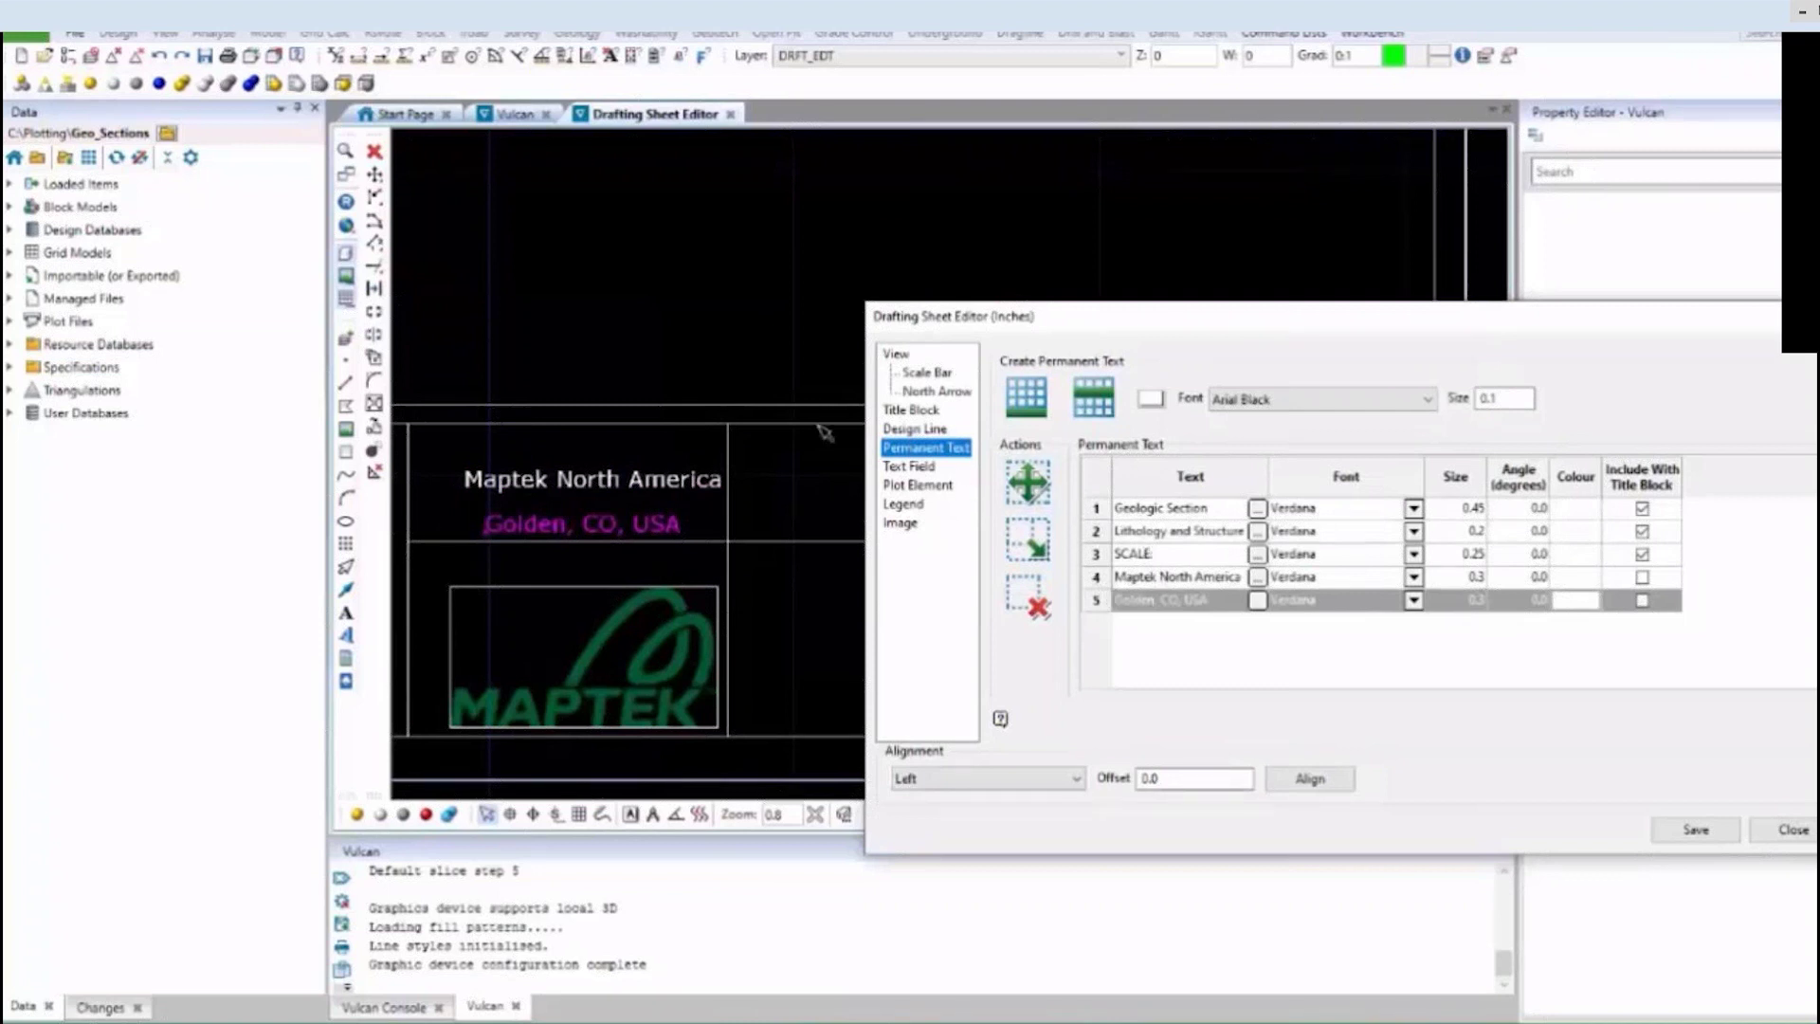
# Review the text fields, highlight the first map description field on the sheet and widen the Prompt column to show full prompts.
pyautogui.scroll(-5, 588, 423)
pyautogui.scroll(3, 849, 495)
pyautogui.scroll(1, 848, 495)
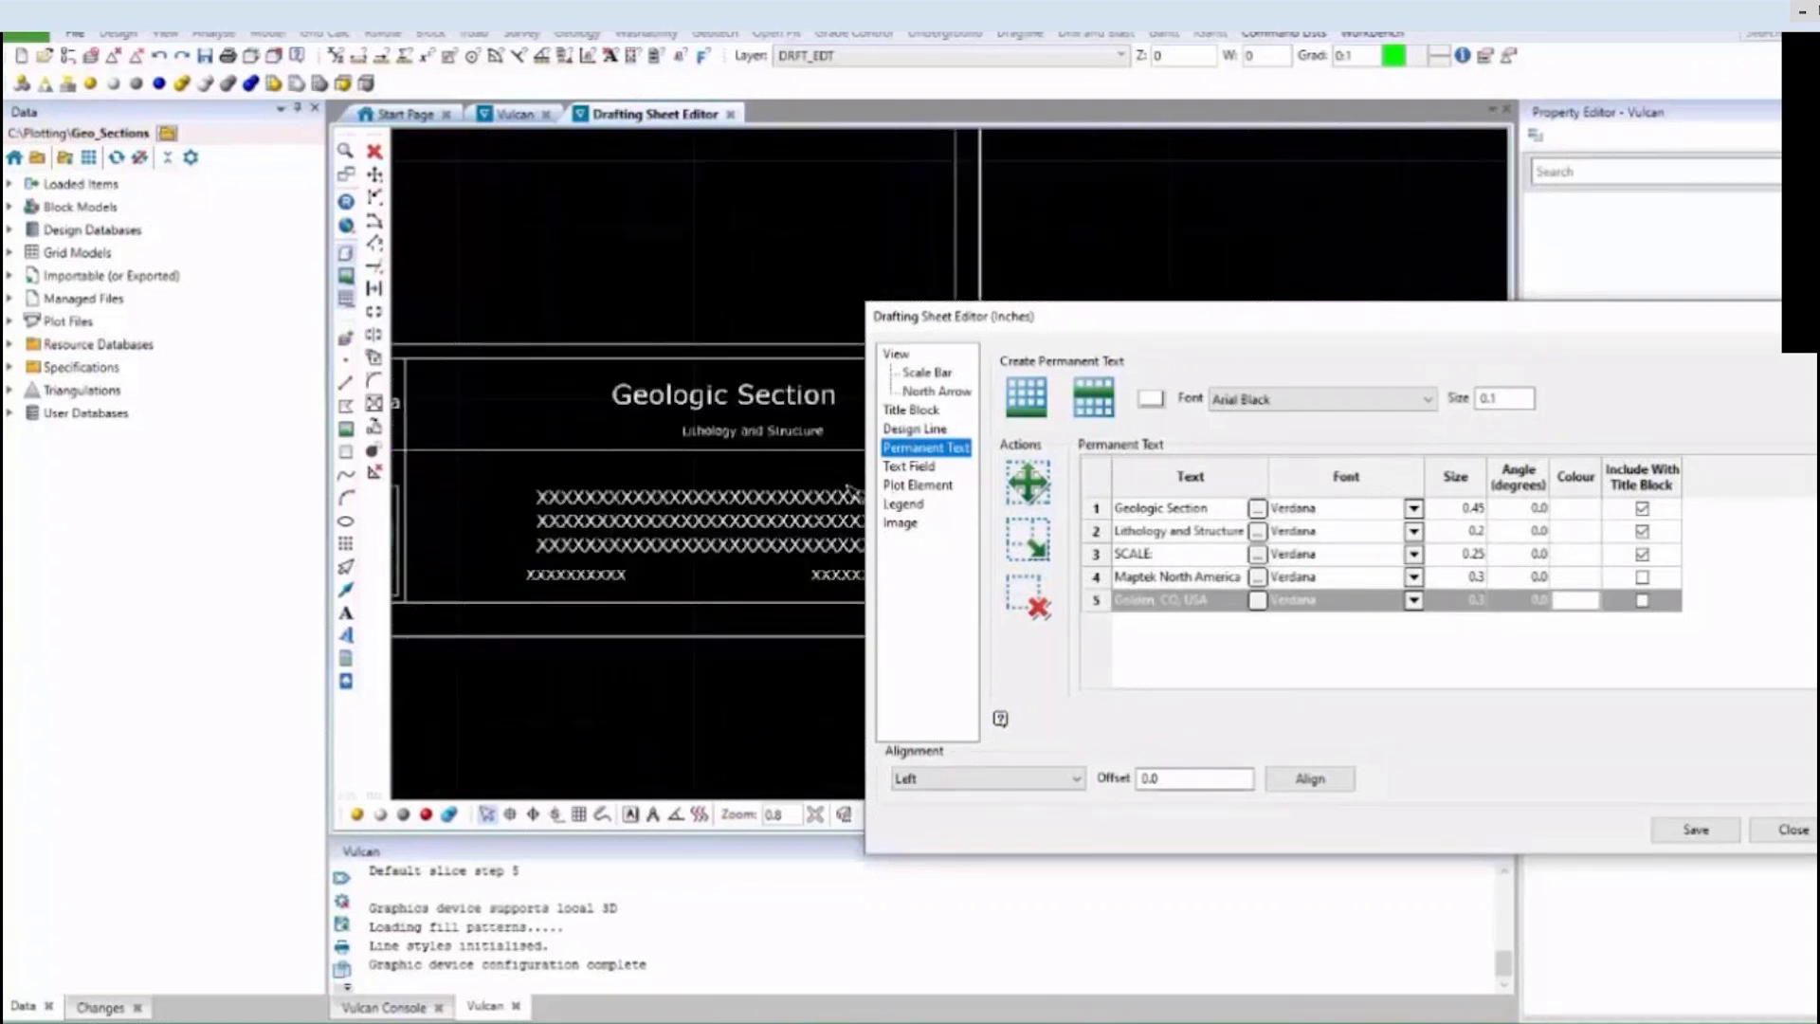
pyautogui.click(908, 465)
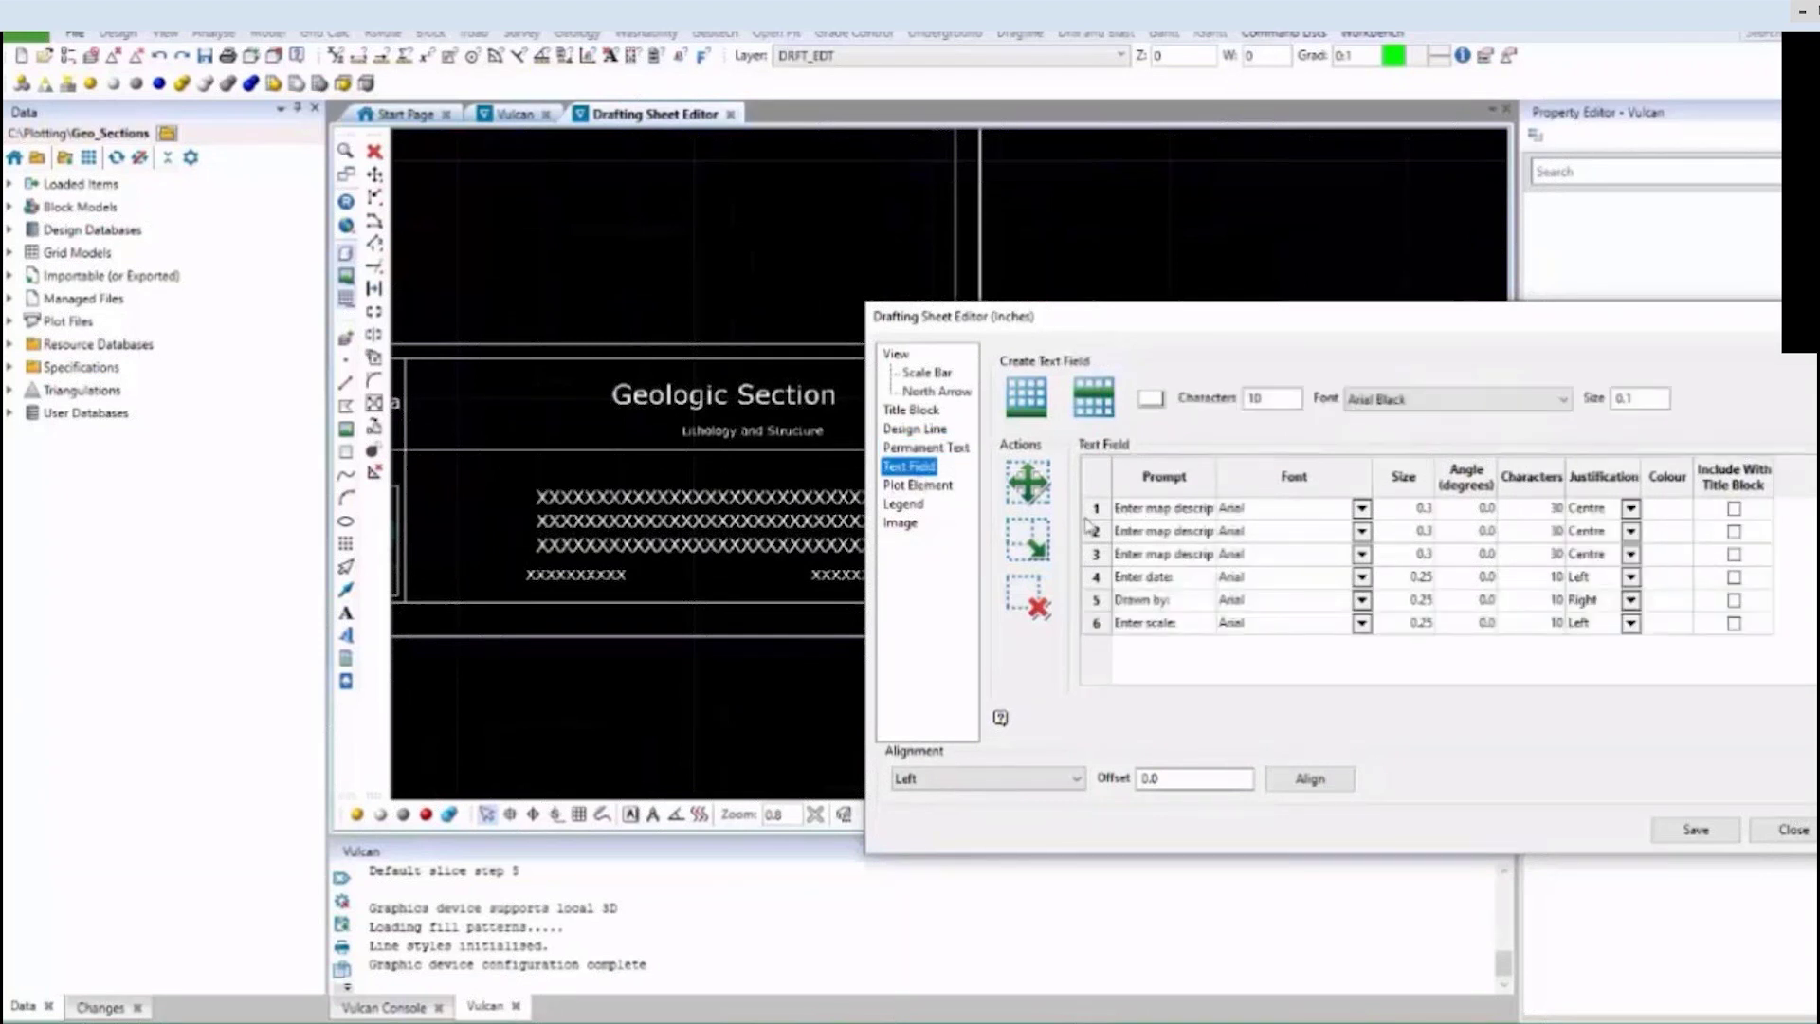
pyautogui.click(1095, 511)
pyautogui.moveTo(1217, 478); pyautogui.dragTo(1260, 478)
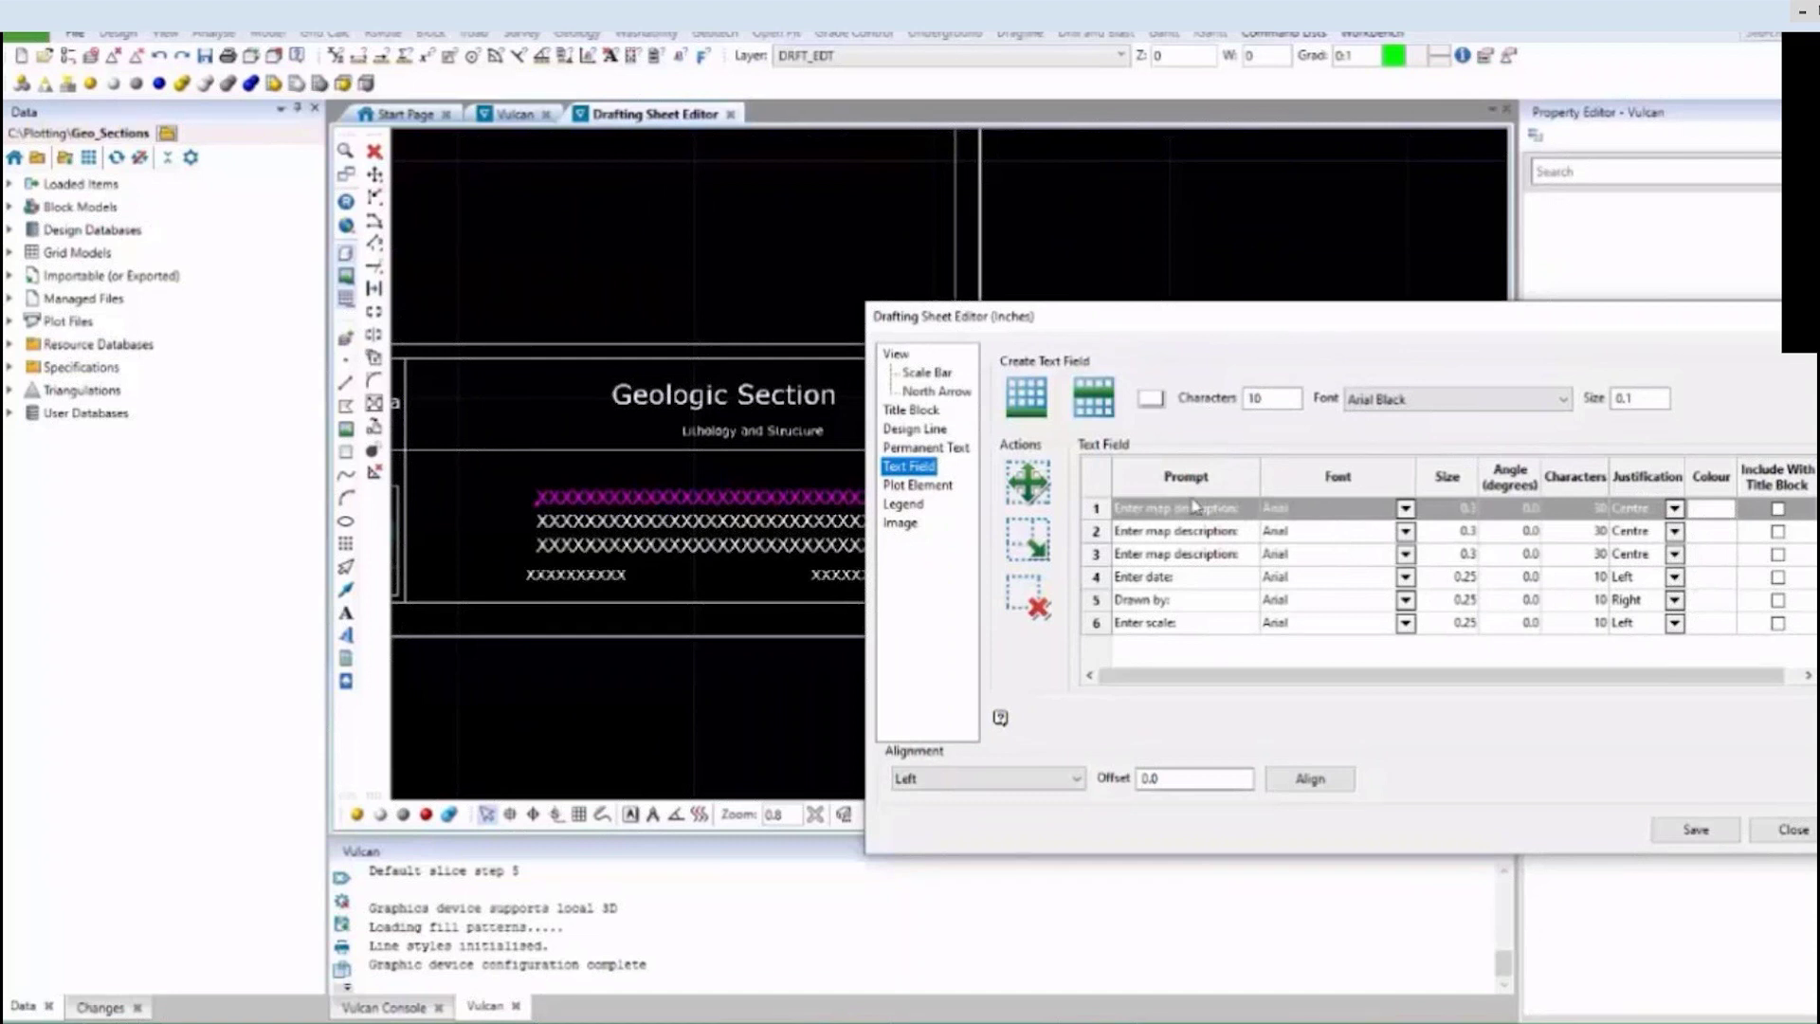
# Review the plot element and legend settings, highlighting the dynamic legend's box on the sheet.
pyautogui.click(934, 489)
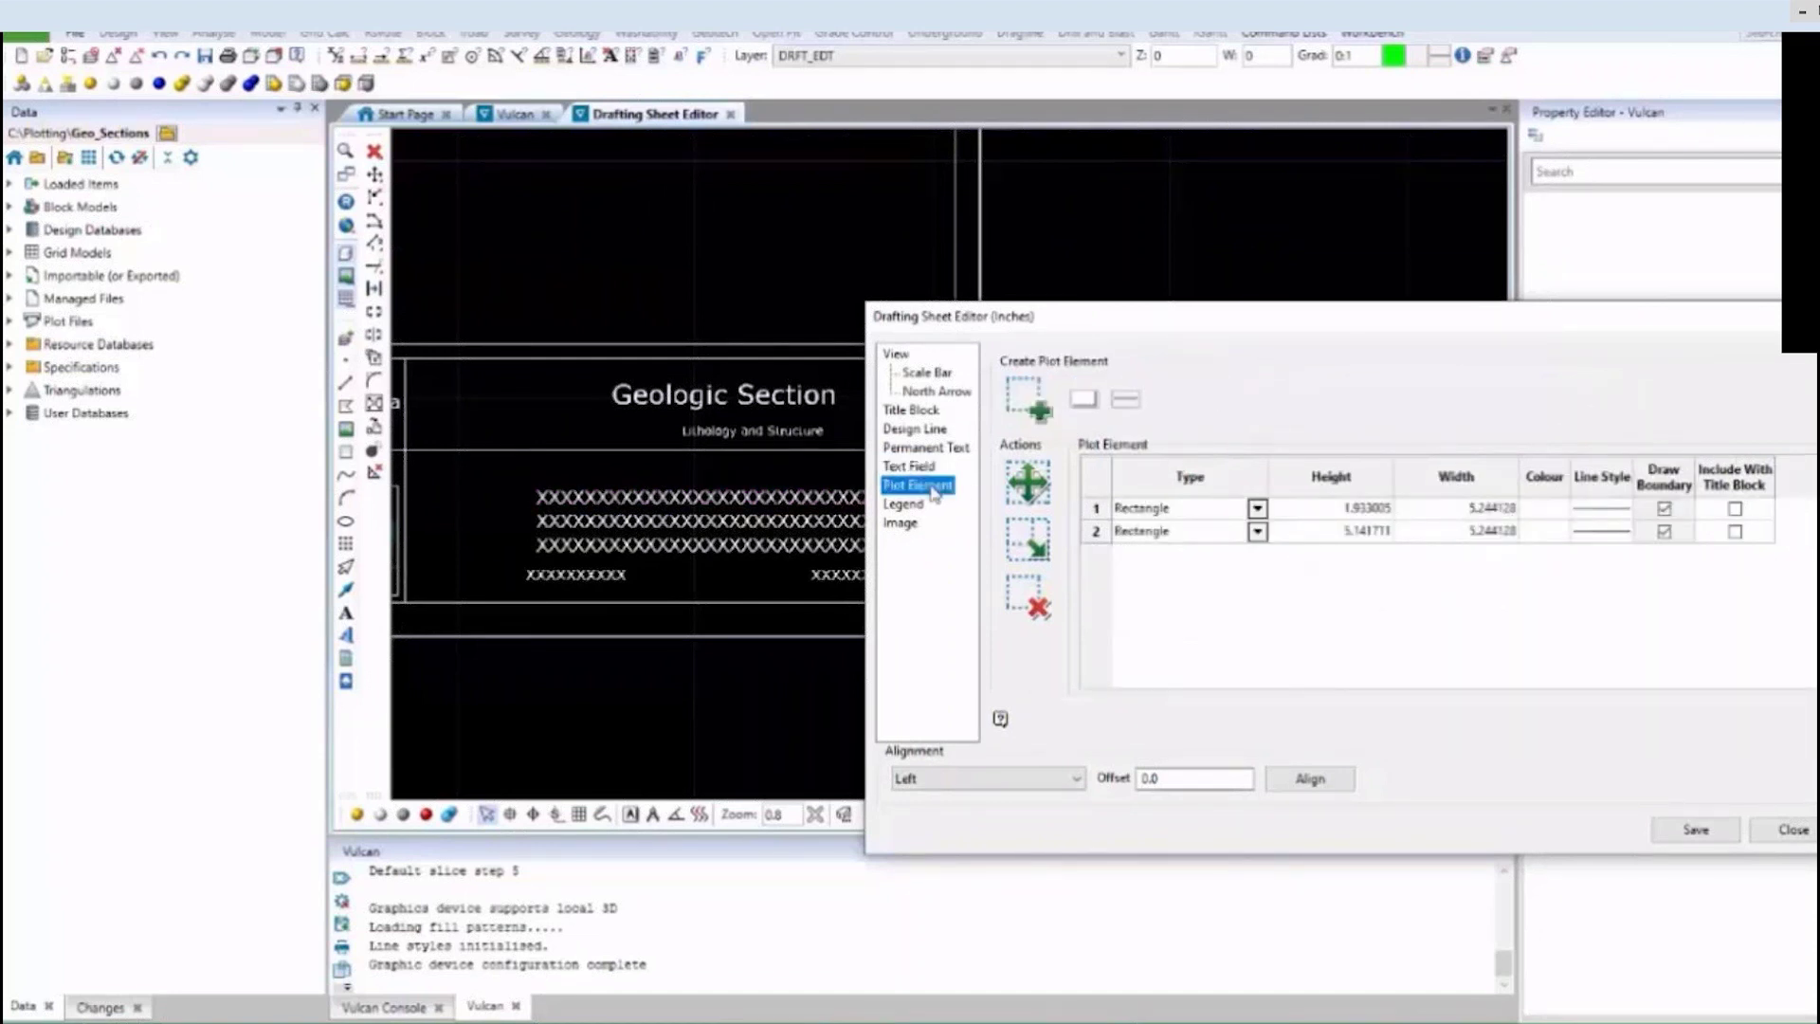
pyautogui.click(903, 503)
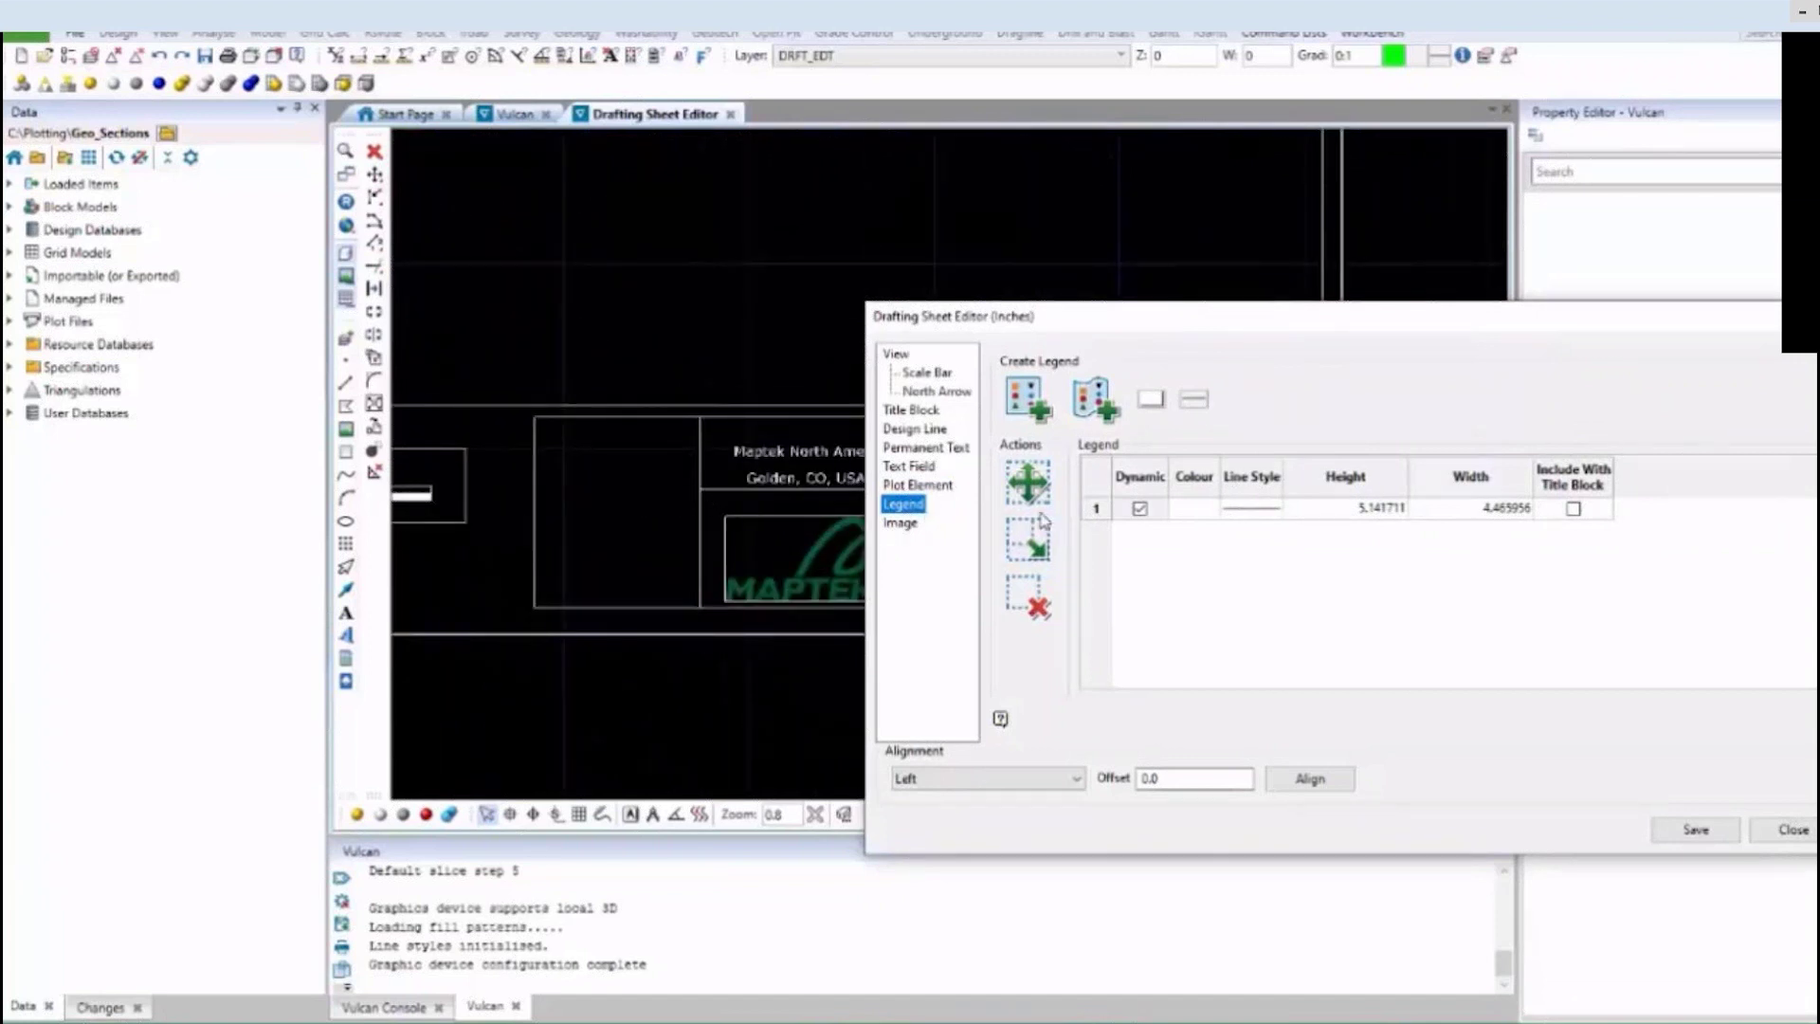
pyautogui.click(1100, 510)
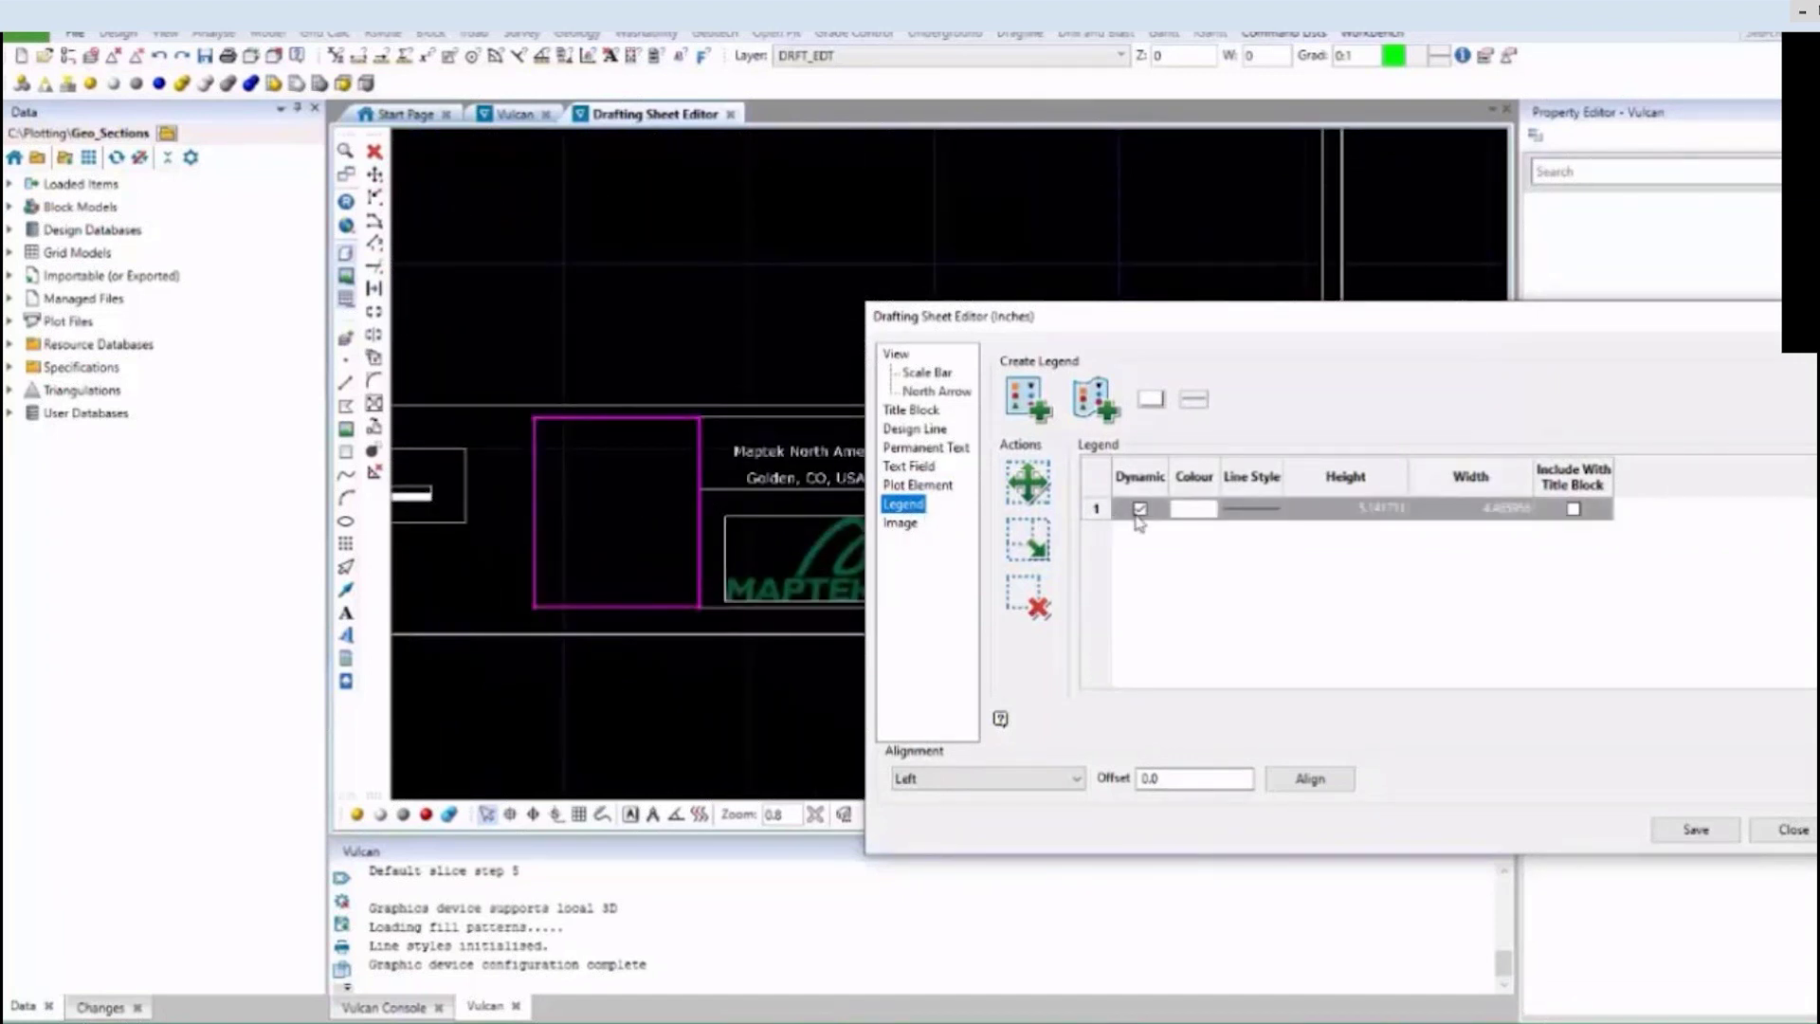
# Create a static legend inside the main view box using scheme type BLOCK, colour legend GOLD and font Arial Black.
pyautogui.click(1031, 403)
pyautogui.scroll(-2, 1023, 398)
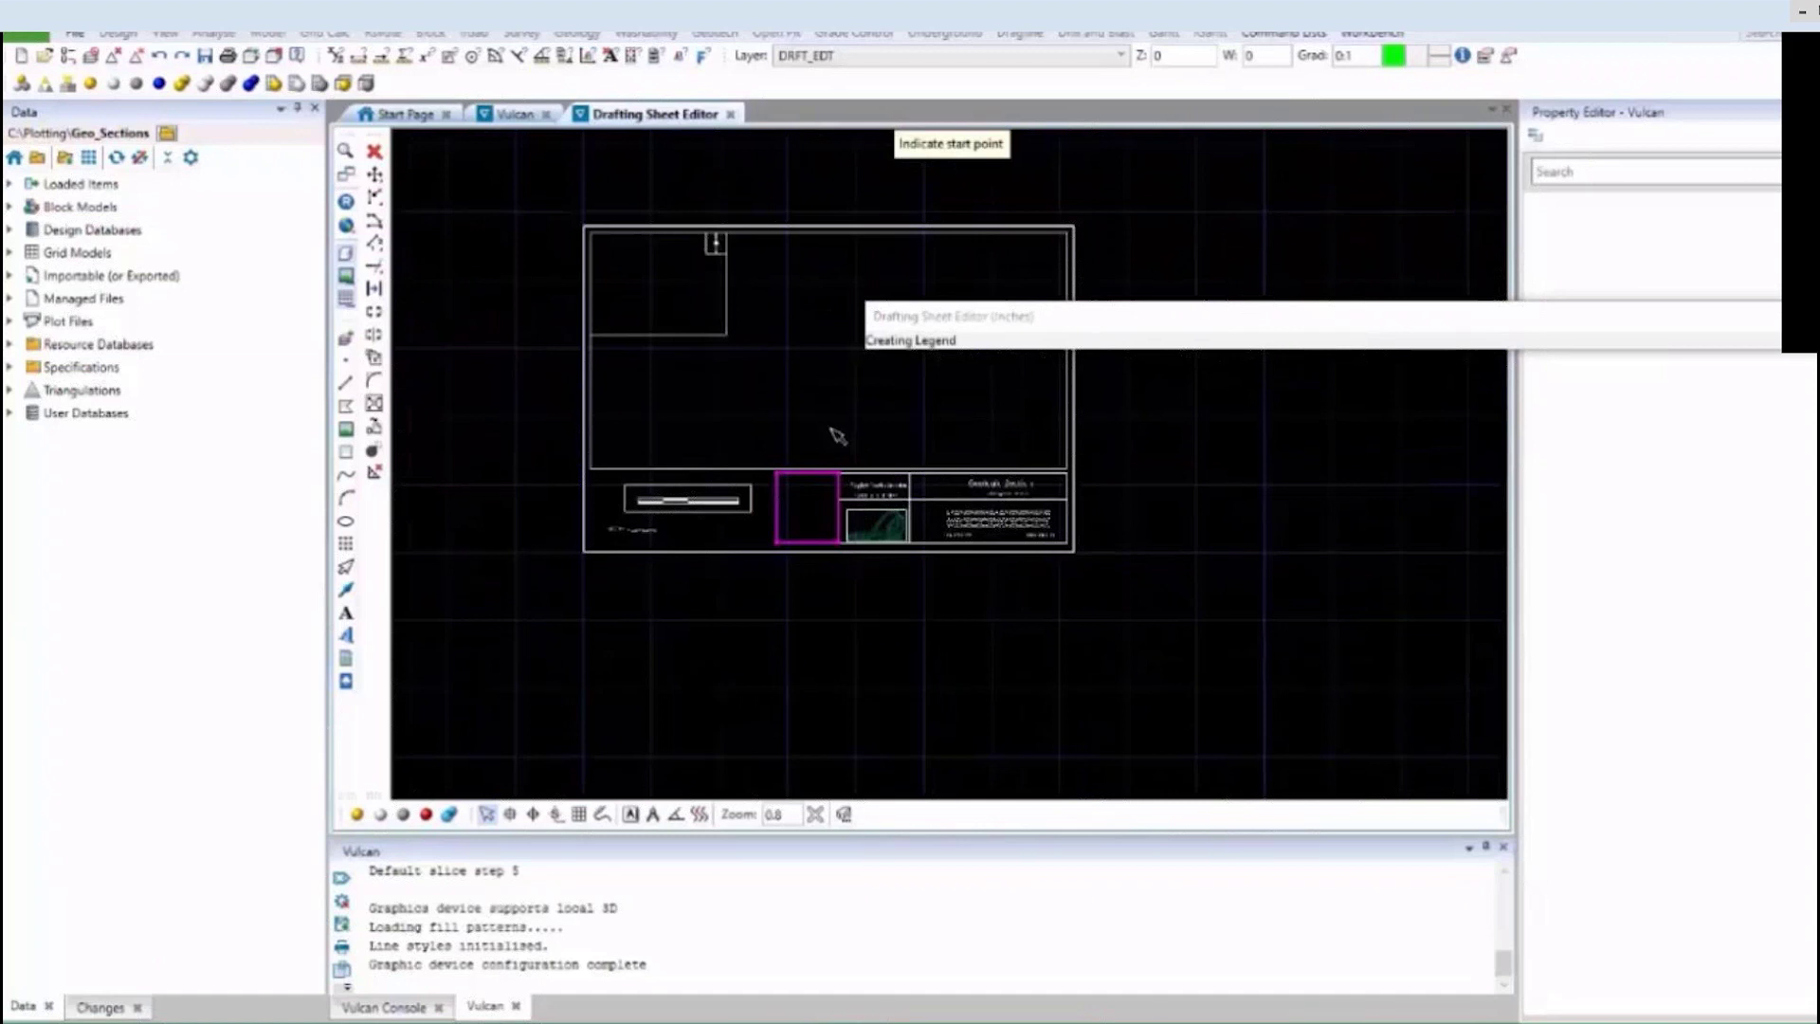
pyautogui.click(817, 362)
pyautogui.click(815, 444)
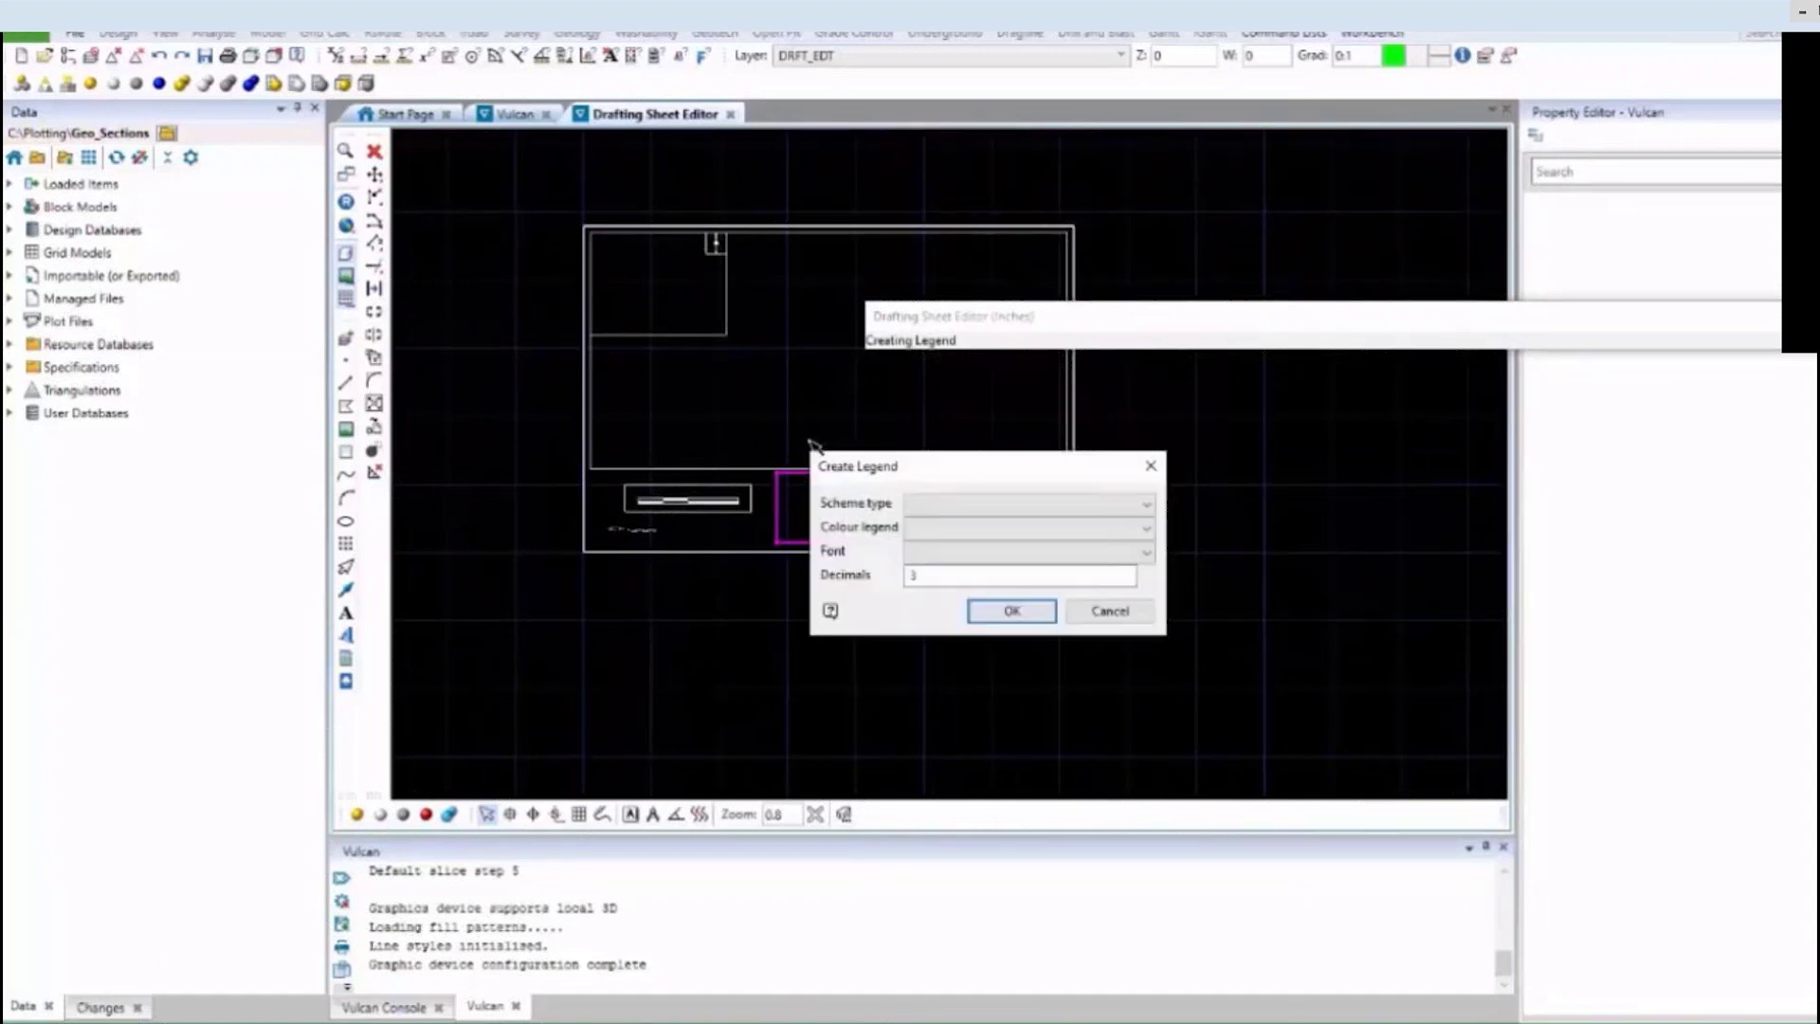
pyautogui.click(918, 507)
pyautogui.click(943, 524)
pyautogui.click(988, 530)
pyautogui.click(990, 542)
pyautogui.click(990, 553)
pyautogui.scroll(2, 990, 555)
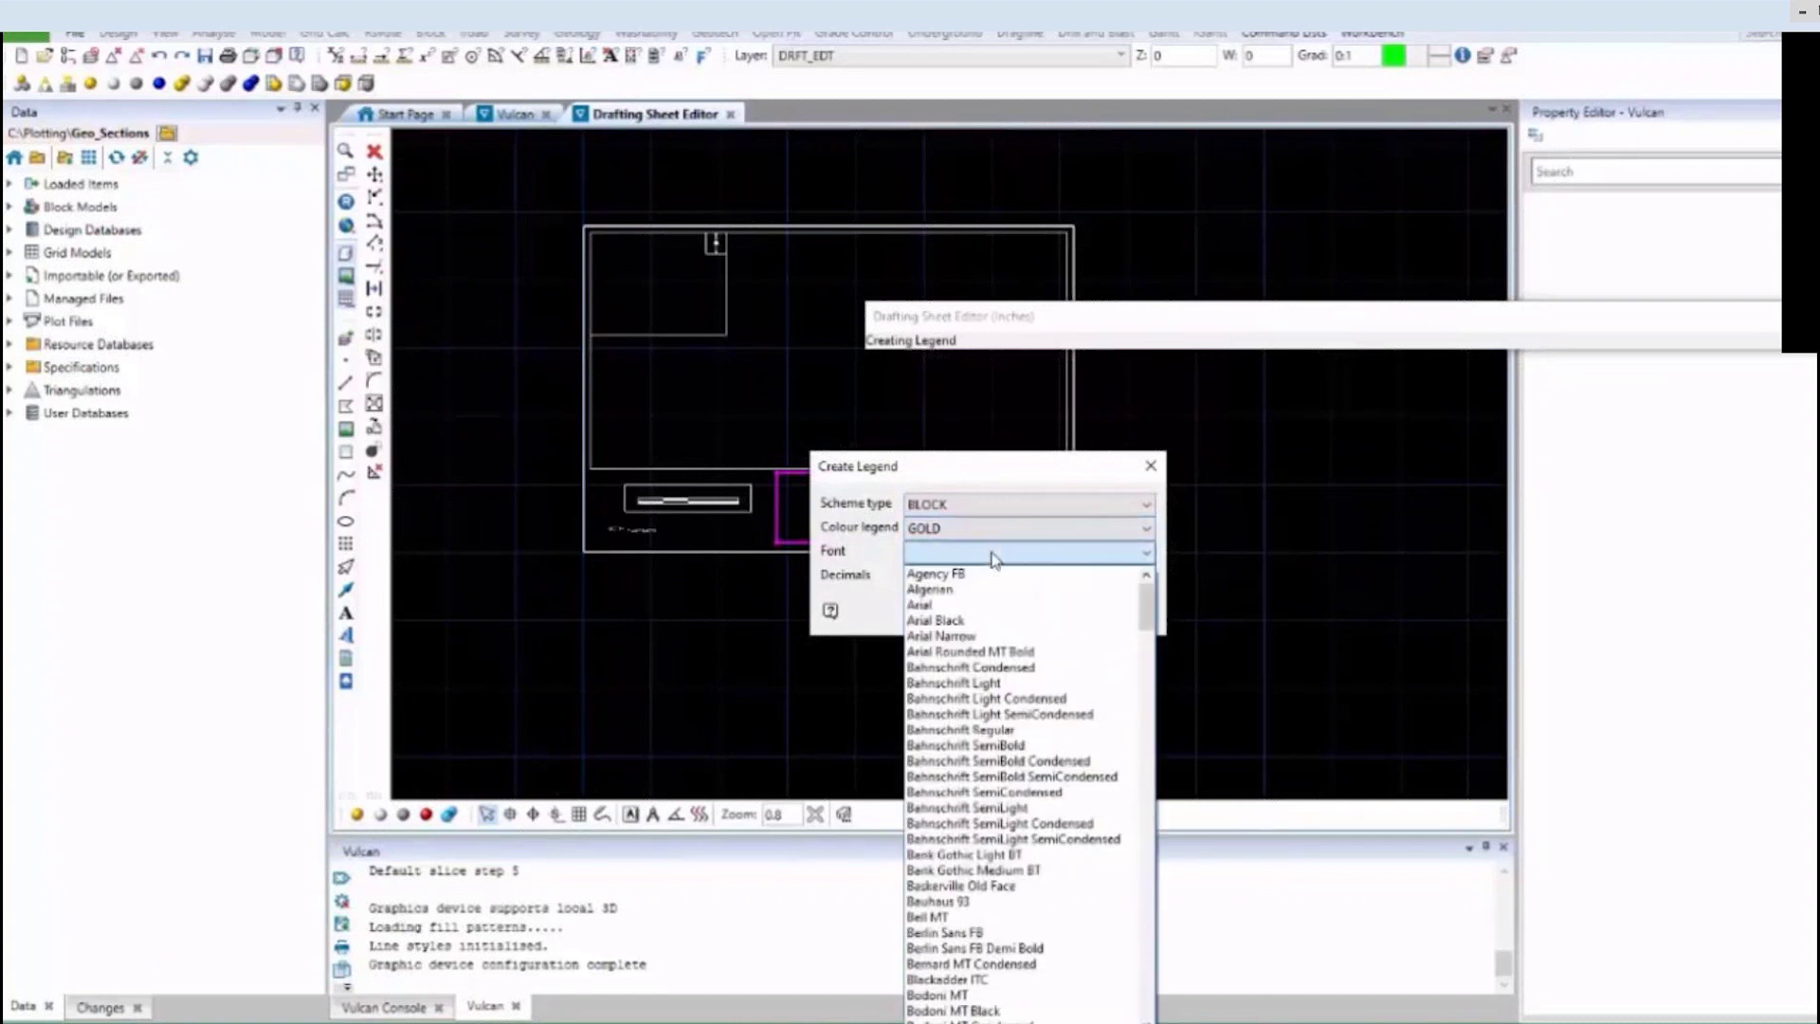
pyautogui.click(992, 621)
pyautogui.click(921, 576)
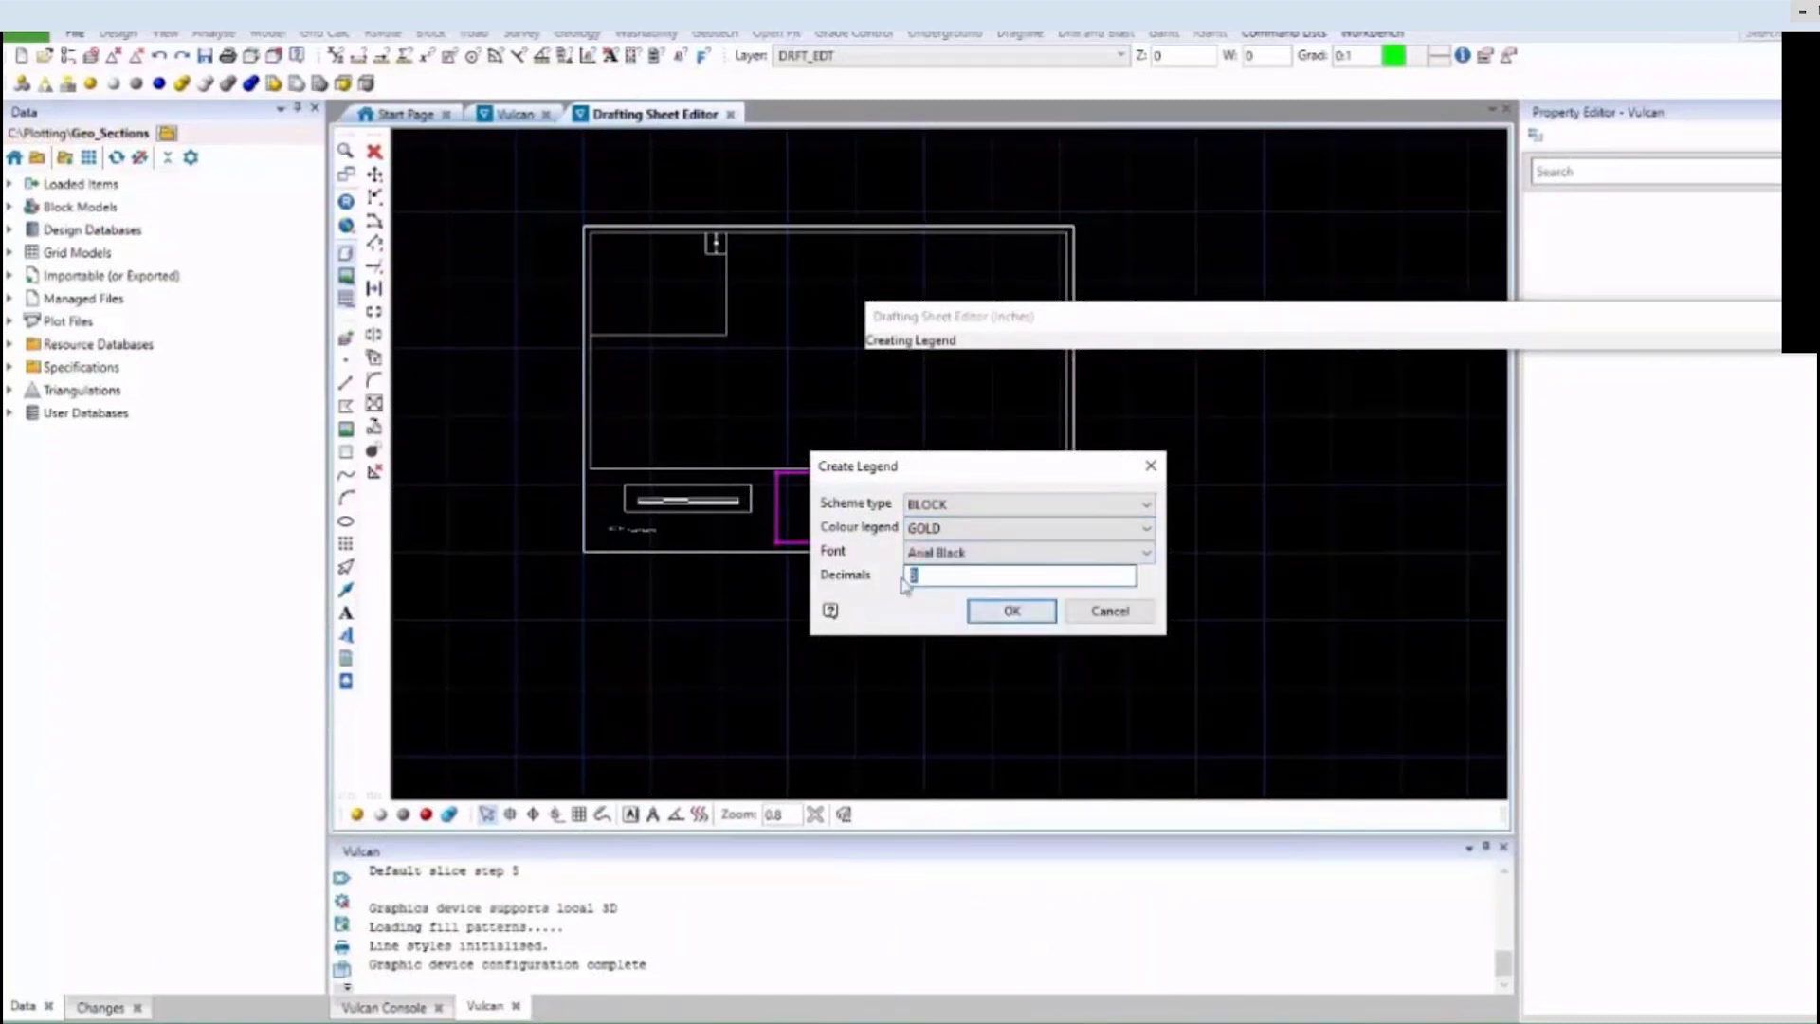
pyautogui.click(1011, 610)
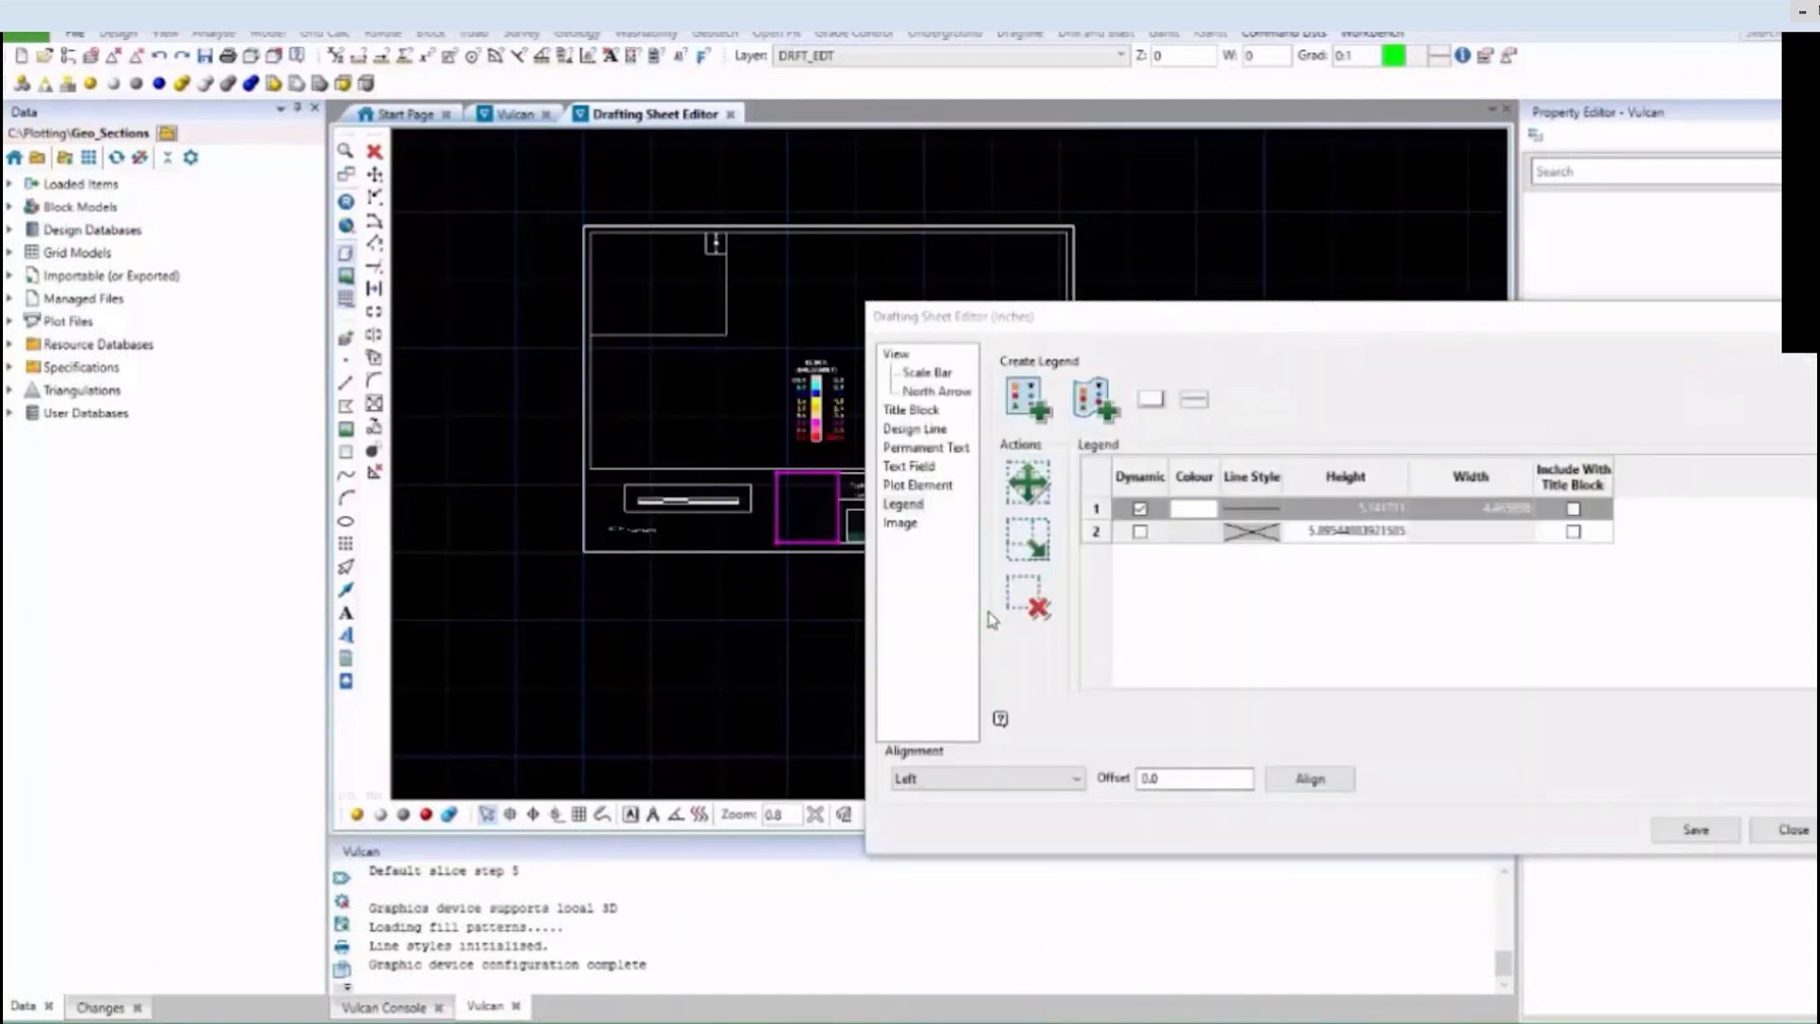
# Delete the static BLOCK legend from the sheet.
pyautogui.scroll(5, 858, 393)
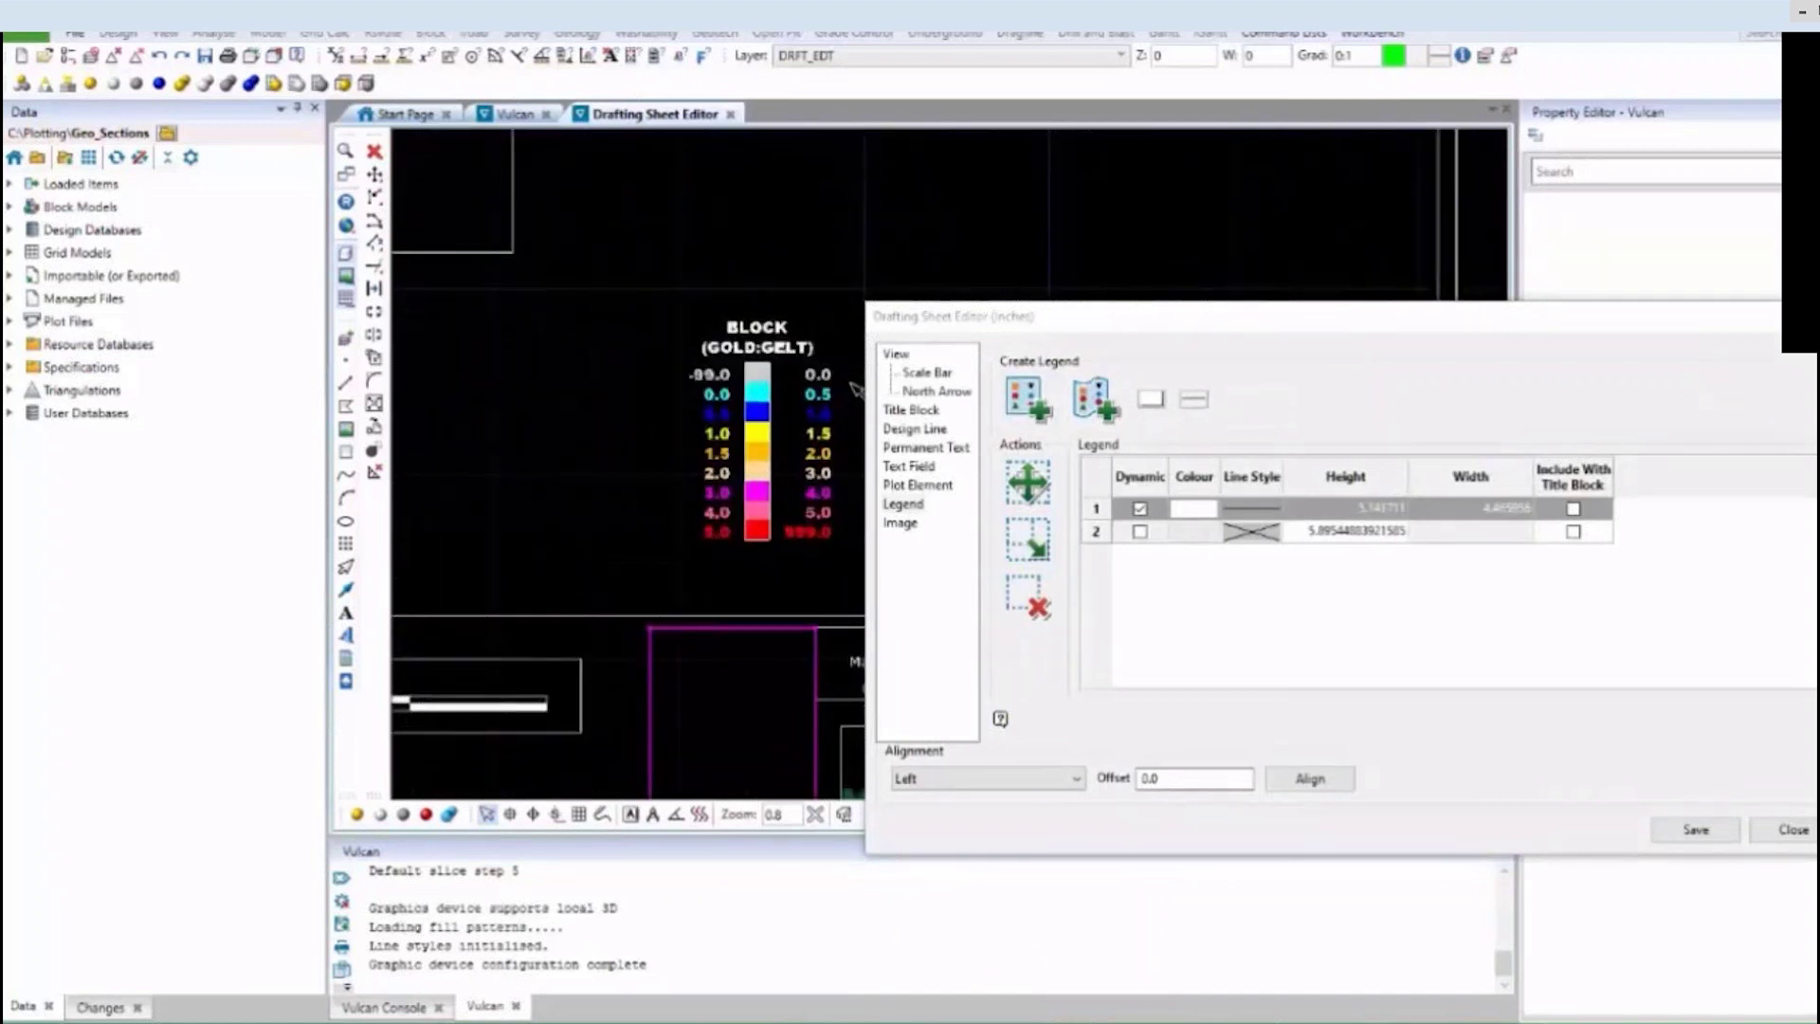
pyautogui.click(1094, 537)
pyautogui.click(1023, 614)
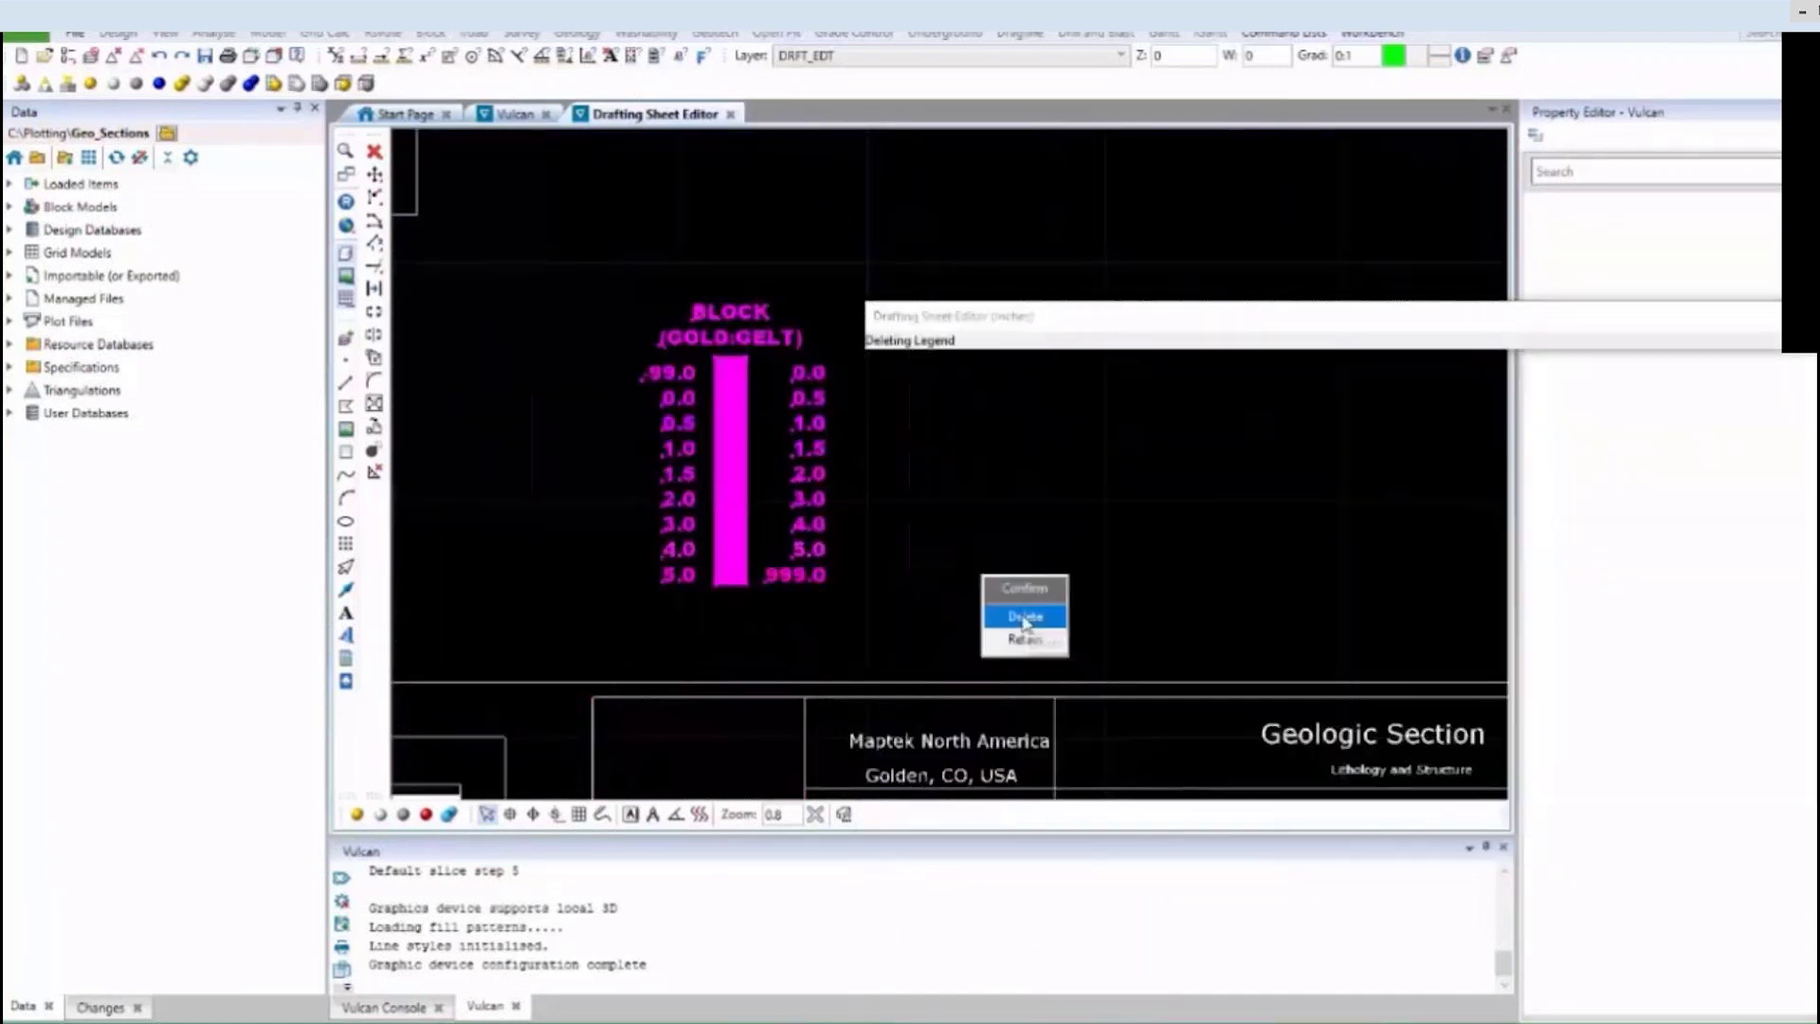
pyautogui.click(1024, 616)
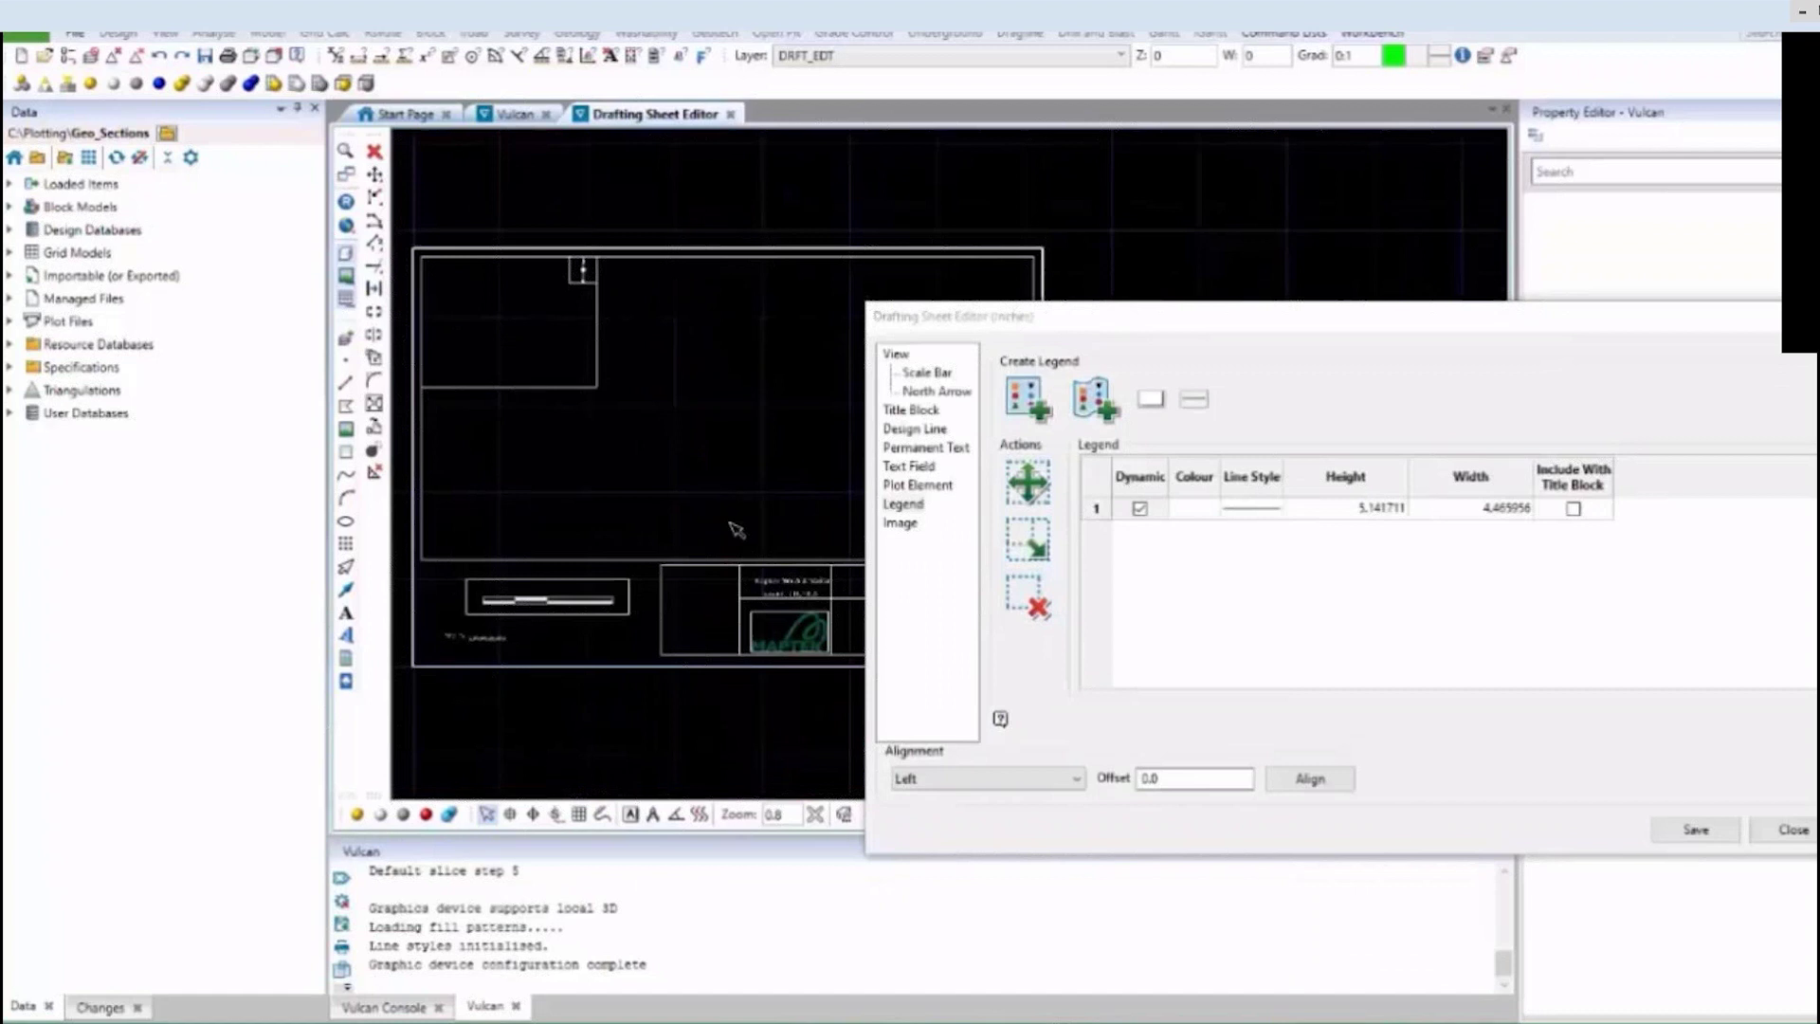
# Replace the logo image with Maptek_Mono_small.jpg from the VULCAN_RESOURCES folder and inspect it on the sheet.
pyautogui.click(901, 523)
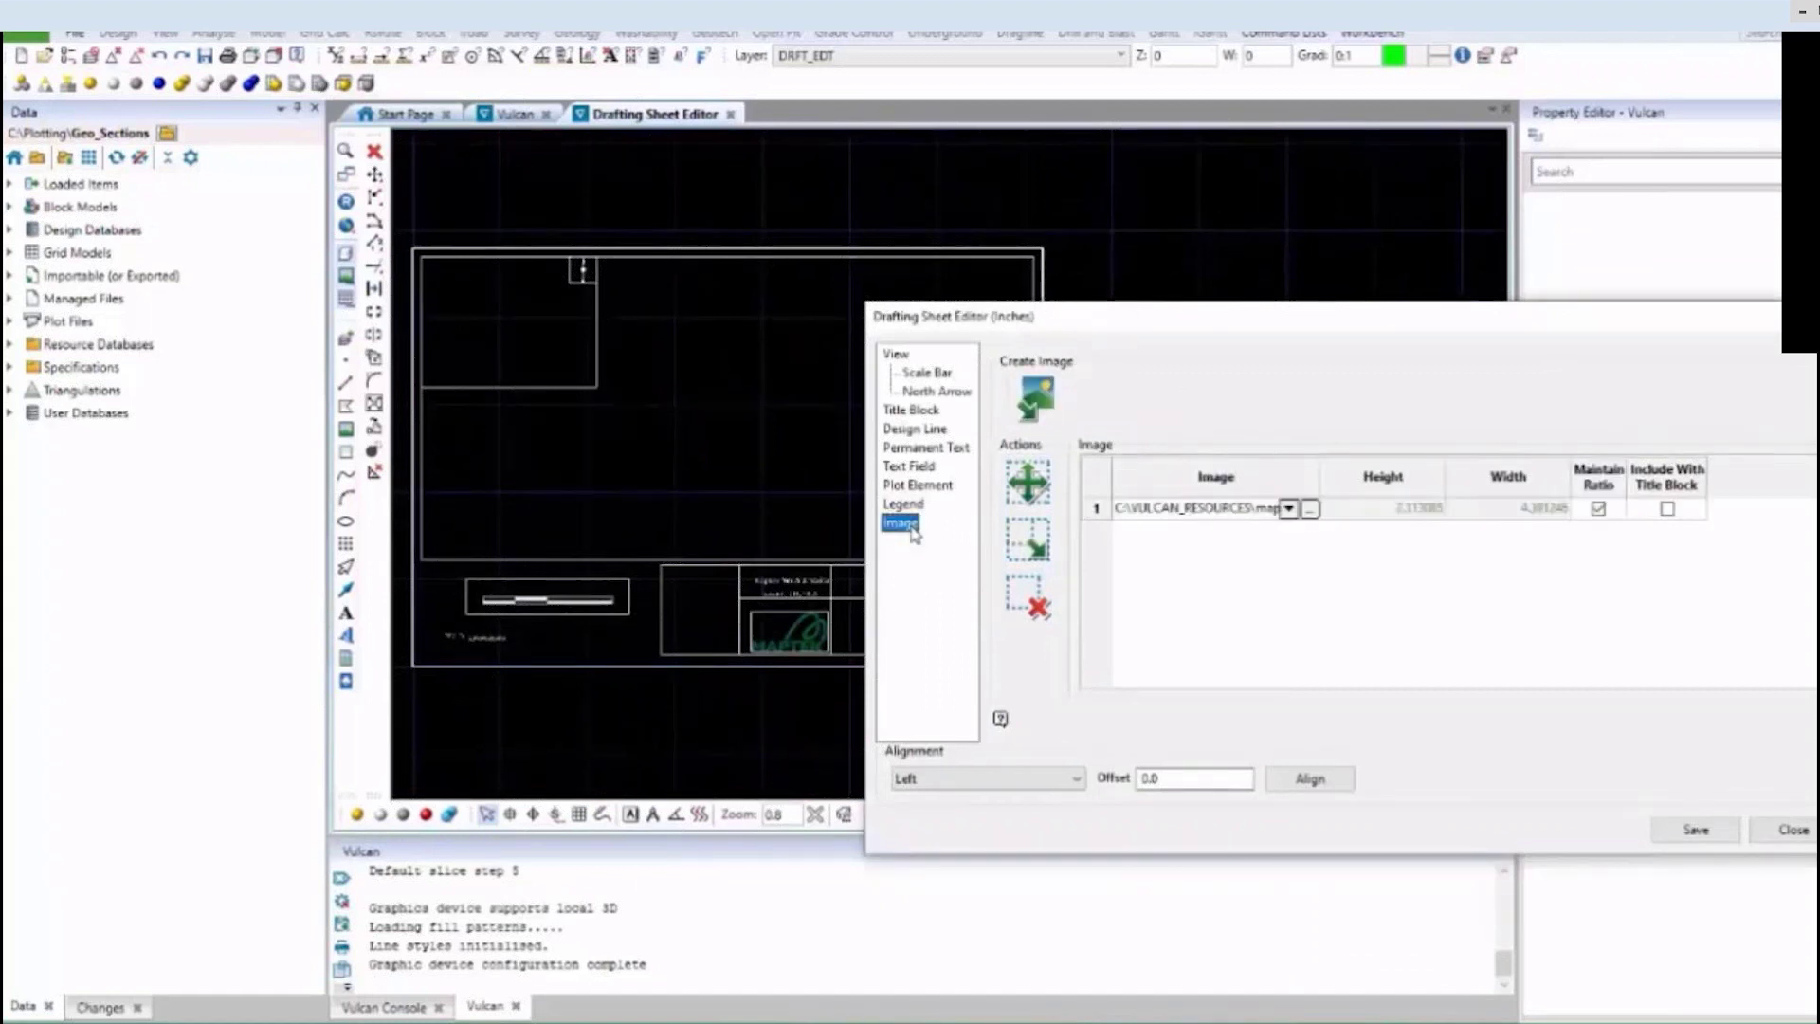
pyautogui.click(1204, 510)
pyautogui.click(1094, 512)
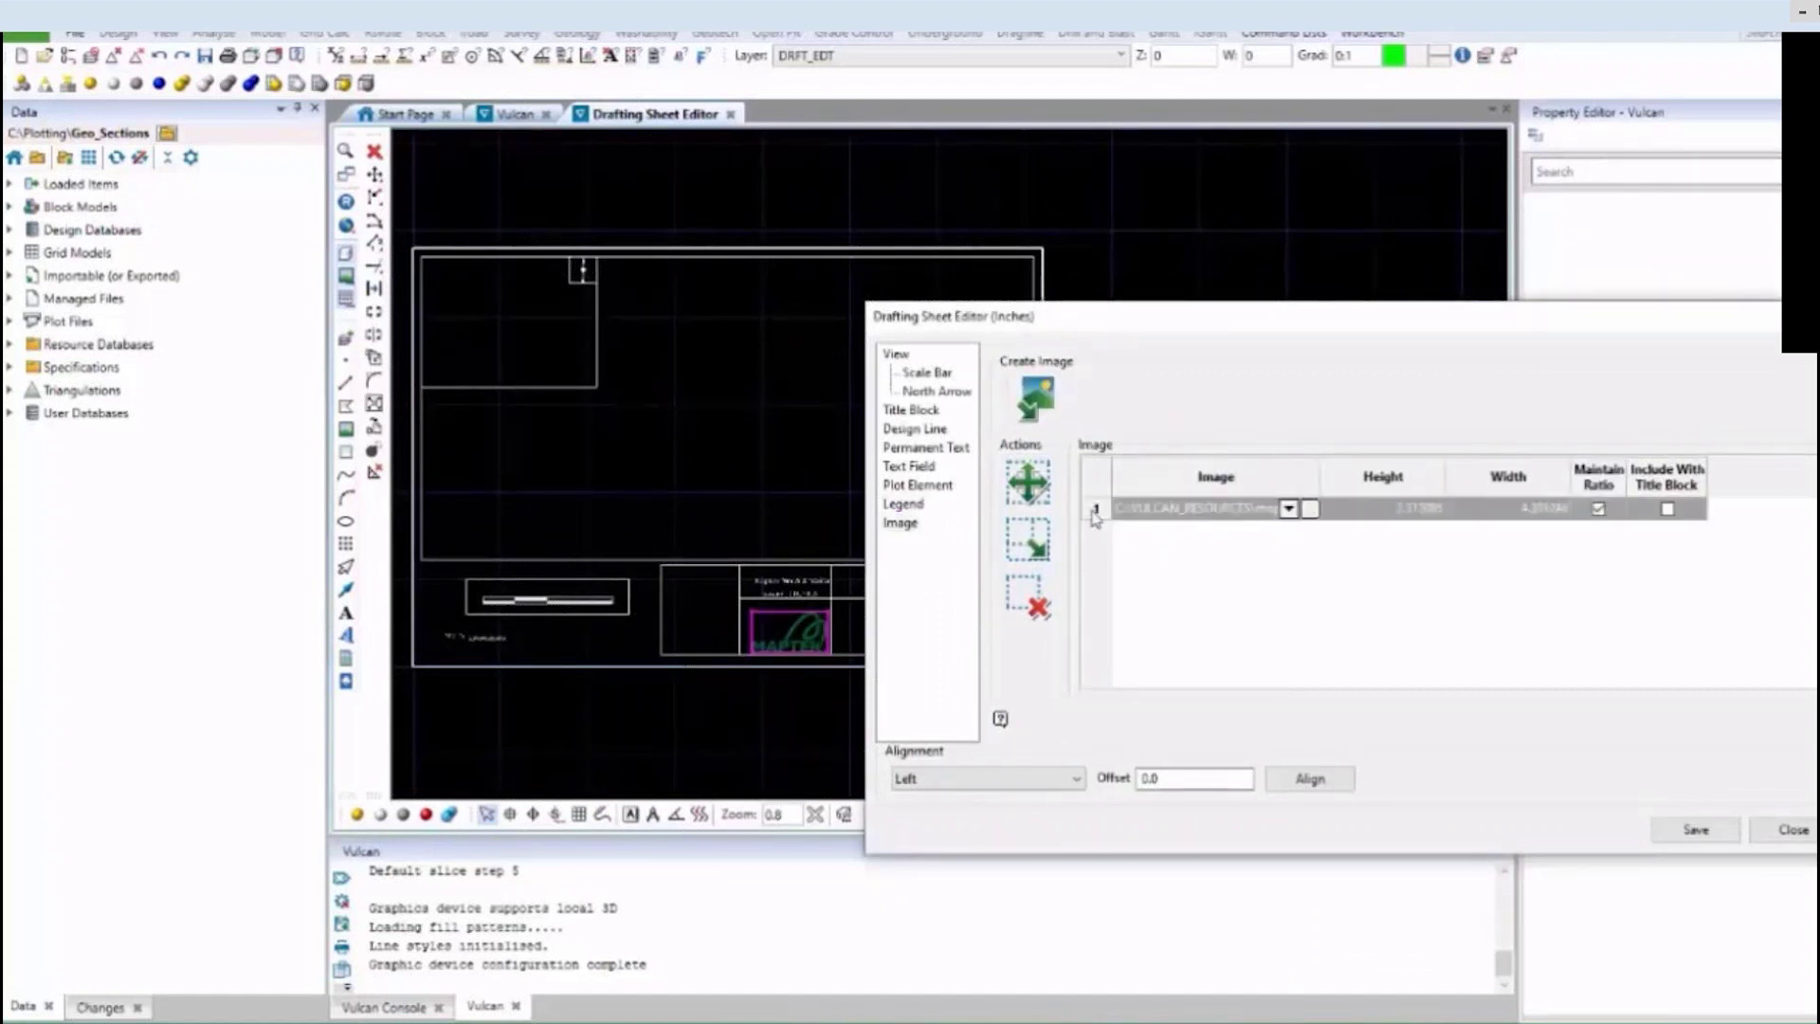
pyautogui.click(1310, 509)
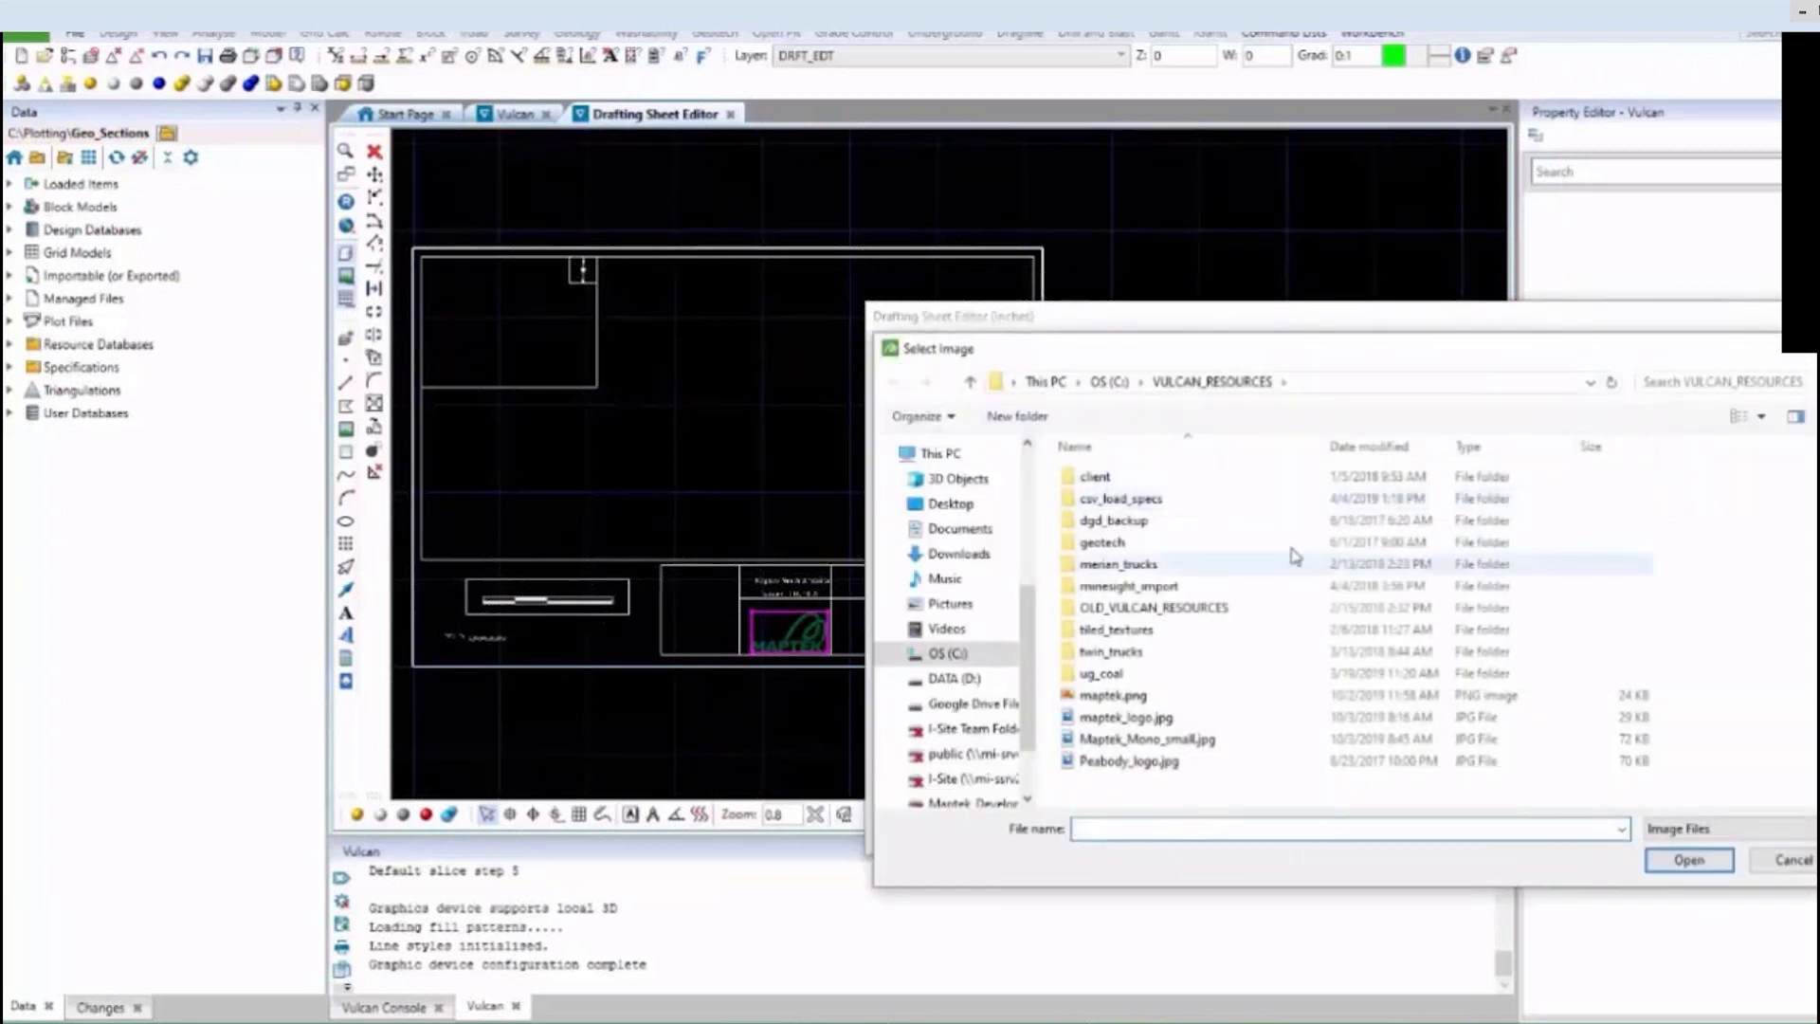
pyautogui.click(1227, 741)
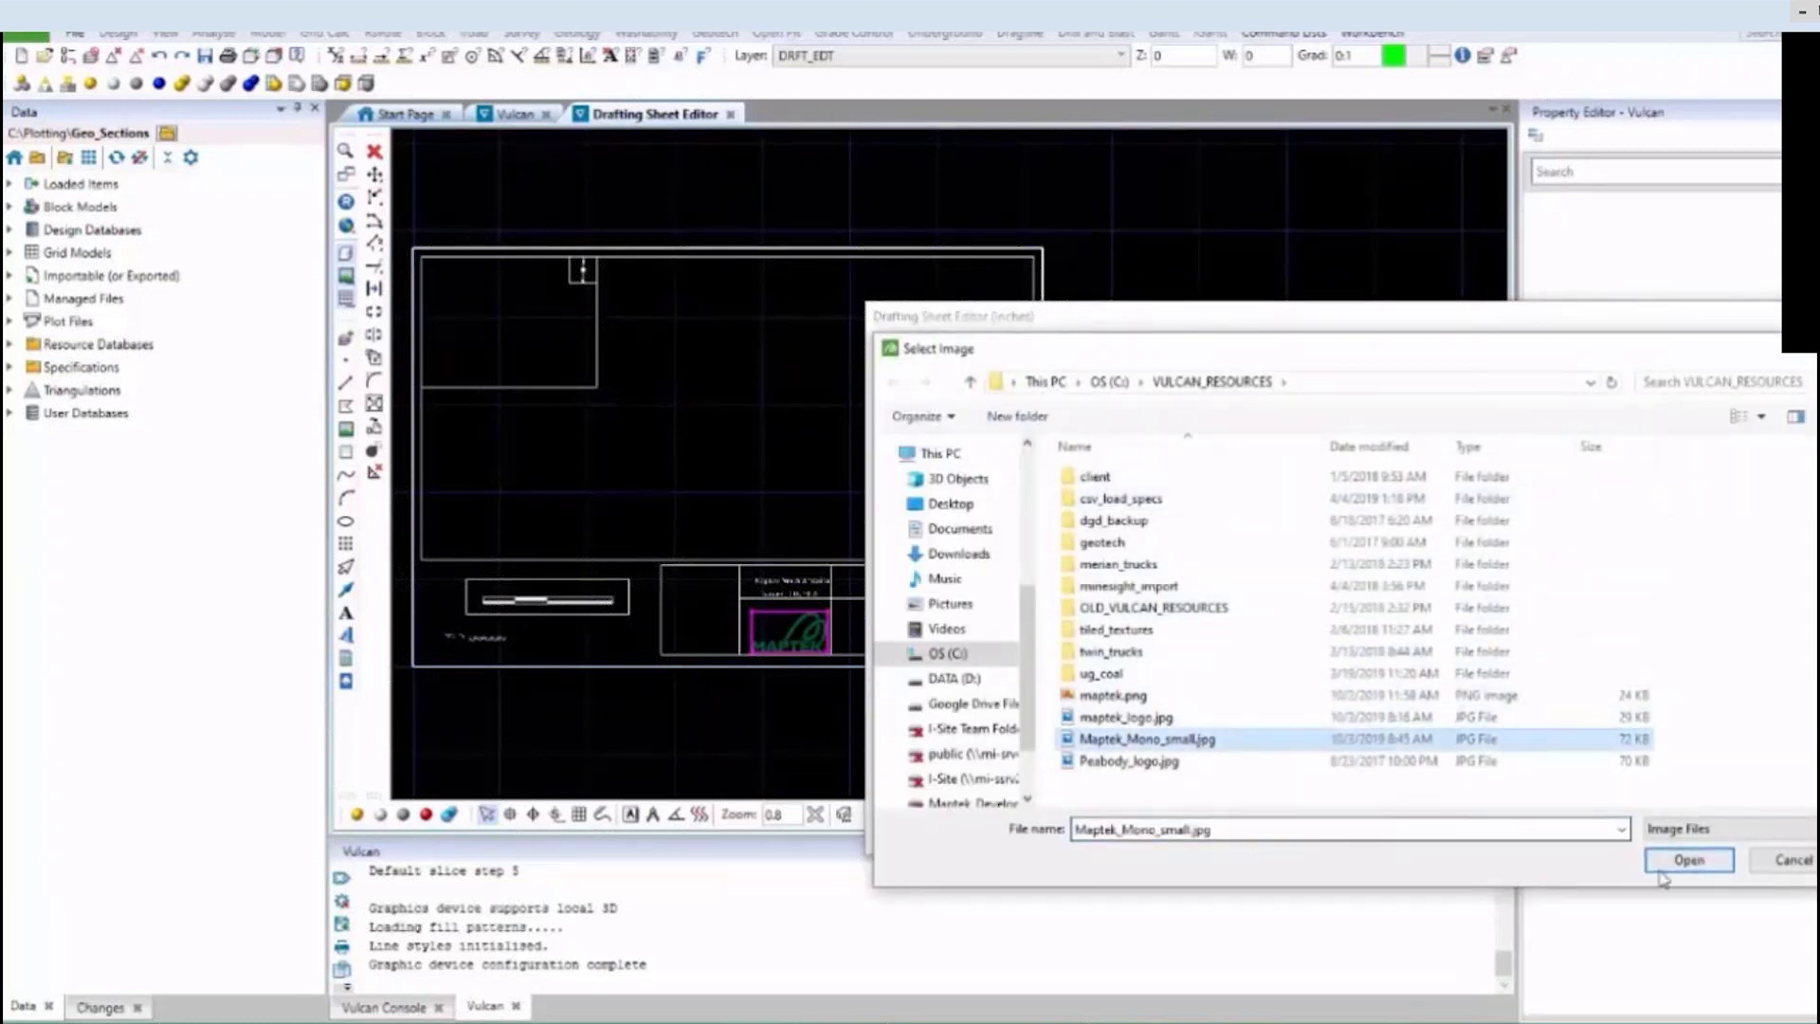
pyautogui.click(1683, 858)
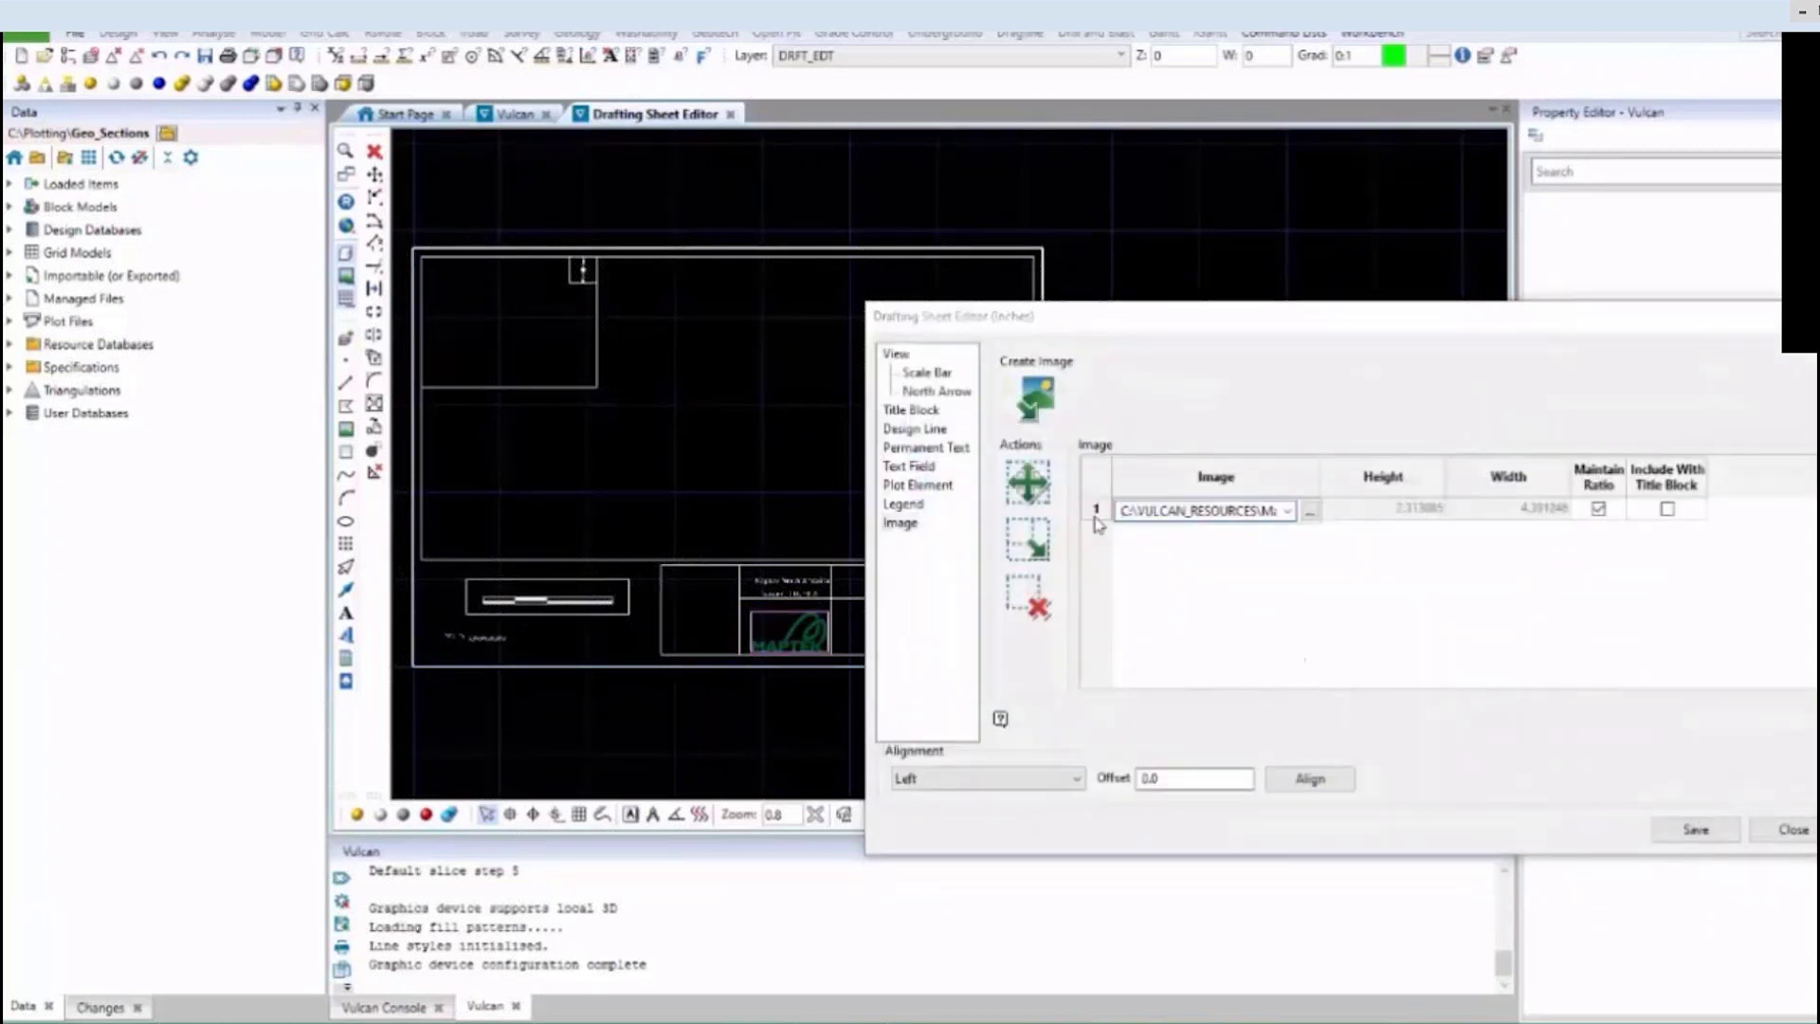
pyautogui.click(1097, 510)
pyautogui.scroll(3, 683, 588)
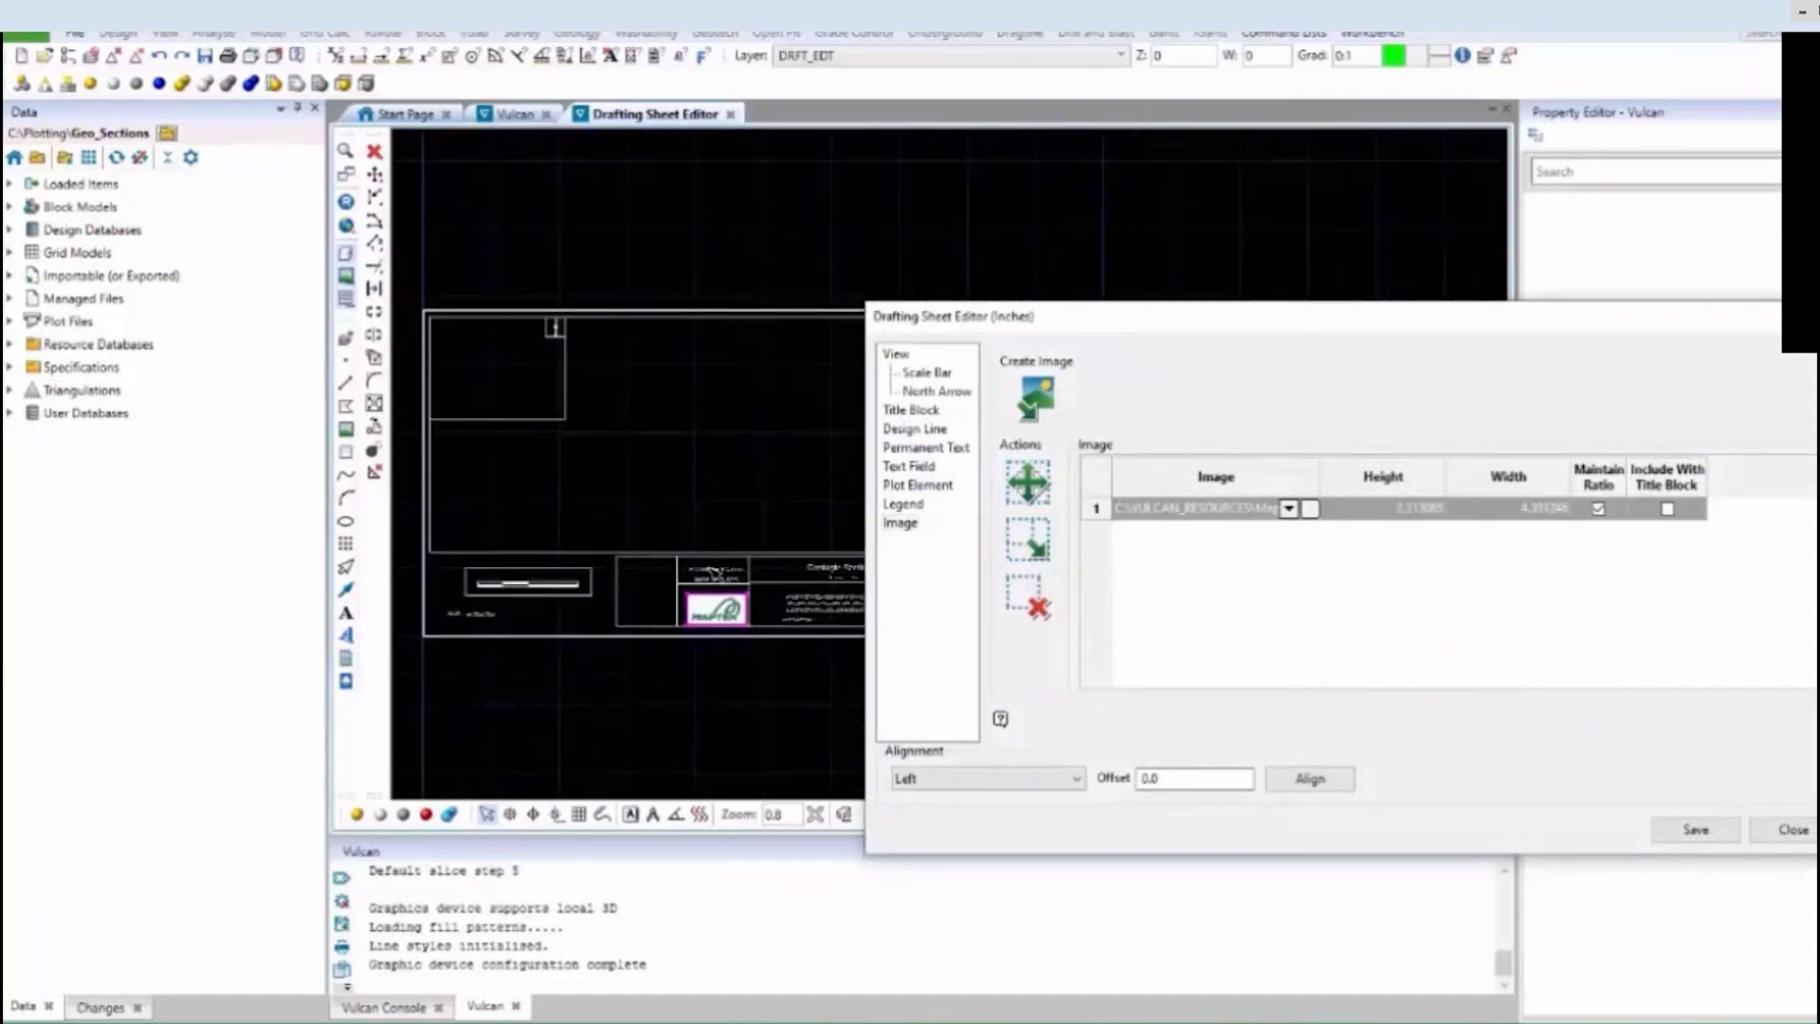
pyautogui.scroll(2, 738, 618)
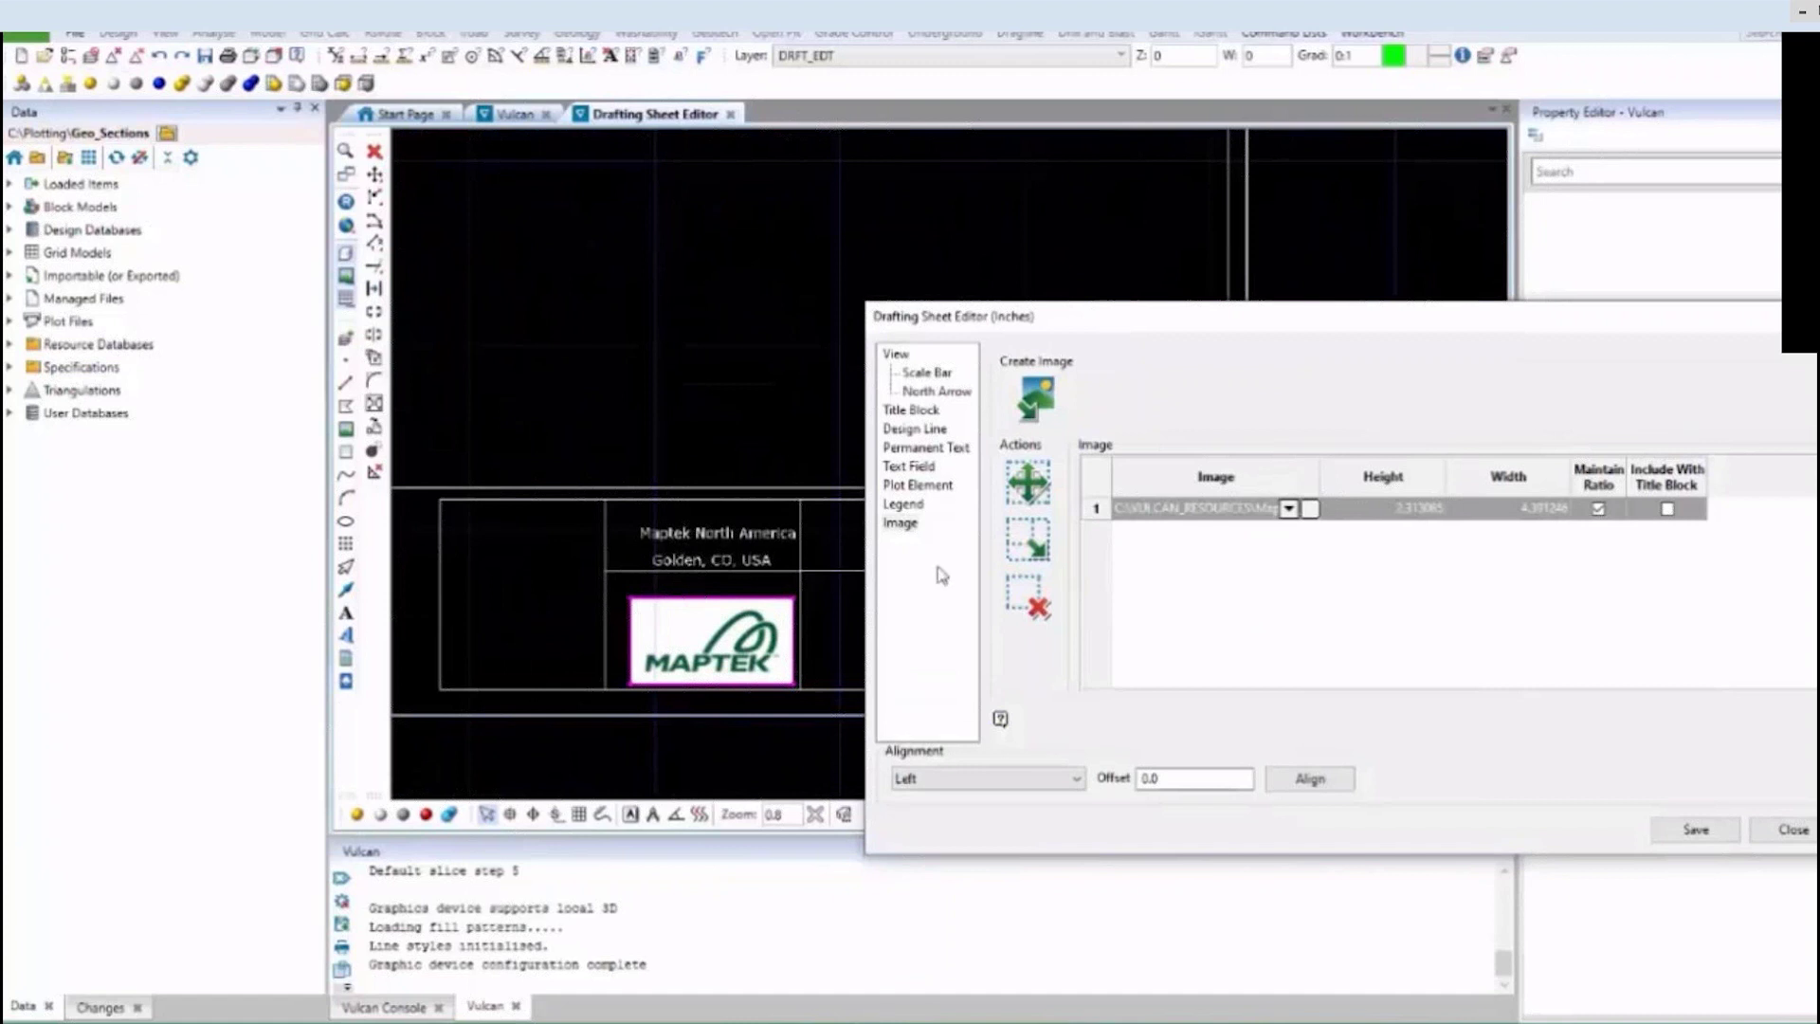
# Centre the logo vertically in its cell with Vertical Centre alignment, using the cell's vertical dividing line as the reference.
pyautogui.click(1077, 779)
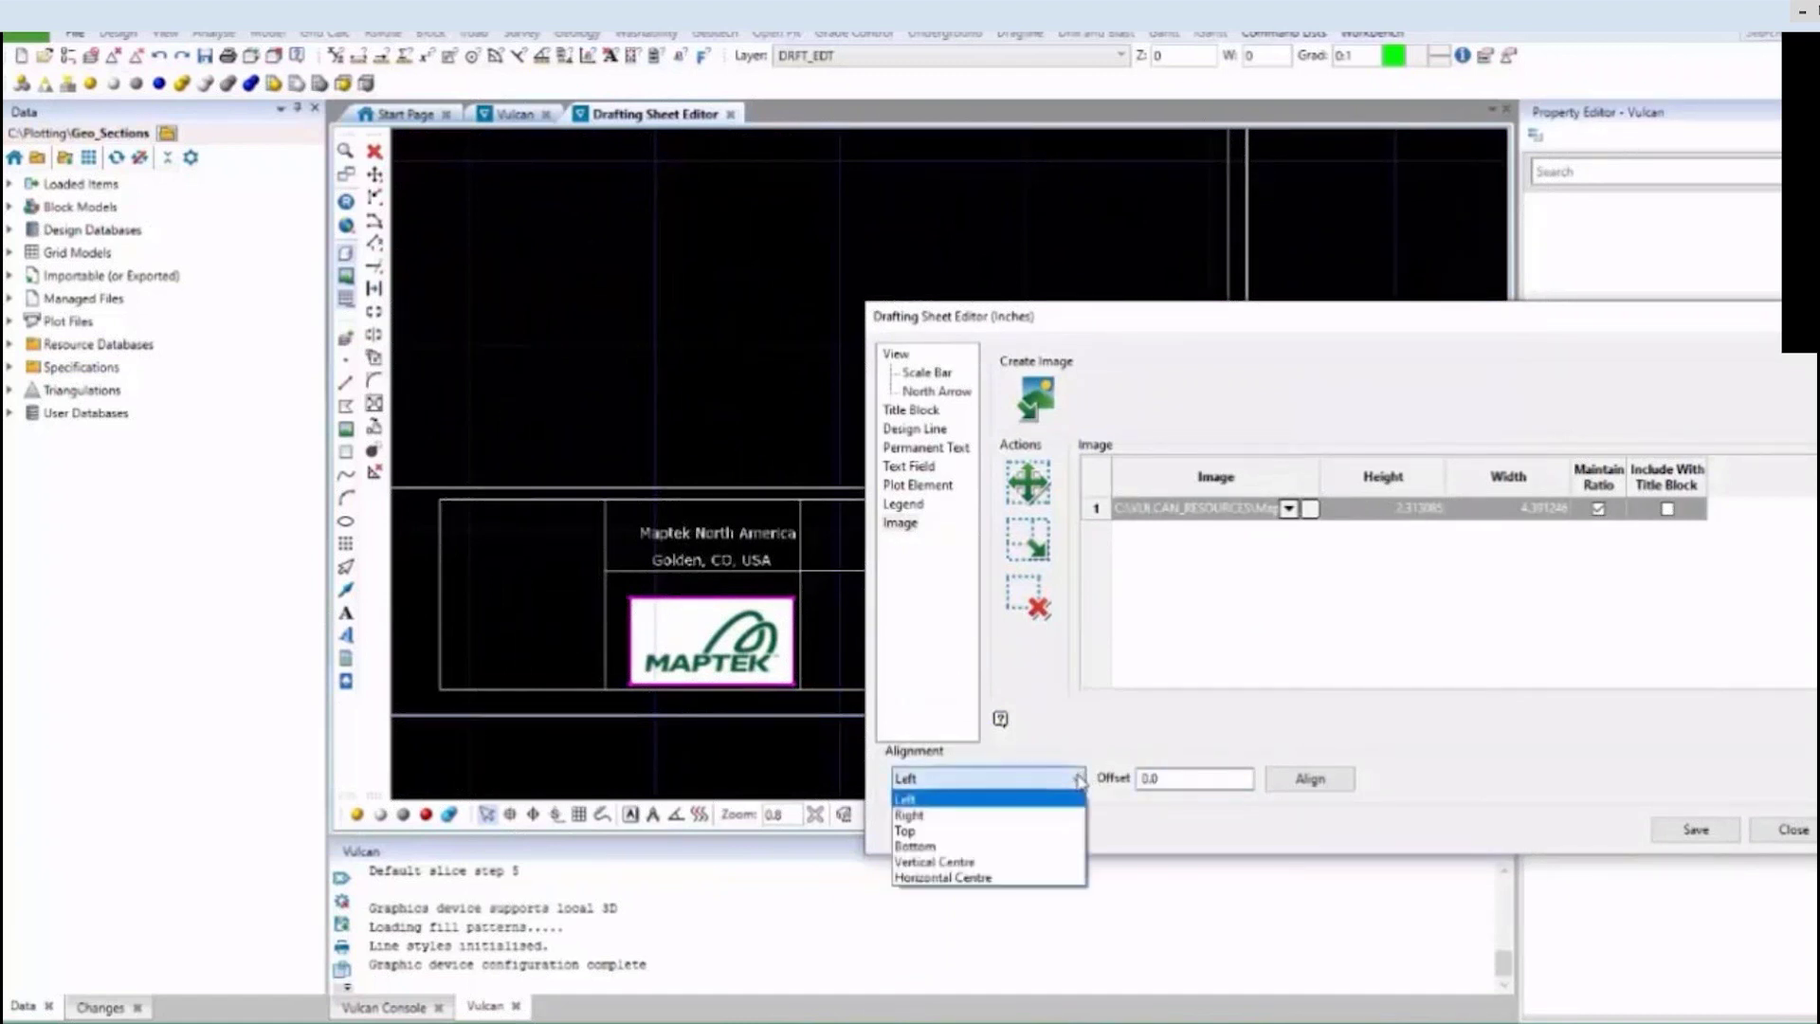
pyautogui.click(1043, 863)
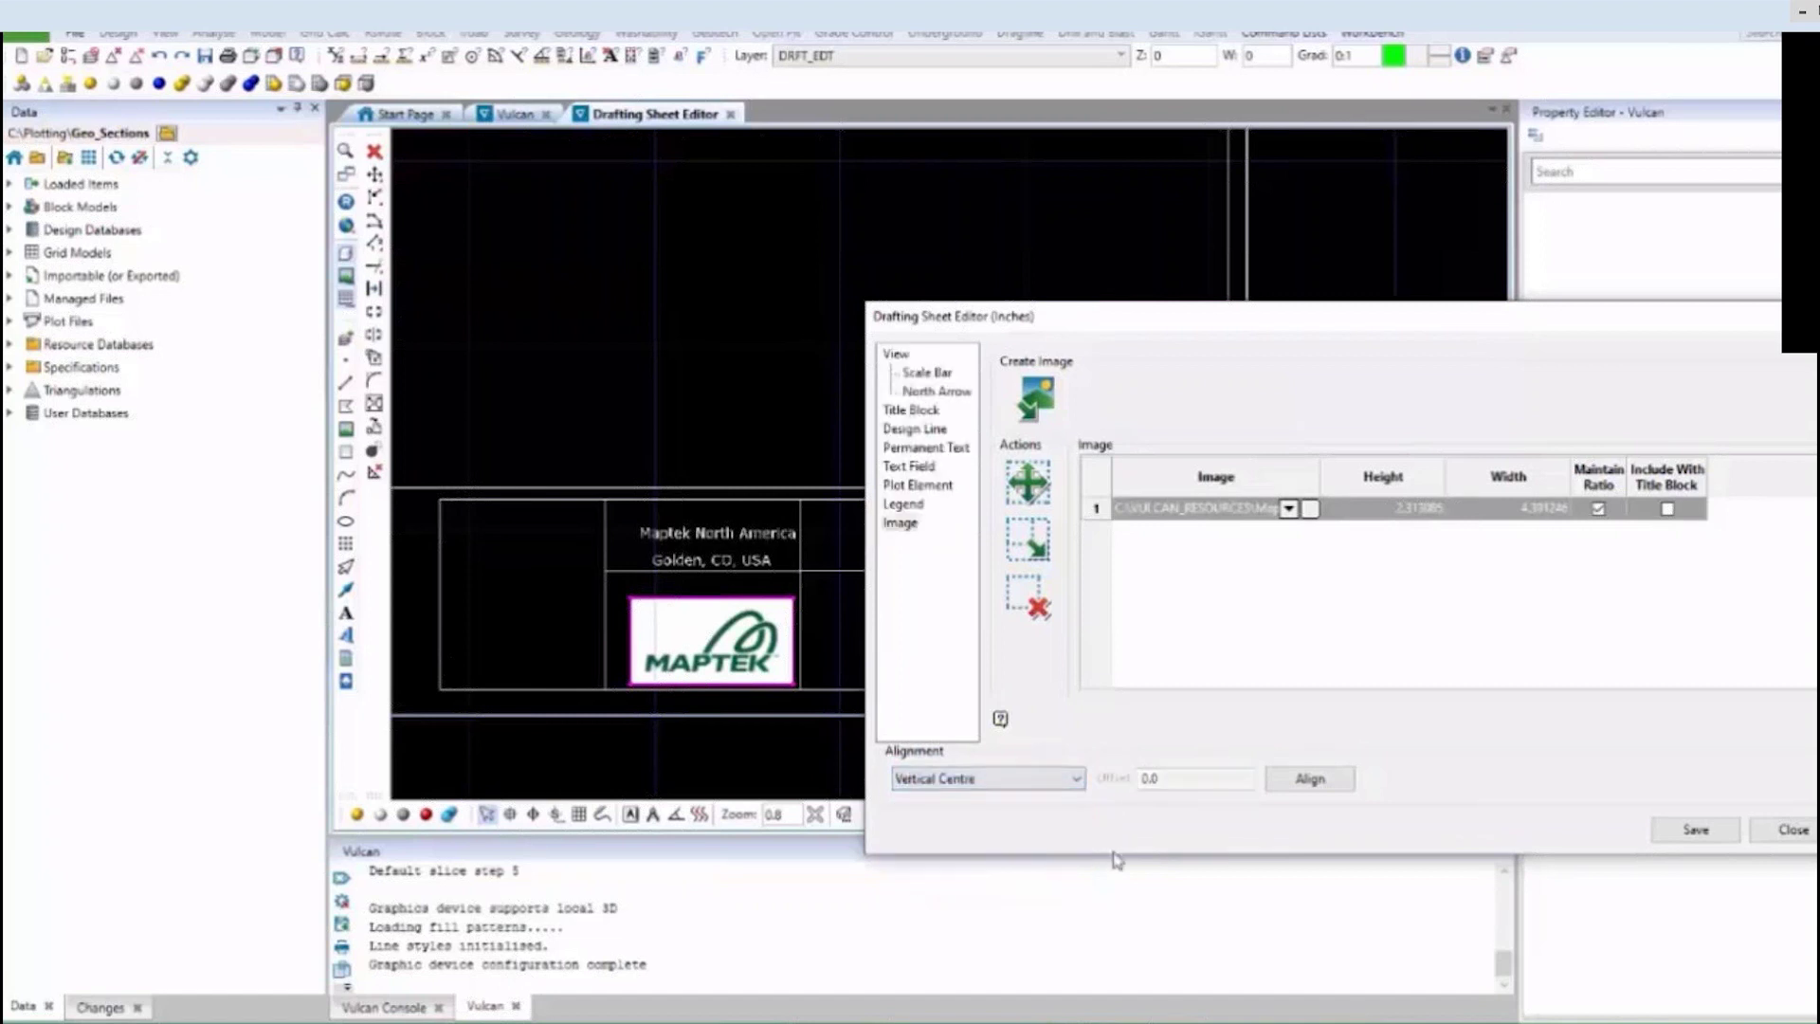
pyautogui.click(1313, 778)
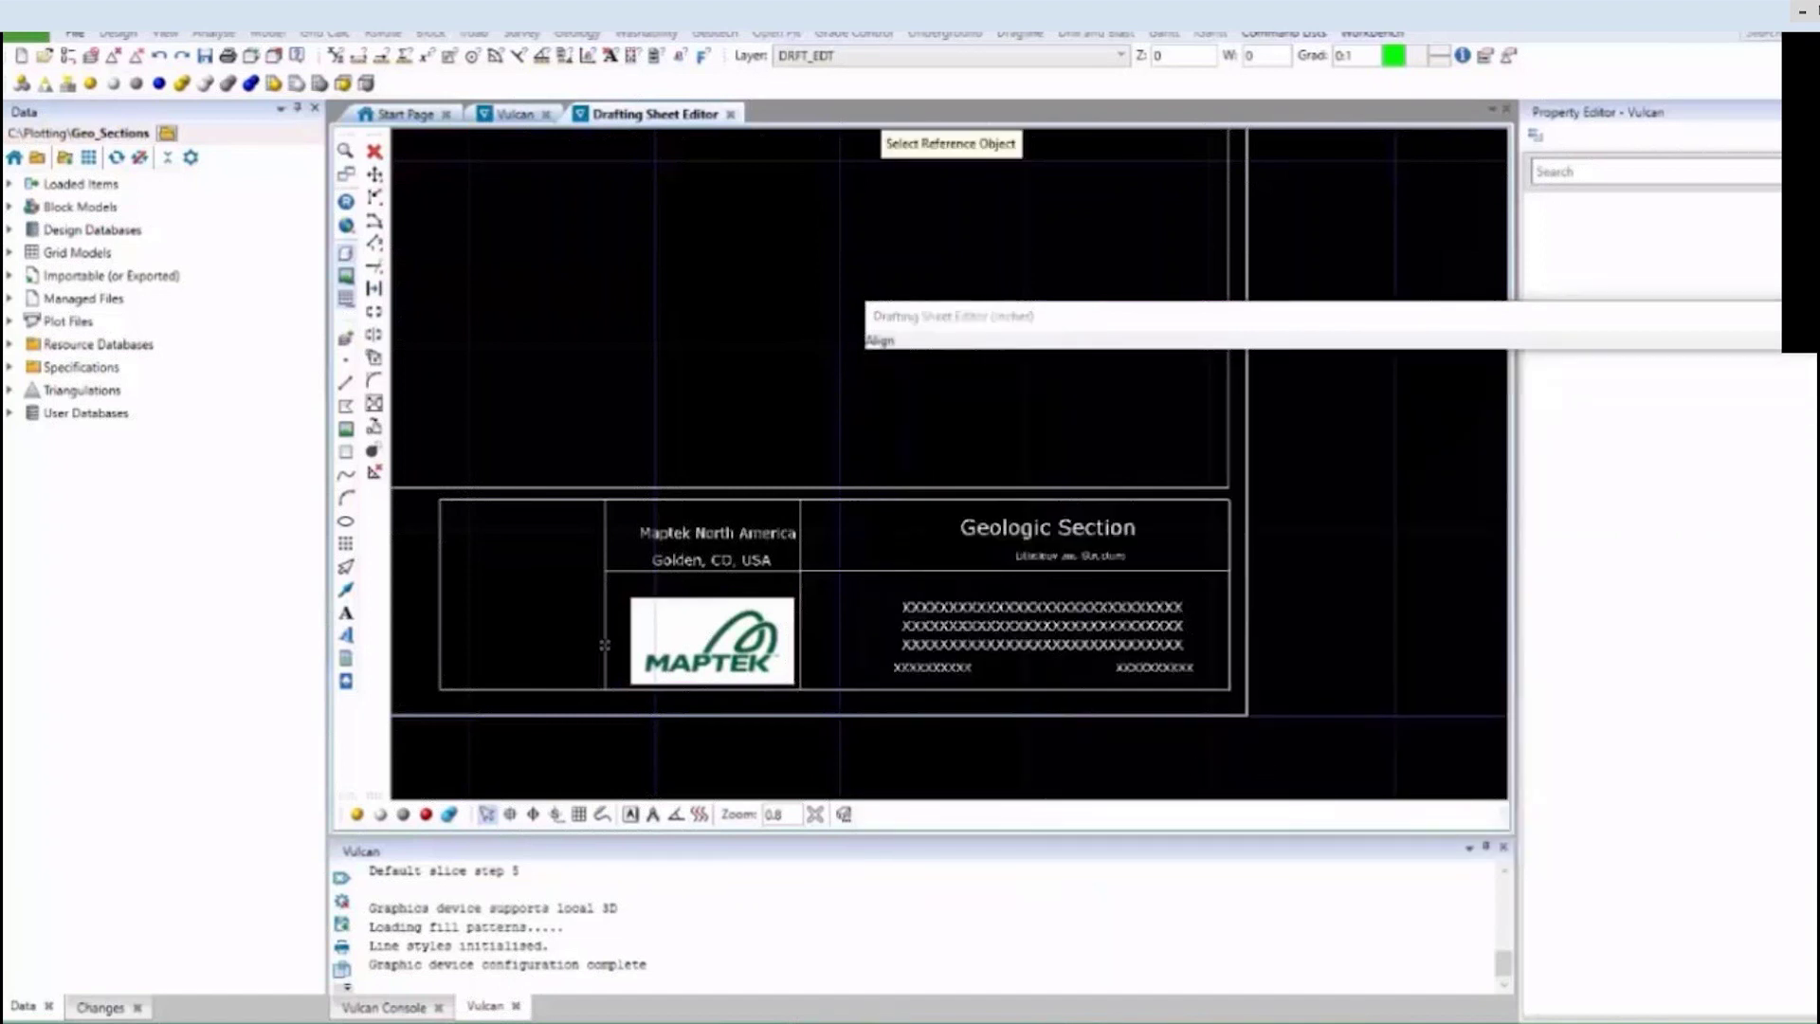
pyautogui.click(604, 645)
pyautogui.click(634, 633)
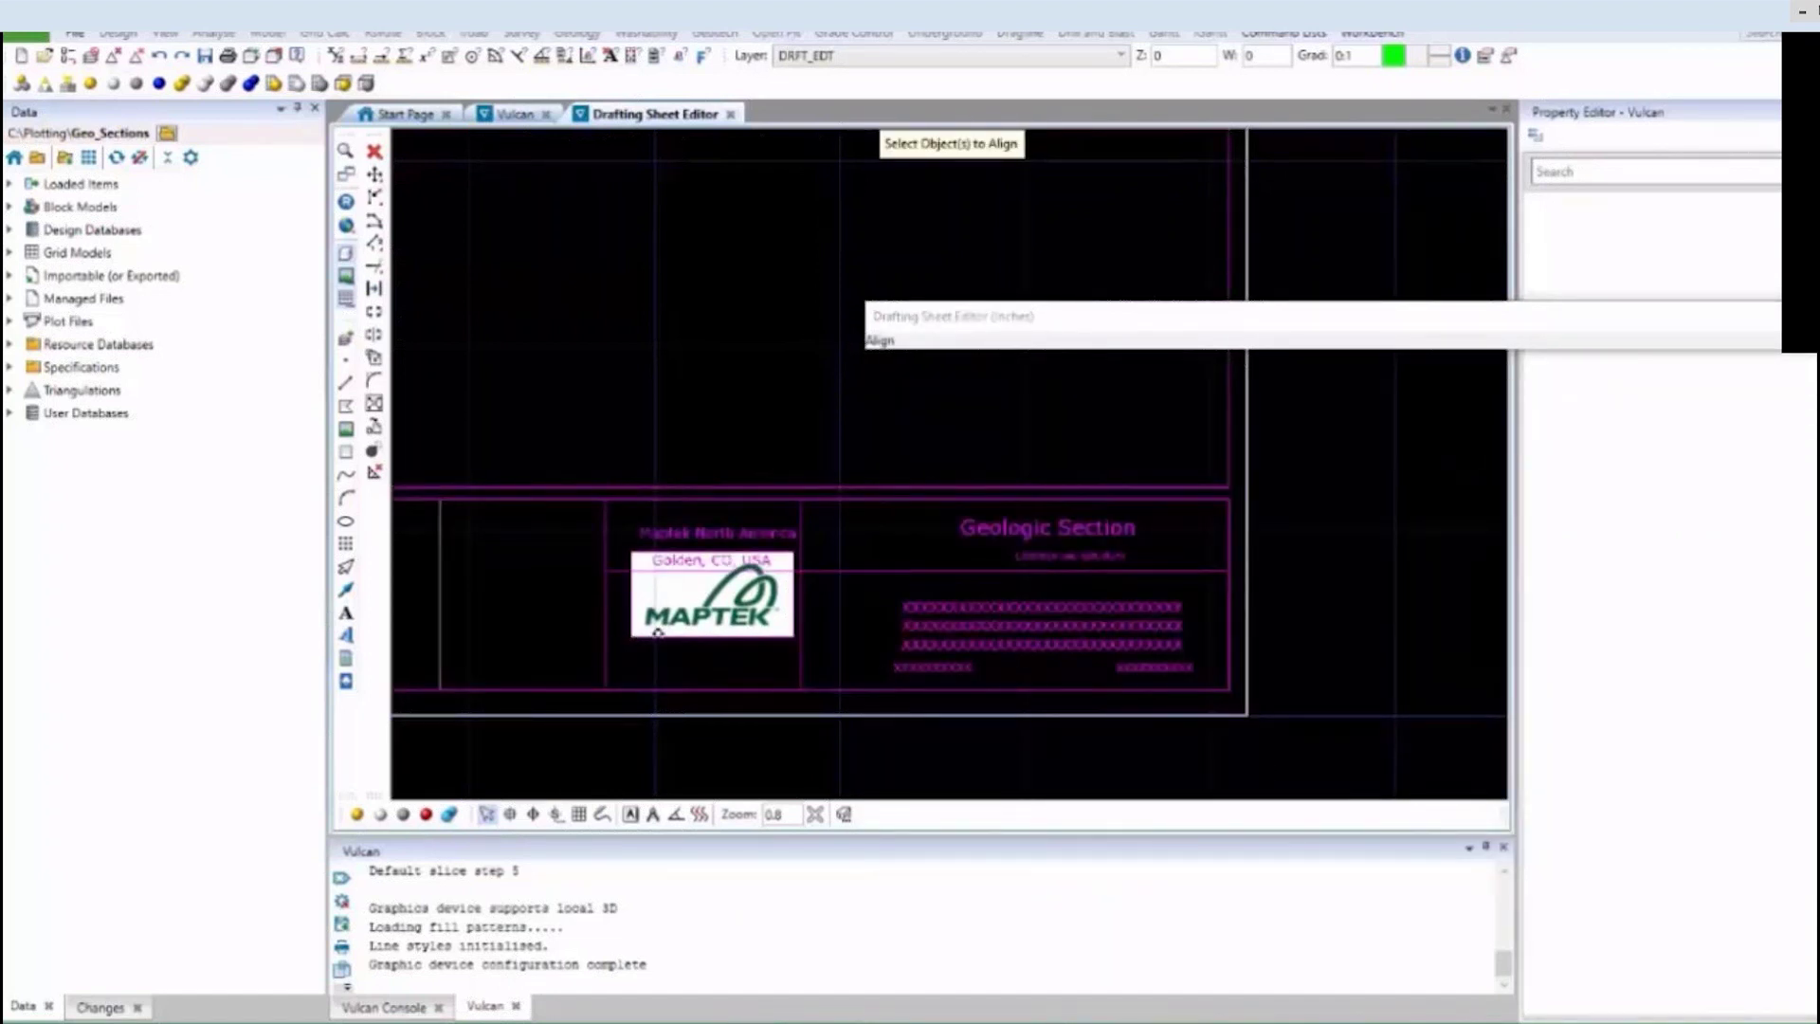
pyautogui.rightClick(806, 653)
pyautogui.click(801, 654)
pyautogui.click(779, 638)
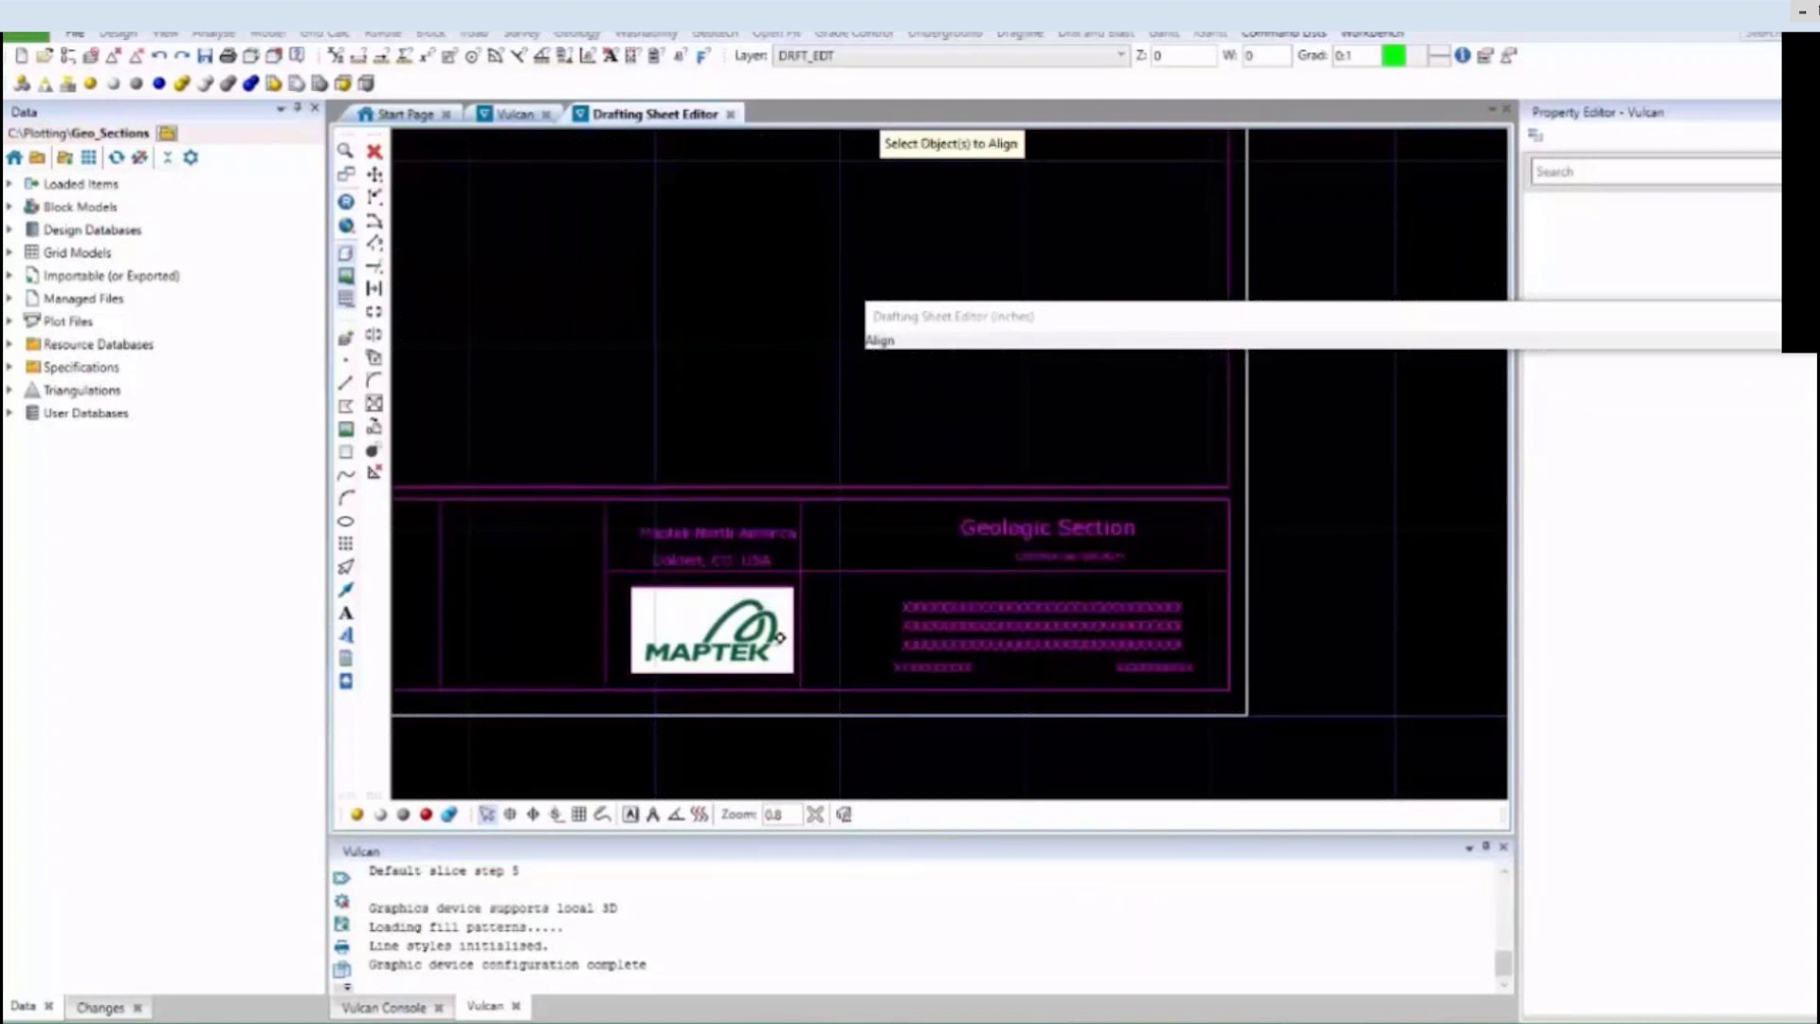
pyautogui.rightClick(854, 612)
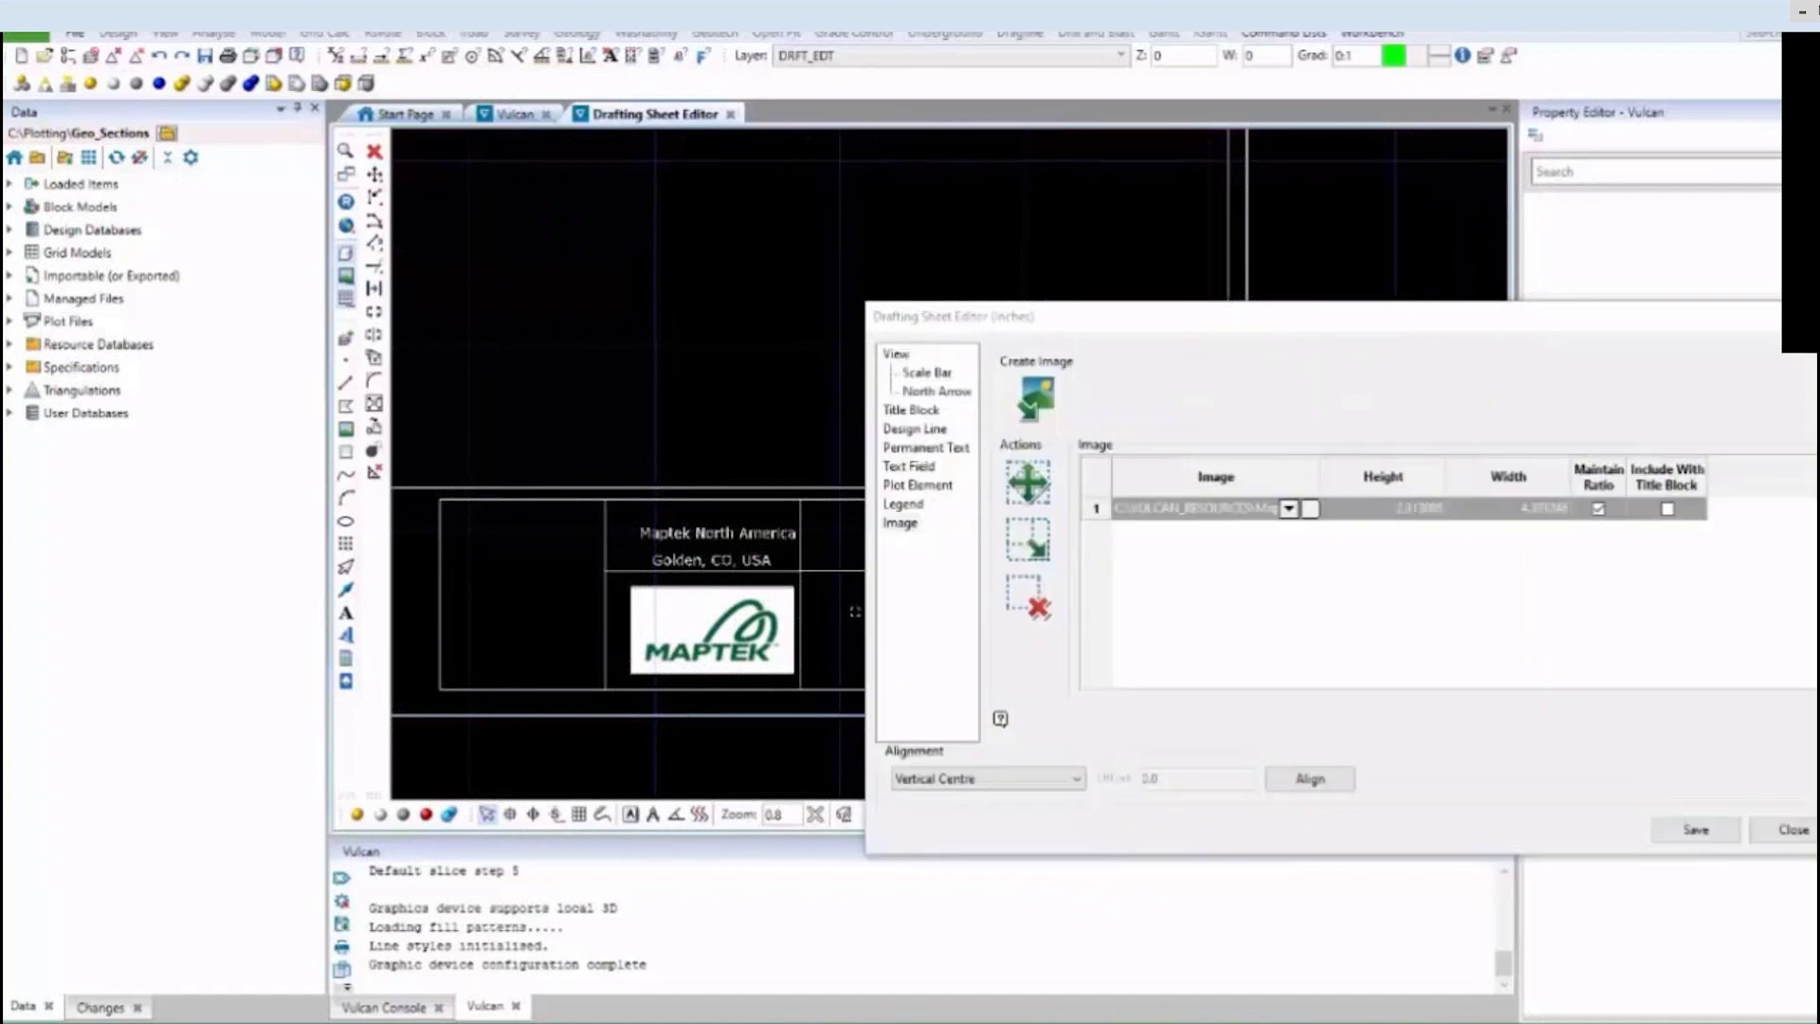
# Centre the two company text lines above the logo with Horizontal Centre alignment, using the horizontal dividing line of their cell as the reference.
pyautogui.click(1015, 775)
pyautogui.click(988, 883)
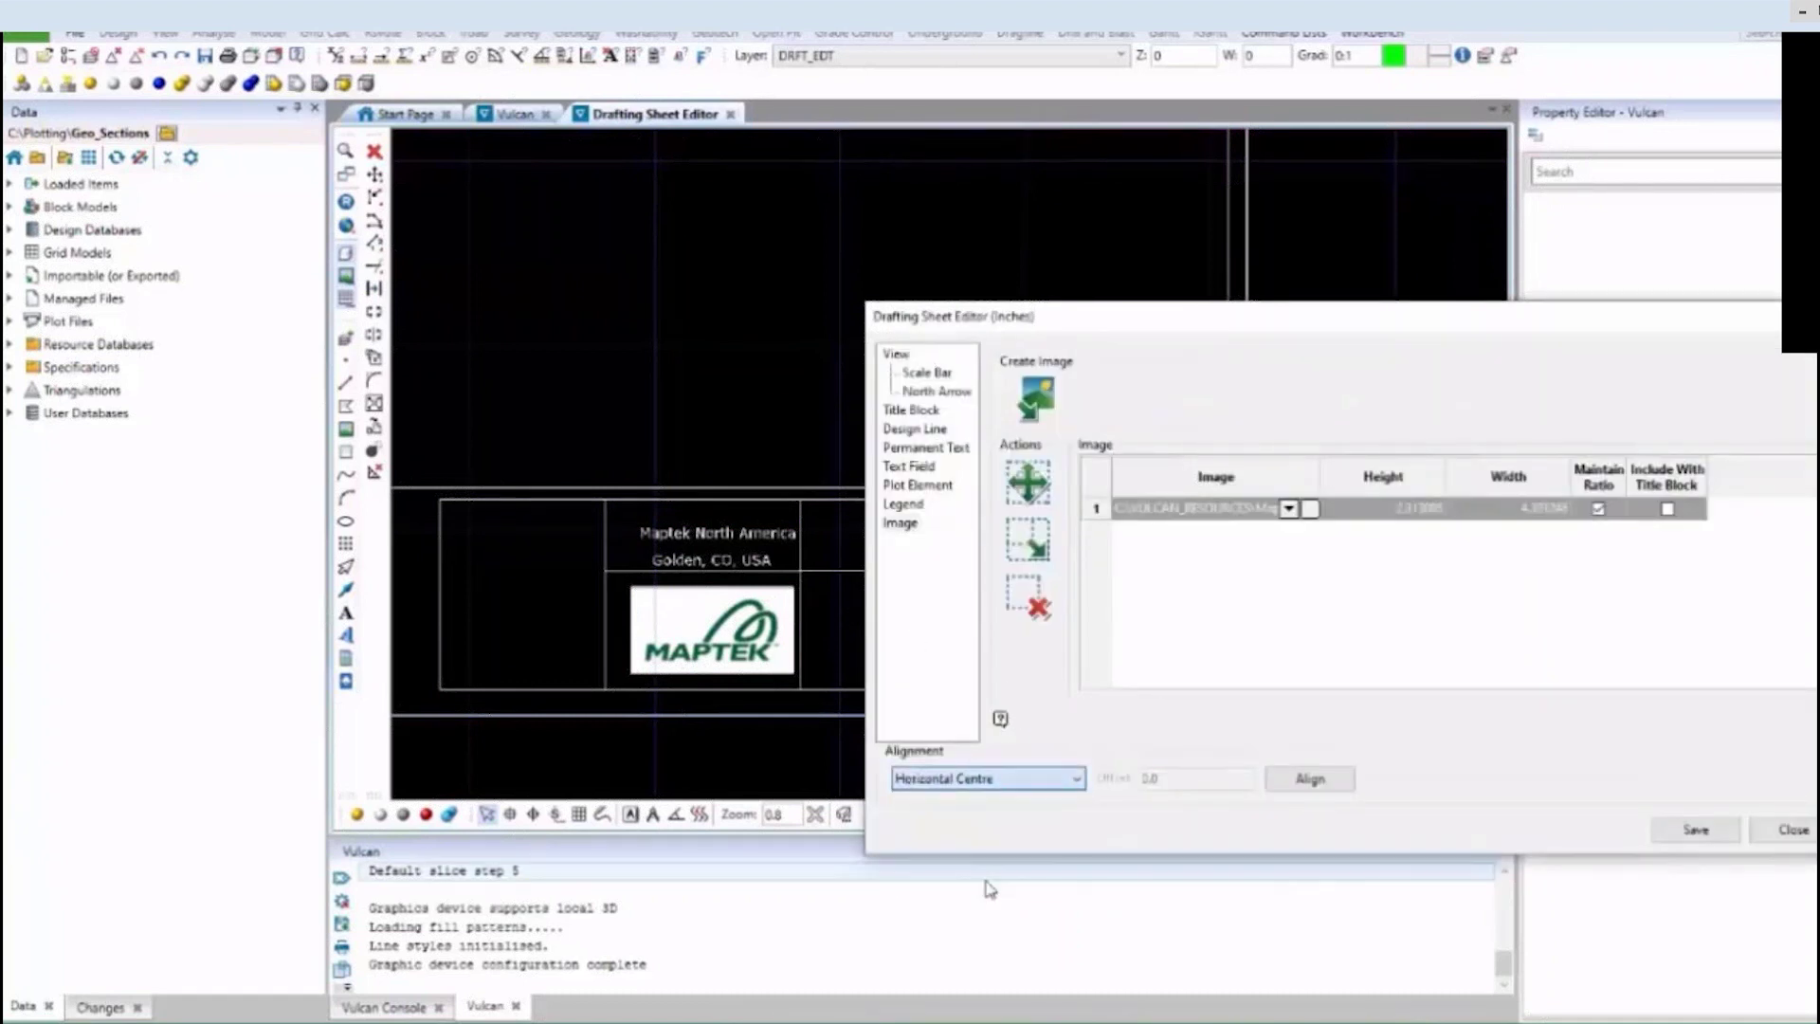
pyautogui.click(1318, 783)
pyautogui.click(790, 573)
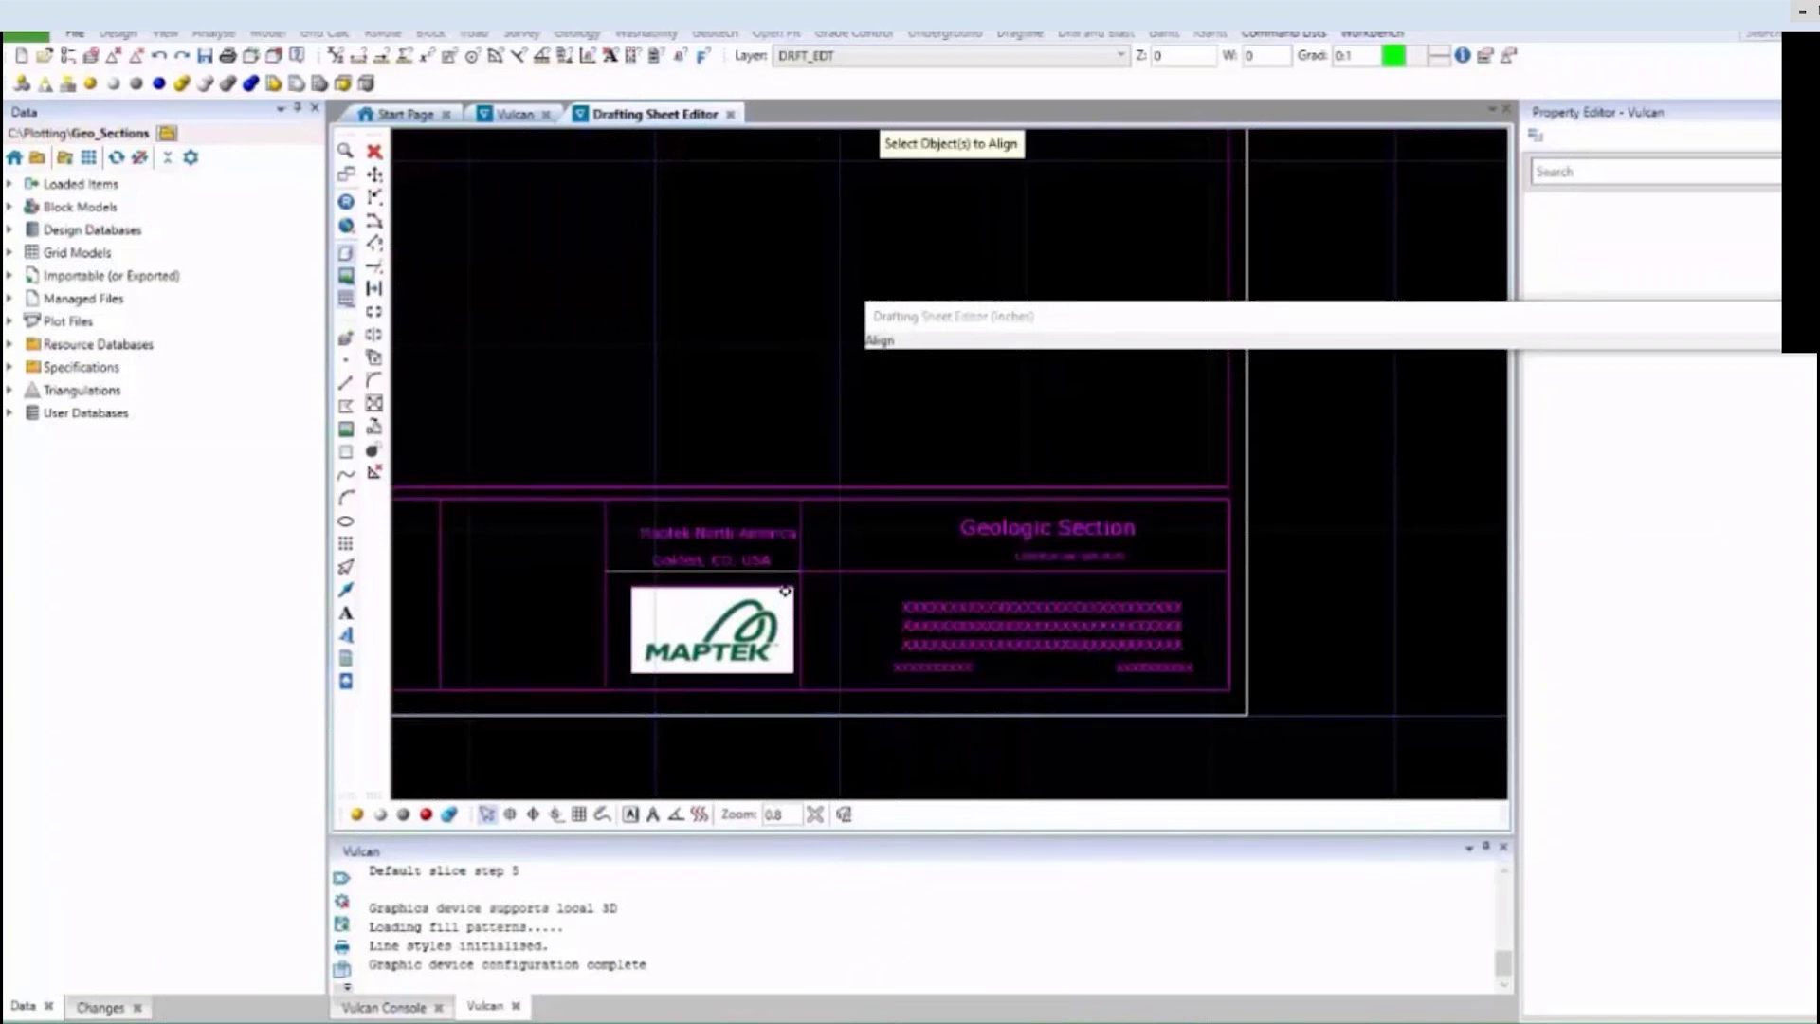
pyautogui.scroll(3, 783, 573)
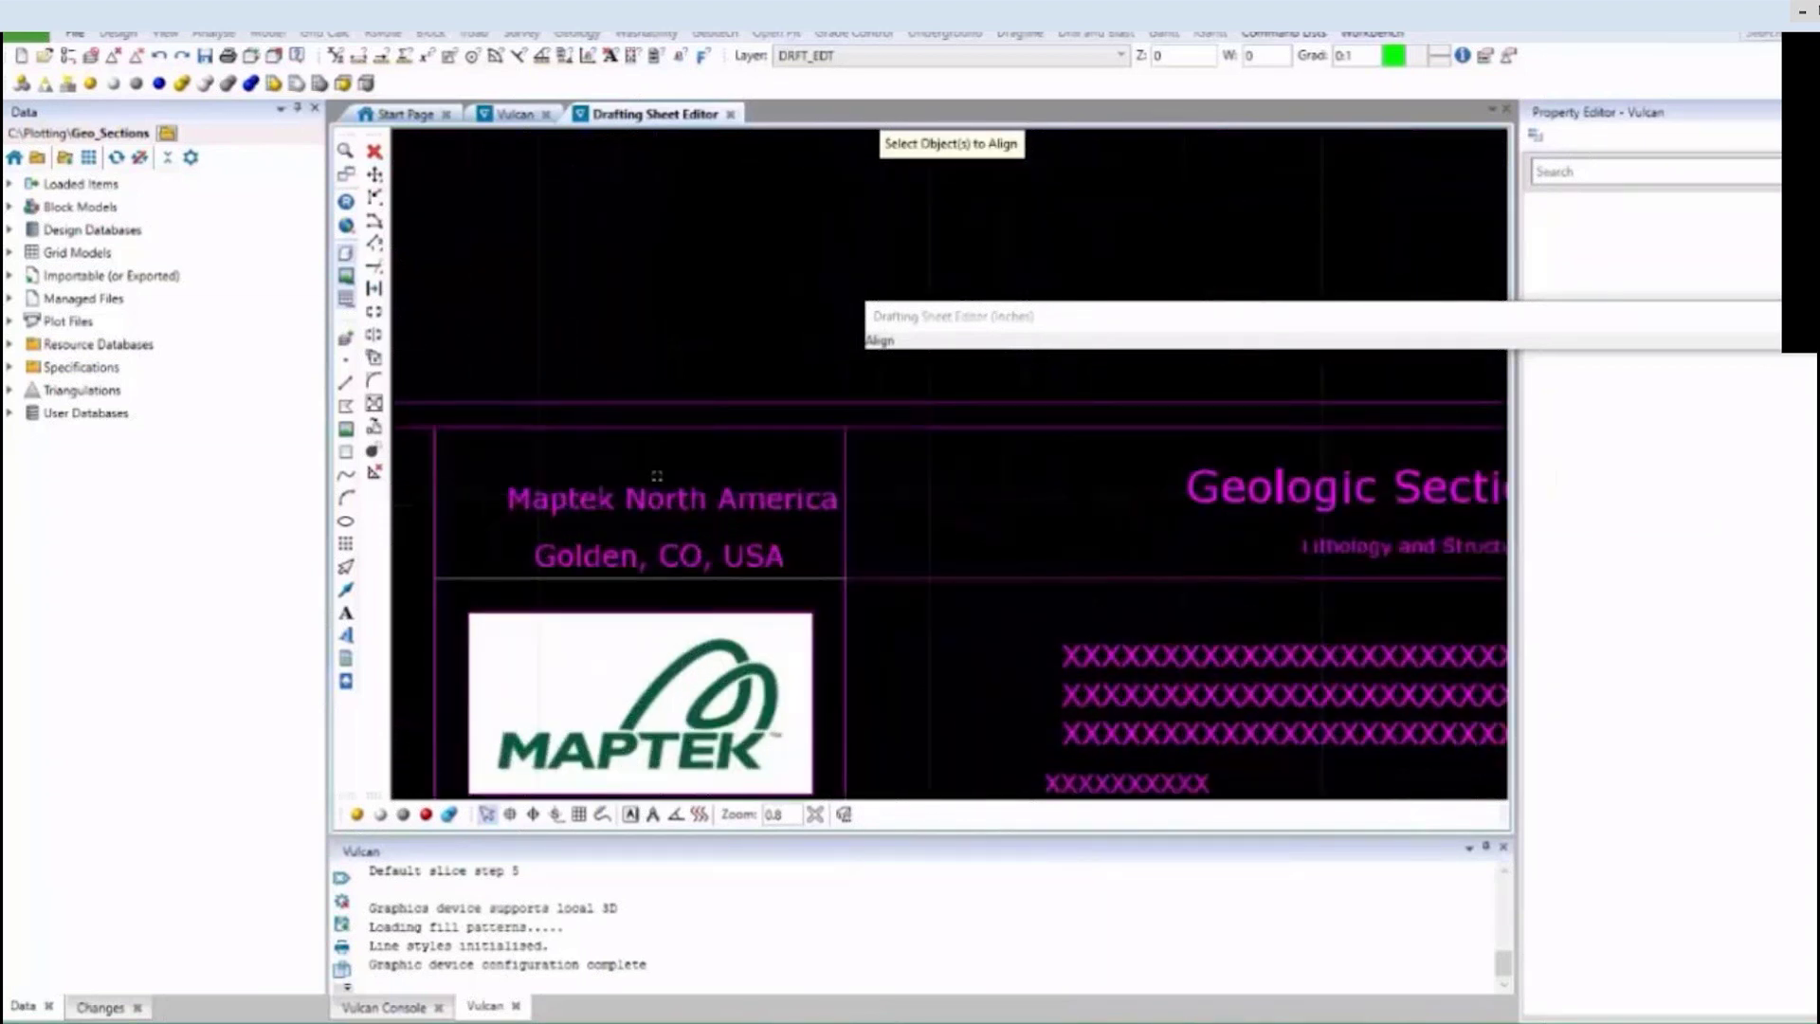
pyautogui.click(644, 502)
pyautogui.click(701, 559)
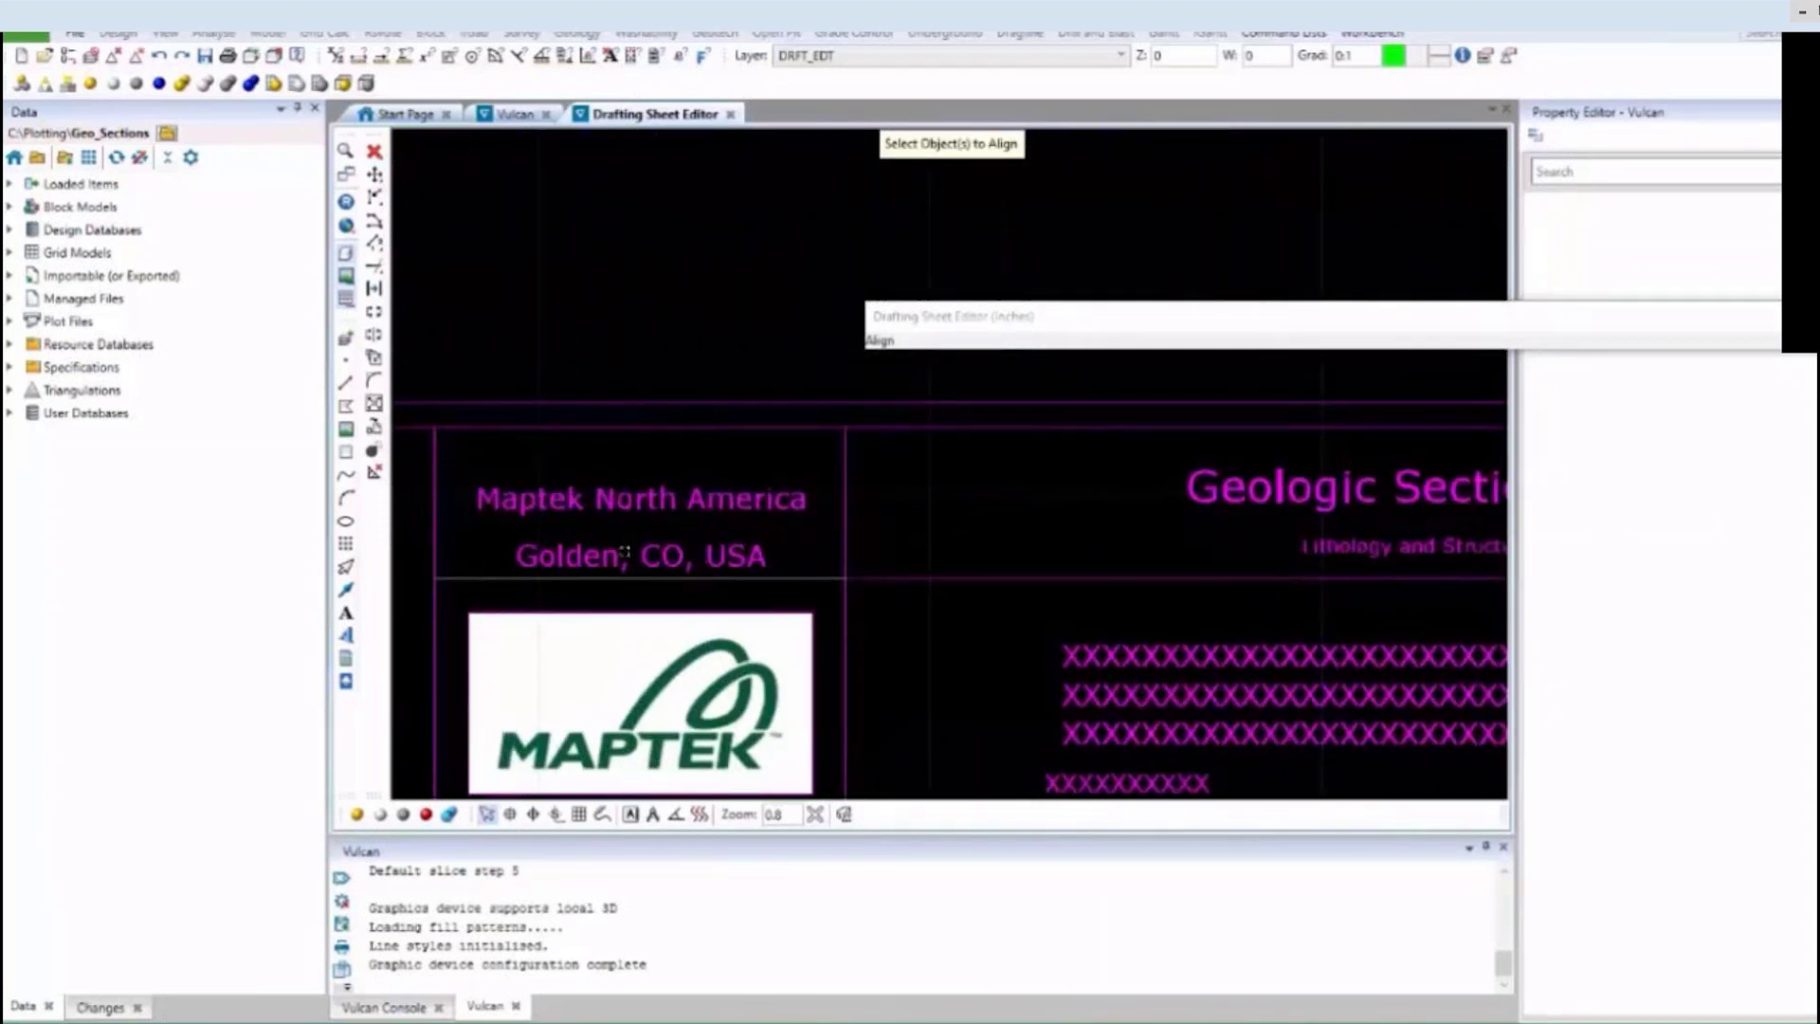
pyautogui.scroll(-2, 595, 551)
pyautogui.rightClick(739, 531)
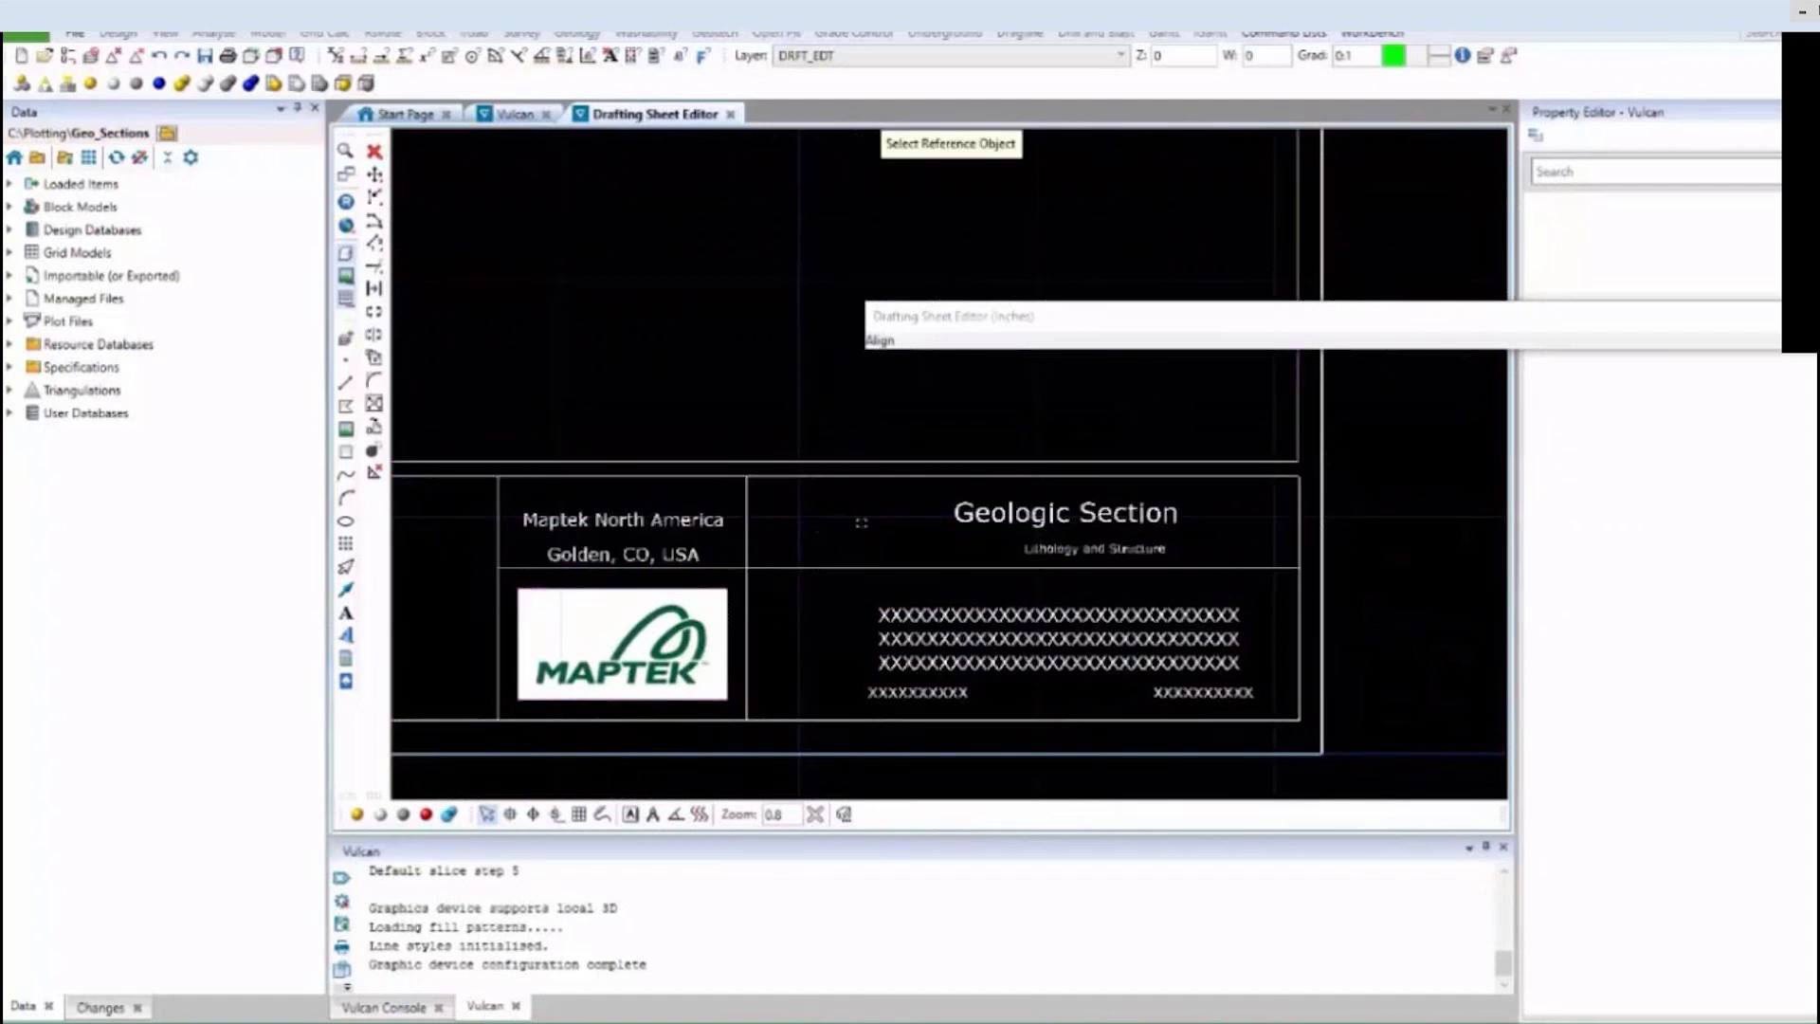
# Centre the Geologic Section title, its subtitle and the three long text fields horizontally, using the top line of their cell as the reference.
pyautogui.click(998, 477)
pyautogui.click(1009, 513)
pyautogui.click(1030, 546)
pyautogui.click(1035, 614)
pyautogui.click(1035, 637)
pyautogui.click(1030, 661)
pyautogui.rightClick(1028, 675)
pyautogui.scroll(-2, 1127, 648)
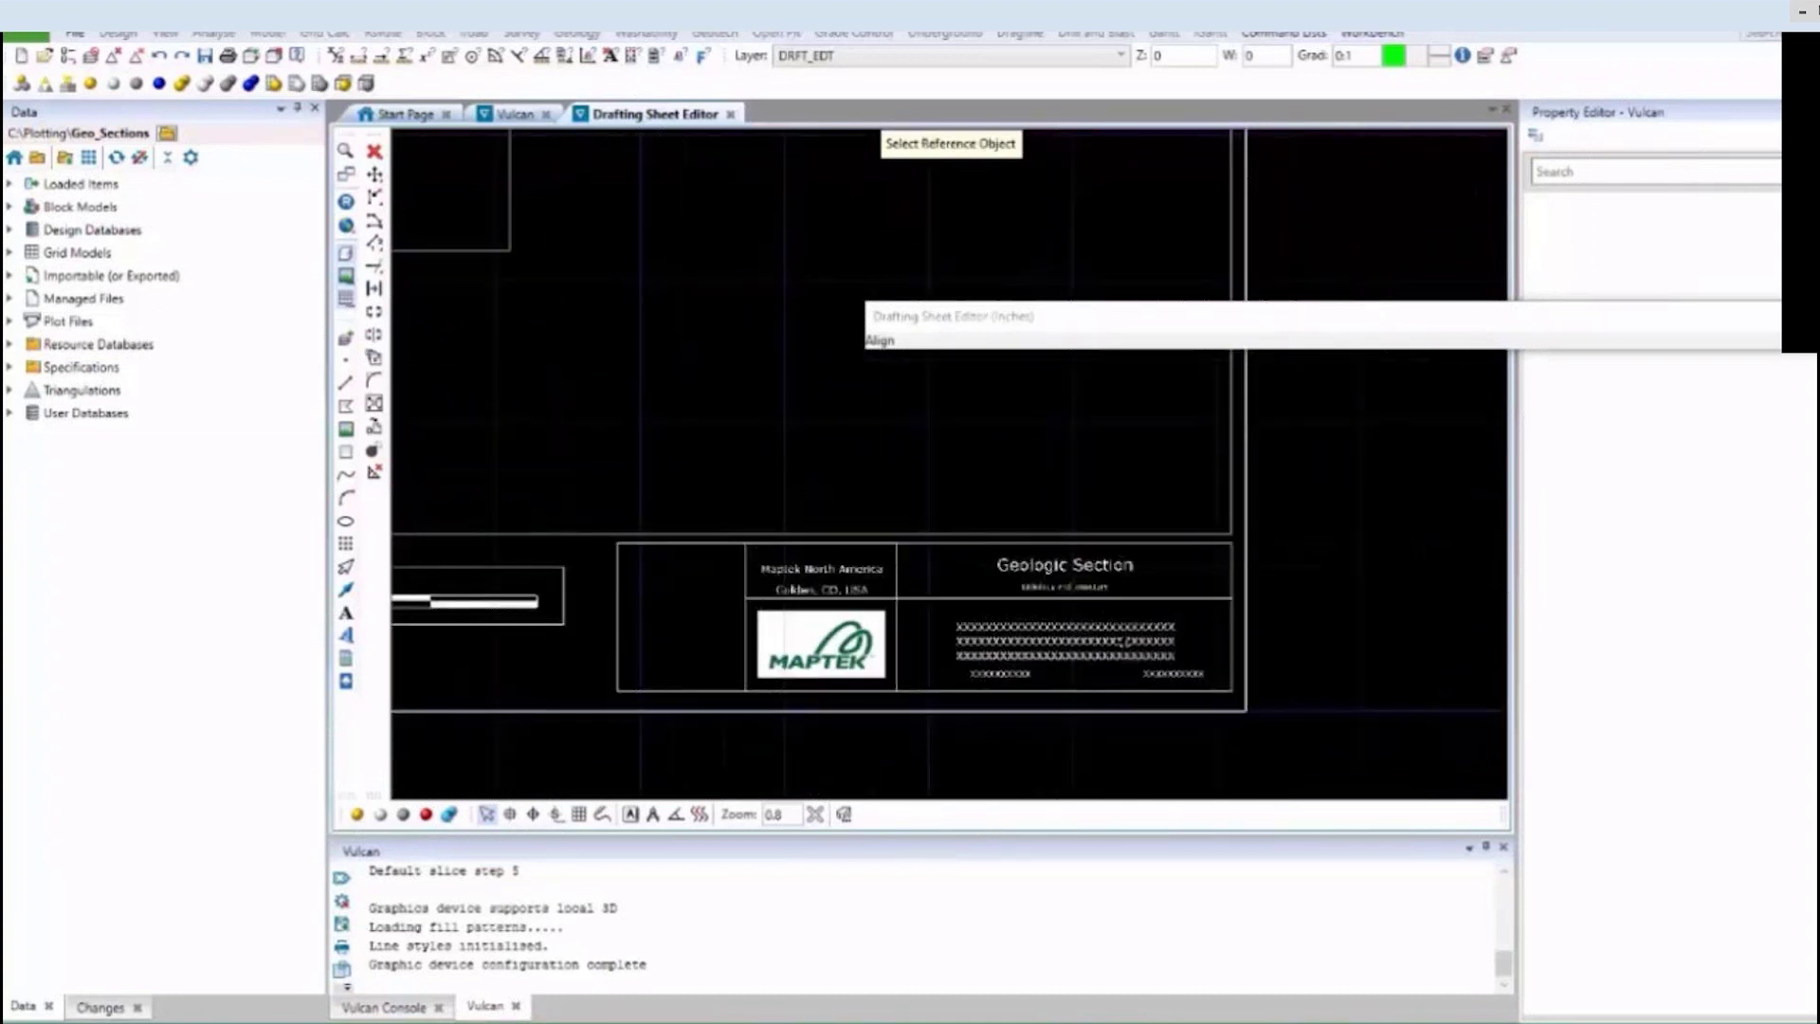
# Align the short text field under the left end of the three long fields to their left edge with Left alignment.
pyautogui.click(1031, 778)
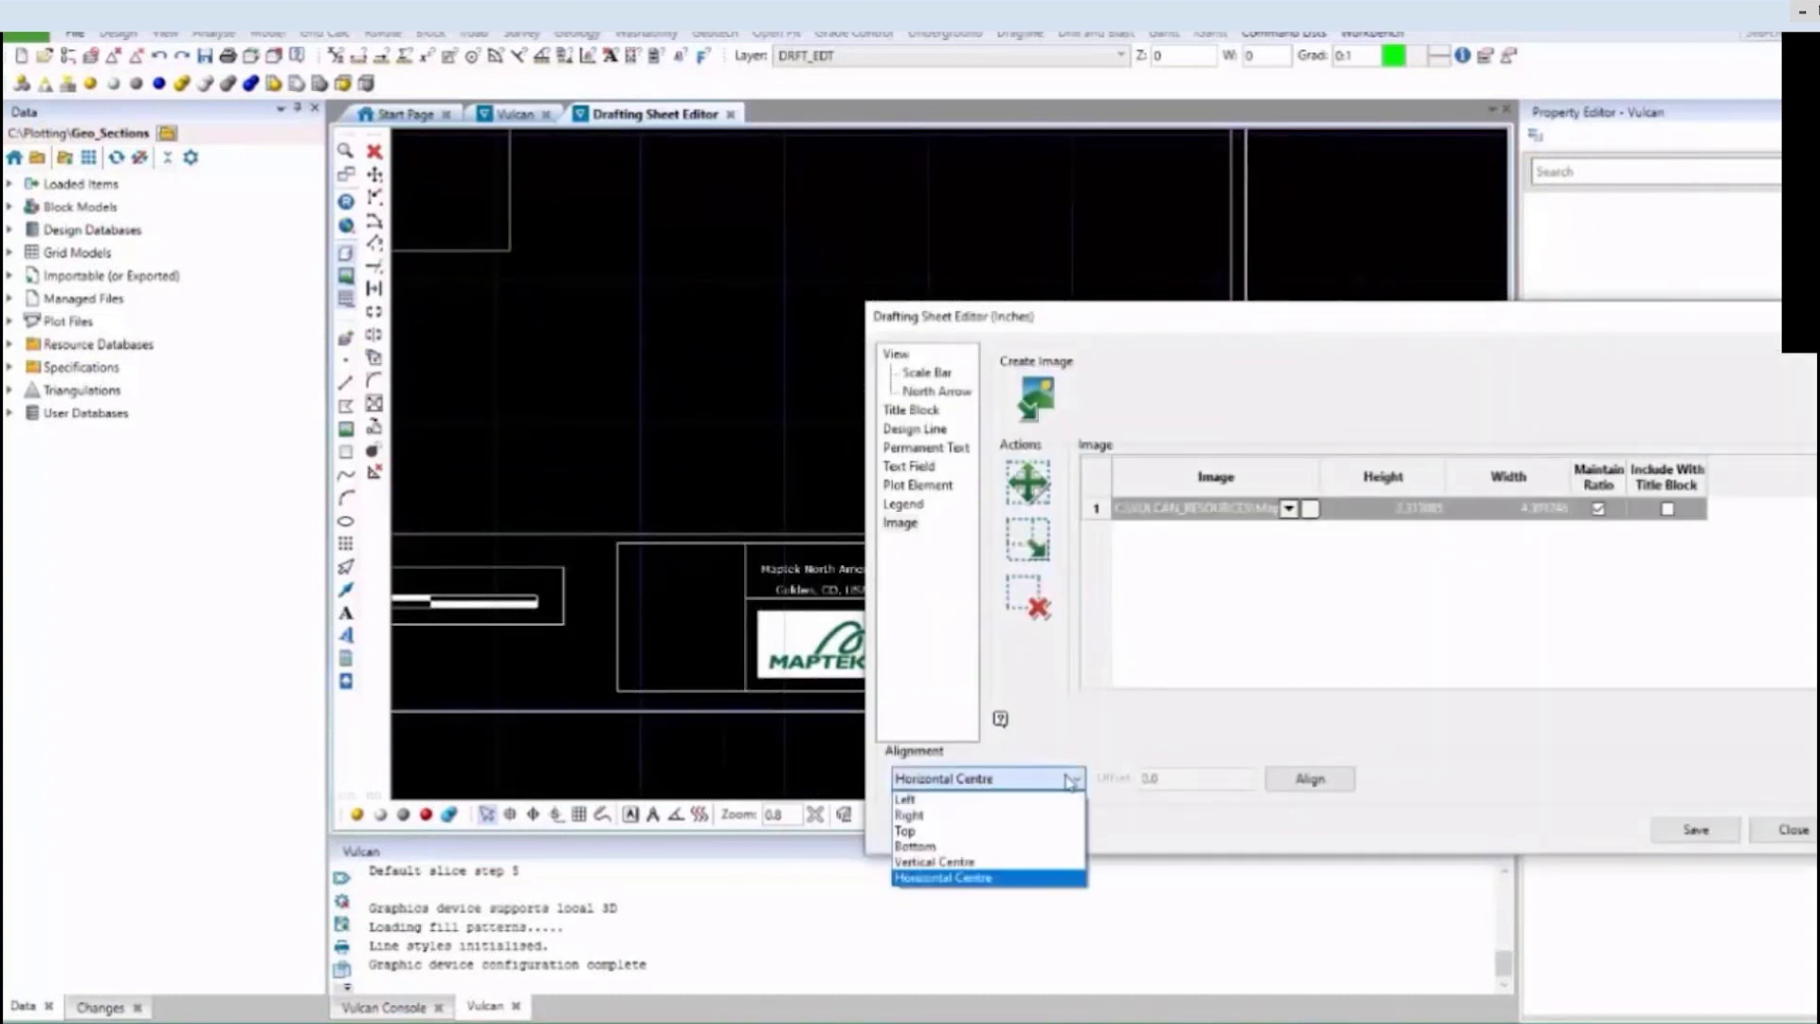
pyautogui.click(1033, 815)
pyautogui.click(1310, 778)
pyautogui.click(931, 635)
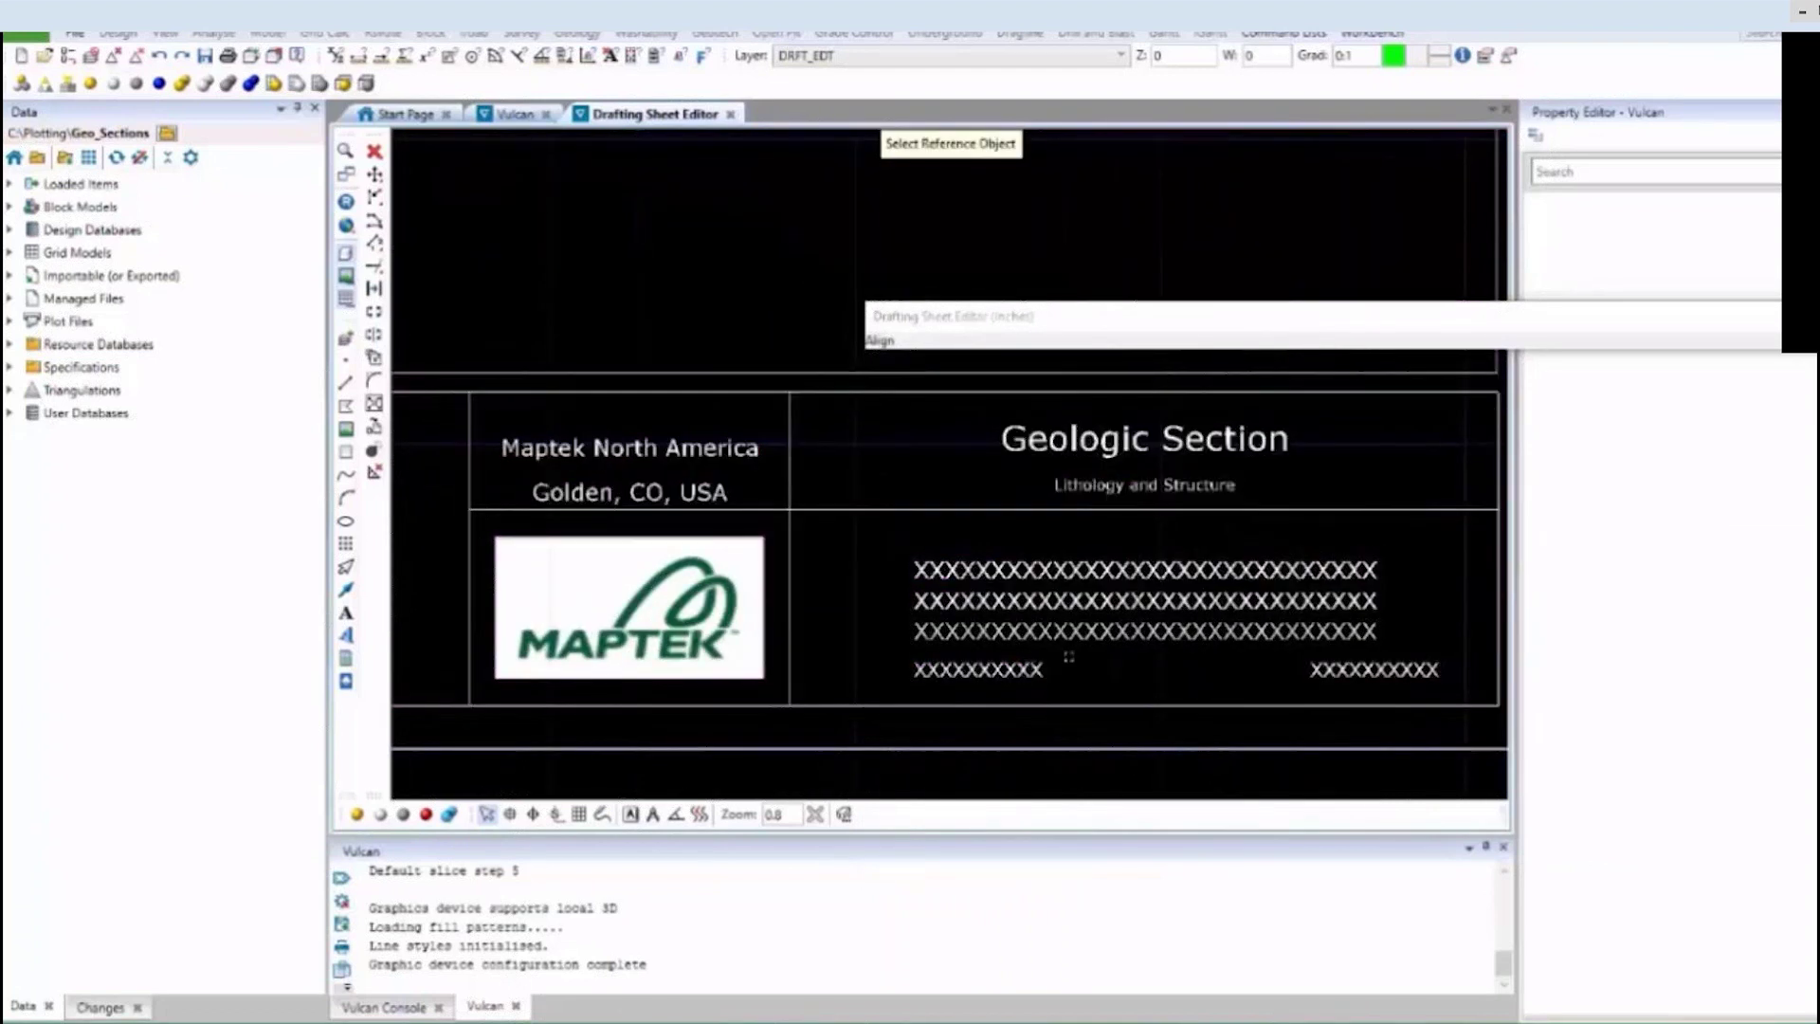
# Align the other short text field with the right edge of the long fields using Right alignment and the lowest long field as the reference.
pyautogui.click(1064, 779)
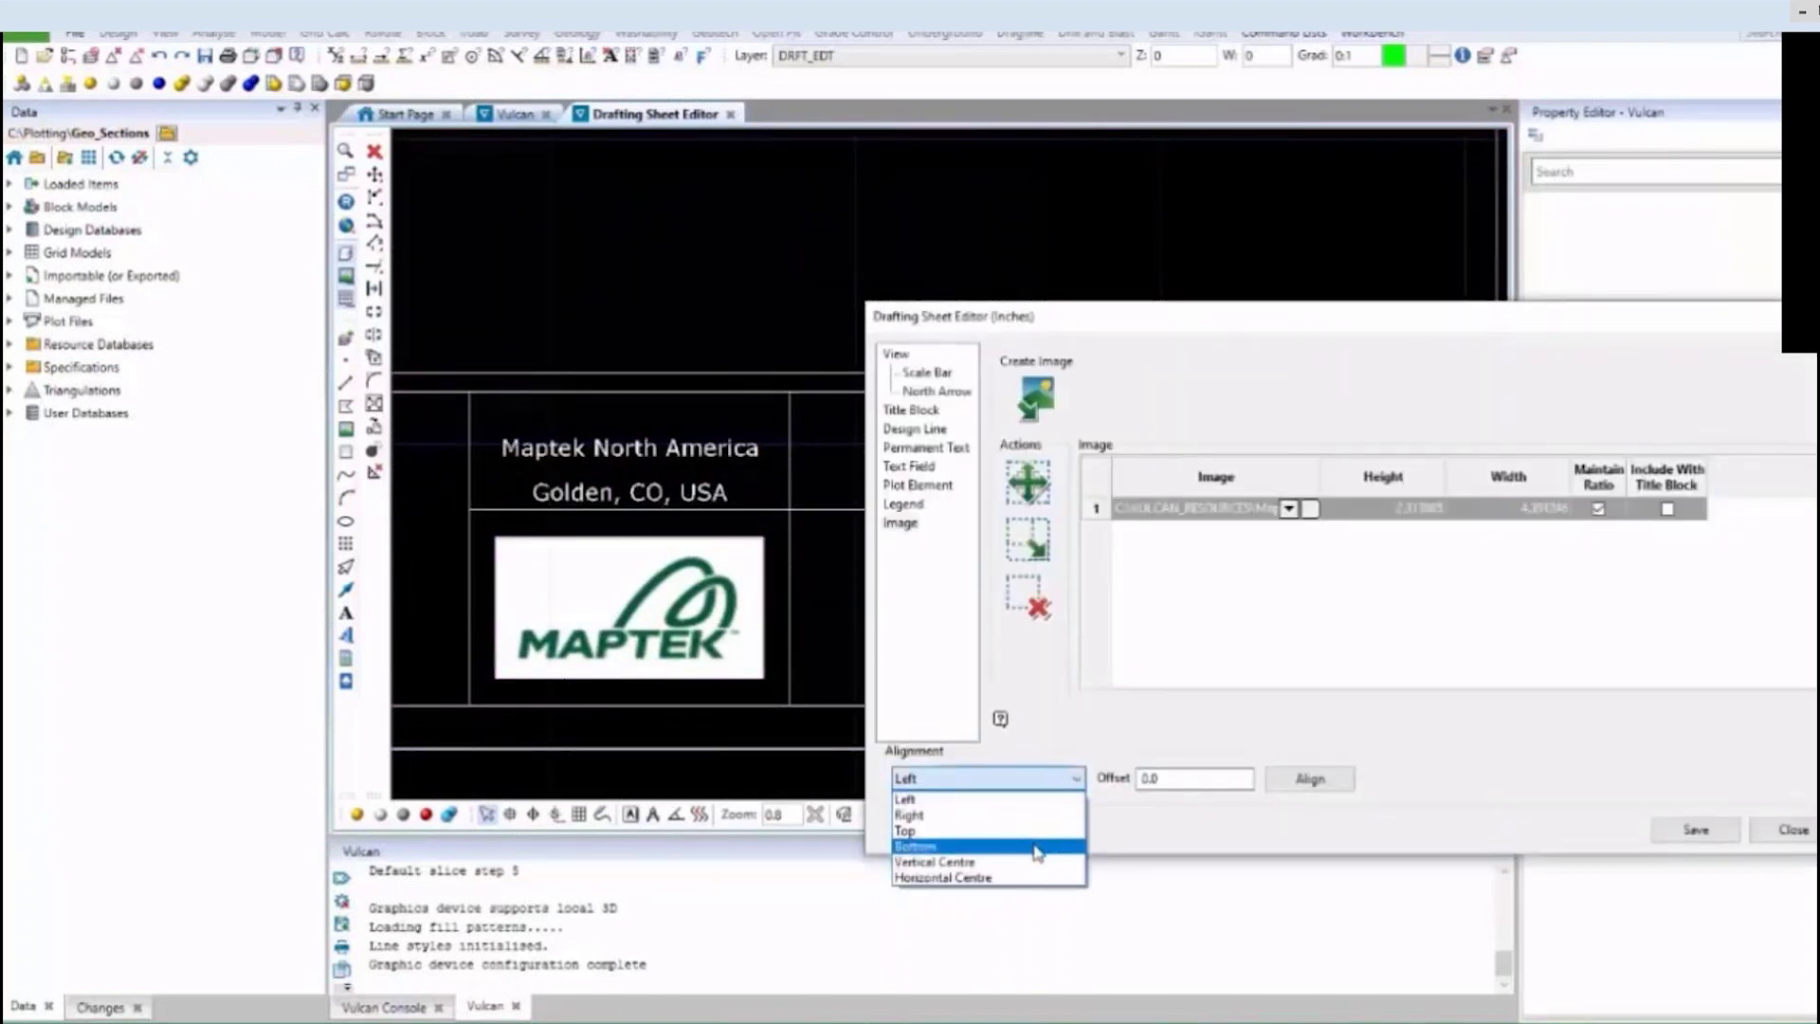
pyautogui.click(1042, 815)
pyautogui.click(1308, 779)
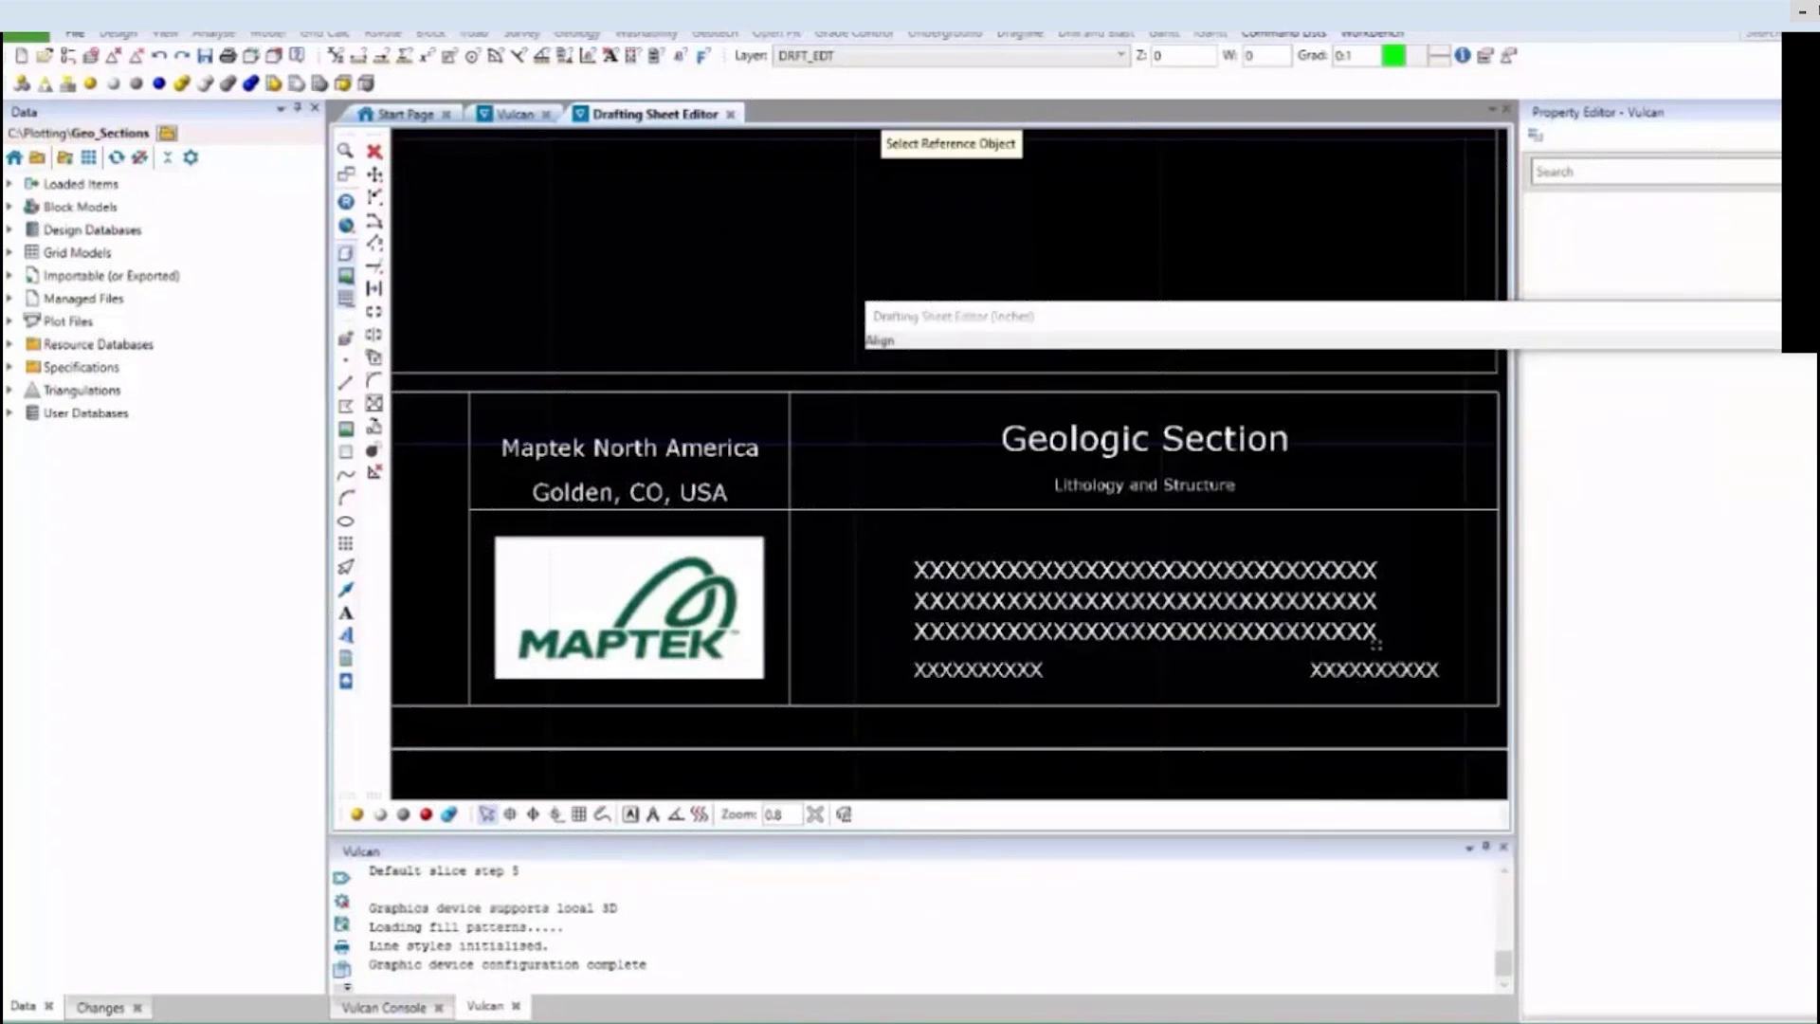
pyautogui.click(1375, 637)
pyautogui.click(1373, 671)
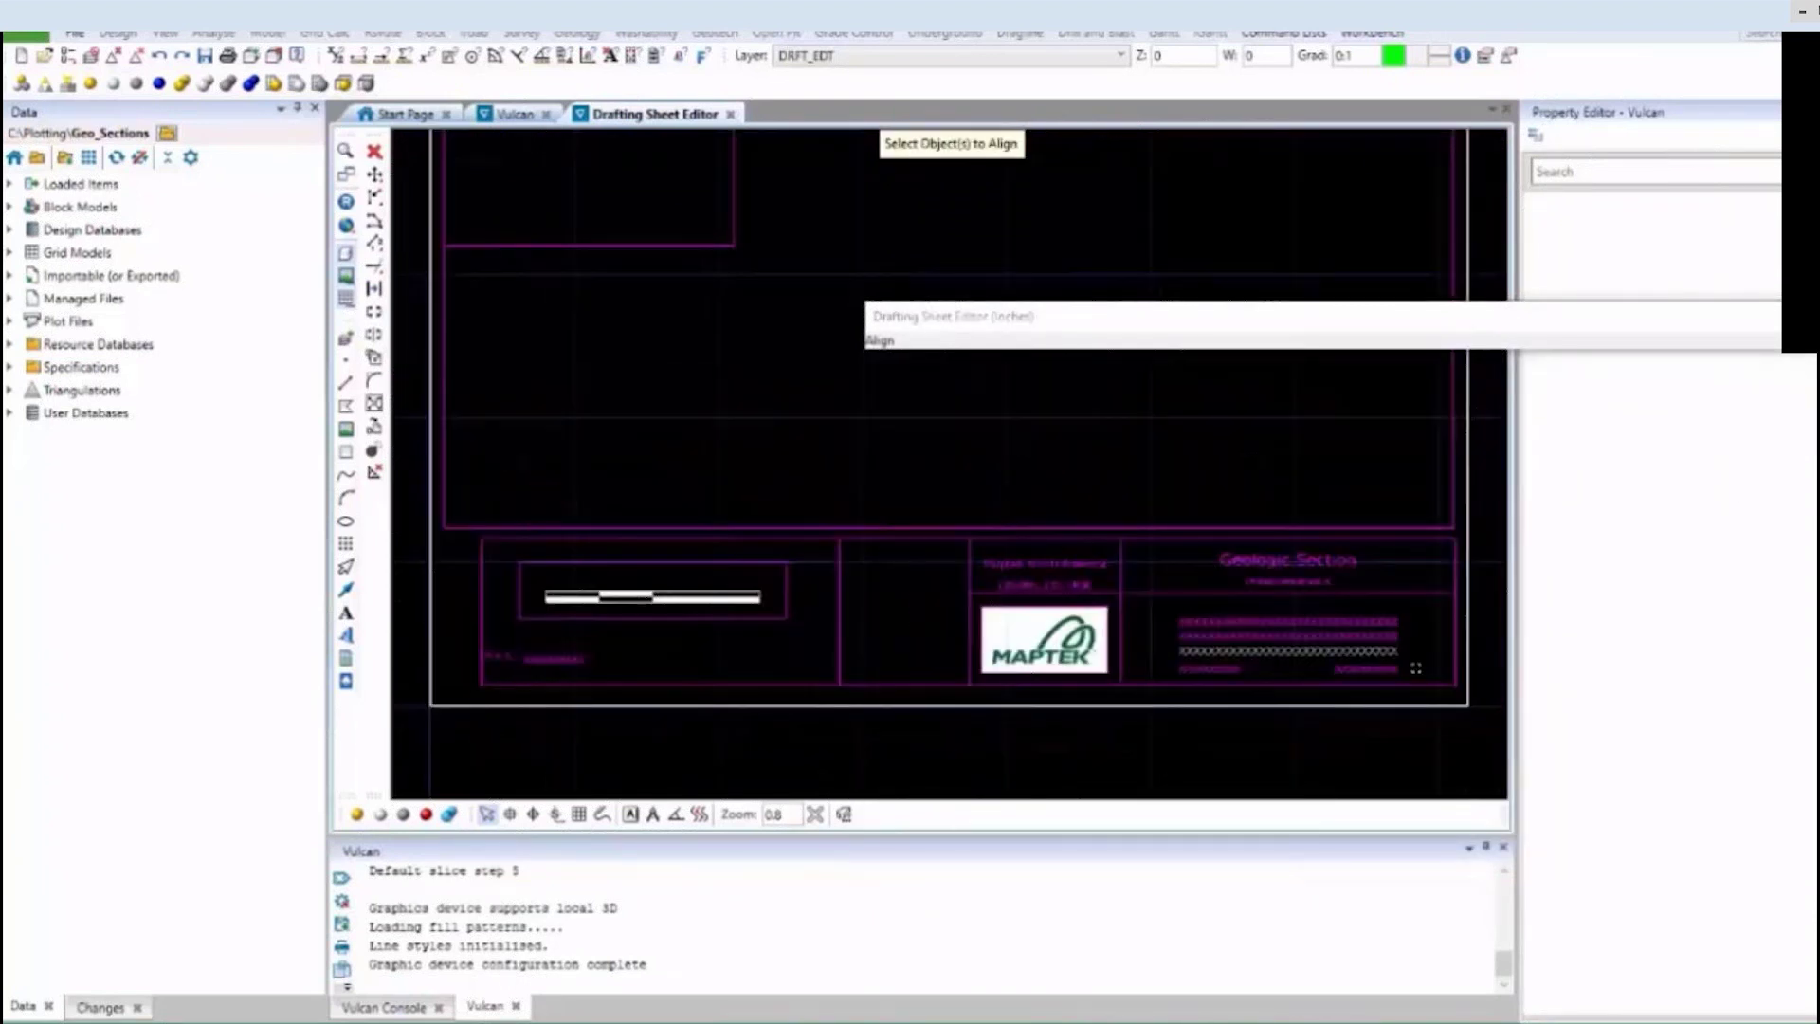
pyautogui.rightClick(1251, 637)
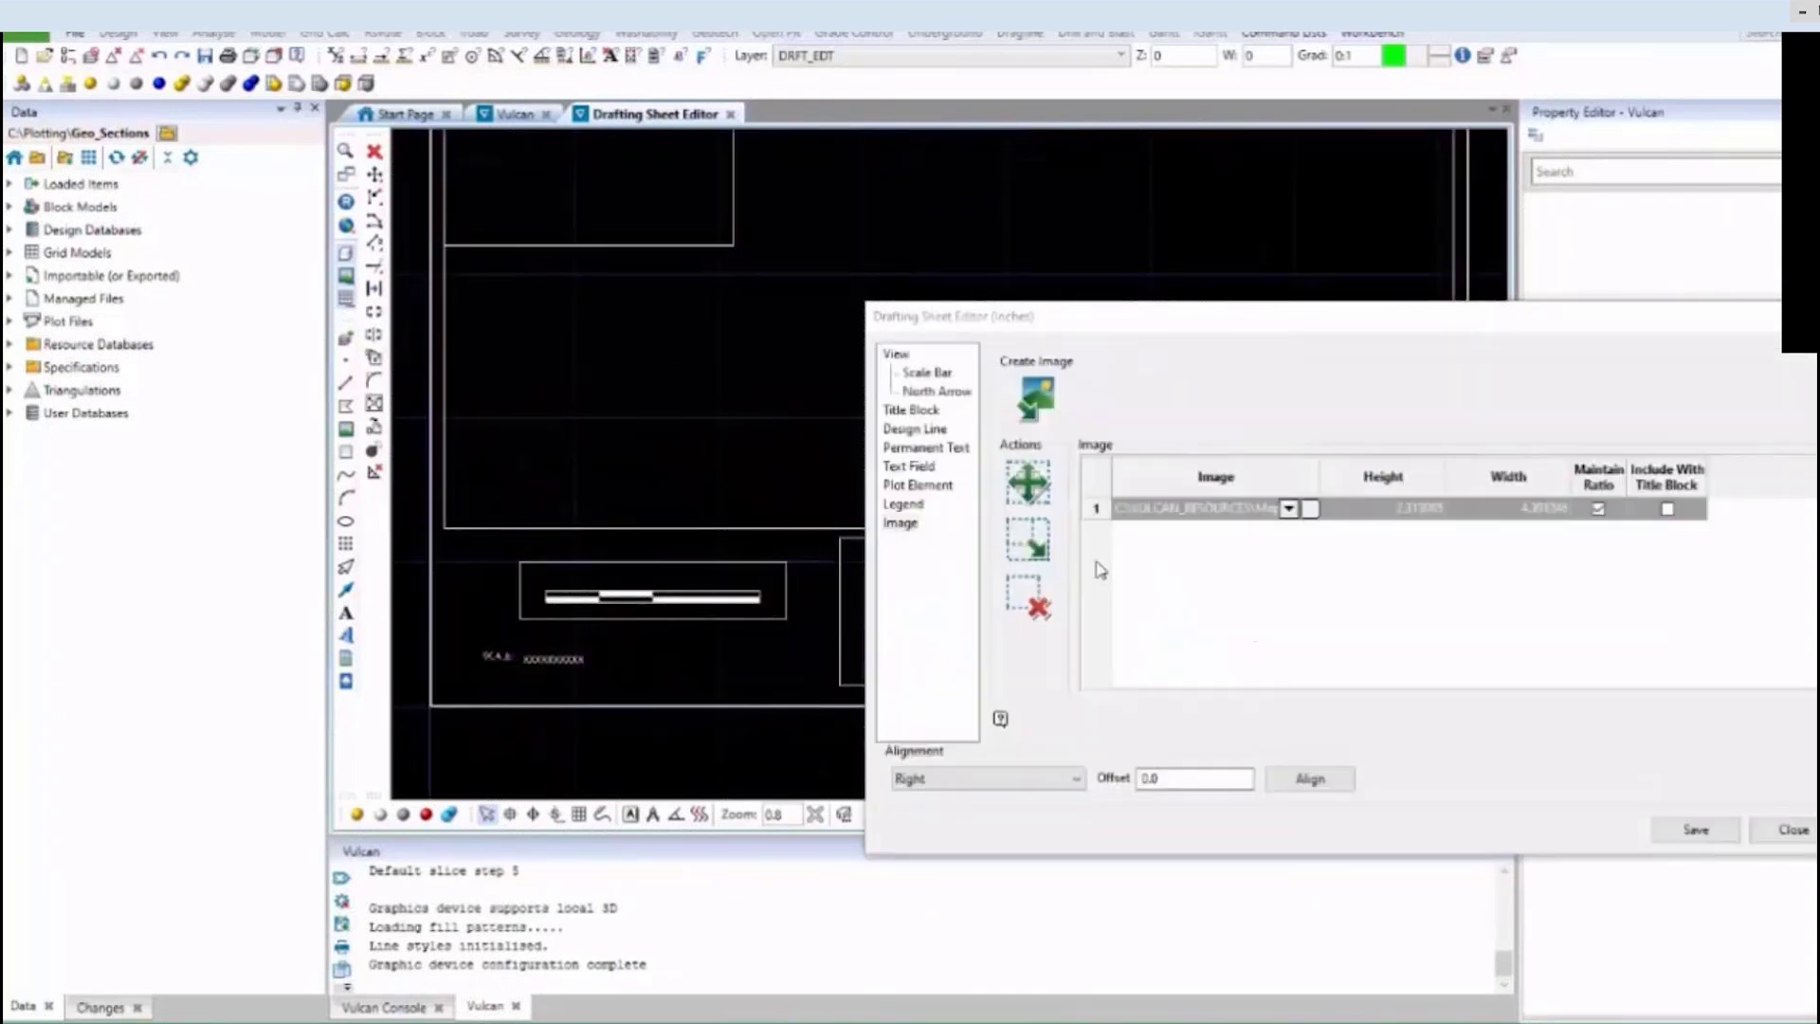
# Align the scale label and its text field with Bottom alignment, using the left short text field in the title block as the reference.
pyautogui.click(1026, 776)
pyautogui.click(1033, 851)
pyautogui.click(1301, 783)
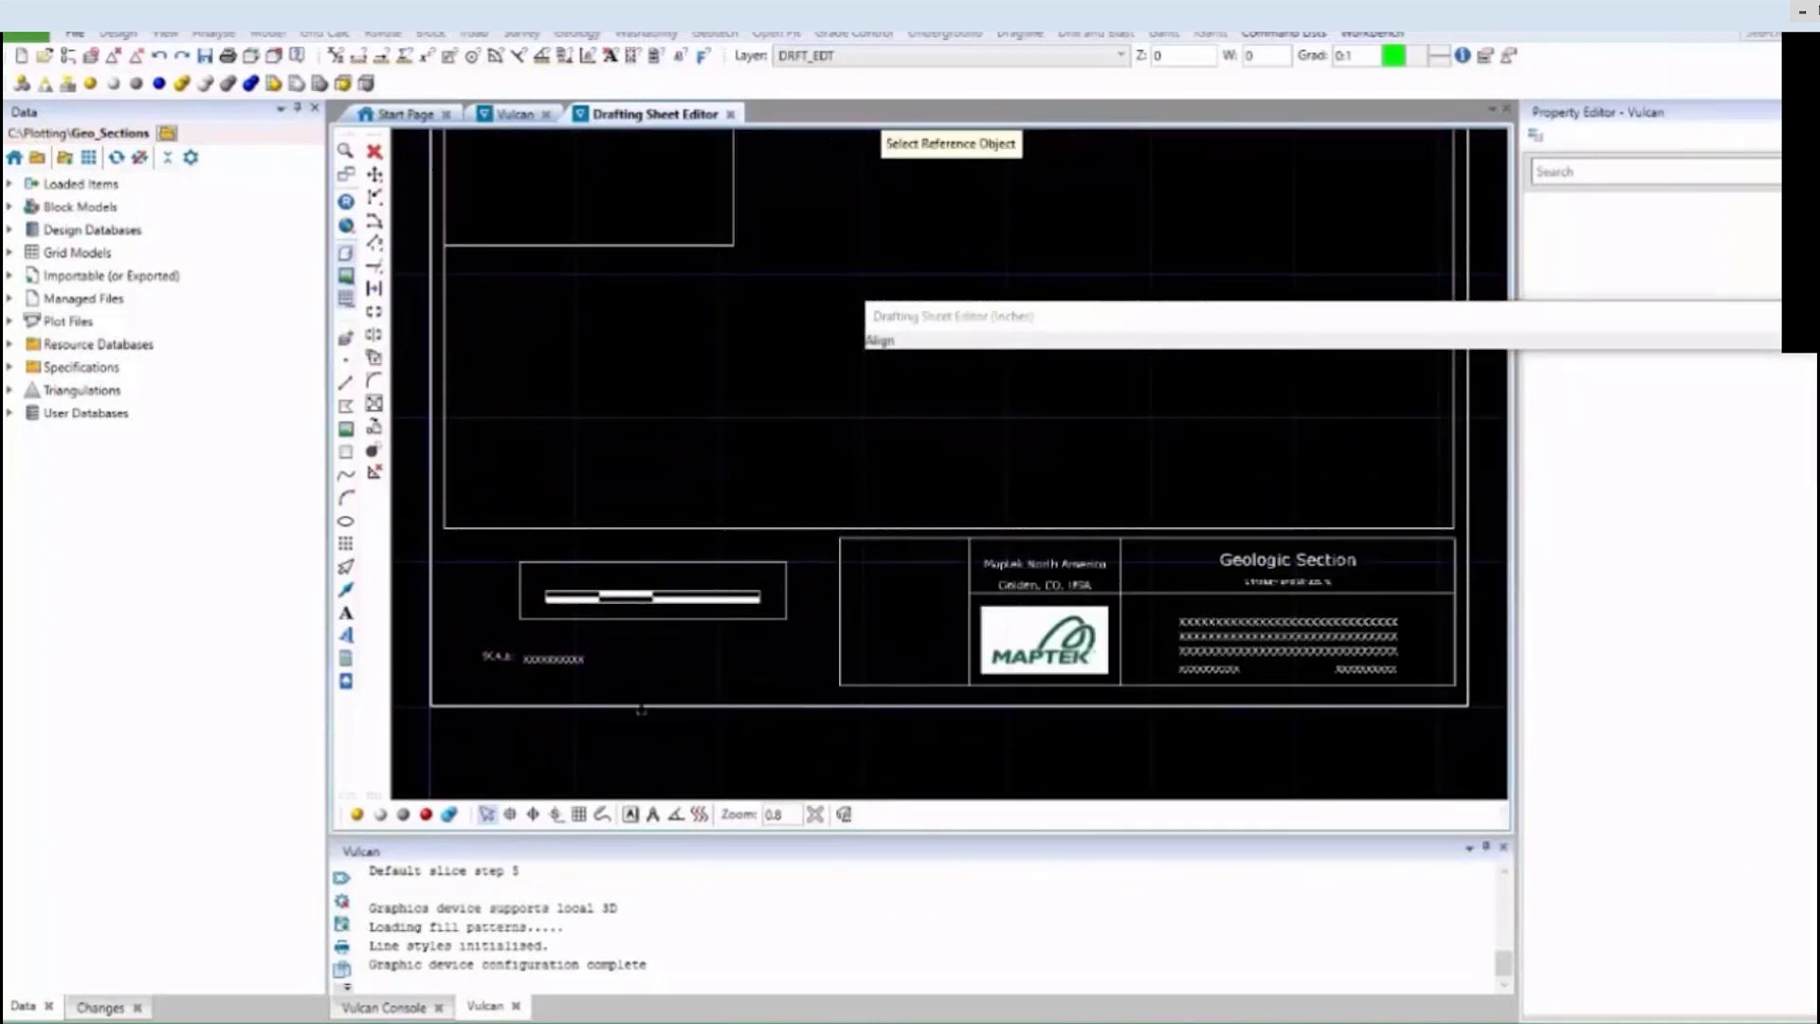
pyautogui.click(1194, 671)
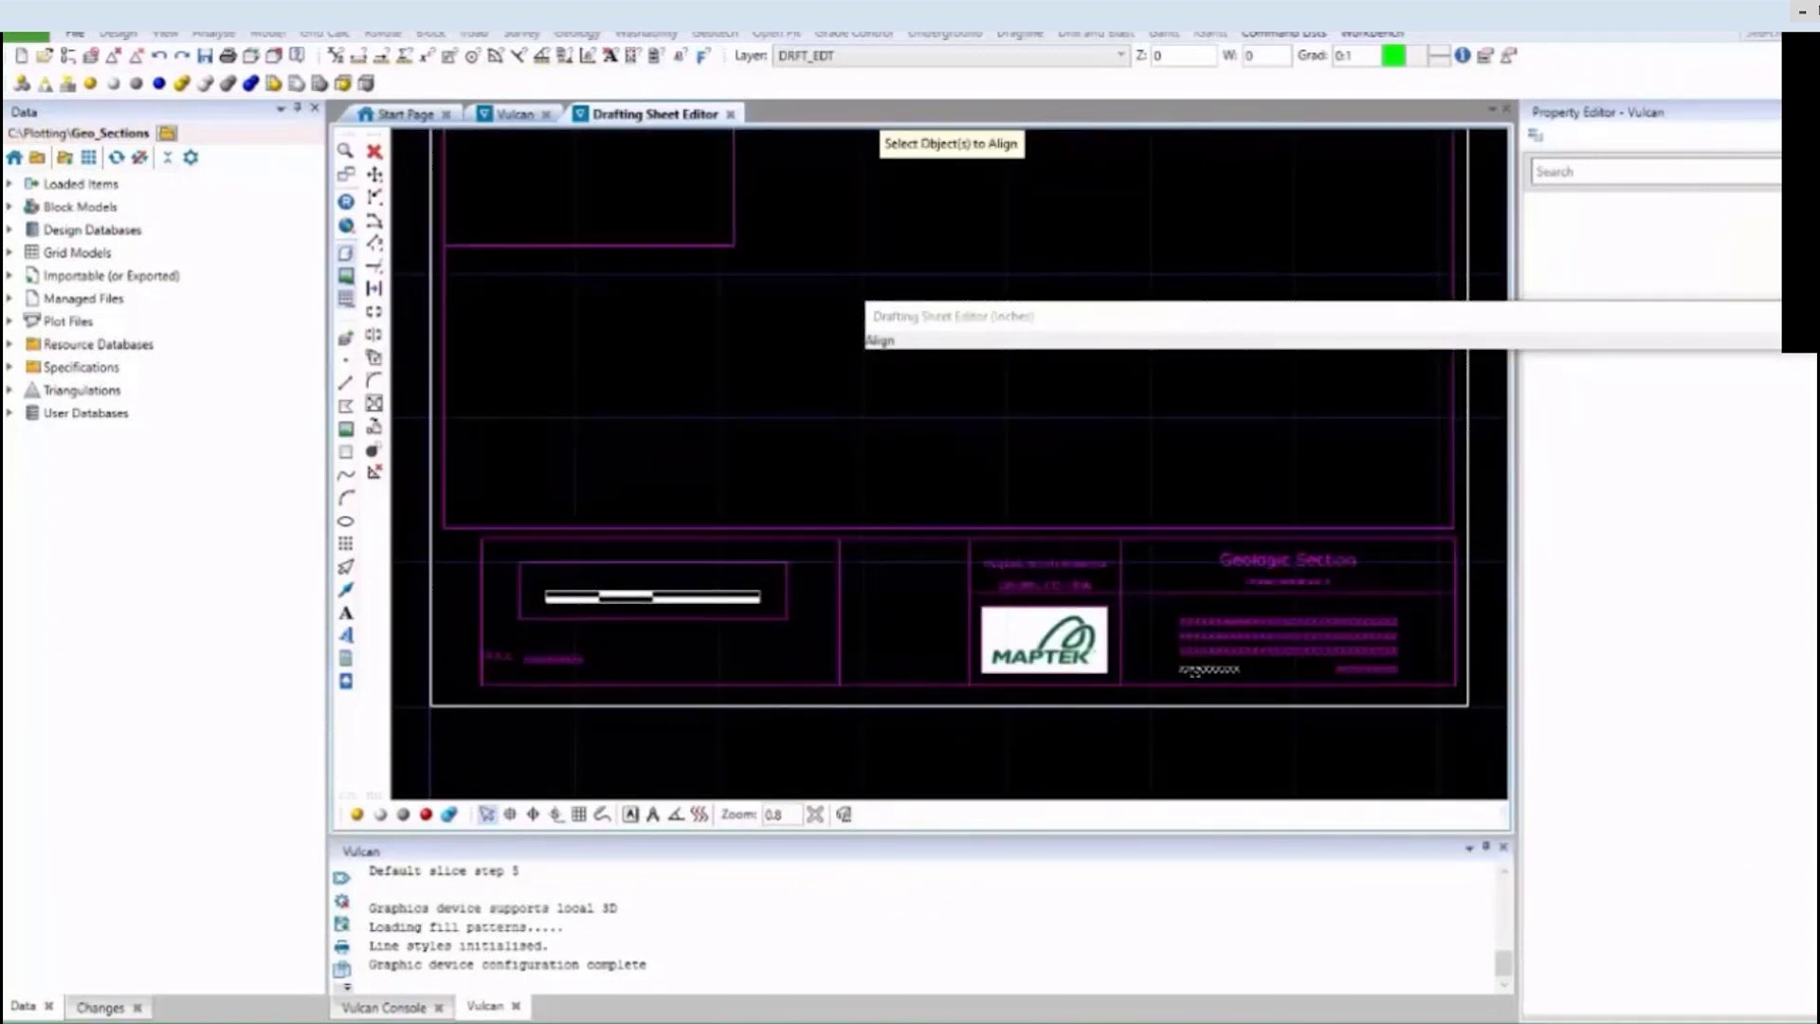
pyautogui.click(575, 658)
pyautogui.rightClick(524, 671)
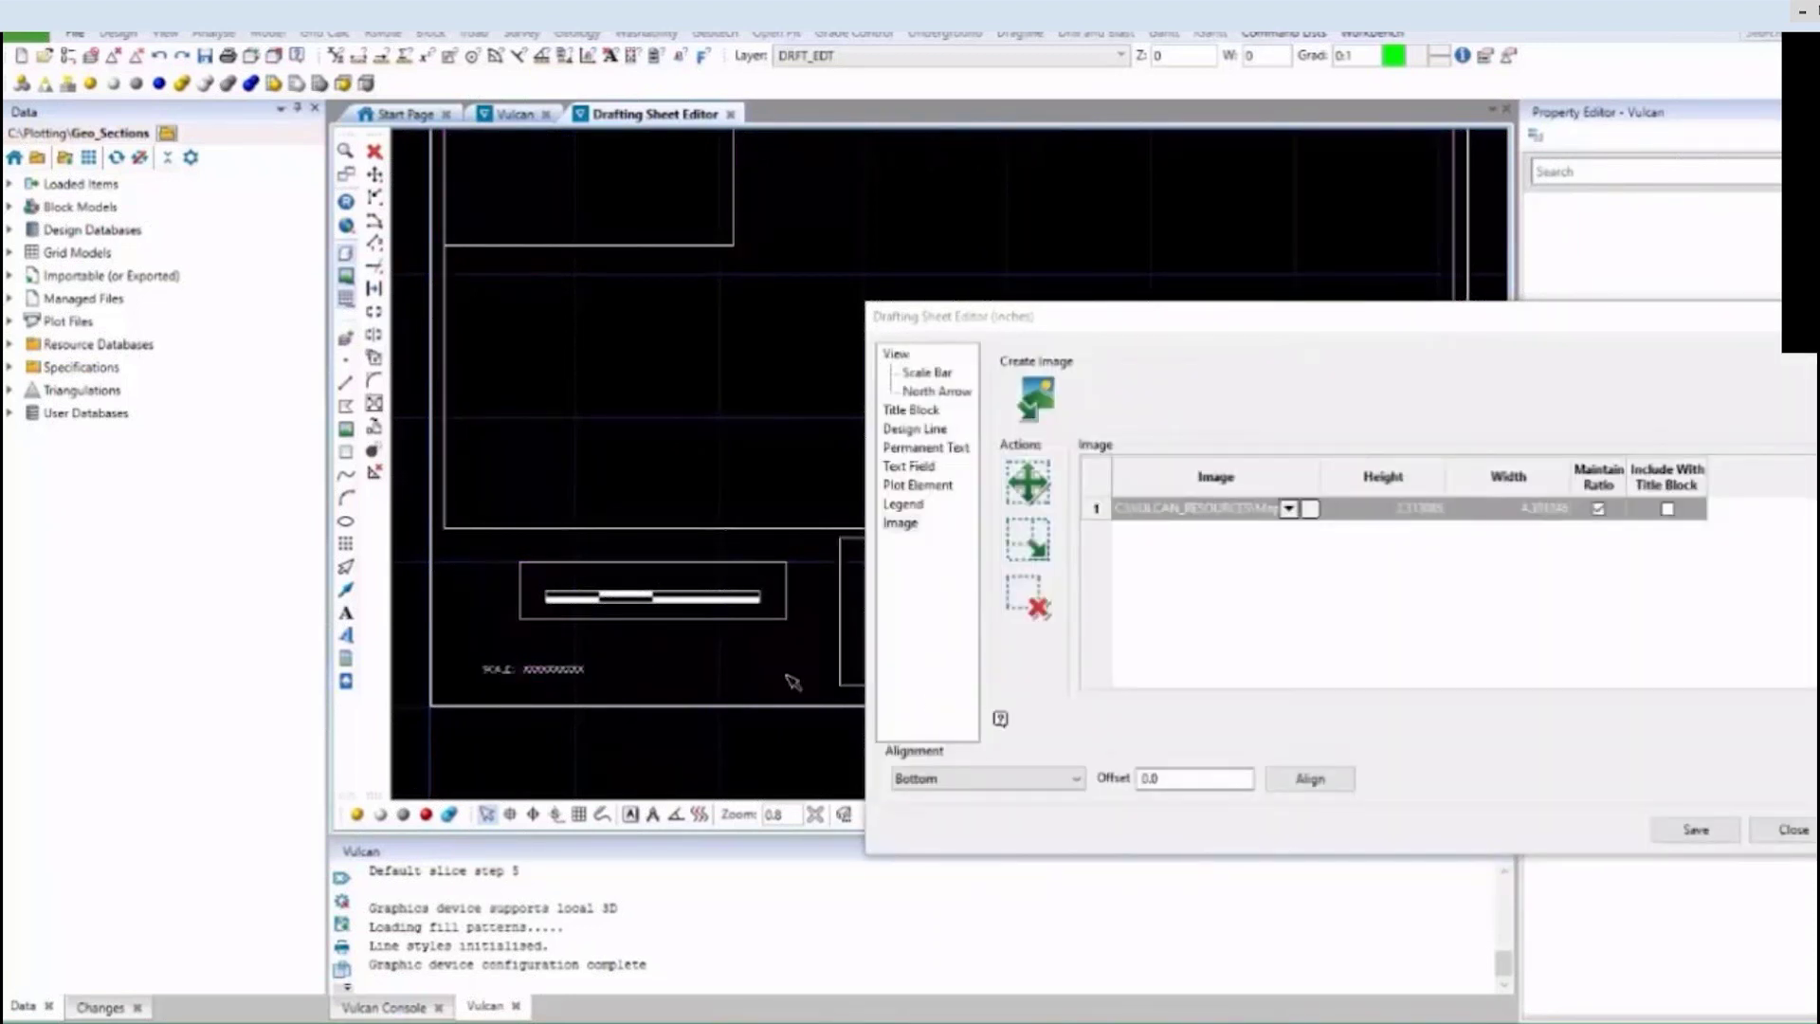
# Save the drafting sheet to drafting.dgd.isis and close the Drafting Sheet Editor.
pyautogui.click(1683, 840)
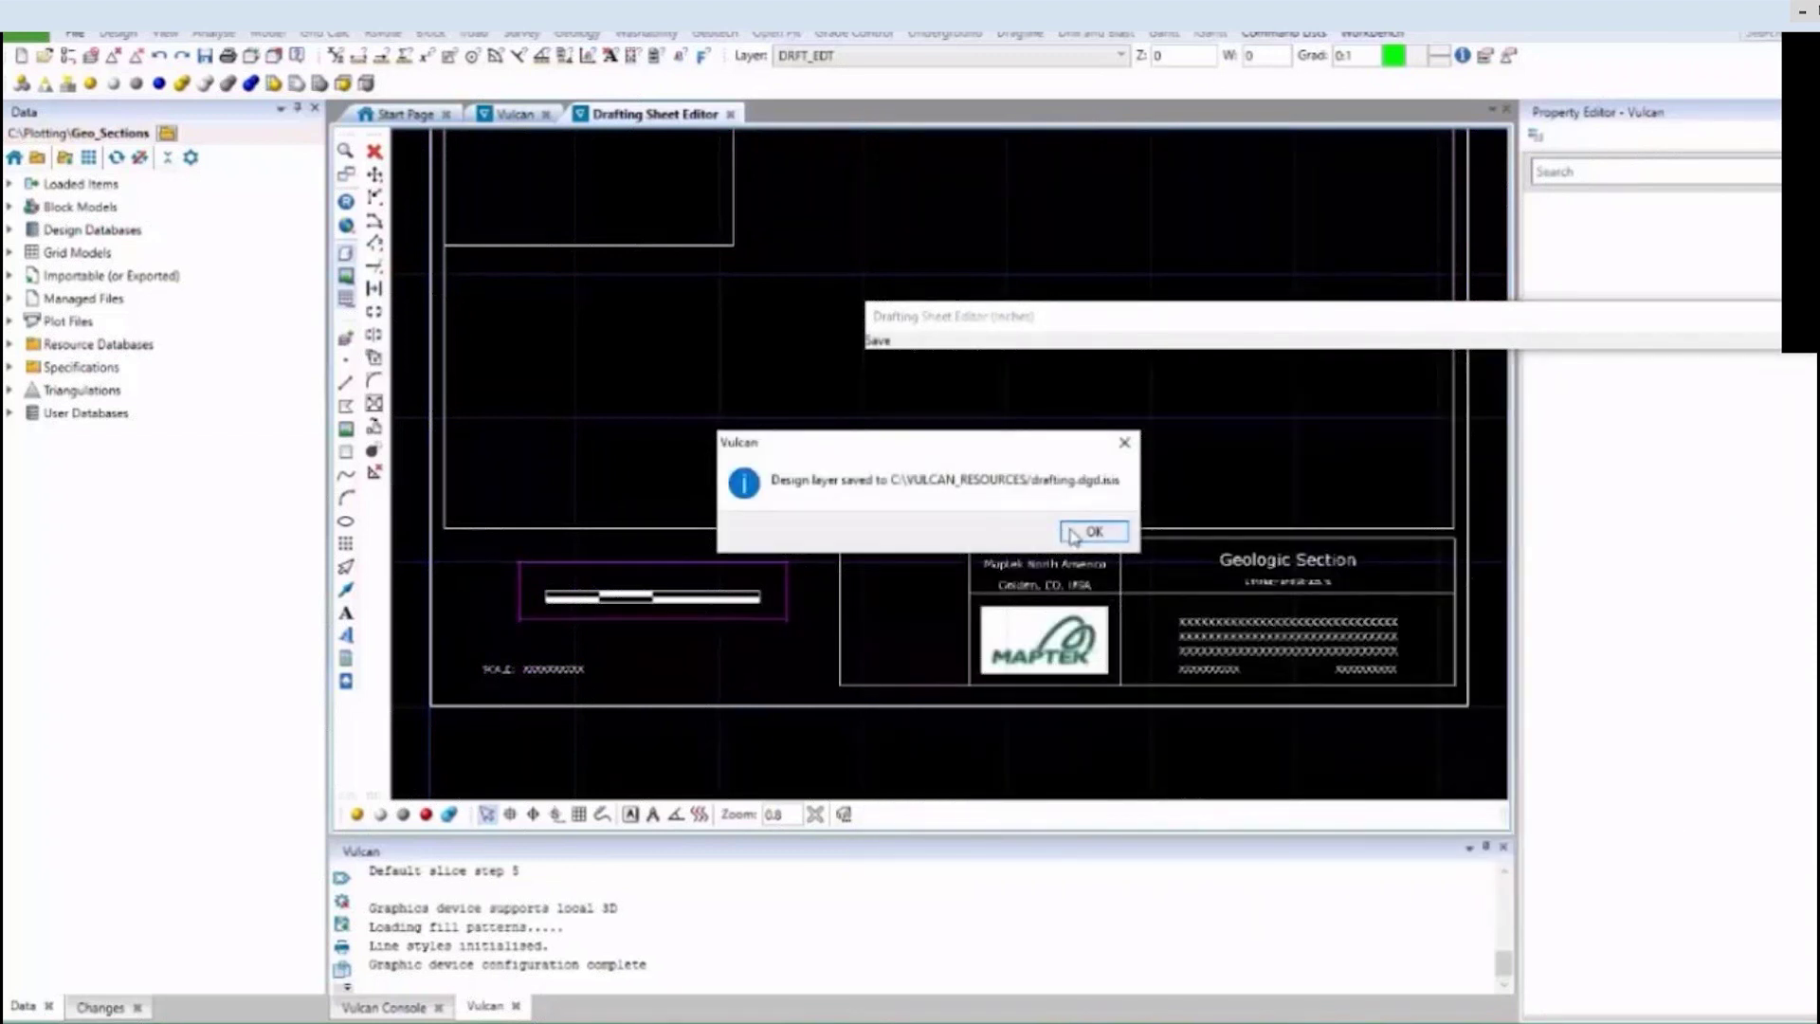
pyautogui.click(1090, 534)
pyautogui.click(1793, 832)
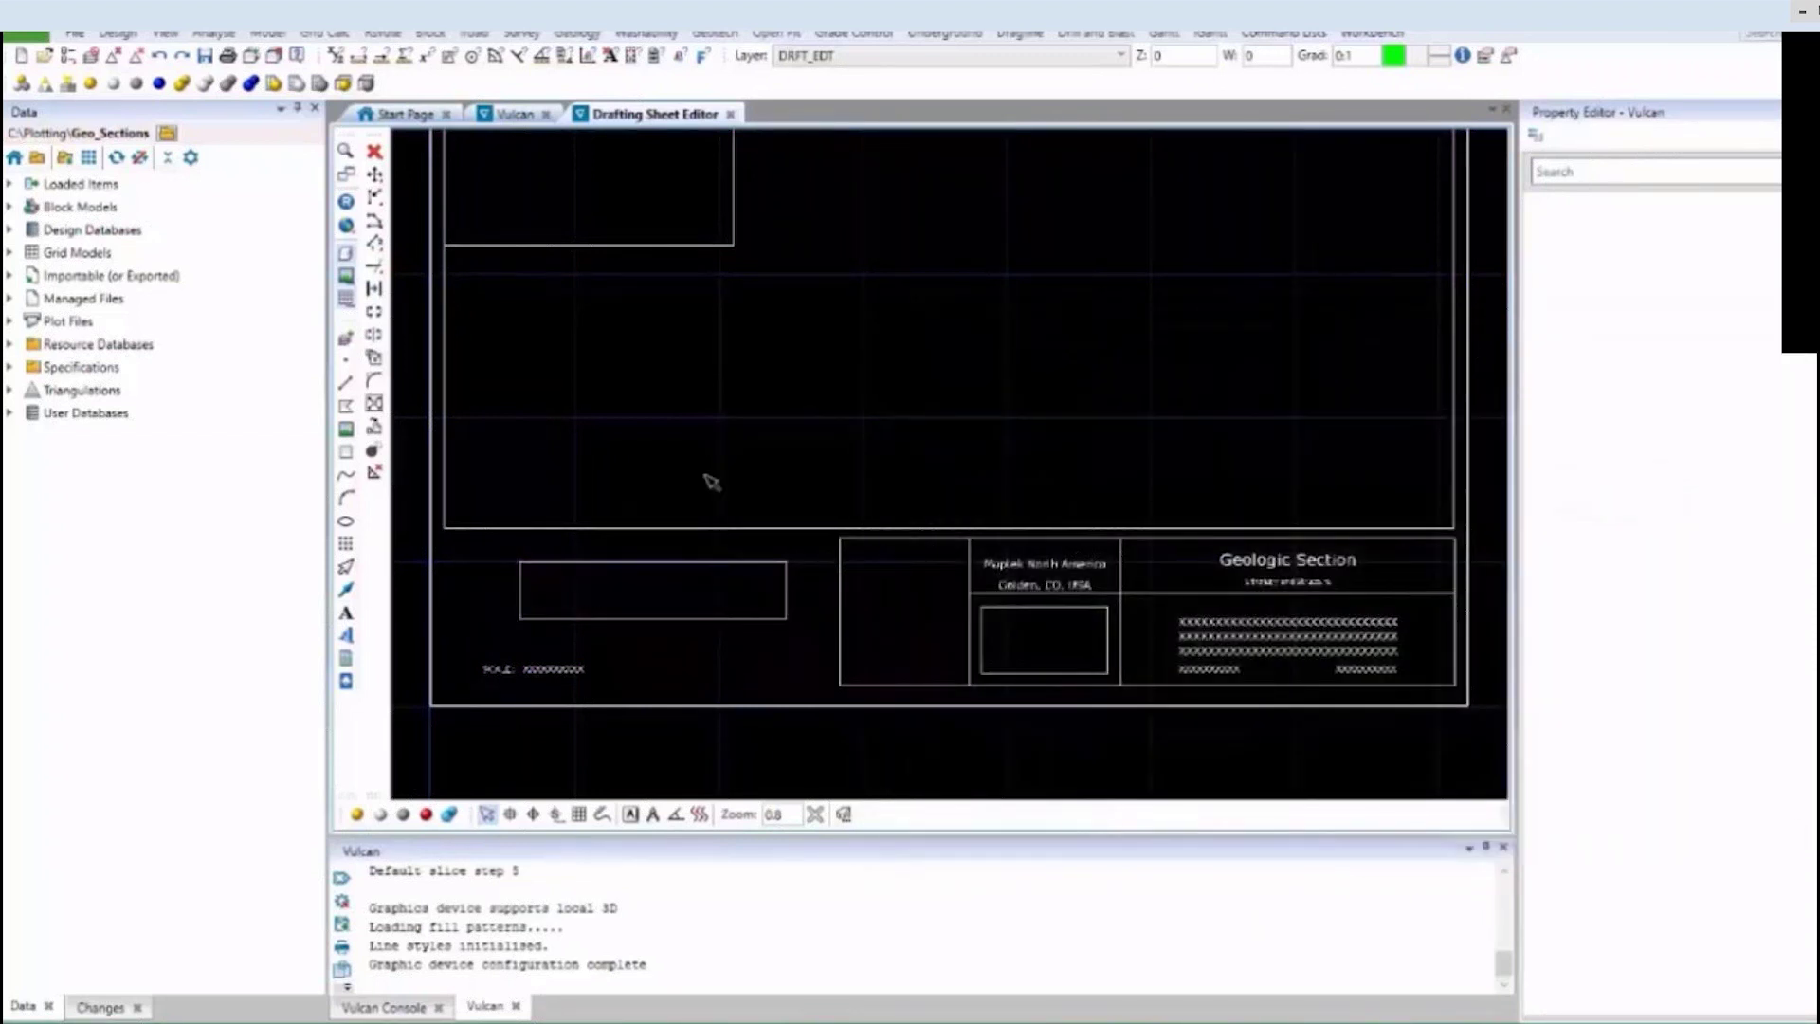
# Find and select the ARCH_D_DEMO sheet in drafting.dgd.isis under Resource Databases.
pyautogui.click(10, 345)
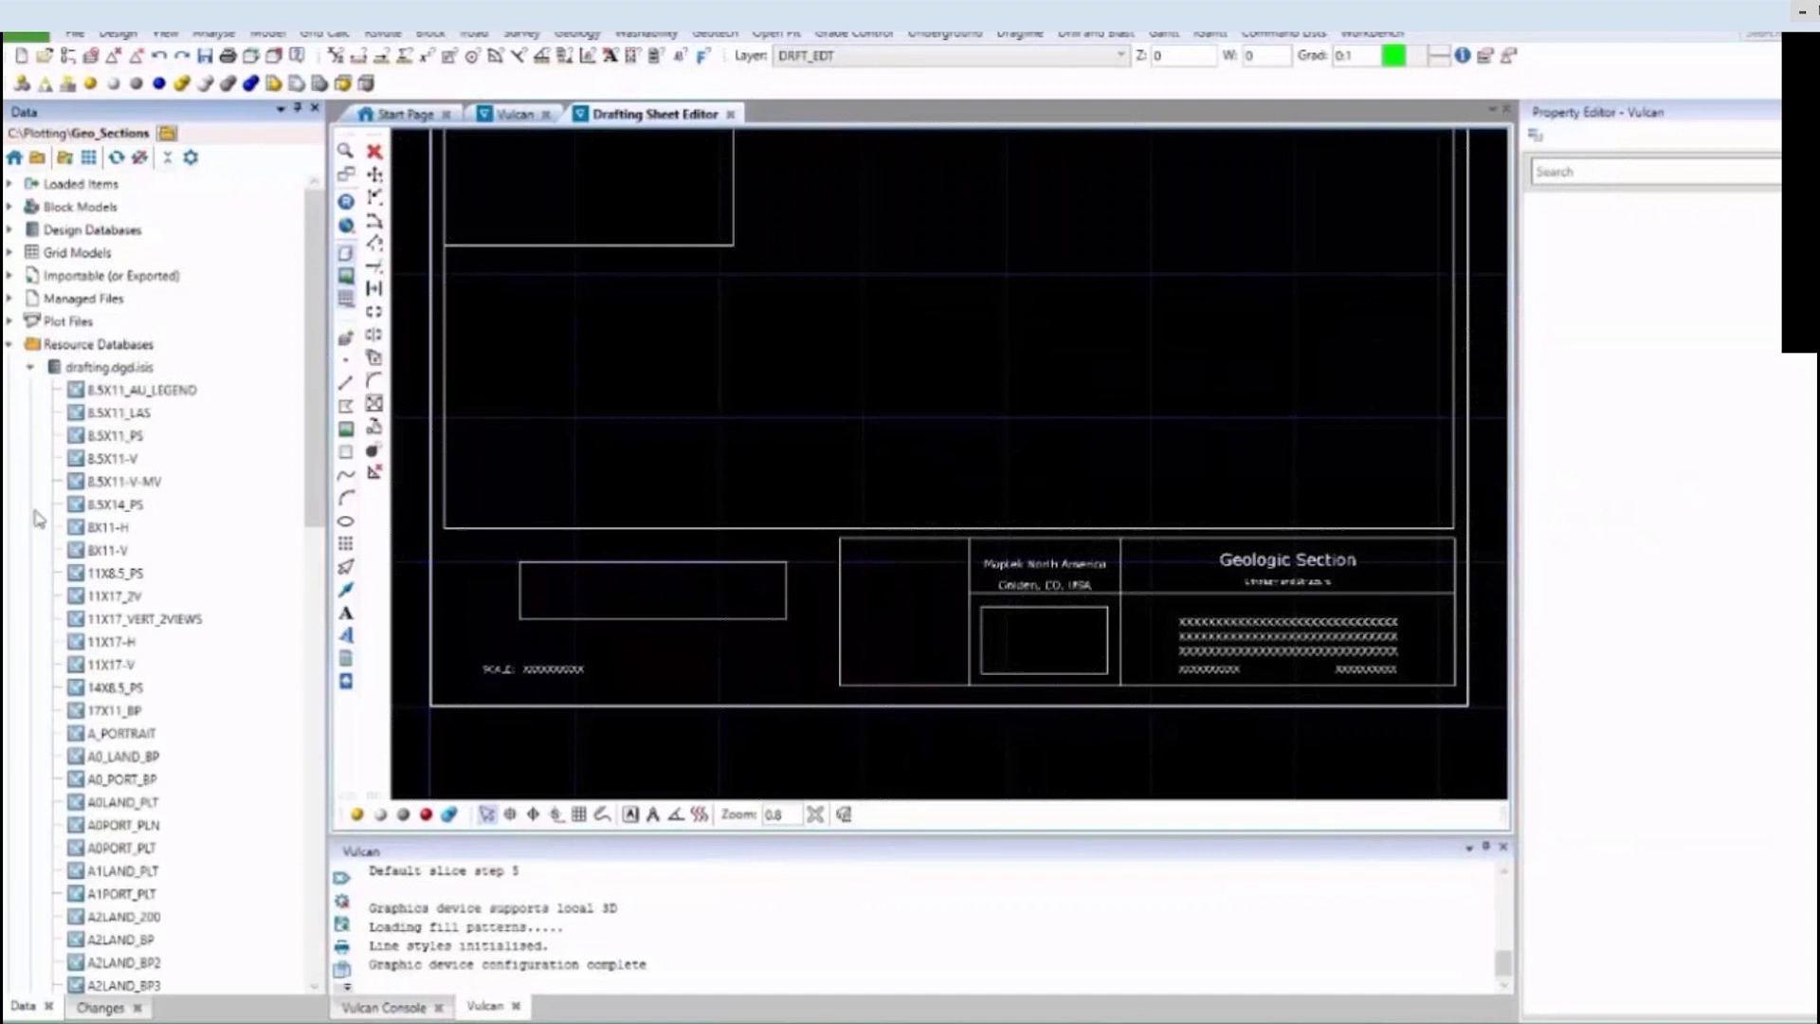
pyautogui.scroll(-2, 95, 588)
pyautogui.scroll(-5, 169, 749)
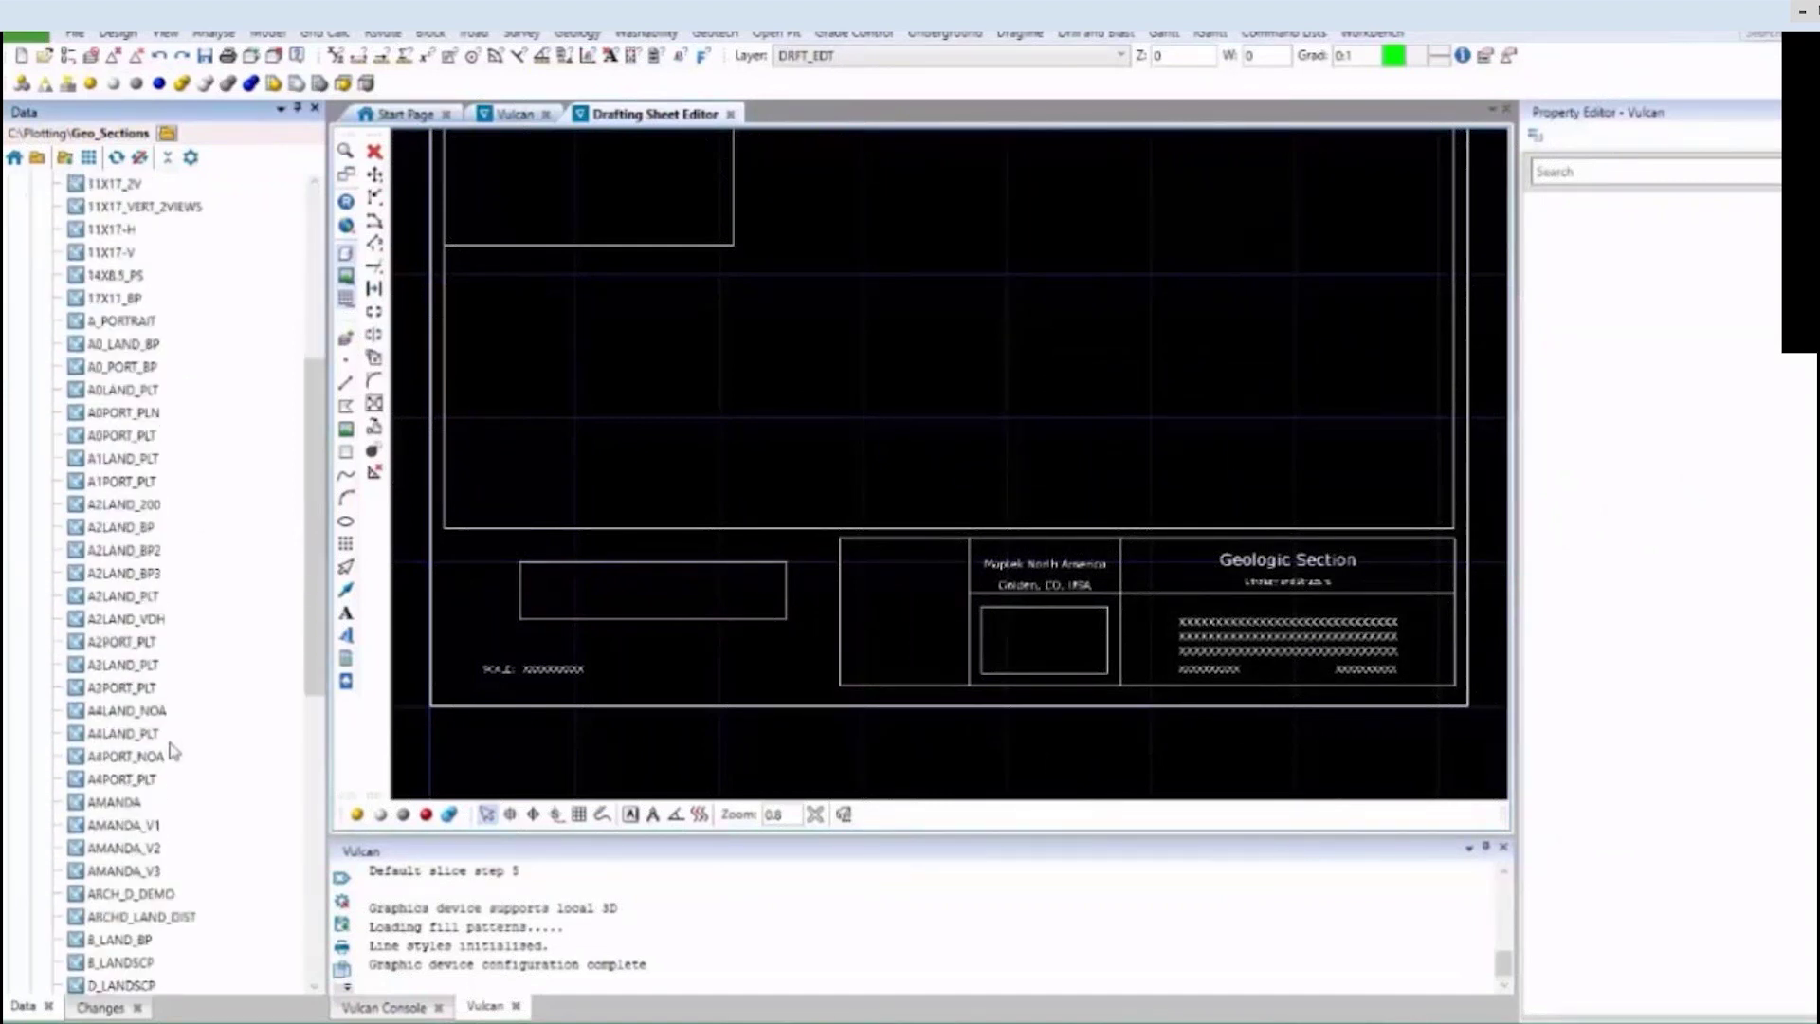
pyautogui.click(171, 812)
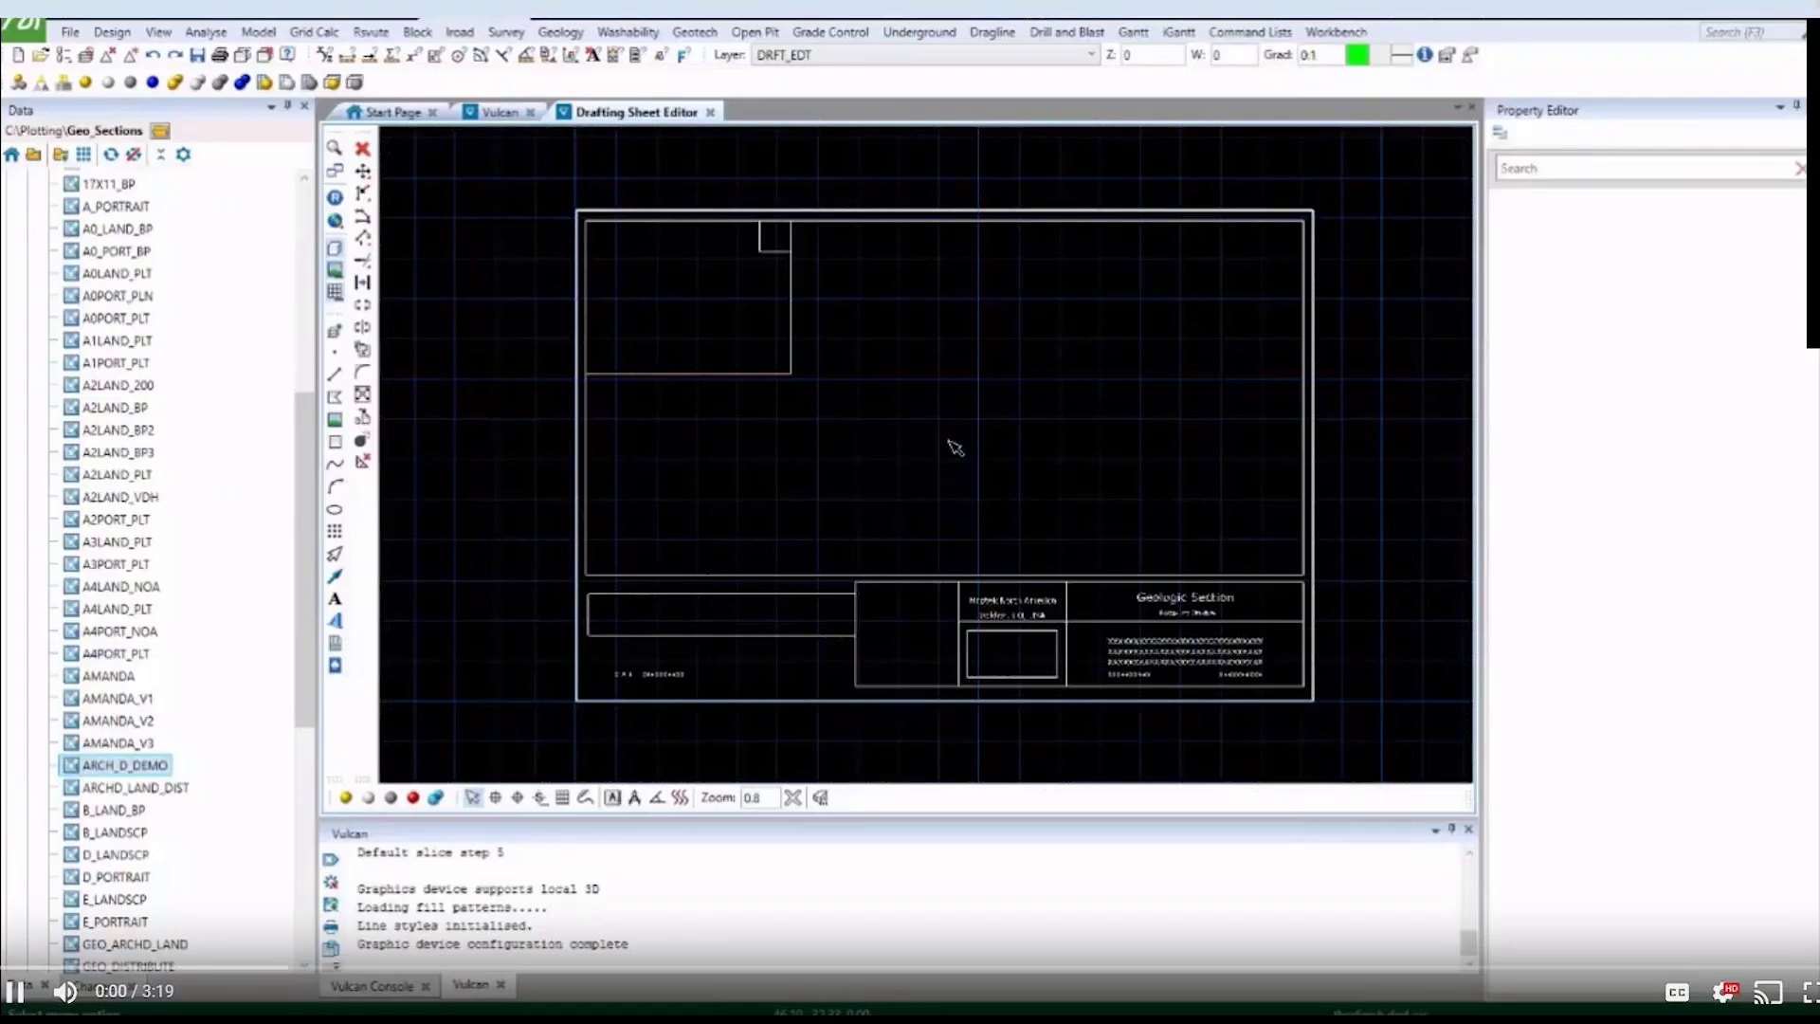
# Load the saved screen geo_plot_screen.dg_spec into the main Vulcan window with its default load settings.
pyautogui.click(501, 121)
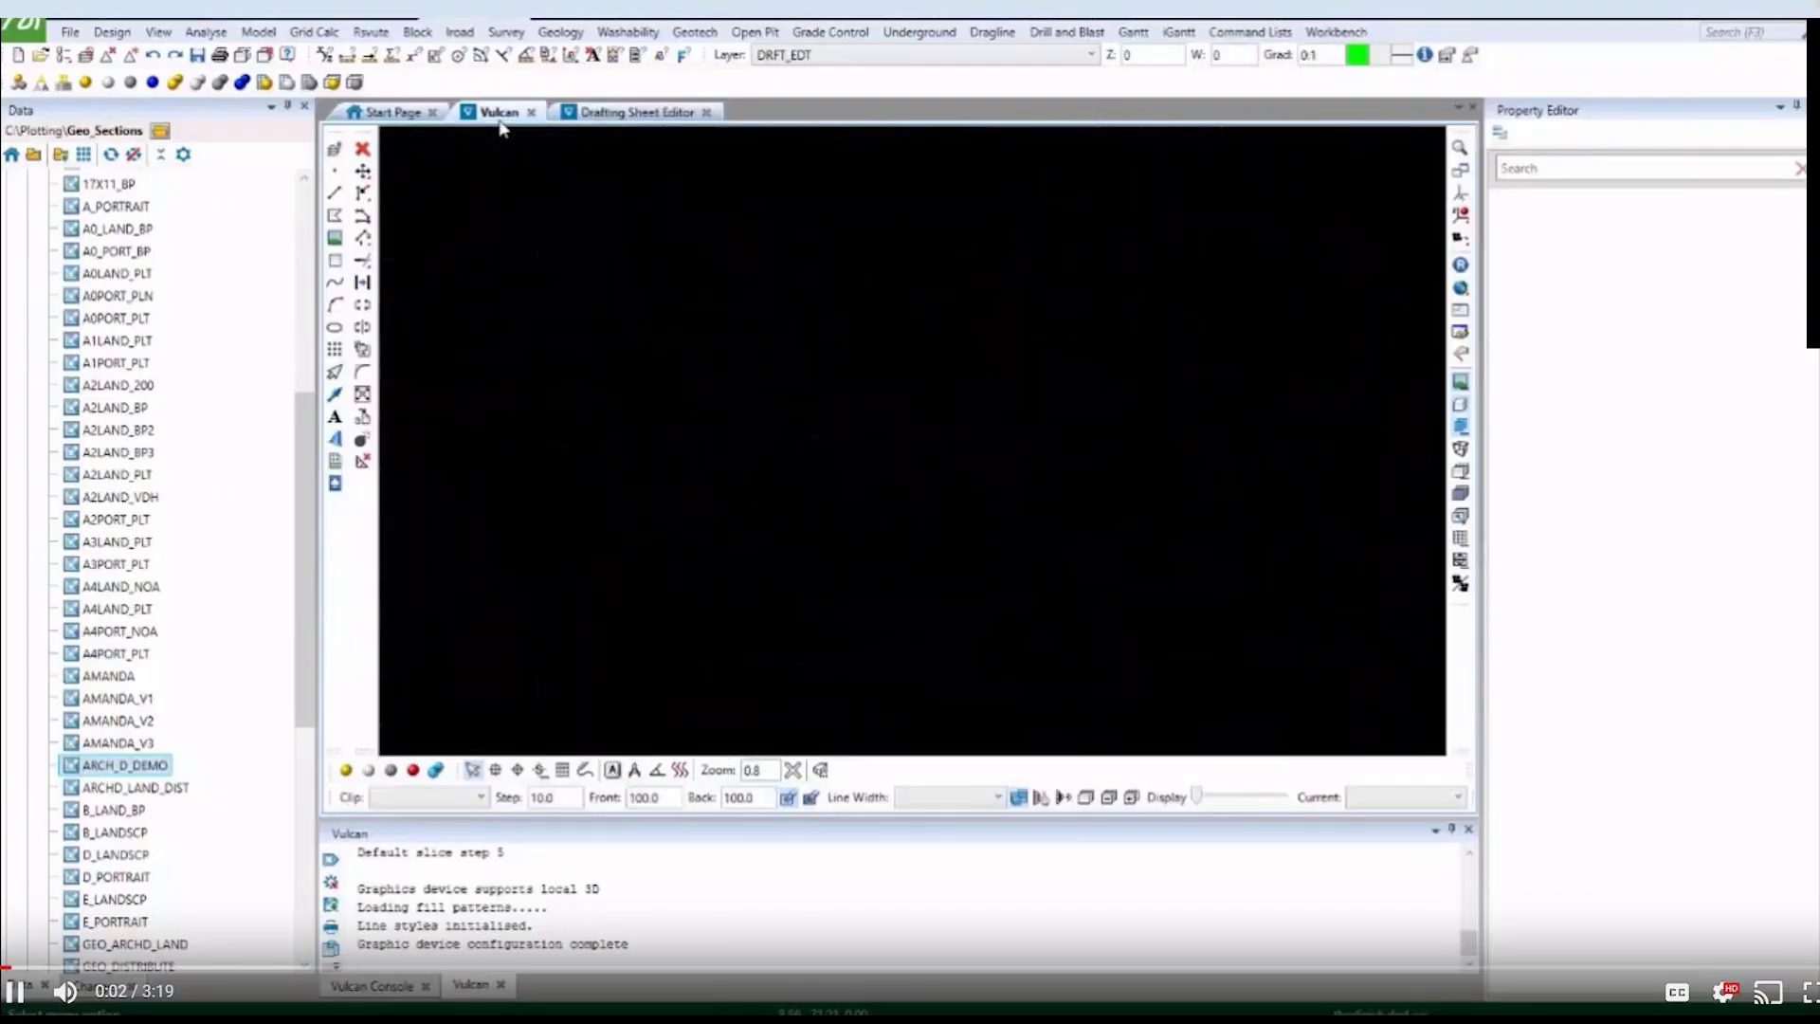
pyautogui.click(83, 35)
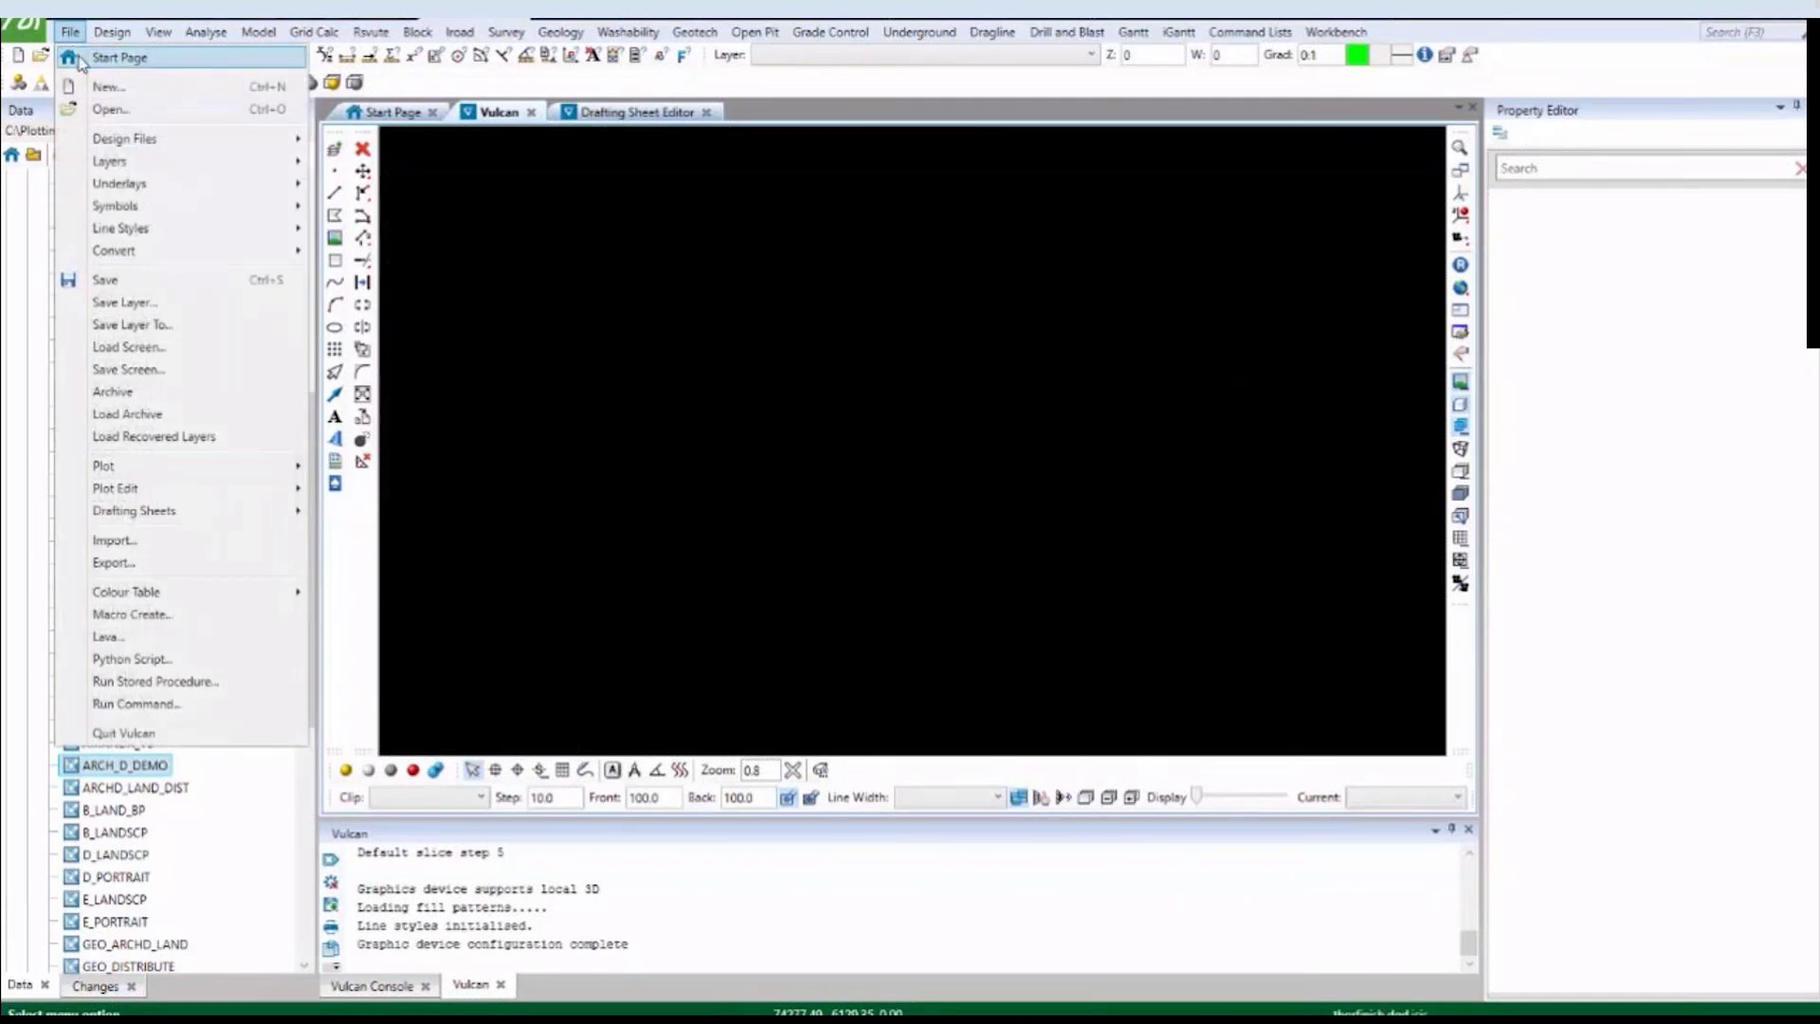
pyautogui.click(208, 347)
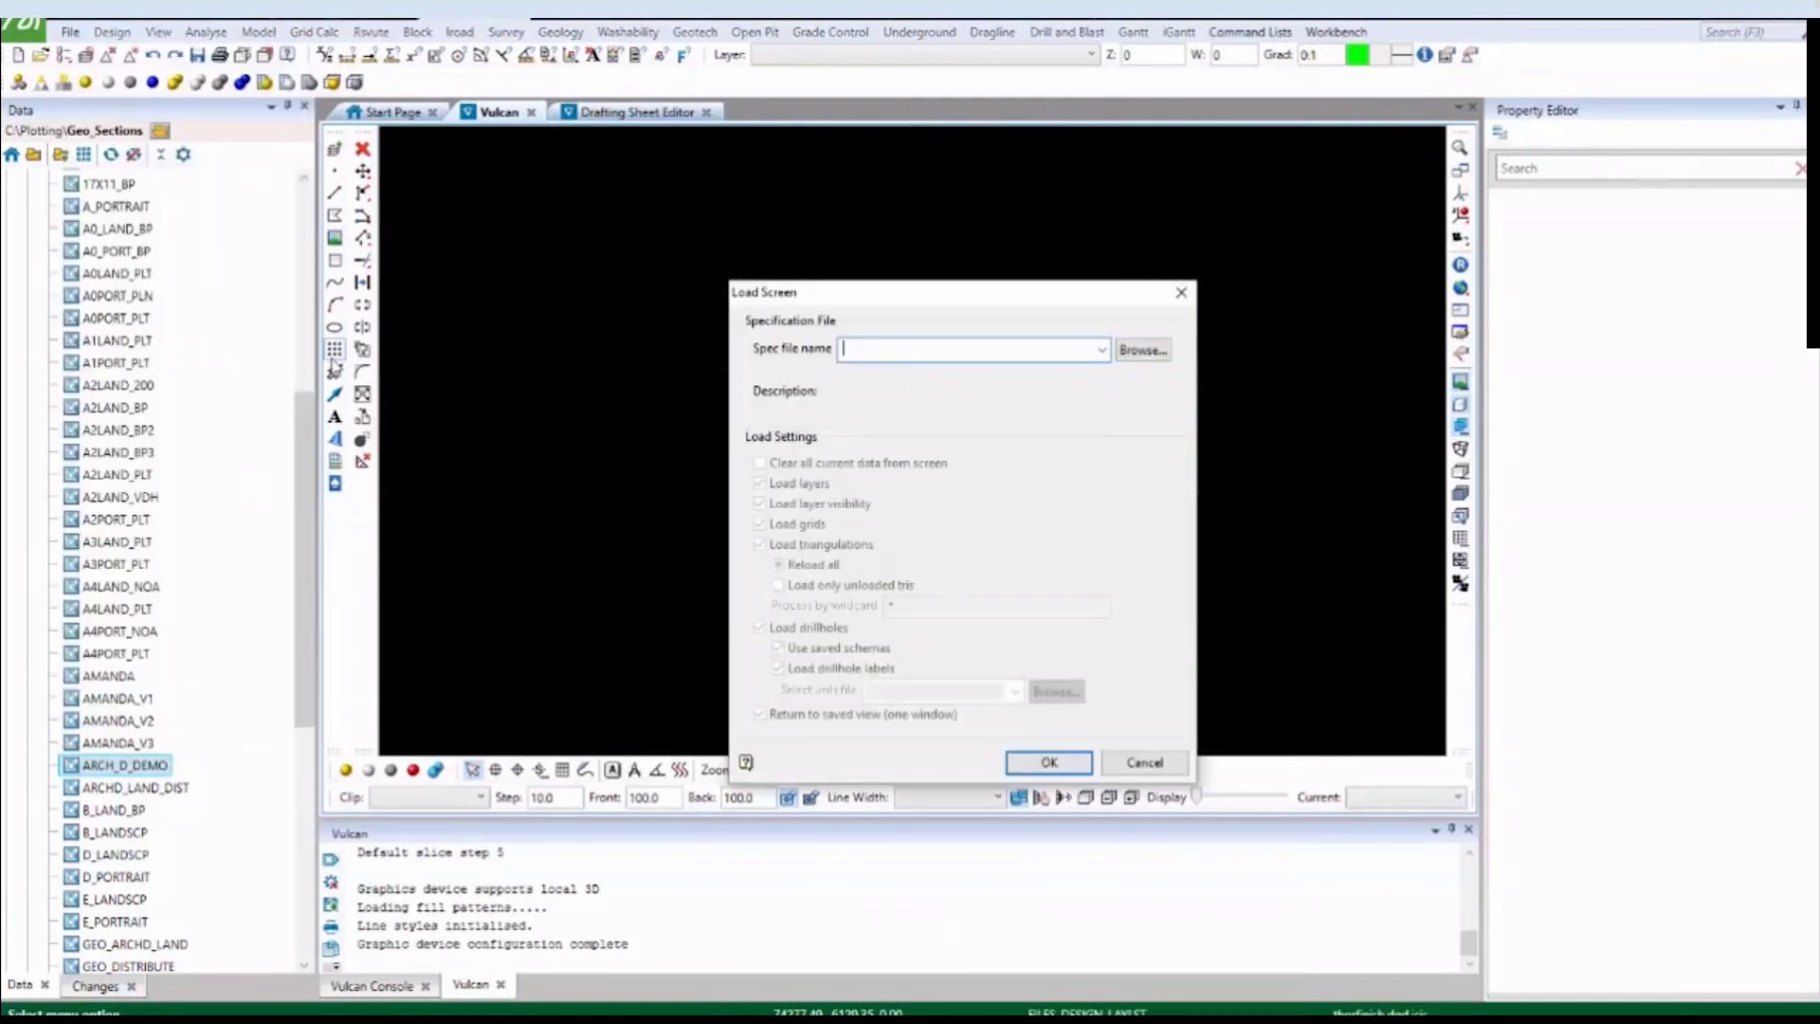
pyautogui.click(1103, 350)
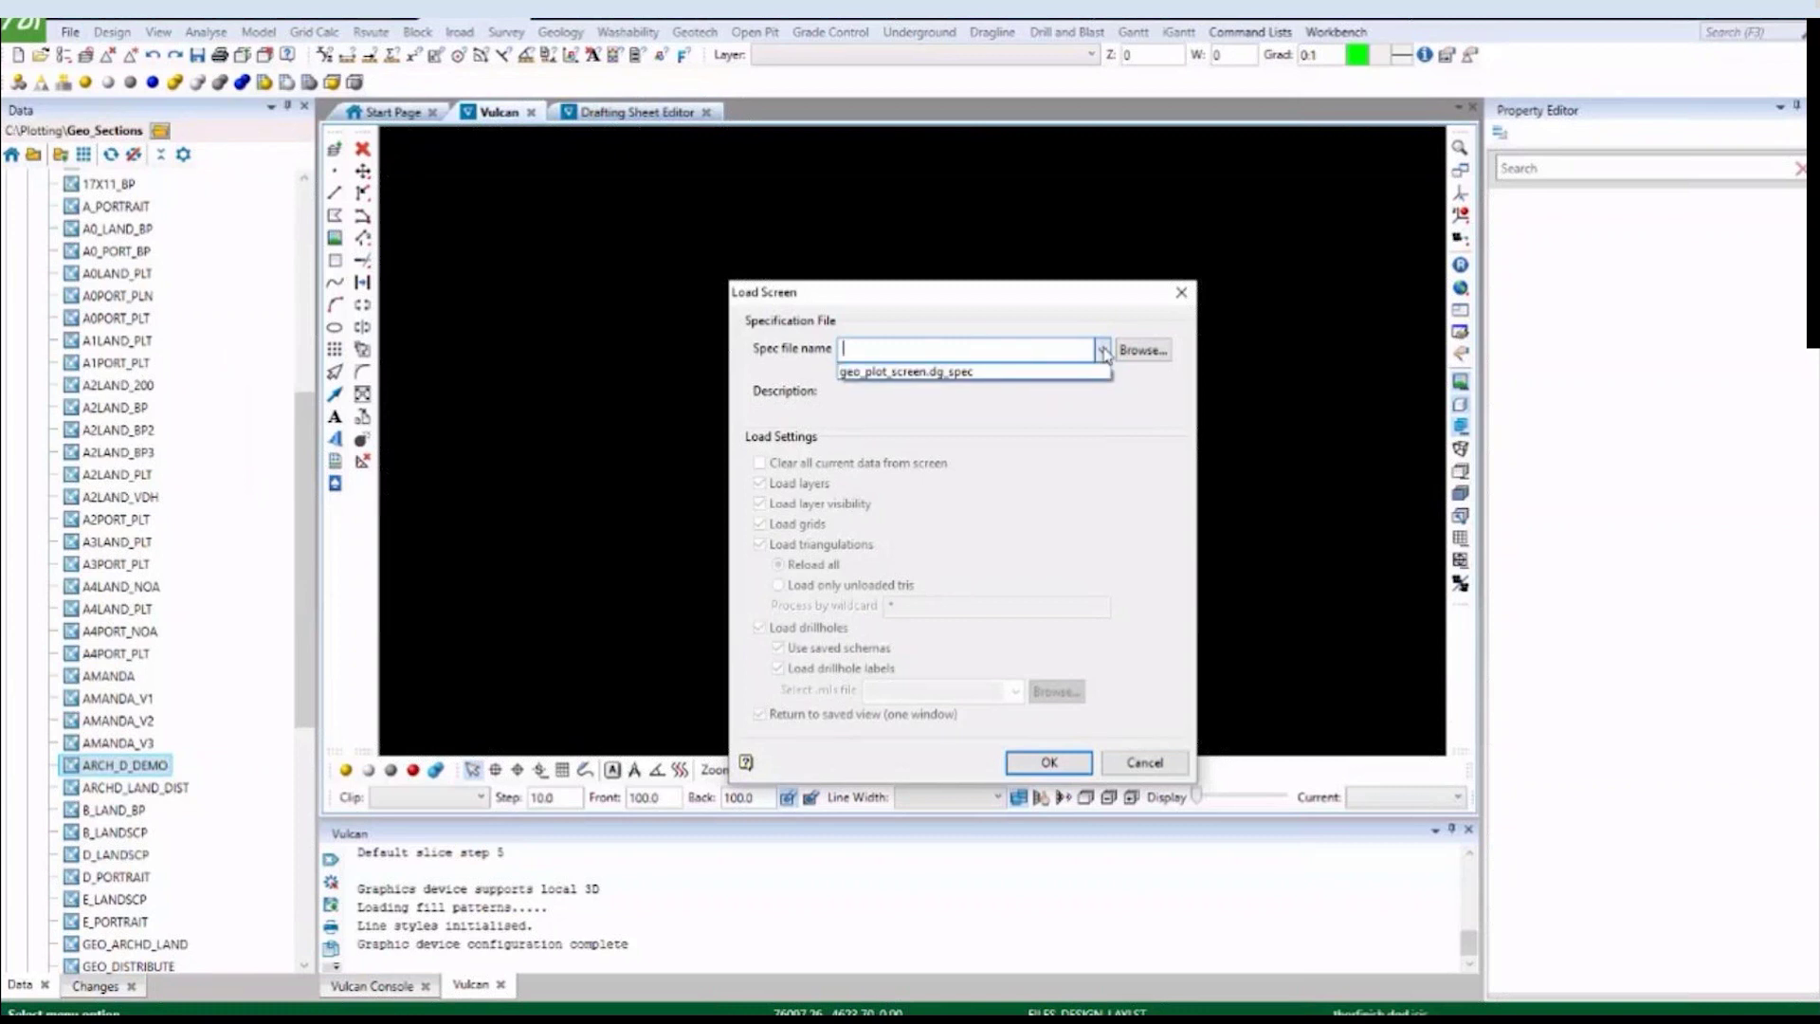
pyautogui.click(1009, 372)
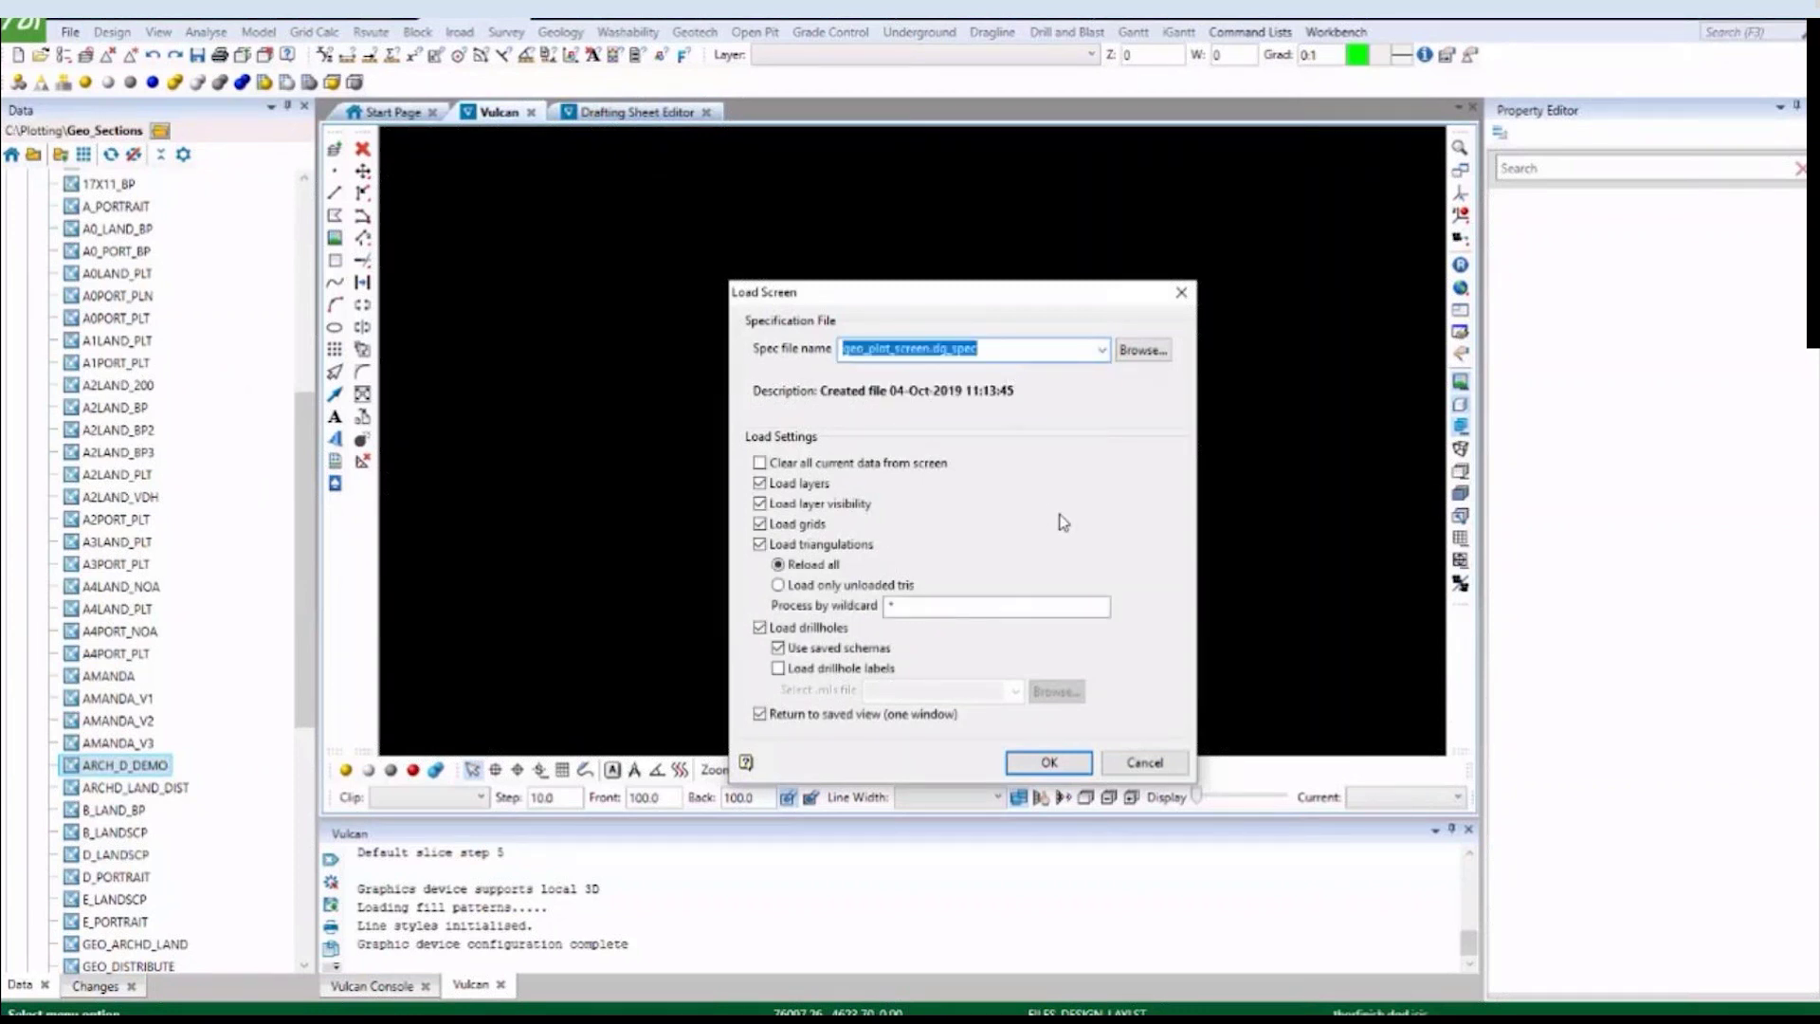
pyautogui.click(1079, 764)
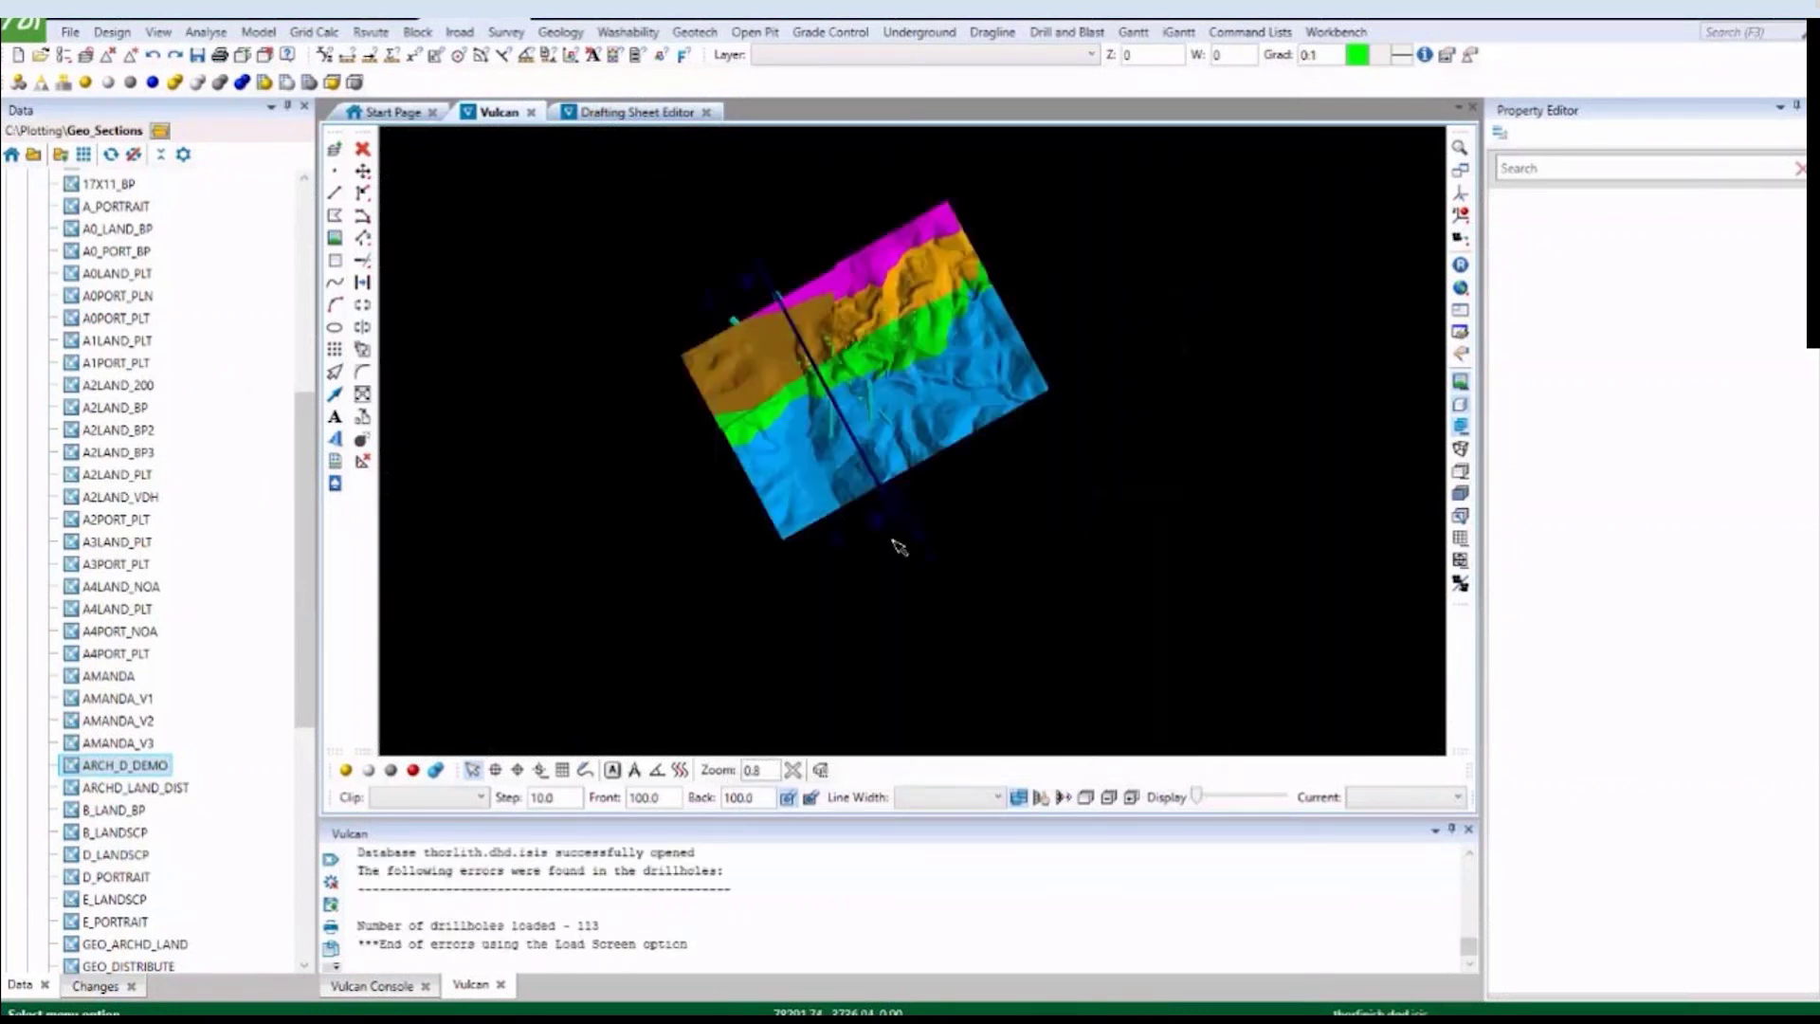
# Collapse the Resource Databases listing and switch the background of the model view to white.
pyautogui.scroll(4, 237, 342)
pyautogui.scroll(10, 237, 343)
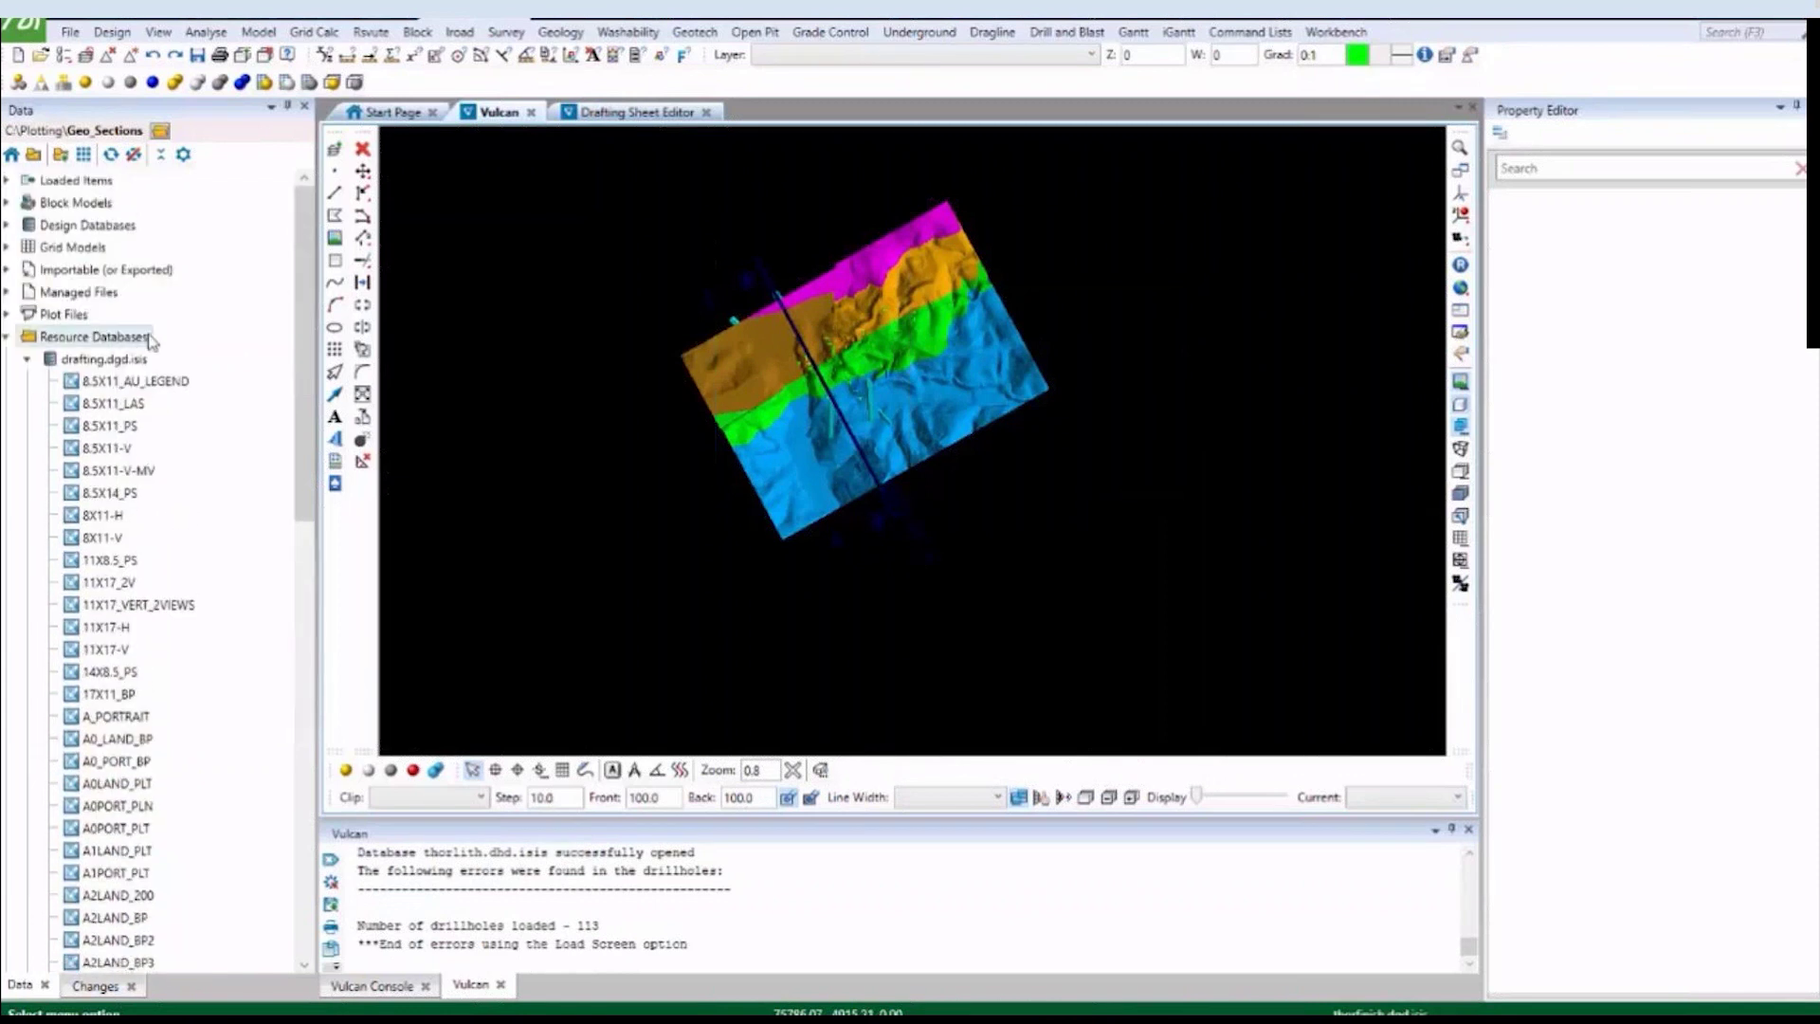
pyautogui.click(8, 336)
pyautogui.scroll(2, 758, 327)
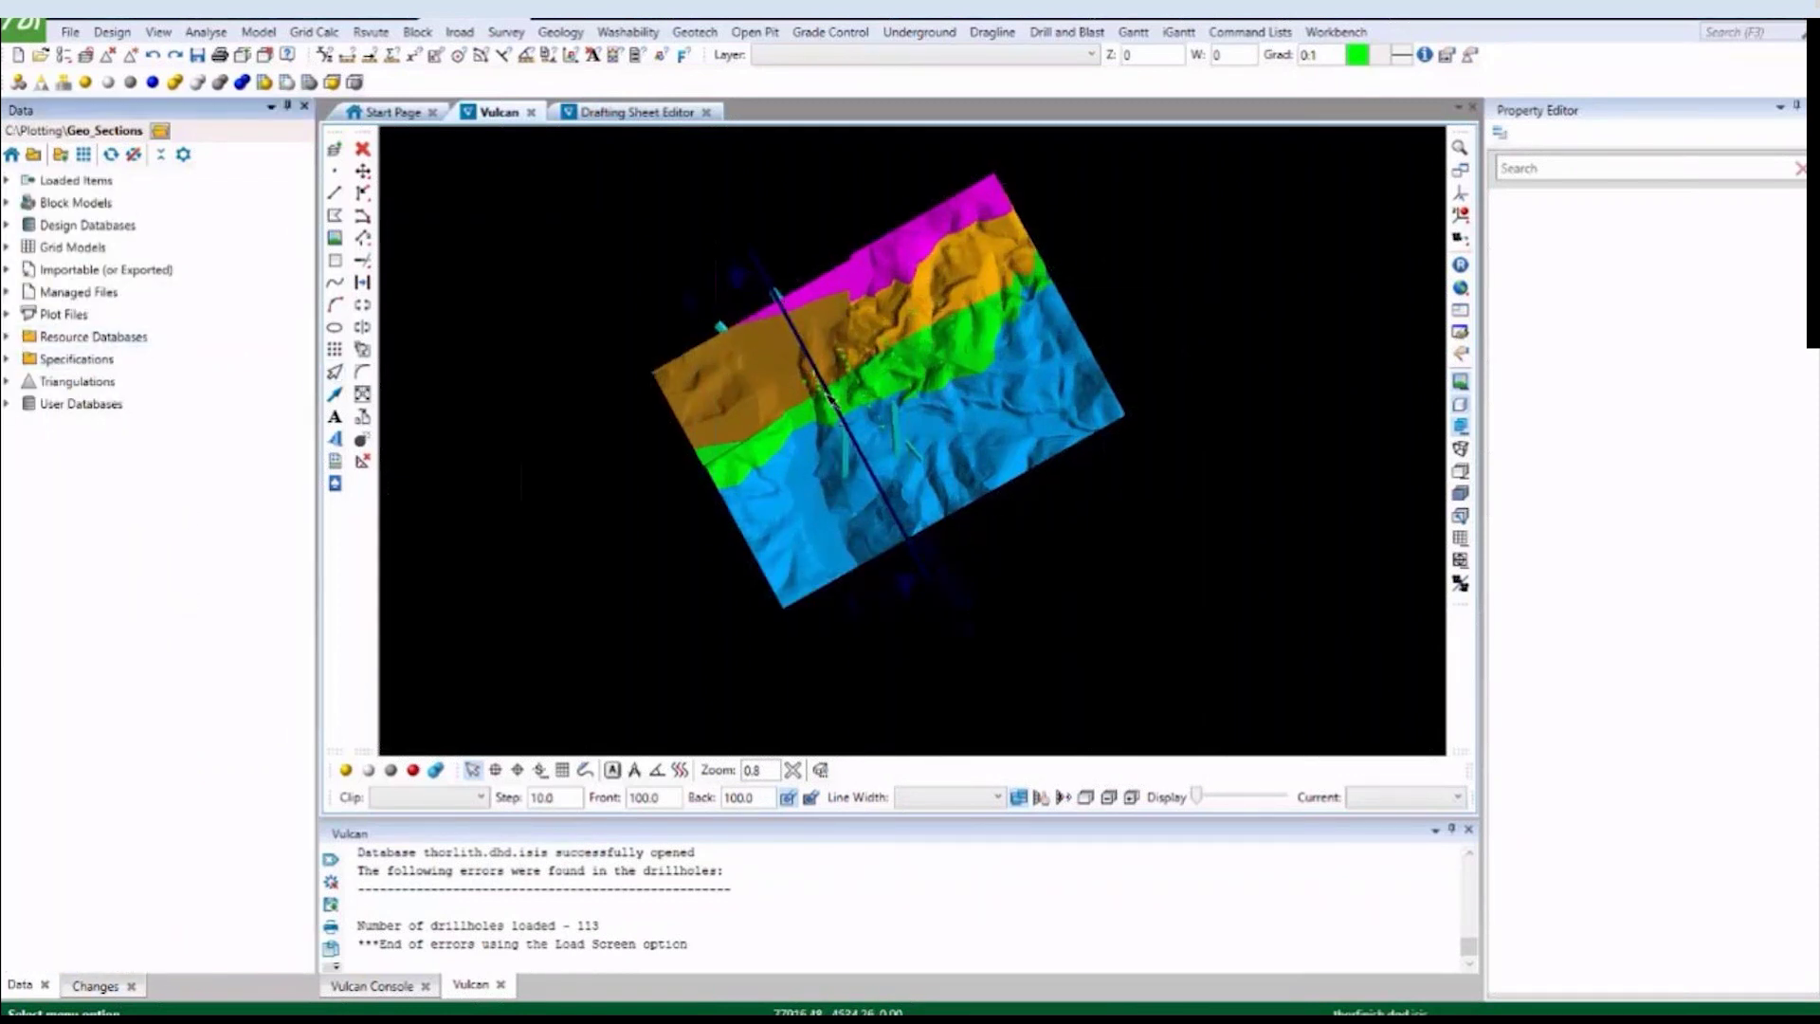
pyautogui.click(816, 244)
pyautogui.press('b')
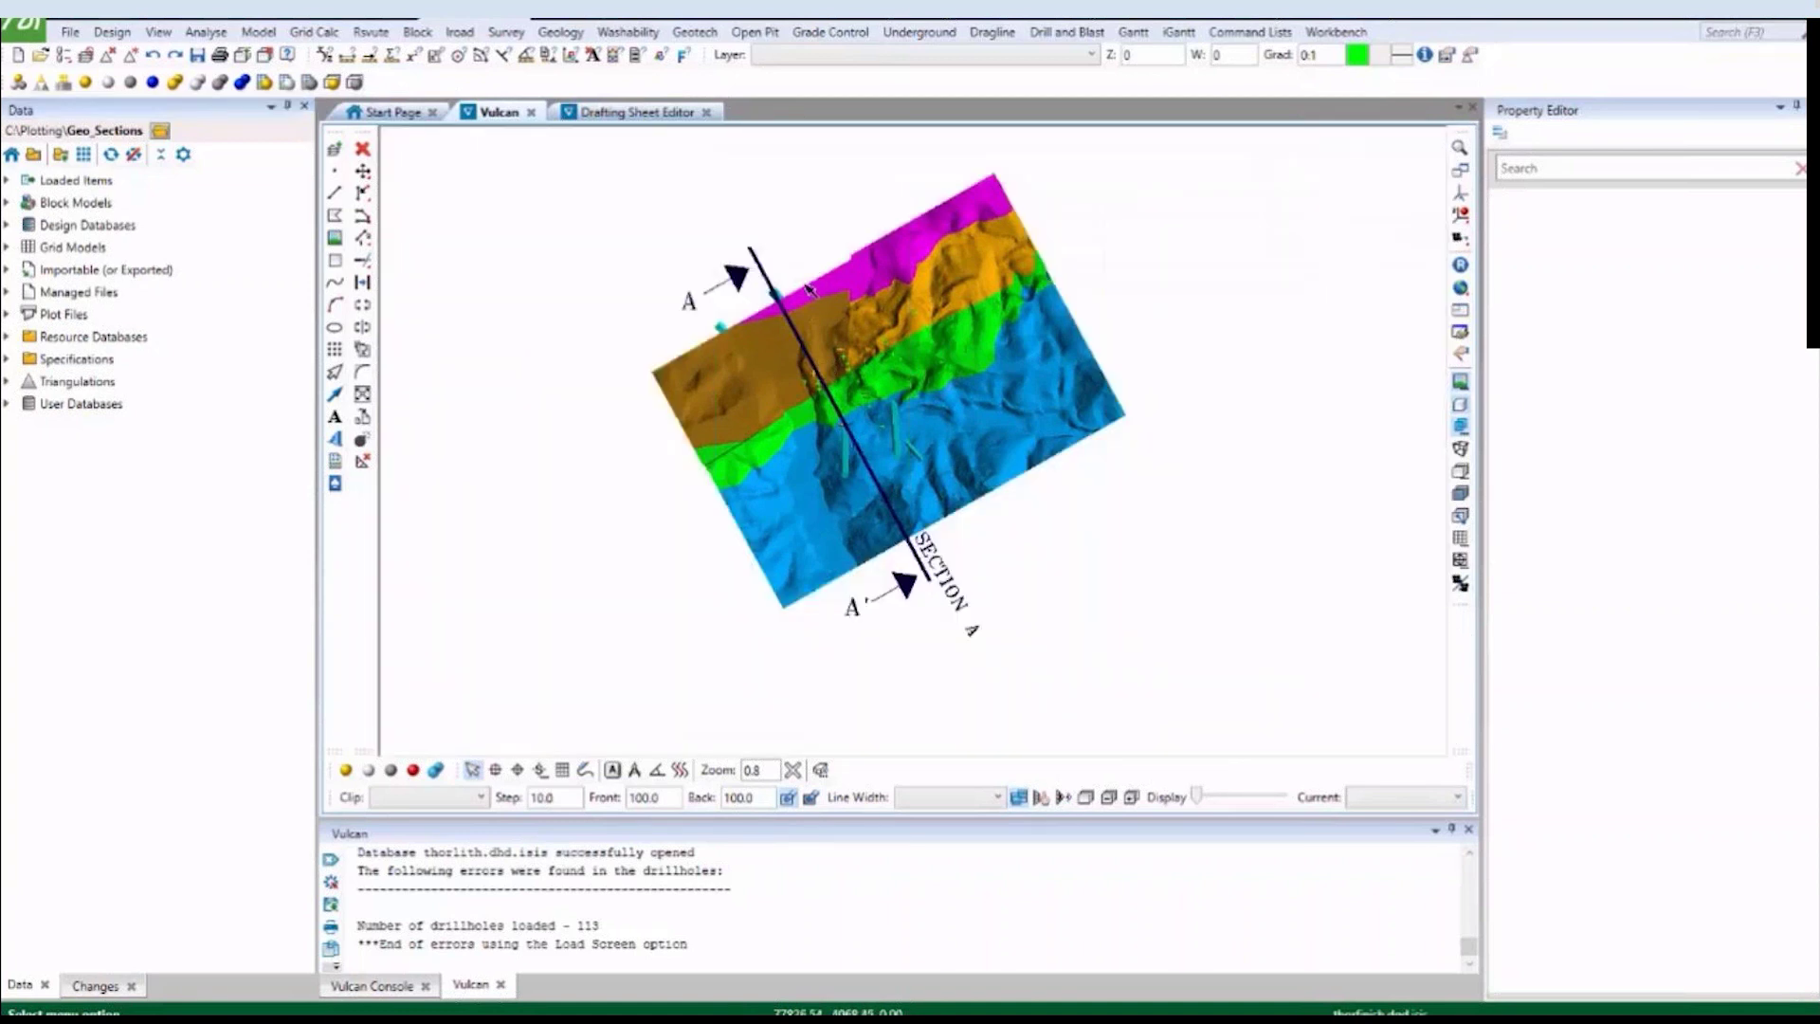
pyautogui.click(1459, 194)
pyautogui.click(881, 368)
pyautogui.moveTo(889, 379); pyautogui.dragTo(845, 346)
pyautogui.click(1460, 269)
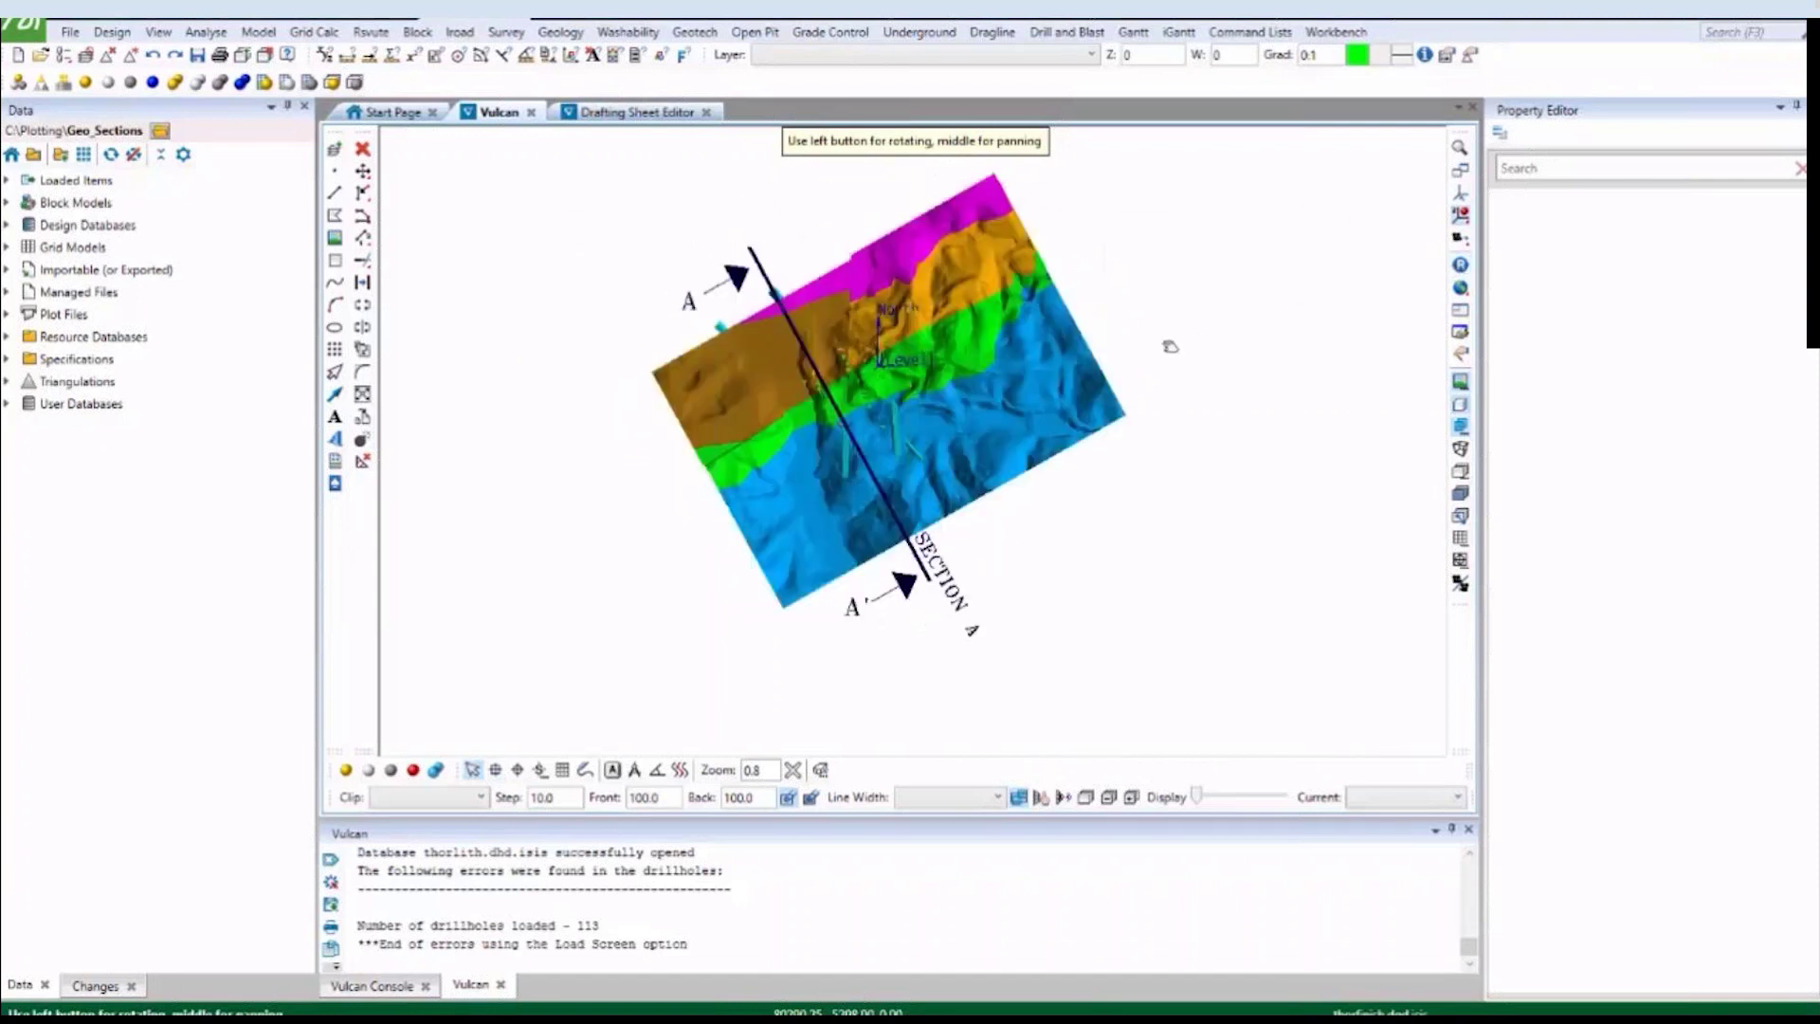
pyautogui.rightClick(702, 369)
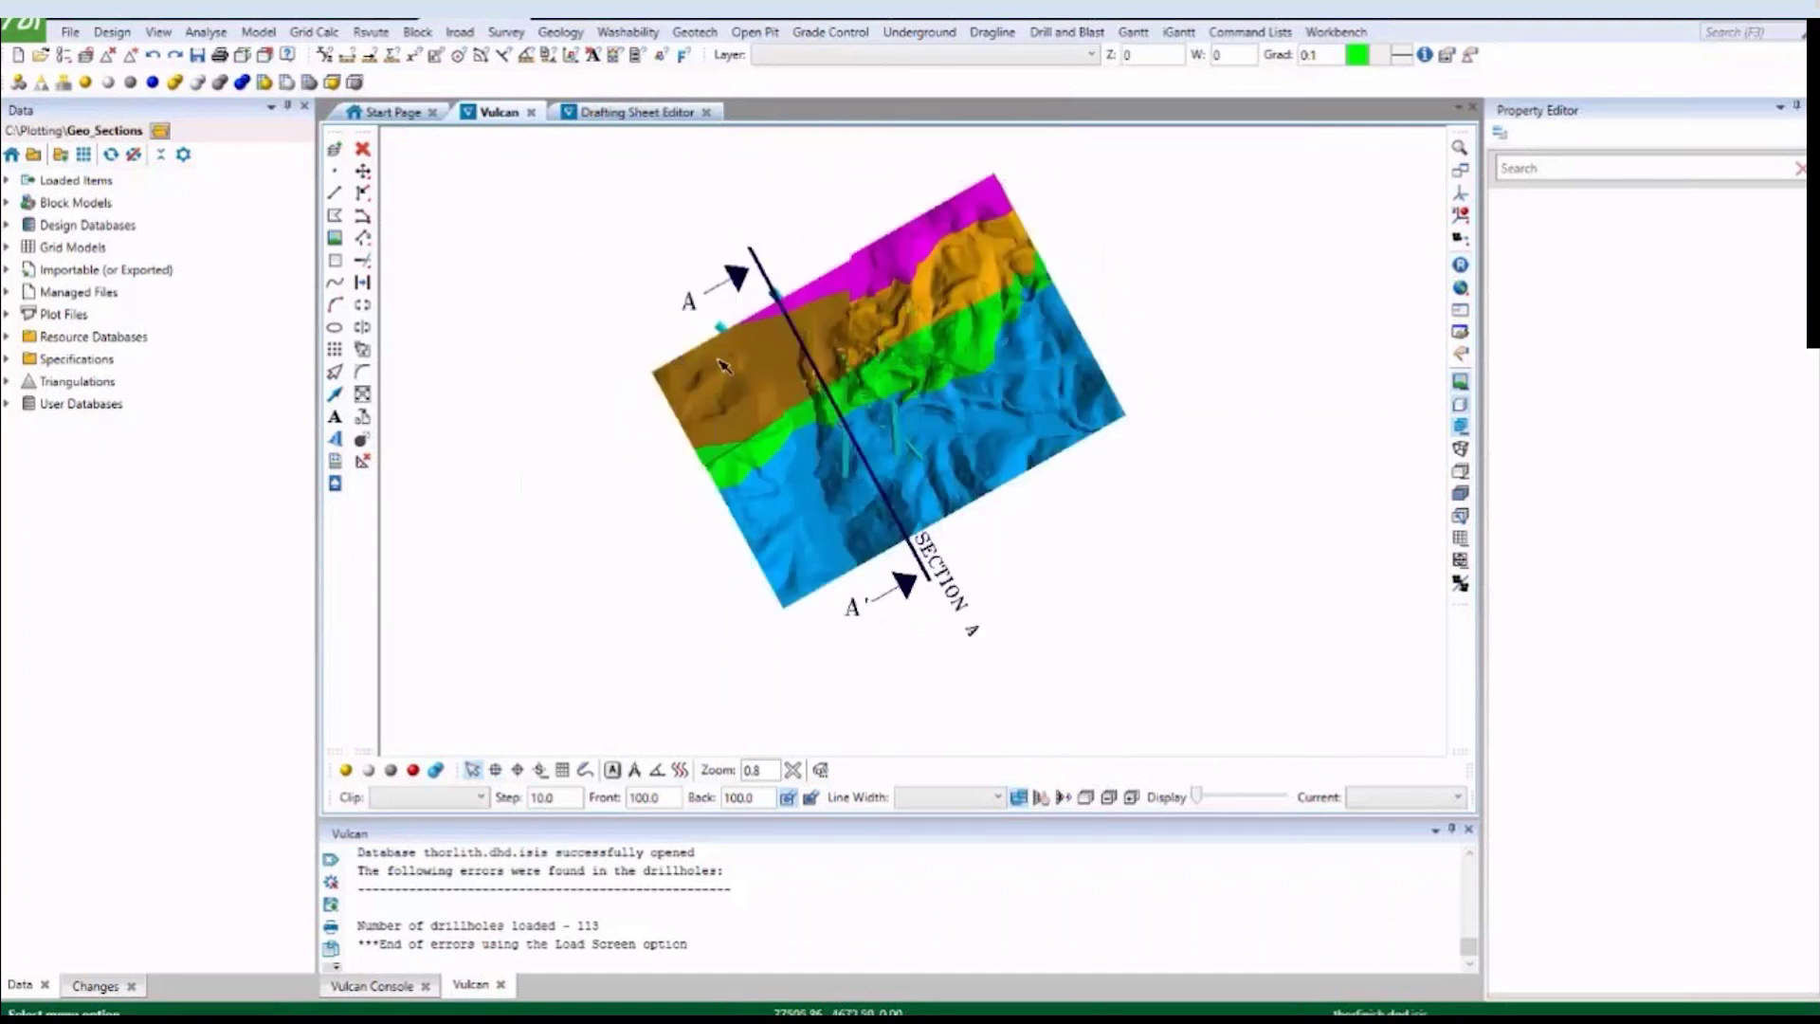
# Create the window's primary section by 2 points, snapping to both ends of the SECTION A line, with 20.0 clipping either side and dip 90.0.
pyautogui.click(159, 31)
pyautogui.click(218, 177)
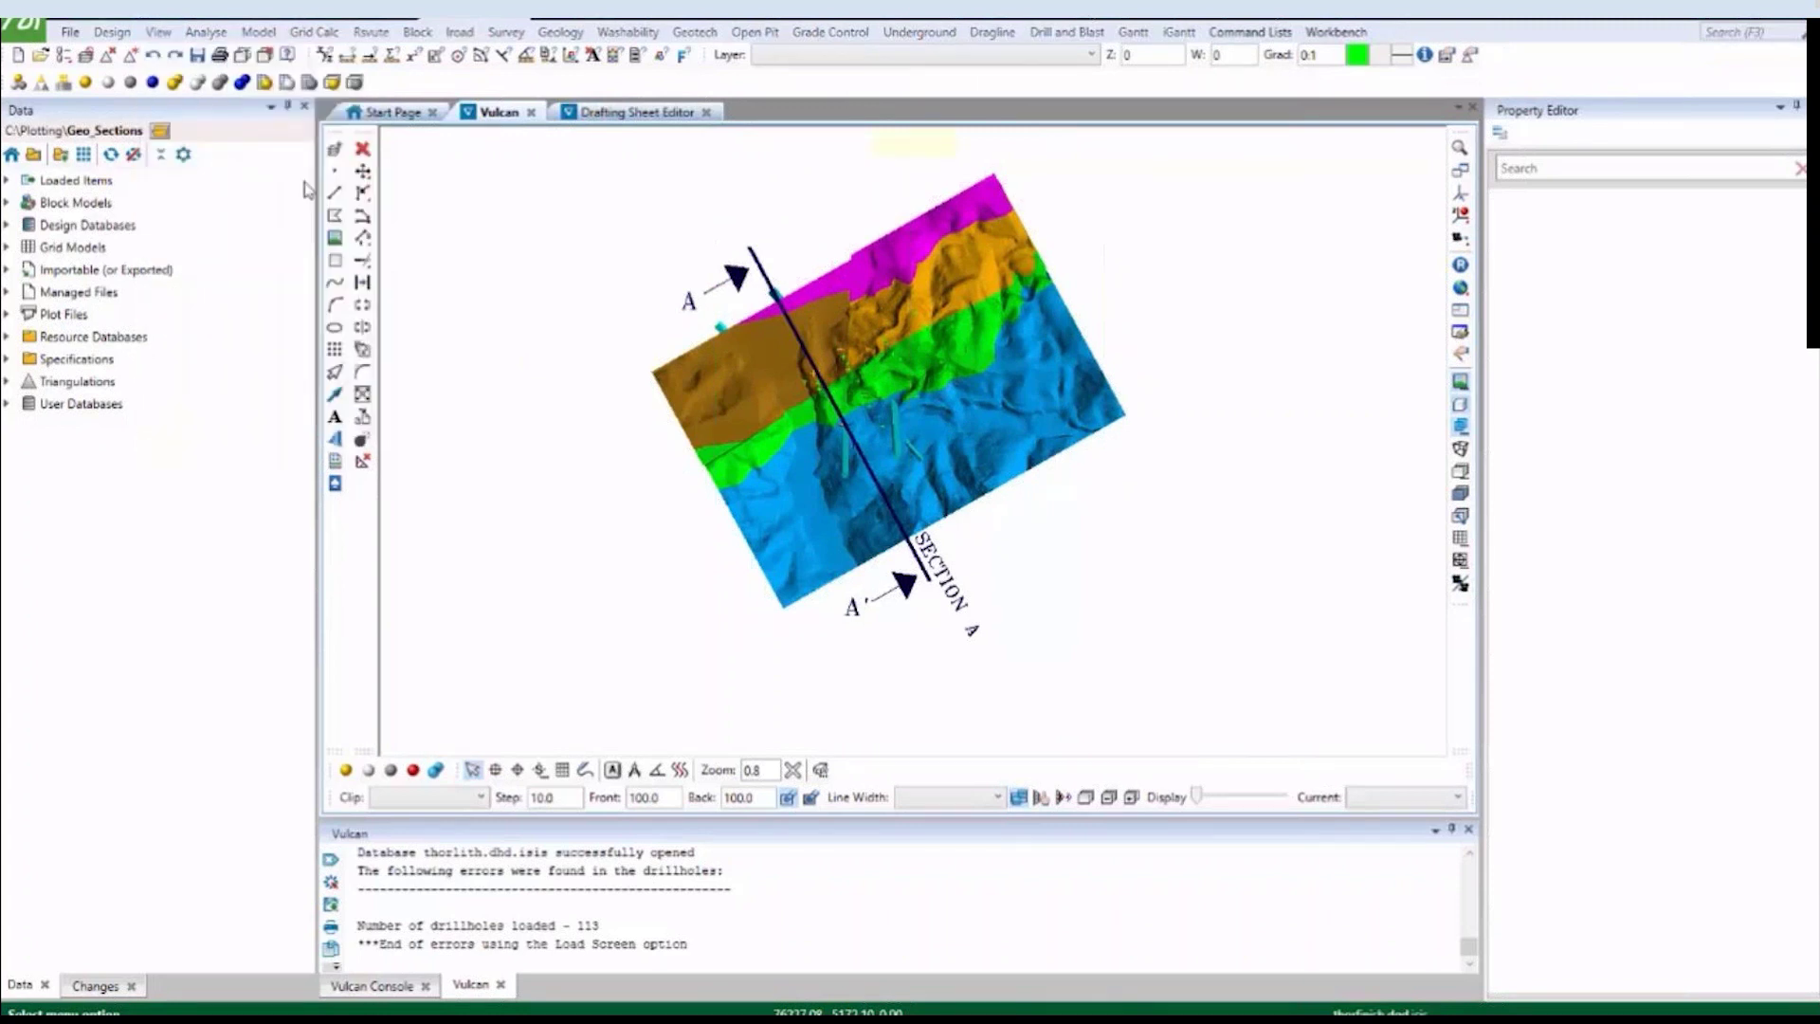
pyautogui.click(892, 617)
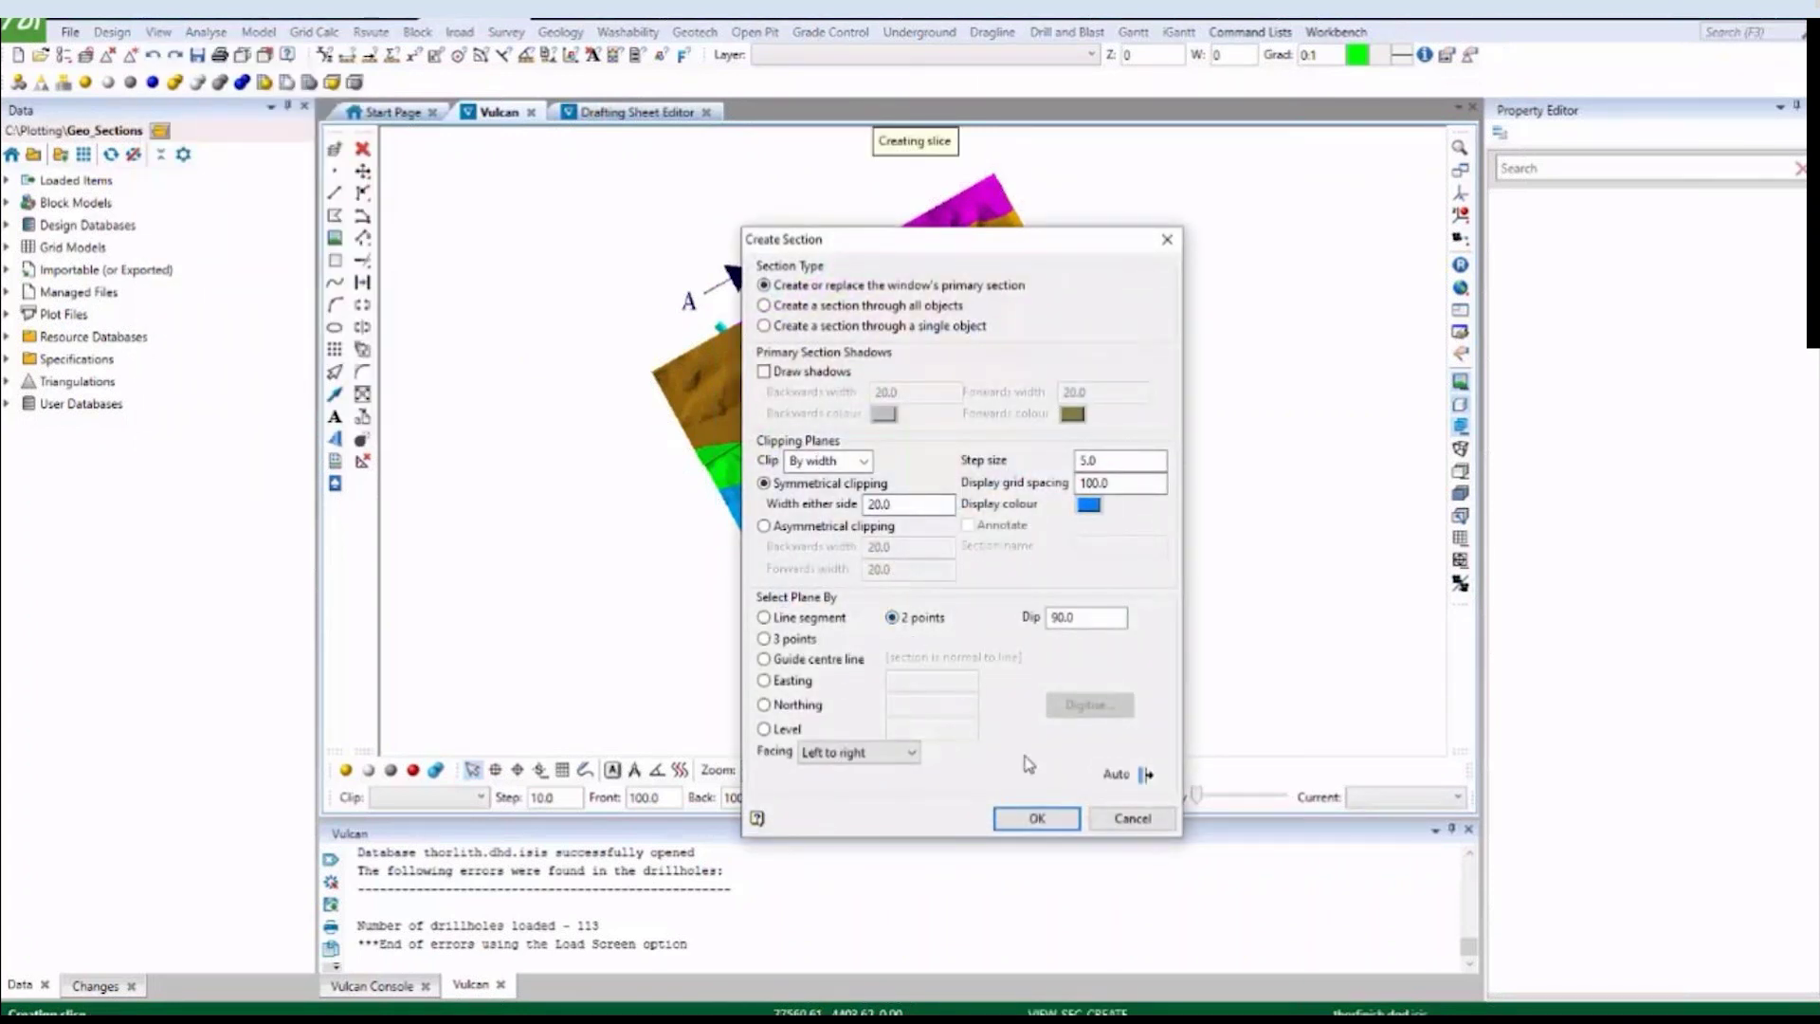
pyautogui.click(1036, 818)
pyautogui.click(519, 771)
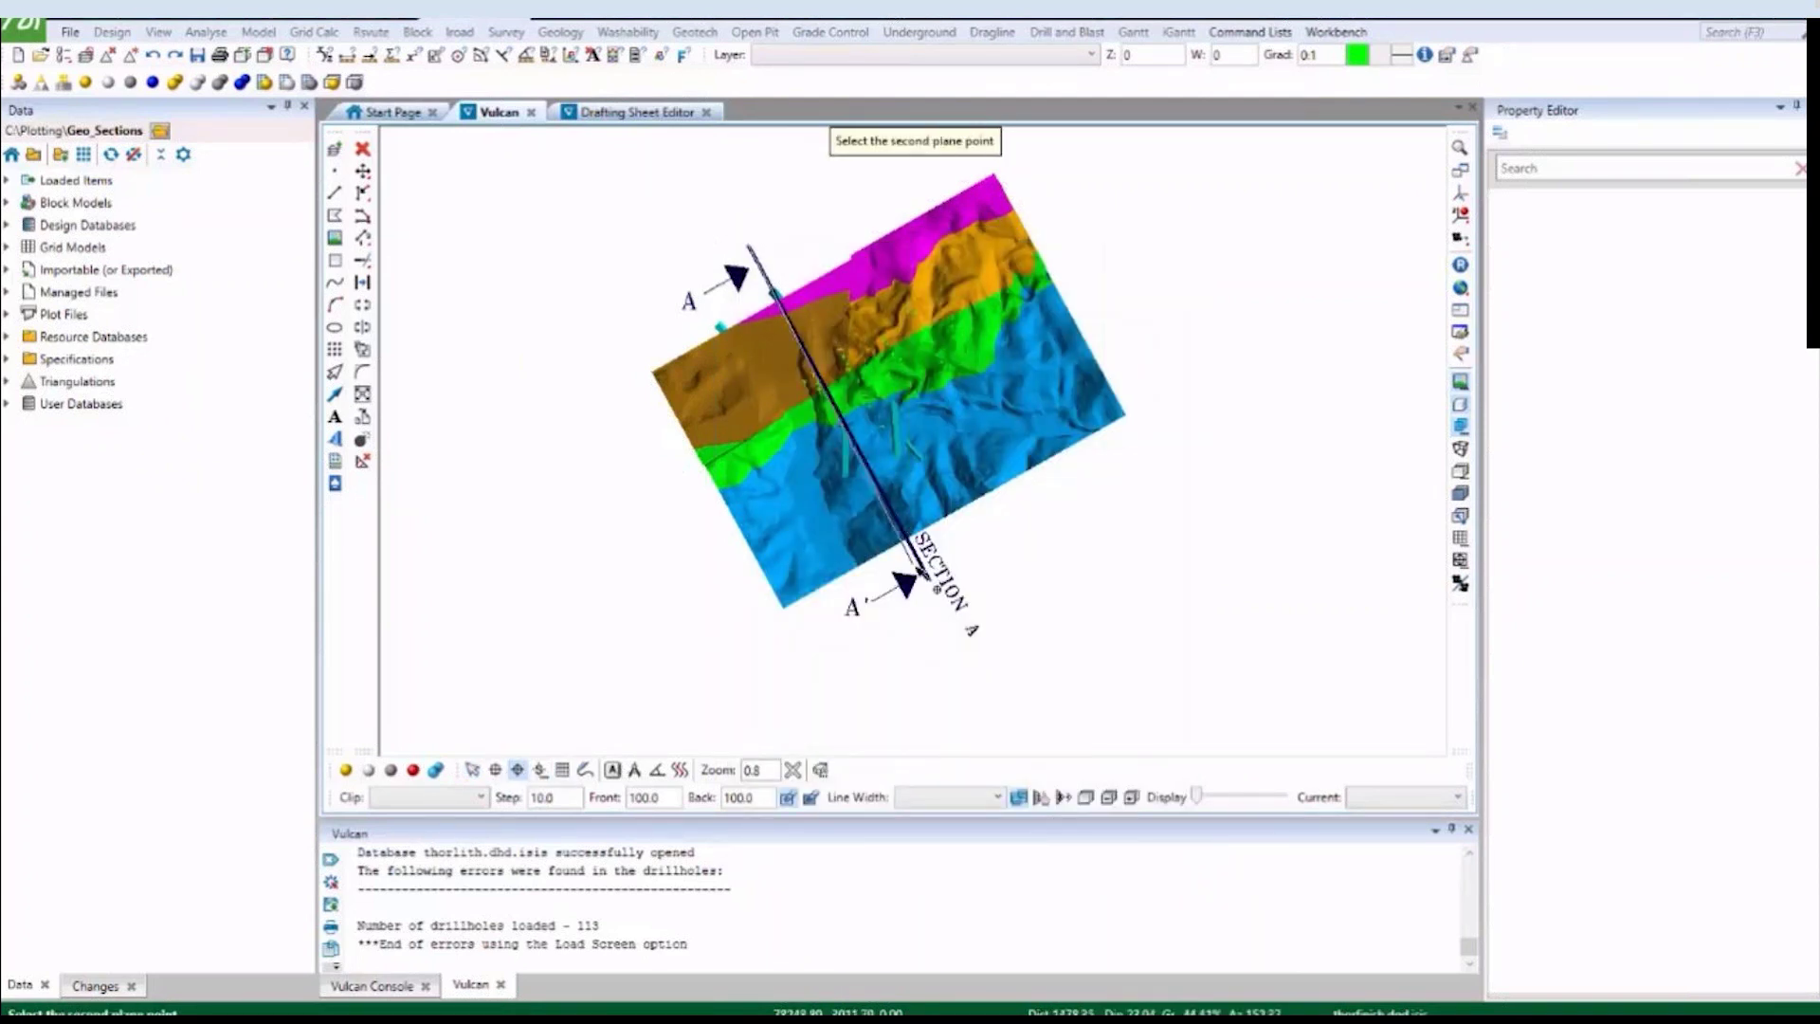
pyautogui.click(929, 579)
pyautogui.scroll(4, 883, 697)
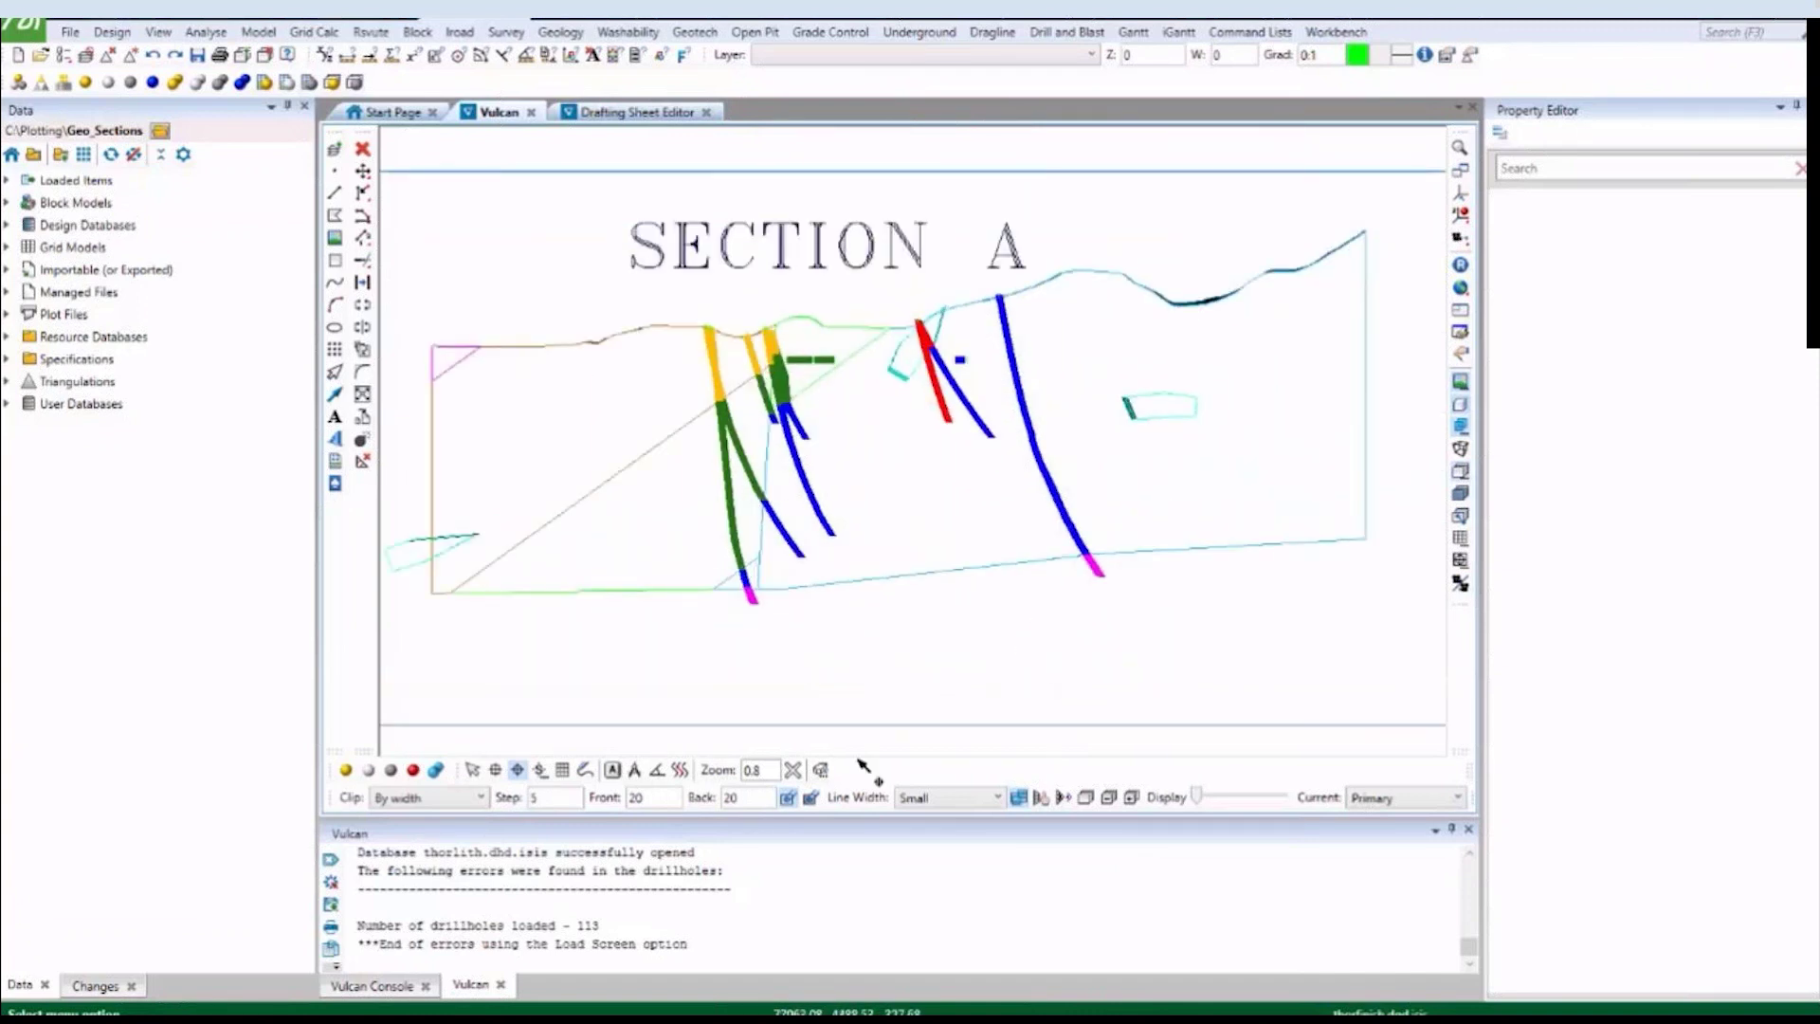
# Show the sliced triangulations in the section with their fill patterns, and return to the plan view of the model.
pyautogui.click(812, 798)
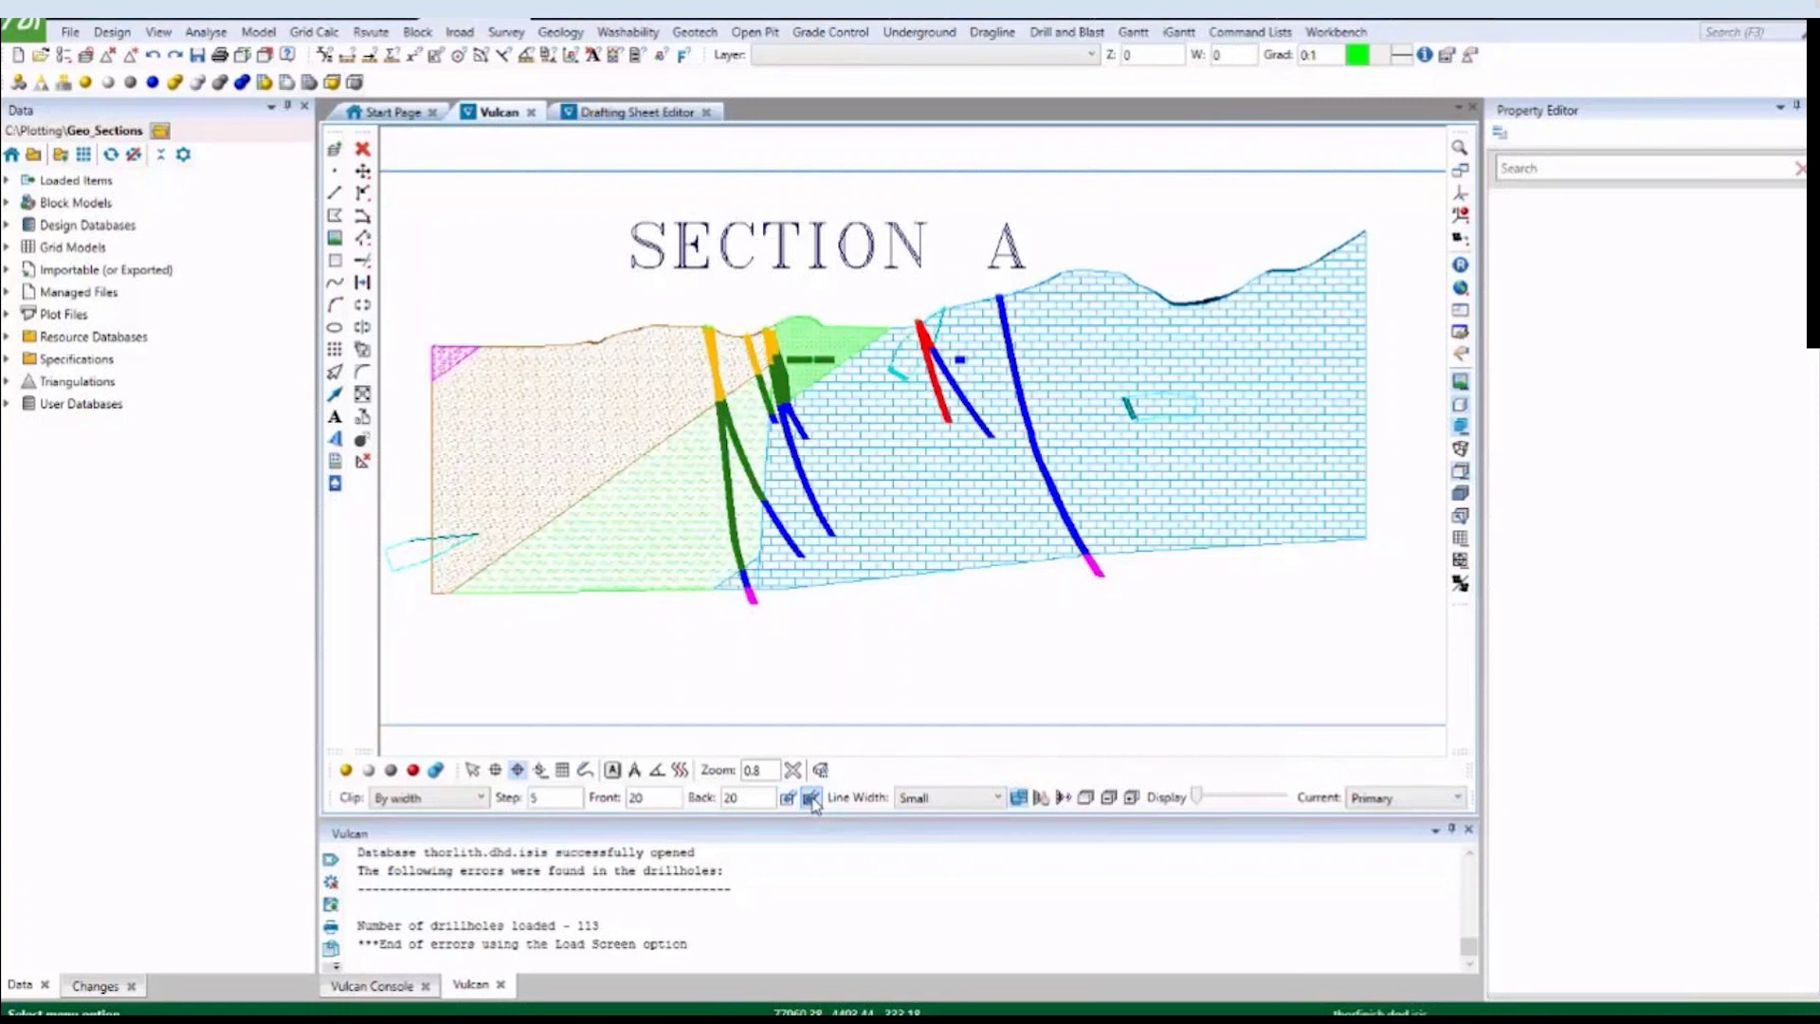
pyautogui.click(858, 646)
pyautogui.click(1459, 472)
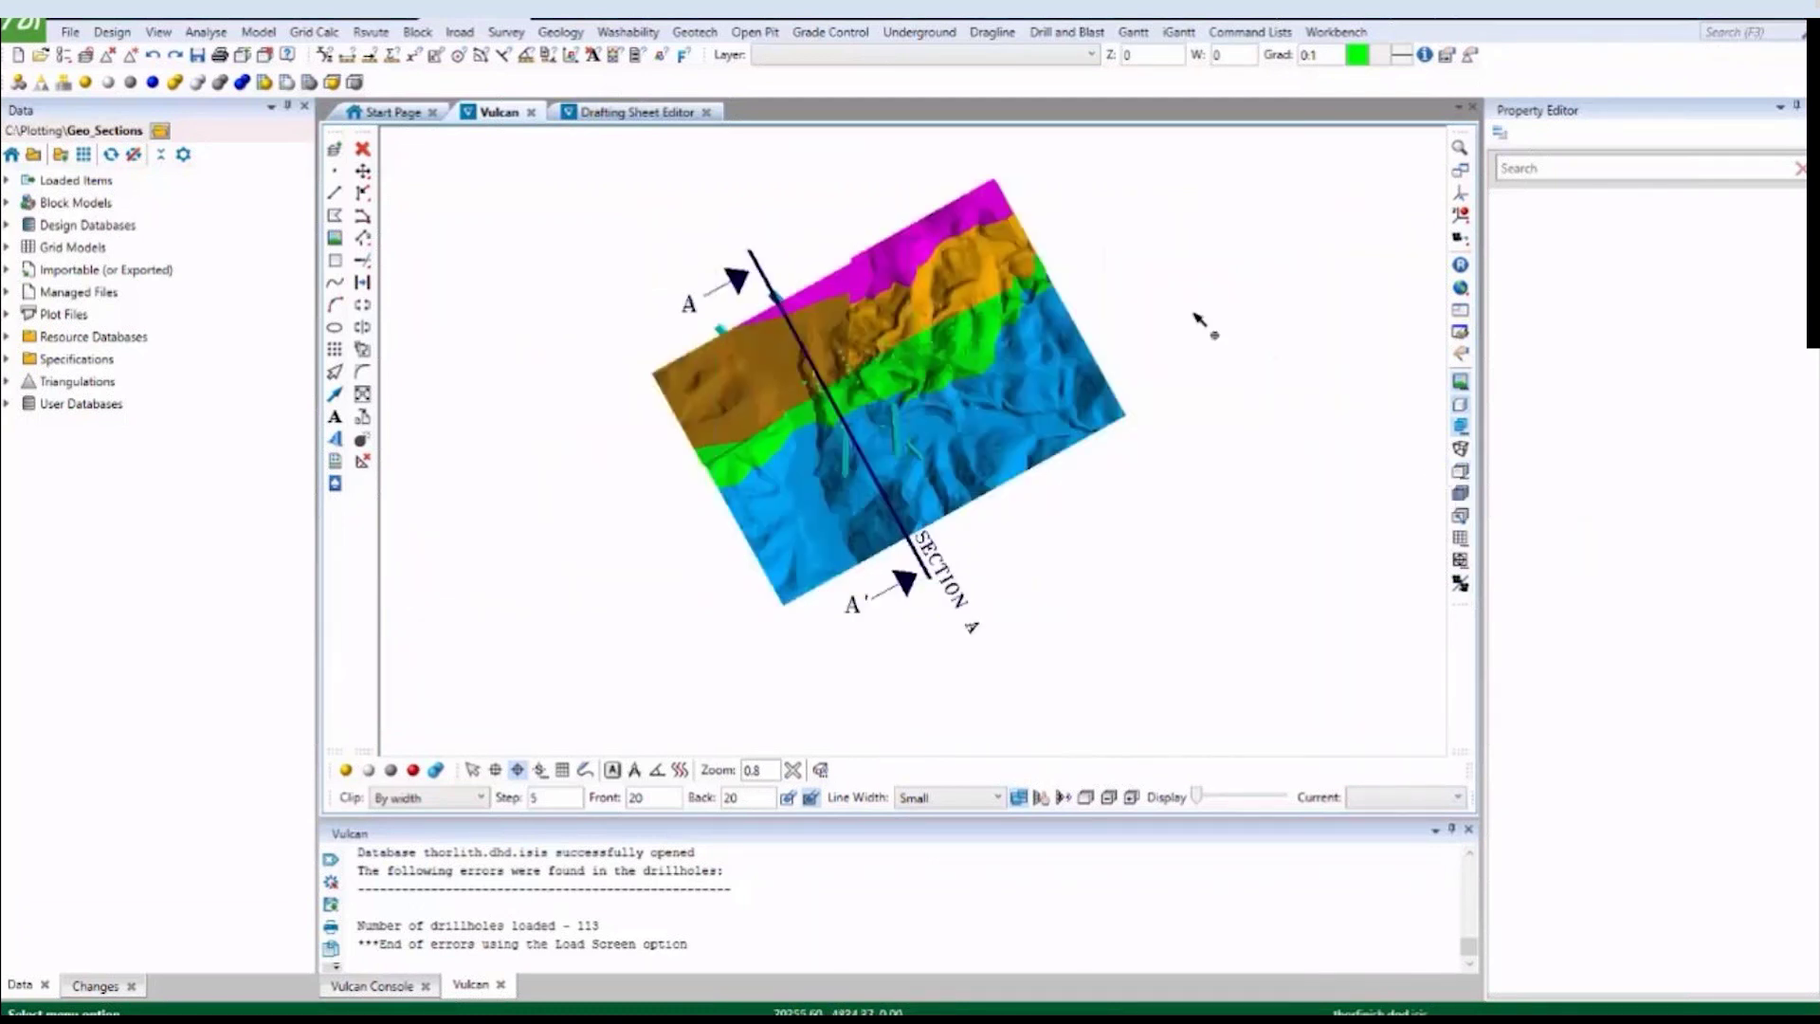
pyautogui.scroll(-2, 1020, 436)
pyautogui.scroll(2, 1061, 343)
pyautogui.scroll(1, 976, 389)
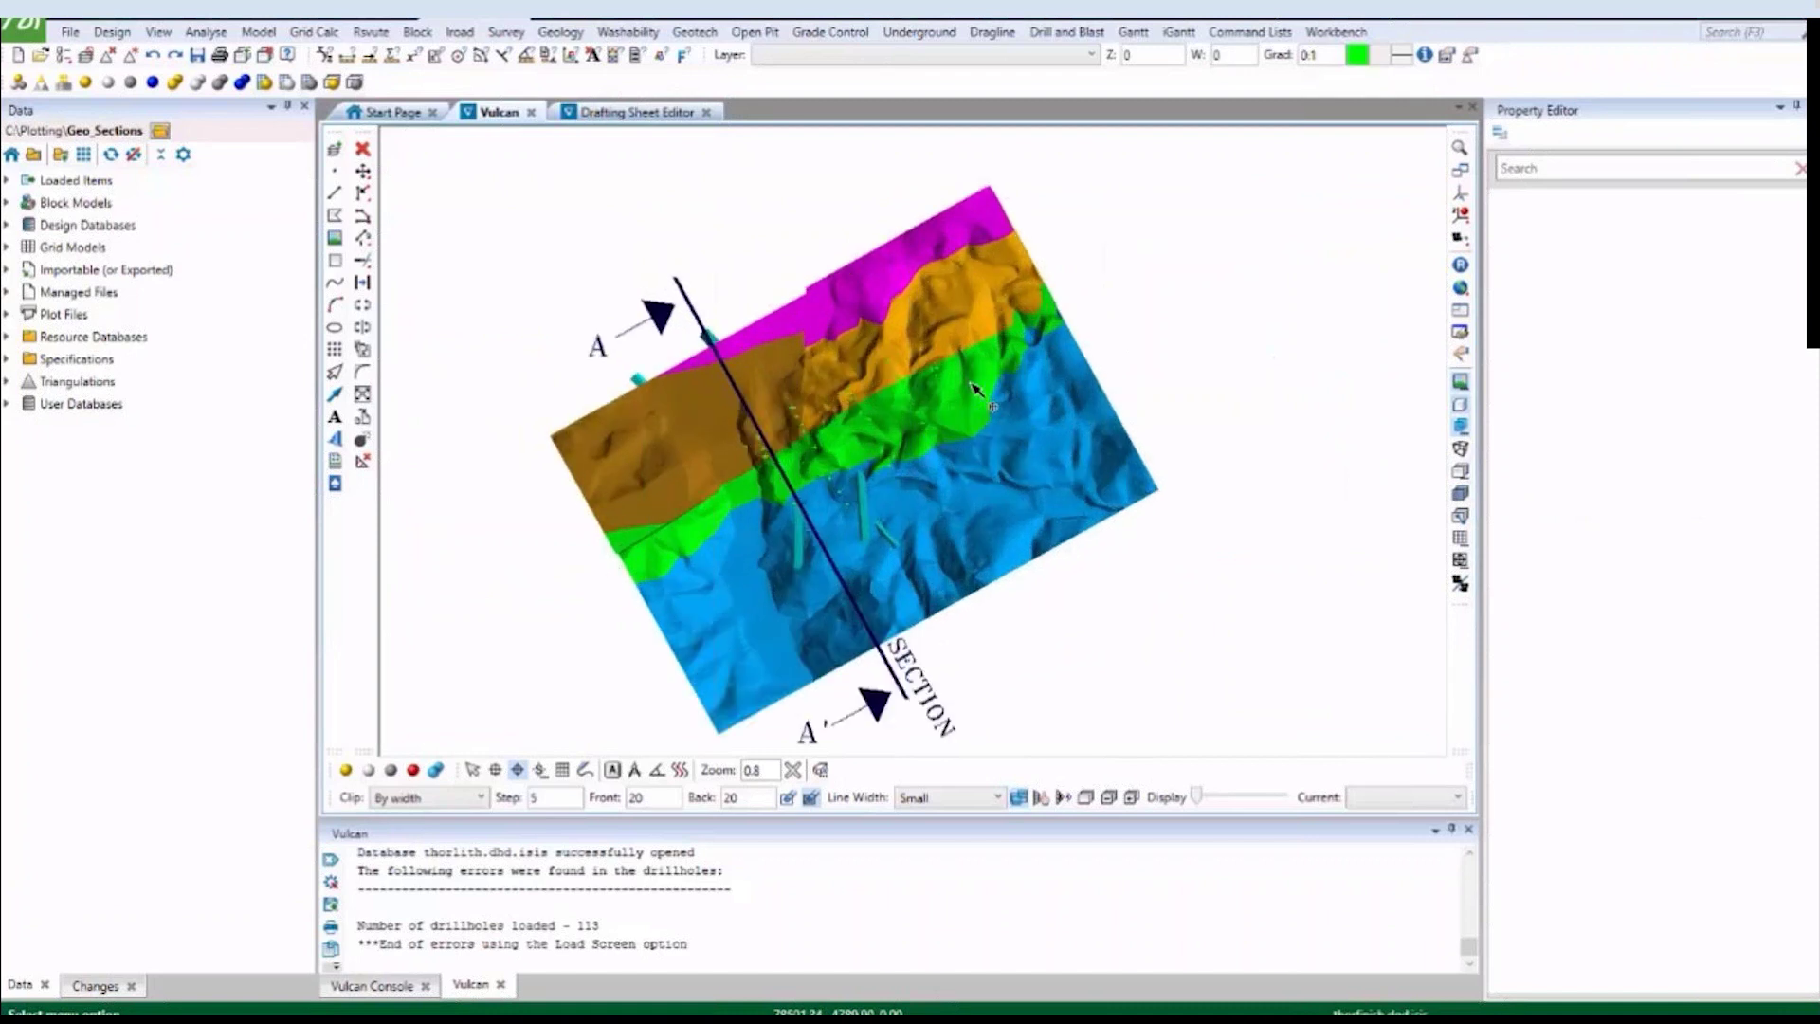
pyautogui.moveTo(976, 388)
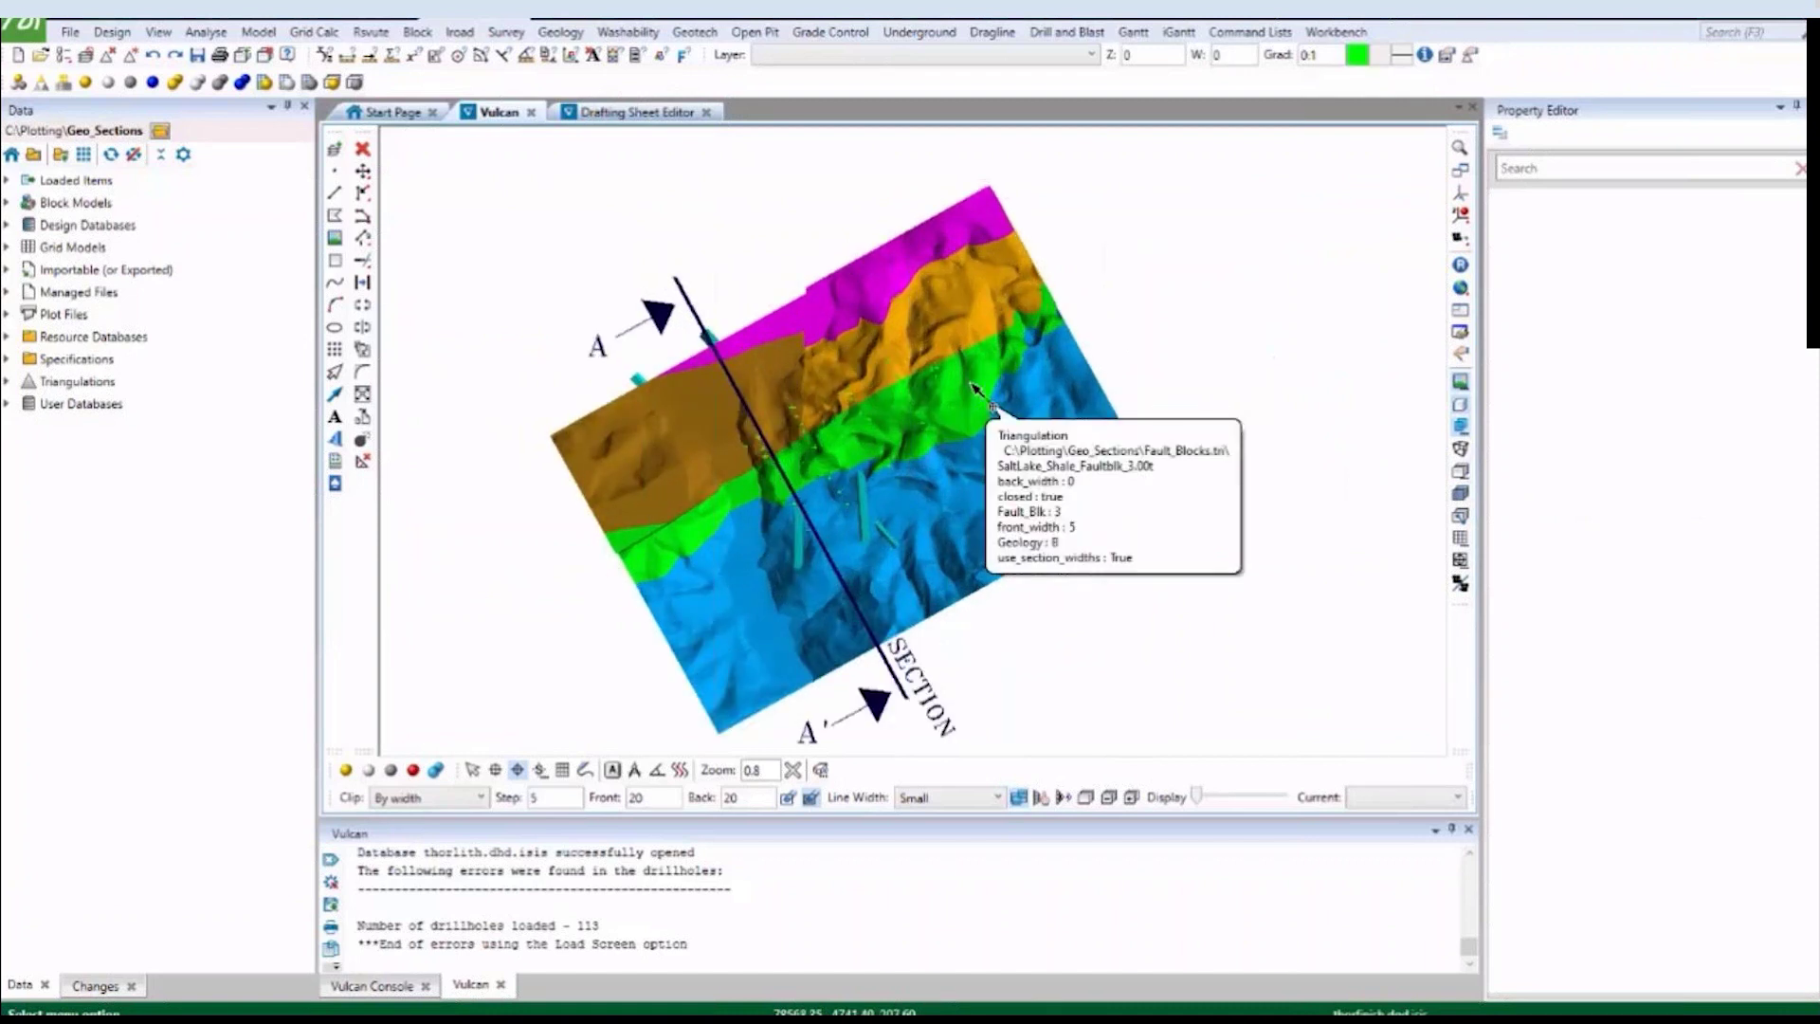
pyautogui.click(1127, 323)
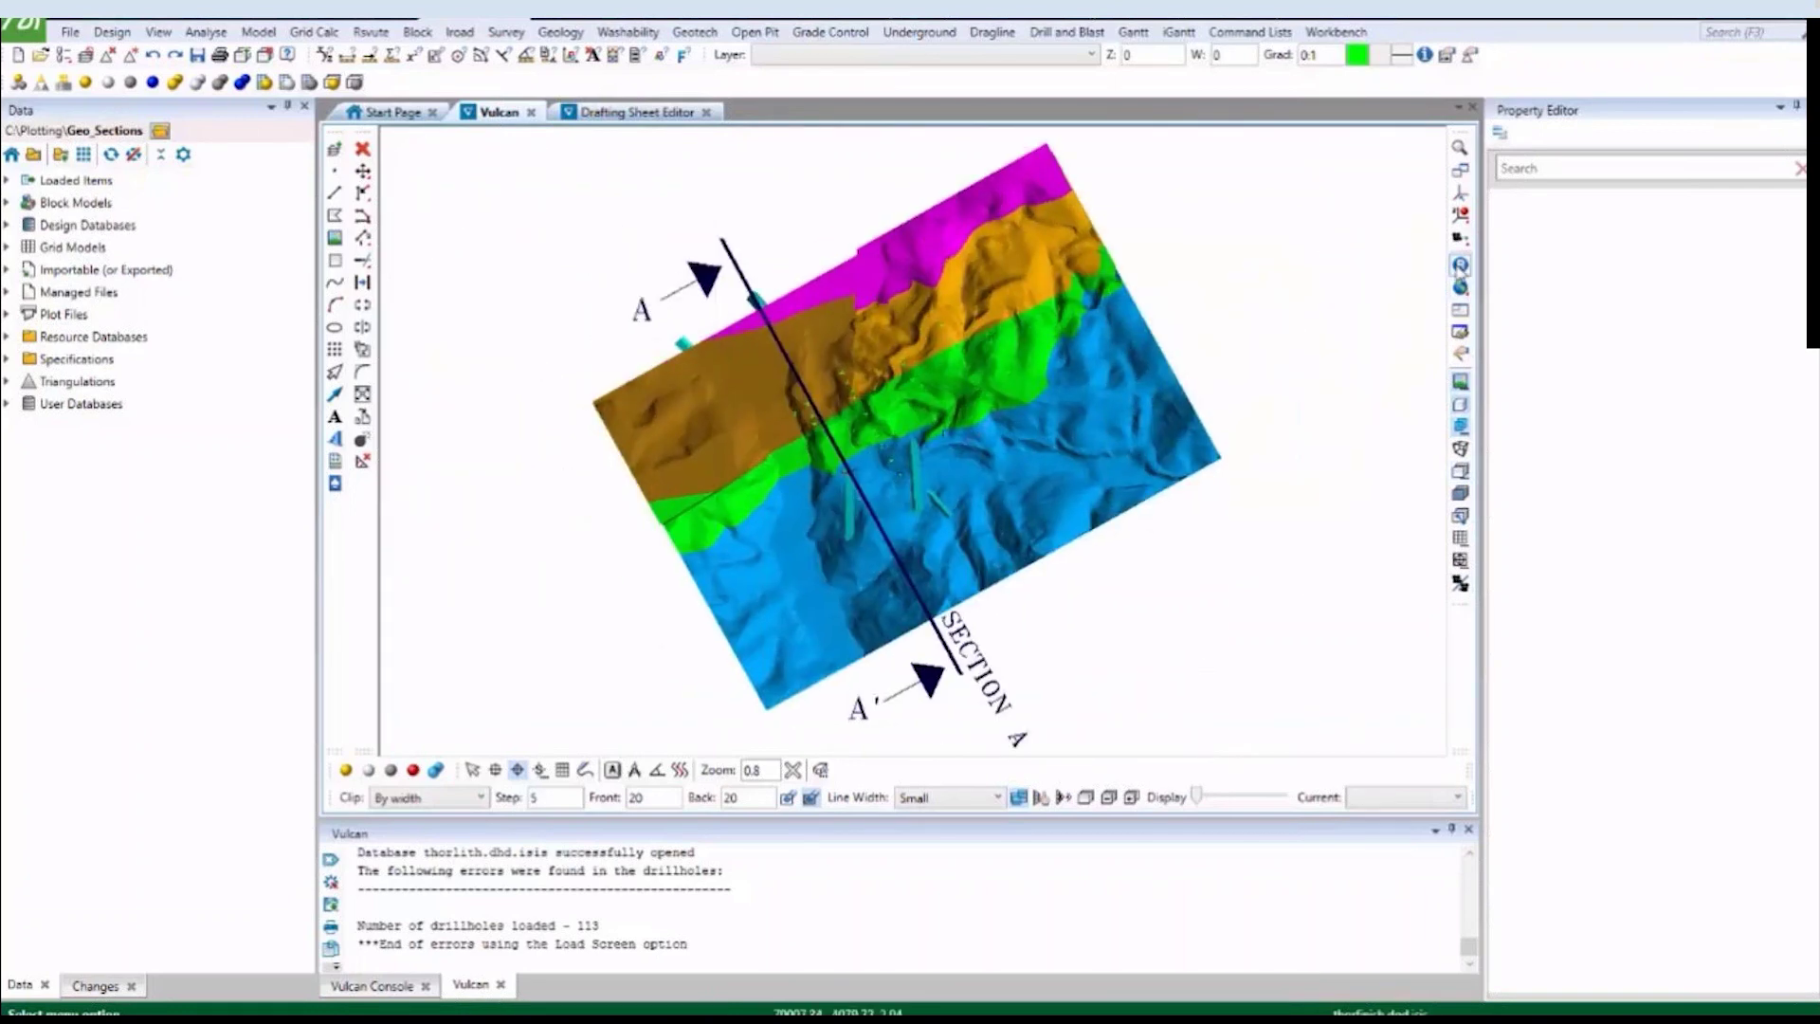
pyautogui.scroll(-10, 1128, 346)
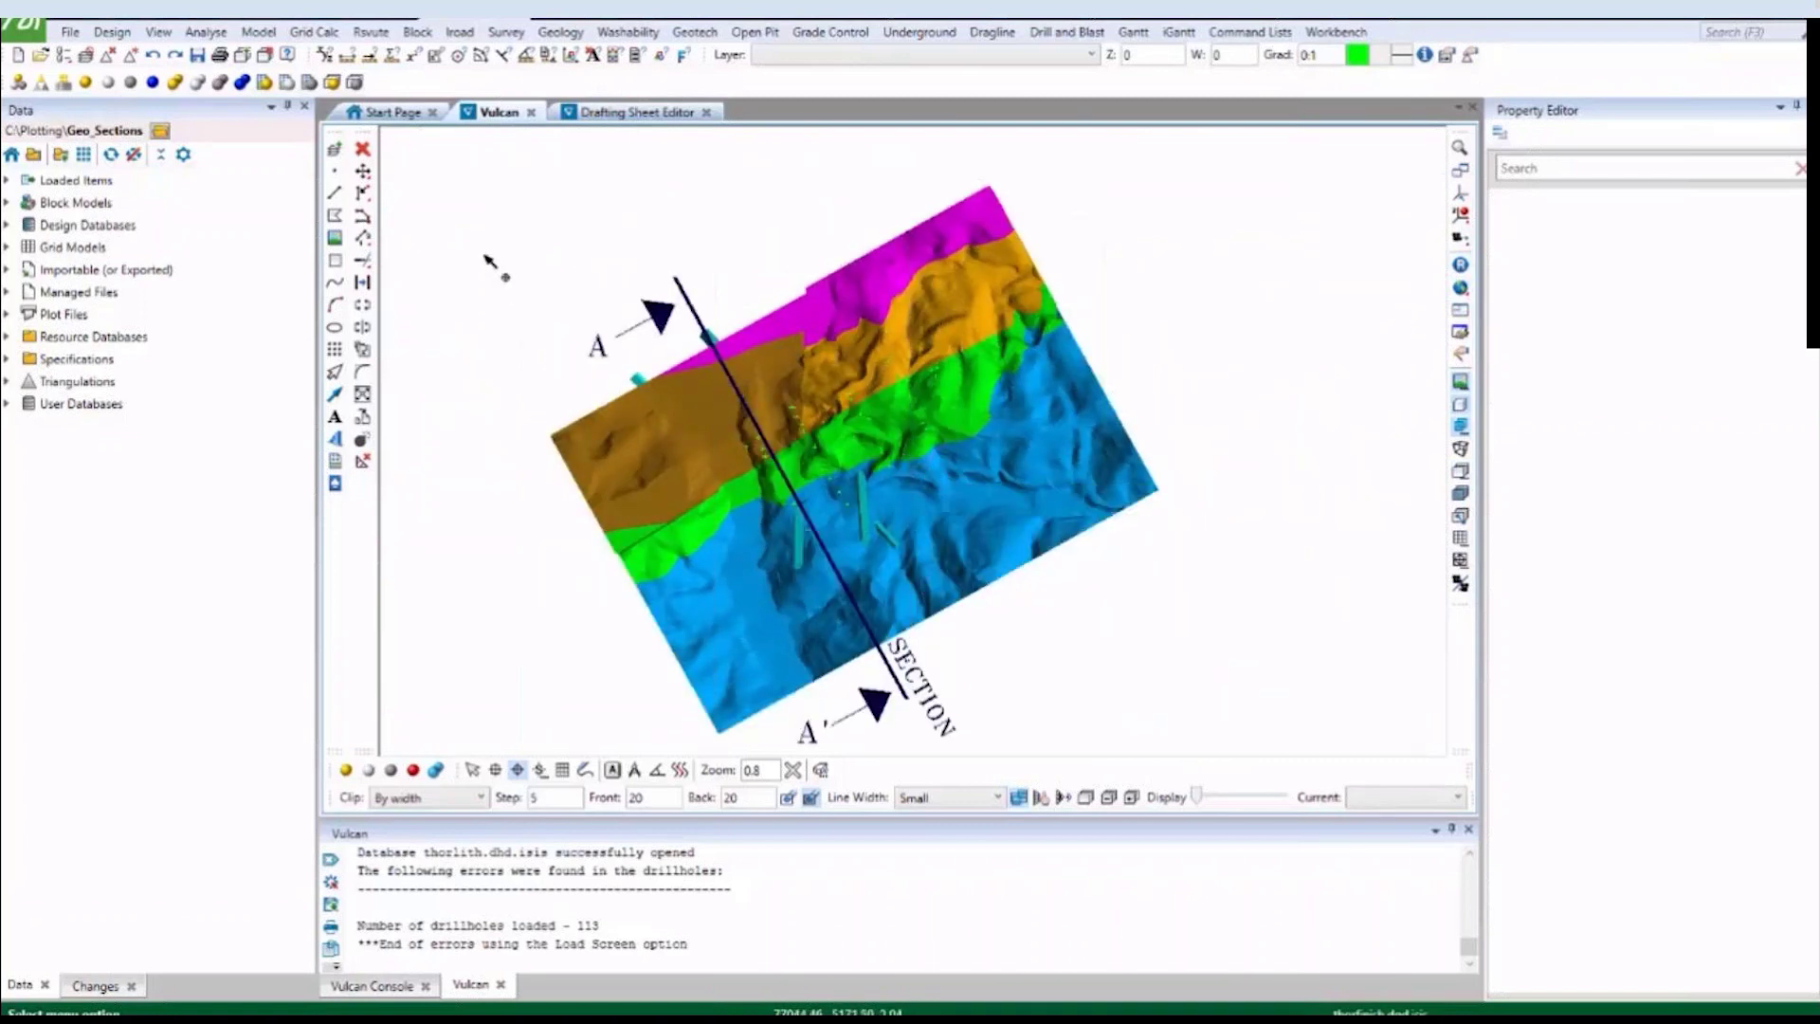
# Start a Plot All plot with plot file geo_section_demo and create a specification file called geo_sections.
pyautogui.click(71, 34)
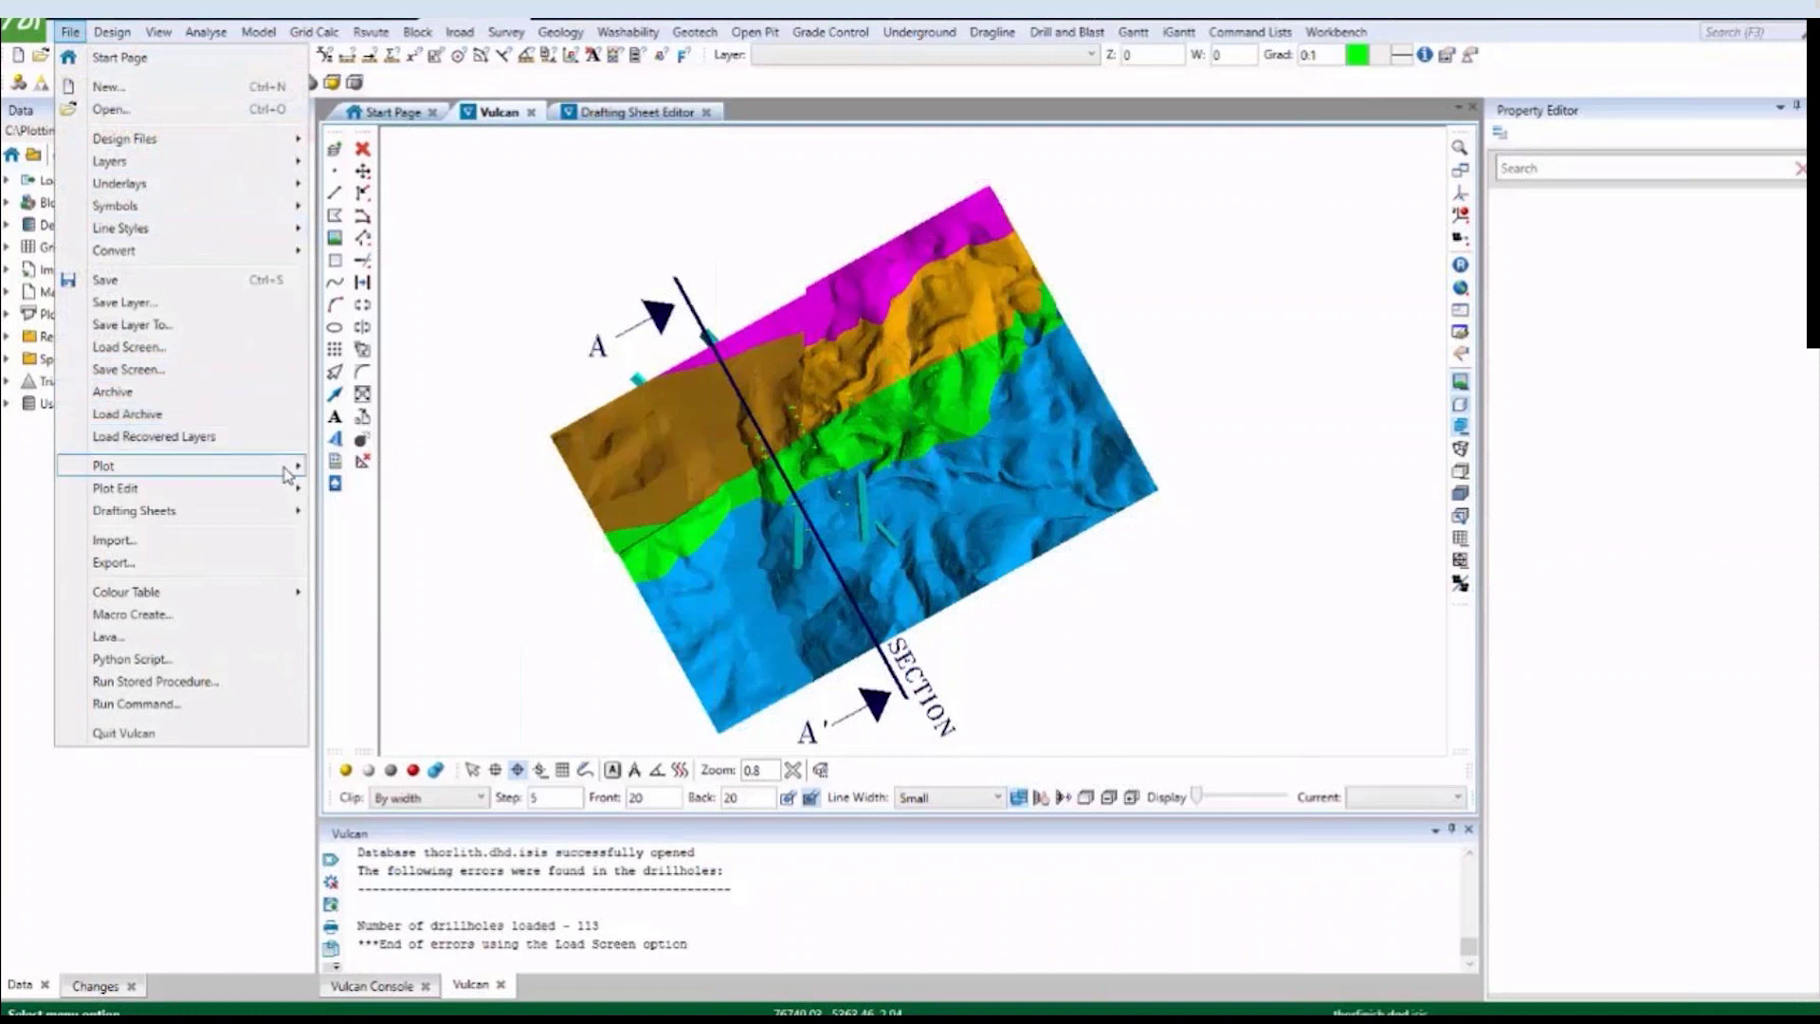
pyautogui.moveTo(296, 466)
pyautogui.click(489, 466)
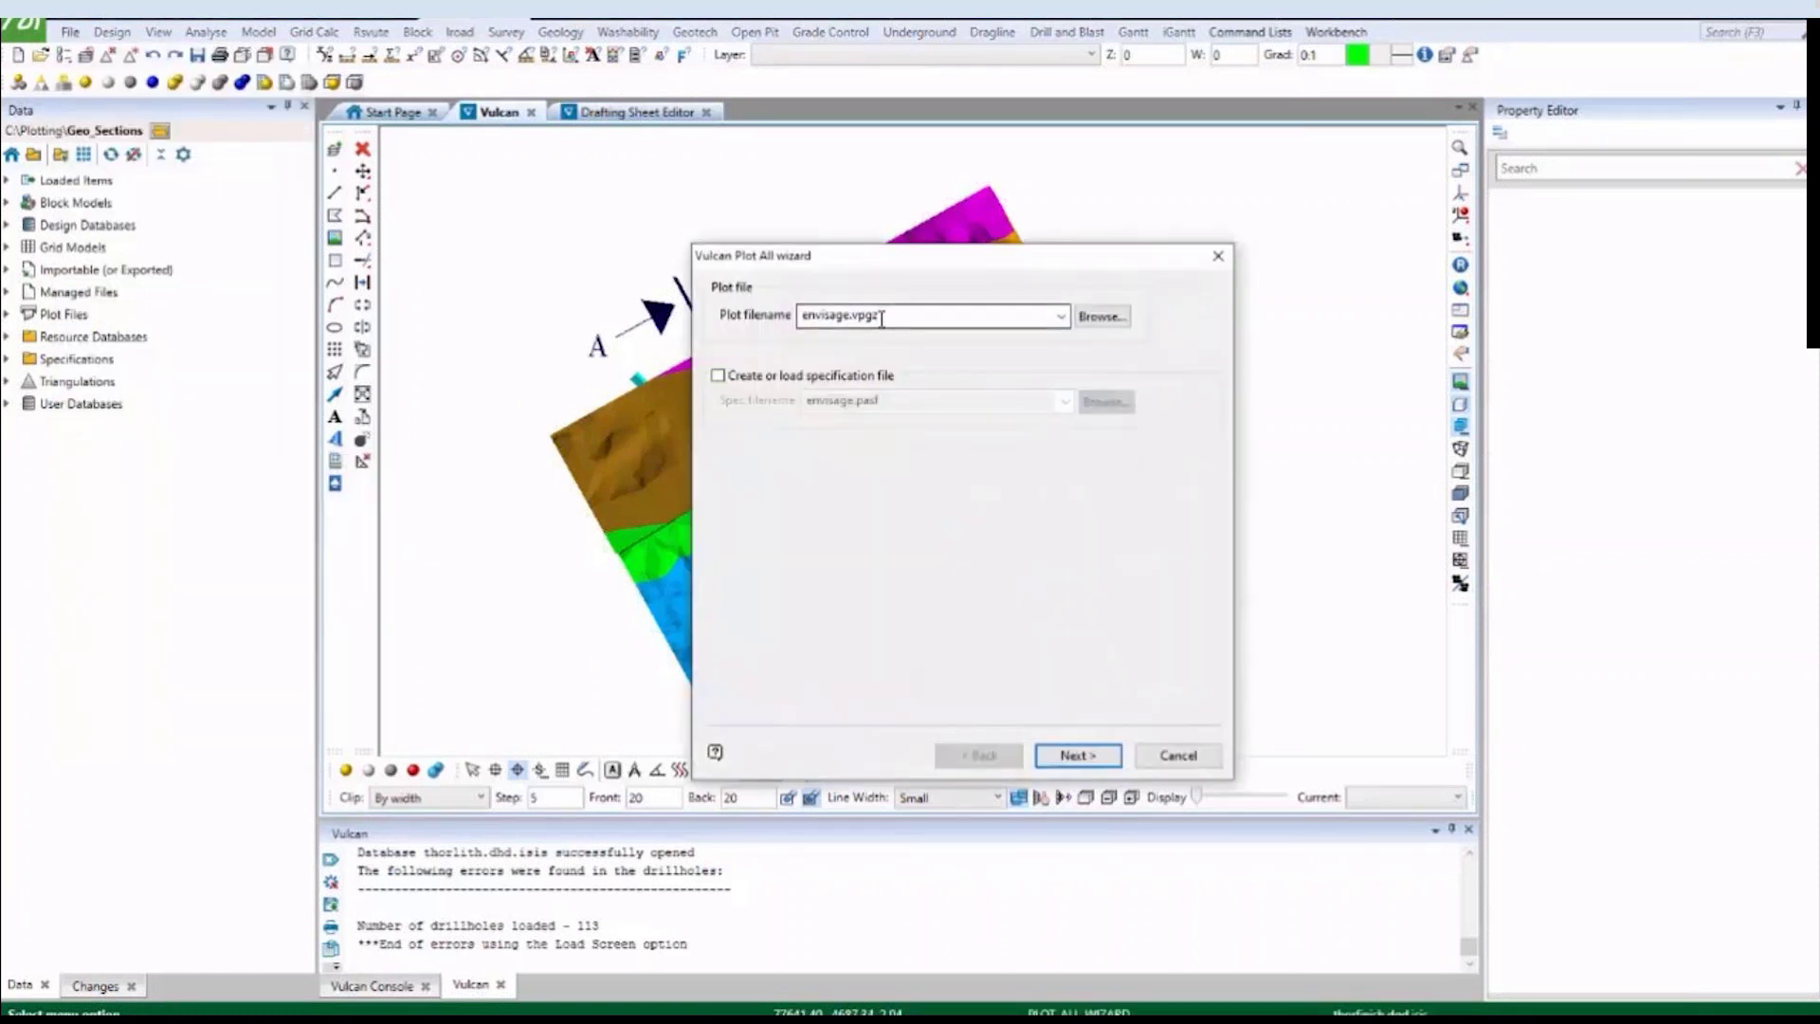
pyautogui.write('geo_section_demo')
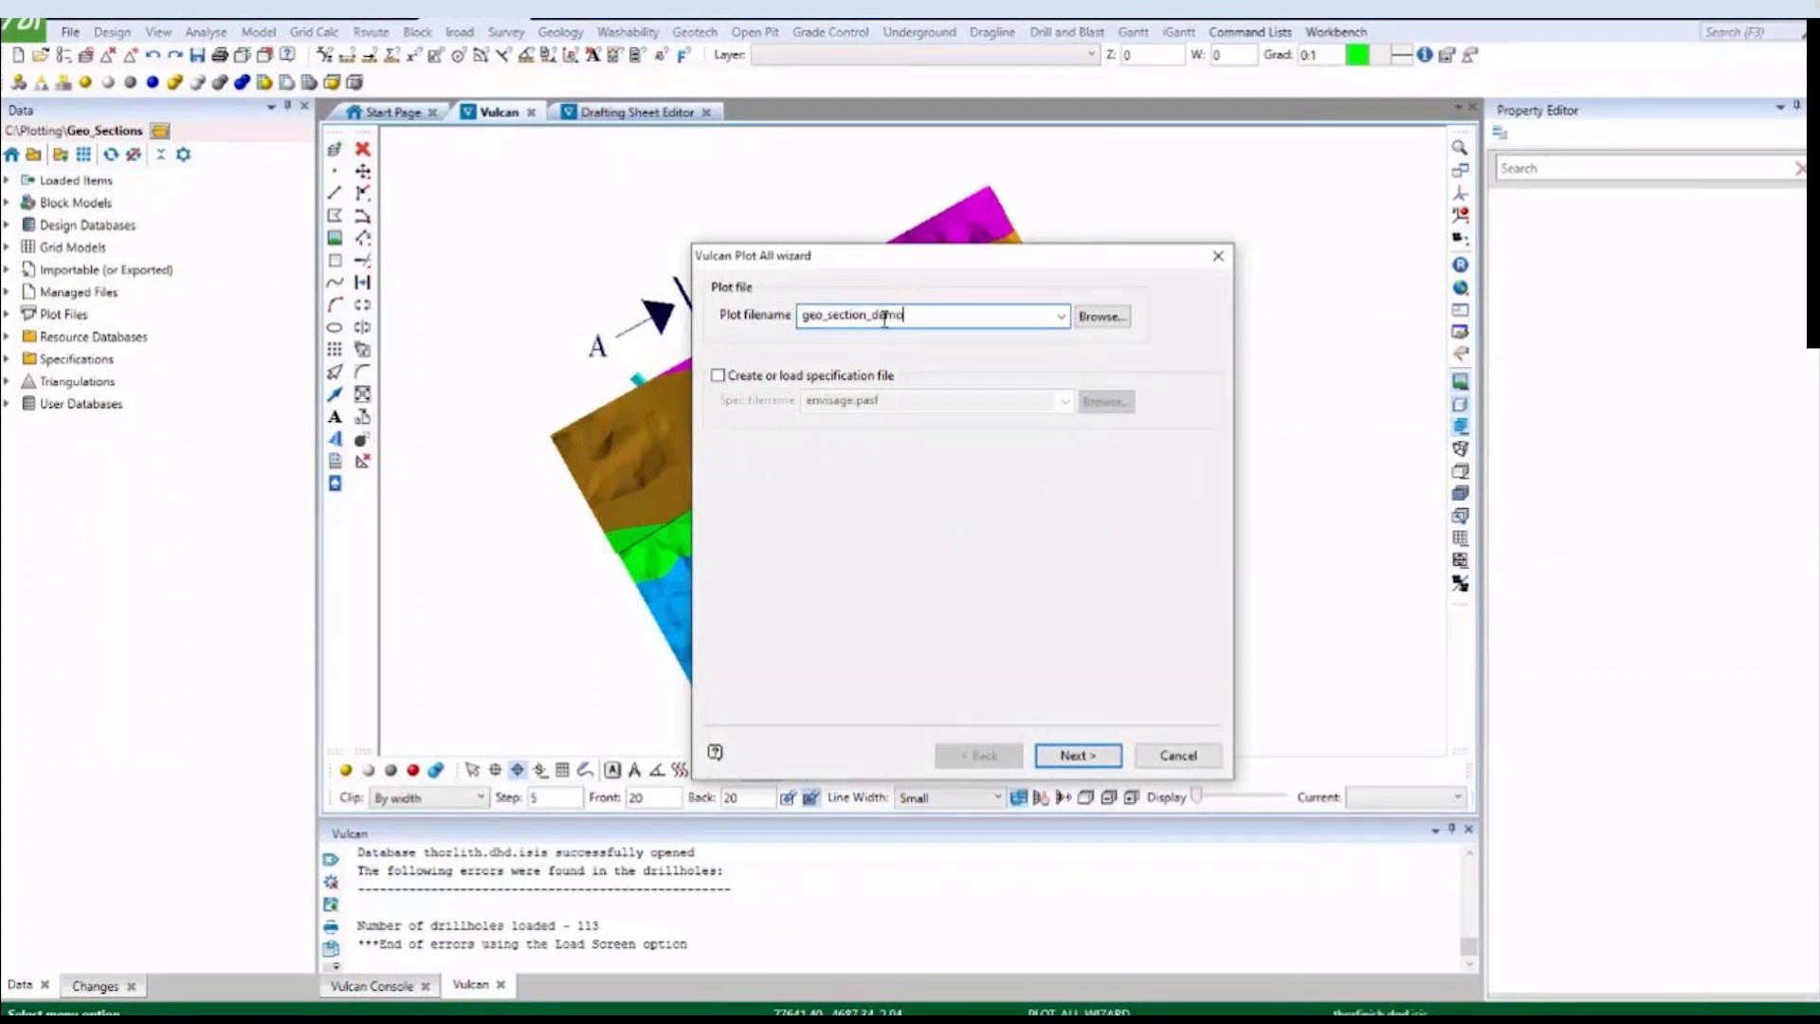
pyautogui.click(718, 376)
pyautogui.click(901, 402)
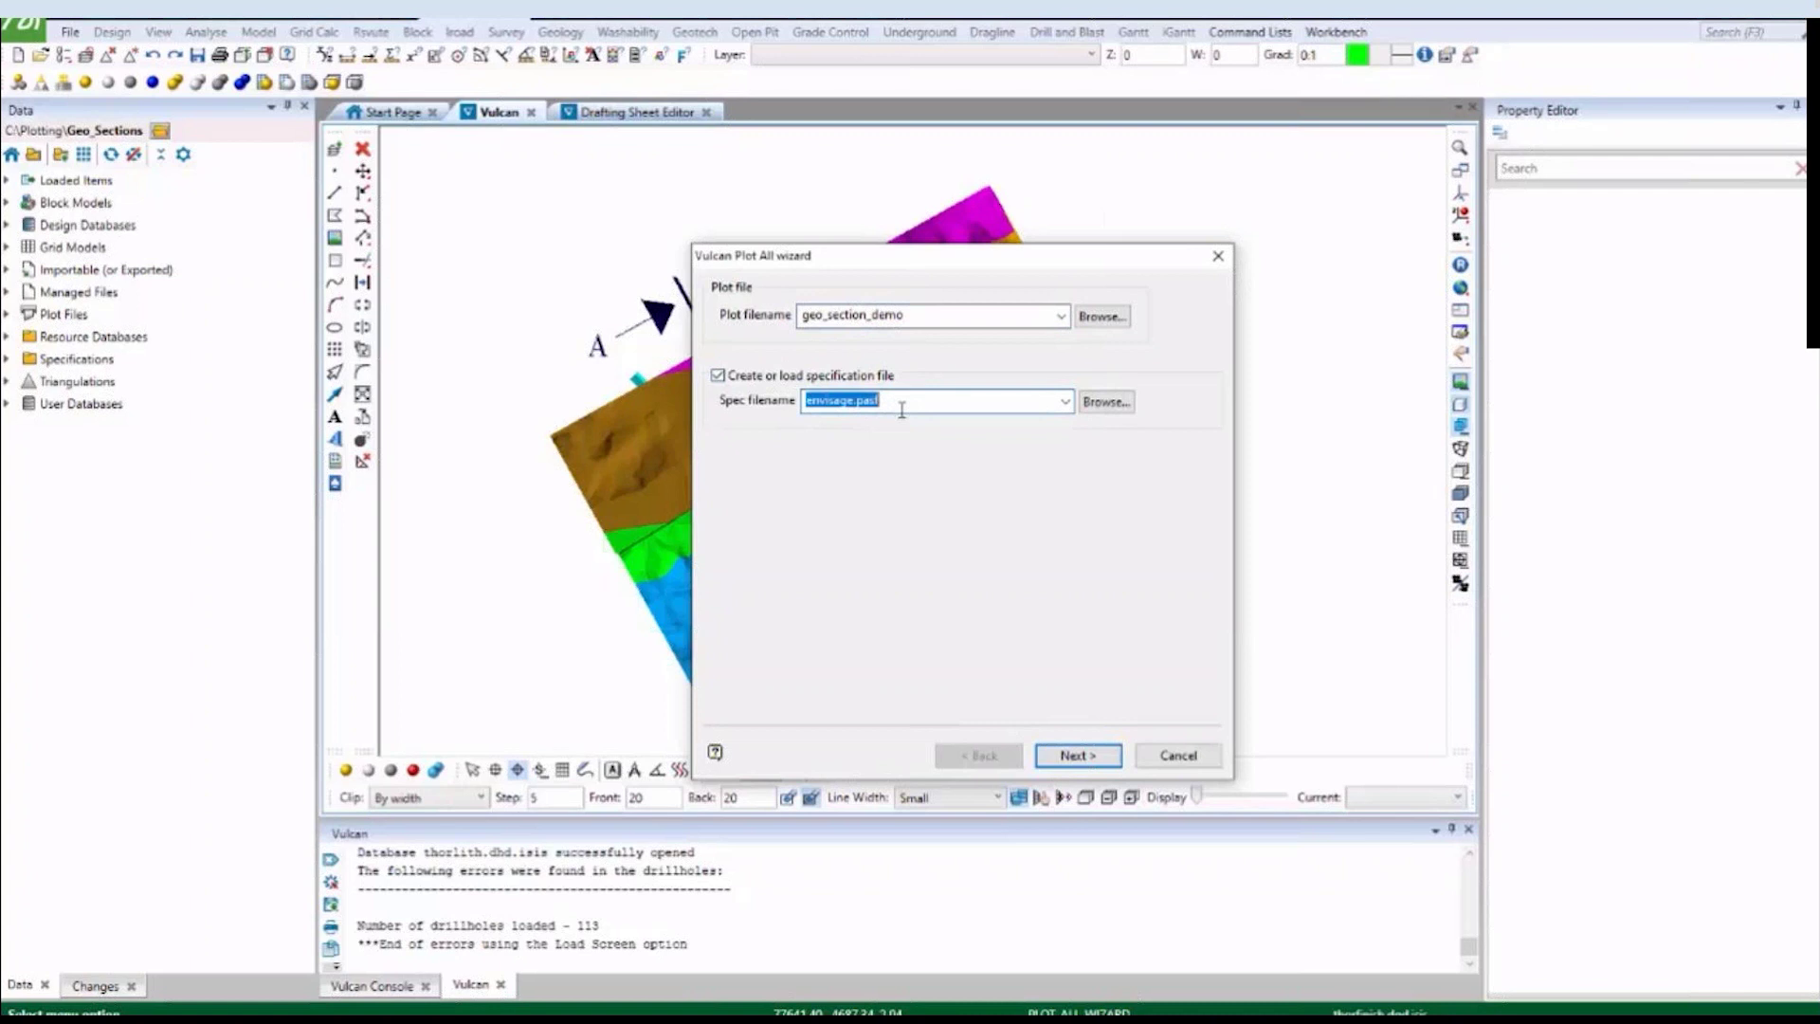
pyautogui.write('geo_sections')
pyautogui.click(1087, 755)
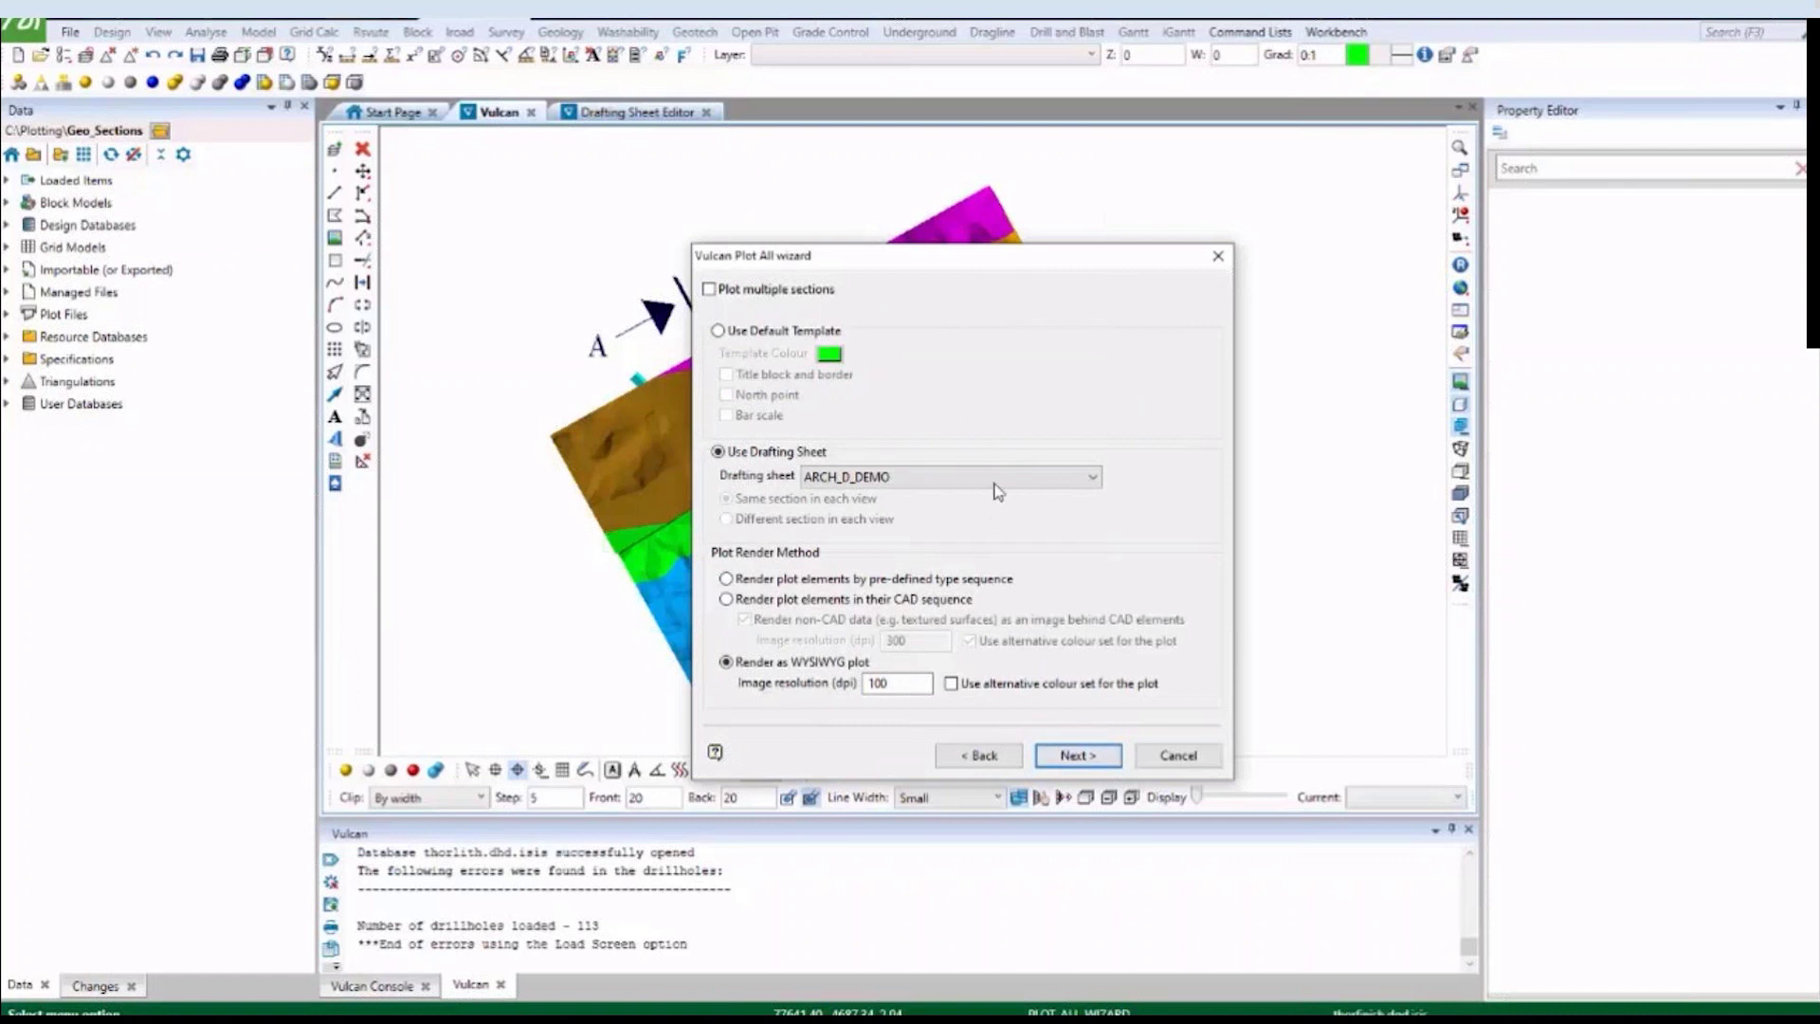
# Use the ARCH_D_DEMO drafting sheet for the plot and accept the WYSIWYG render method.
pyautogui.click(995, 480)
pyautogui.click(907, 518)
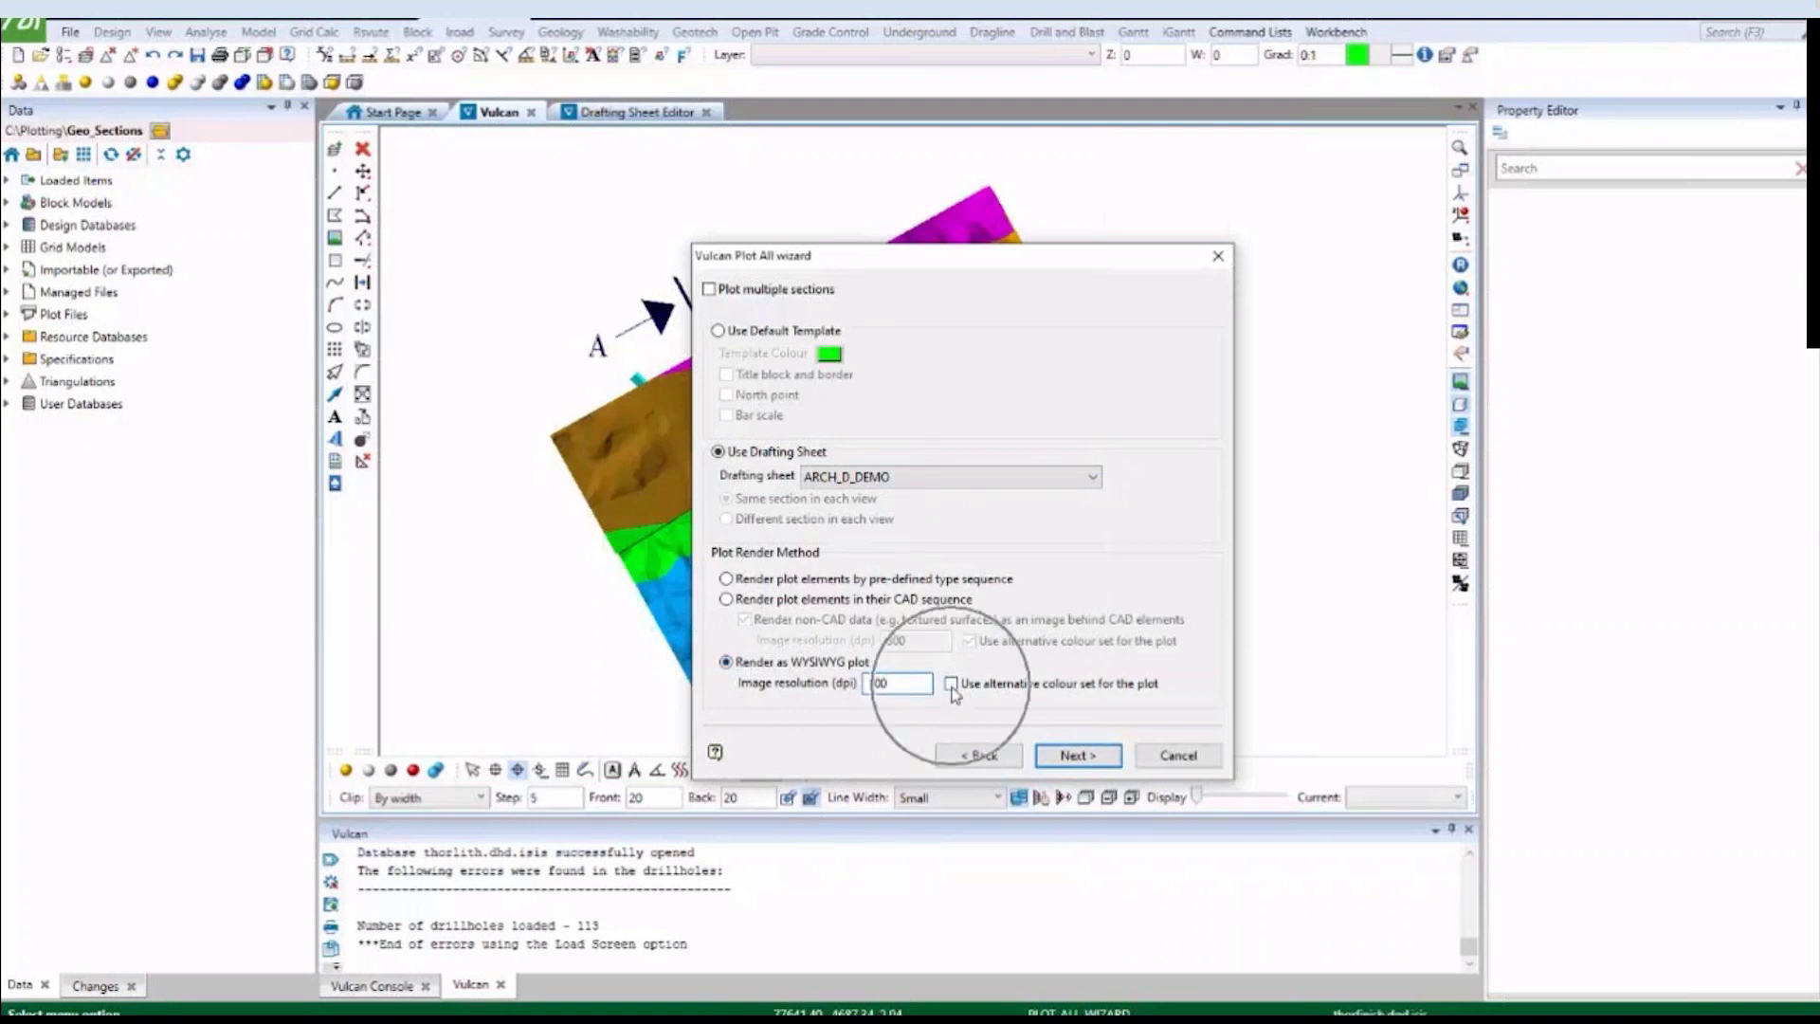
pyautogui.click(1097, 756)
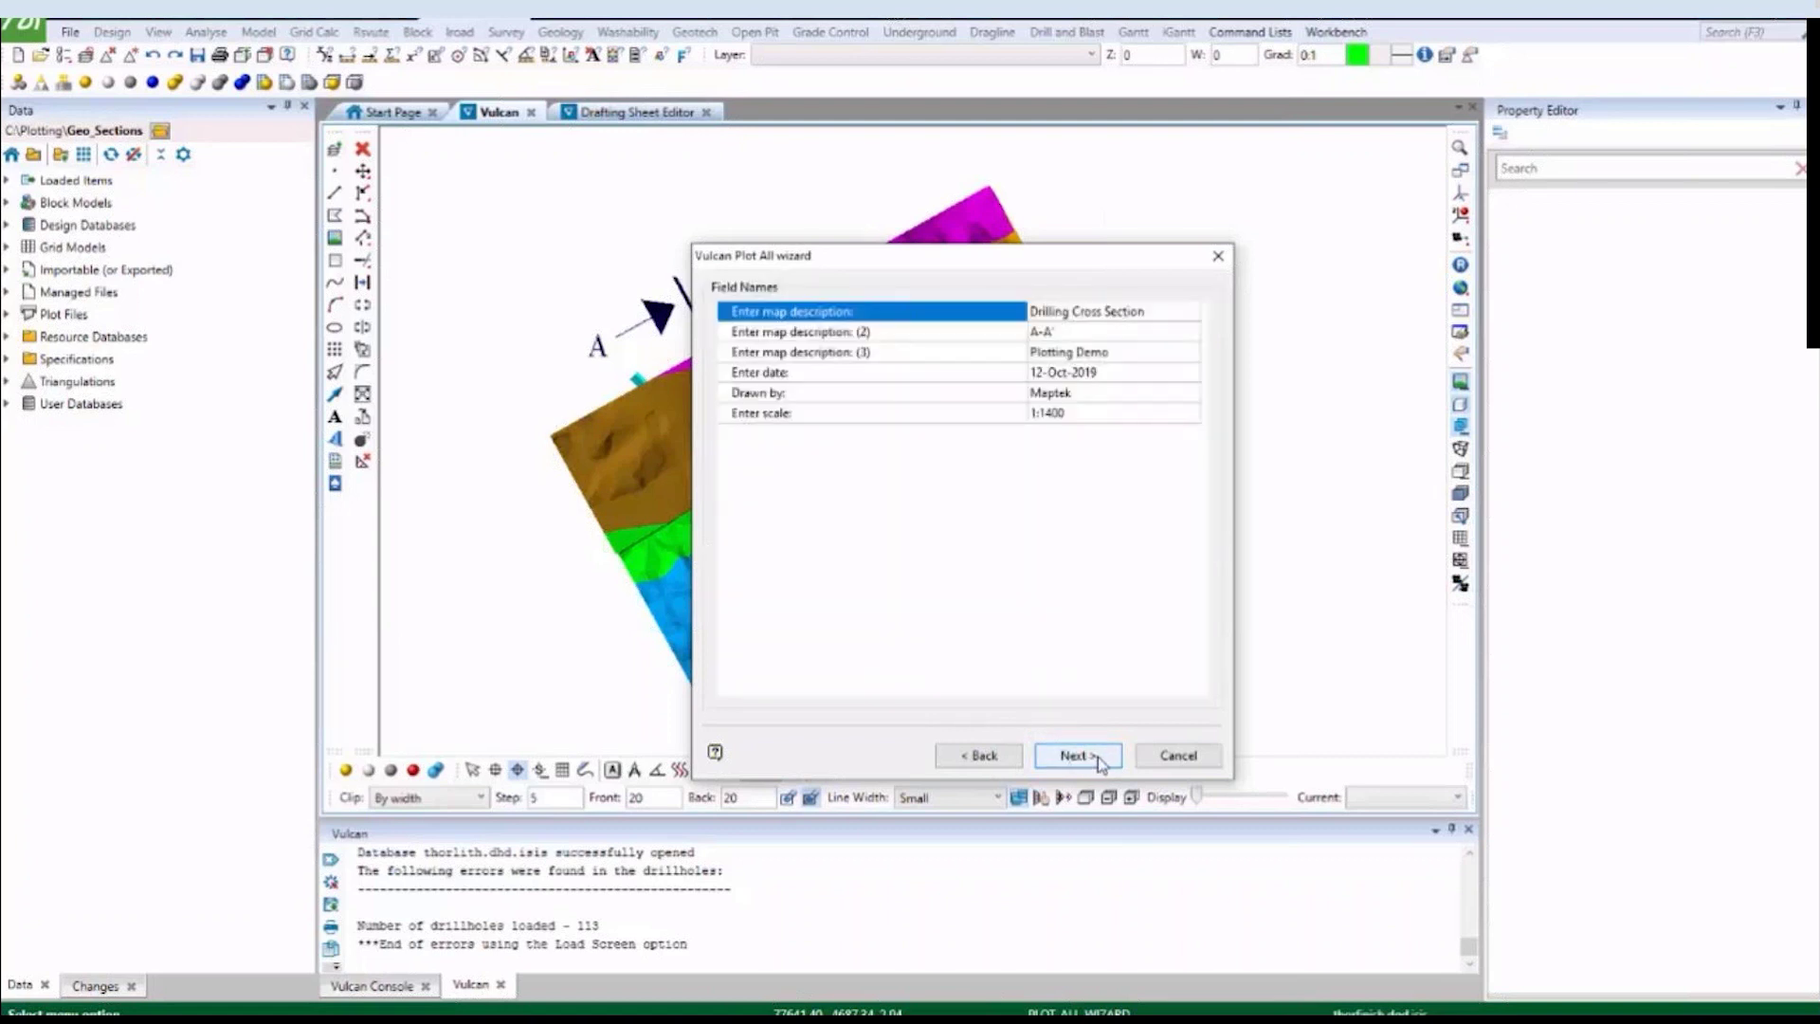
# Set the plot's date field to %DATE% and its scale field to %SCALE_1%, and accept the field names.
pyautogui.click(1162, 330)
pyautogui.click(1141, 375)
pyautogui.click(1141, 379)
pyautogui.write('%DATE%')
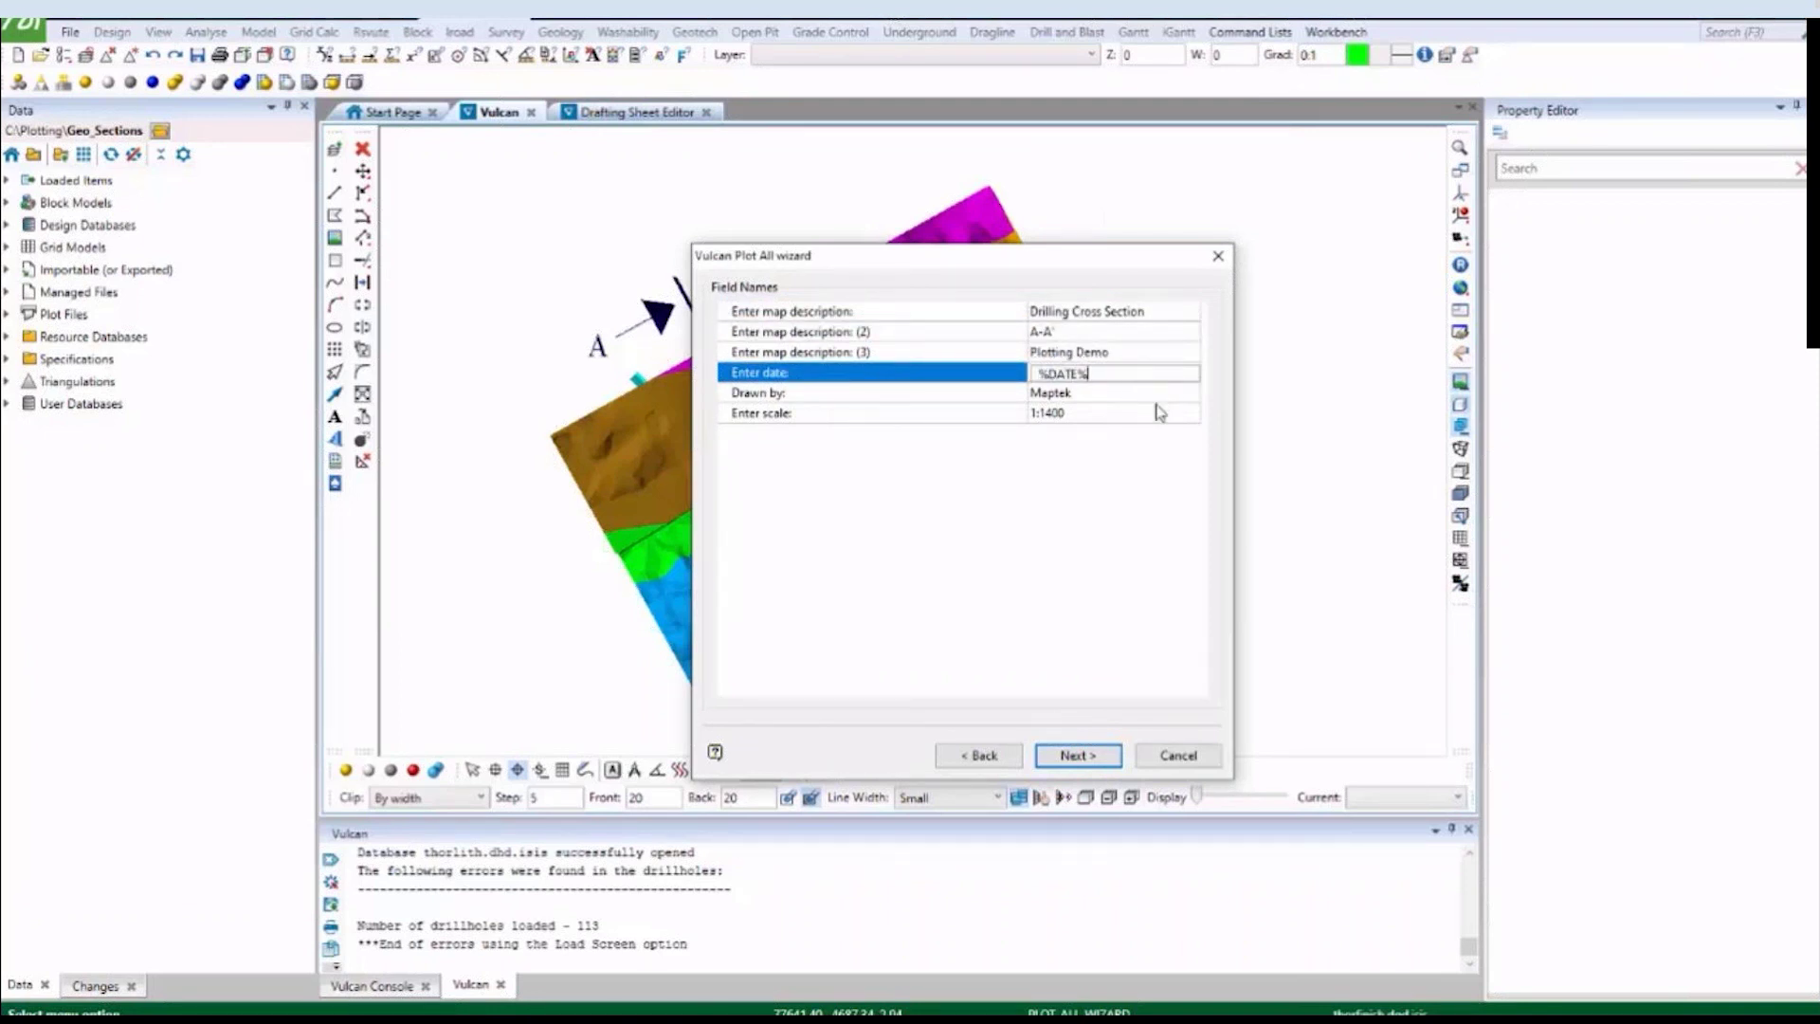
pyautogui.click(1155, 414)
pyautogui.click(1156, 415)
pyautogui.write('%SCALE_1%')
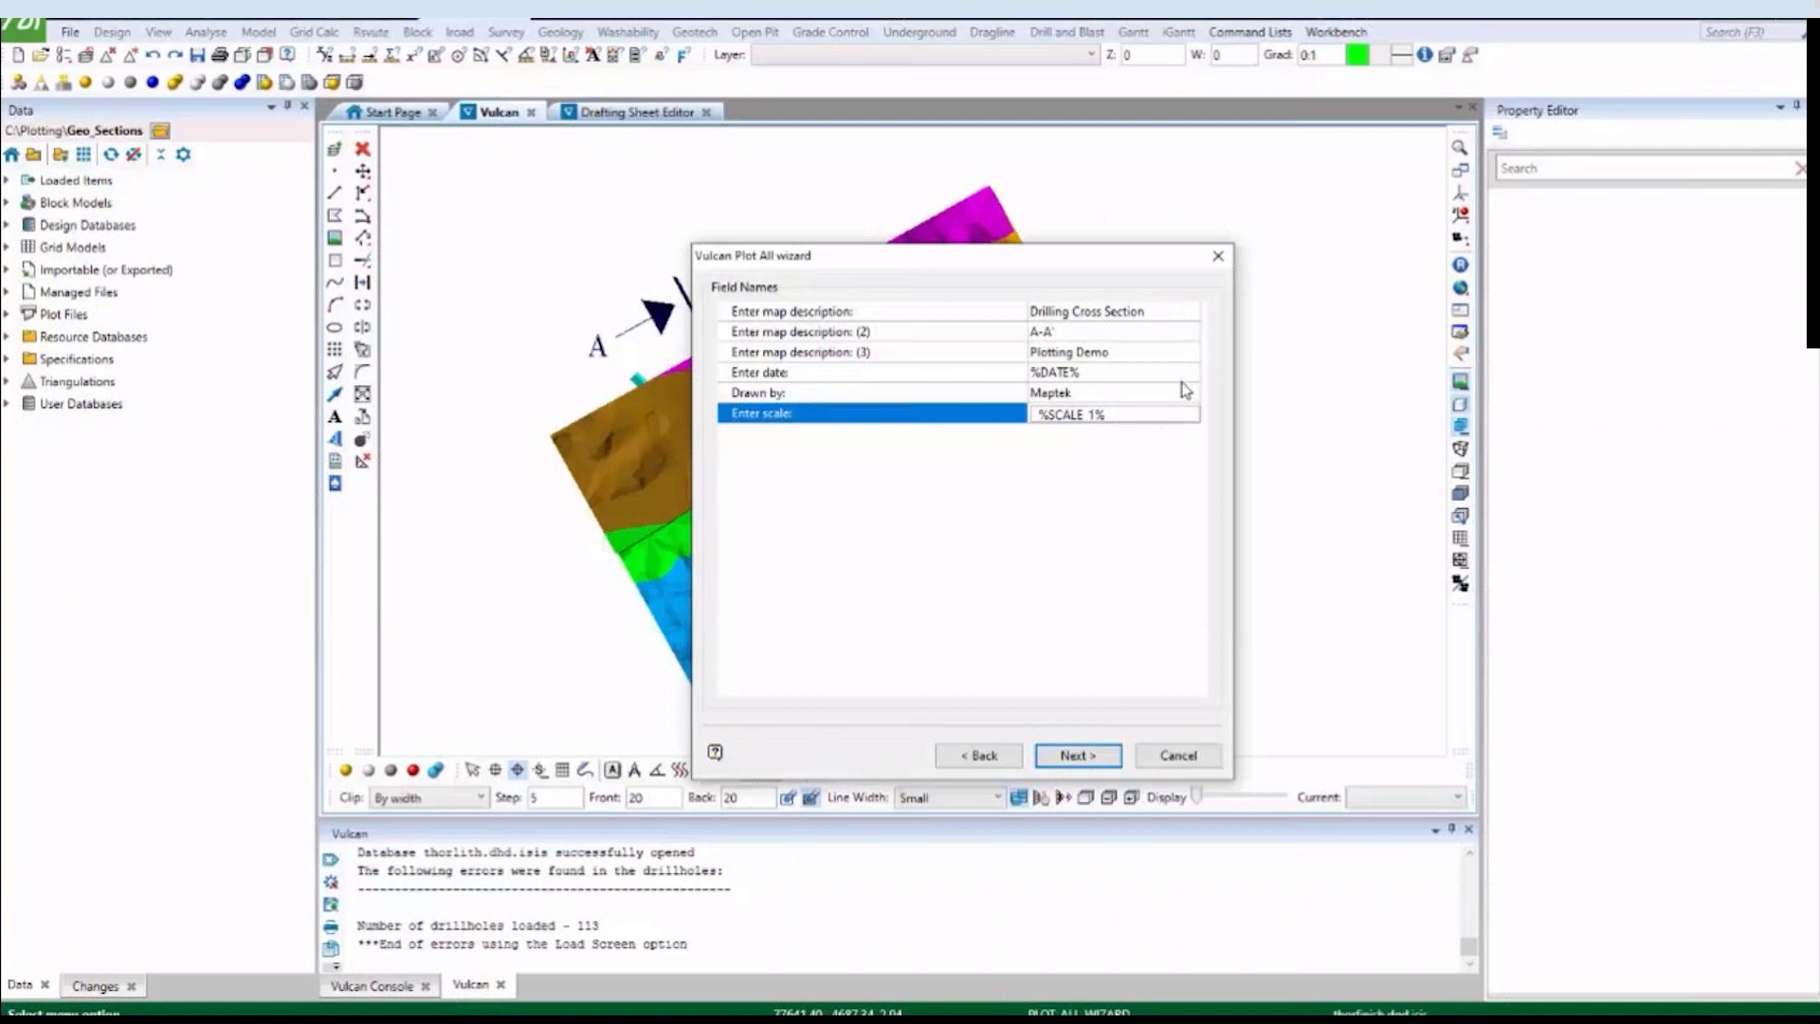
pyautogui.click(1089, 422)
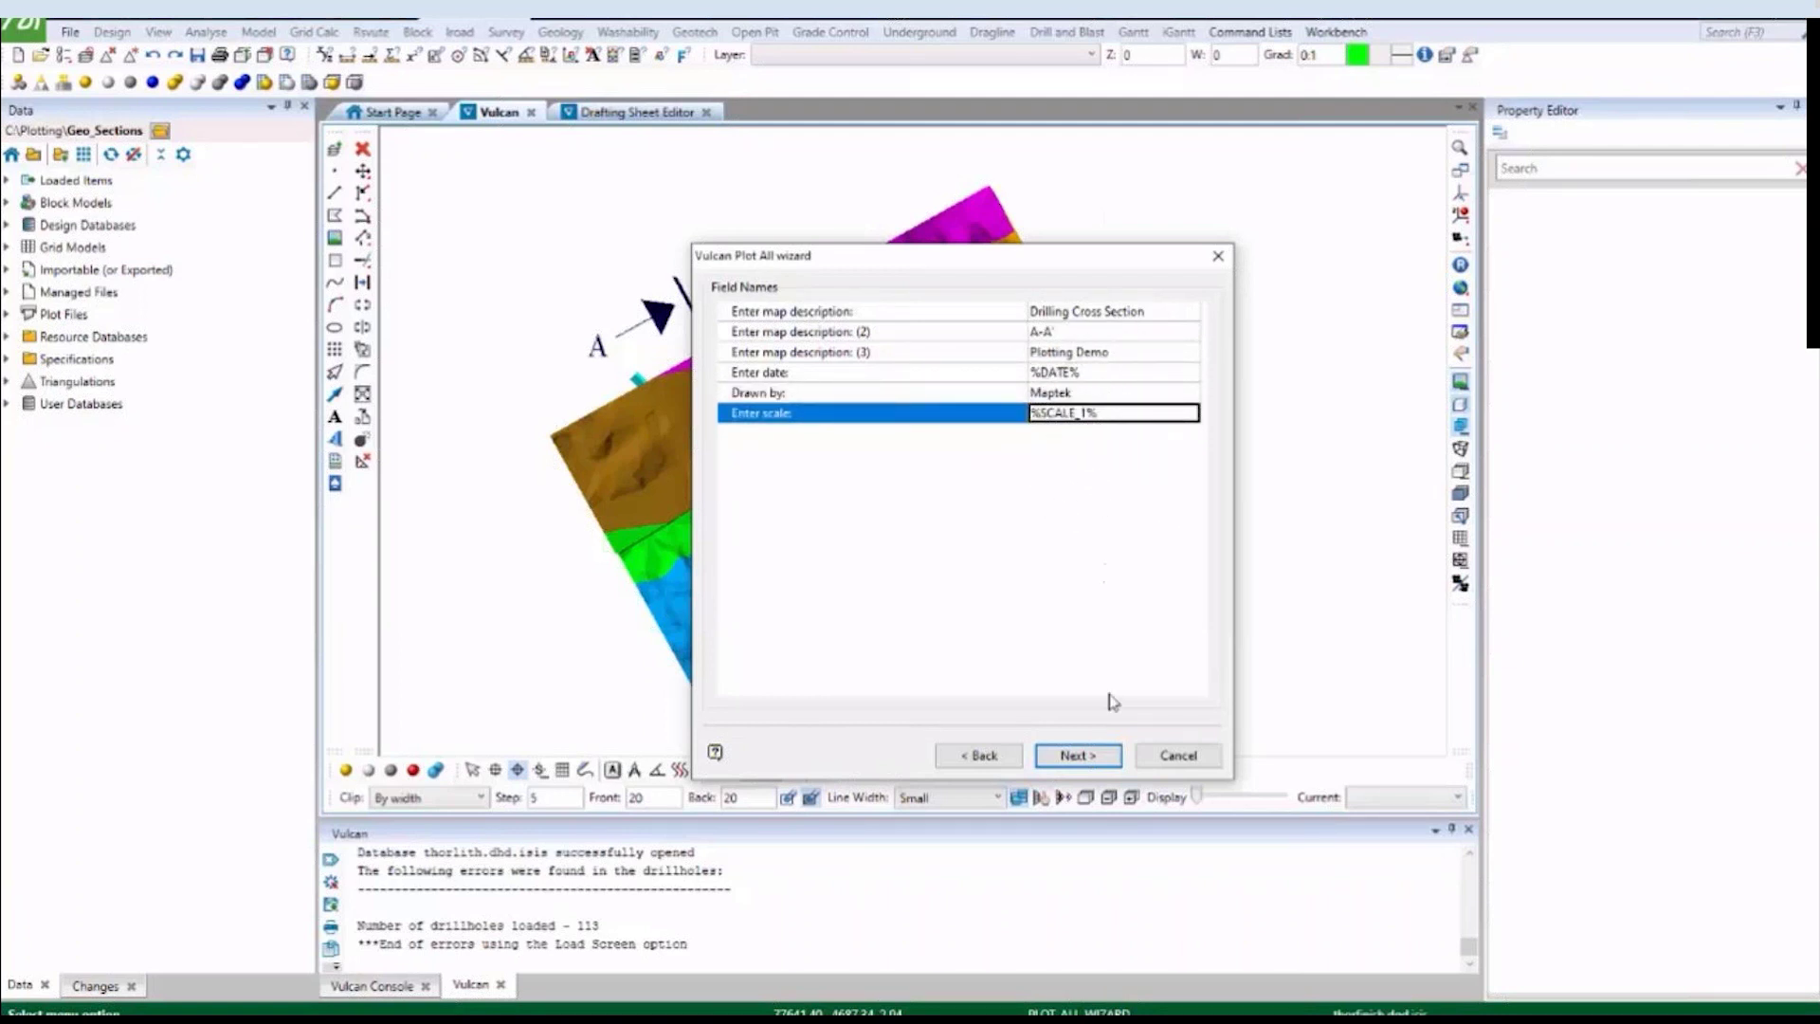
pyautogui.click(1110, 761)
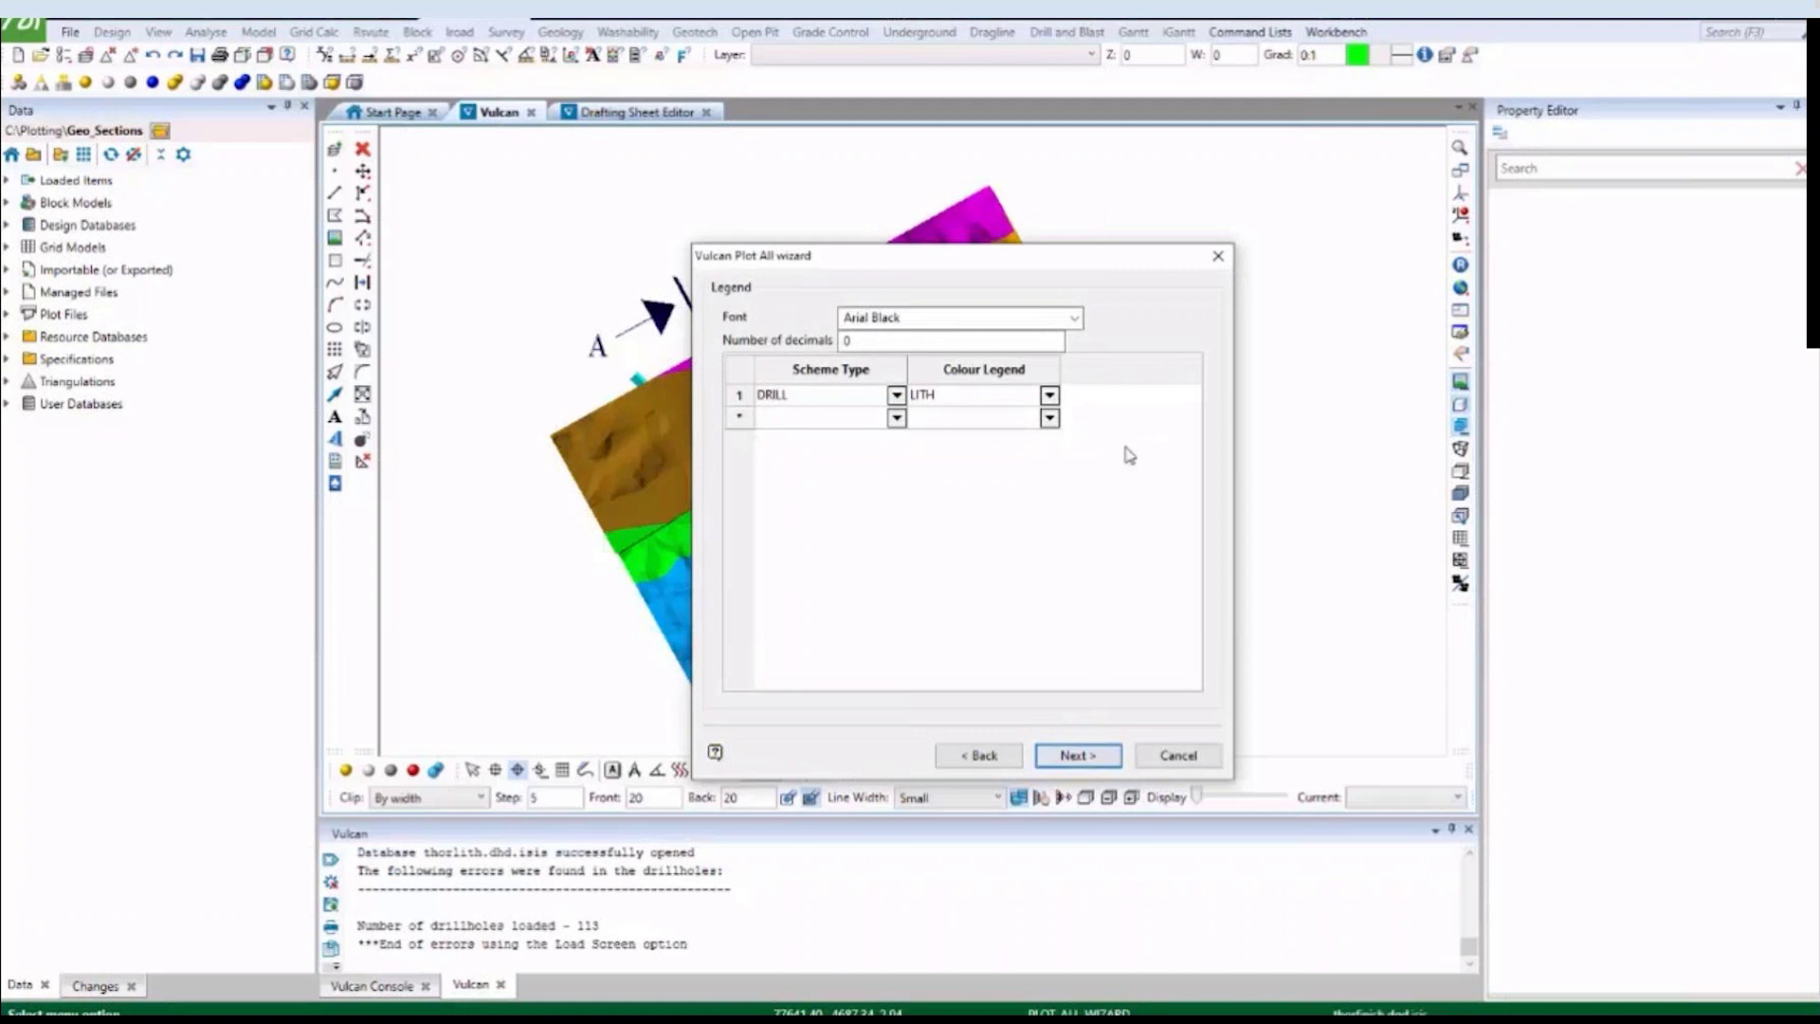
# Accept an Arial Black legend using the DRILL scheme with the LITH colour legend, and no plot grid annotation for View 1.
pyautogui.click(1080, 318)
pyautogui.click(1080, 319)
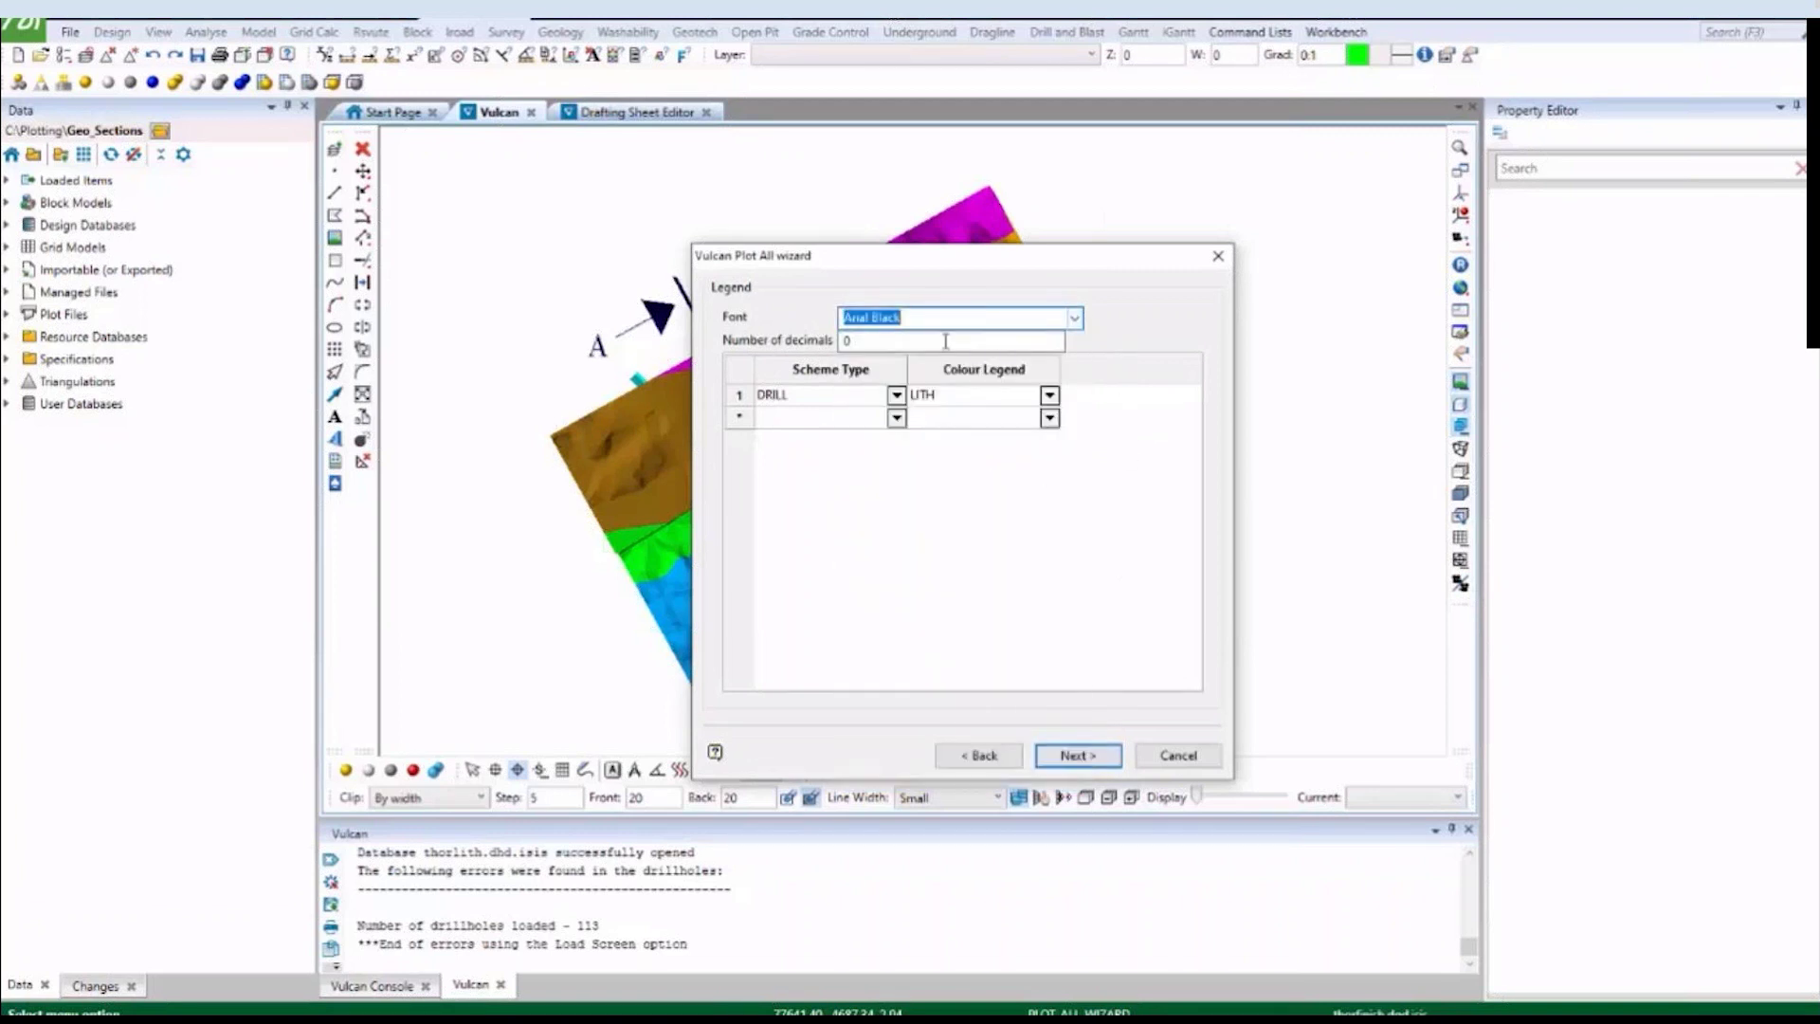
pyautogui.click(896, 394)
pyautogui.click(899, 397)
pyautogui.click(915, 402)
pyautogui.click(1049, 395)
pyautogui.click(976, 411)
pyautogui.click(1075, 754)
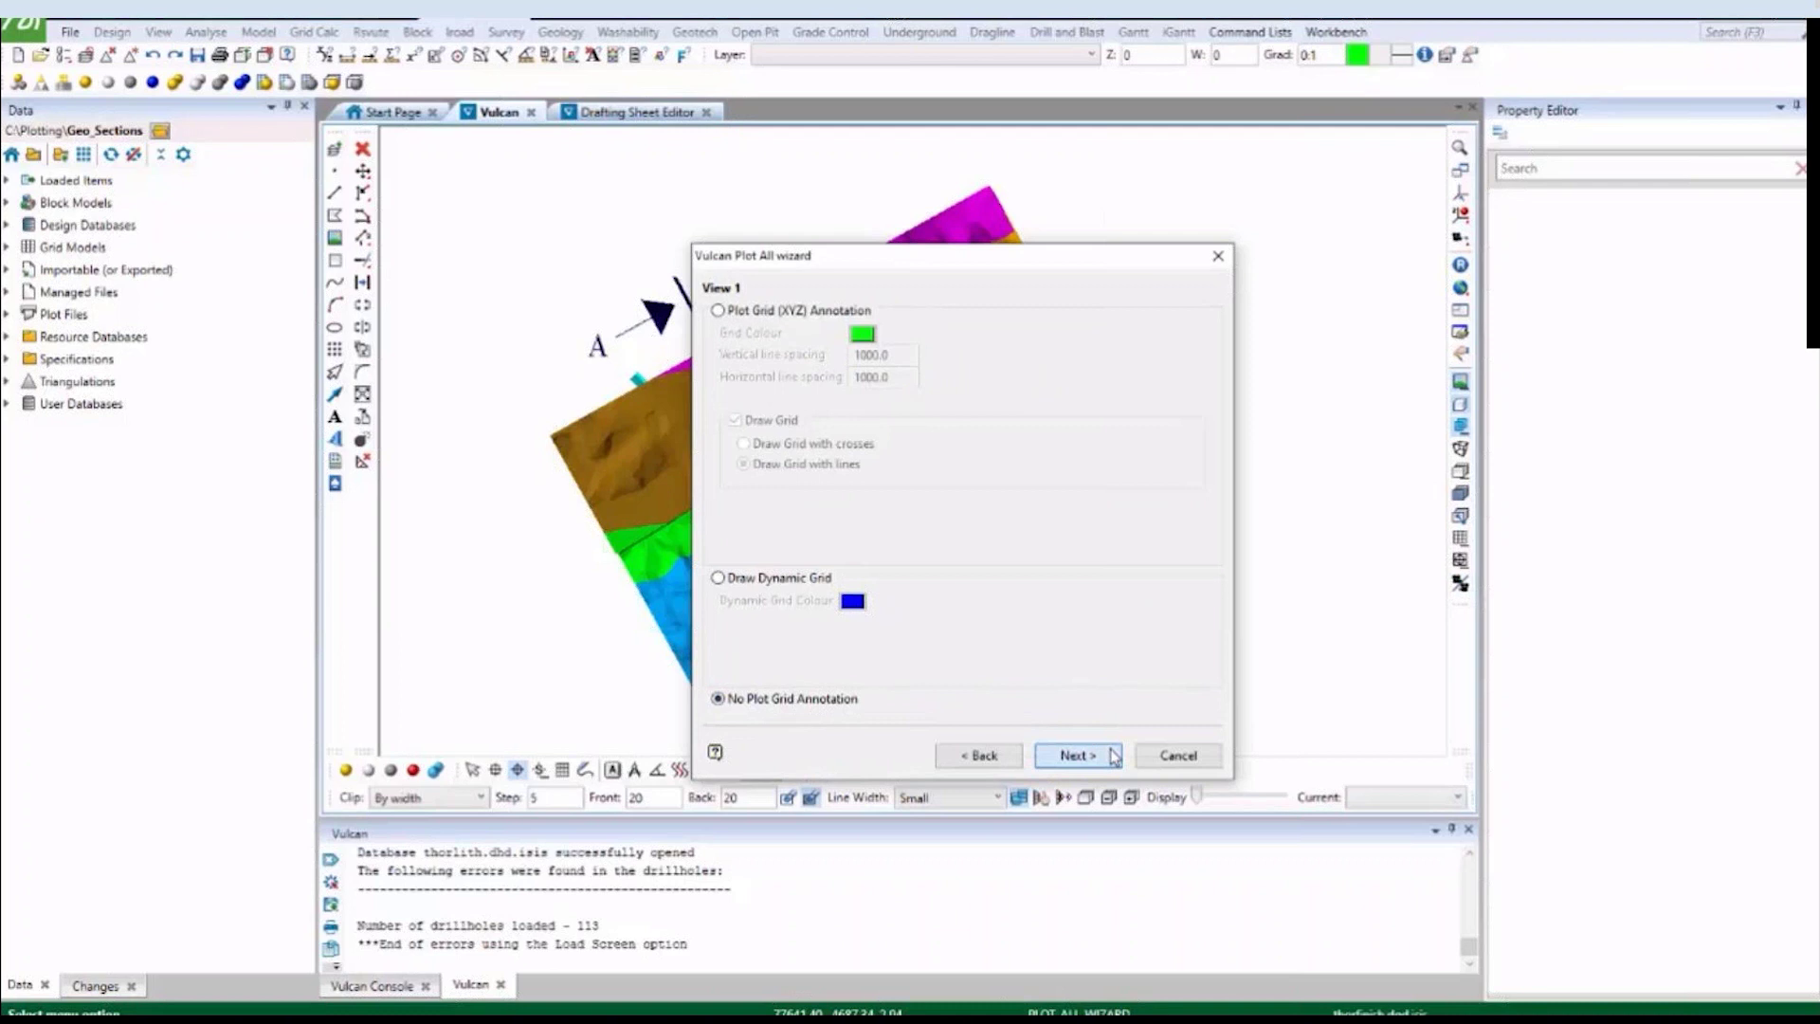
pyautogui.click(1095, 748)
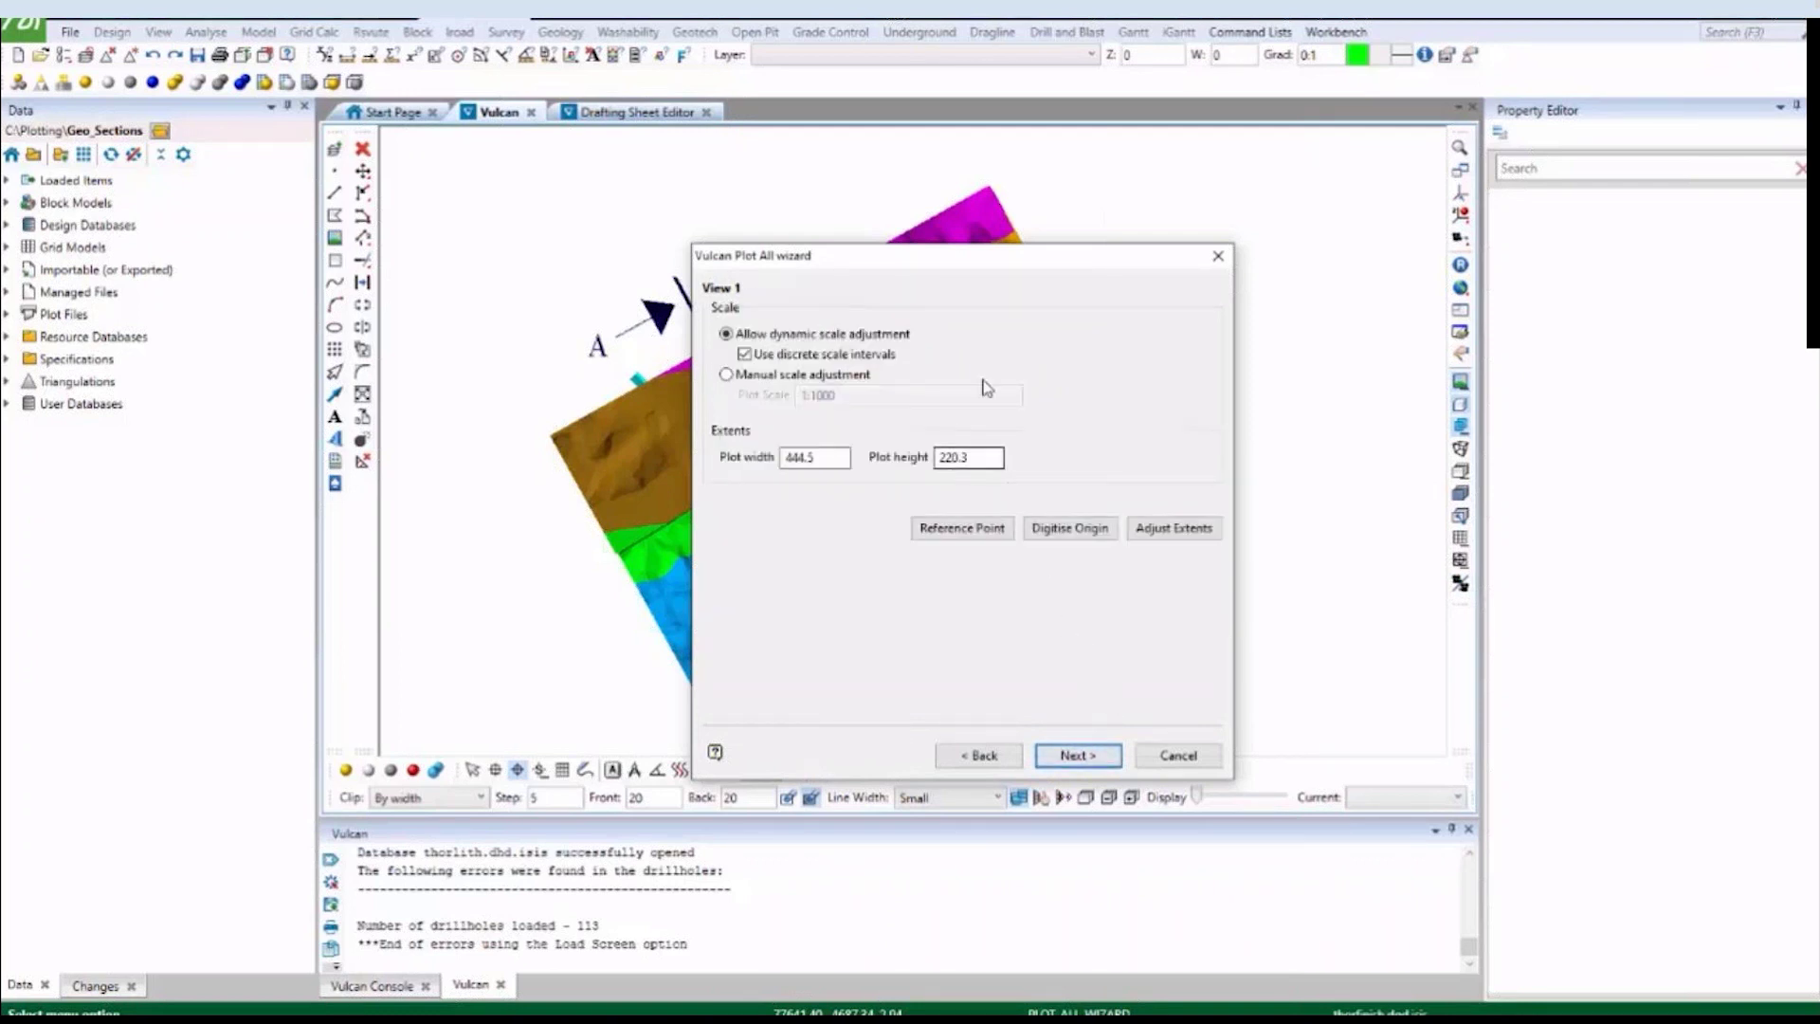
# Digitise the View 1 plot extent origin just below and left of the geological profile in section view.
pyautogui.moveTo(949, 259); pyautogui.dragTo(1328, 206)
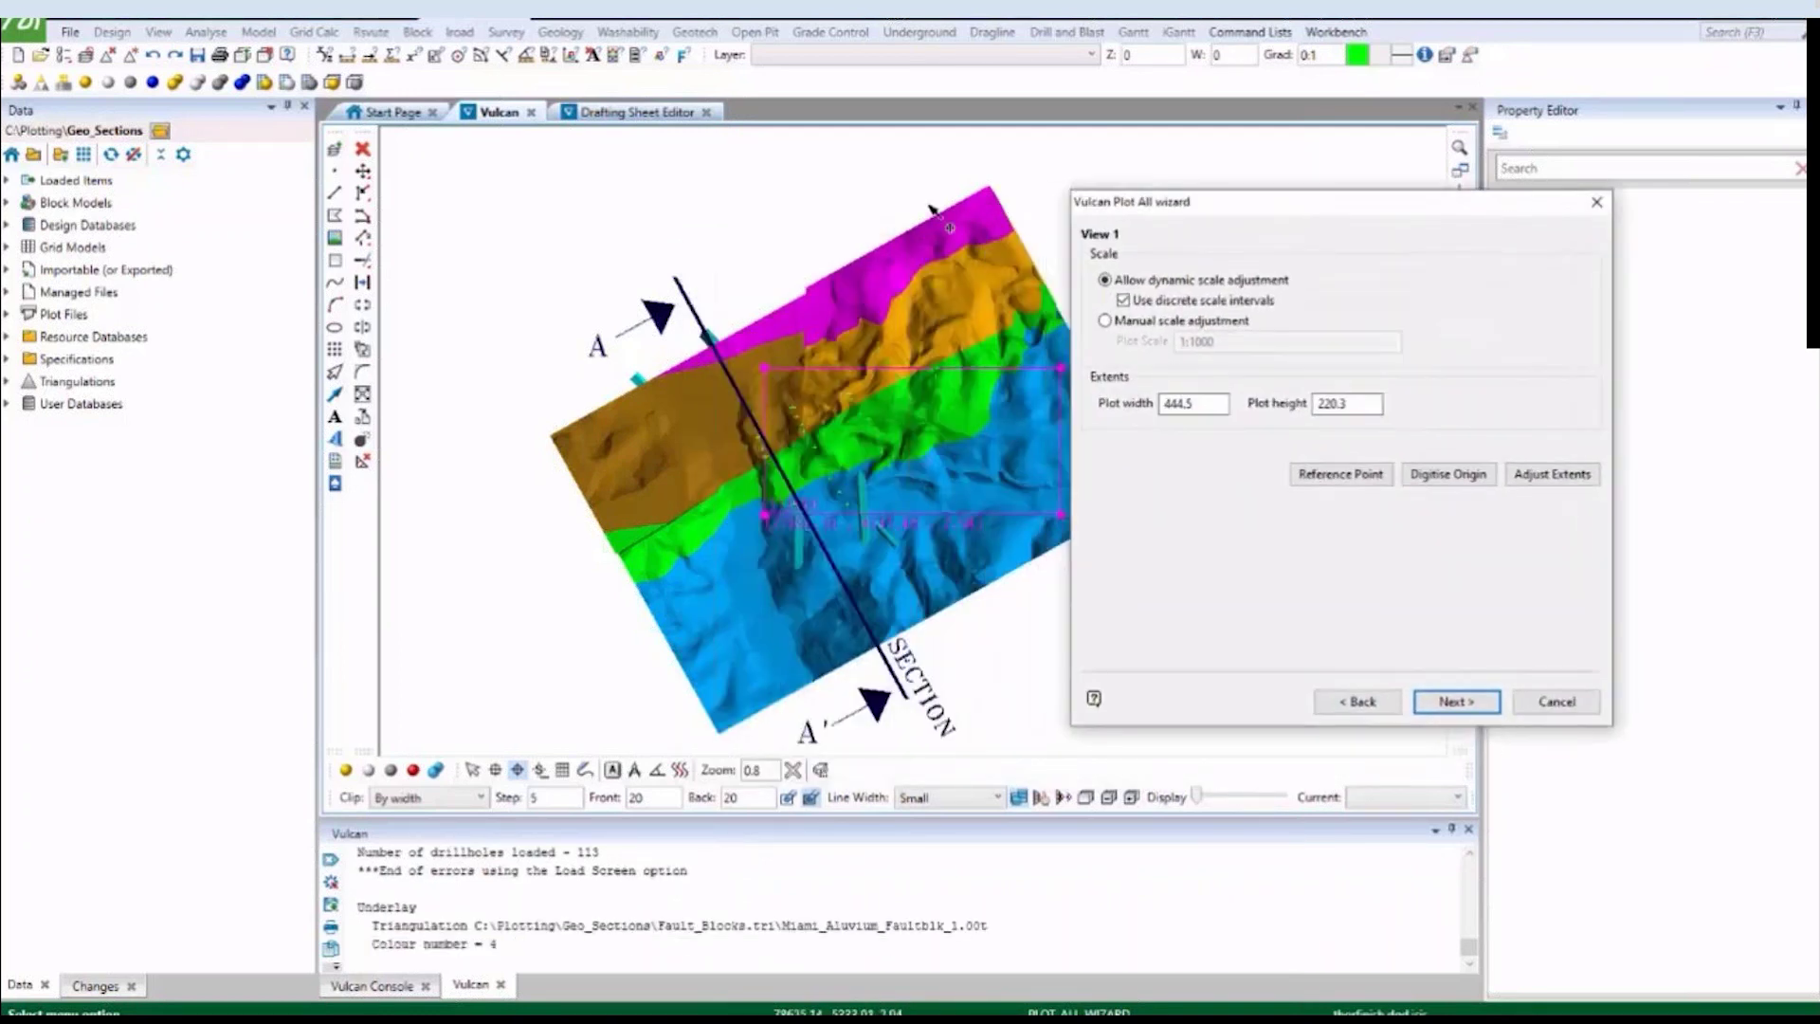
pyautogui.scroll(-2, 546, 318)
pyautogui.scroll(1, 754, 341)
pyautogui.press('Home')
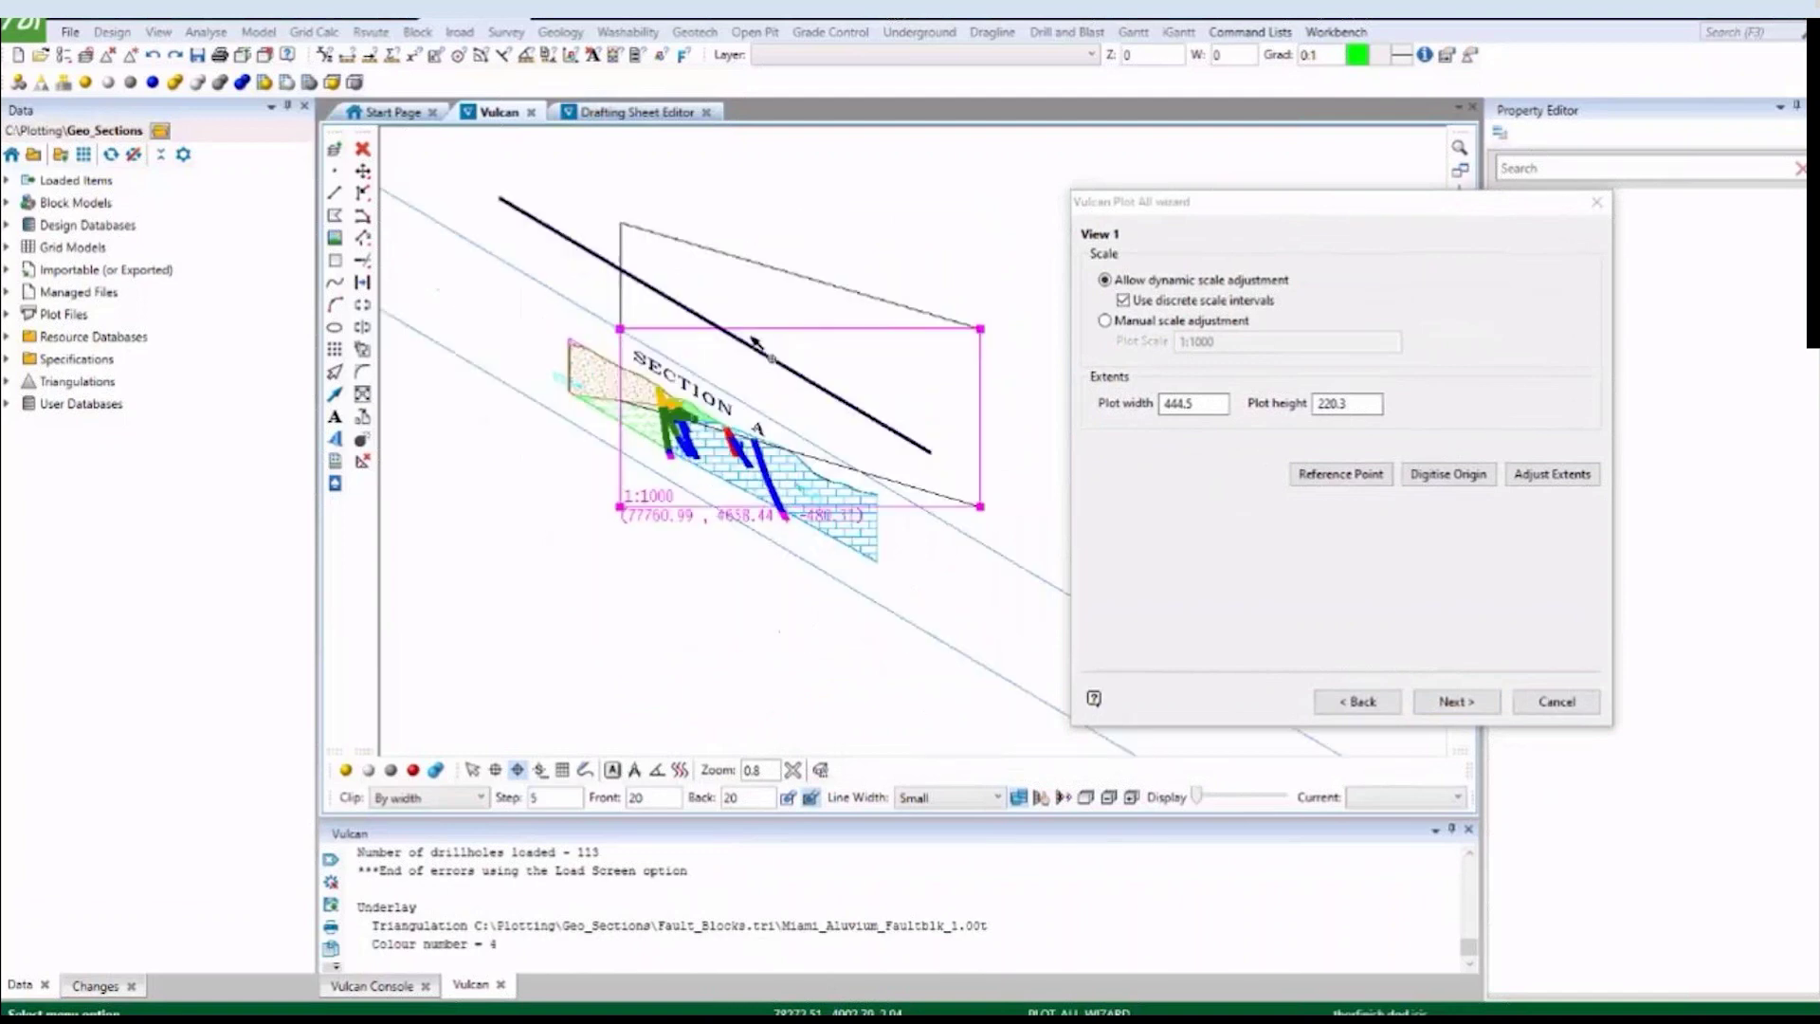
pyautogui.scroll(-2, 571, 352)
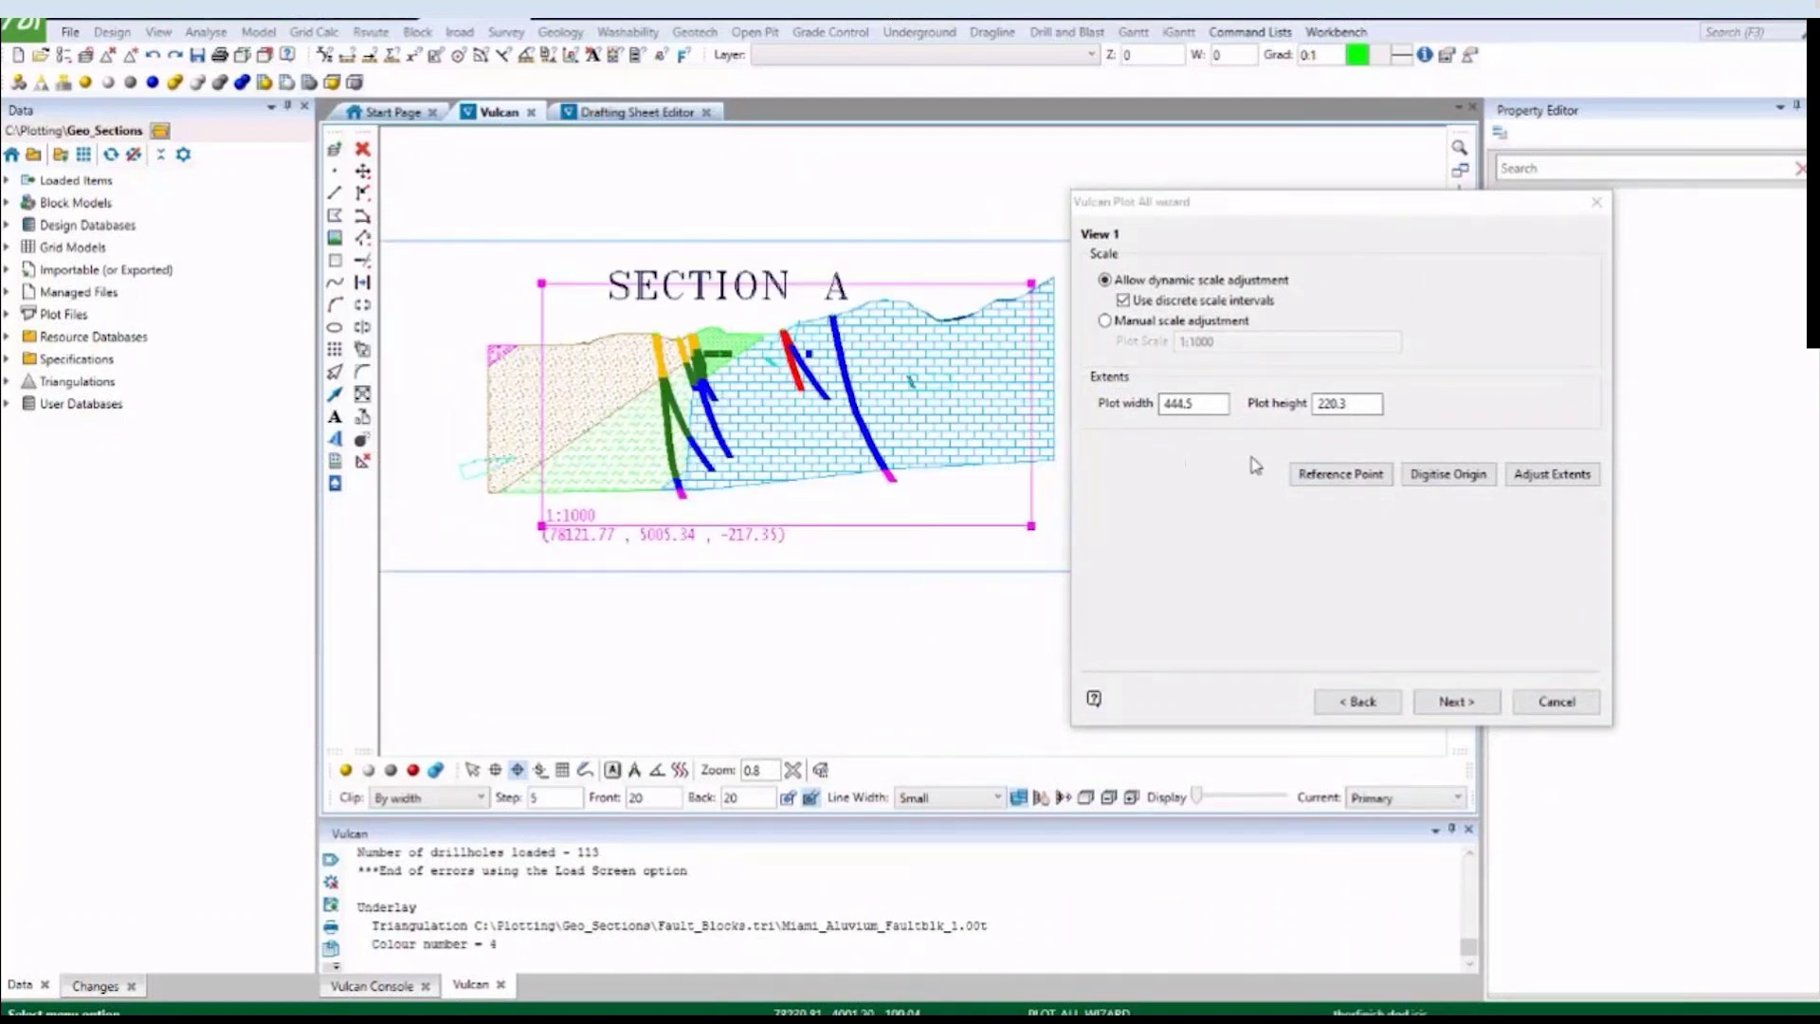
pyautogui.click(1439, 478)
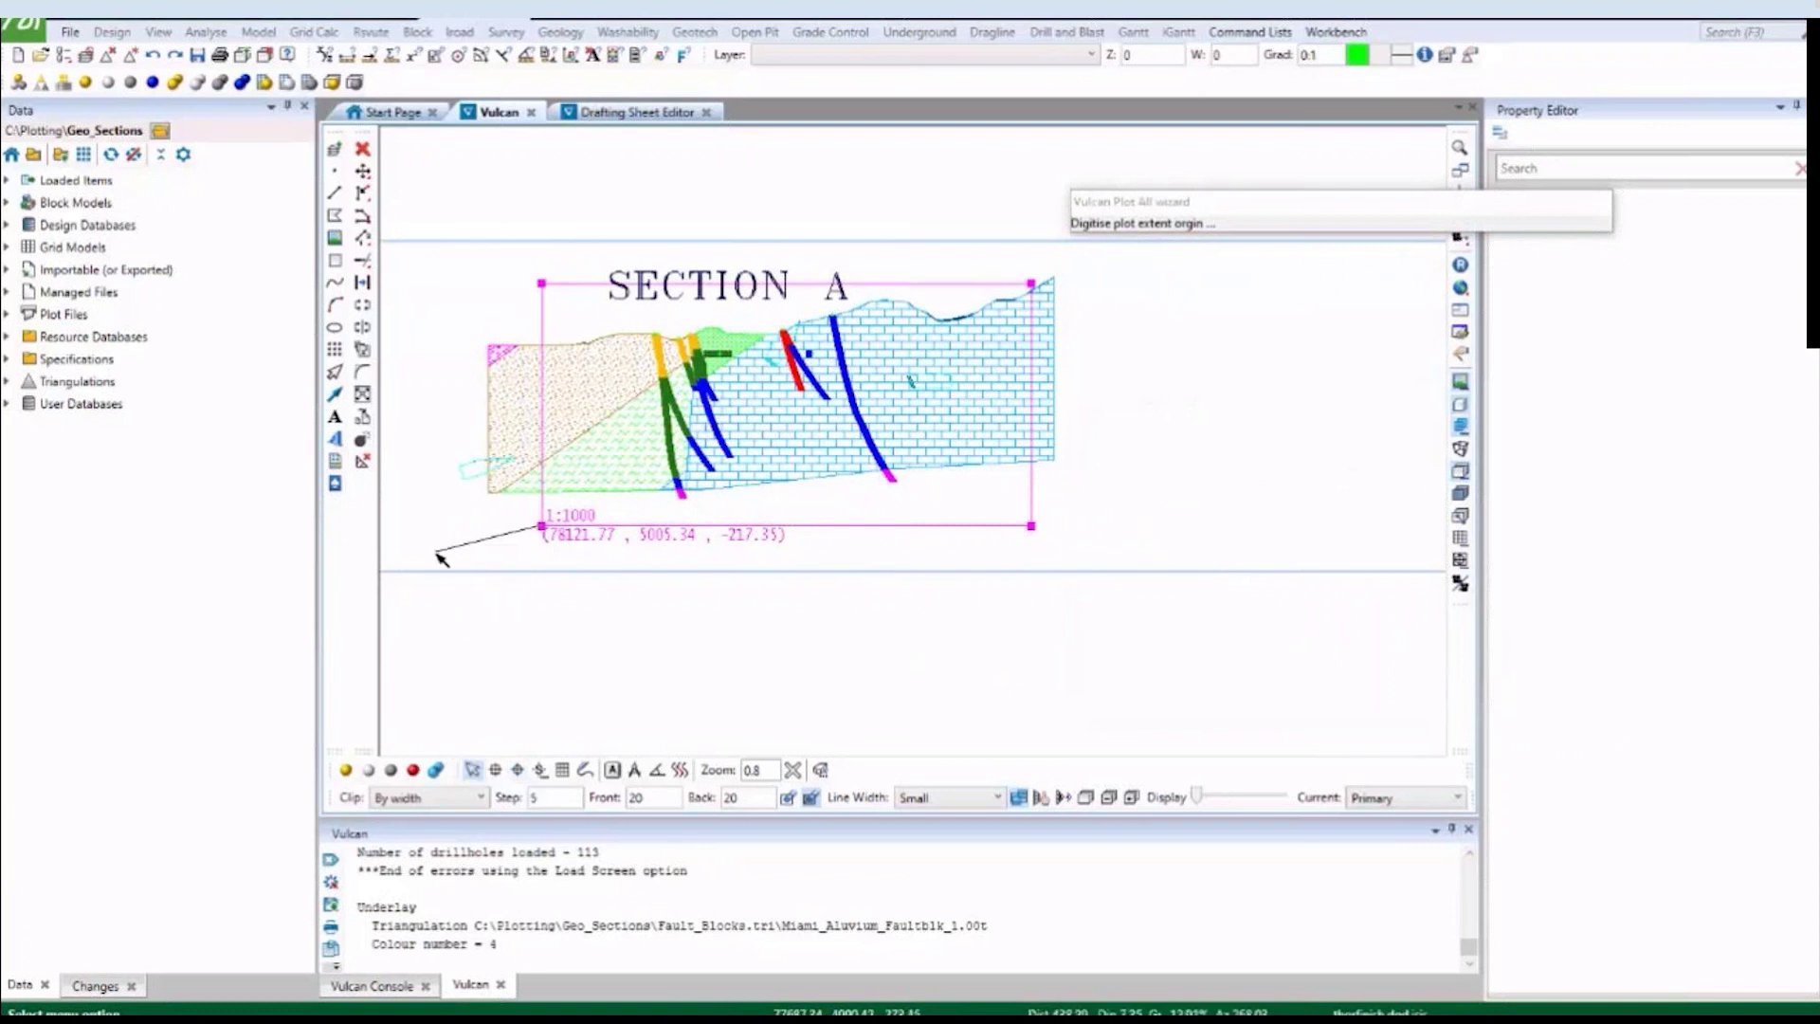
pyautogui.click(429, 548)
# Enlarge and reposition the View 1 extent box around the whole section at 1:1400, about 622.3 wide and 308.4 high, and accept it.
pyautogui.click(1547, 474)
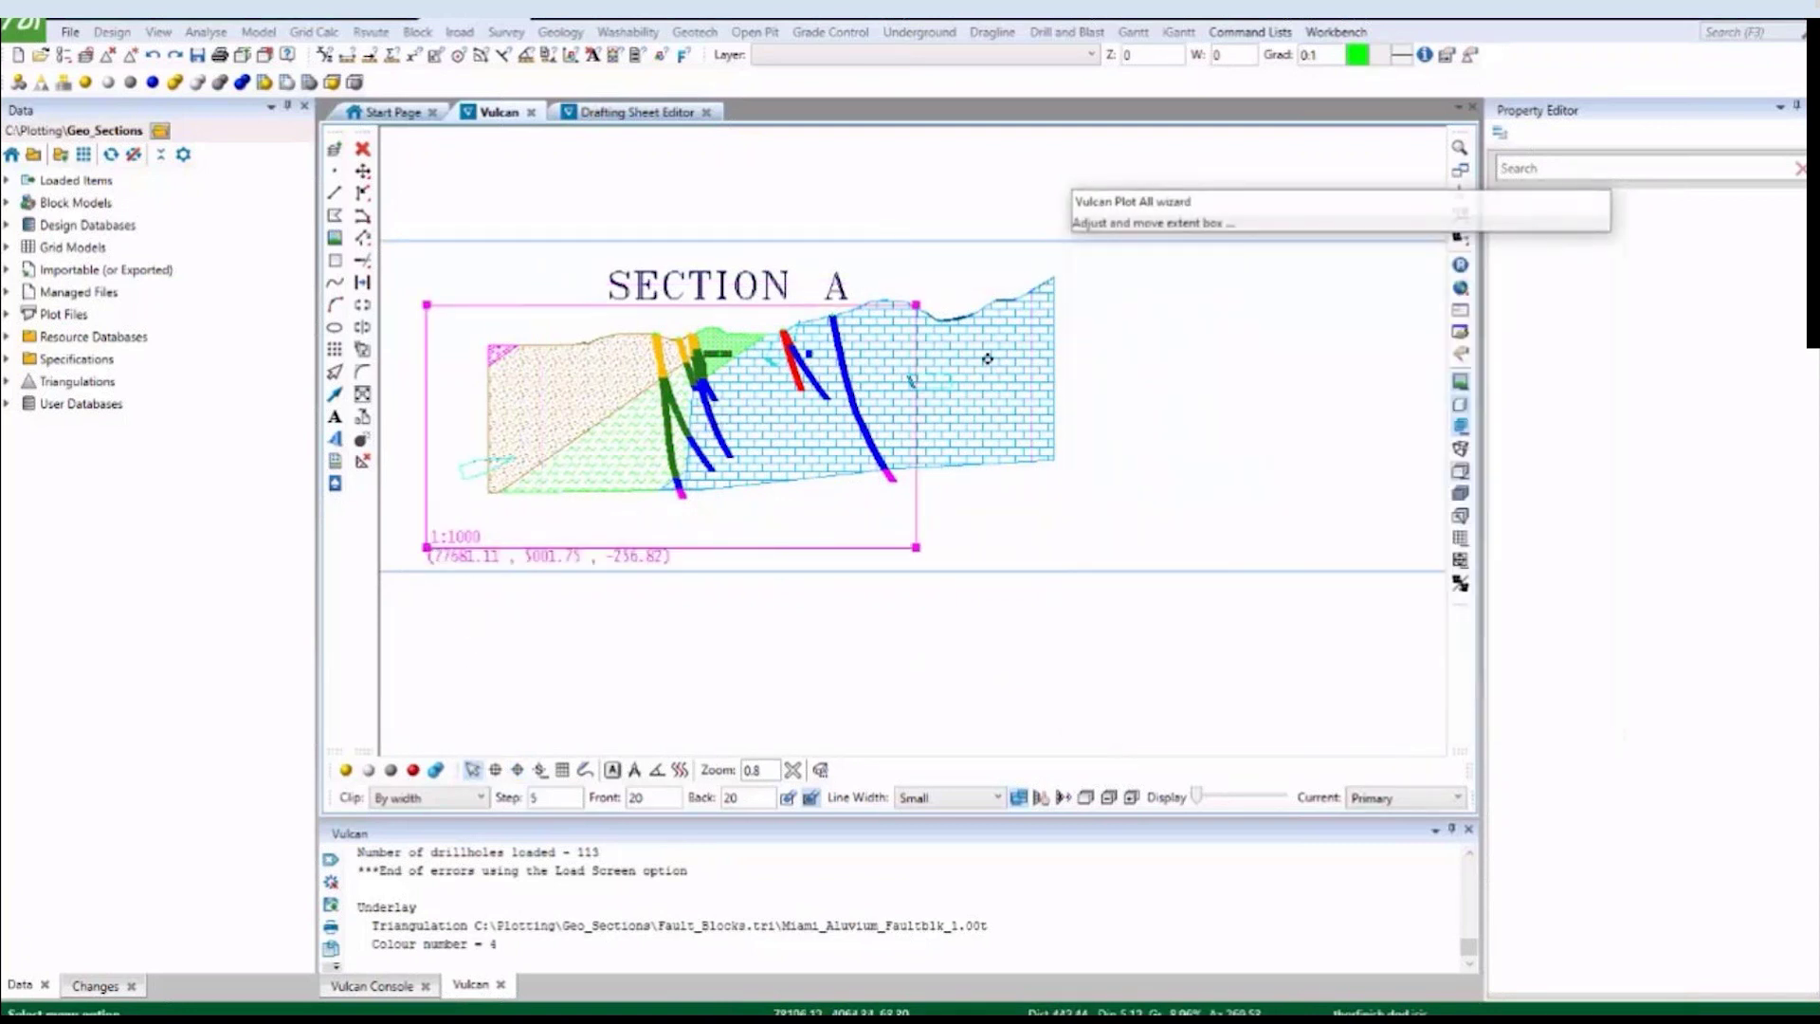
pyautogui.moveTo(915, 306); pyautogui.dragTo(1111, 207)
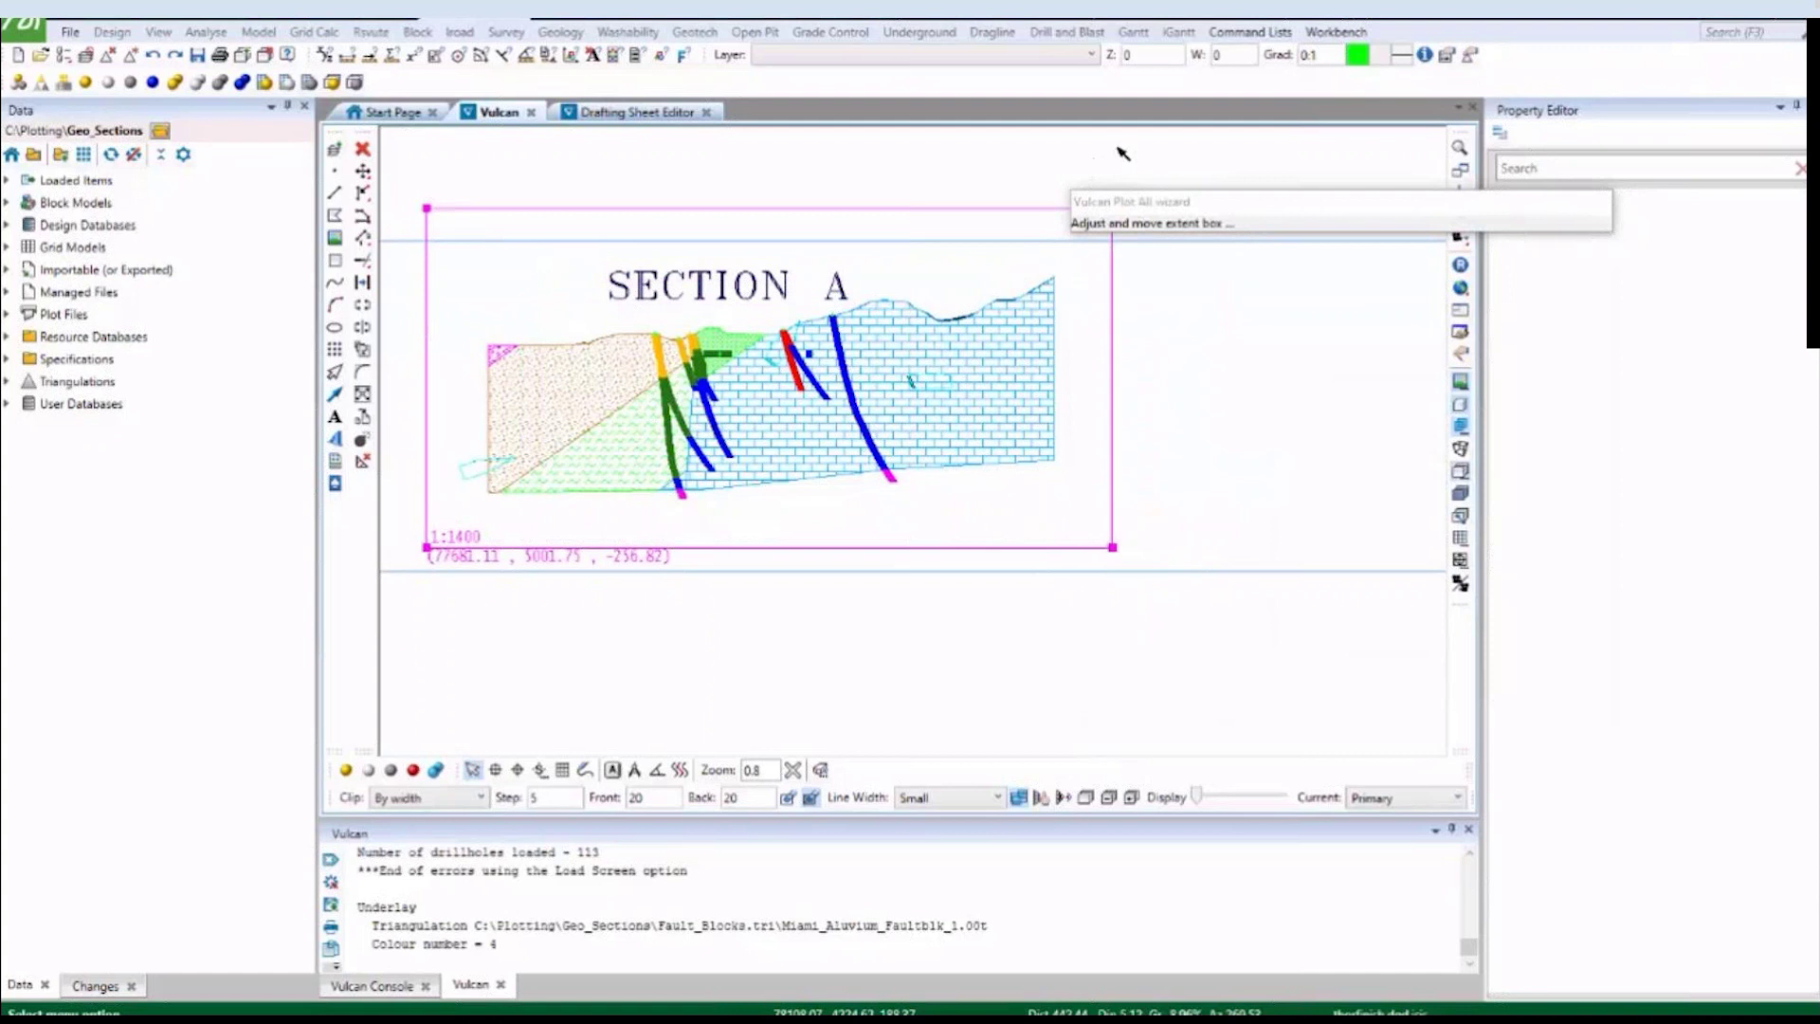
pyautogui.moveTo(1092, 404)
pyautogui.mouseDown()
pyautogui.moveTo(1109, 443)
pyautogui.moveTo(1073, 415)
pyautogui.mouseUp()
pyautogui.scroll(-1, 1191, 437)
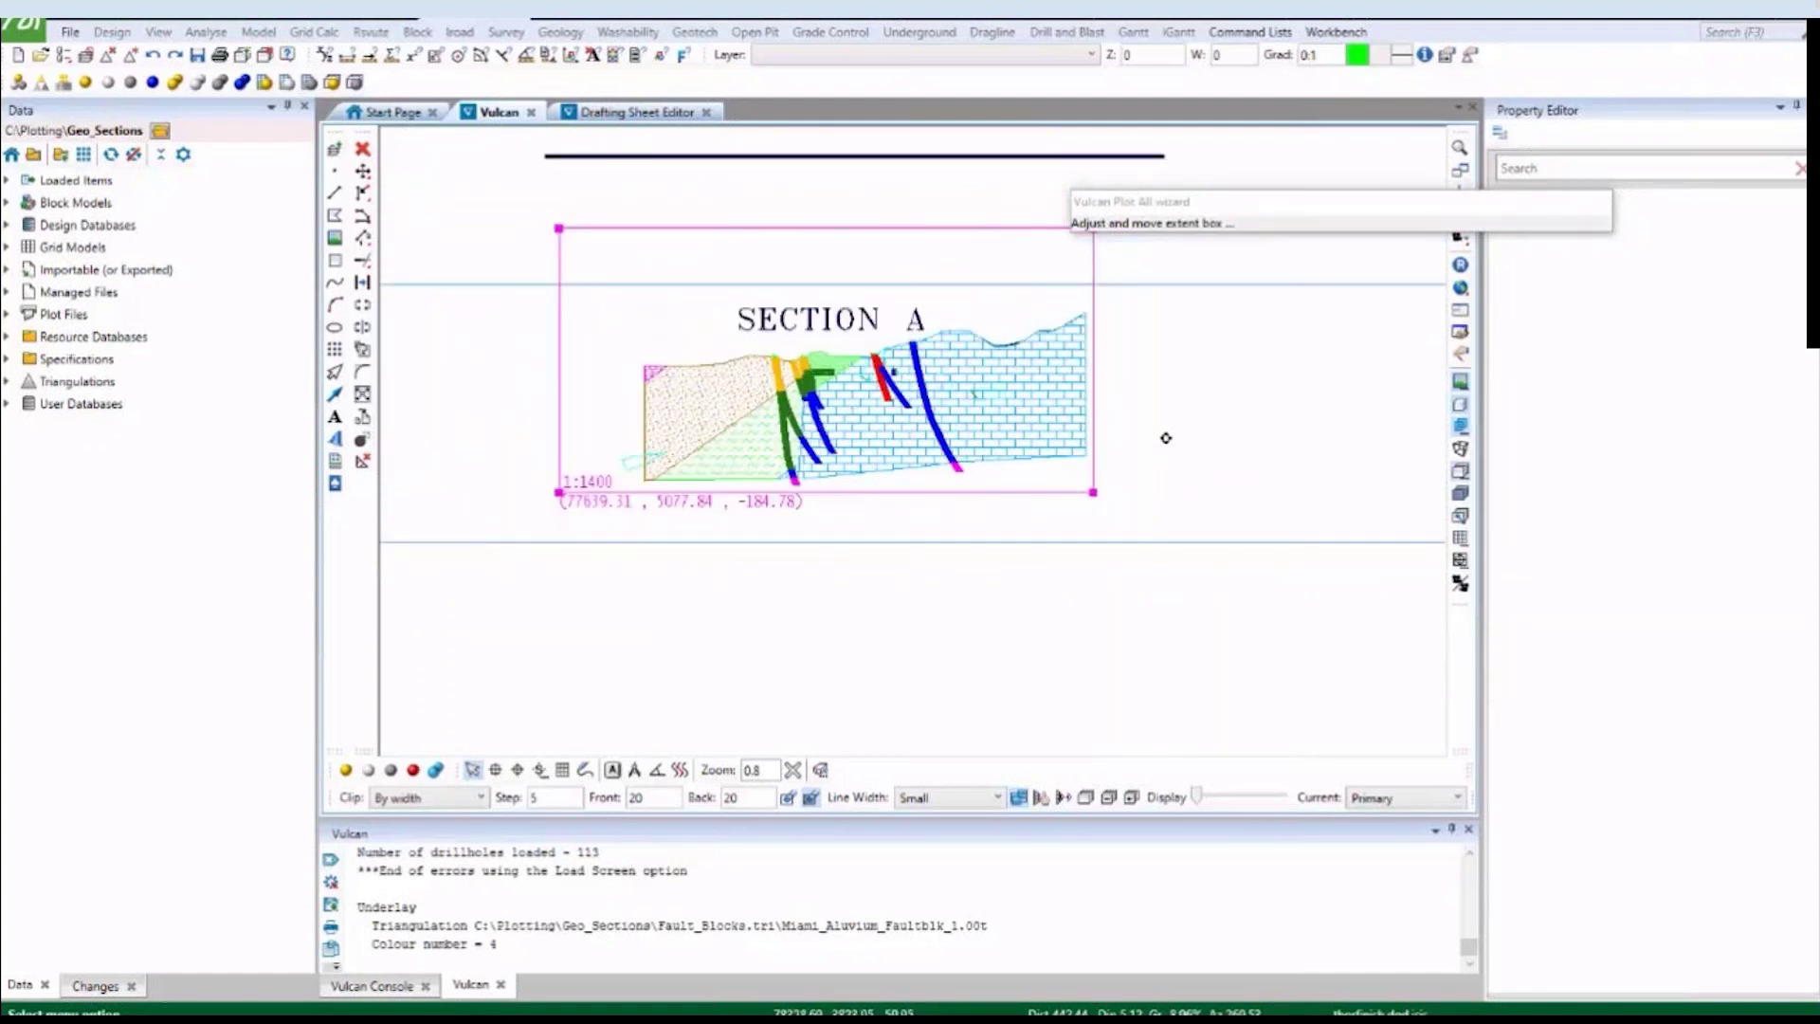
pyautogui.scroll(1, 933, 302)
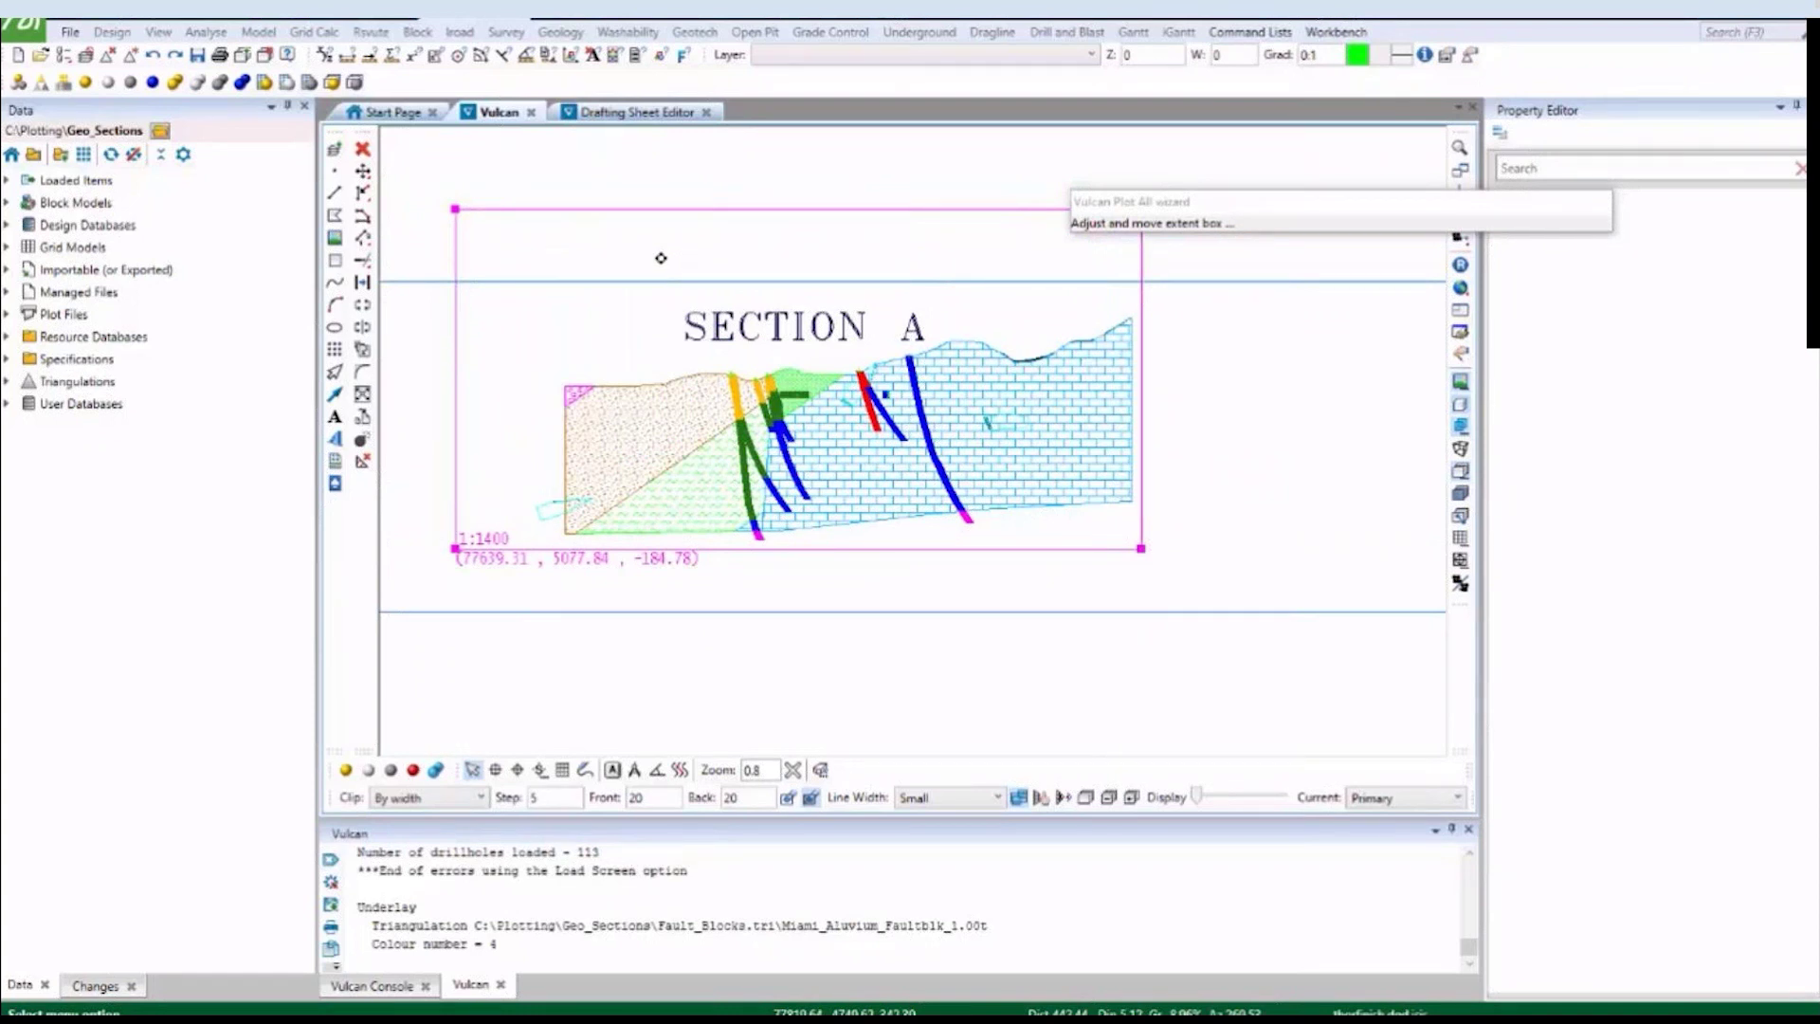
pyautogui.rightClick(540, 259)
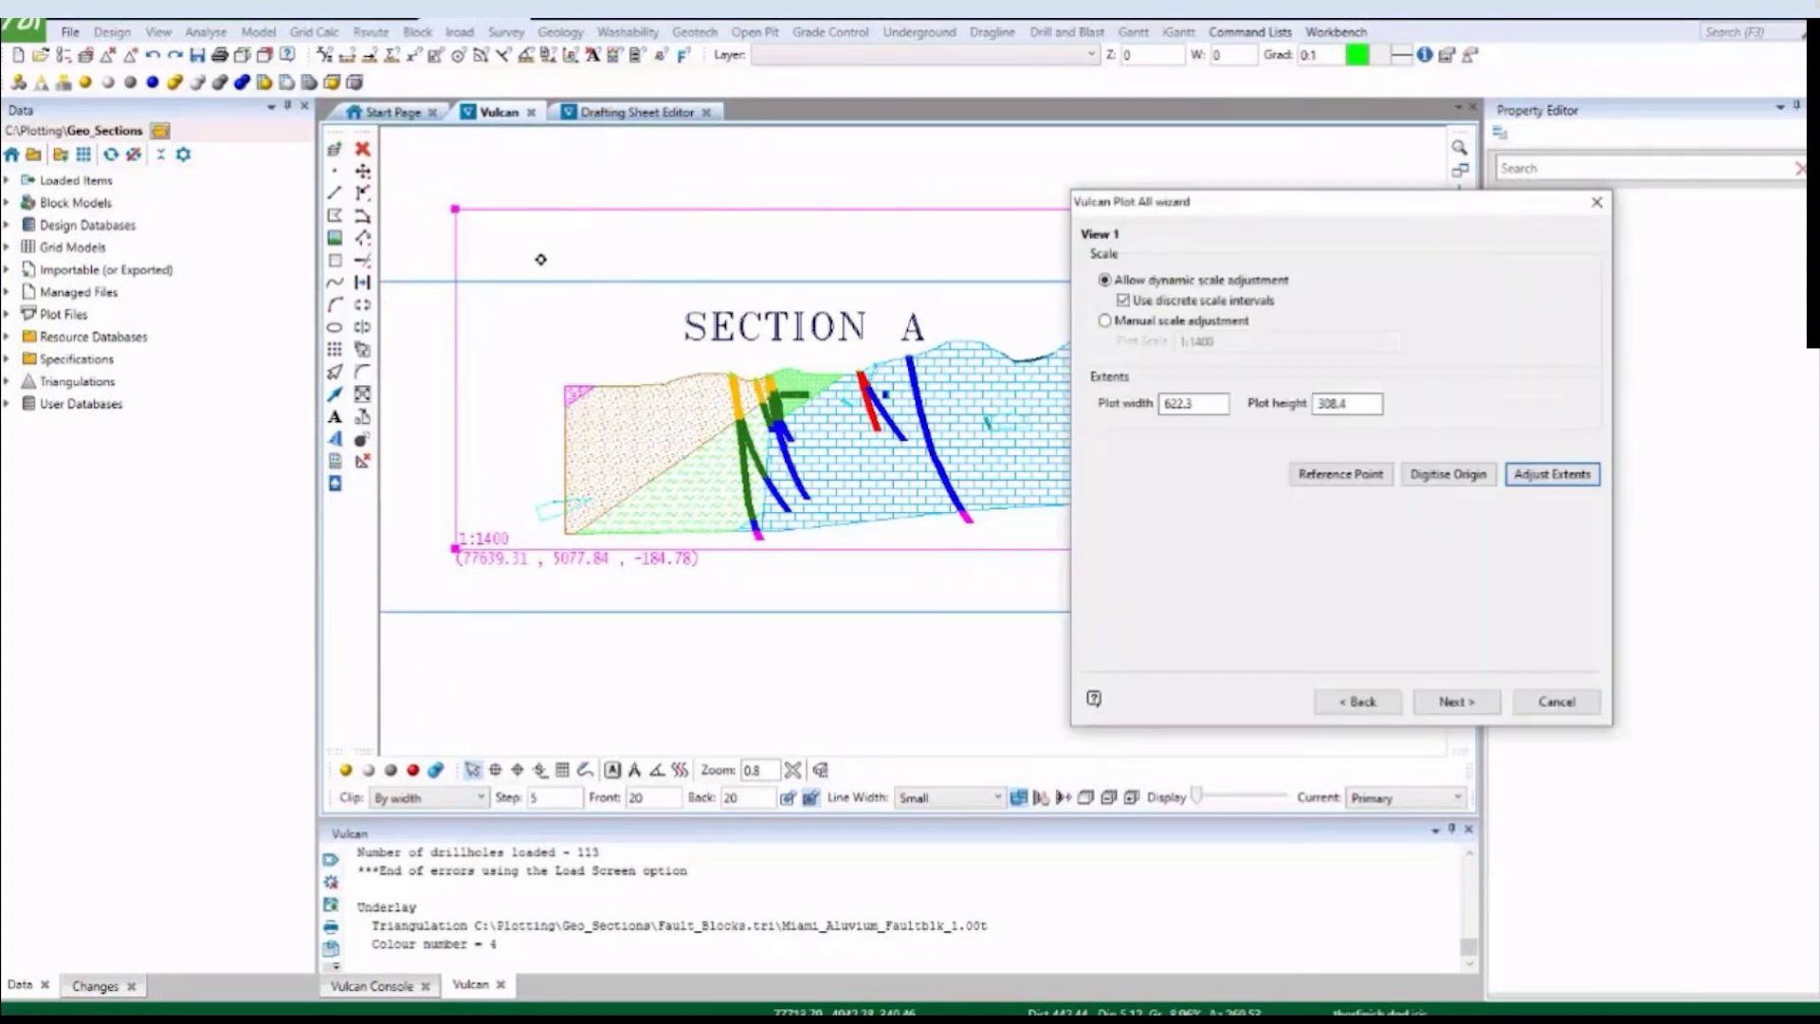
pyautogui.click(1464, 703)
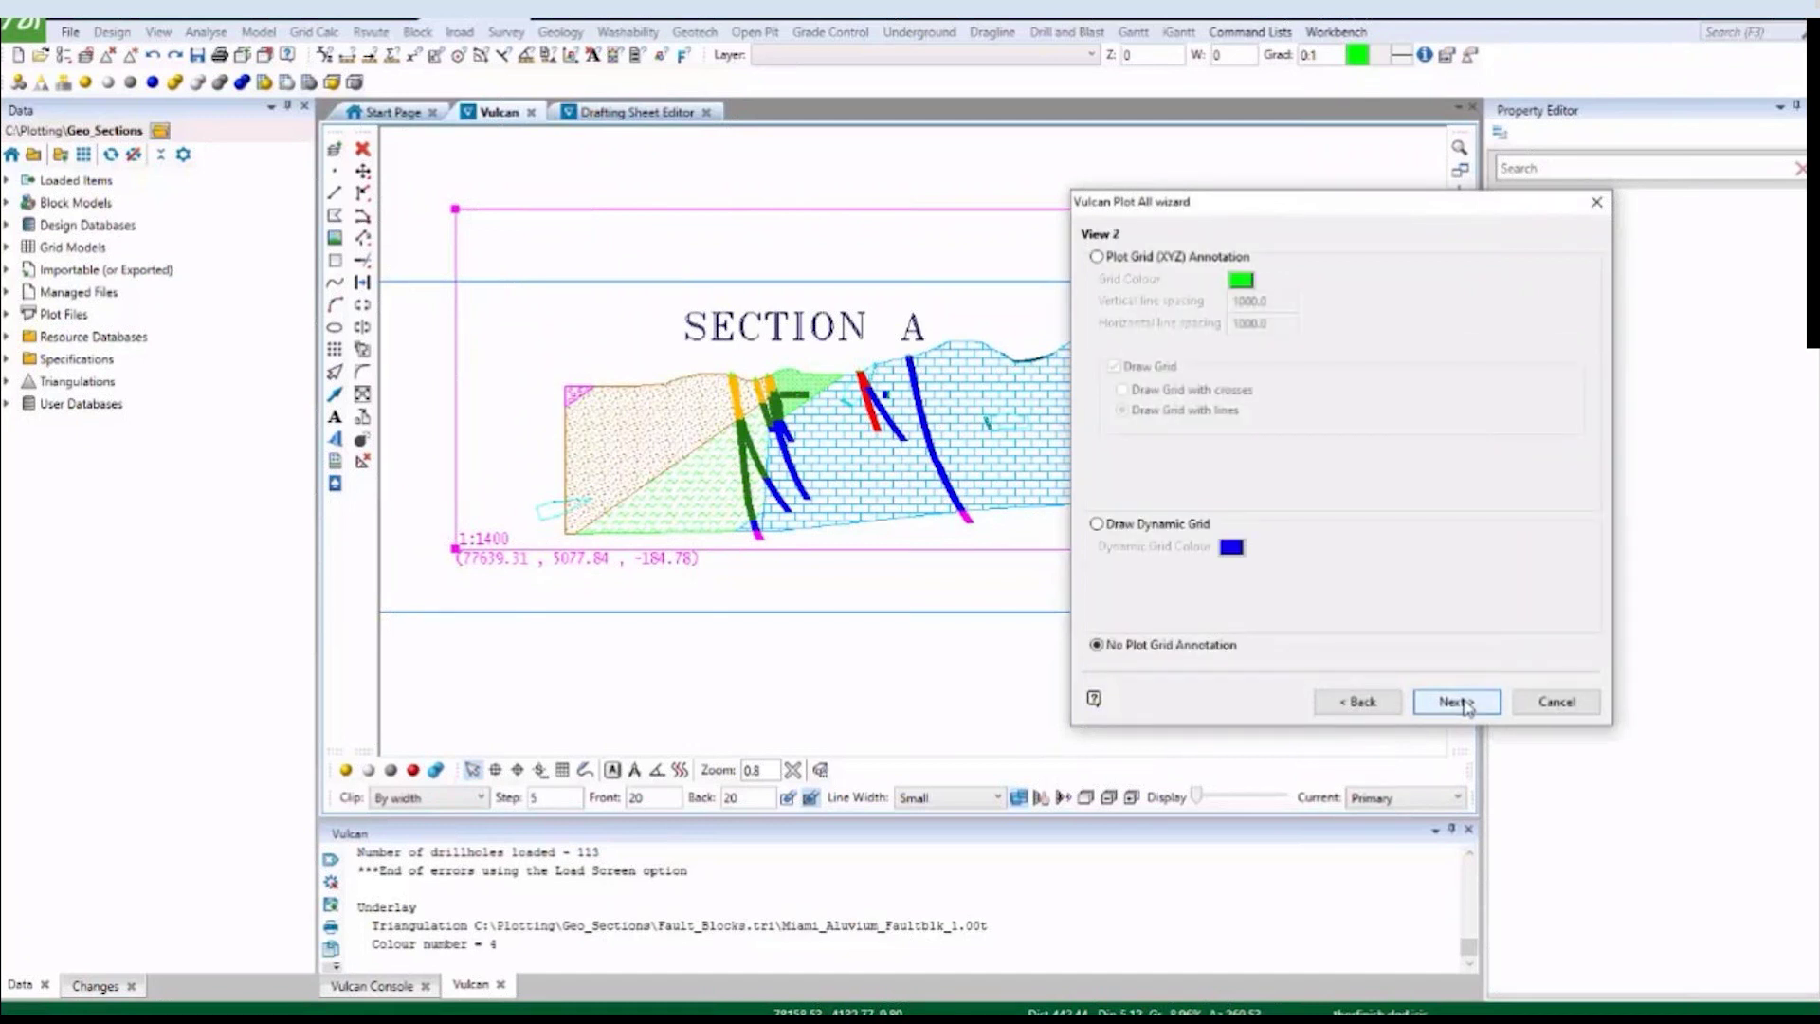
# Keep View 2 without plot grid annotation and digitise its extent origin below and left of the plan-view model.
pyautogui.click(1464, 704)
pyautogui.click(1464, 703)
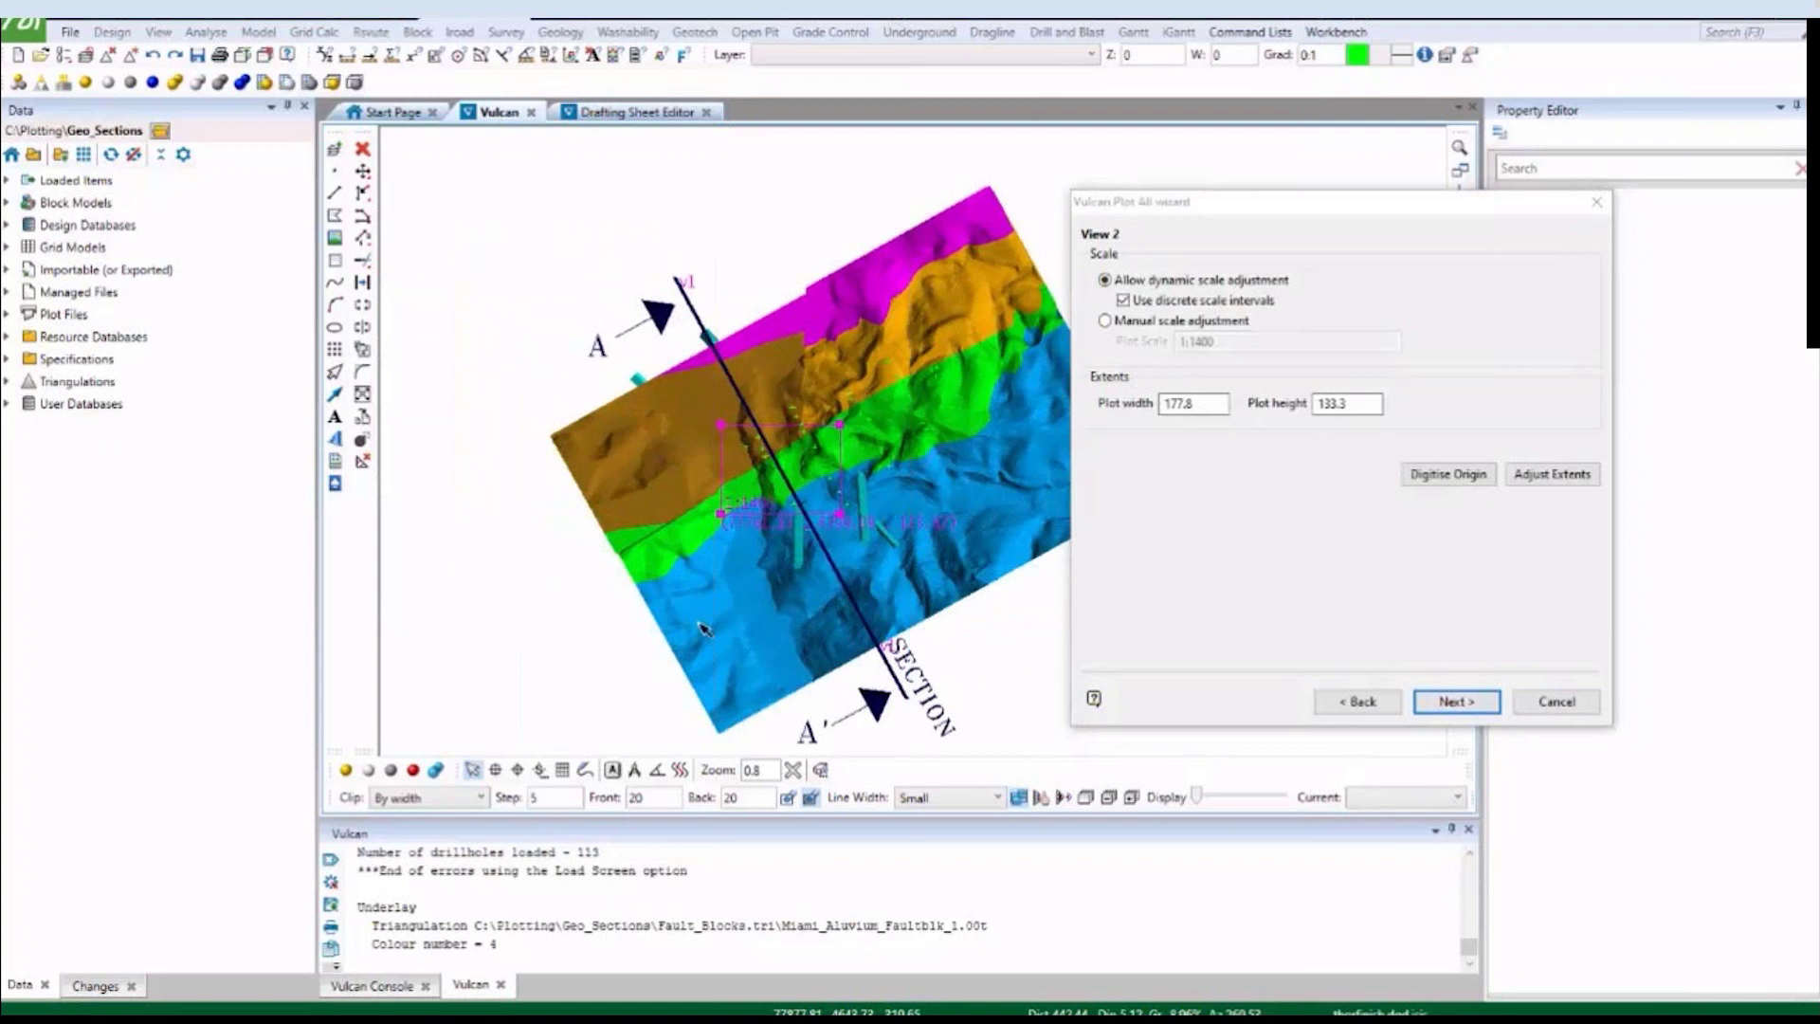
pyautogui.click(1432, 476)
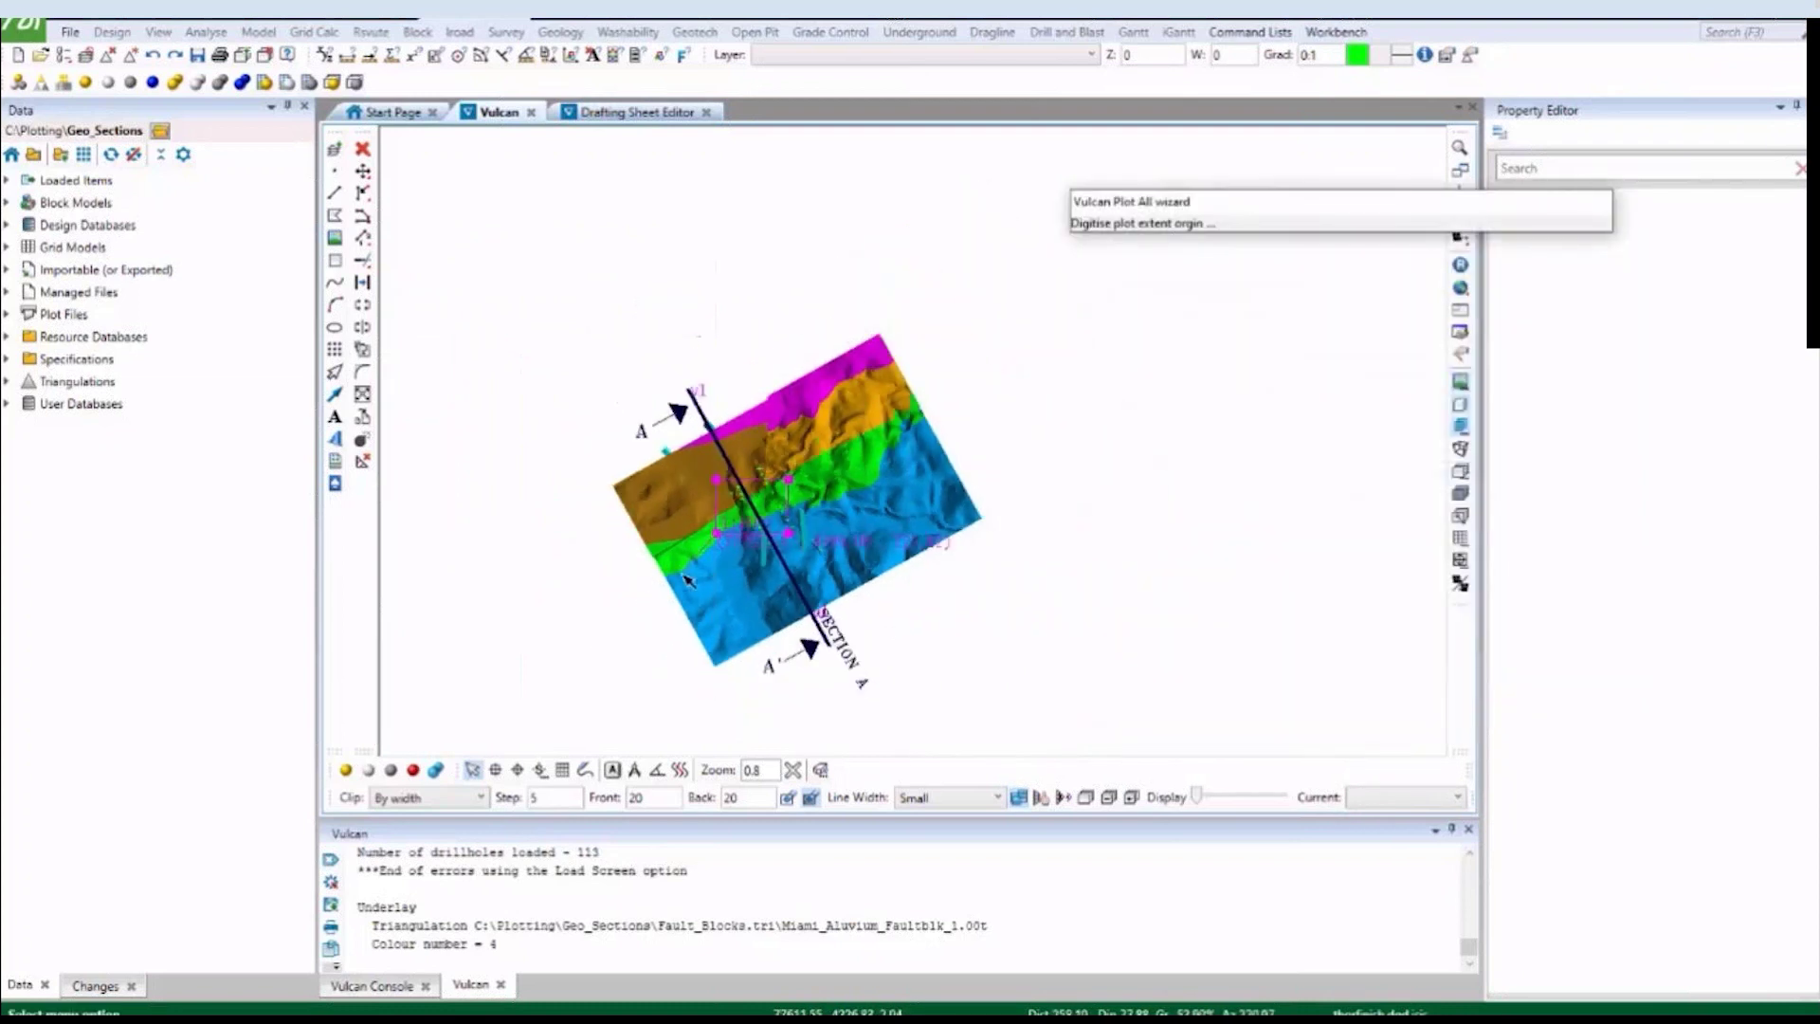
pyautogui.click(515, 709)
# Enlarge and move the View 2 extent box around the plan-view model at 1:9500, about 1206.5 wide and 904.9 high.
pyautogui.click(1551, 474)
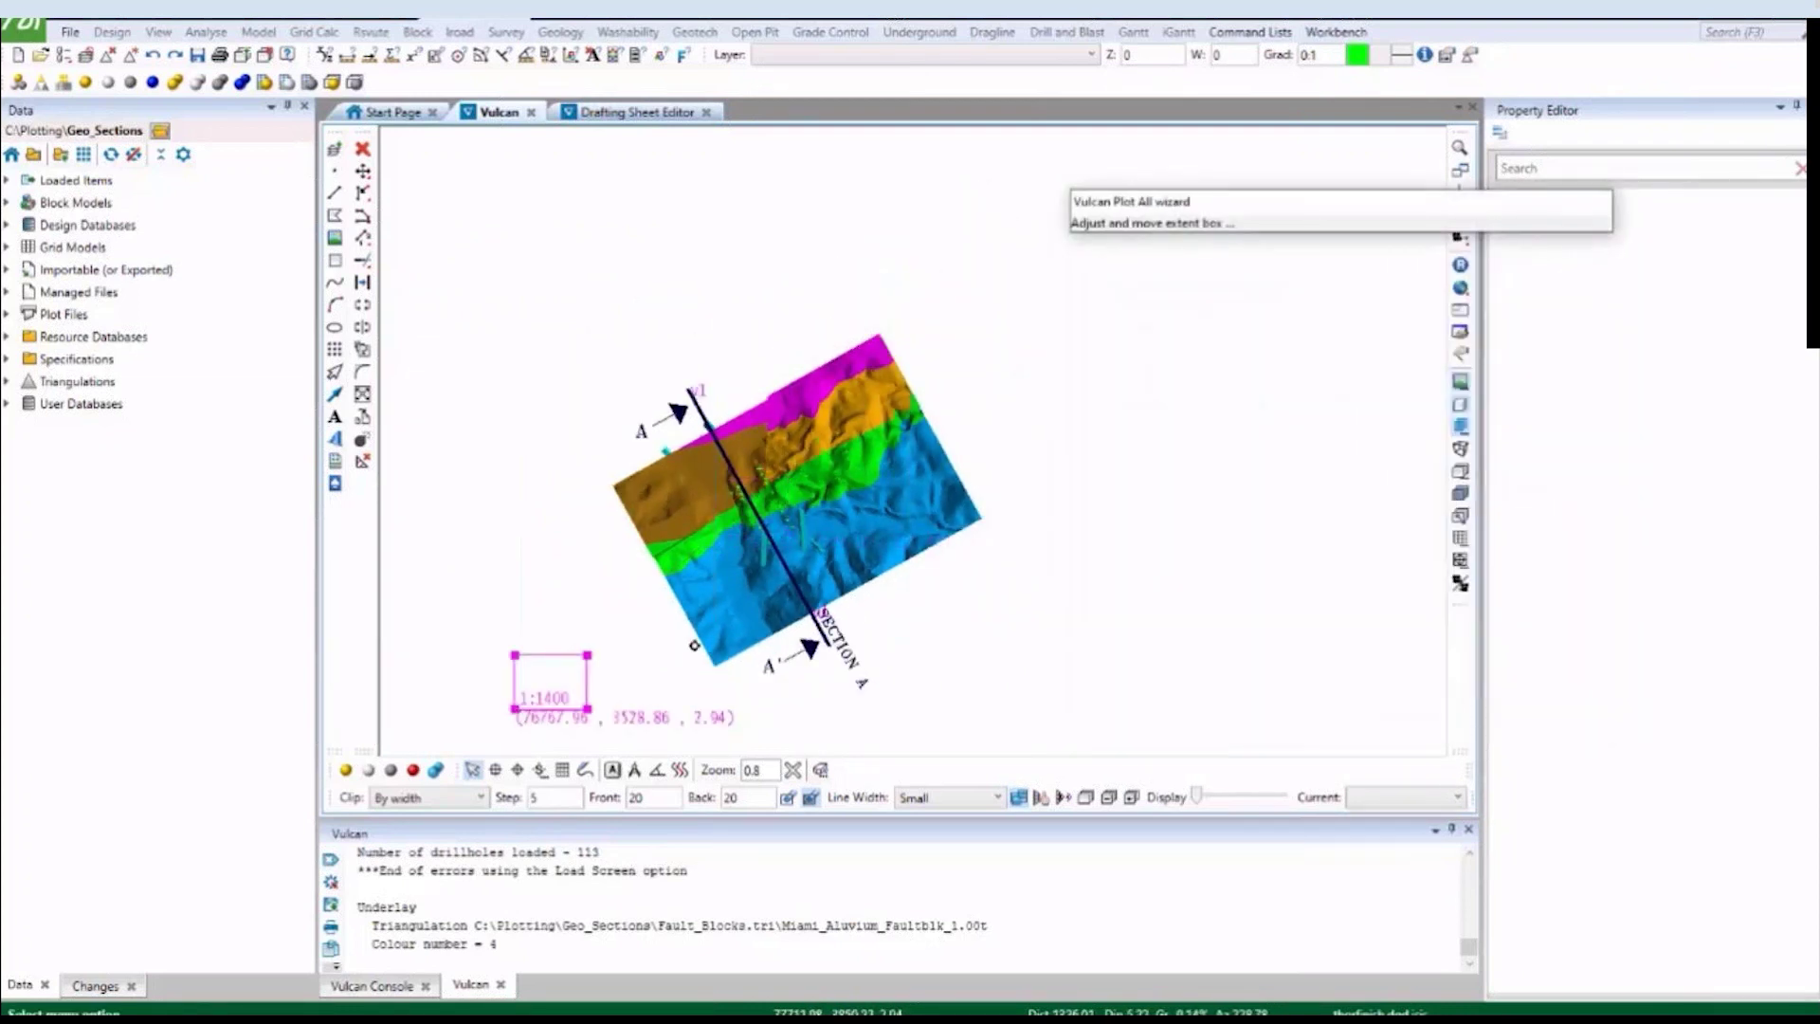
pyautogui.moveTo(588, 655); pyautogui.dragTo(1046, 381)
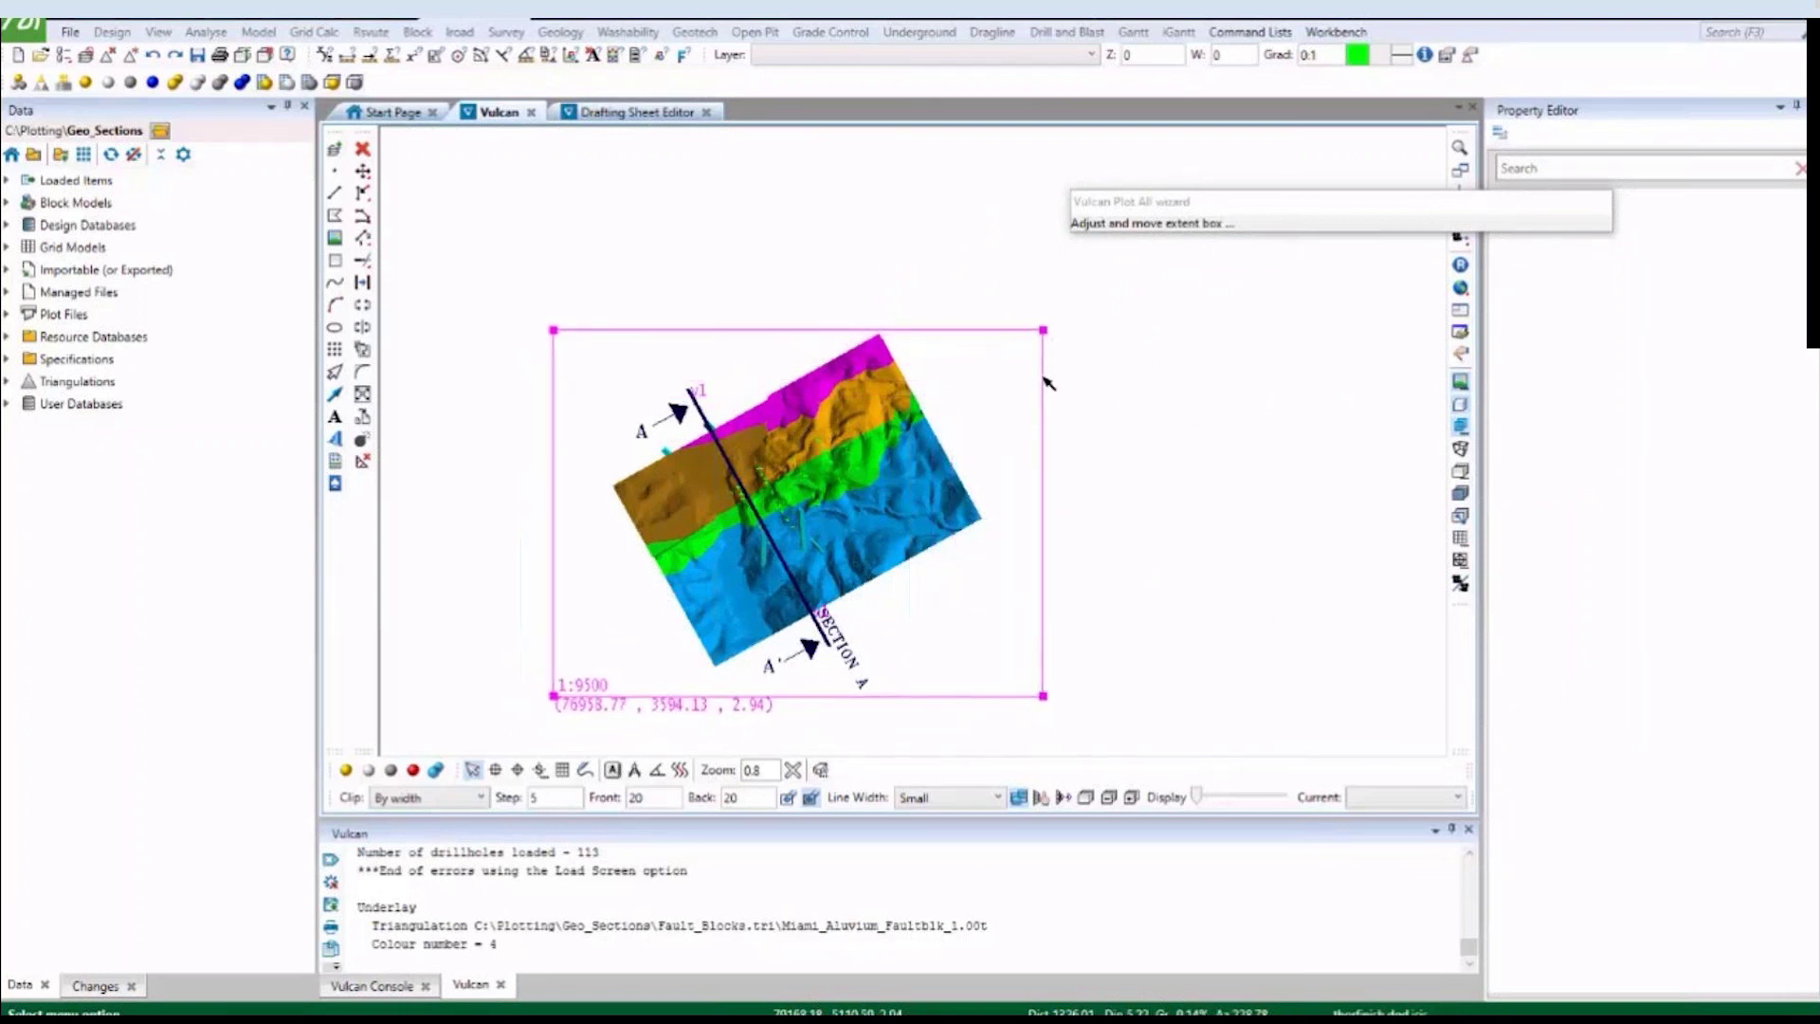
pyautogui.rightClick(990, 395)
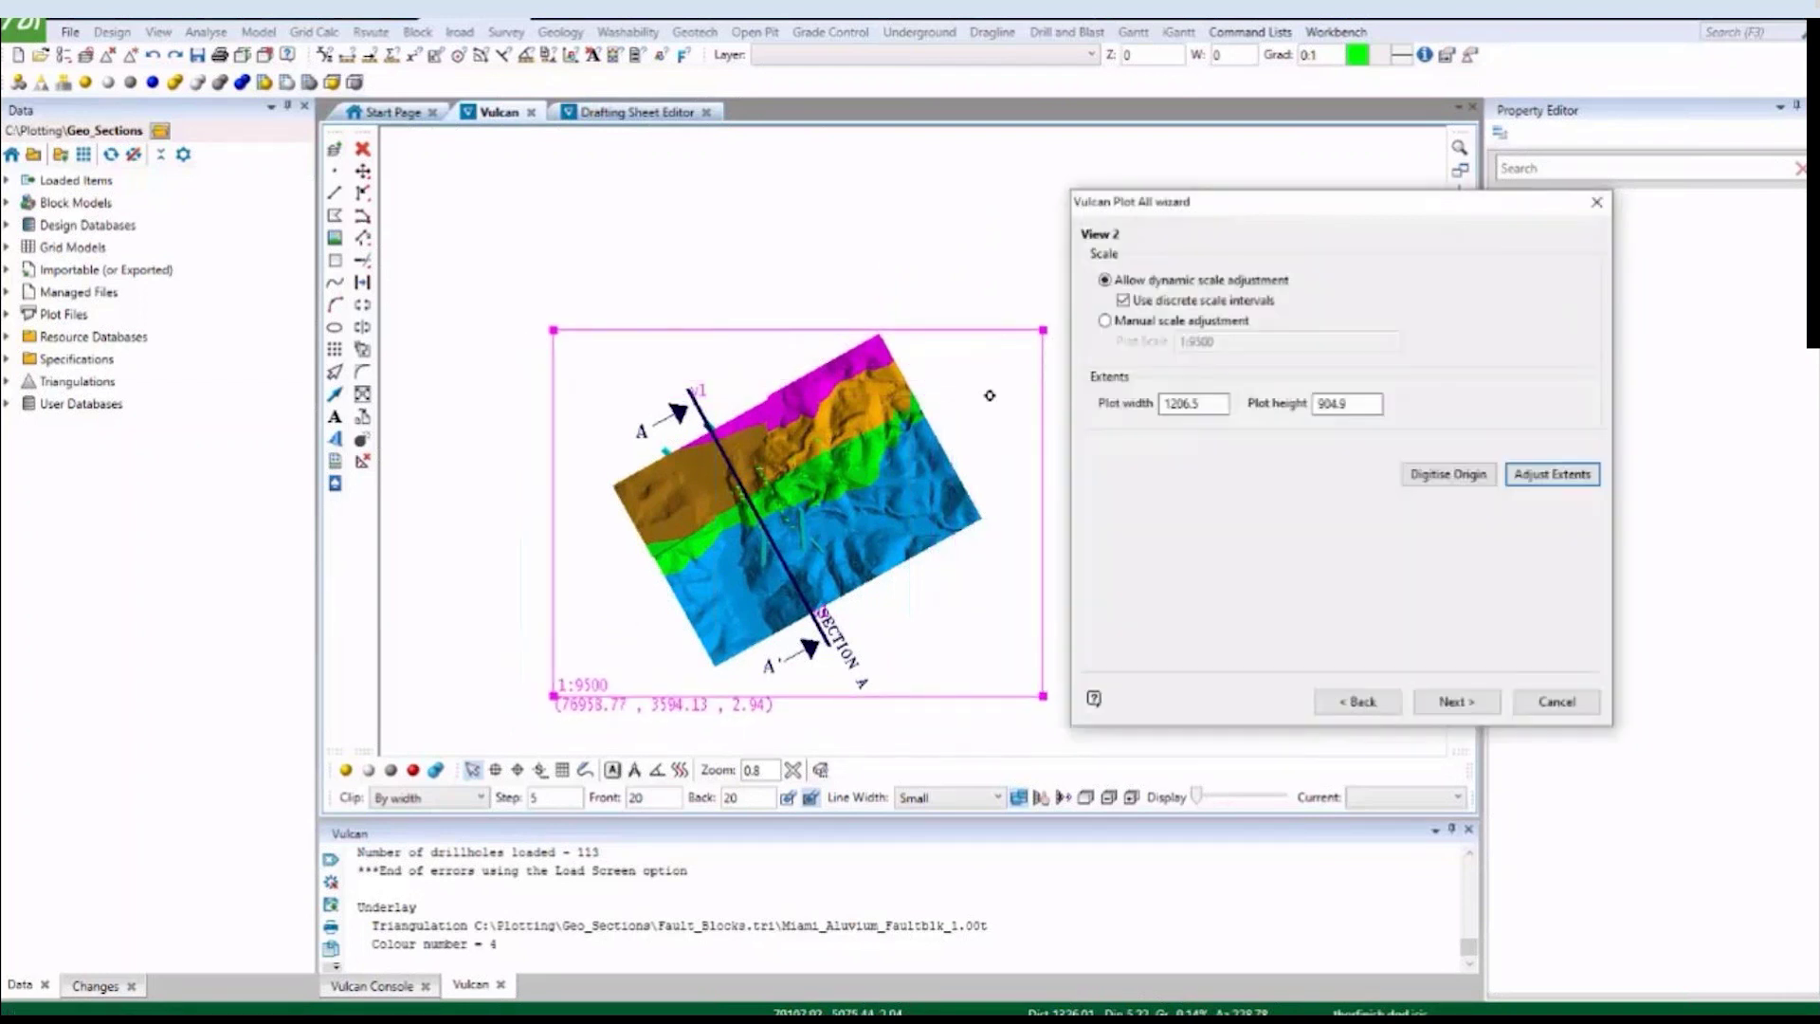
# Accept the View 2 extents and finish the Plot All wizard to generate the section plot.
pyautogui.click(1454, 701)
pyautogui.click(1455, 704)
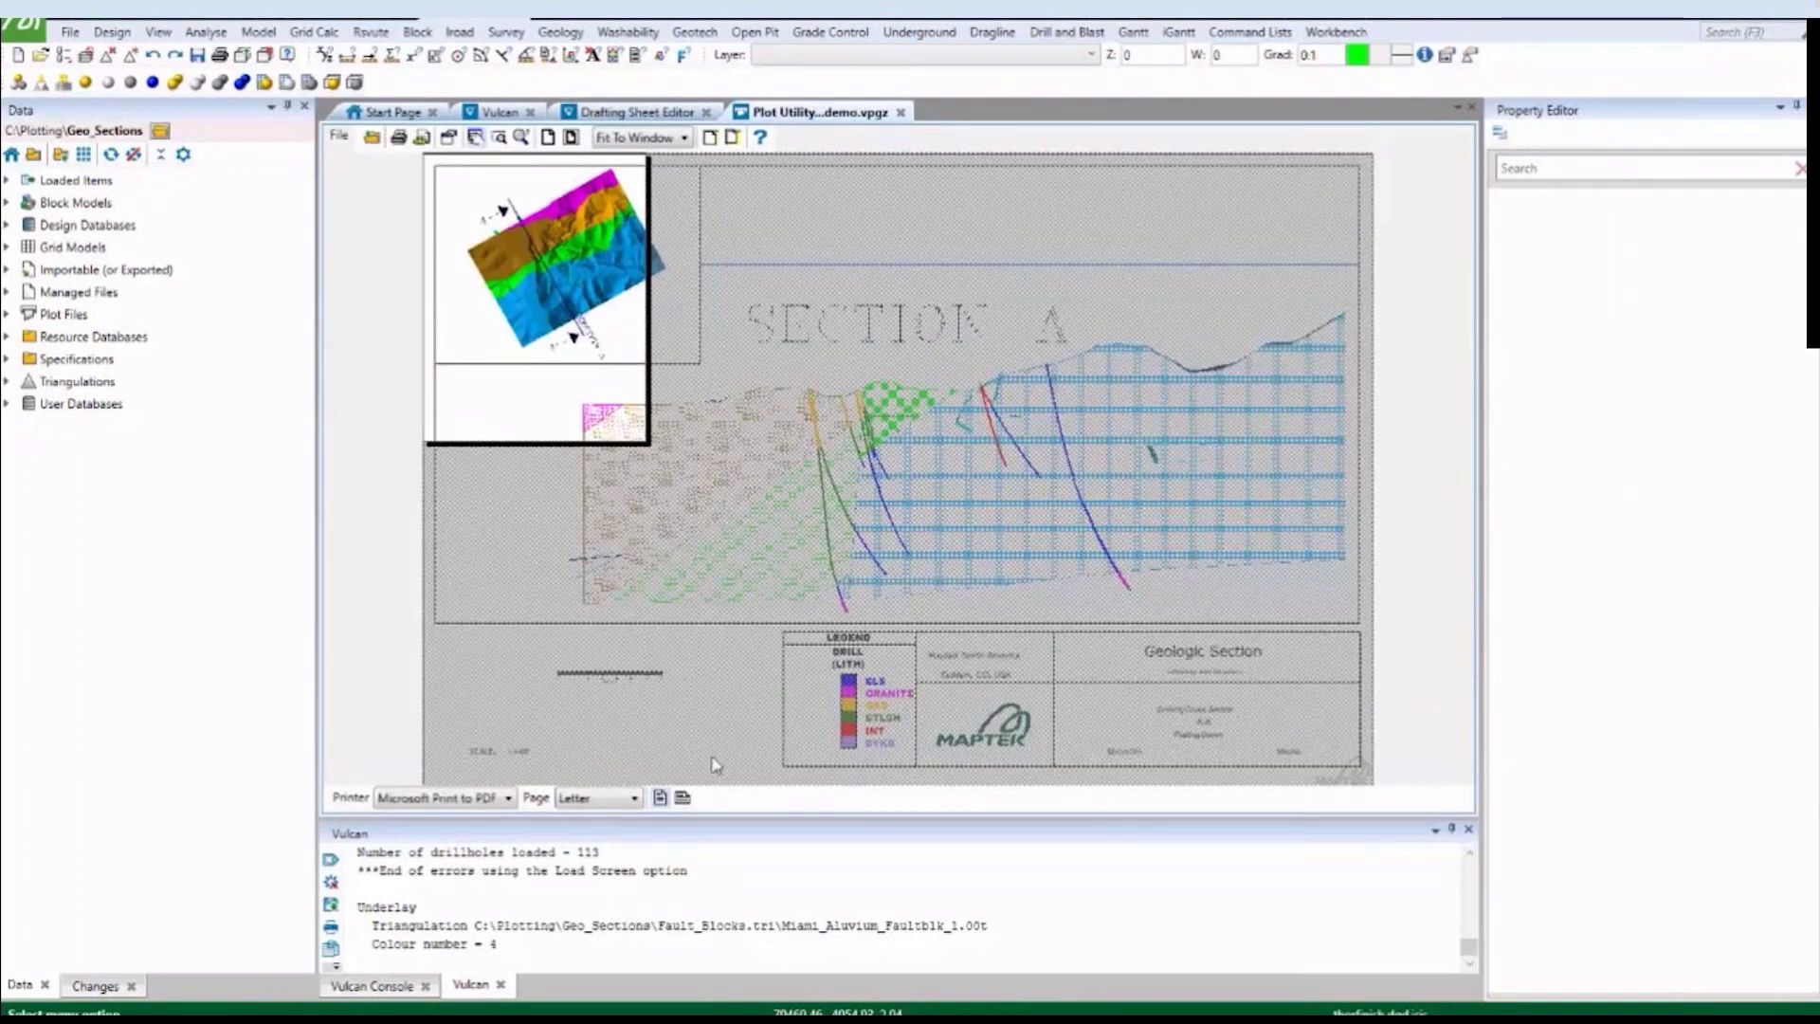
# Set the plot output to the CutePDF Writer printer with an ARCH D page in landscape orientation.
pyautogui.click(506, 799)
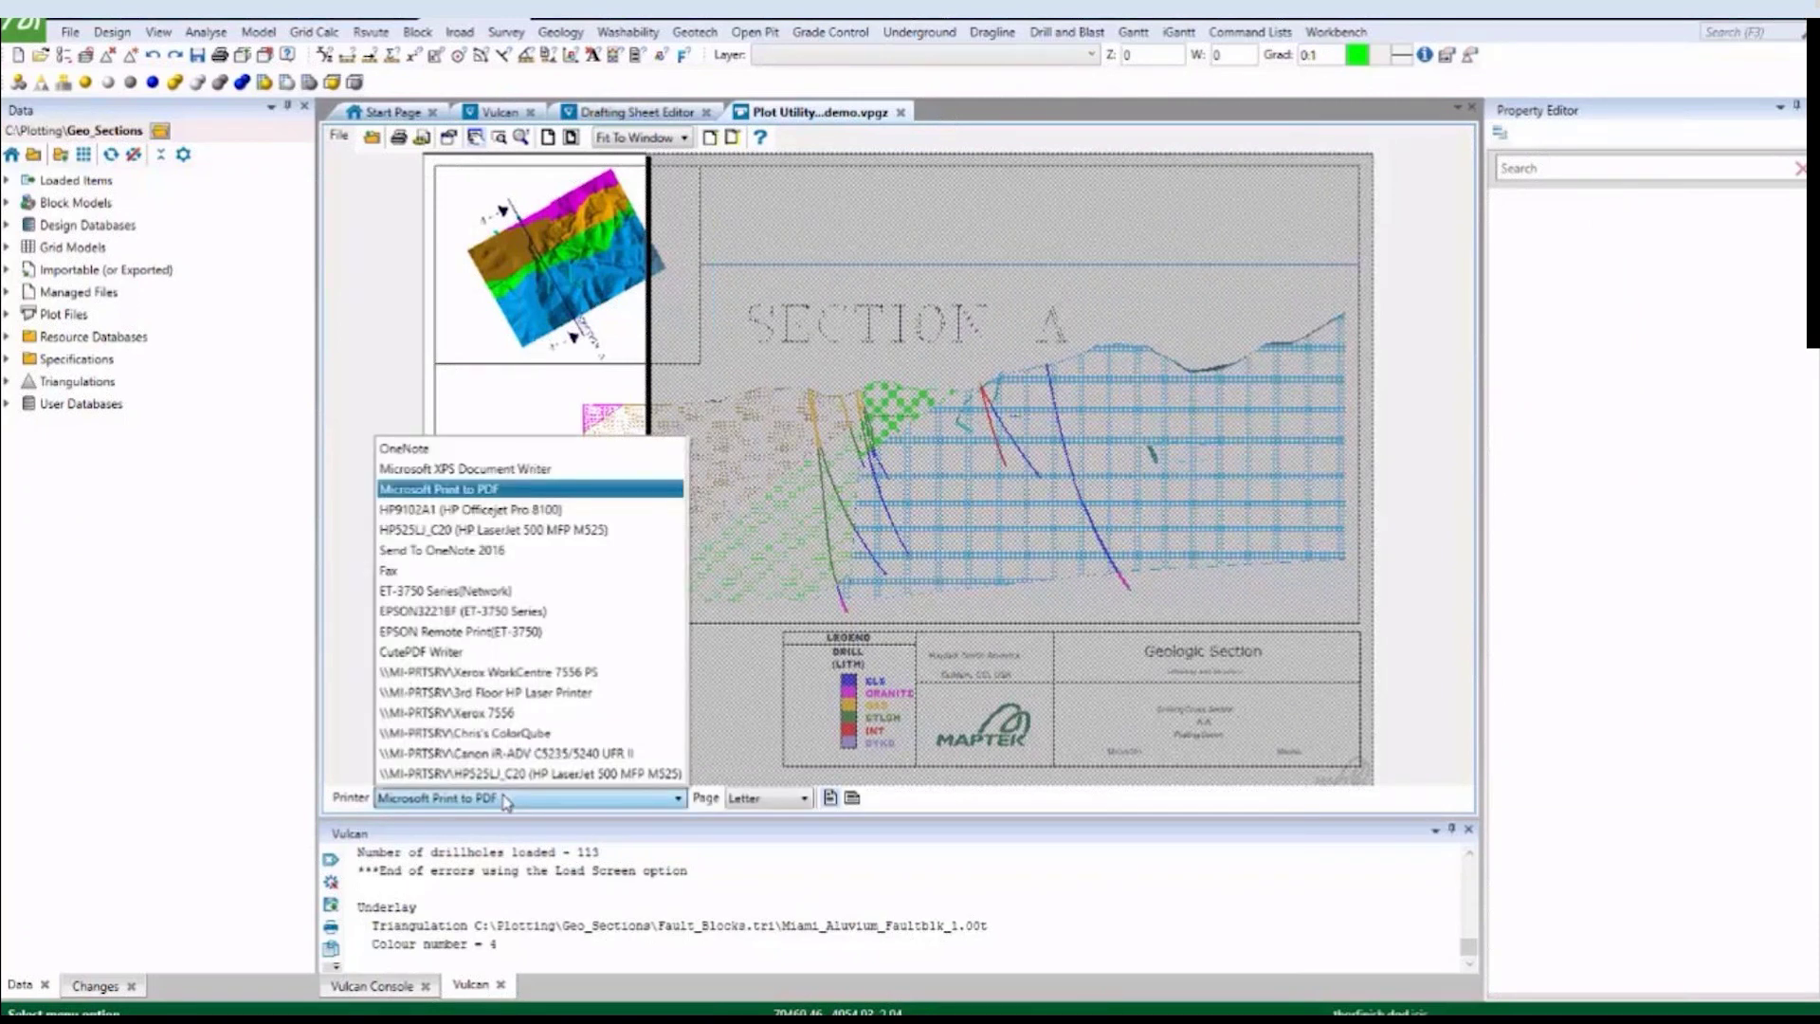
pyautogui.click(588, 651)
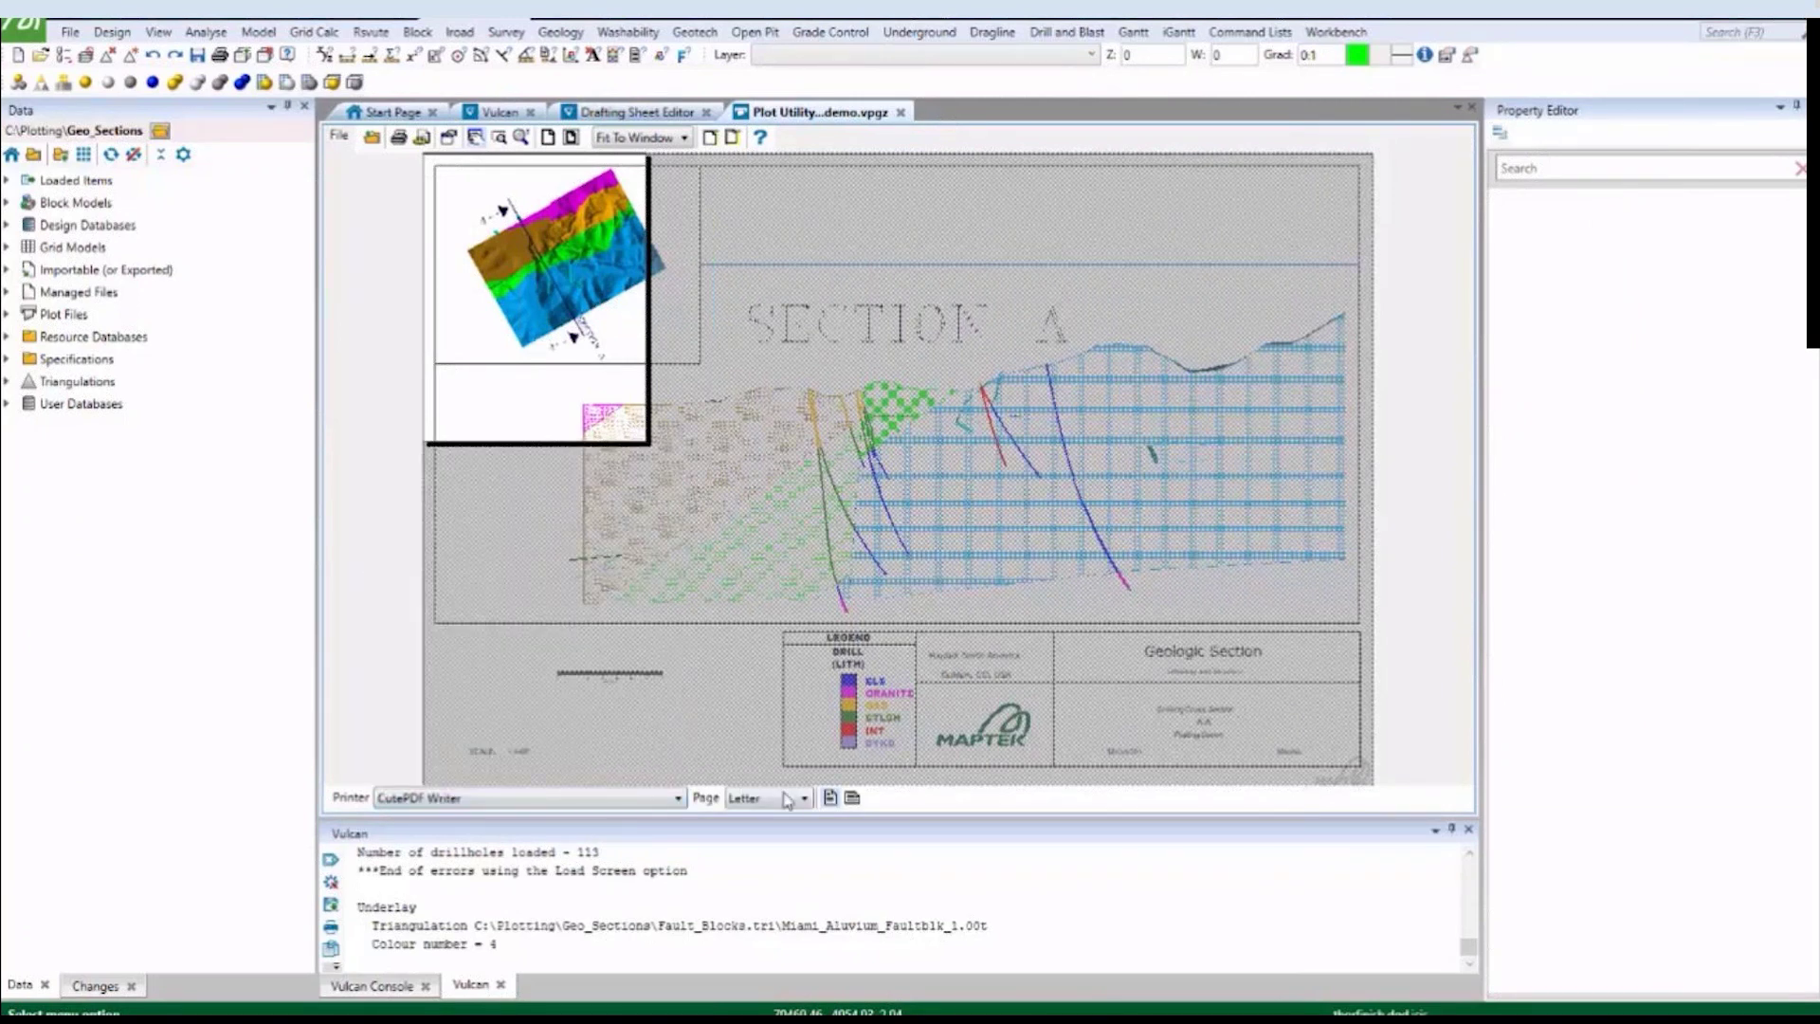
pyautogui.click(868, 801)
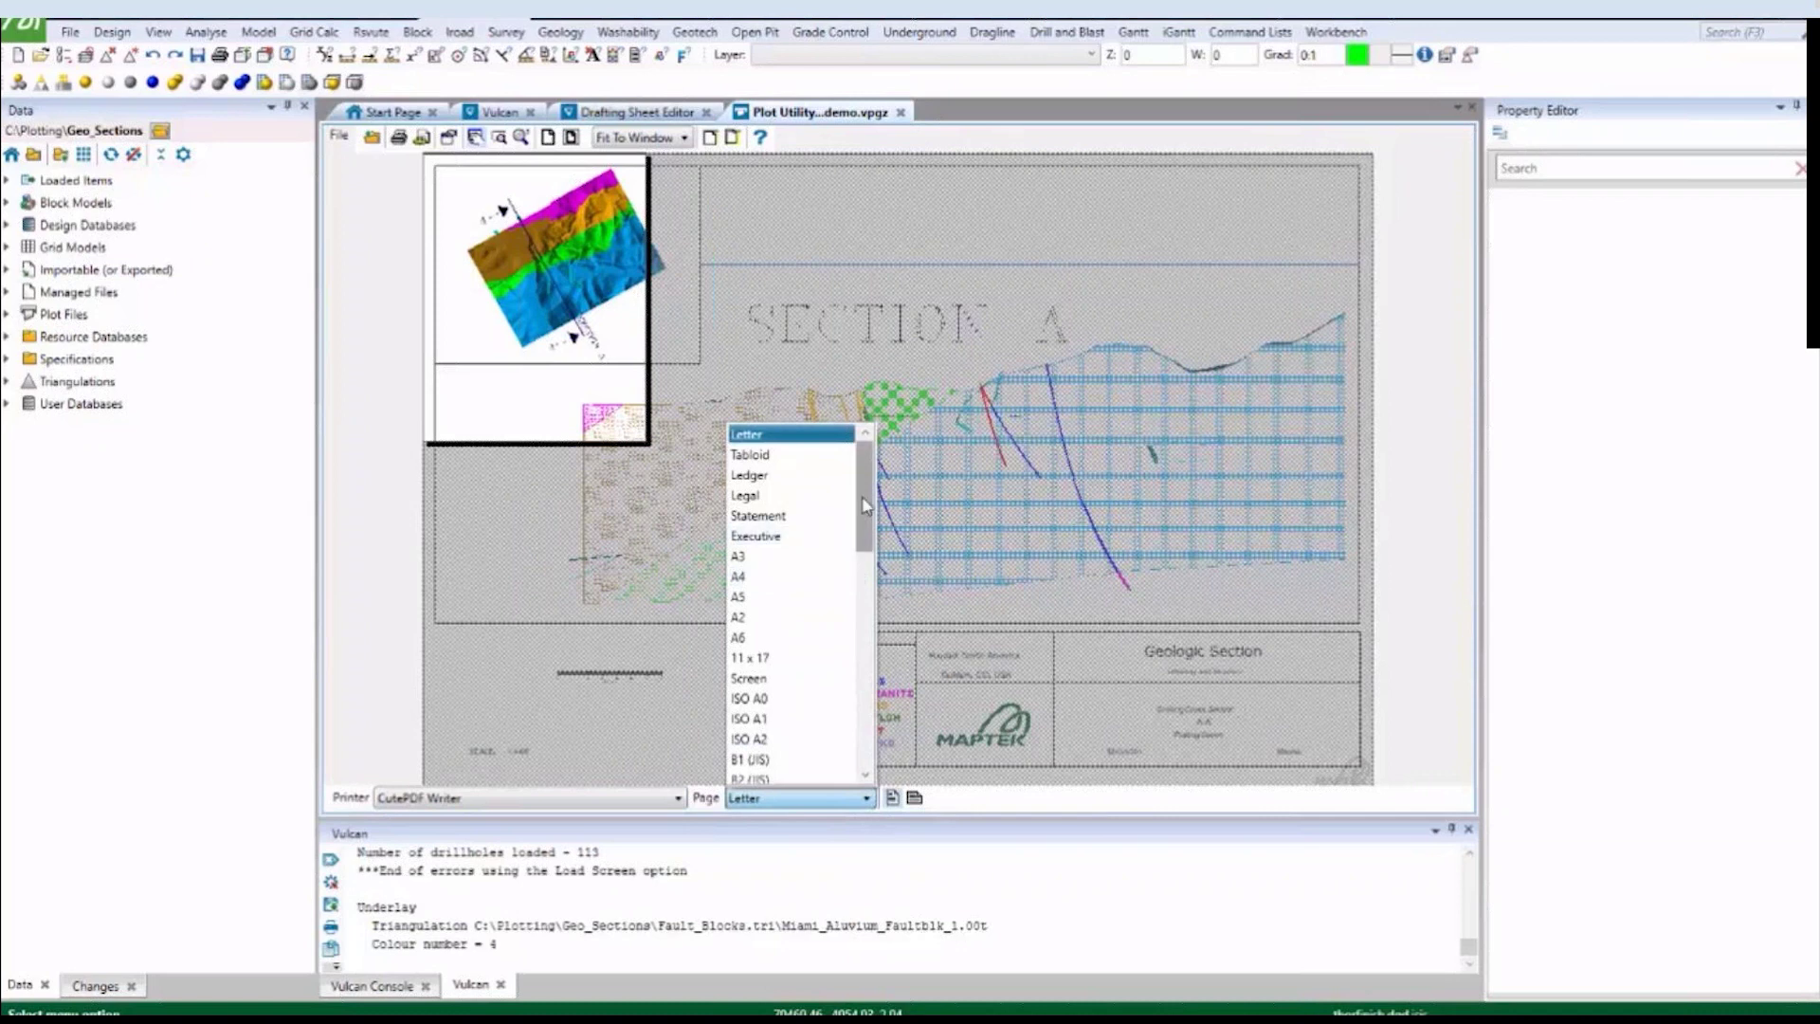
pyautogui.scroll(-6, 853, 607)
pyautogui.click(817, 638)
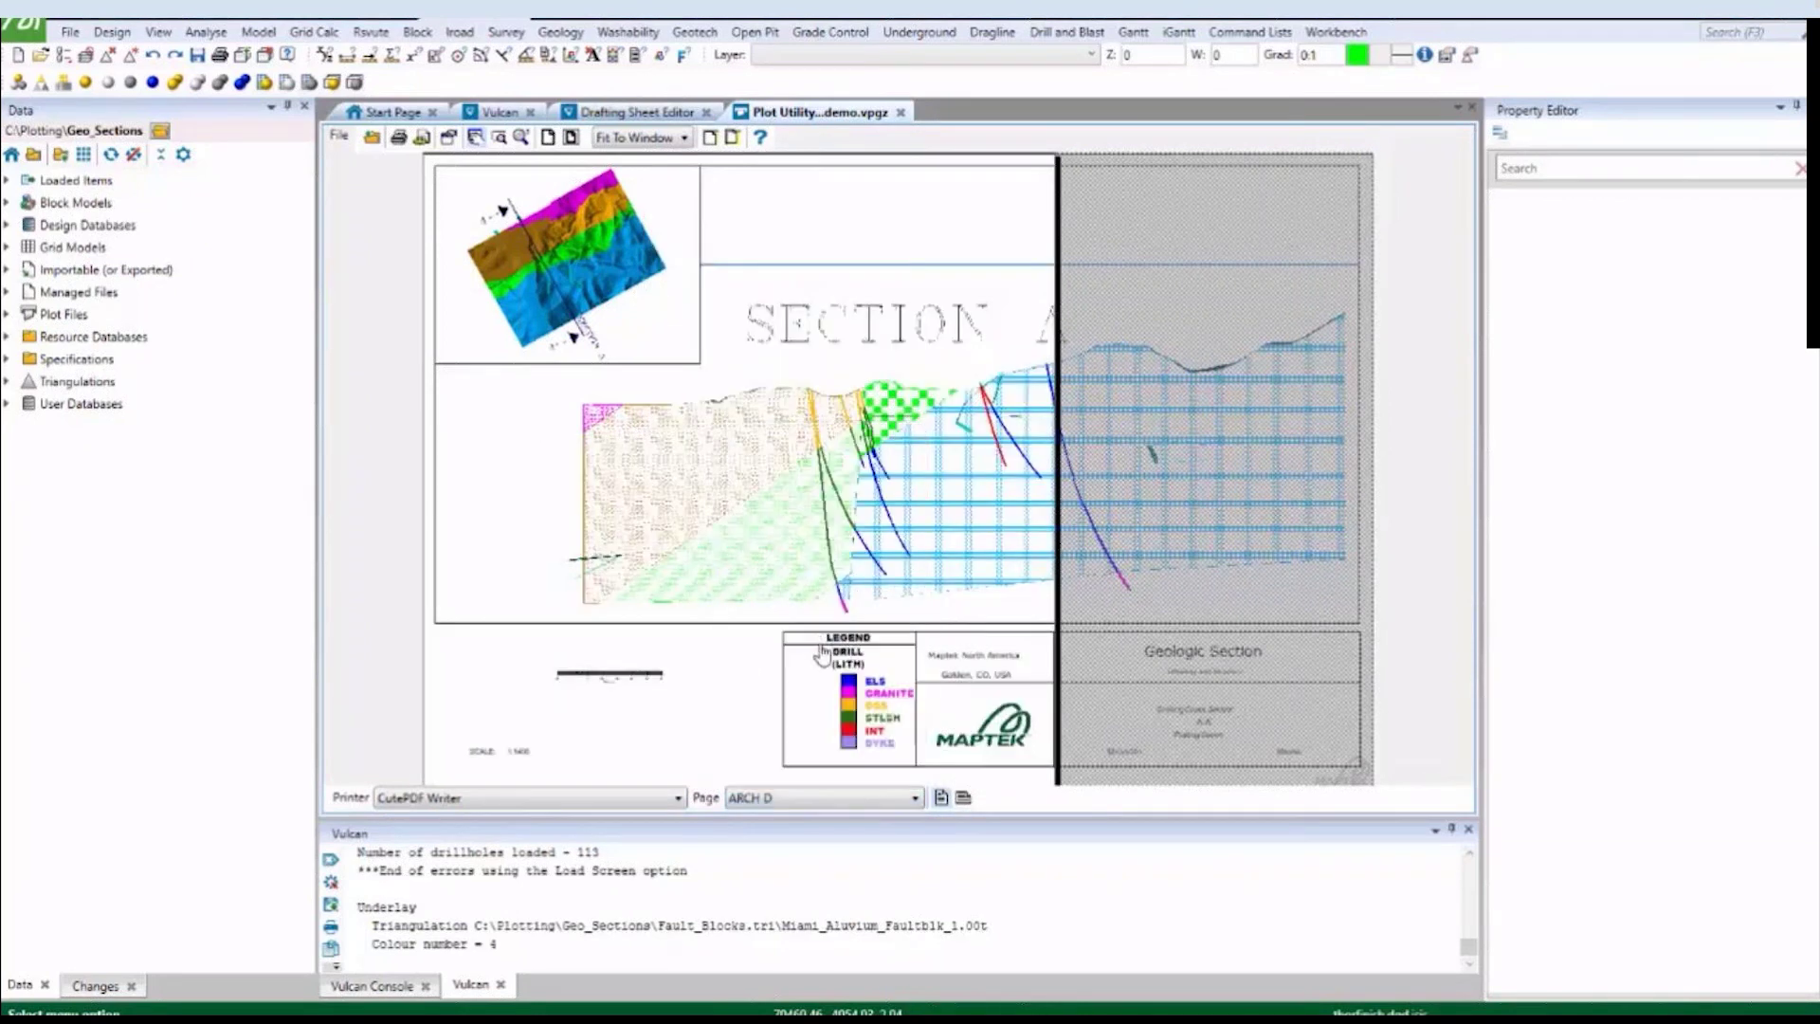
pyautogui.click(964, 798)
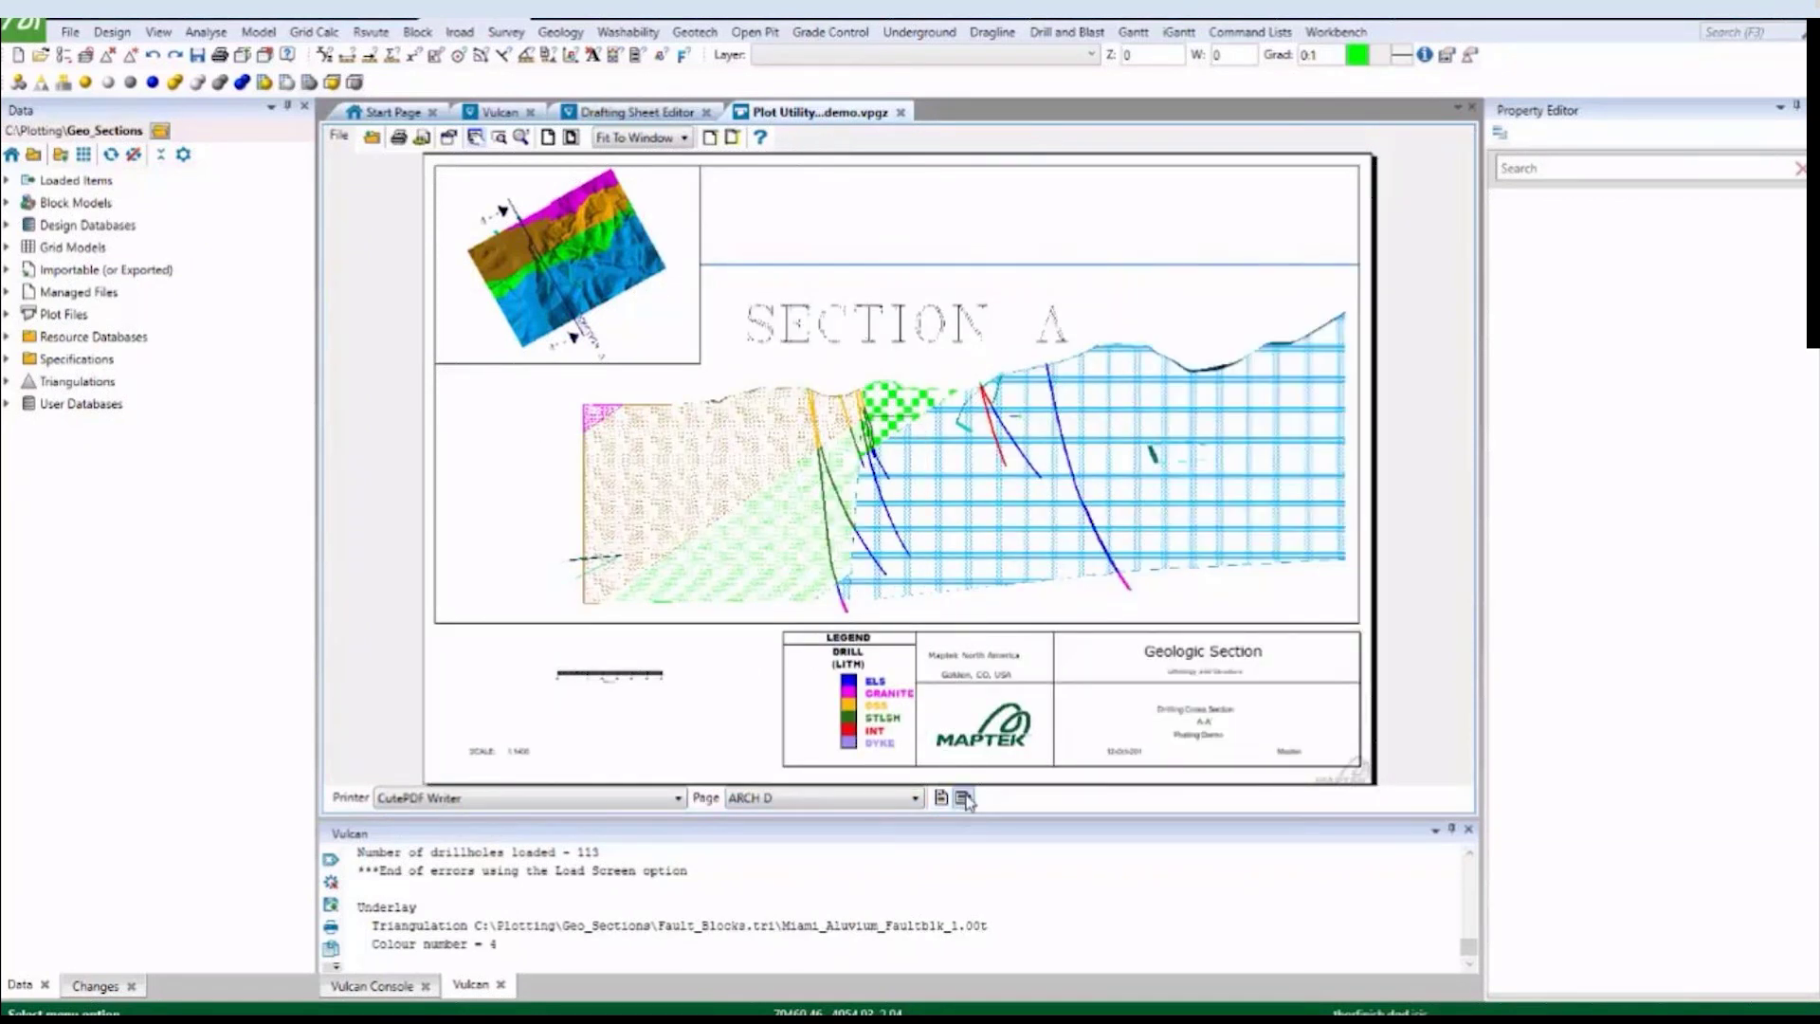
# Examine the plan-view inset with the Section A line in the plot preview.
pyautogui.scroll(1, 479, 228)
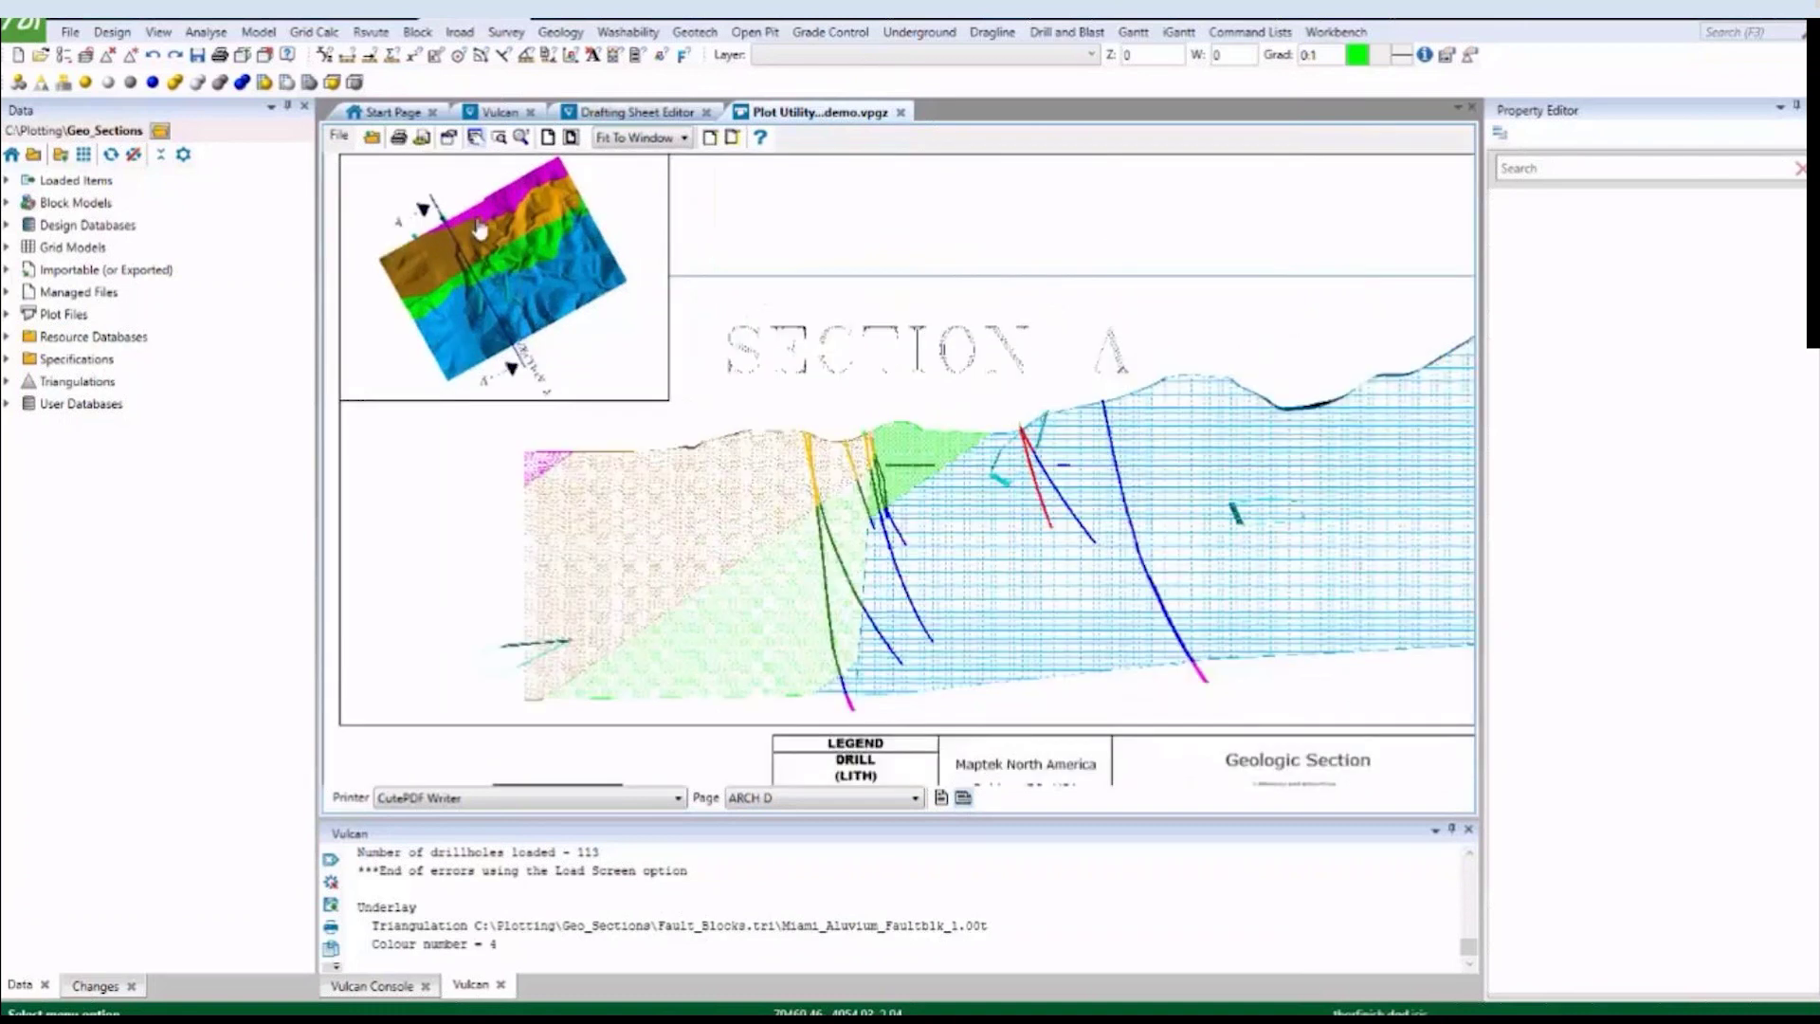
pyautogui.scroll(6, 479, 228)
pyautogui.scroll(-2, 547, 311)
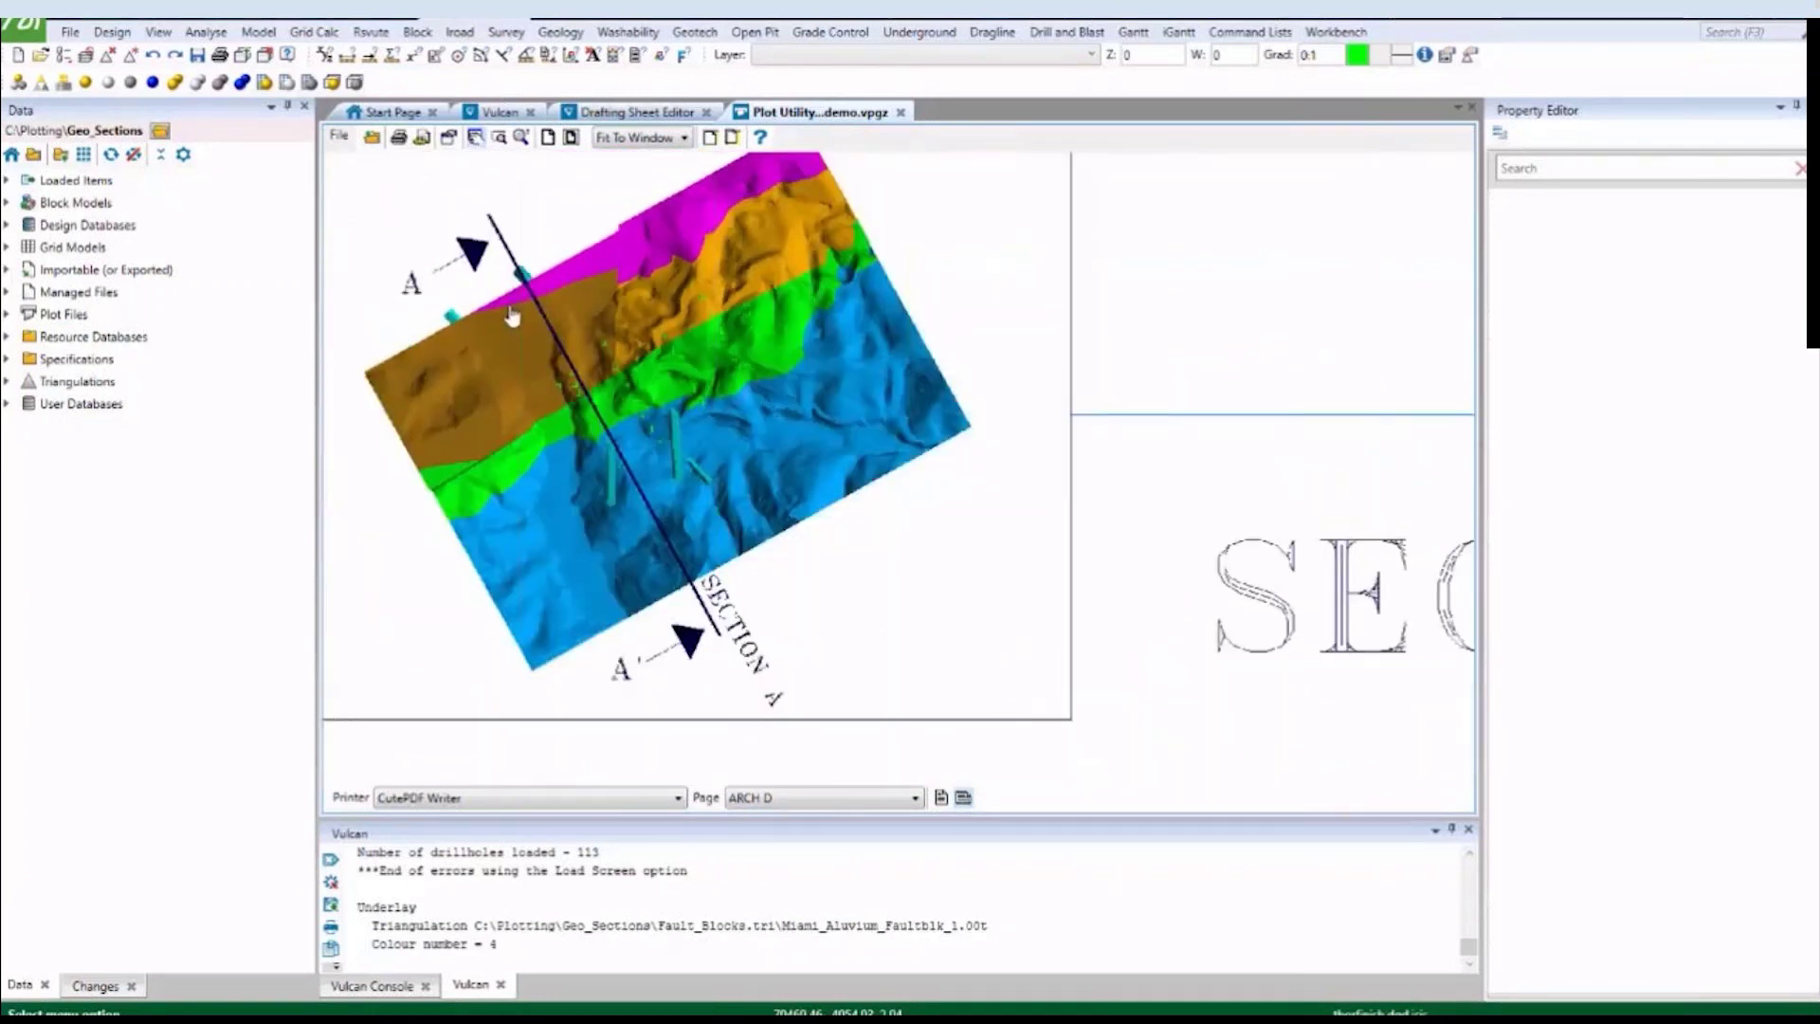
pyautogui.scroll(-3, 512, 316)
pyautogui.scroll(4, 945, 446)
pyautogui.scroll(-3, 945, 445)
pyautogui.scroll(-1, 910, 353)
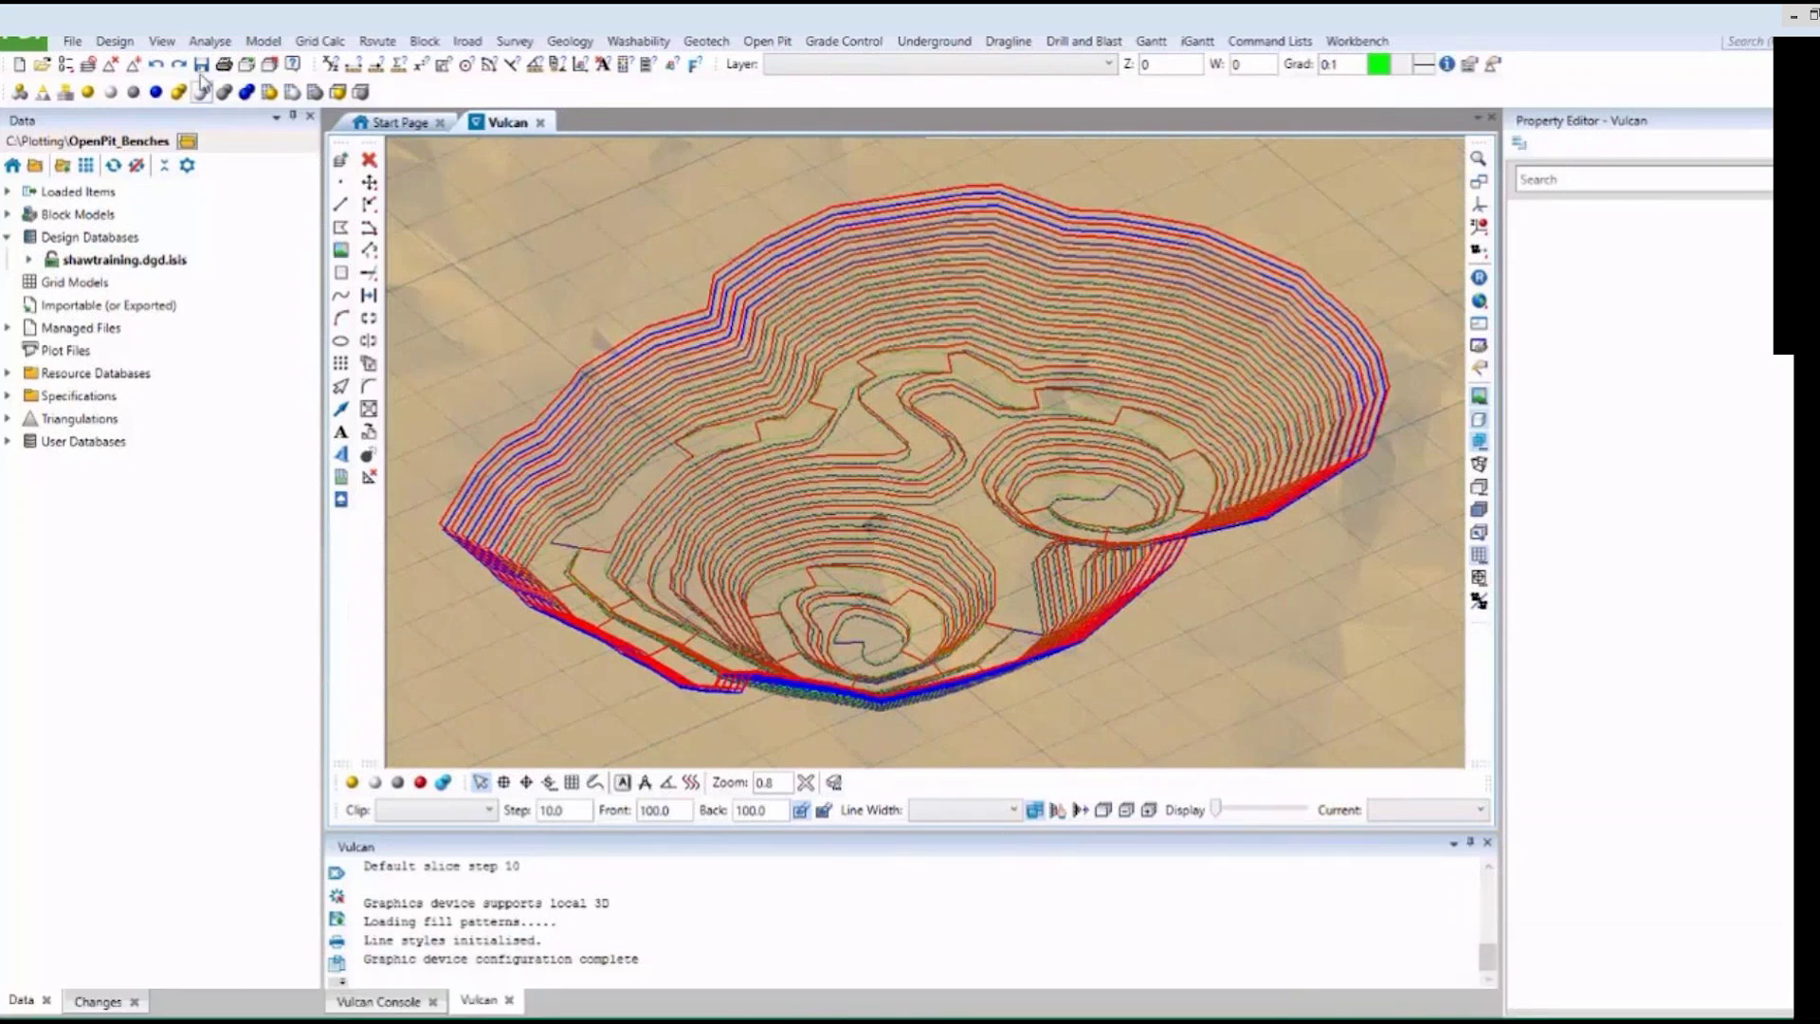
# Create a primary section through the pit at level 100 facing down, with step size 10.0 and symmetrical clipping of 4.0 either side.
pyautogui.click(161, 41)
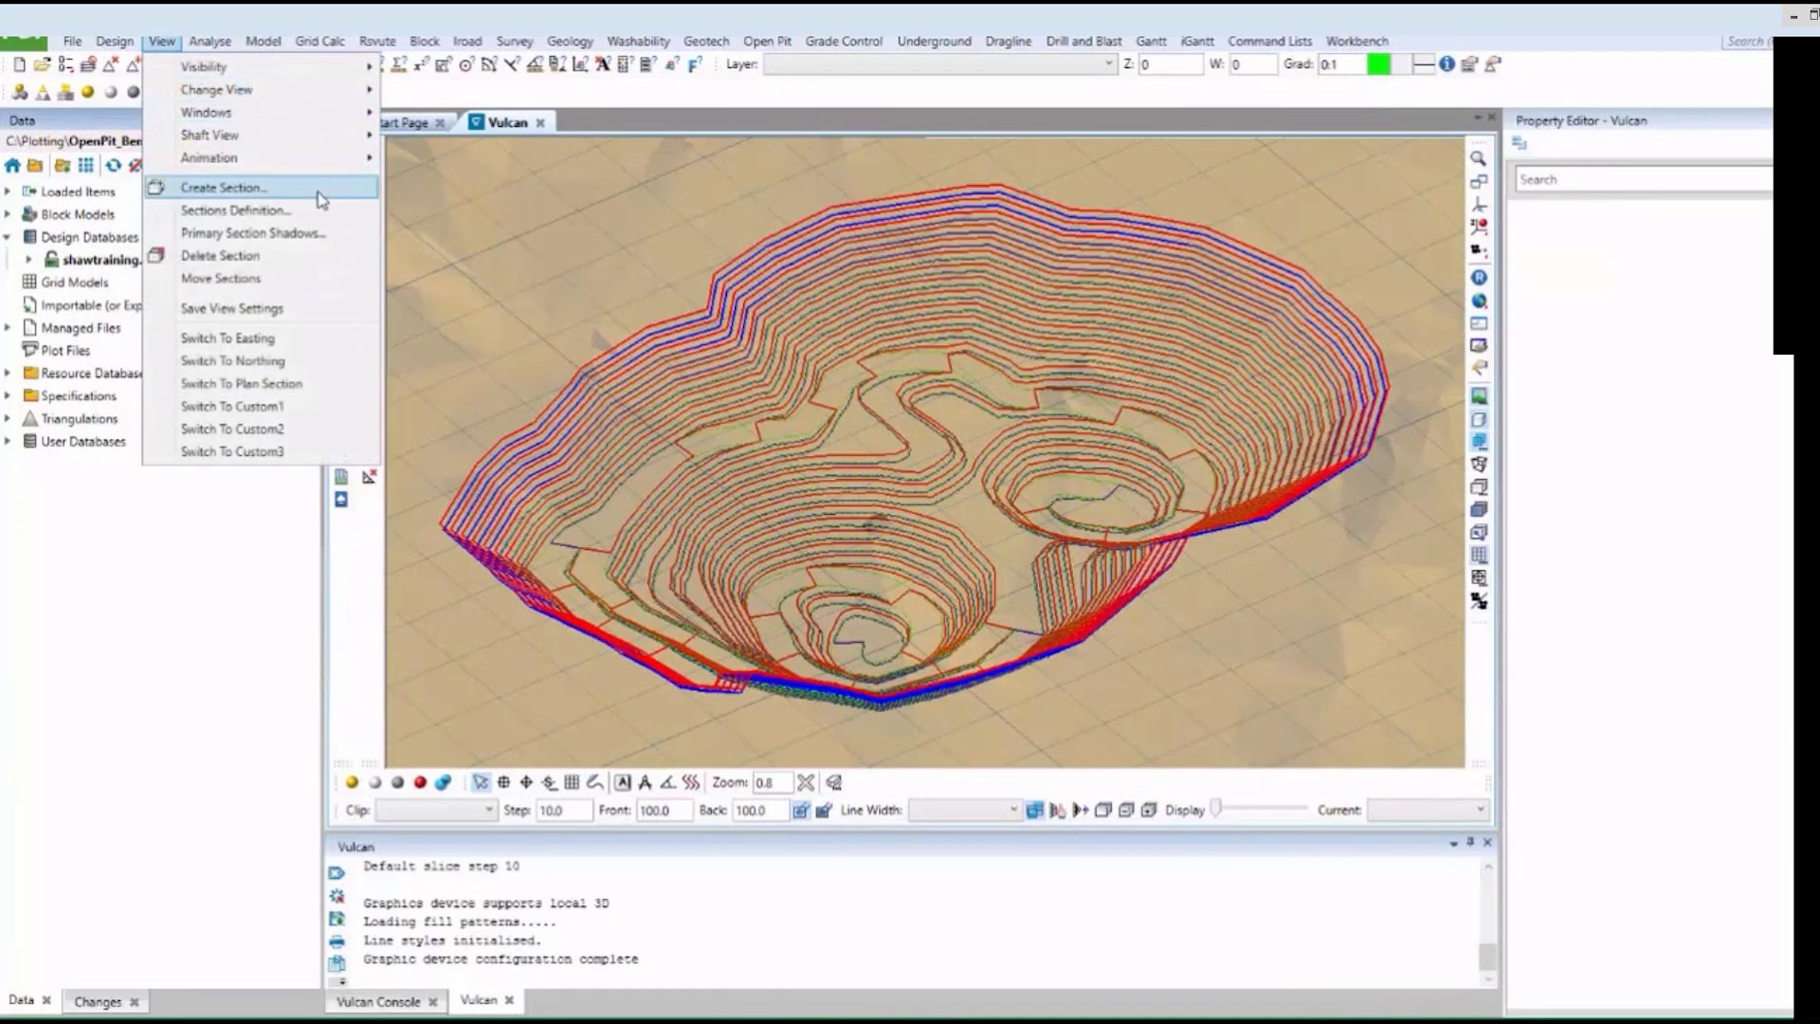
pyautogui.click(224, 188)
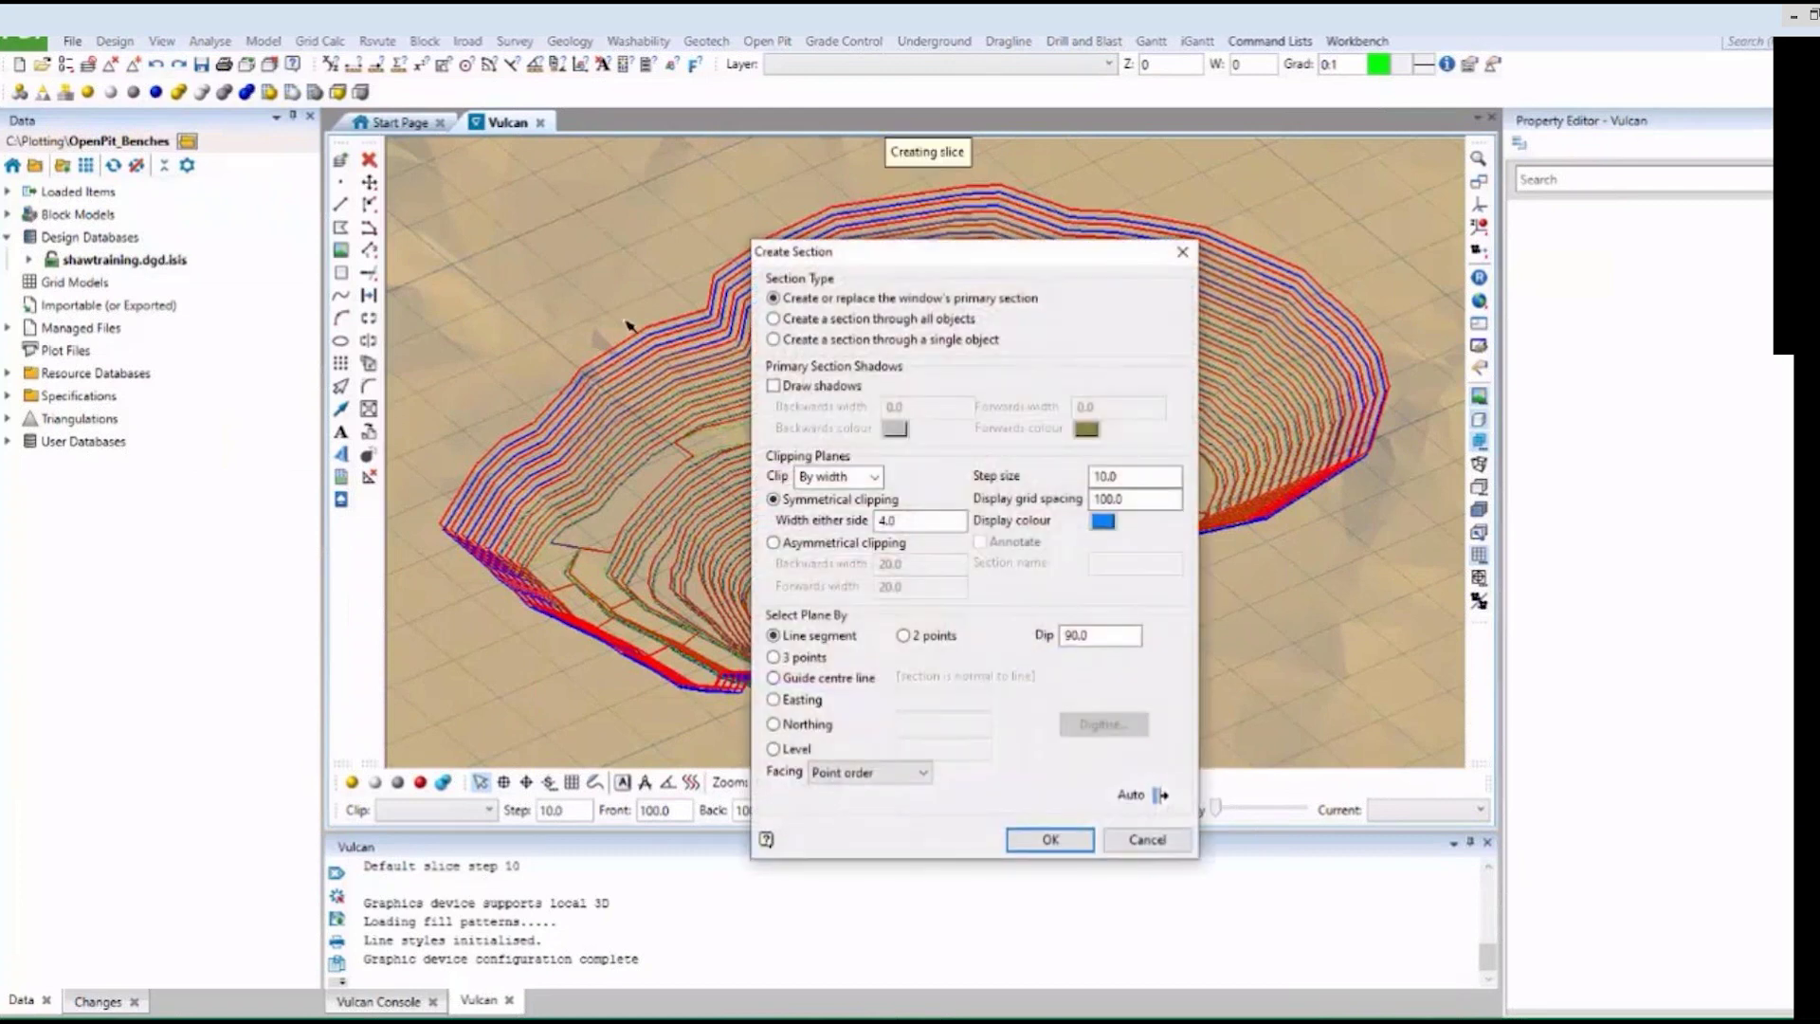
pyautogui.moveTo(1145, 476); pyautogui.dragTo(1104, 477)
pyautogui.click(959, 518)
pyautogui.click(924, 518)
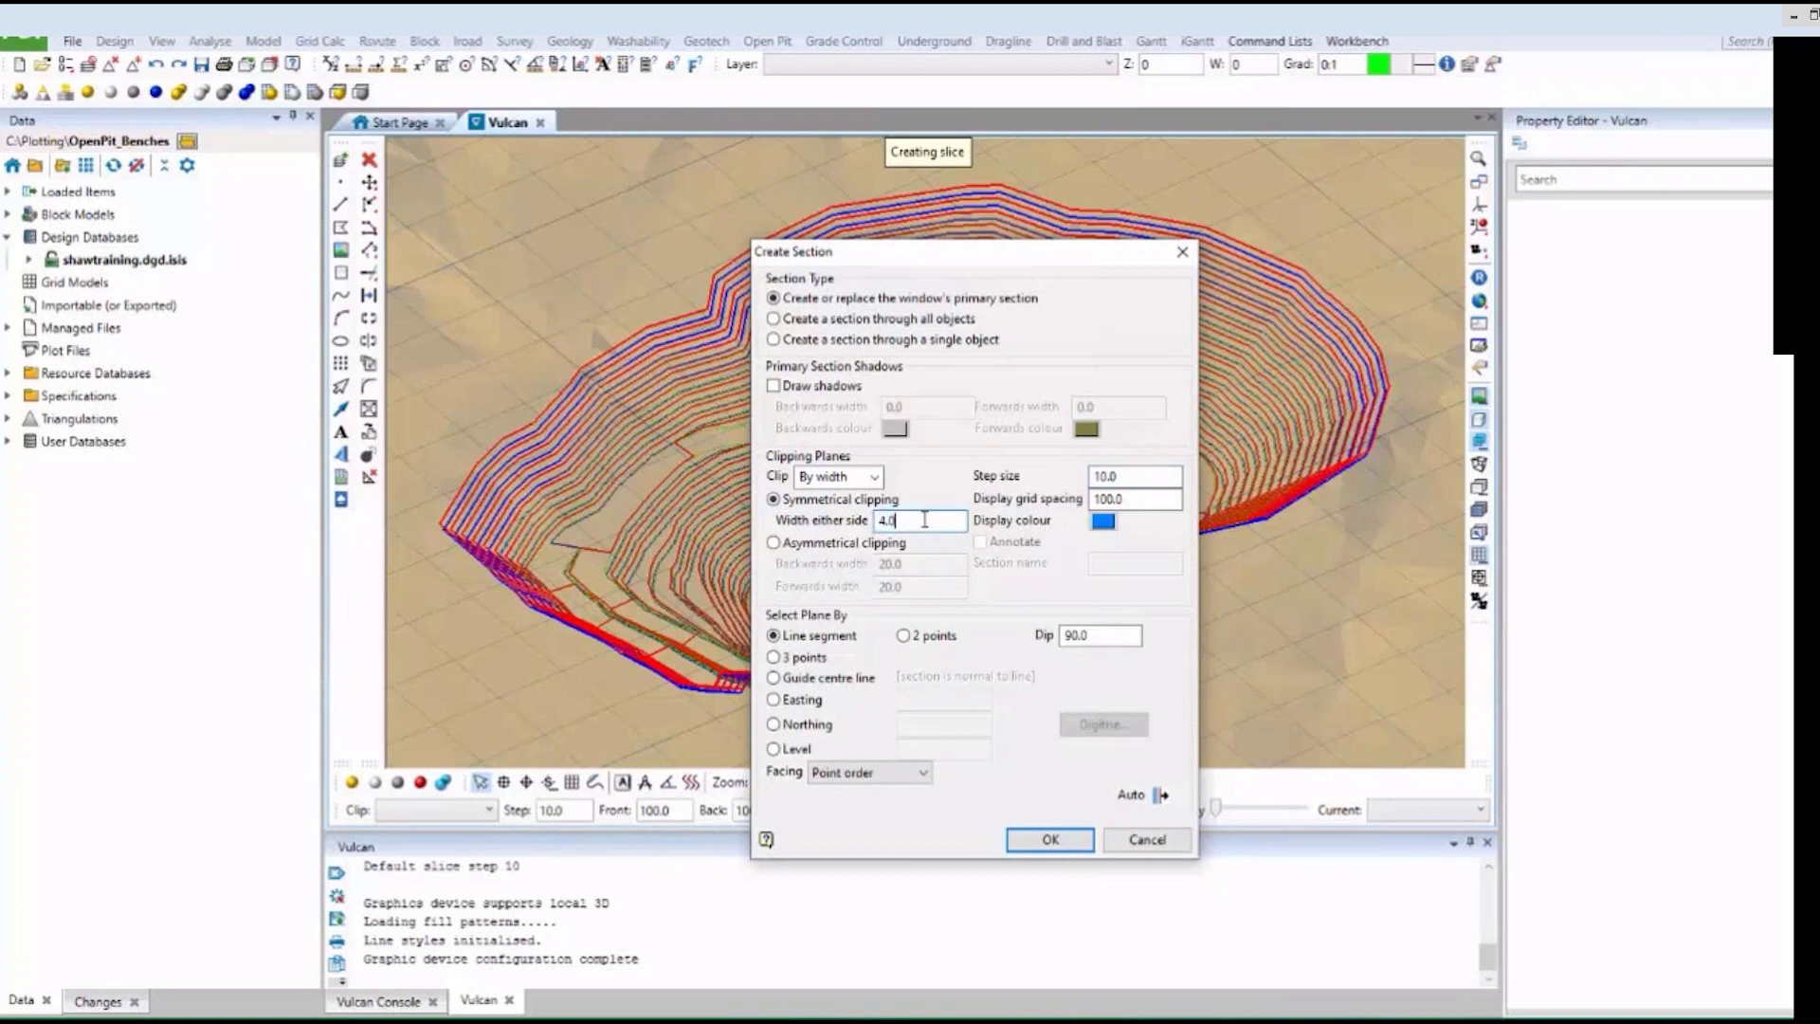
pyautogui.click(794, 748)
pyautogui.click(920, 750)
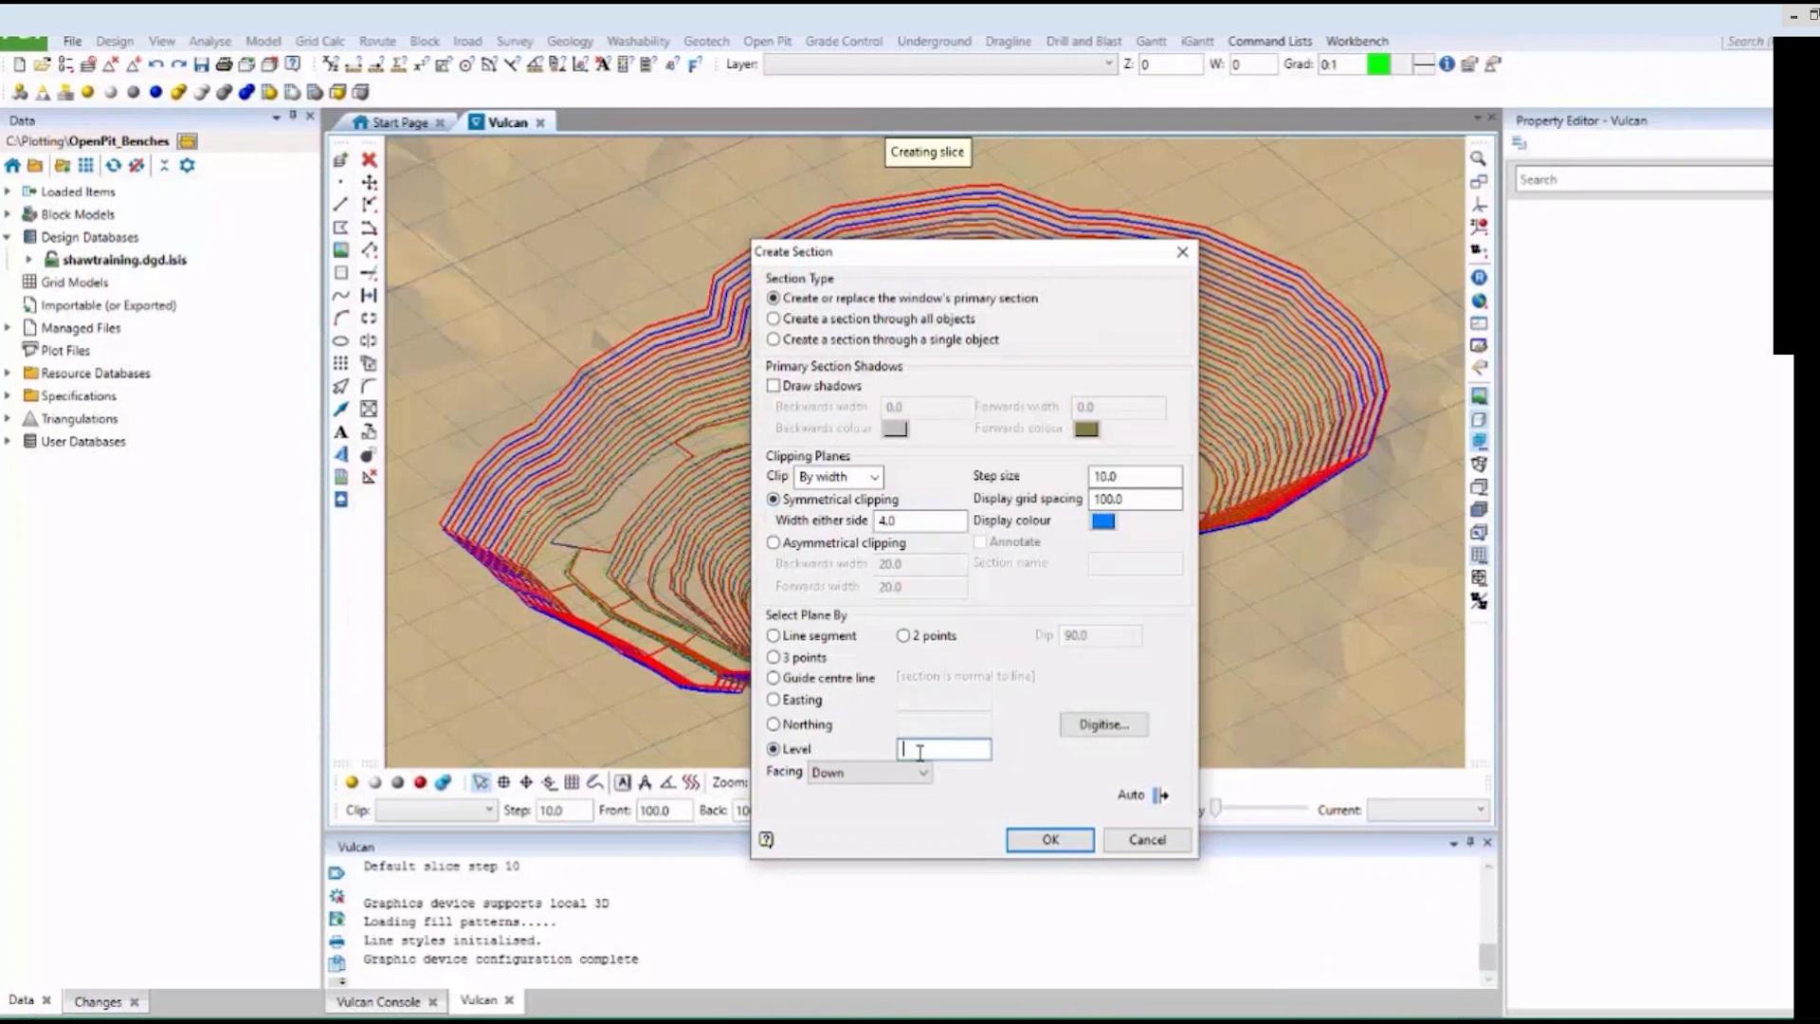
pyautogui.click(921, 774)
pyautogui.click(921, 773)
pyautogui.click(1047, 839)
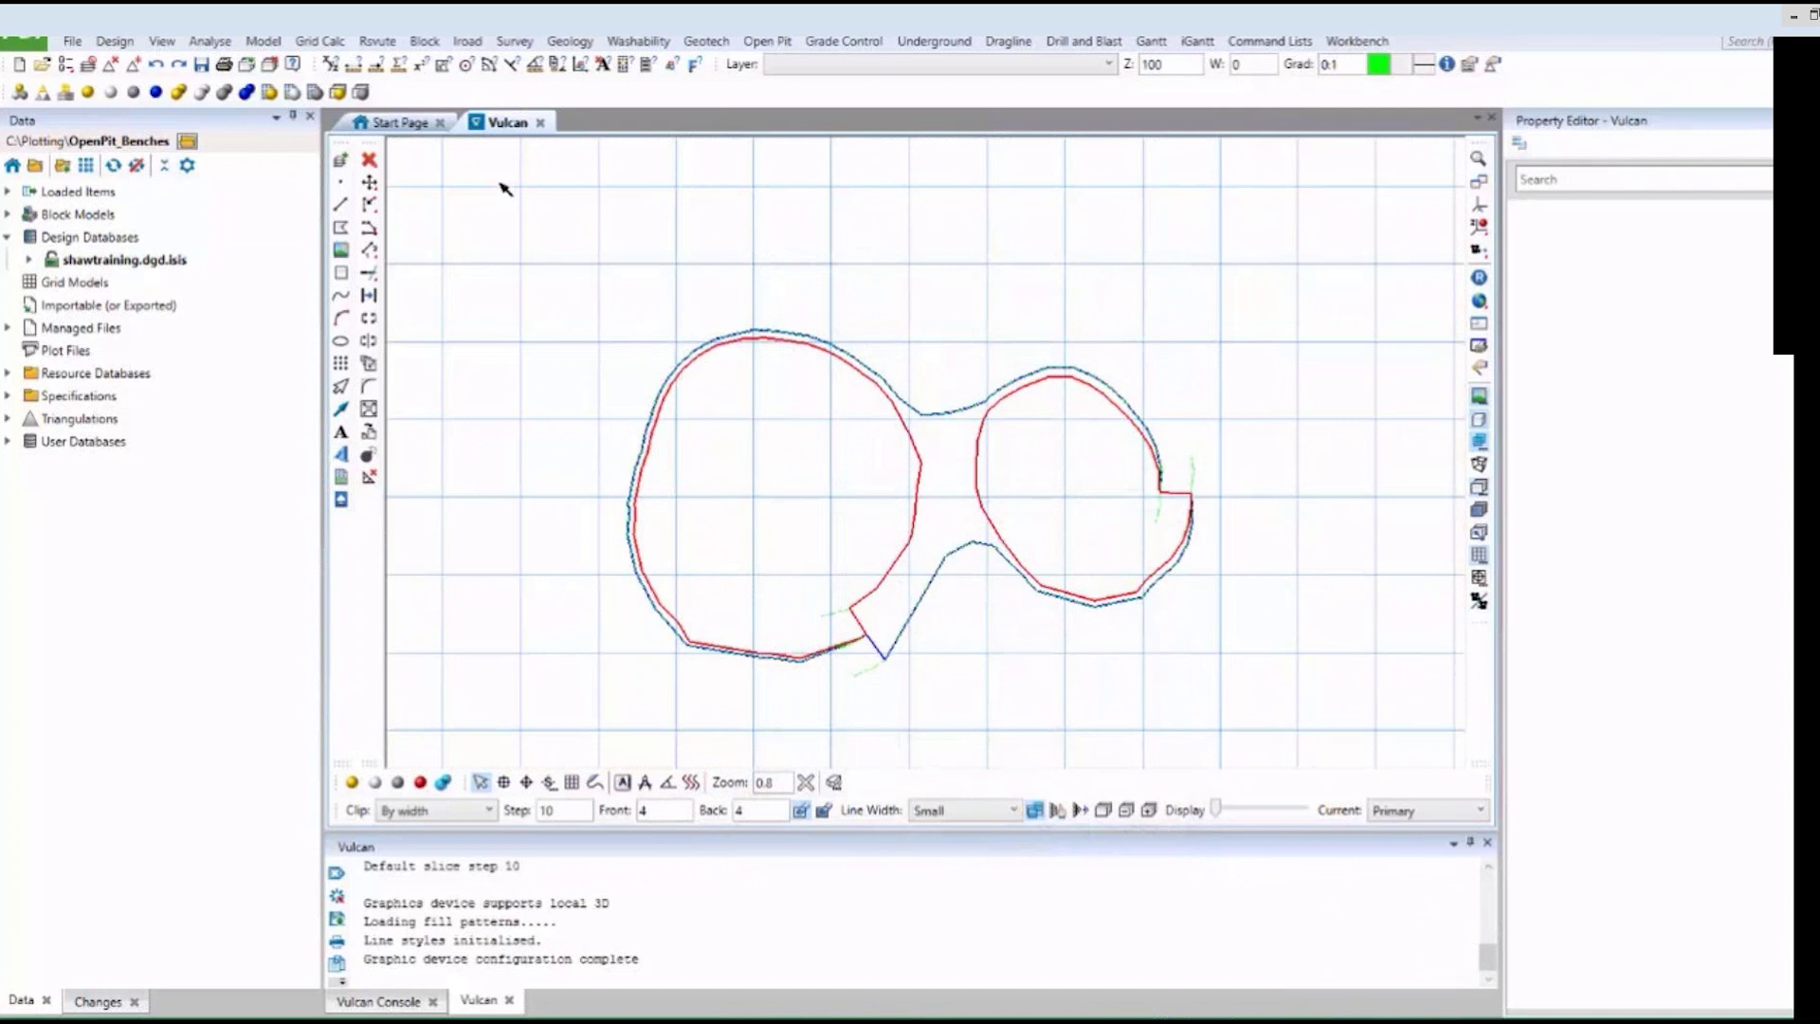
# Choose shawmodel_ENG.bmf as the dynamic block model, with variable au_opt and the au_opt colour legend.
pyautogui.click(432, 47)
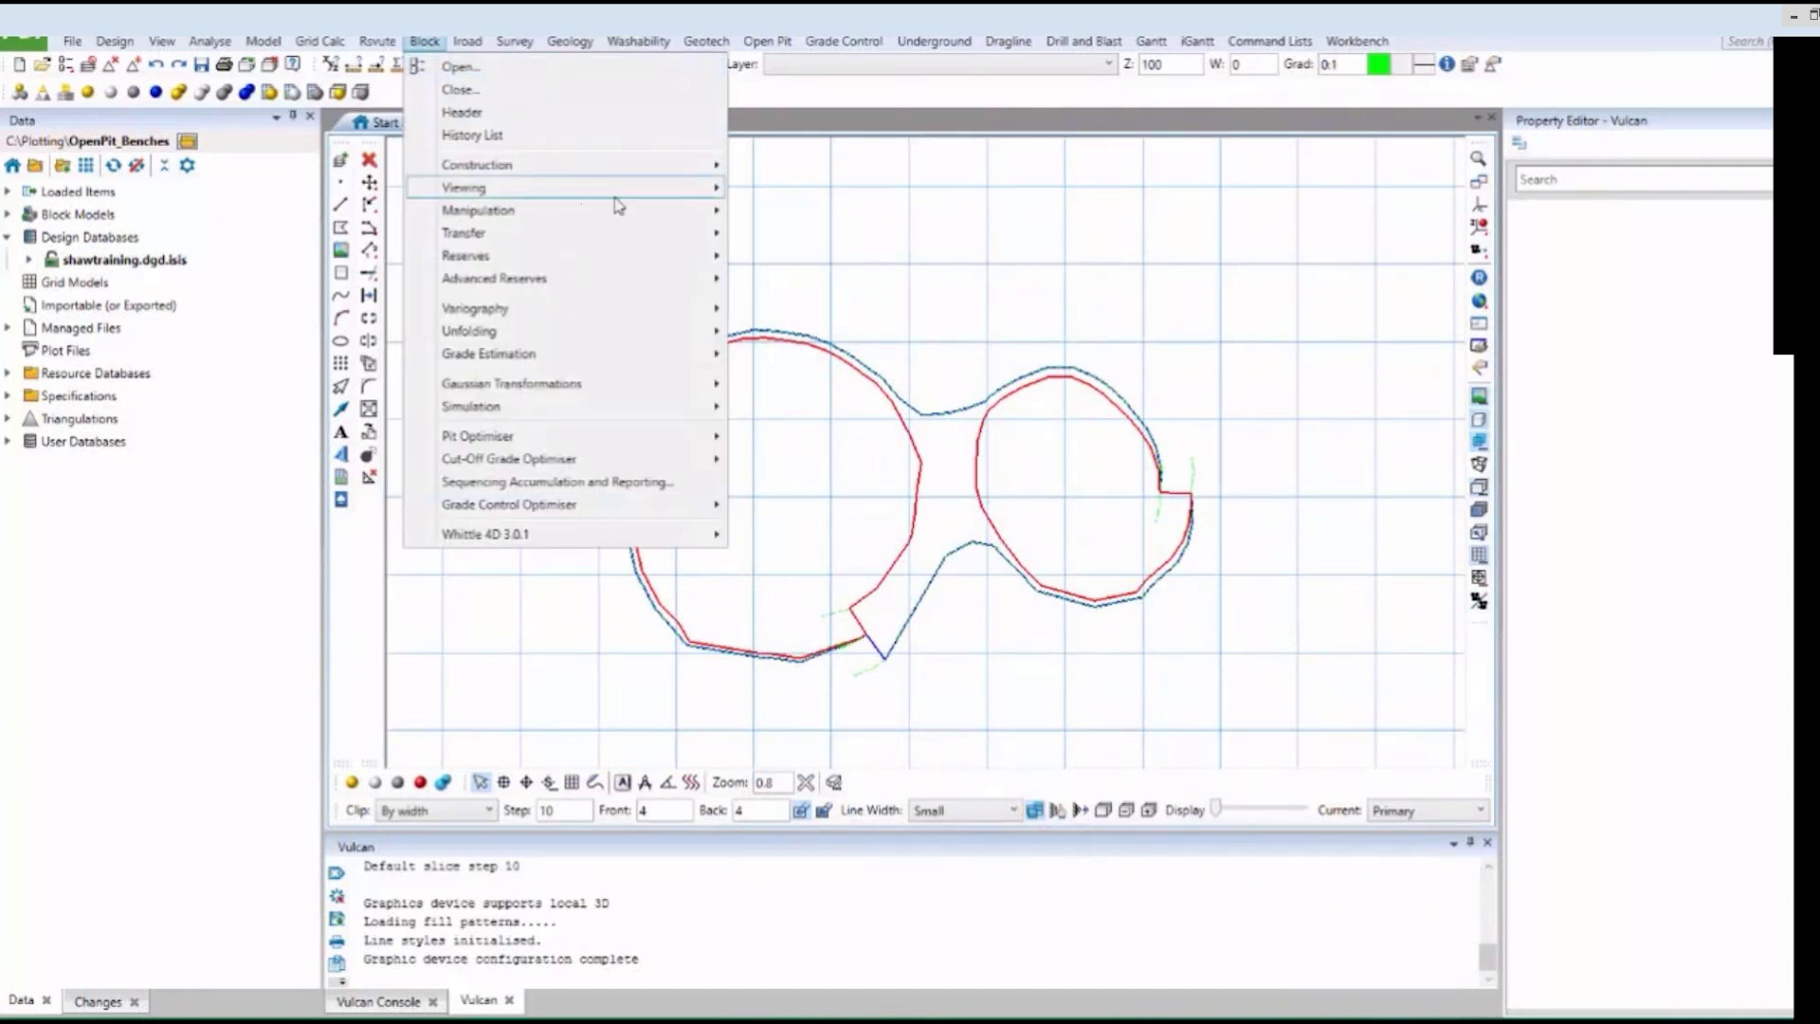
pyautogui.moveTo(722, 197)
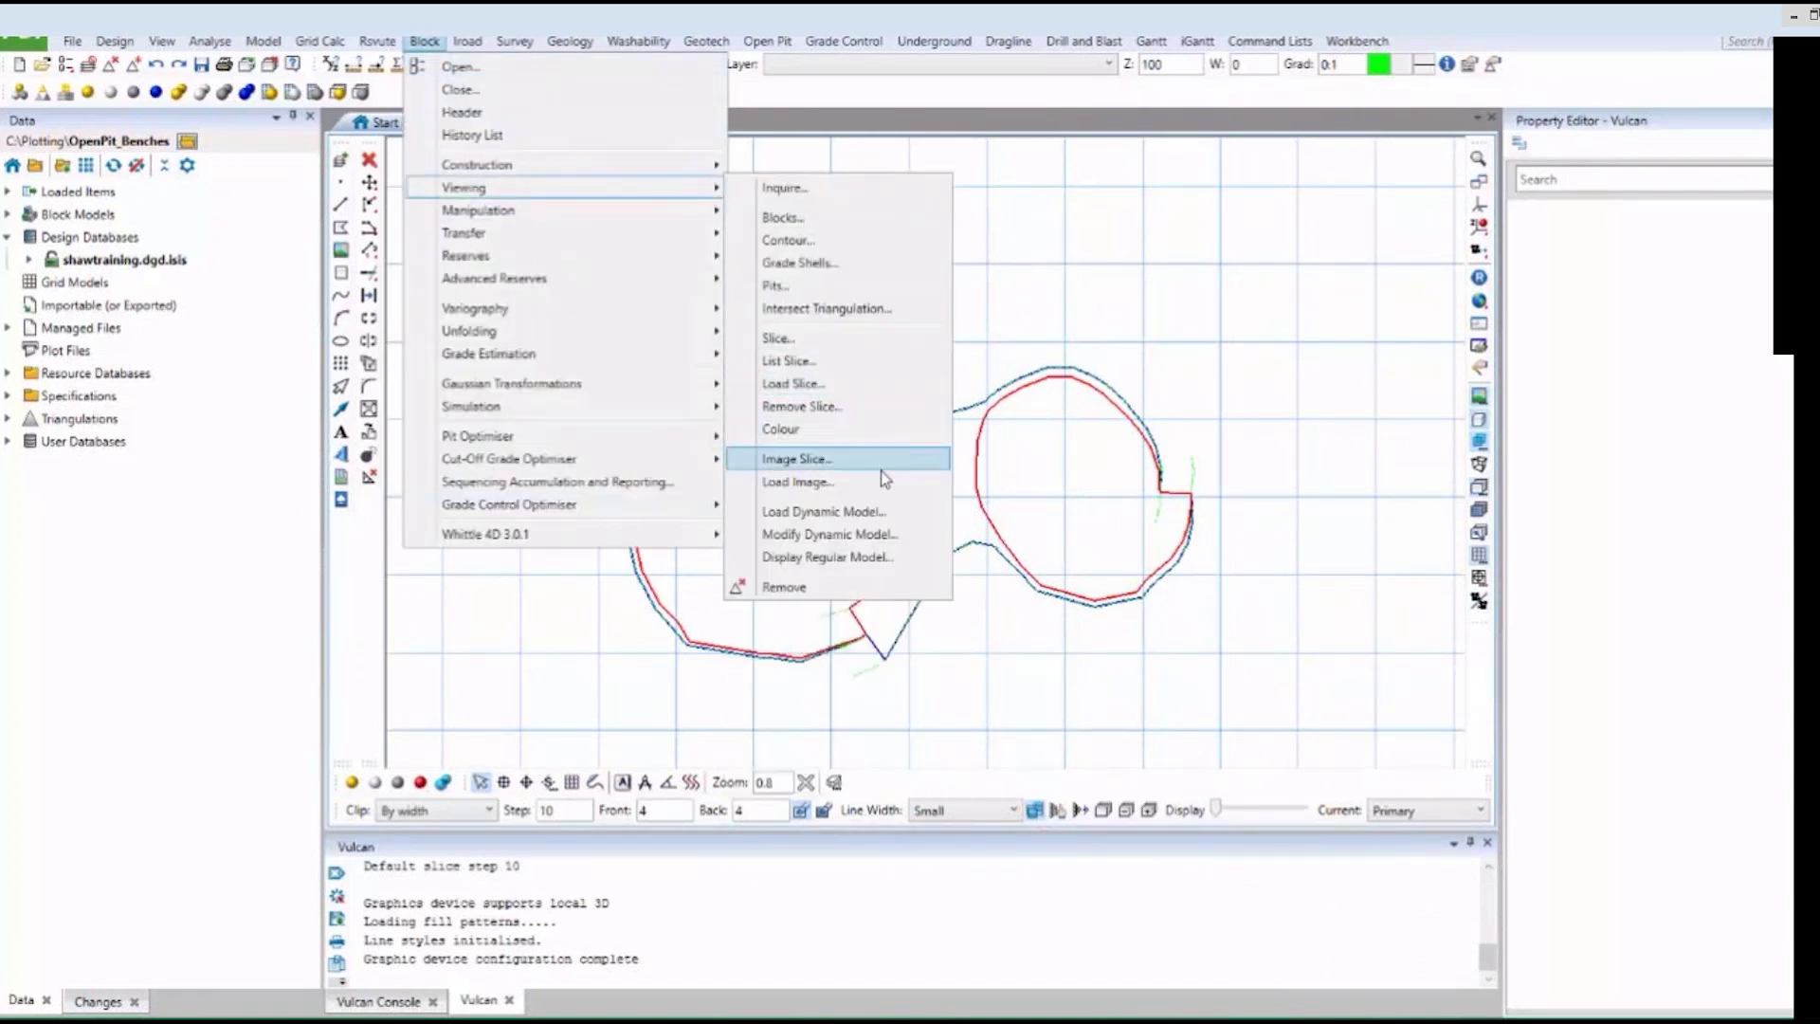
pyautogui.click(902, 512)
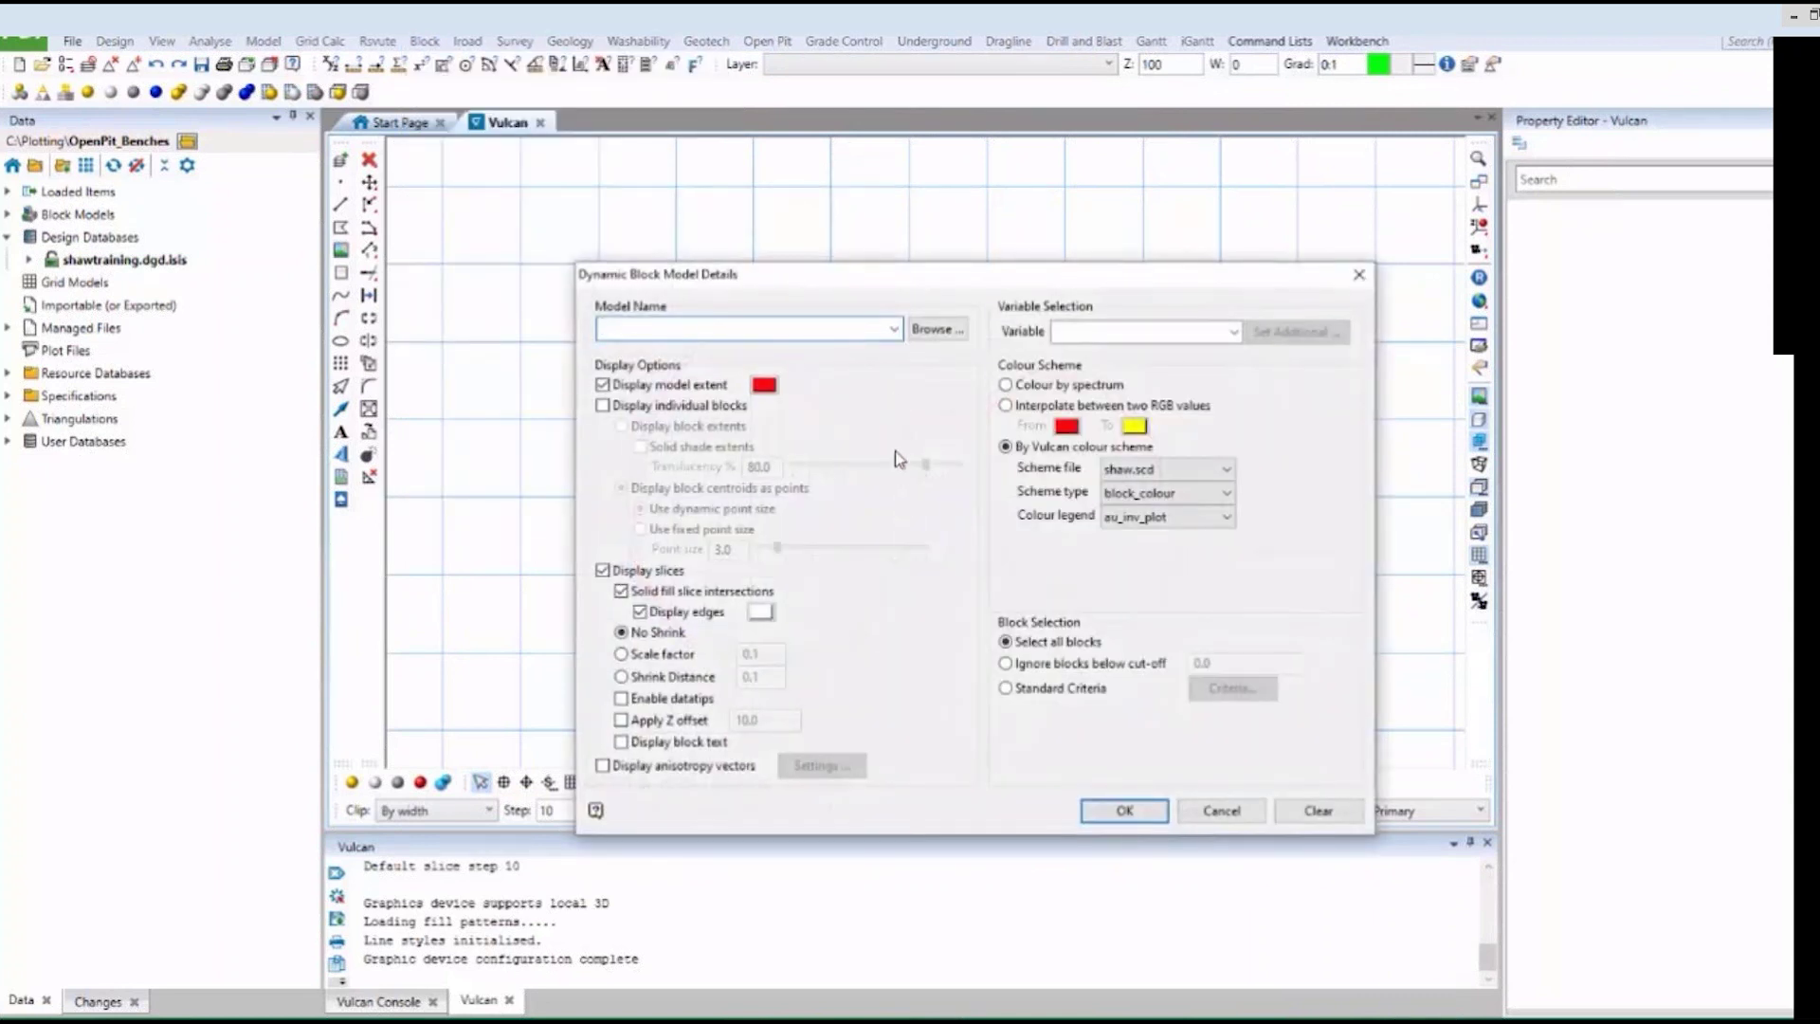
pyautogui.click(895, 329)
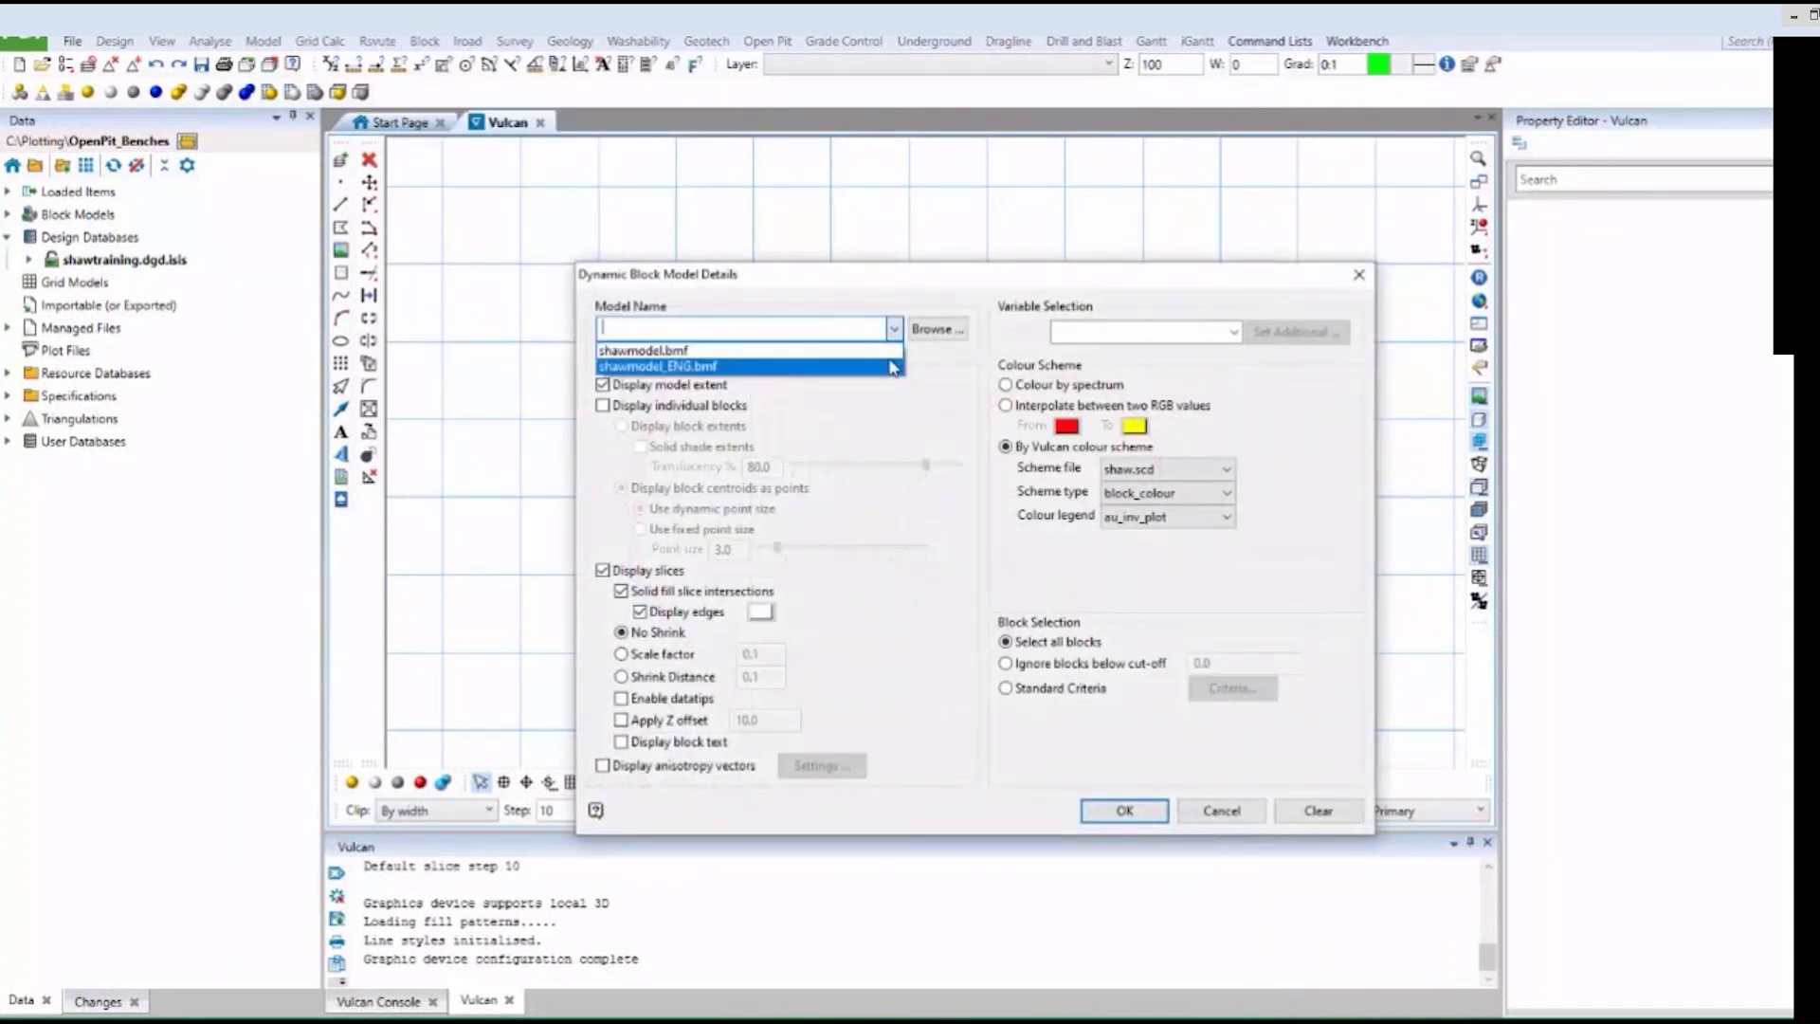
pyautogui.click(897, 366)
pyautogui.click(1233, 331)
pyautogui.click(1184, 351)
pyautogui.click(1215, 527)
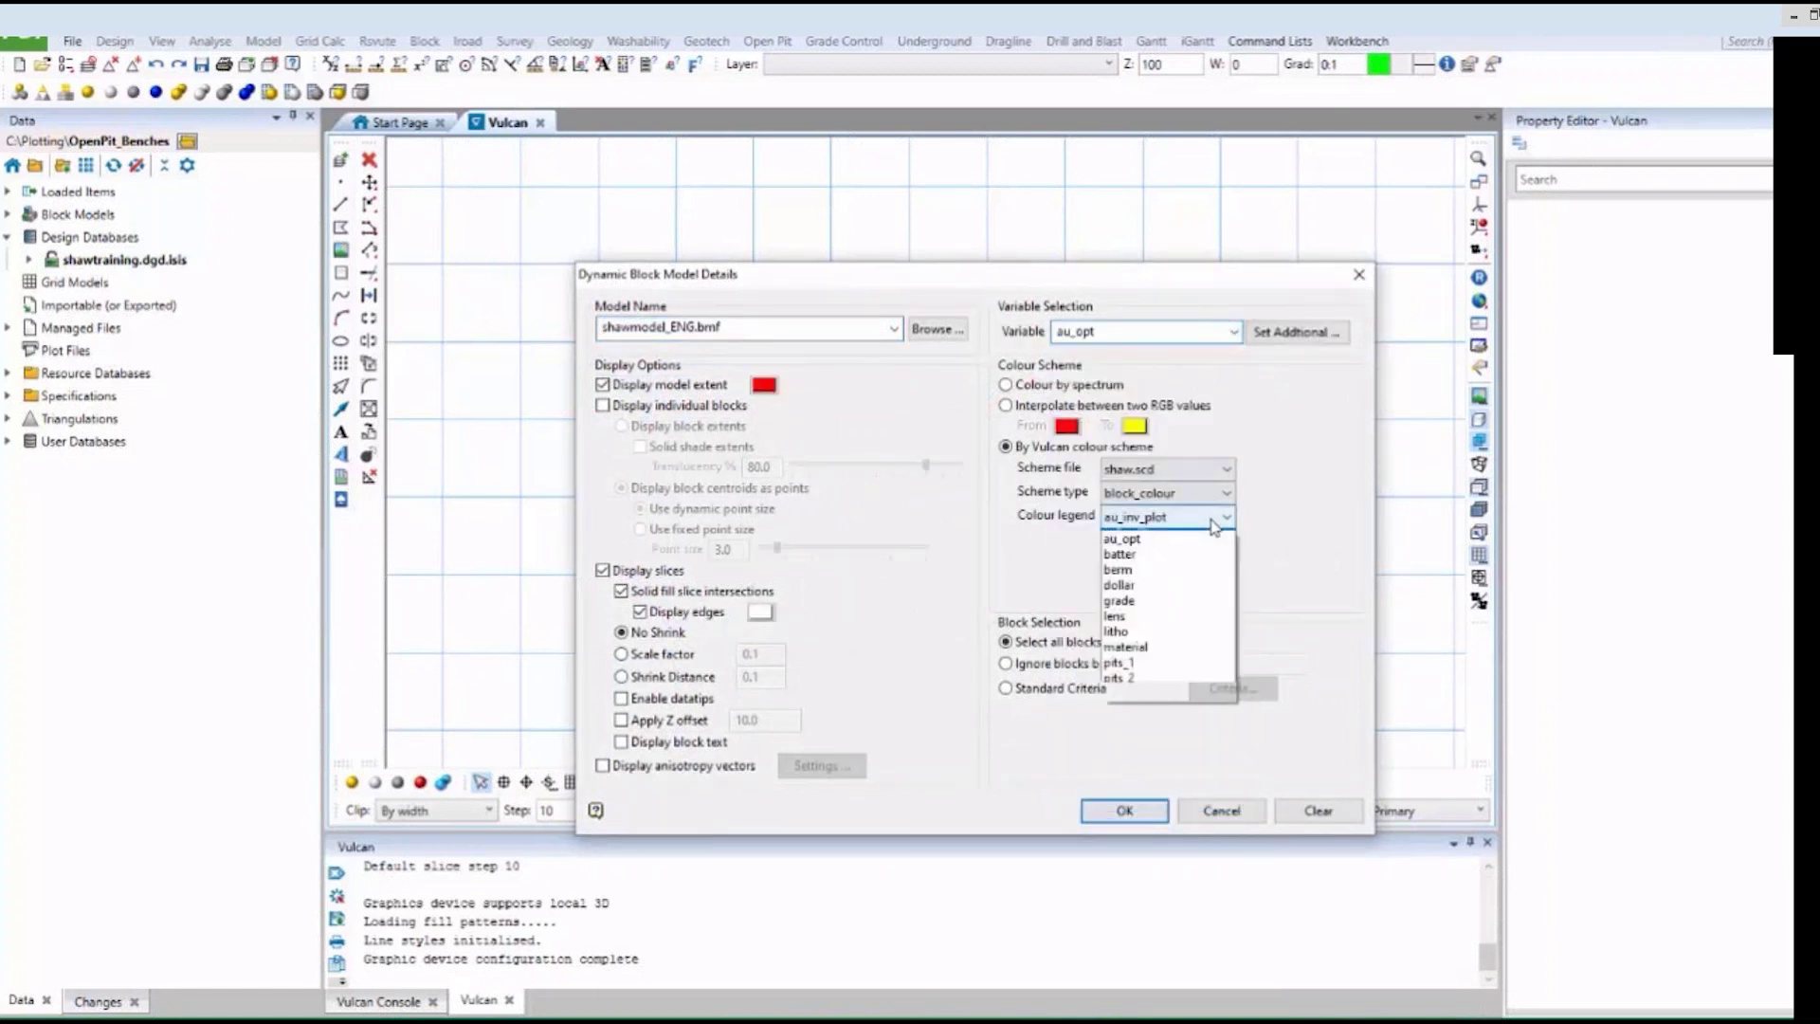
pyautogui.click(1185, 566)
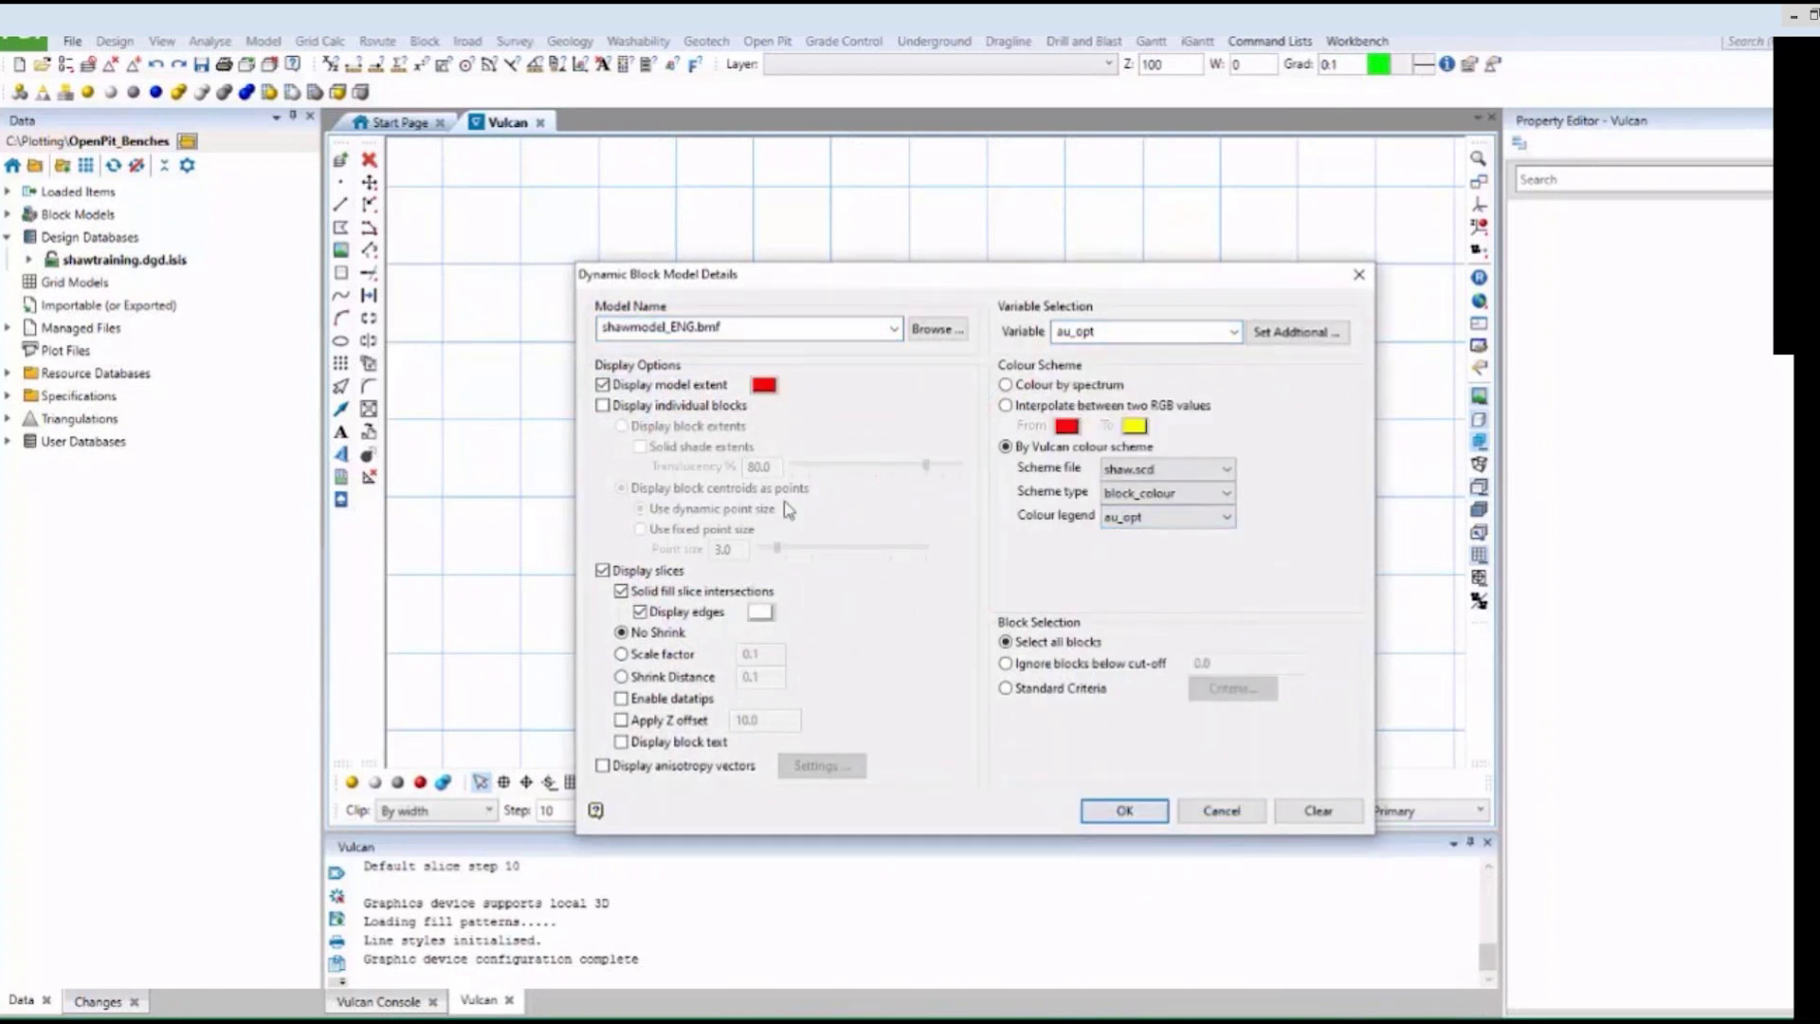
# Load the block model without model extent or solid fill, with slices shrunk by scale factor 0.1 and block text displayed.
pyautogui.click(666, 387)
pyautogui.click(672, 593)
pyautogui.click(676, 655)
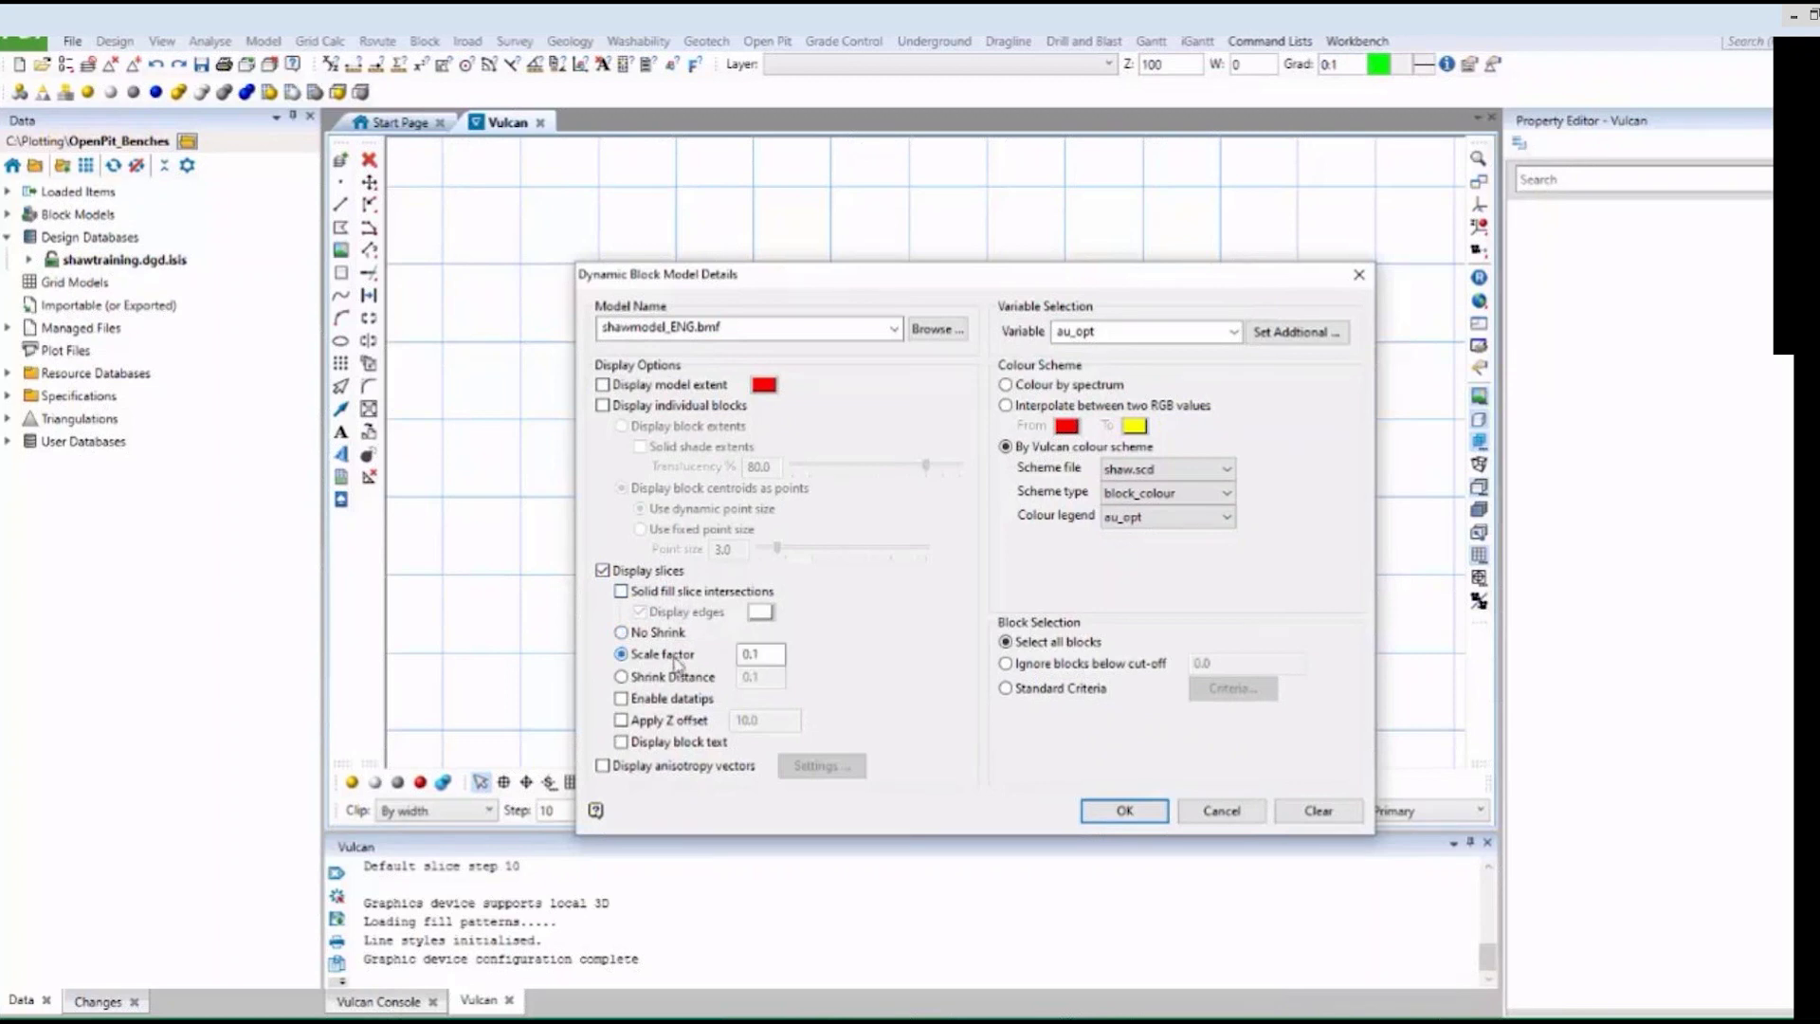
pyautogui.click(688, 746)
pyautogui.click(1124, 812)
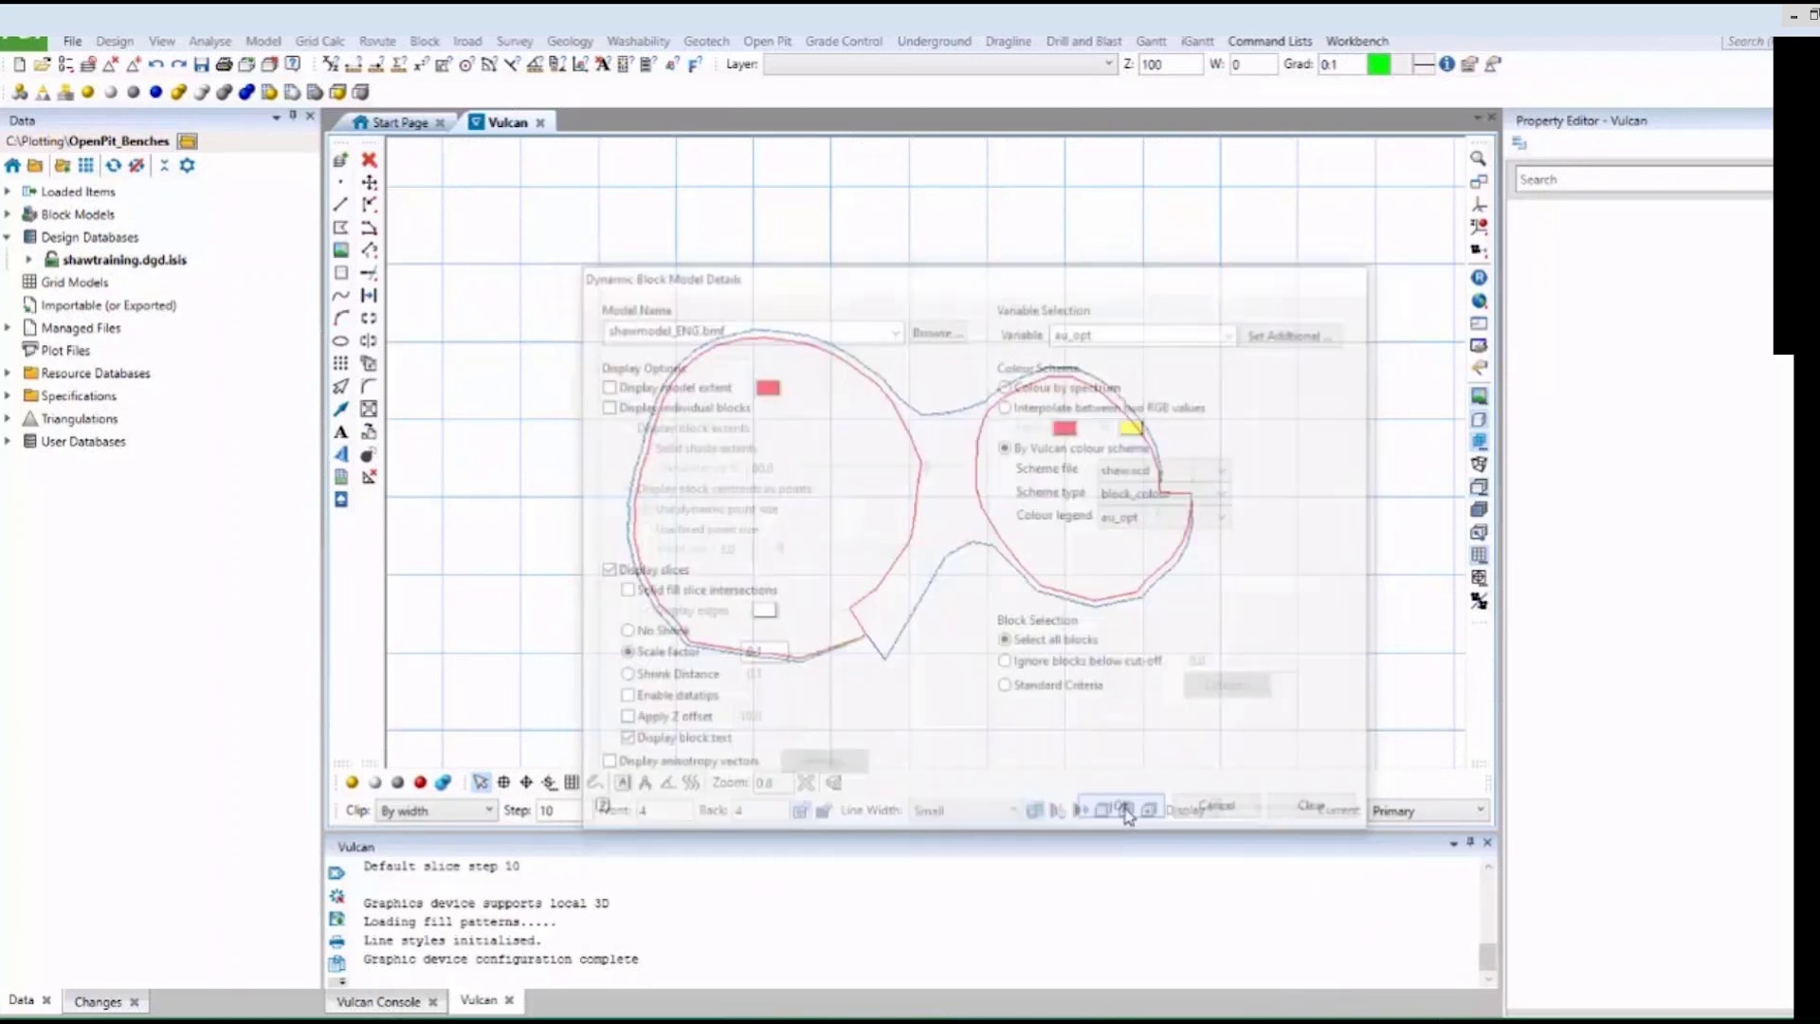
# Apply the au text scheme to the blocks, keeping the au_opt annotation coloured by legend with 3 decimals.
pyautogui.click(985, 451)
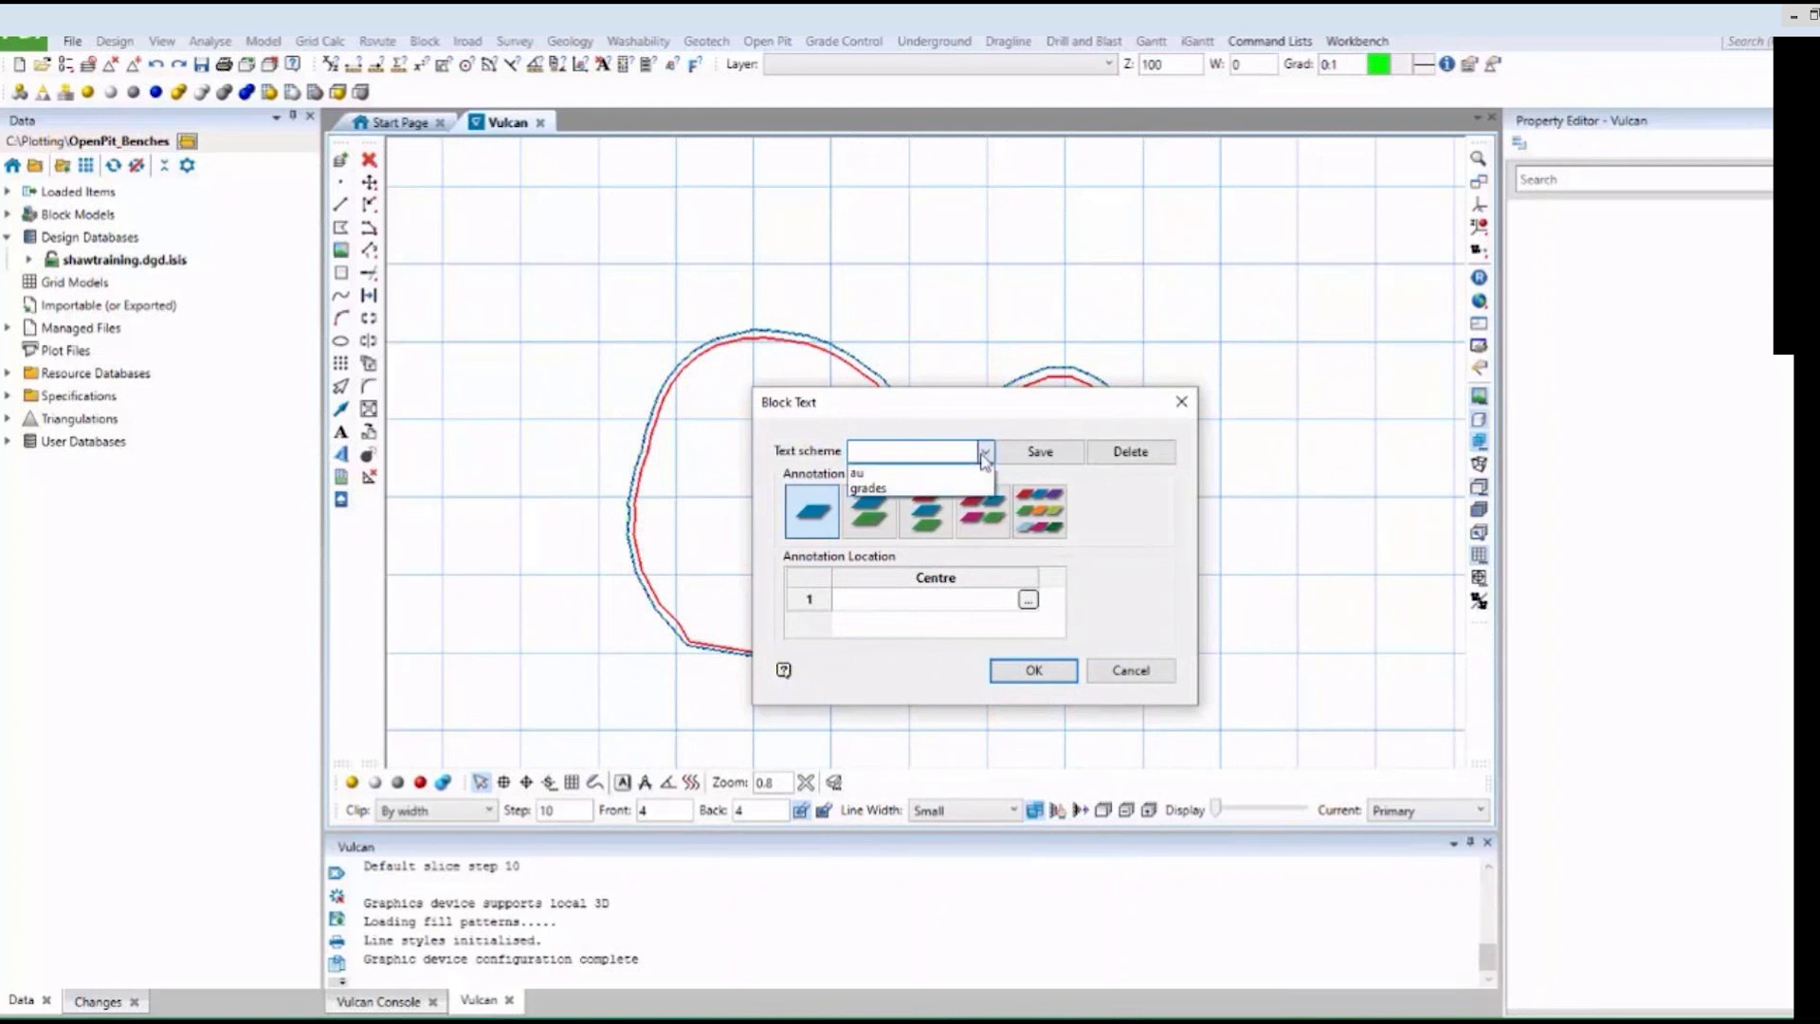
pyautogui.click(969, 473)
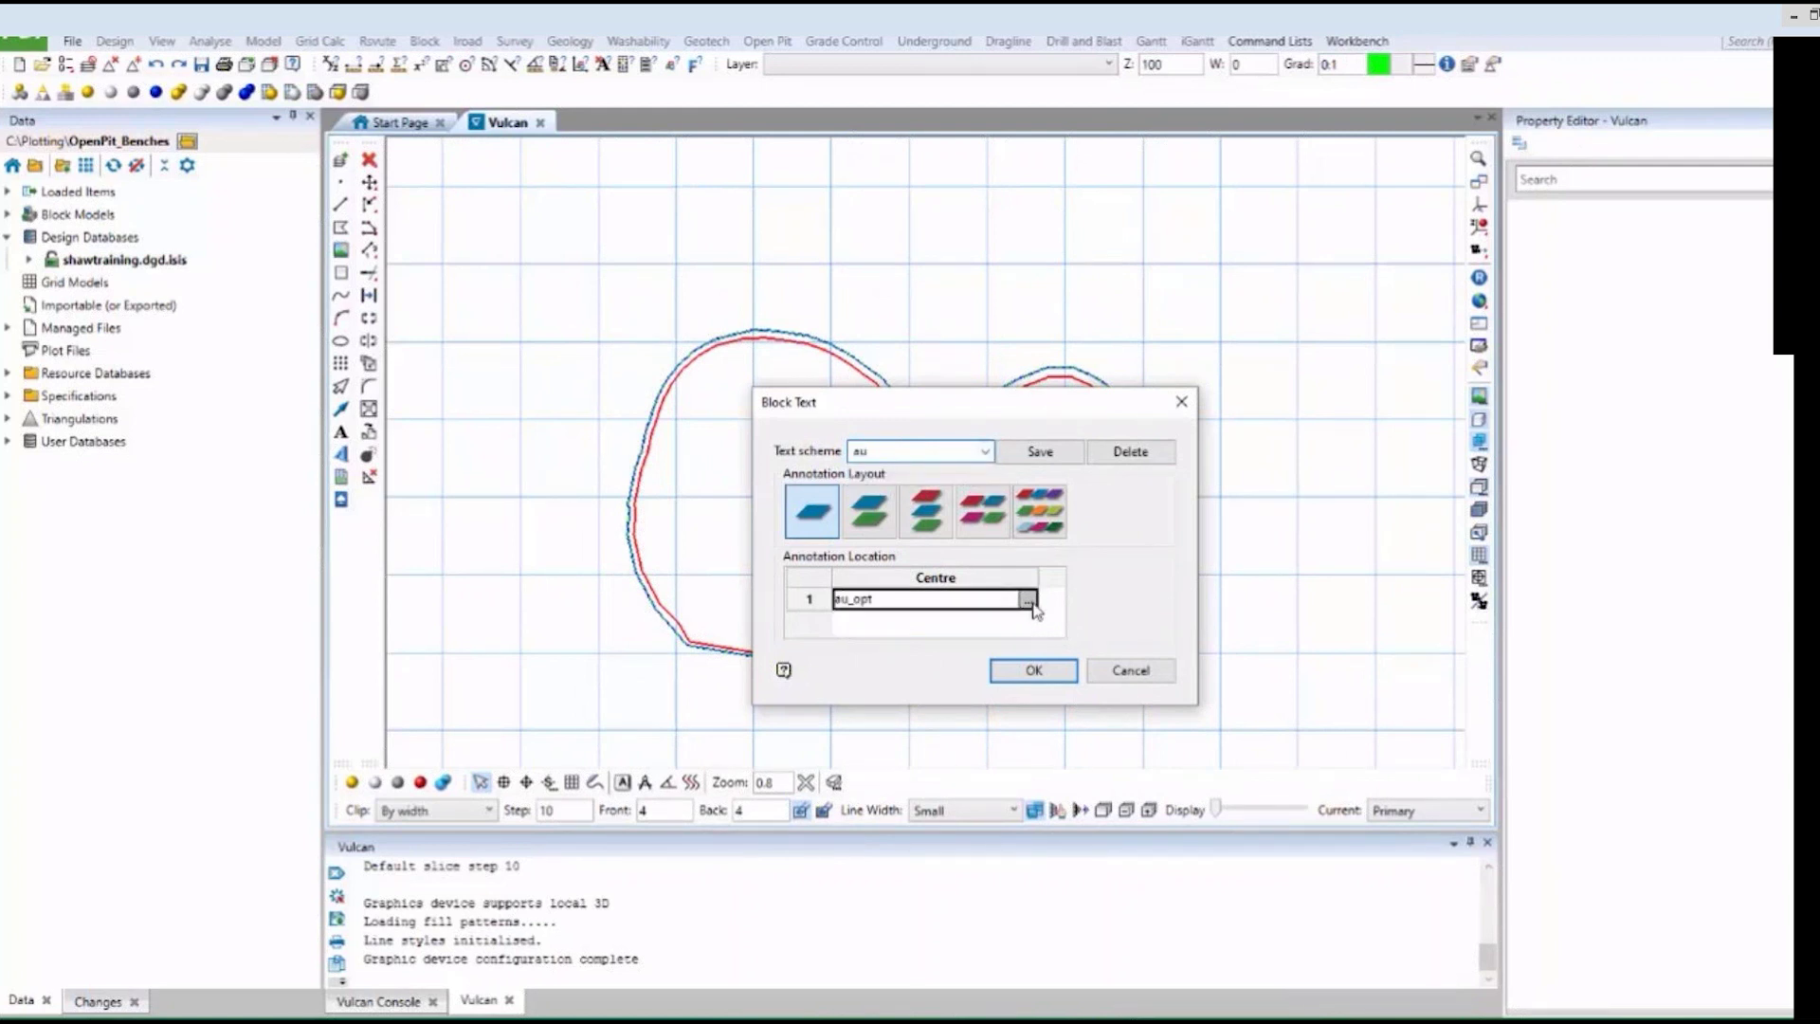
pyautogui.click(1028, 600)
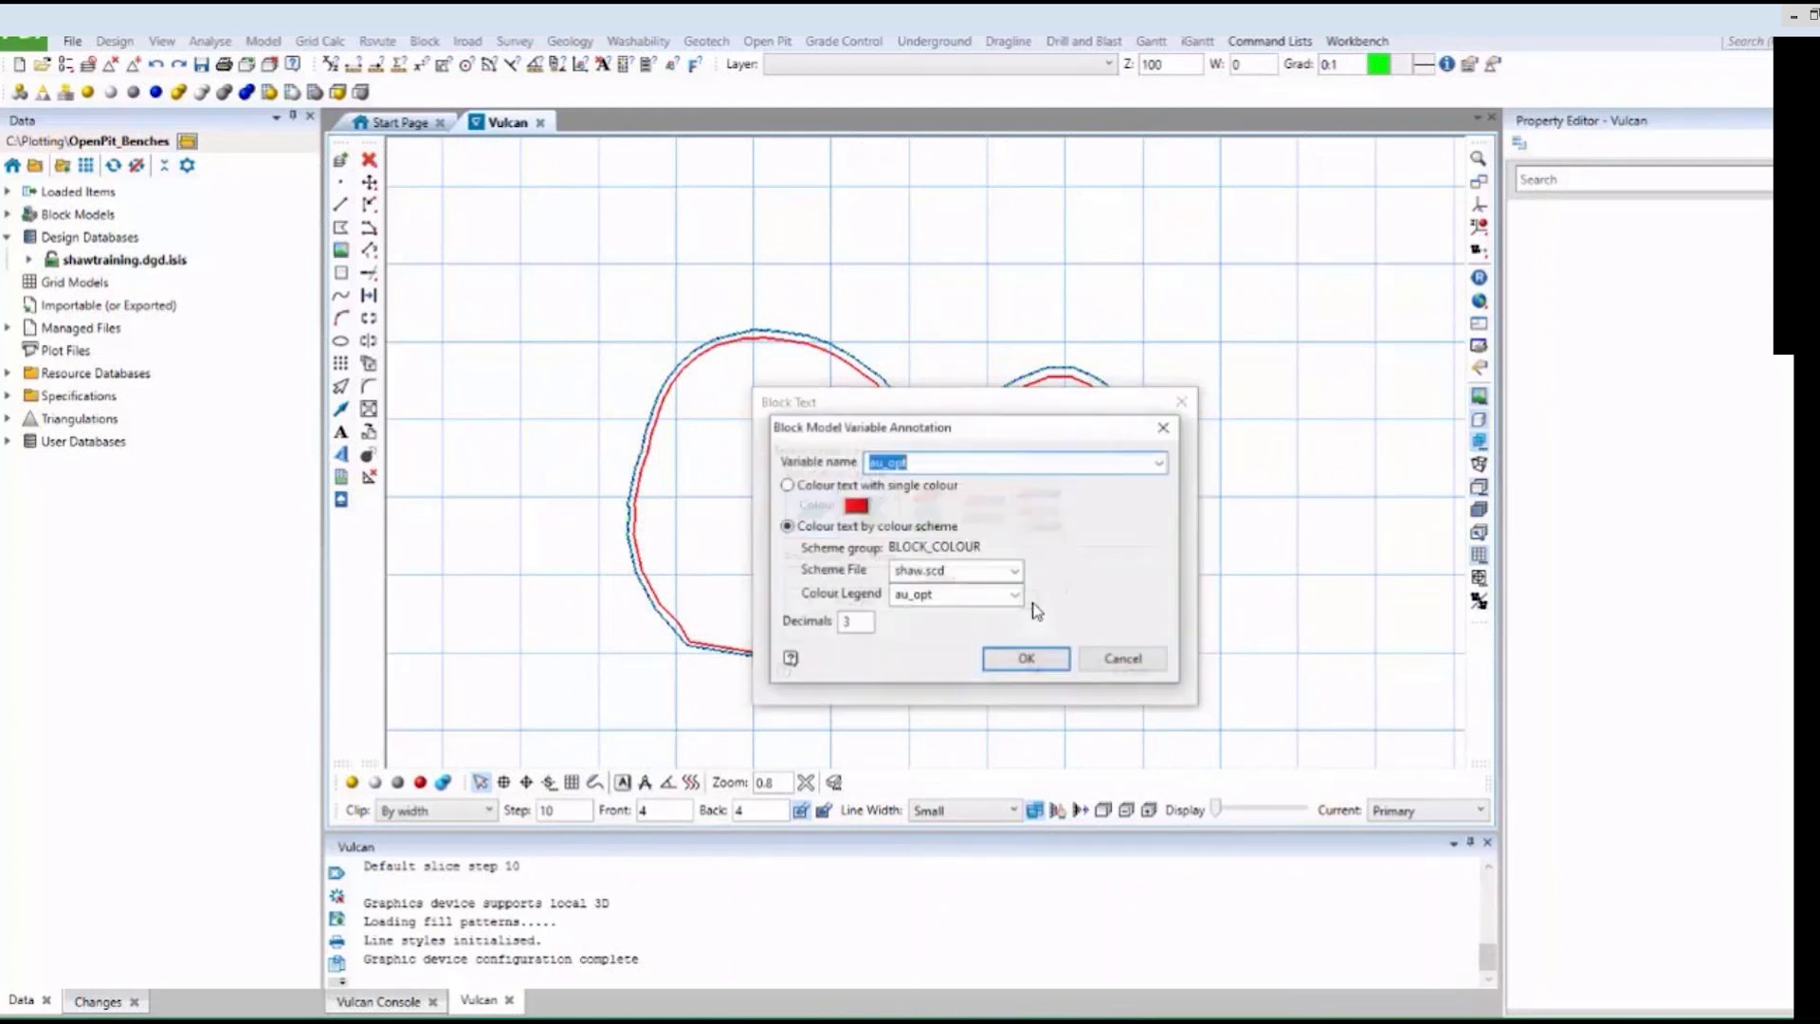
pyautogui.click(1055, 669)
pyautogui.click(1059, 674)
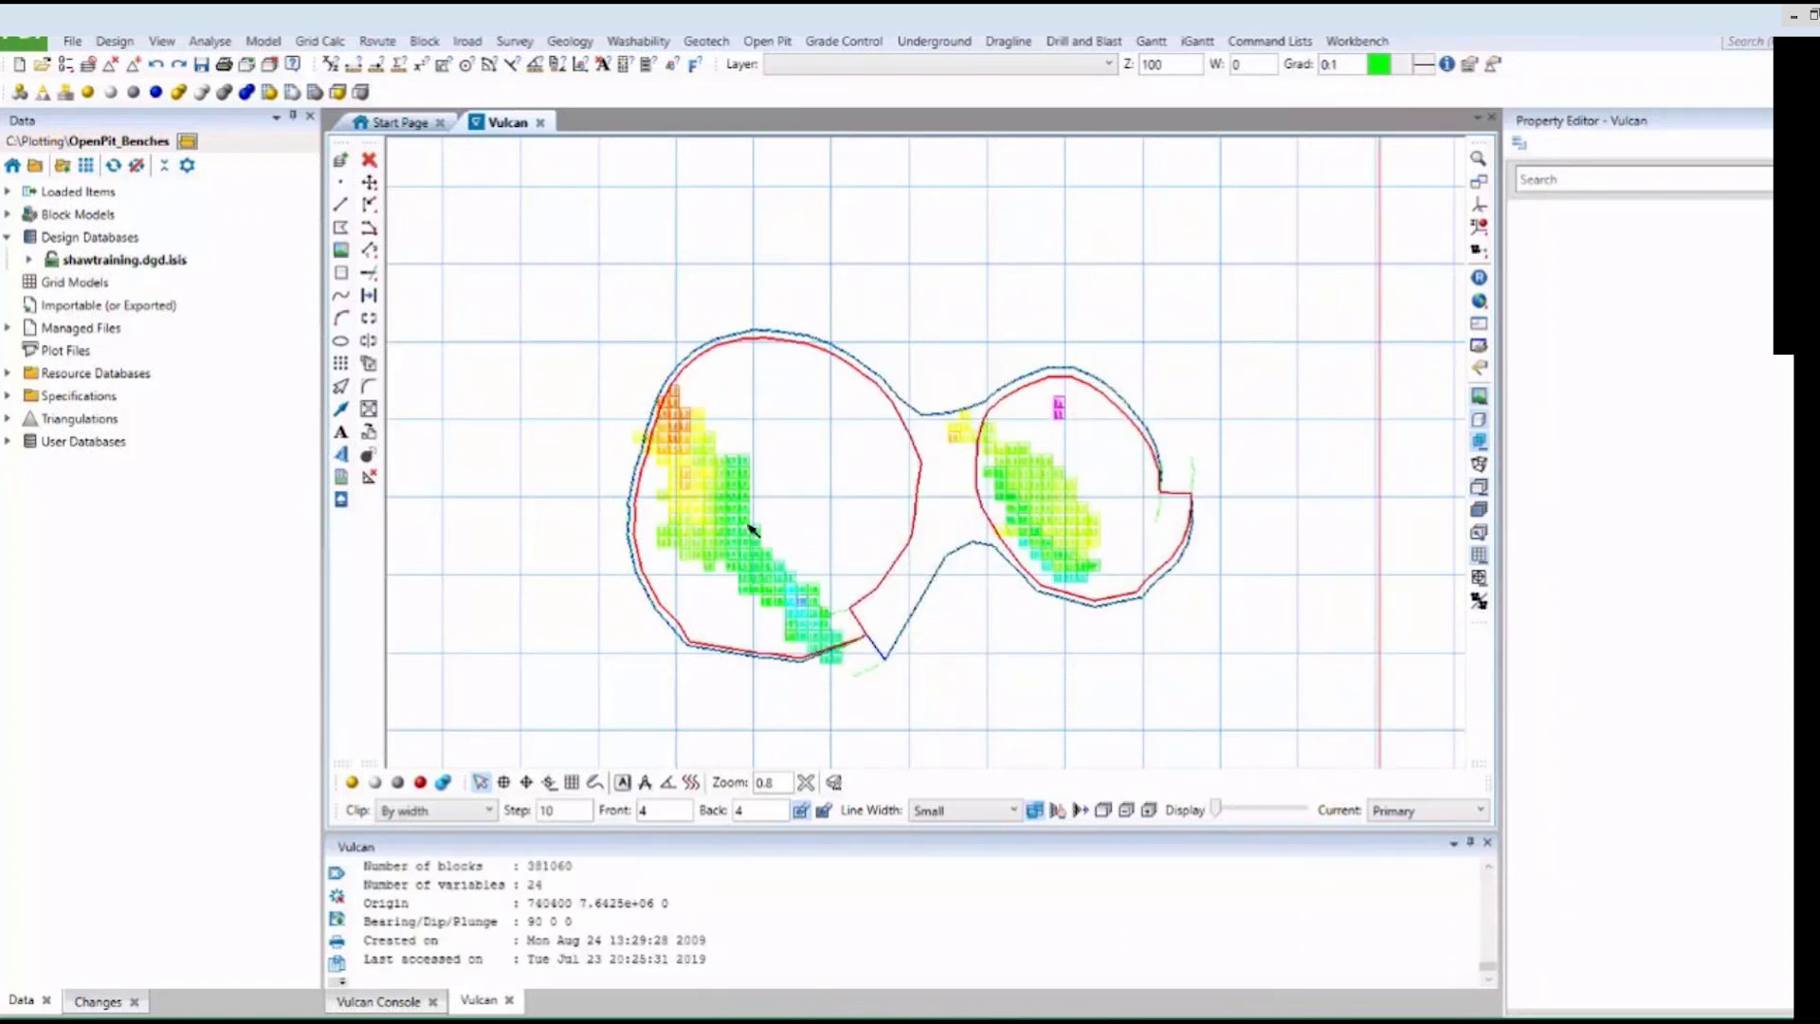
# Inspect the grade labels on the blocks and step the section down through the benches to level 50.
pyautogui.scroll(8, 759, 571)
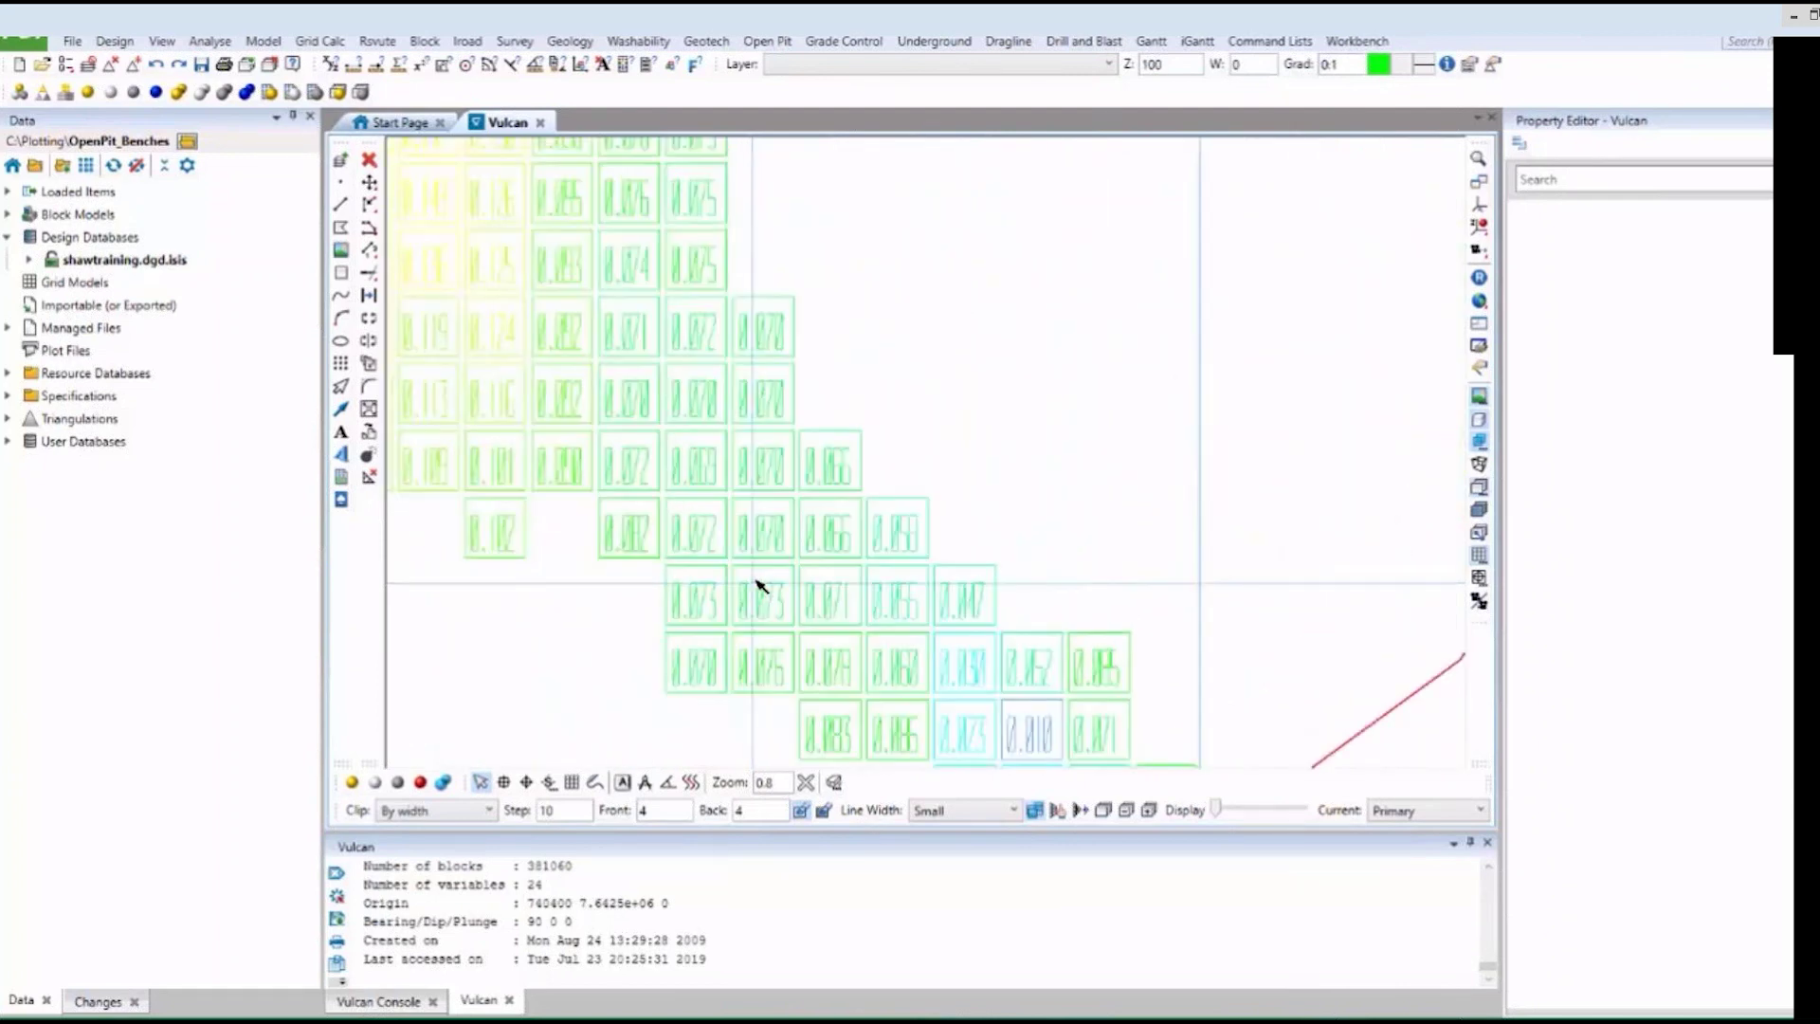
pyautogui.scroll(-8, 759, 586)
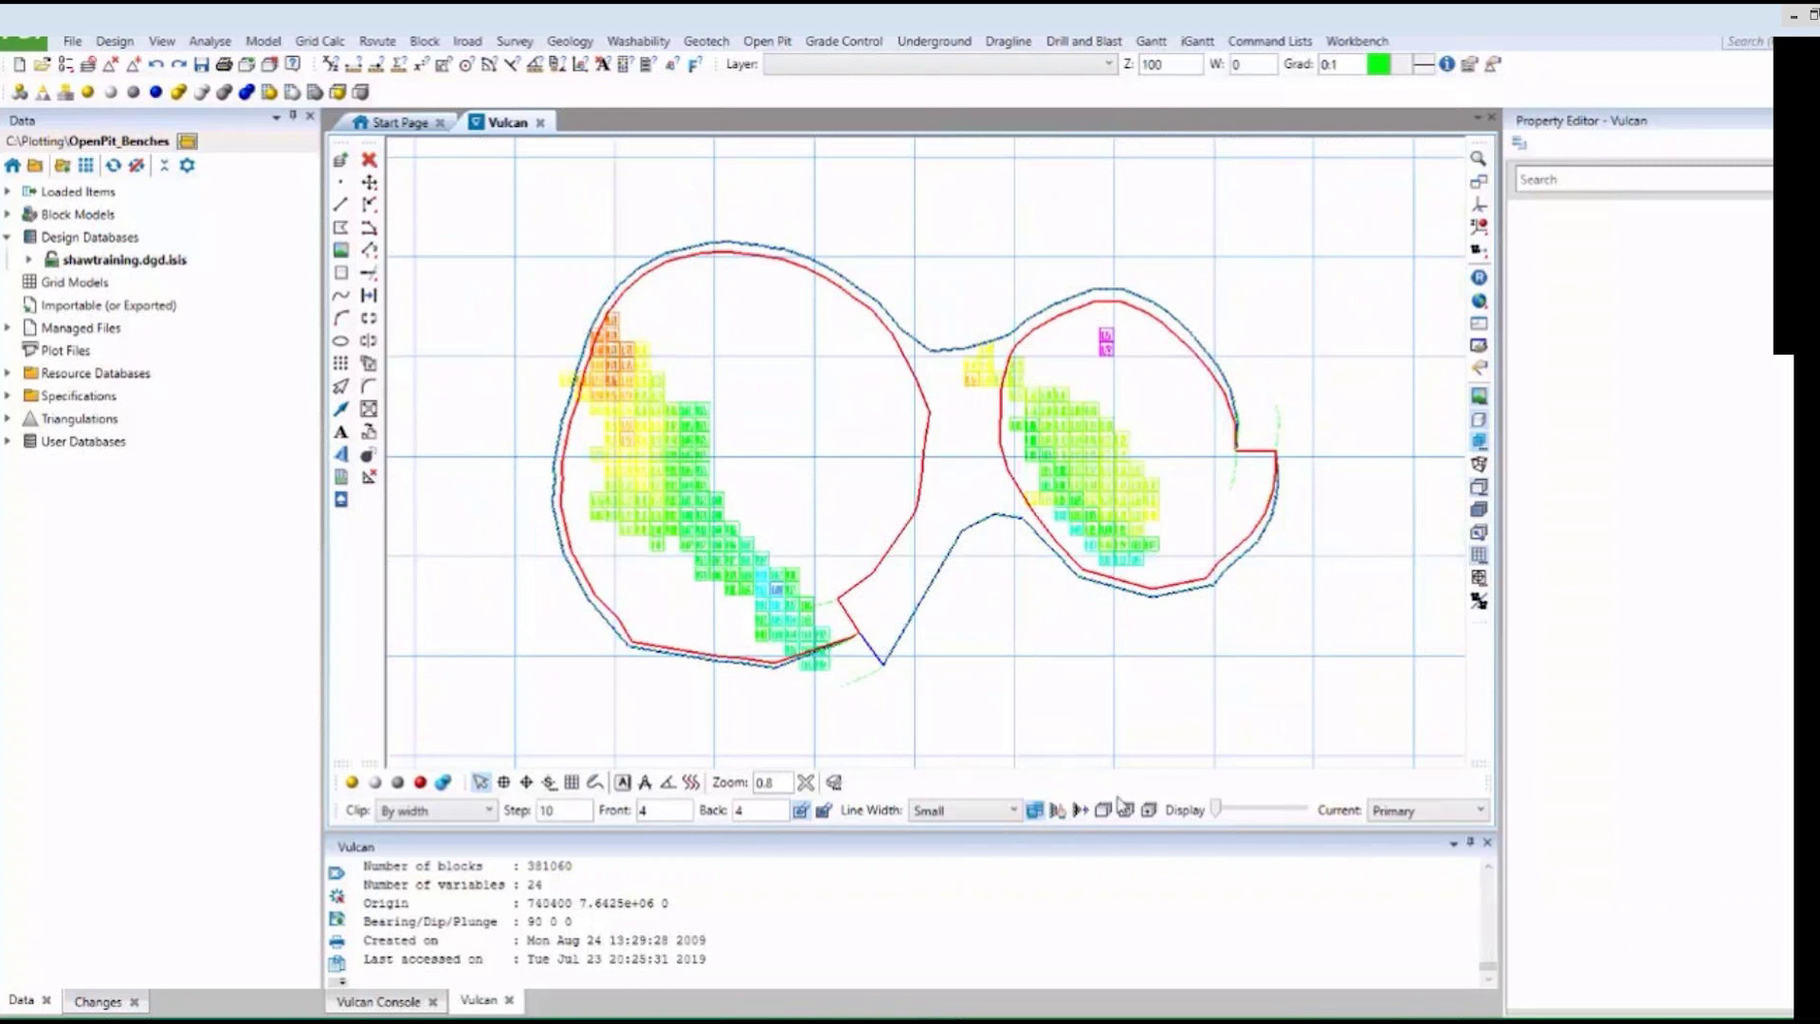
pyautogui.click(1149, 810)
pyautogui.click(1149, 812)
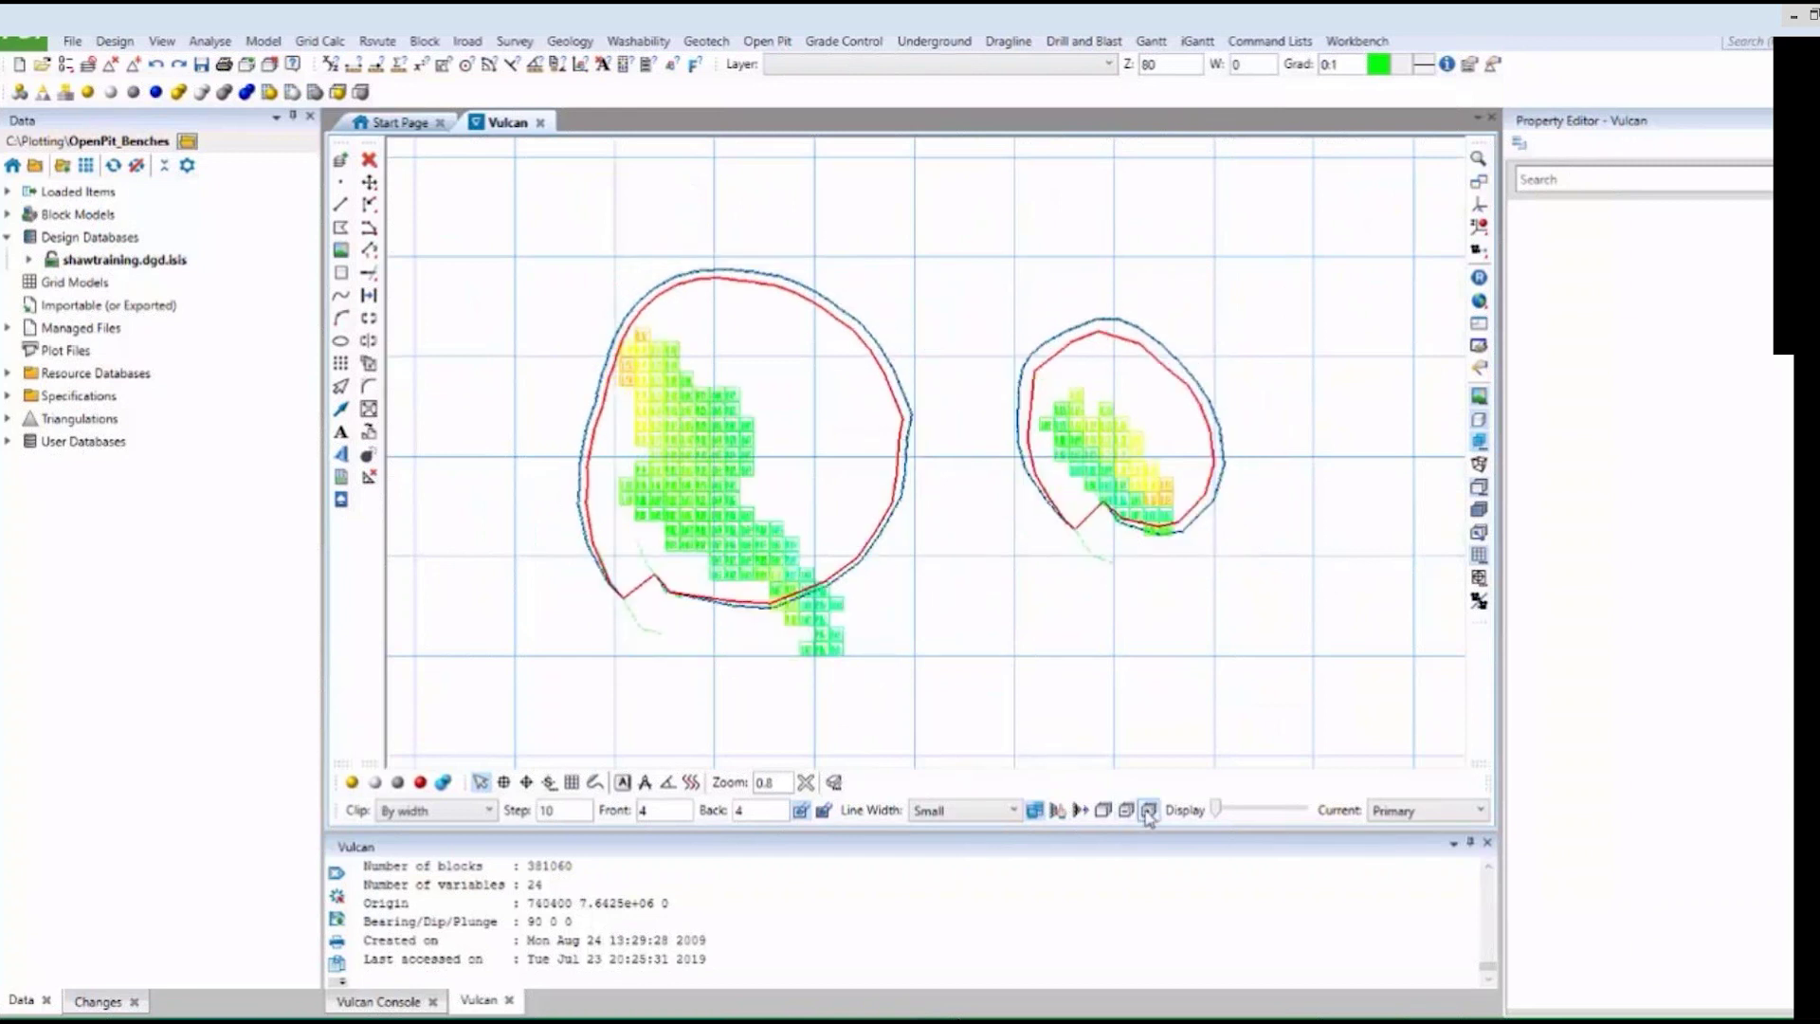
pyautogui.click(1149, 813)
pyautogui.click(1149, 813)
pyautogui.click(1149, 813)
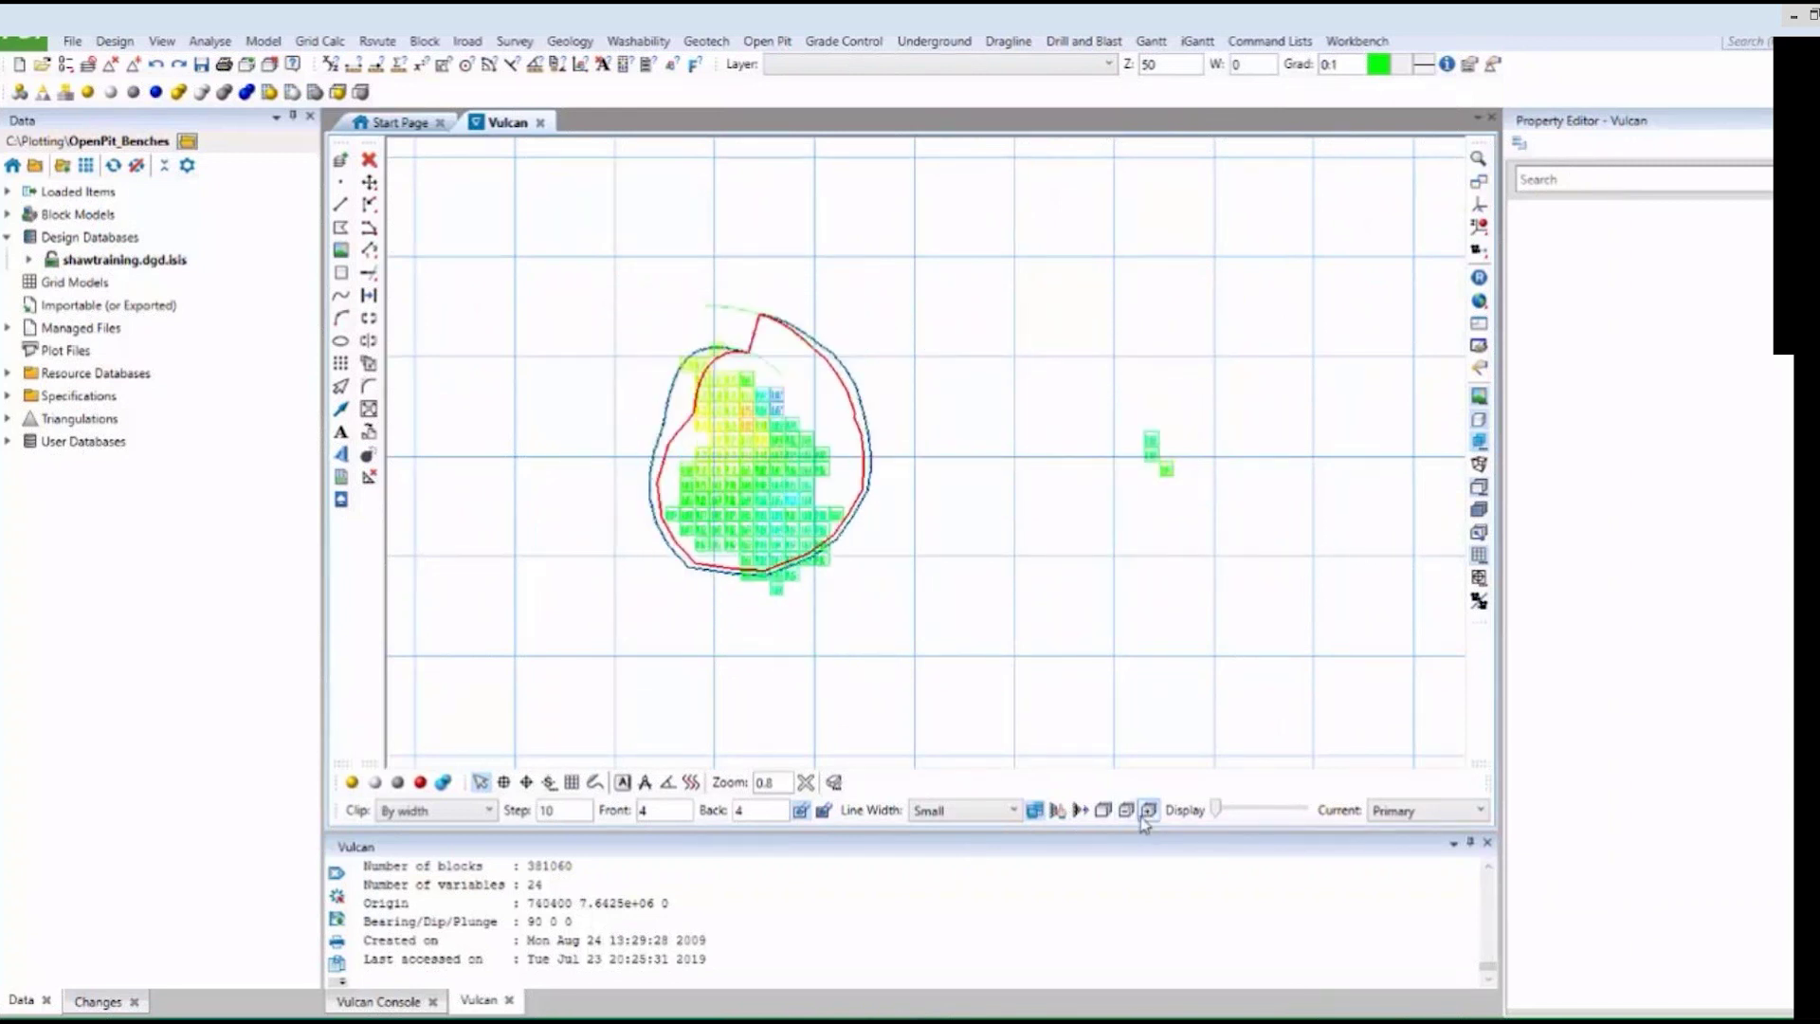
# Step the section up through the benches to level 110.
pyautogui.click(1126, 811)
pyautogui.click(1126, 810)
pyautogui.click(1126, 810)
pyautogui.click(1125, 811)
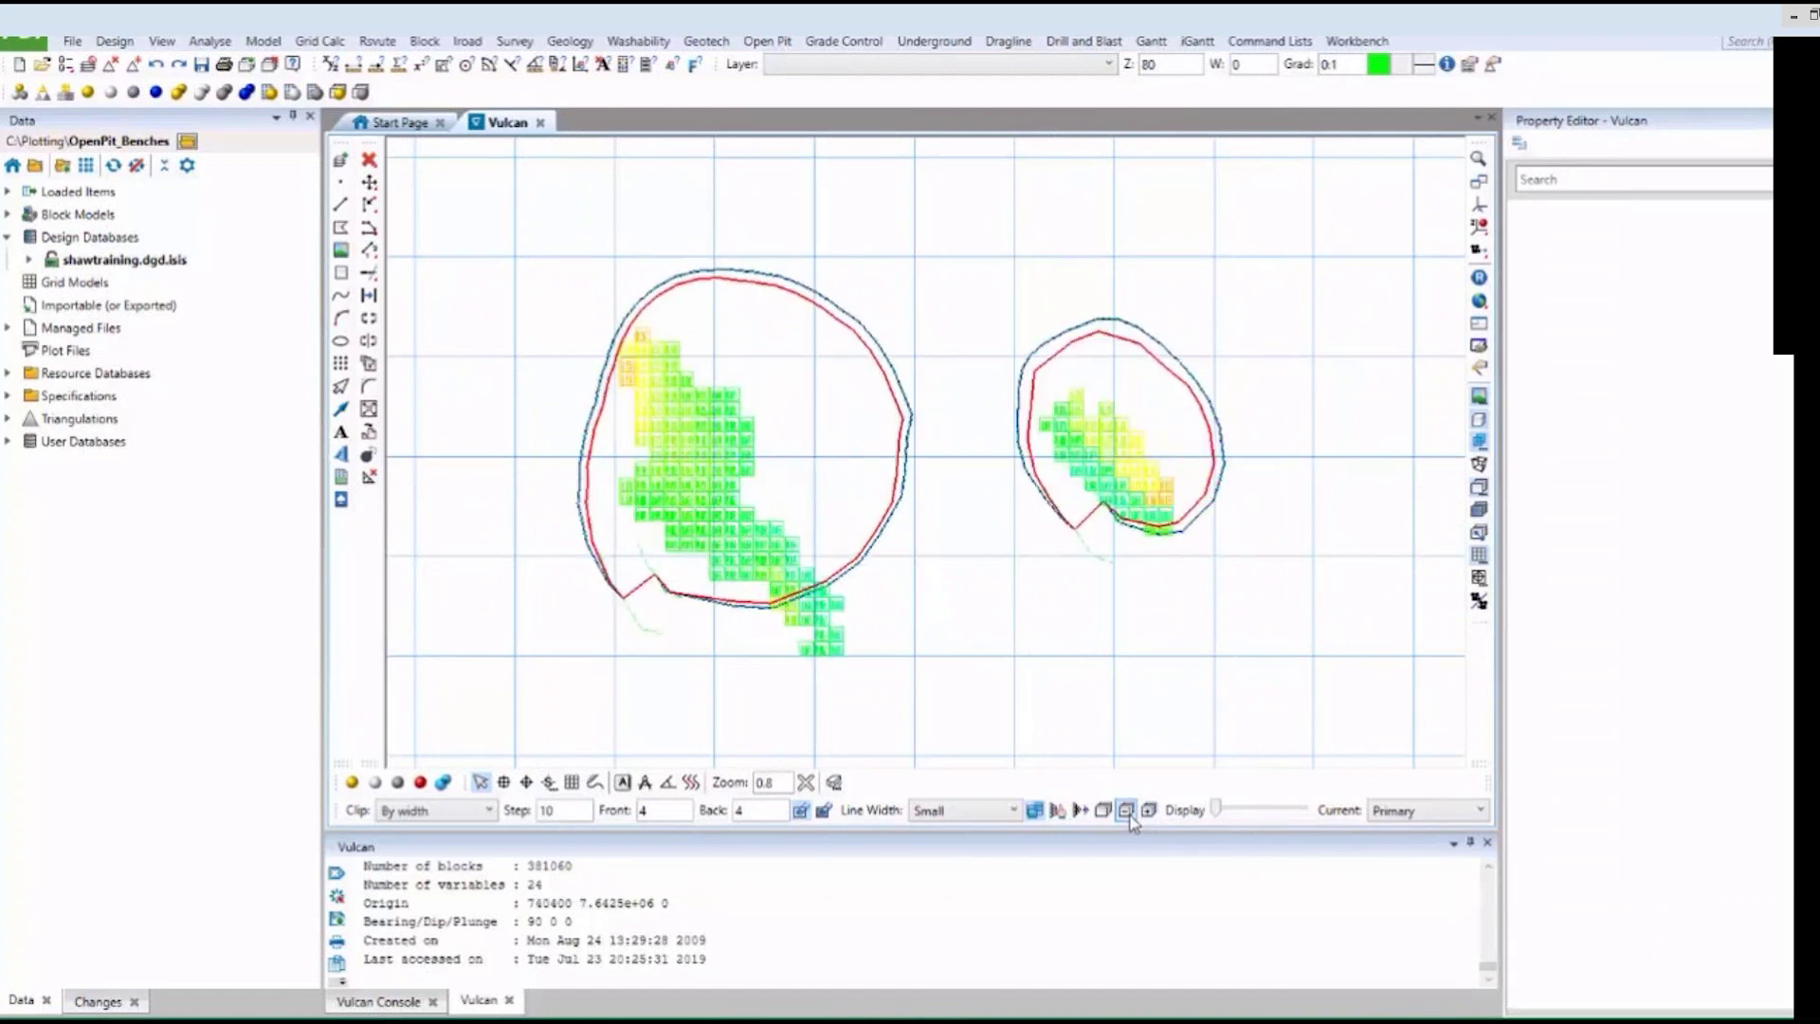
pyautogui.click(1126, 810)
pyautogui.click(1126, 811)
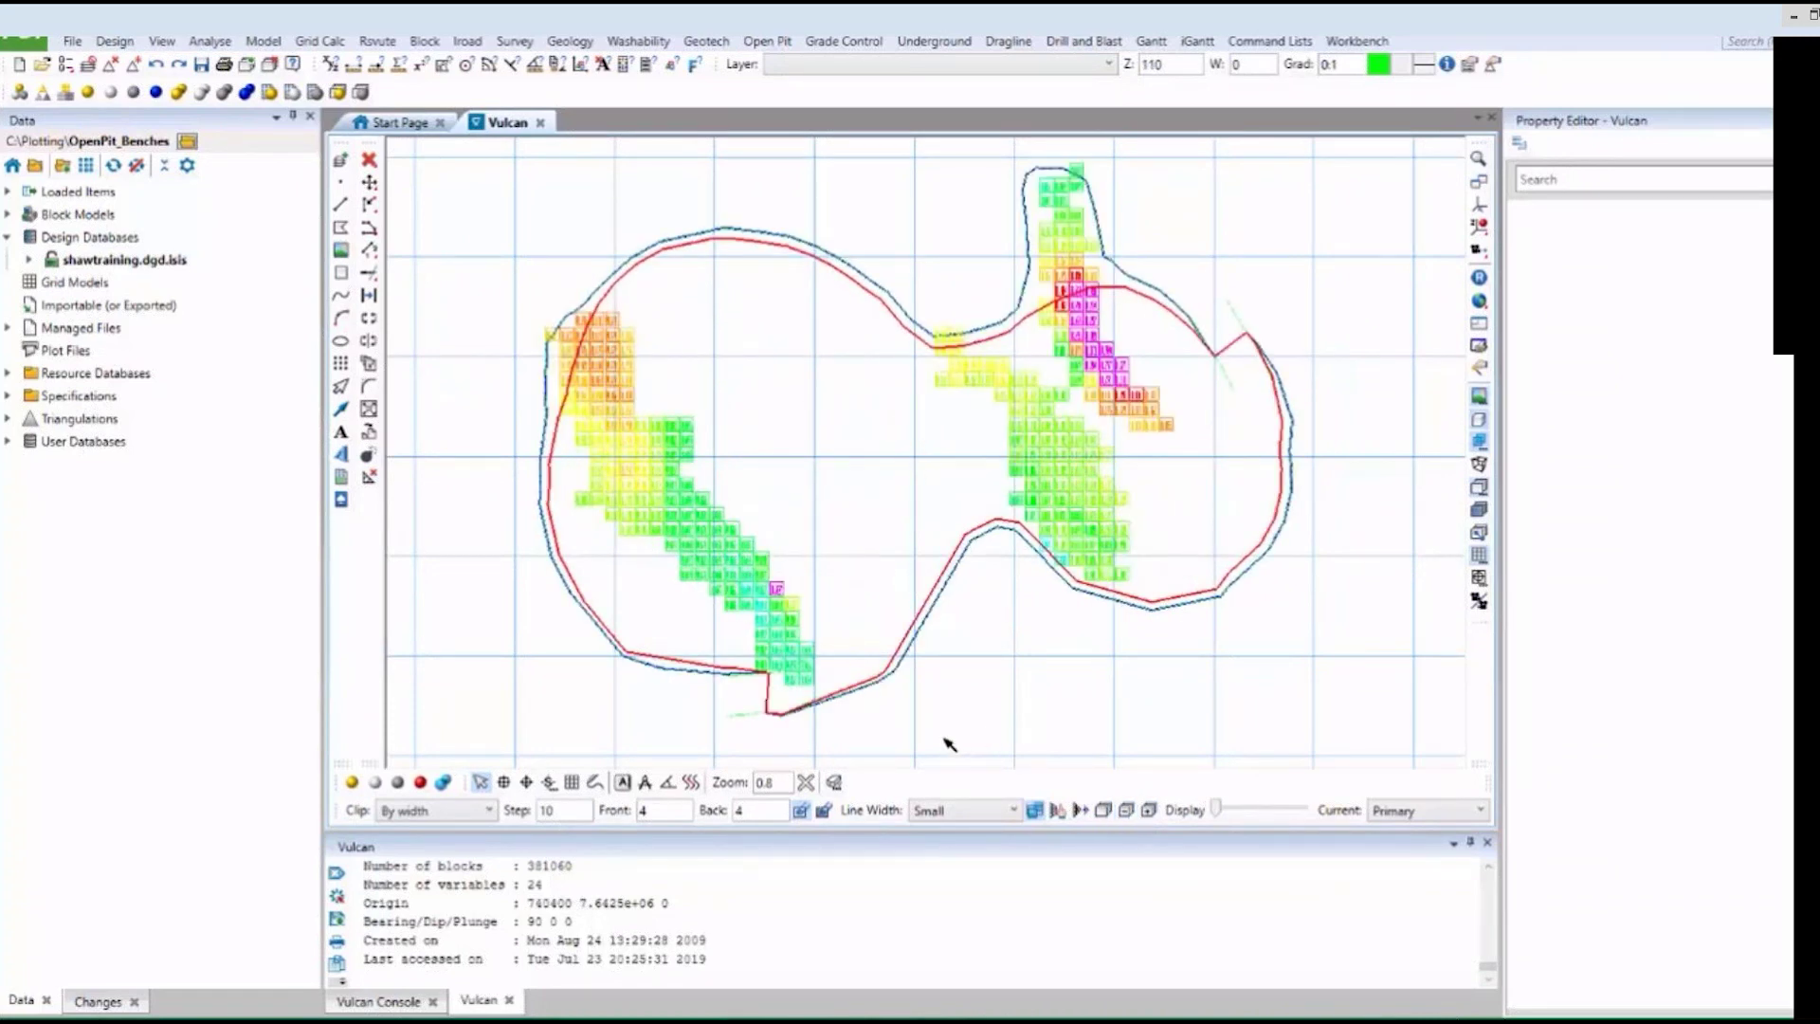
# Start the Plot All wizard with plot filename Bench and specification file bench_plots.
pyautogui.scroll(-1, 948, 744)
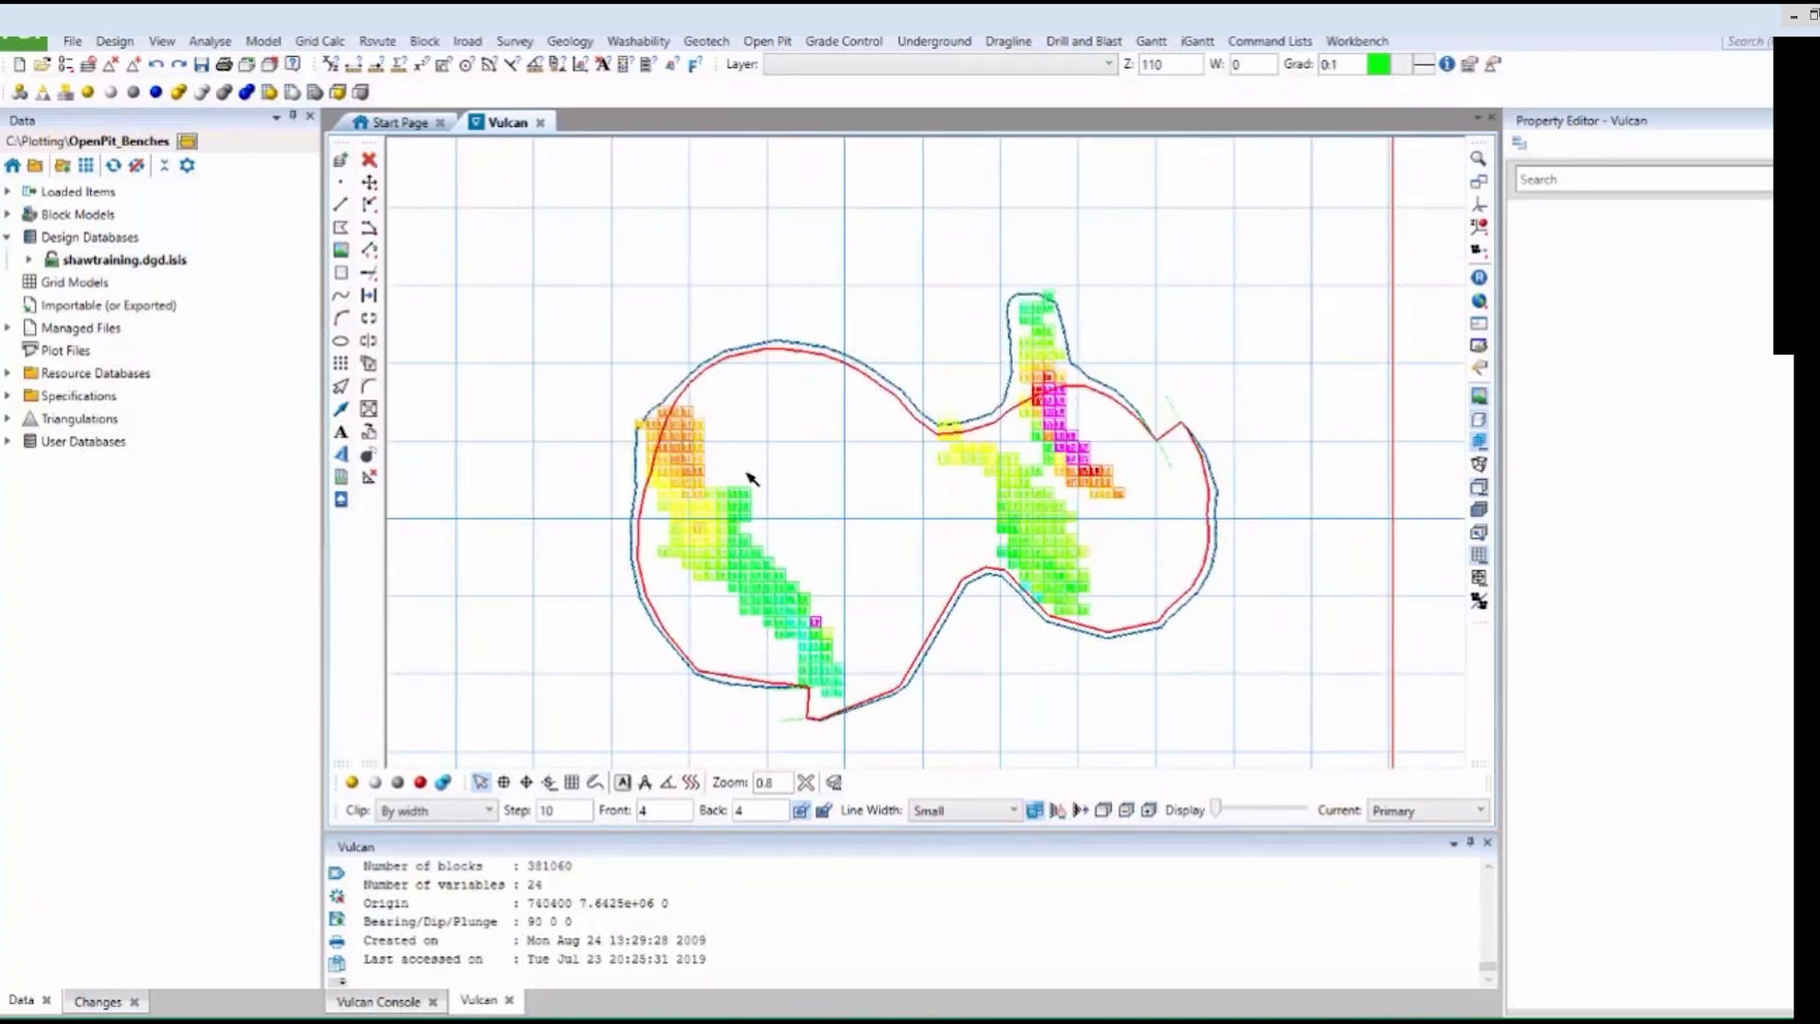
pyautogui.click(83, 45)
pyautogui.moveTo(282, 491)
pyautogui.click(485, 482)
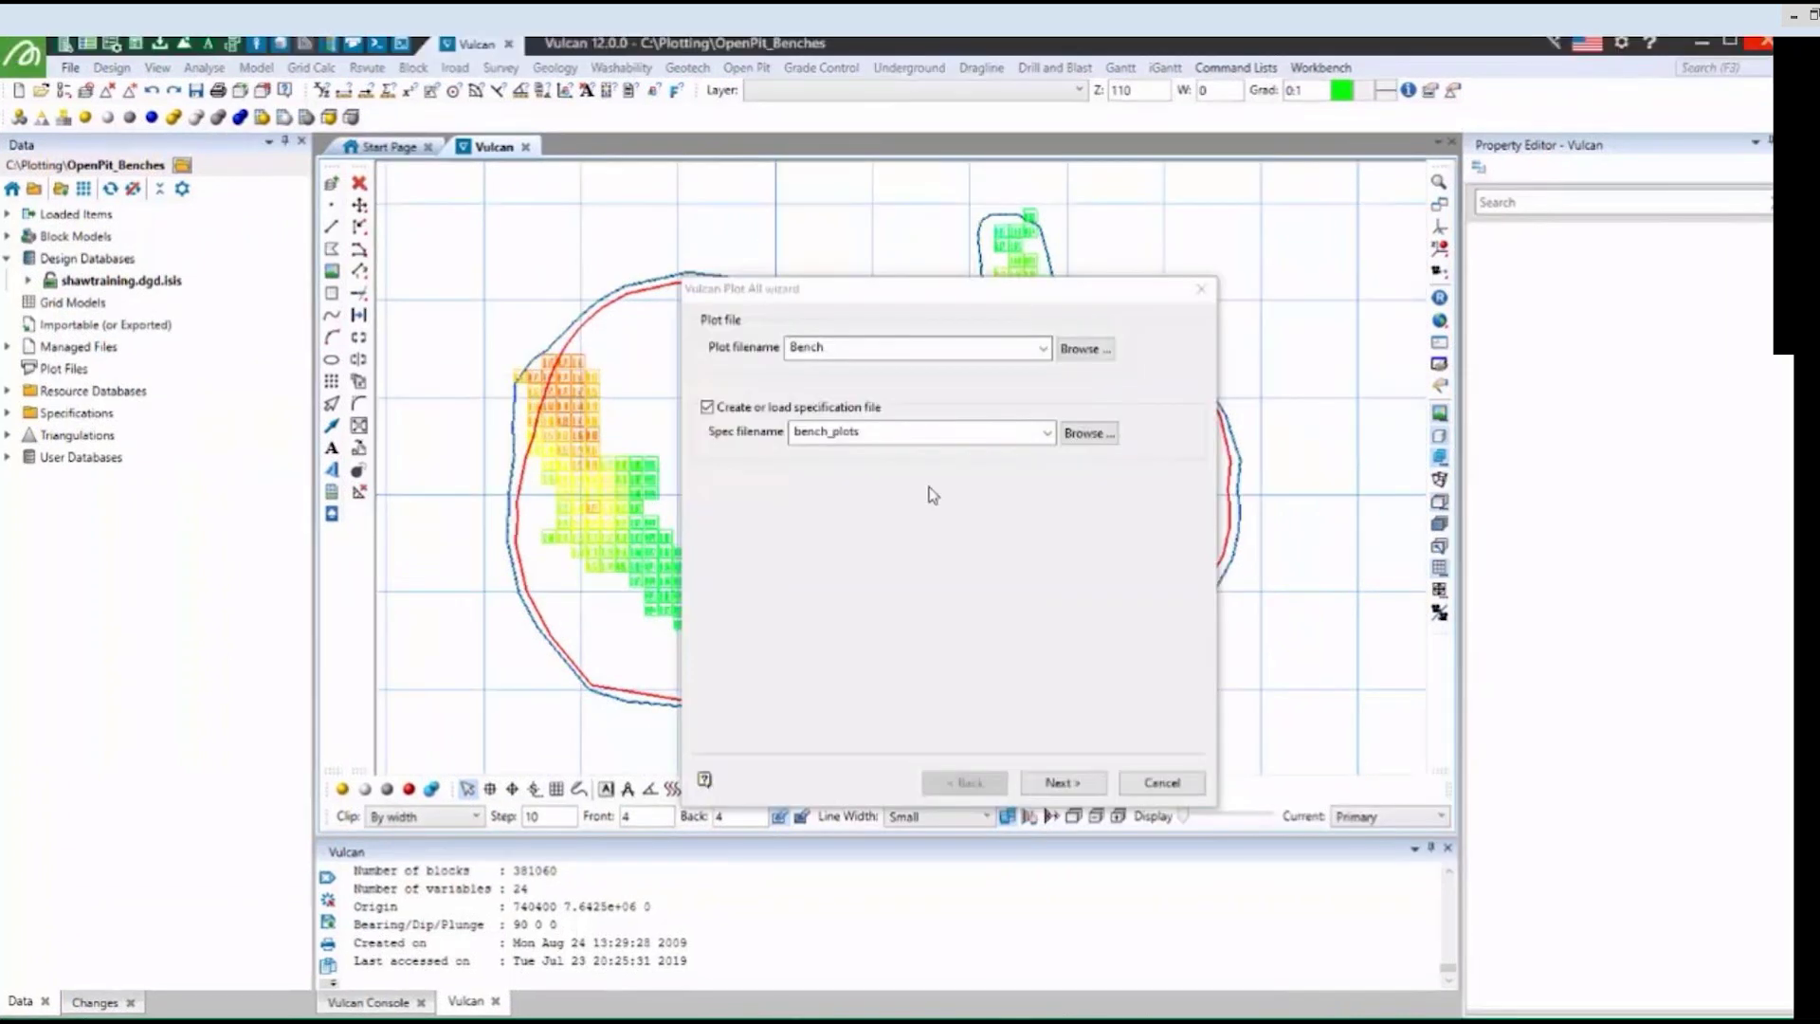
pyautogui.click(863, 348)
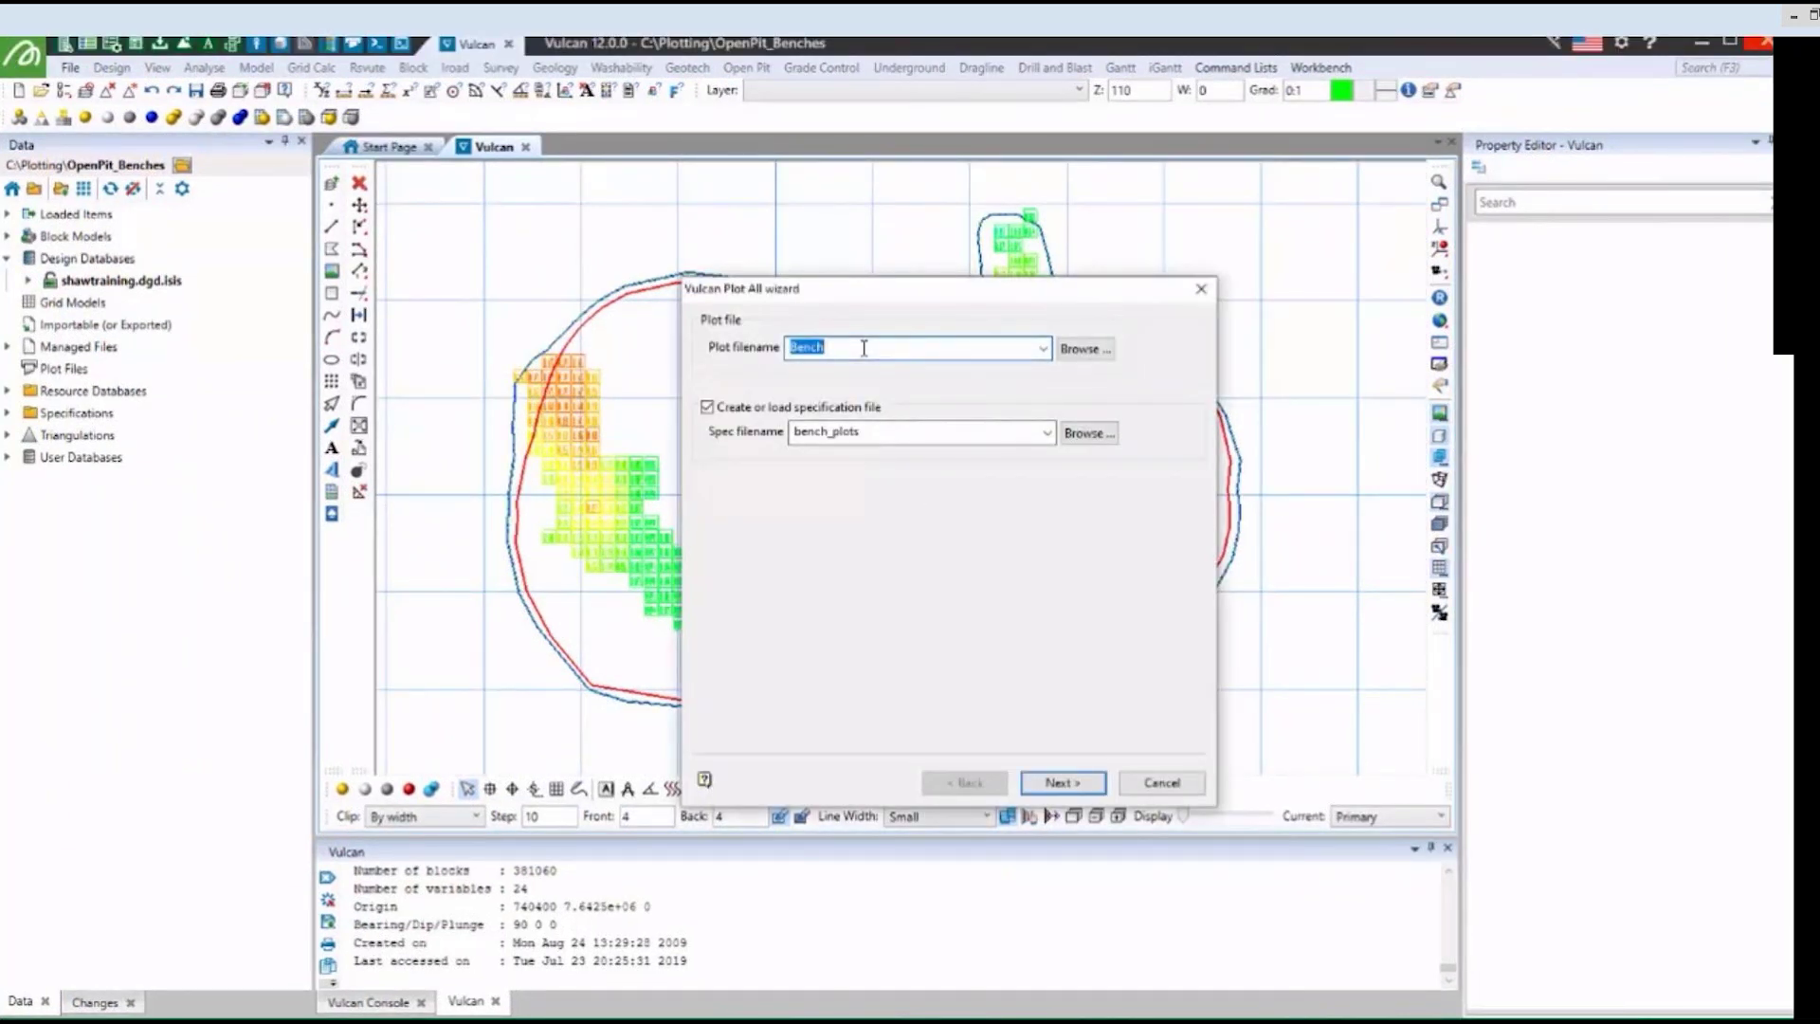
pyautogui.click(872, 433)
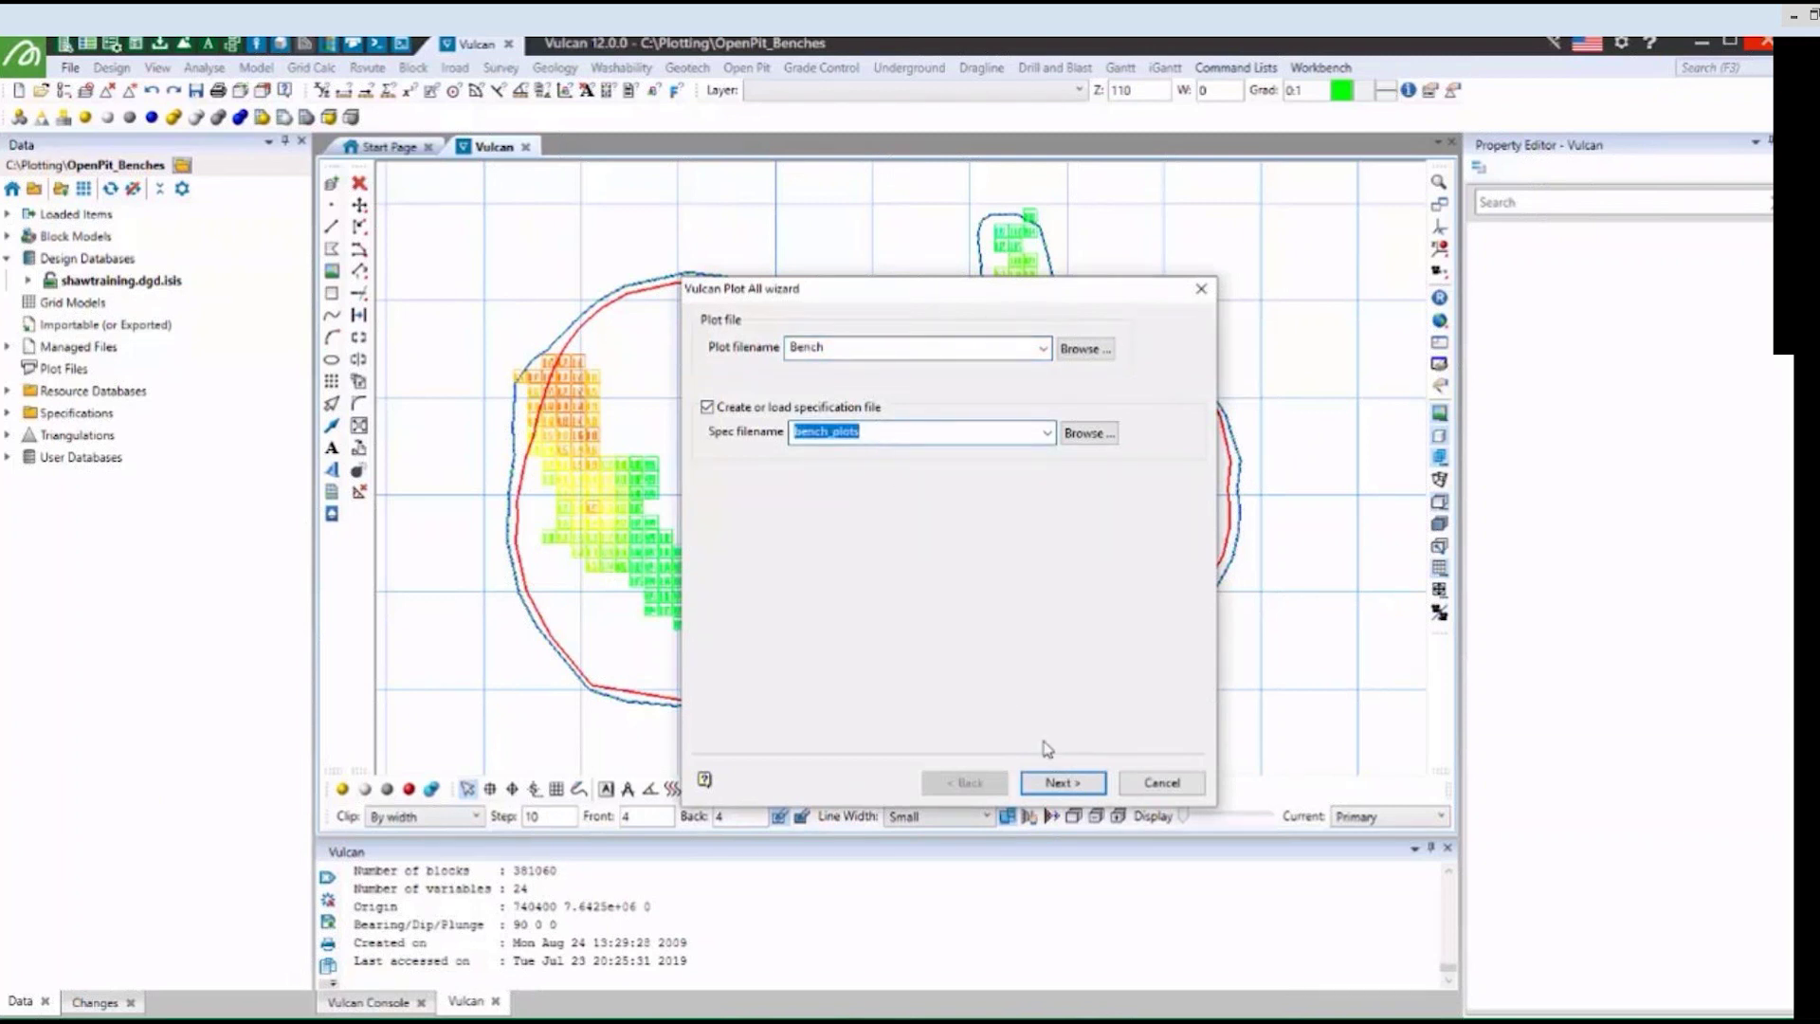
pyautogui.click(1061, 781)
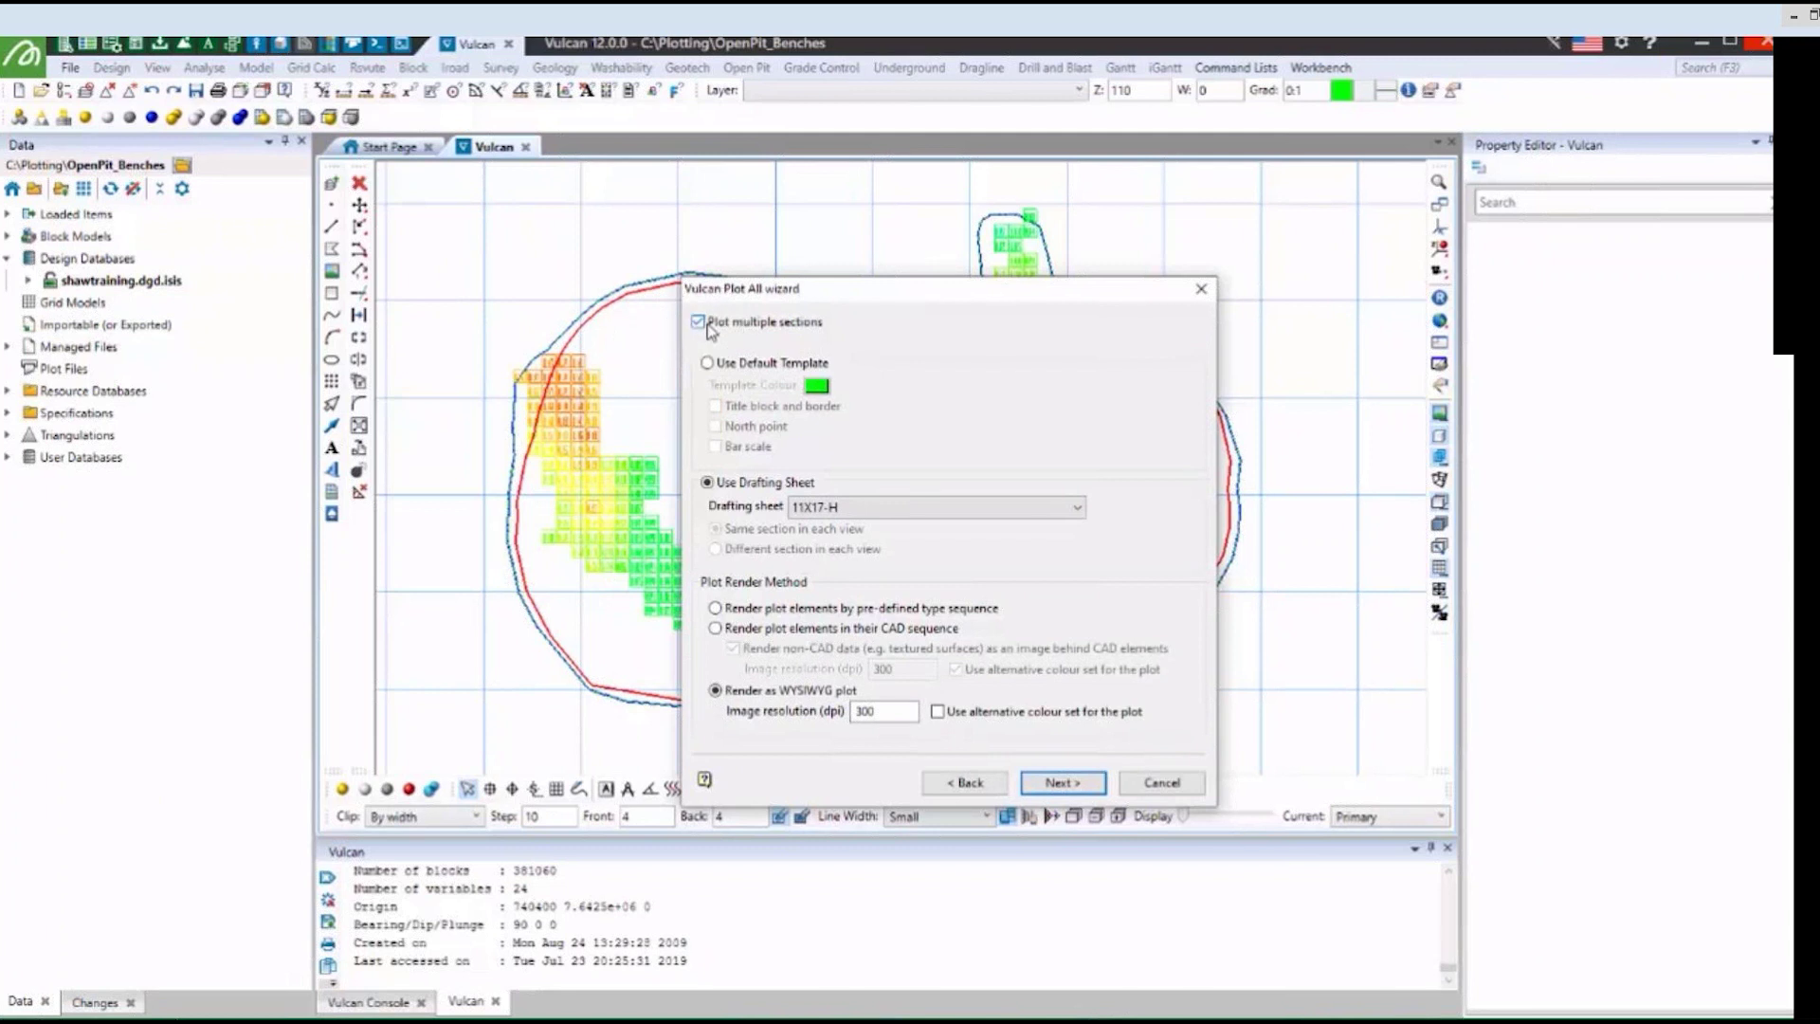
# Plot multiple sections on the 11X17-H drafting sheet, rendered as a WYSIWYG plot at 300 dpi.
pyautogui.click(840, 504)
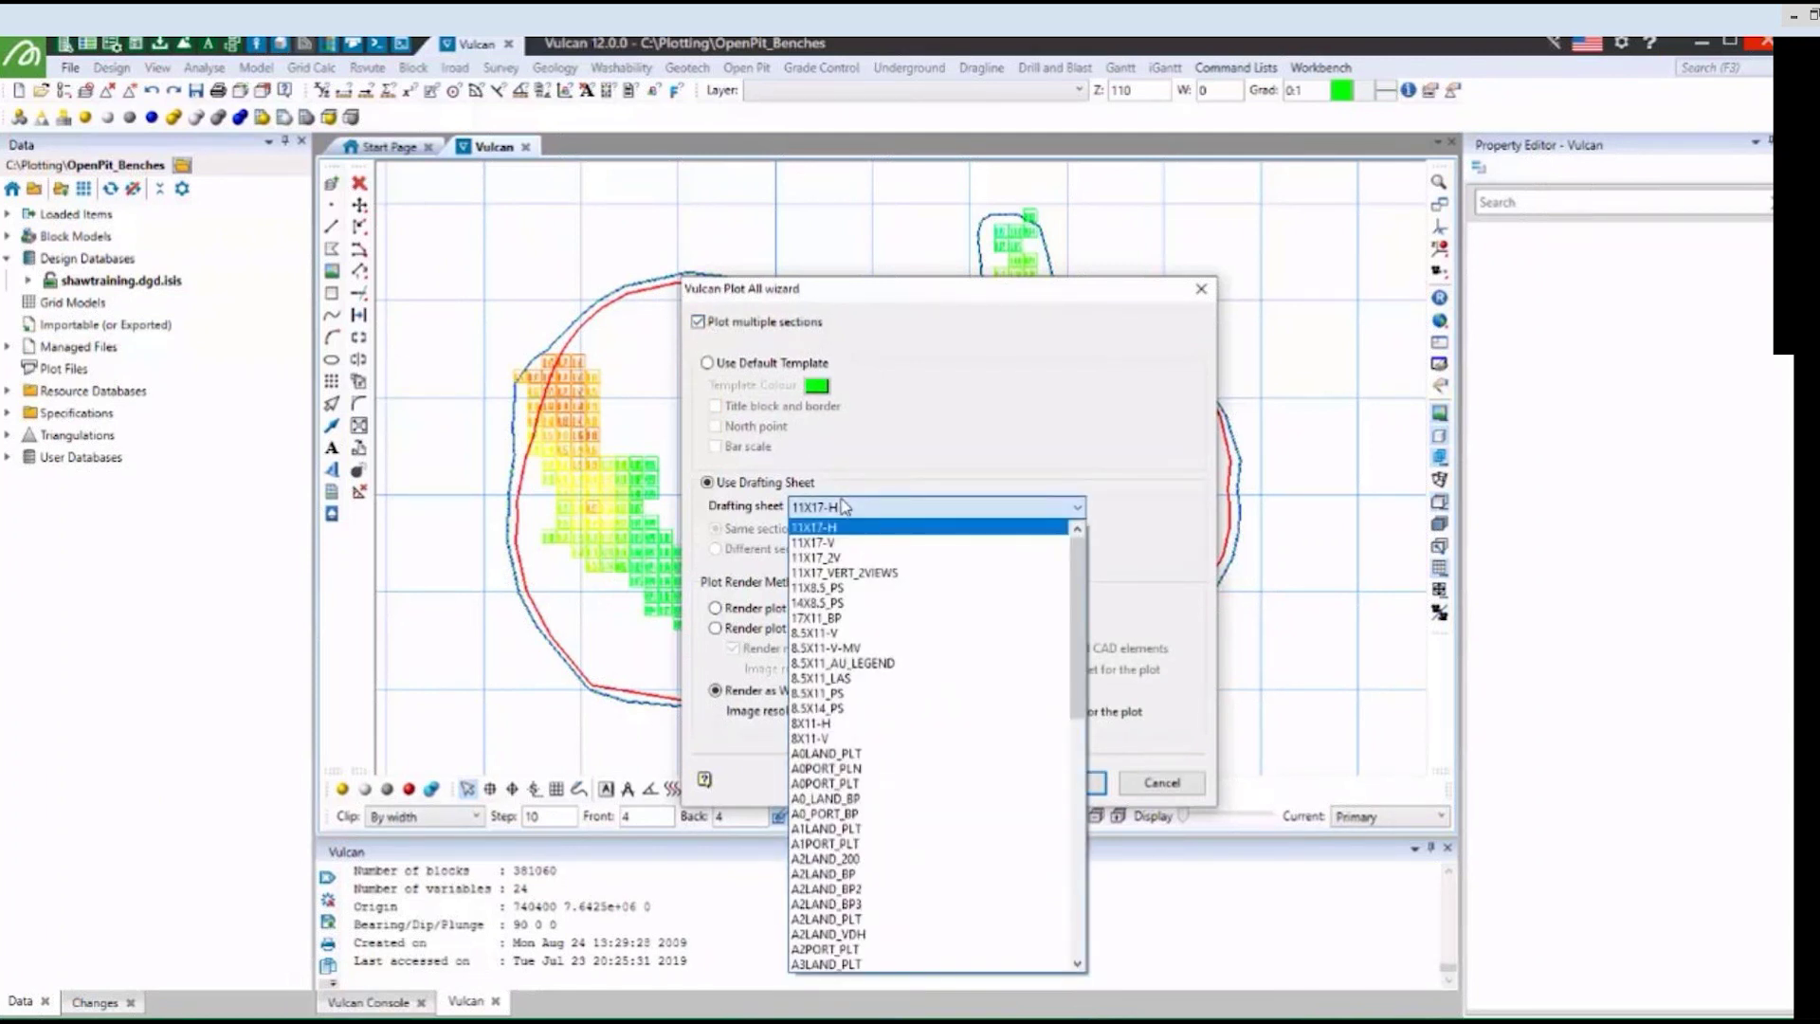
pyautogui.click(843, 506)
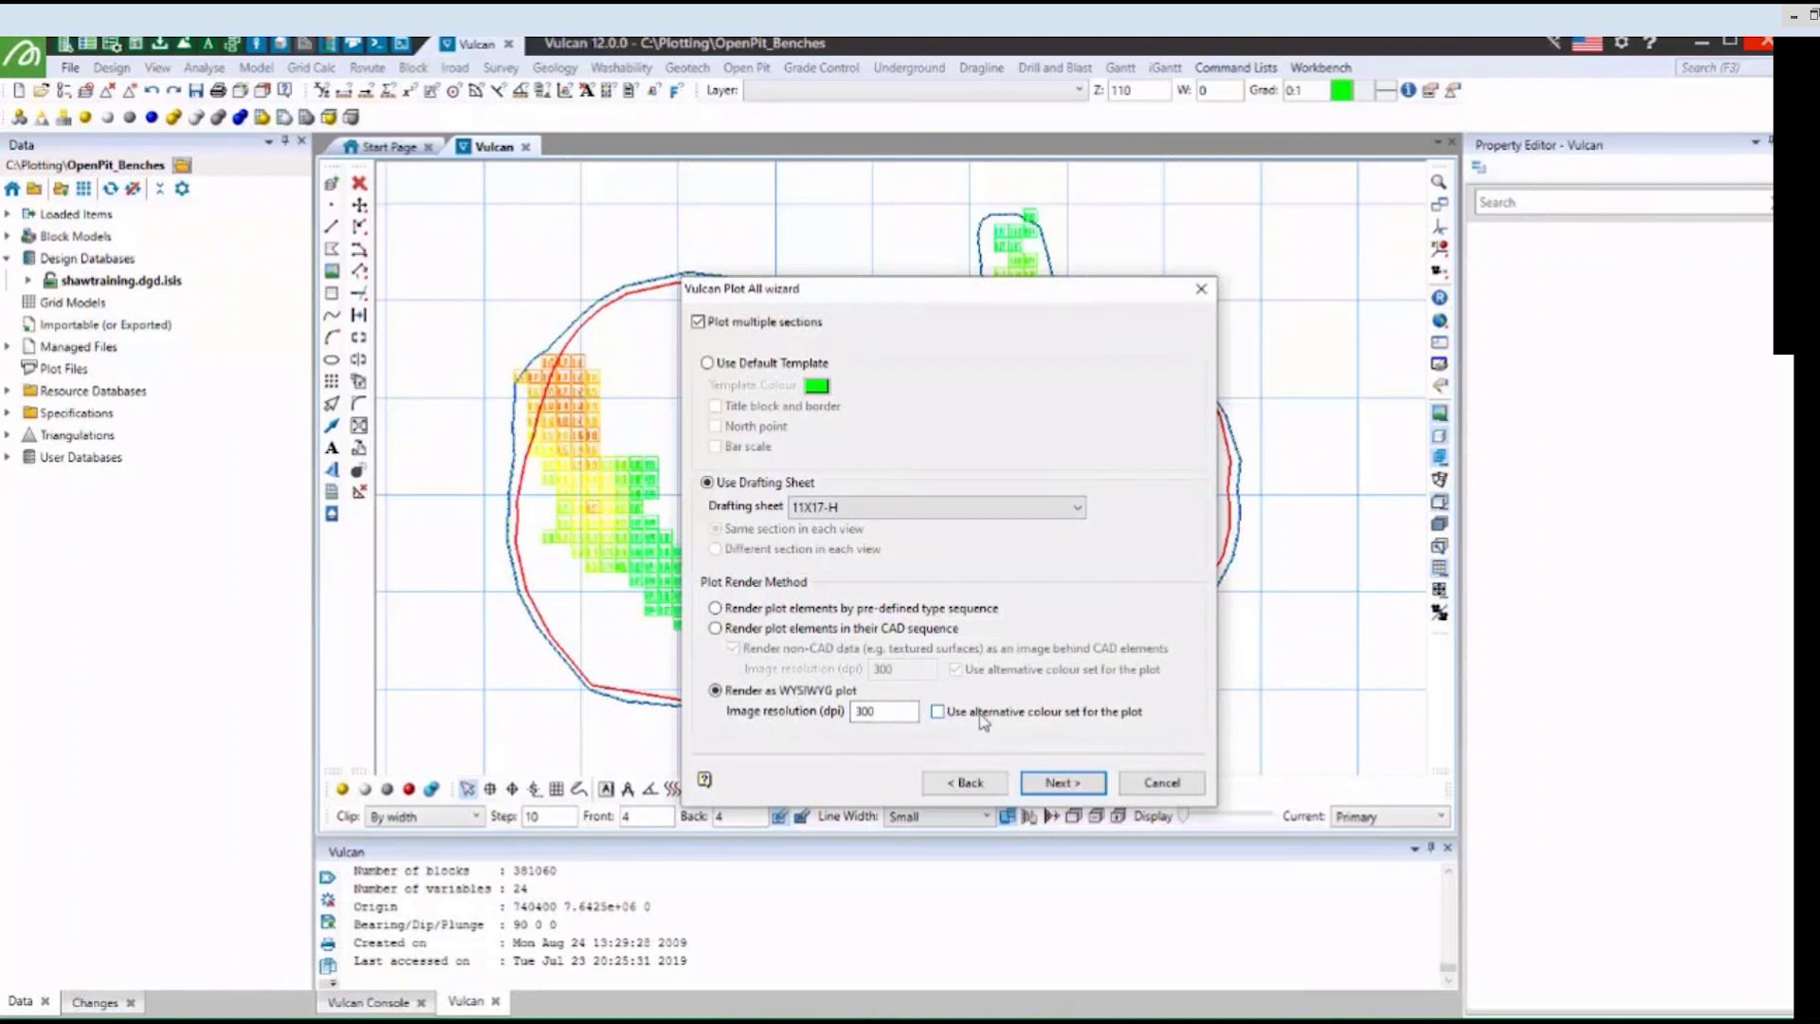
pyautogui.click(1086, 782)
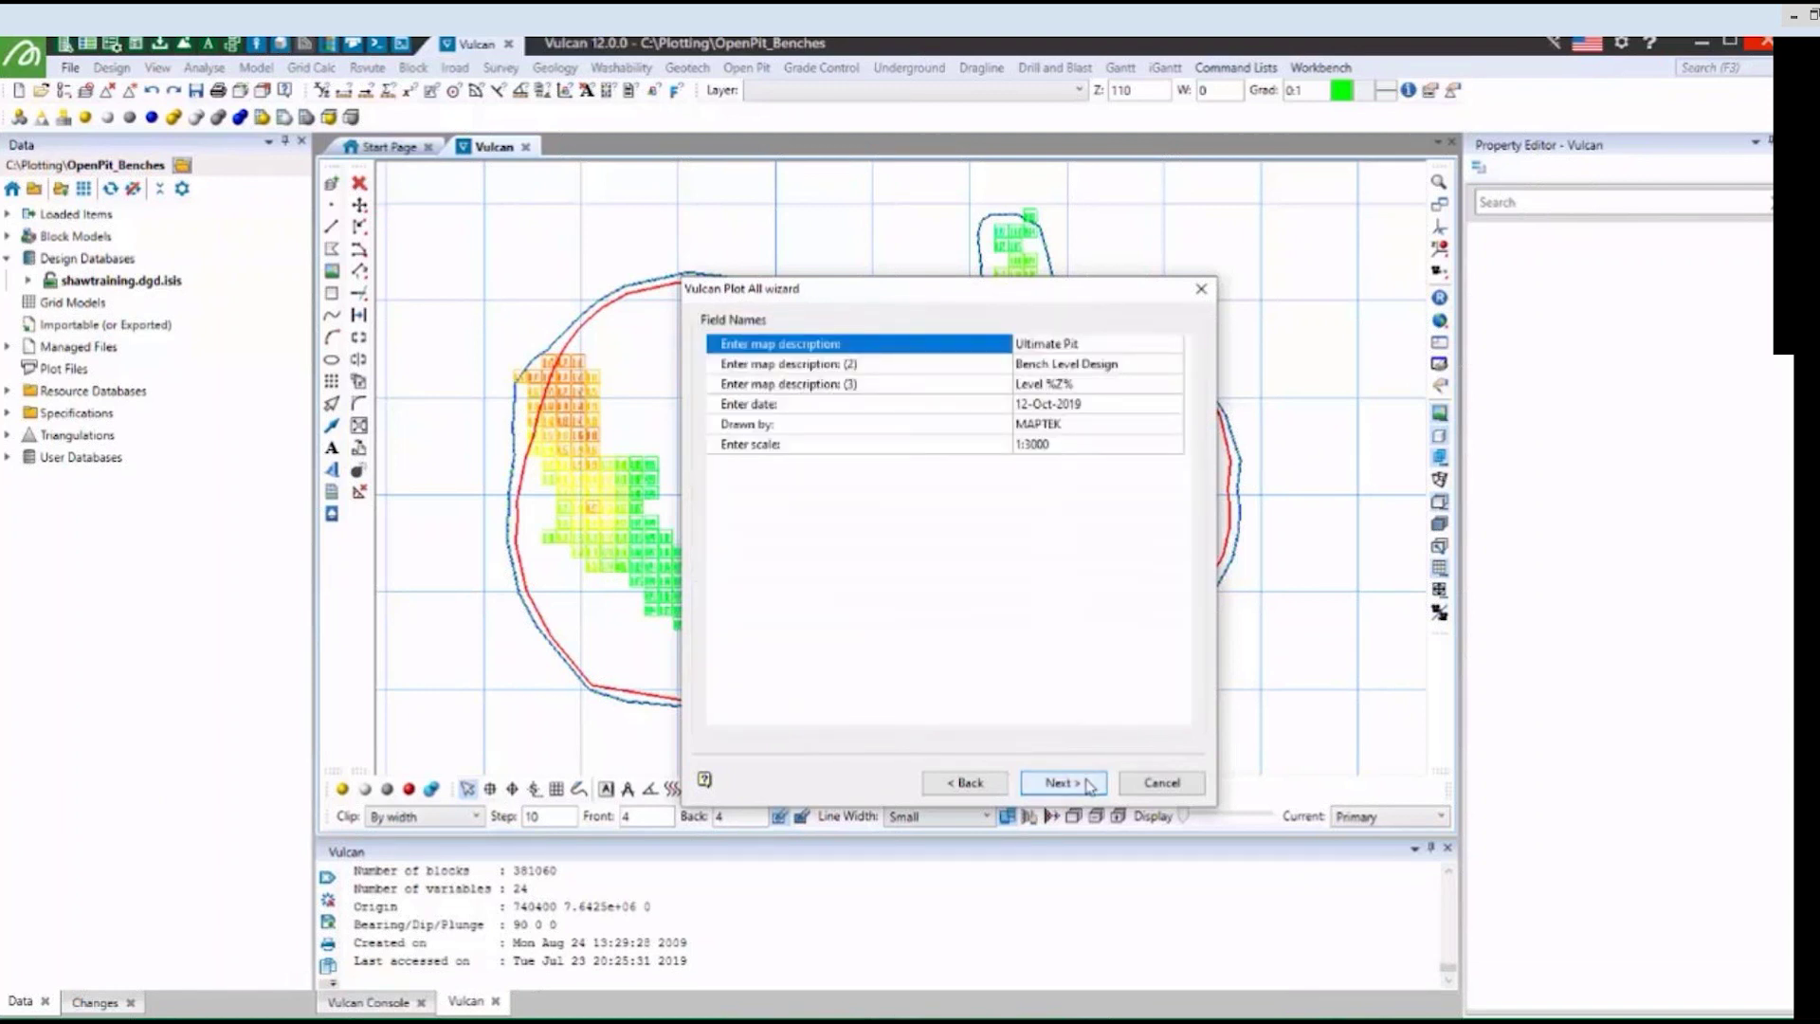
# Keep the map descriptions "Ultimate Pit" and "Bench Level Design", and set the third description to "Bench %Z%".
pyautogui.click(1077, 349)
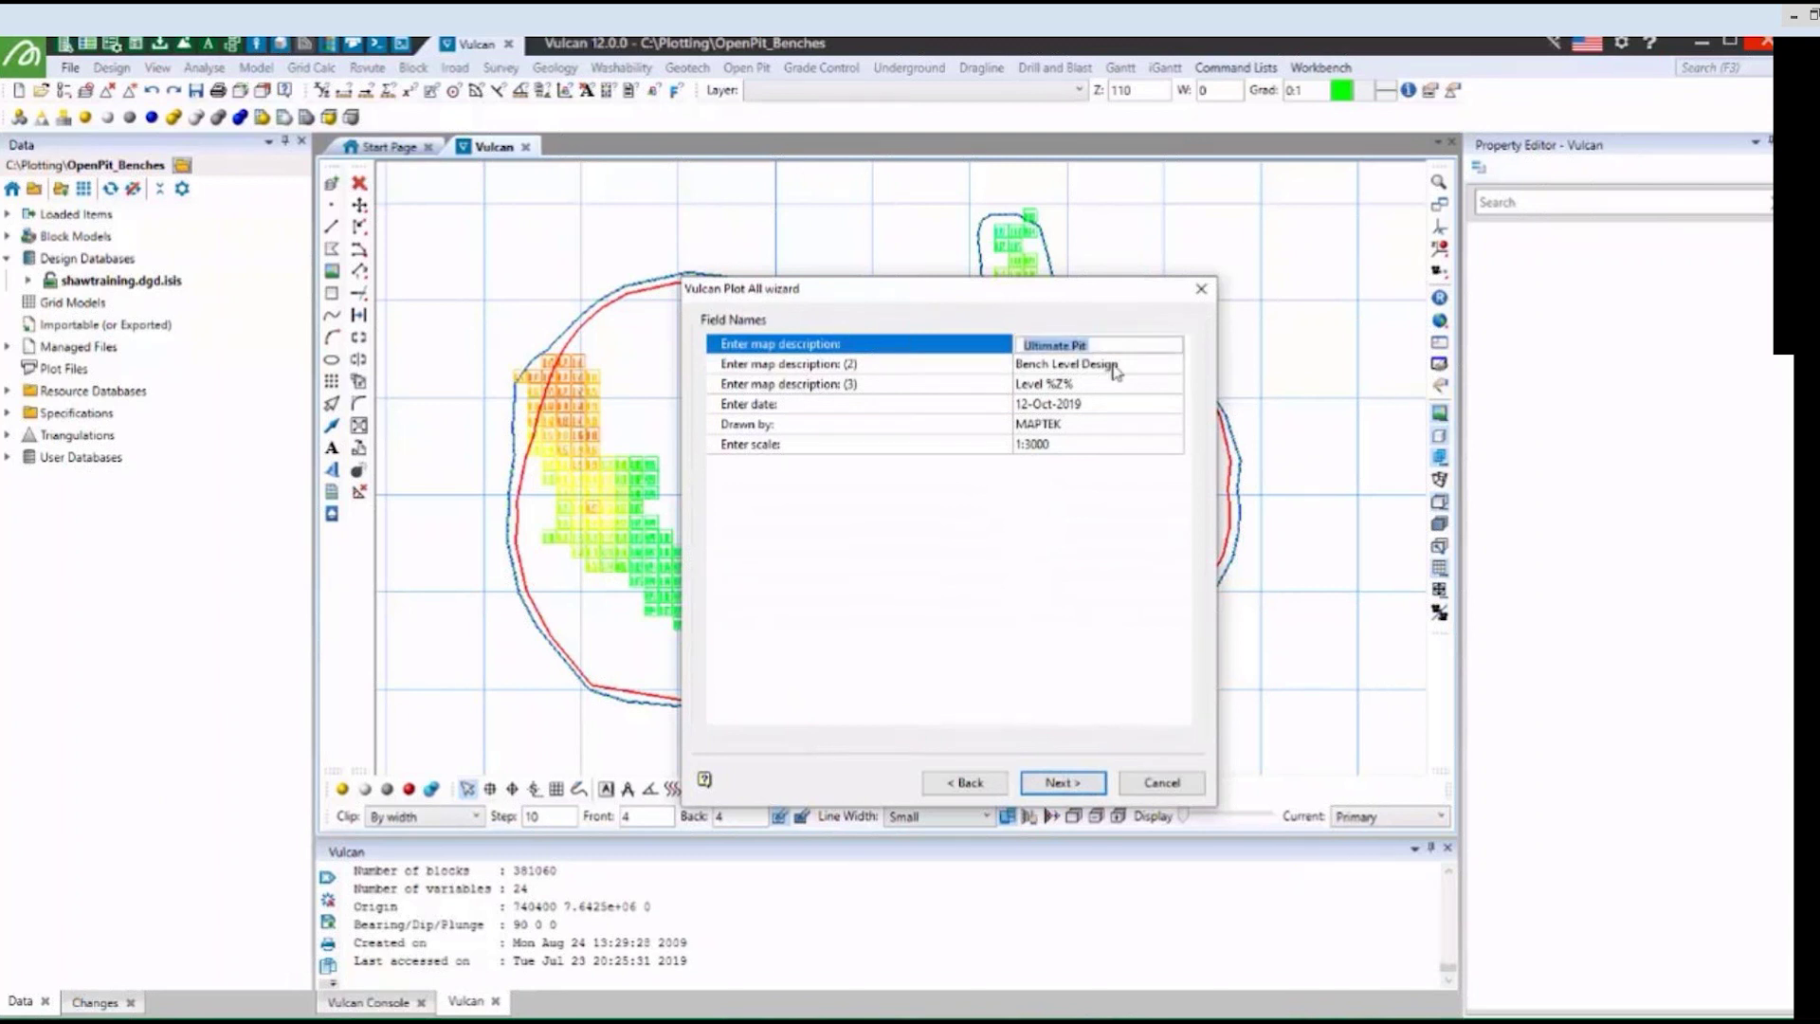
pyautogui.click(1128, 369)
pyautogui.click(1043, 389)
pyautogui.click(1039, 389)
pyautogui.click(1040, 389)
pyautogui.moveTo(1087, 386); pyautogui.dragTo(968, 420)
pyautogui.write('Bench')
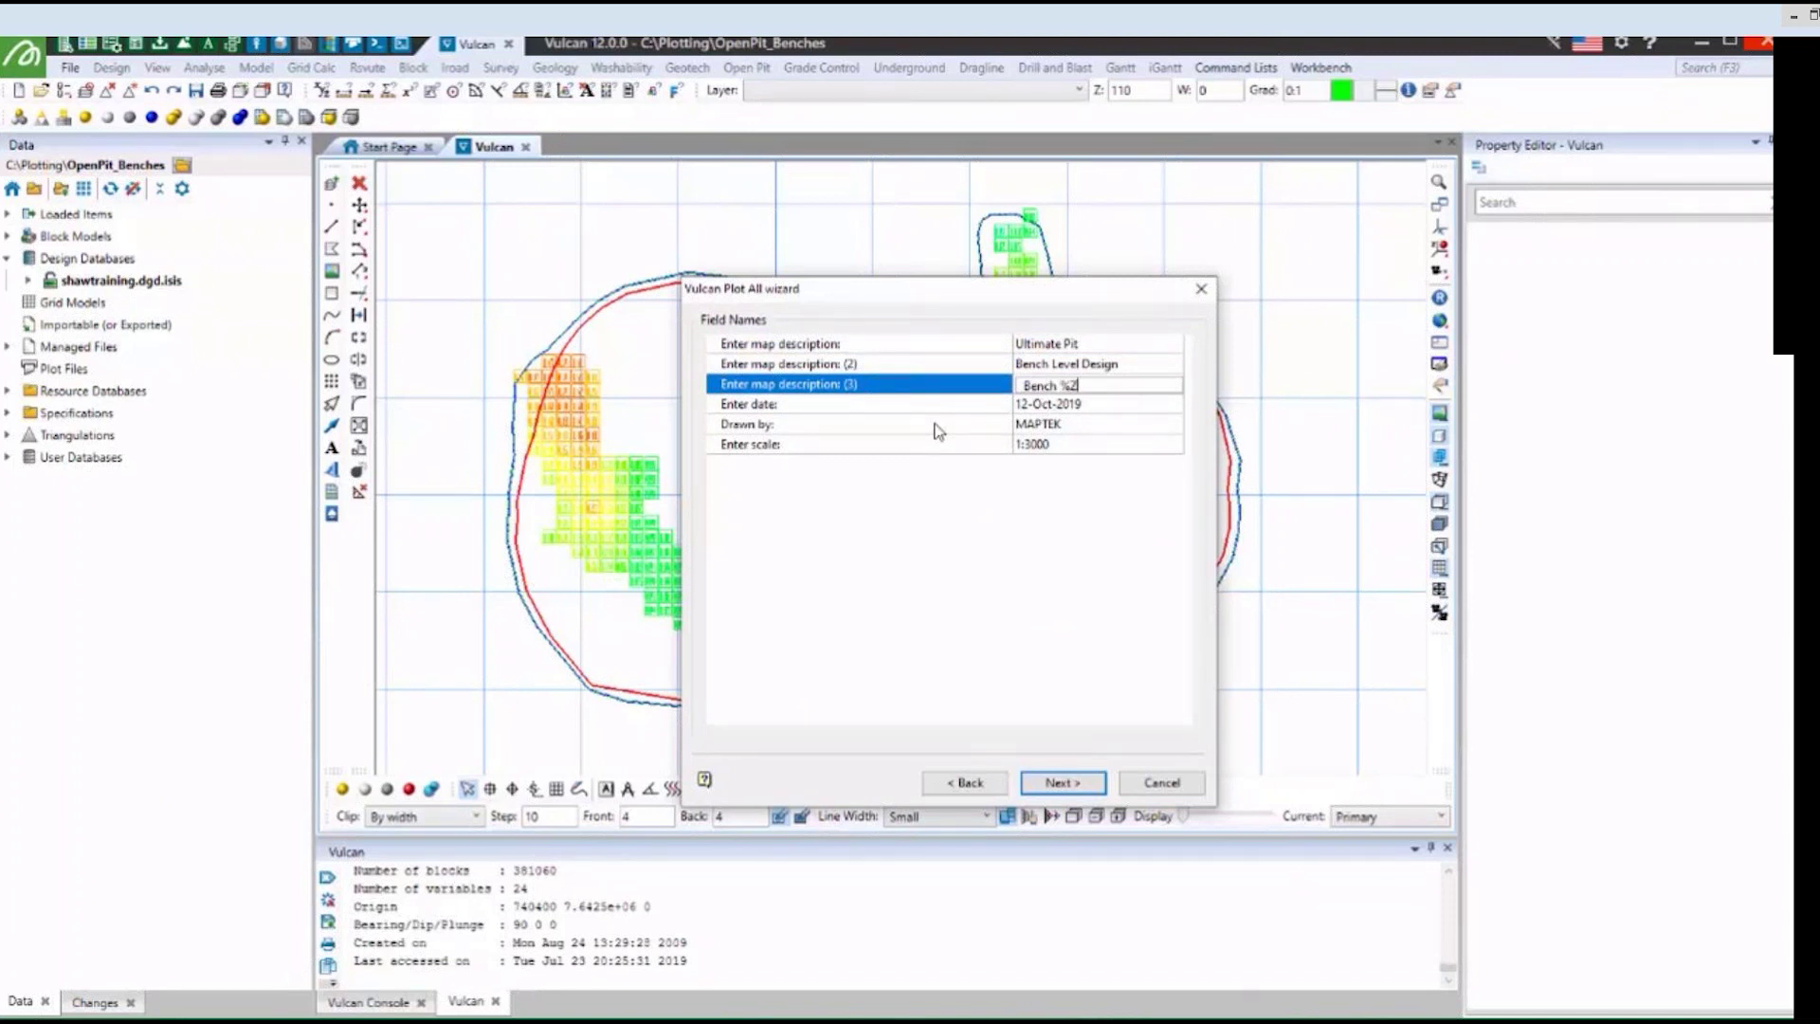
# Keep the date and drawn-by fields, and set the scale field to %SCALE%.
pyautogui.click(1138, 408)
pyautogui.click(1137, 427)
pyautogui.click(1132, 445)
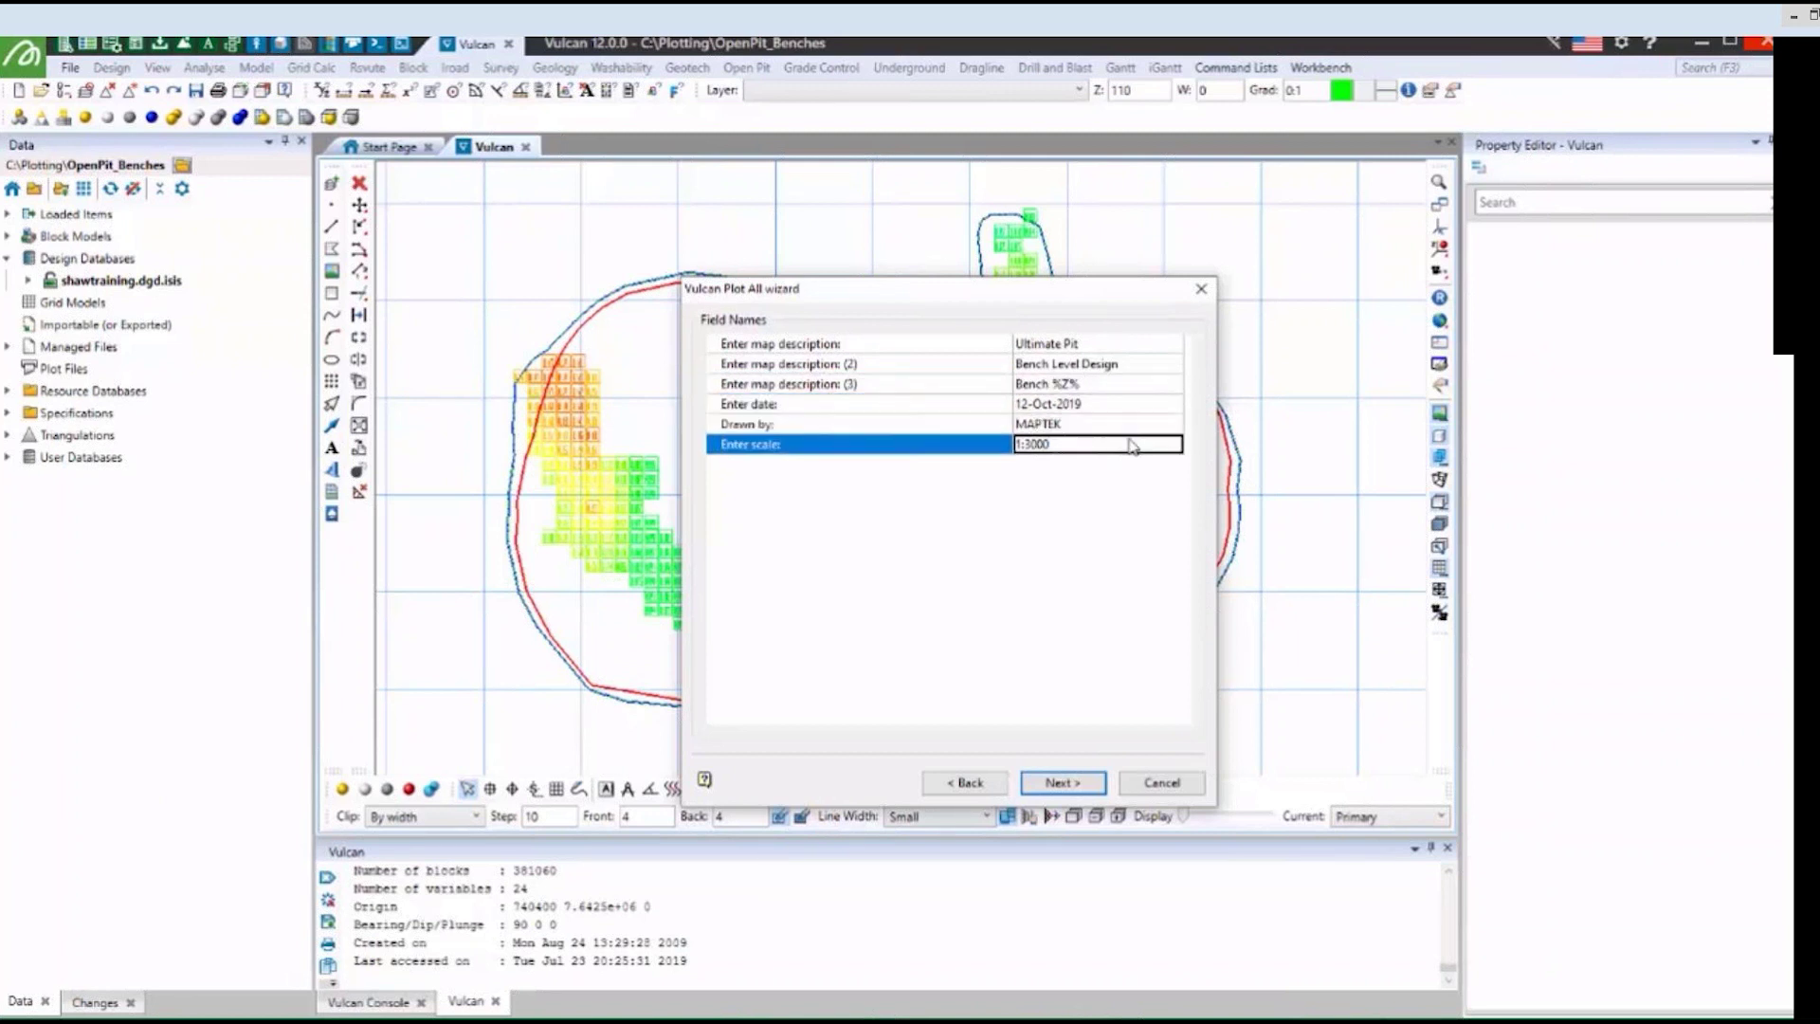
pyautogui.click(1127, 443)
pyautogui.write('%SCALE%')
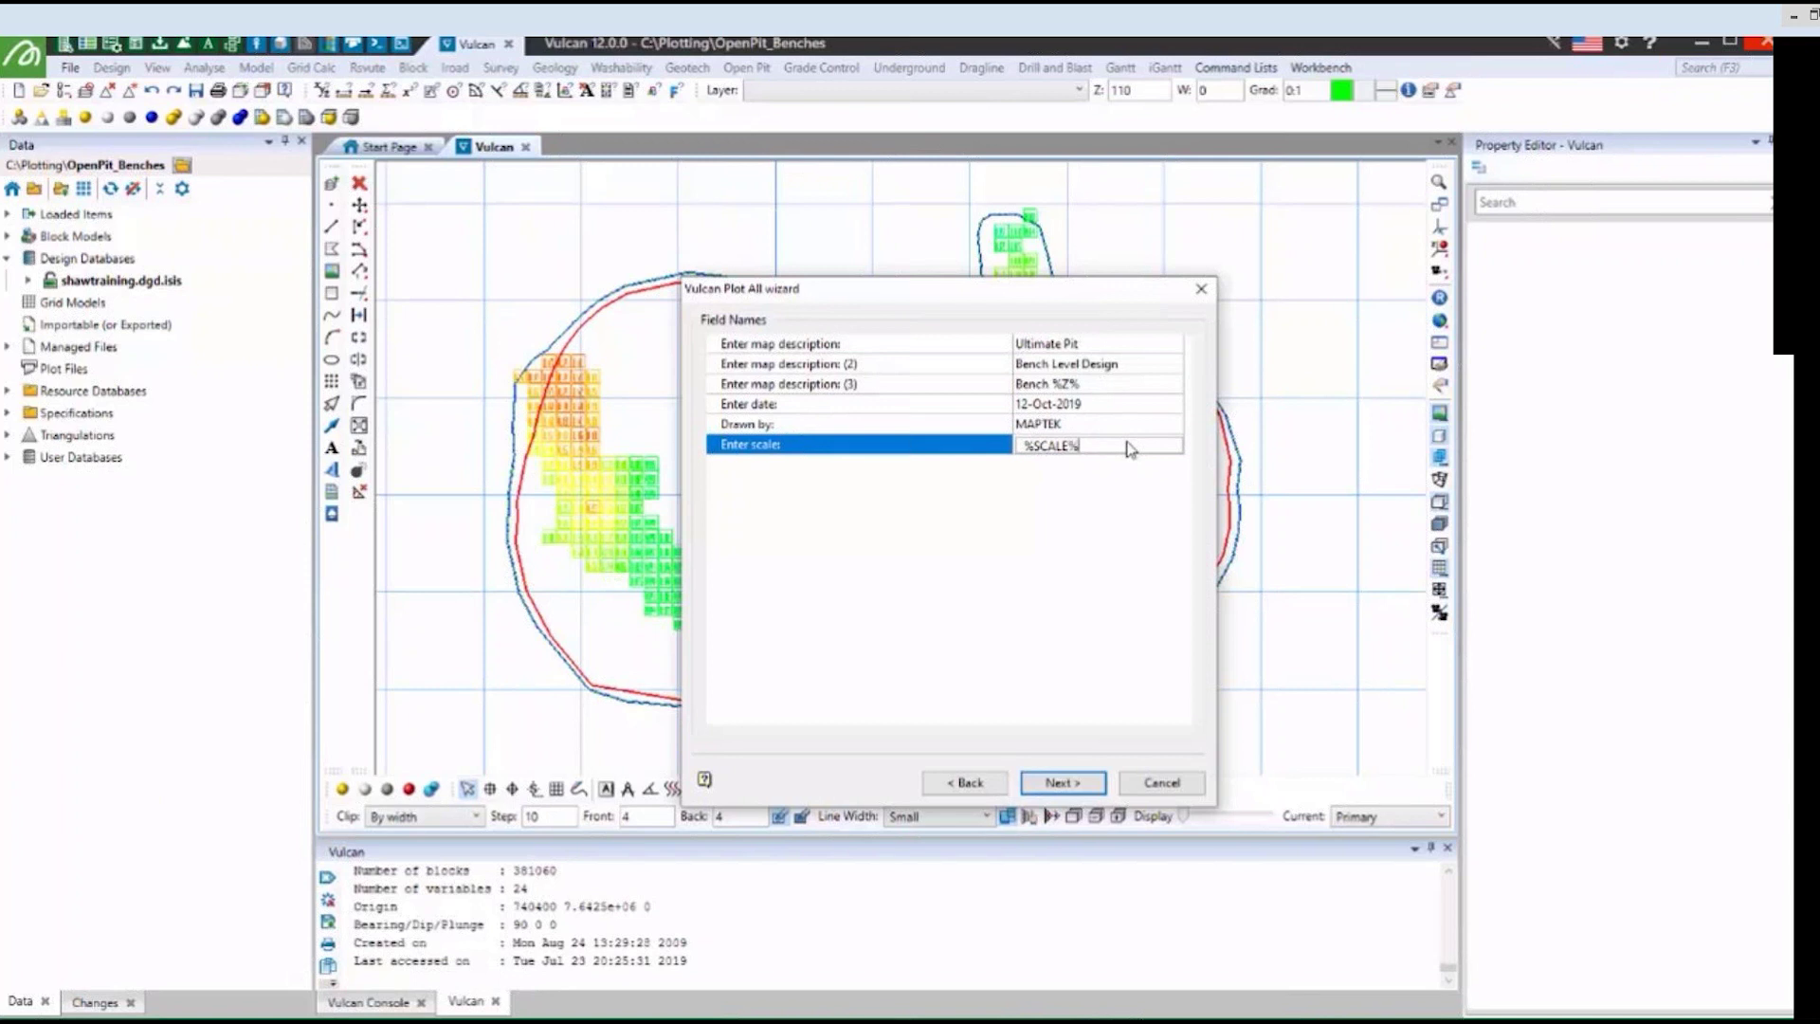
pyautogui.click(1089, 786)
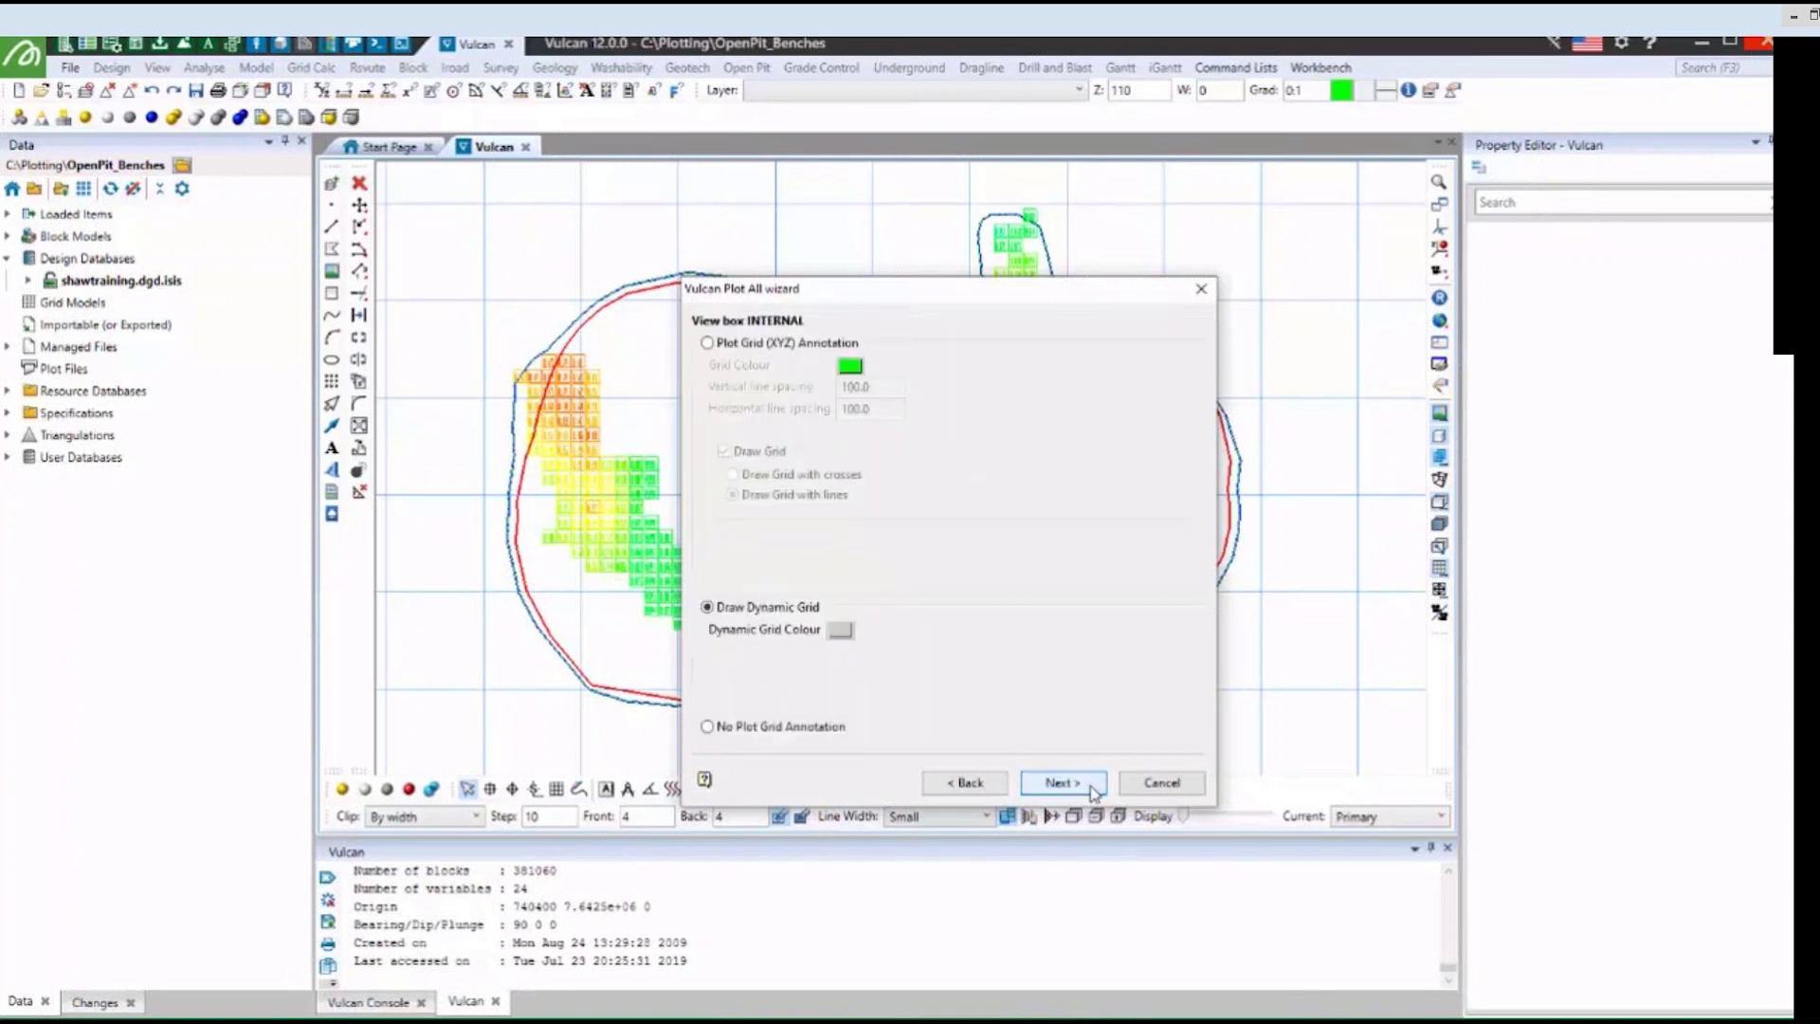
# Draw a dynamic grid on the plot in light grey, colour 30.
pyautogui.click(843, 632)
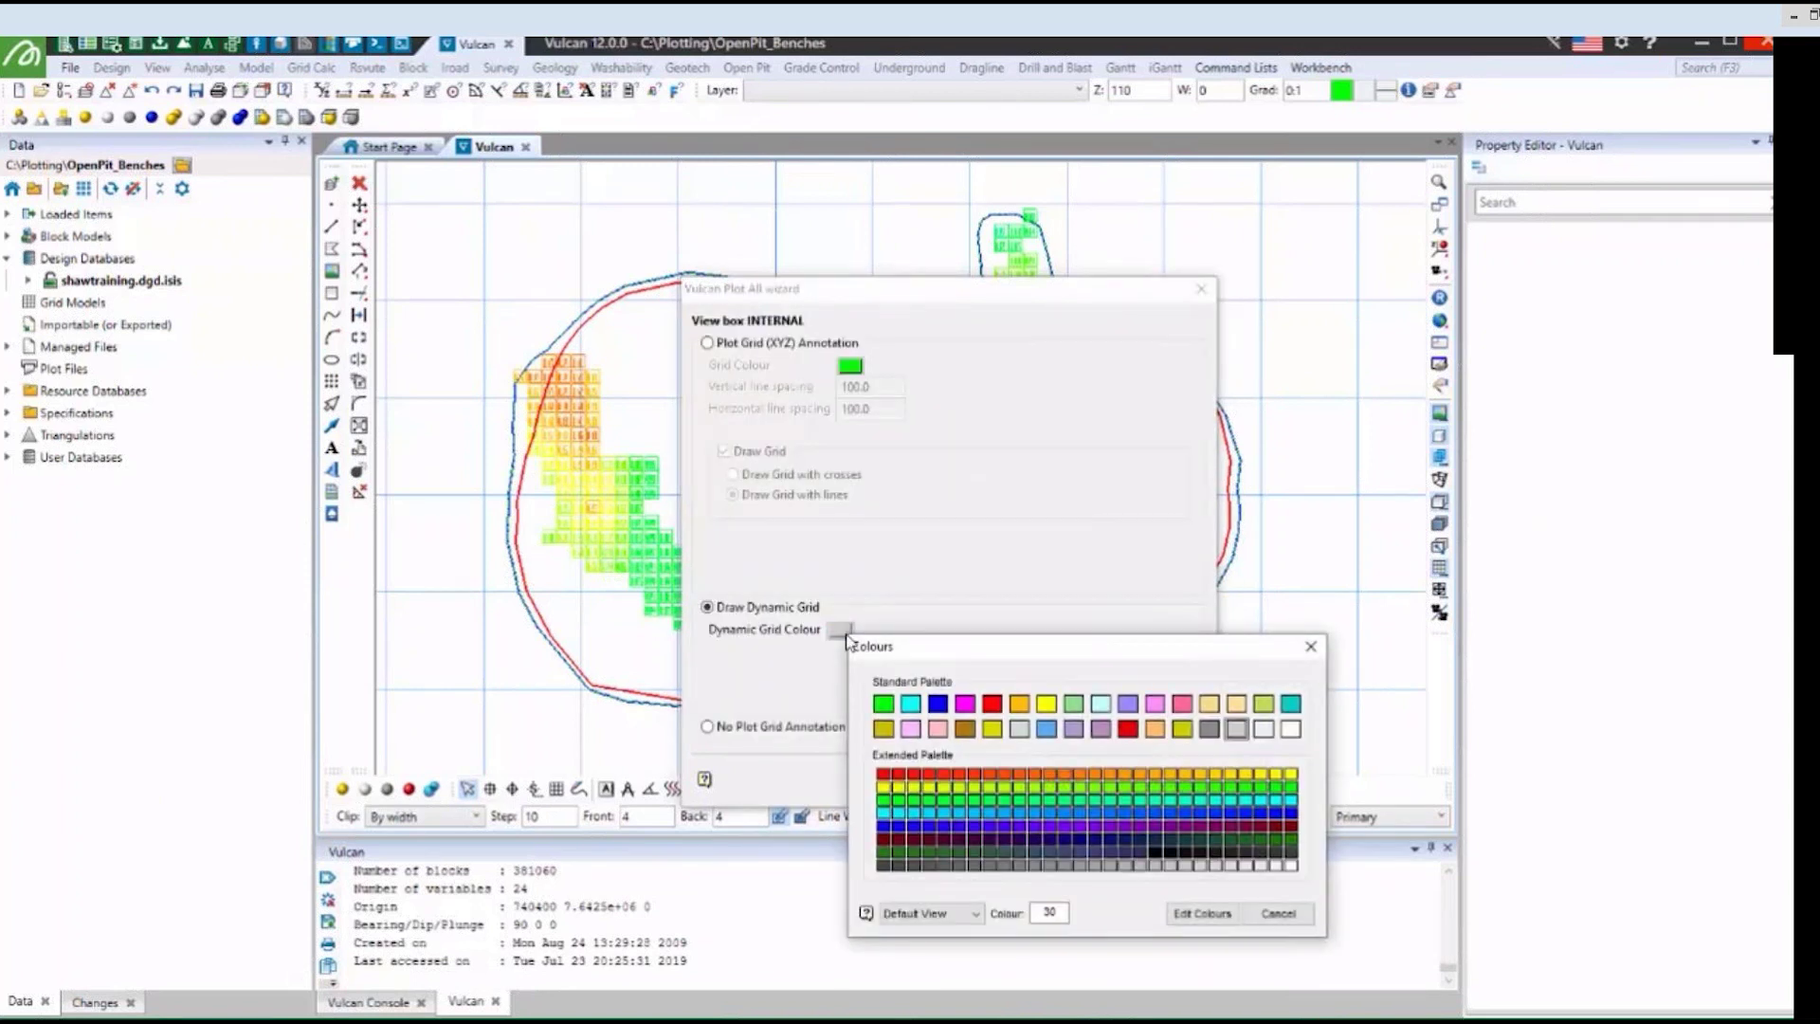
pyautogui.click(1240, 729)
pyautogui.click(1102, 787)
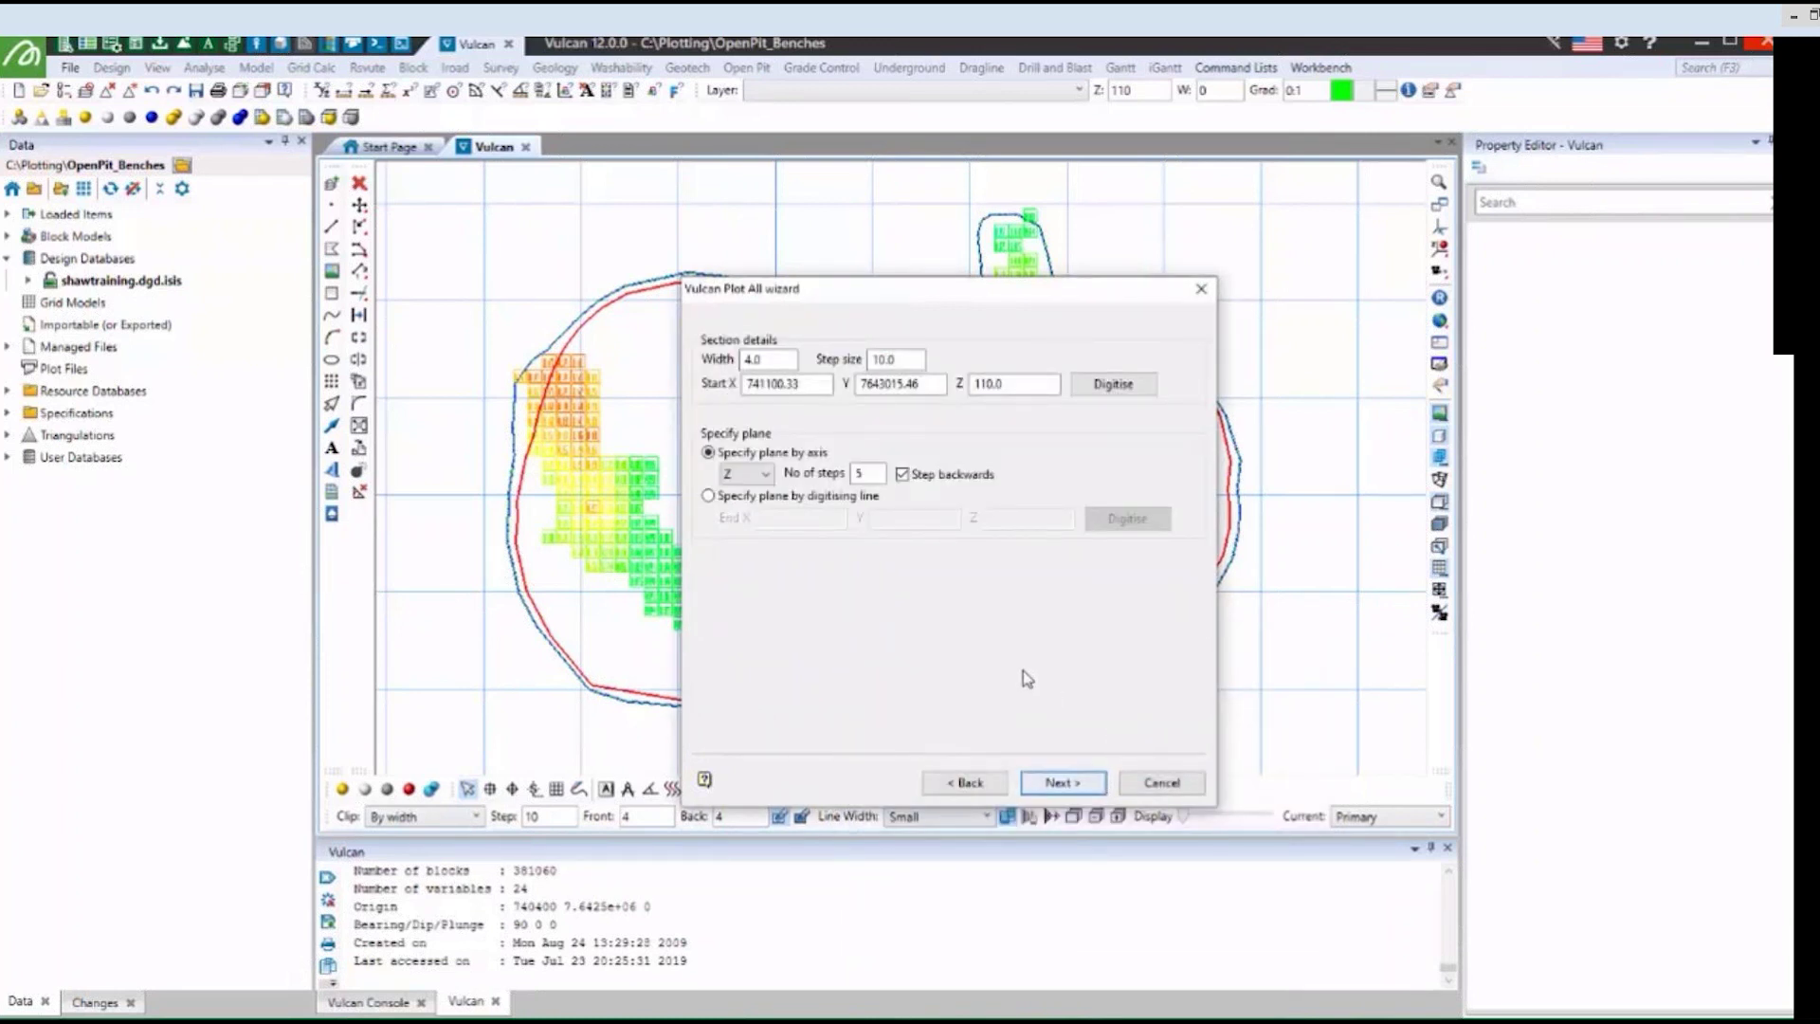
# Keep section width 4.0 and step size 10.0, and digitise a start point between the pits at Z 110.0.
pyautogui.moveTo(779, 366); pyautogui.dragTo(717, 369)
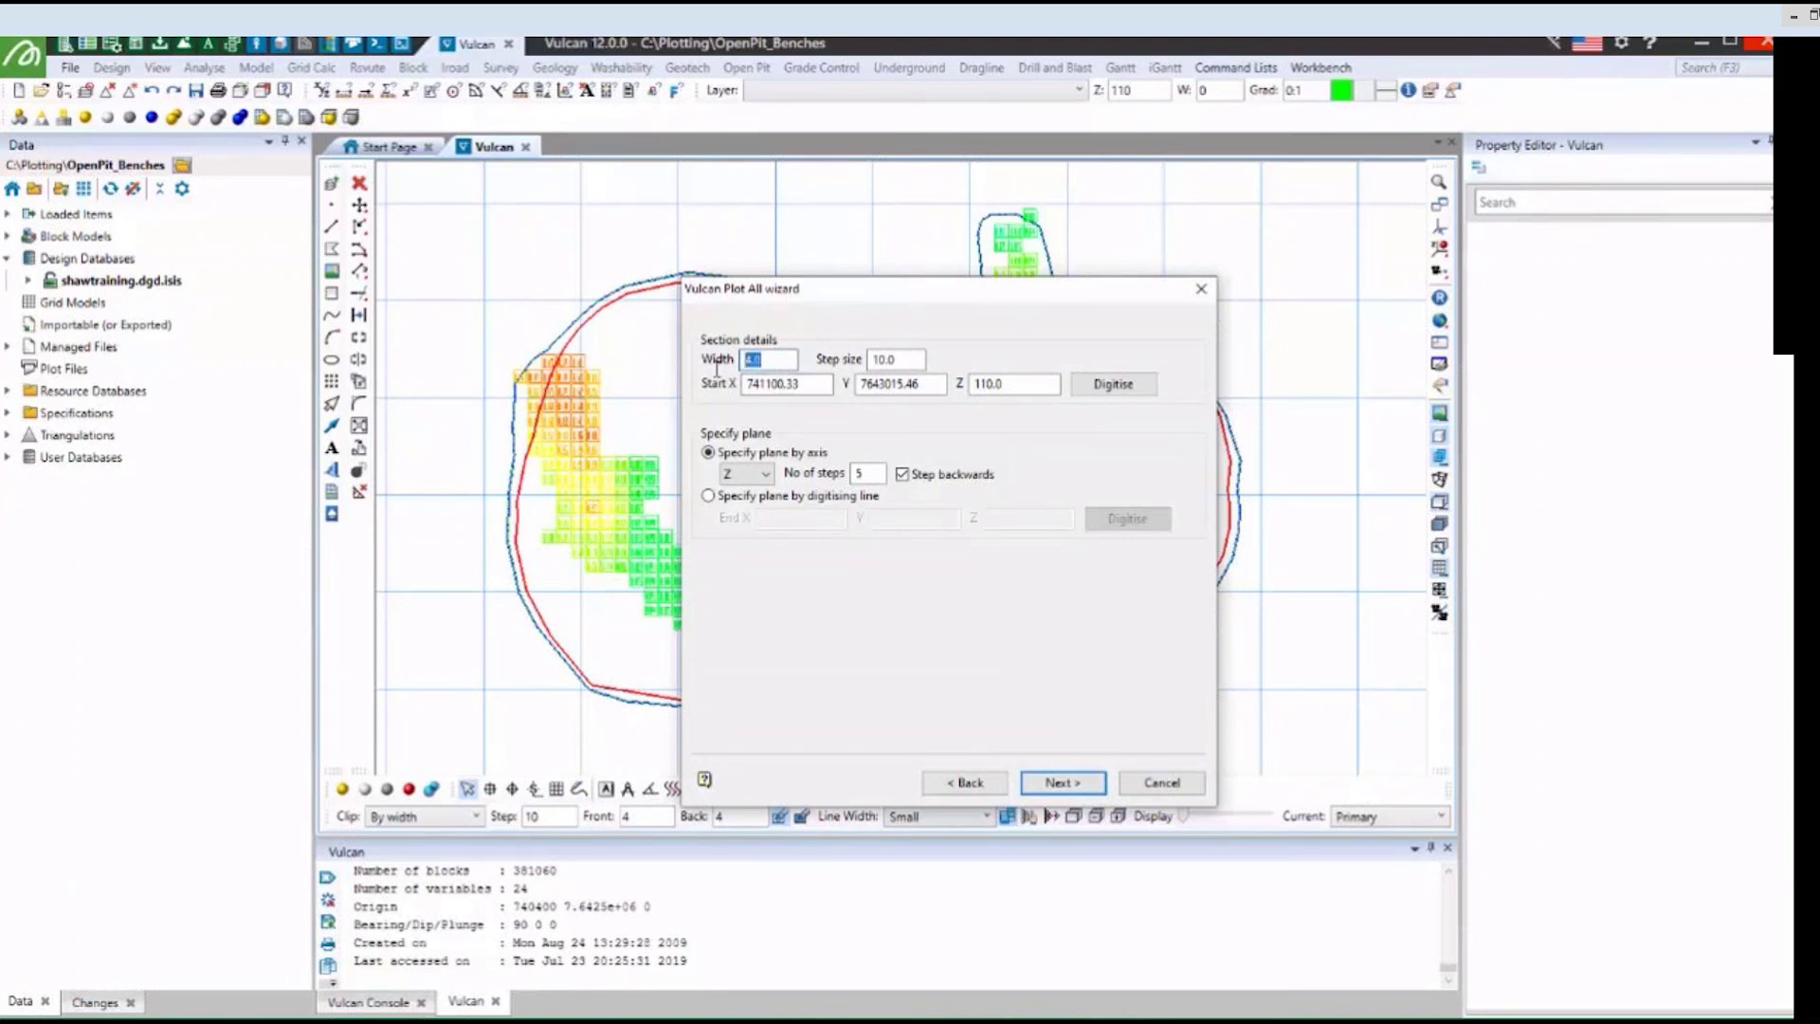
pyautogui.click(895, 359)
pyautogui.moveTo(900, 359); pyautogui.dragTo(869, 365)
pyautogui.click(904, 361)
pyautogui.click(1085, 387)
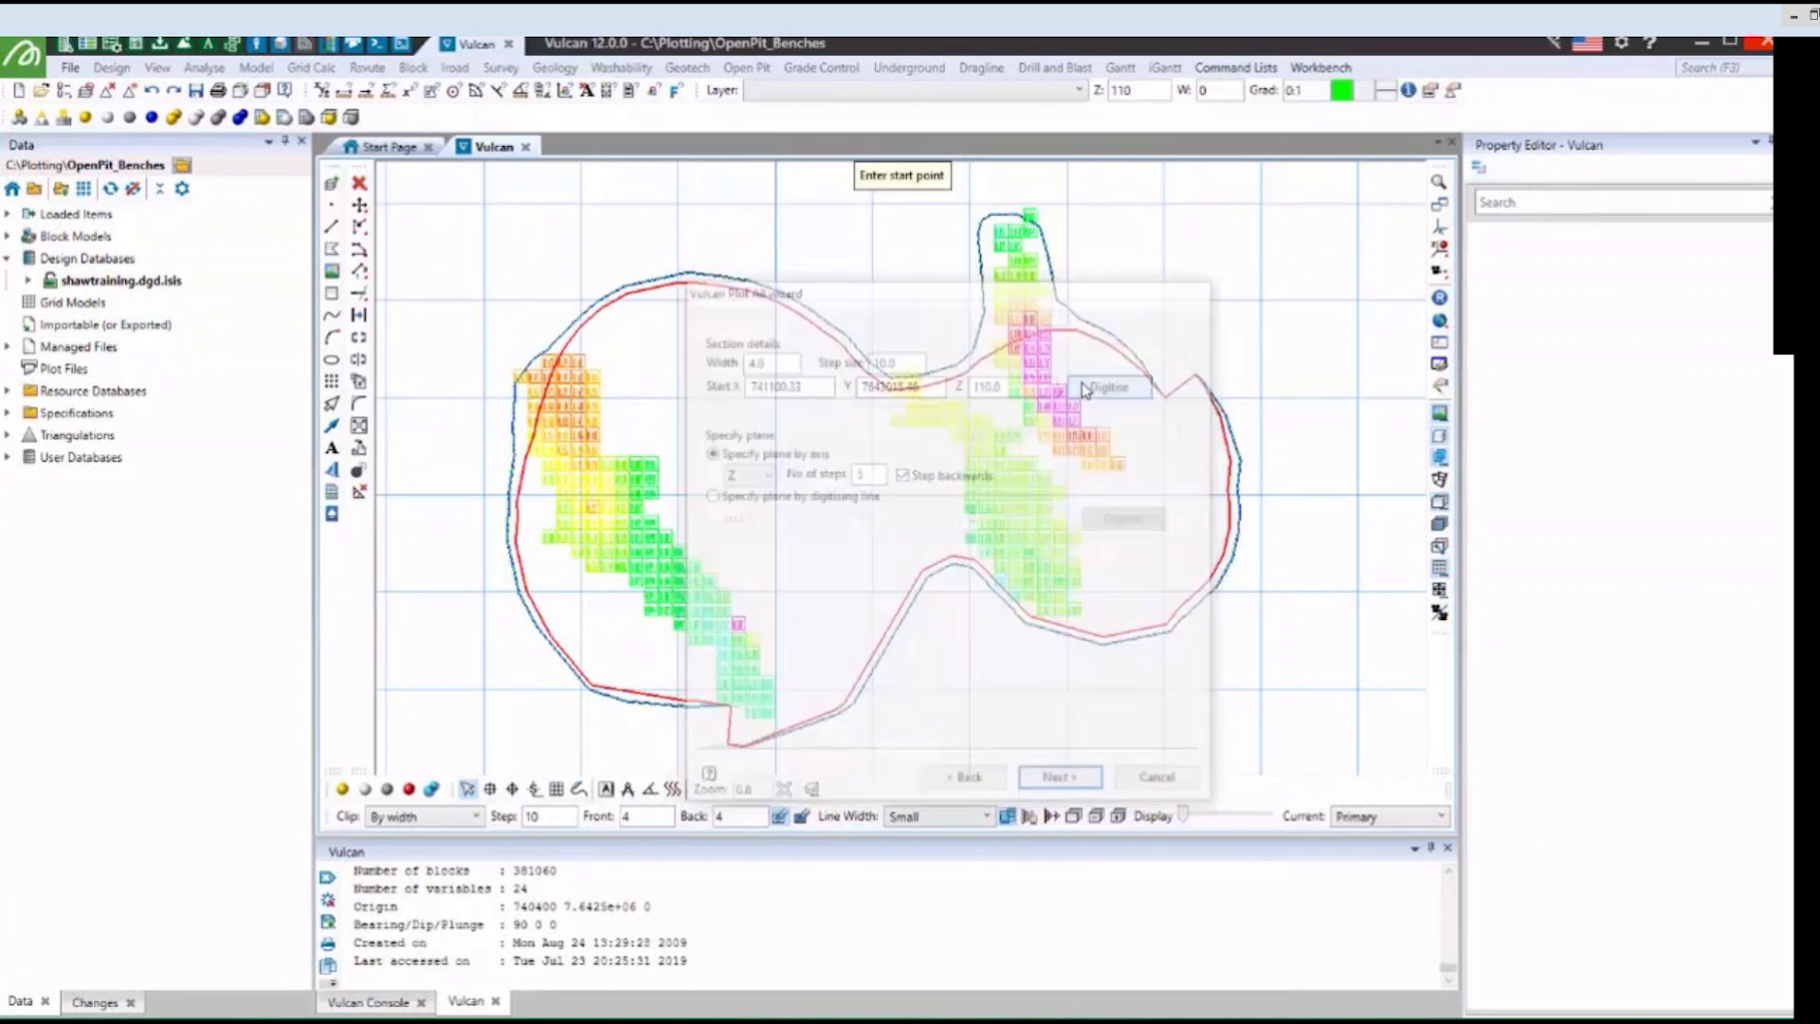
pyautogui.click(890, 472)
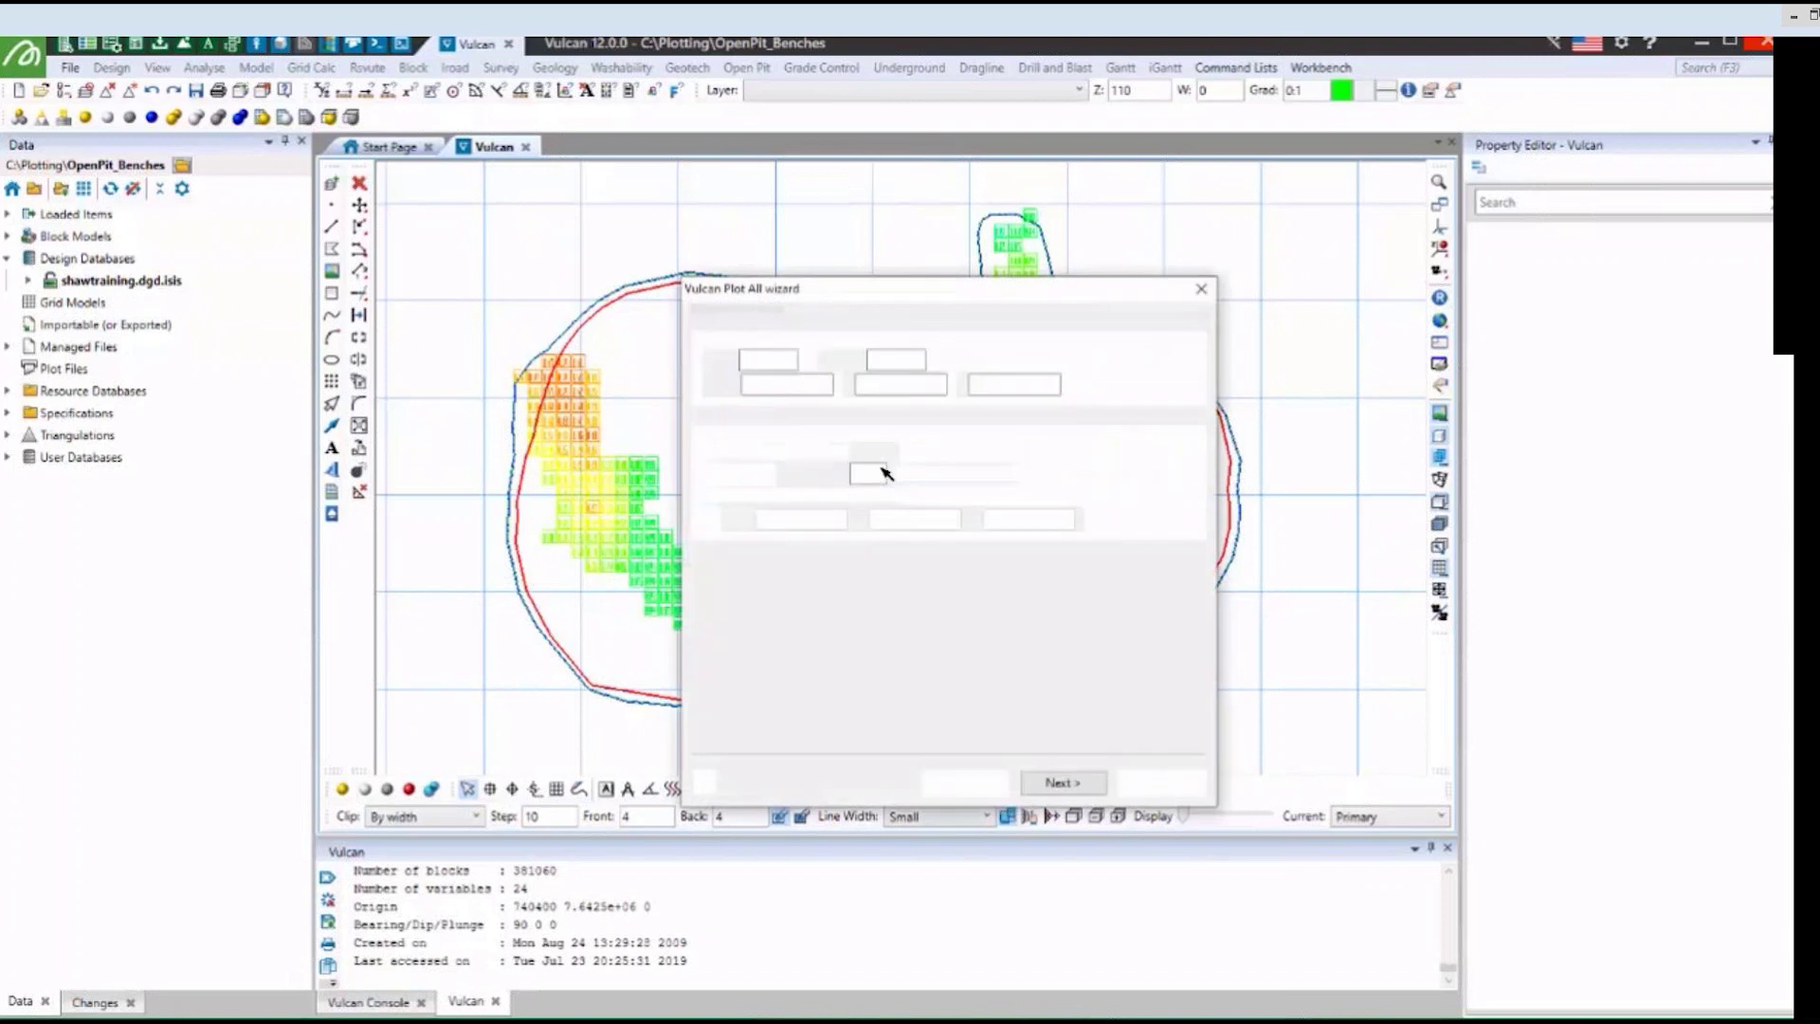
pyautogui.moveTo(1008, 388); pyautogui.dragTo(965, 390)
pyautogui.click(982, 391)
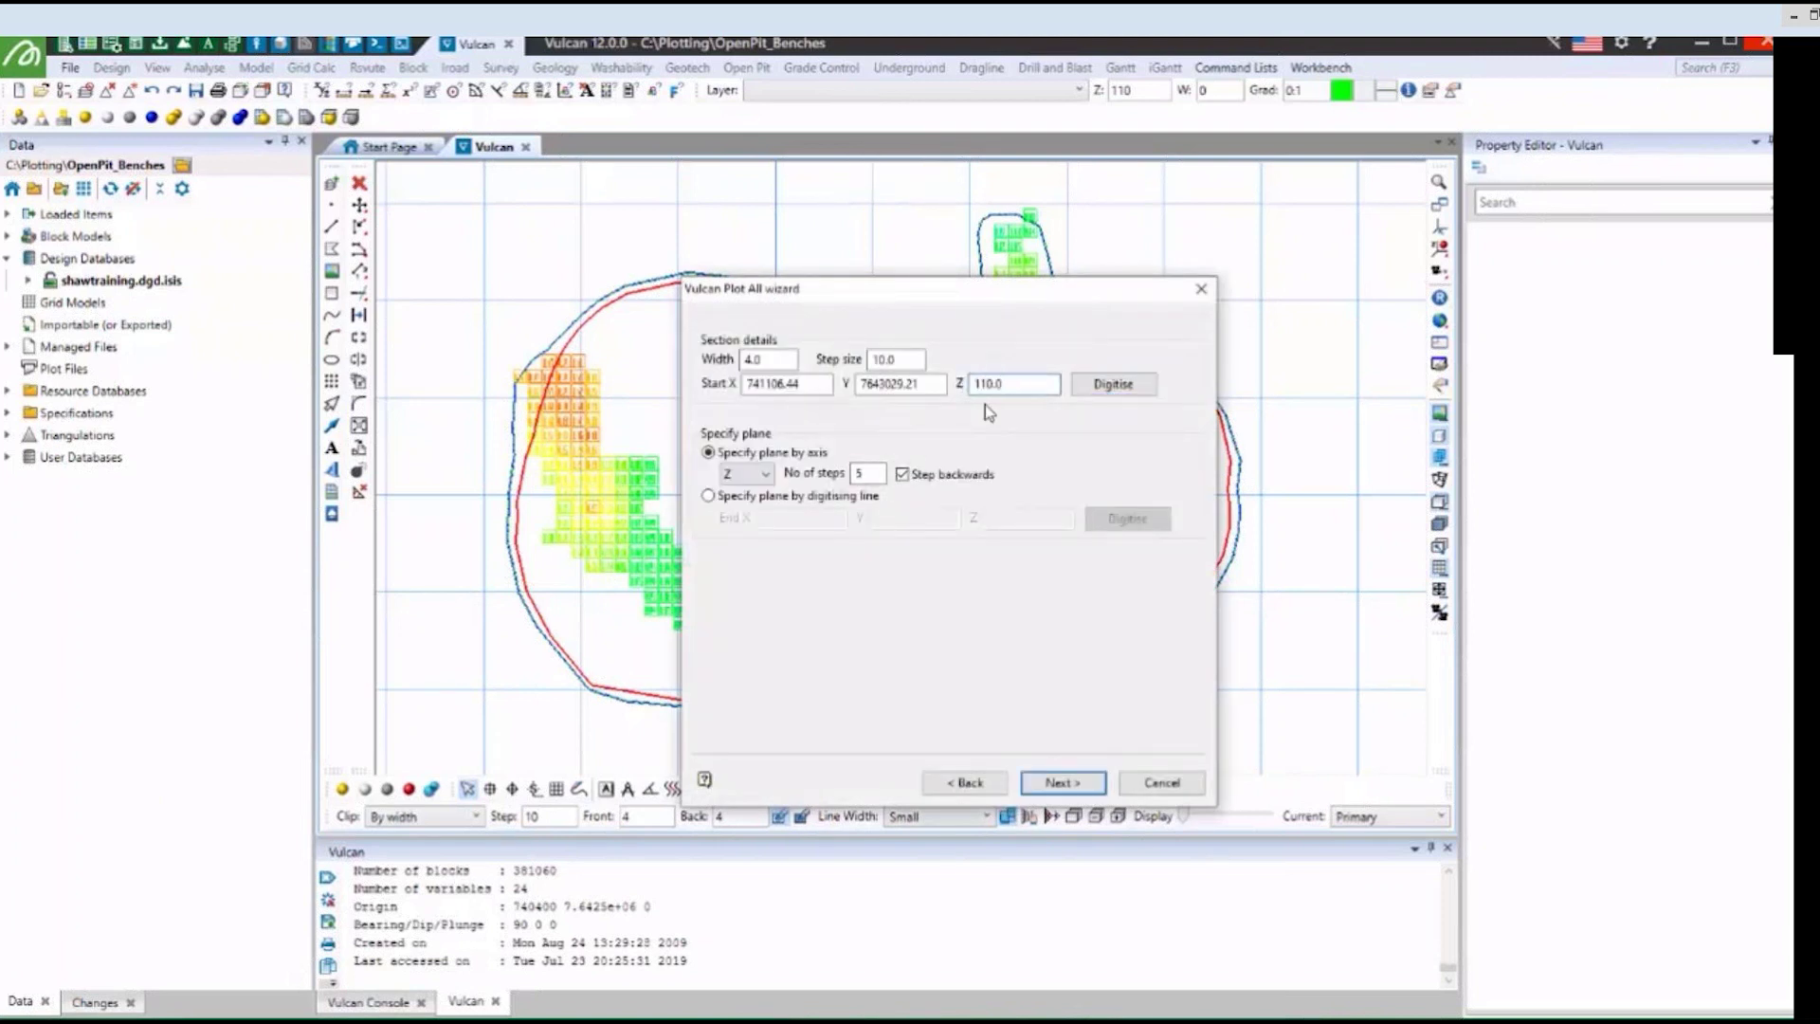
# Specify the section plane by the Z axis with 5 steps going backwards.
pyautogui.click(768, 474)
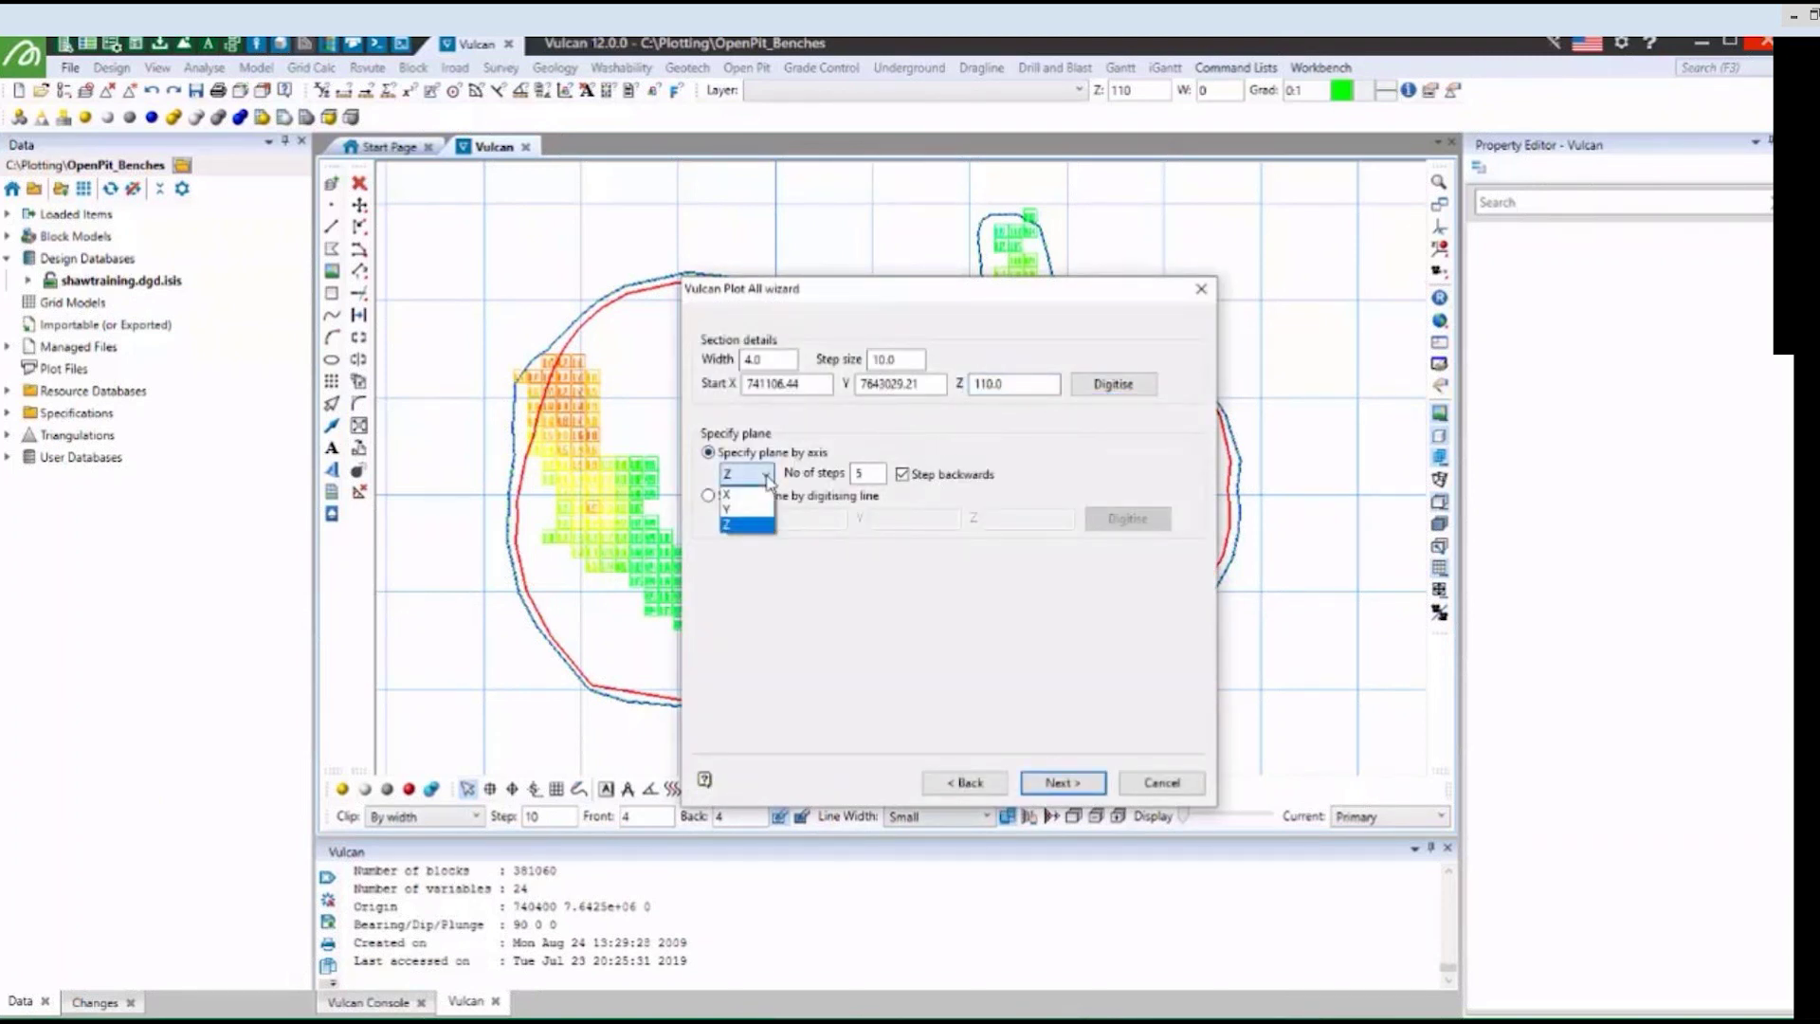
pyautogui.click(759, 528)
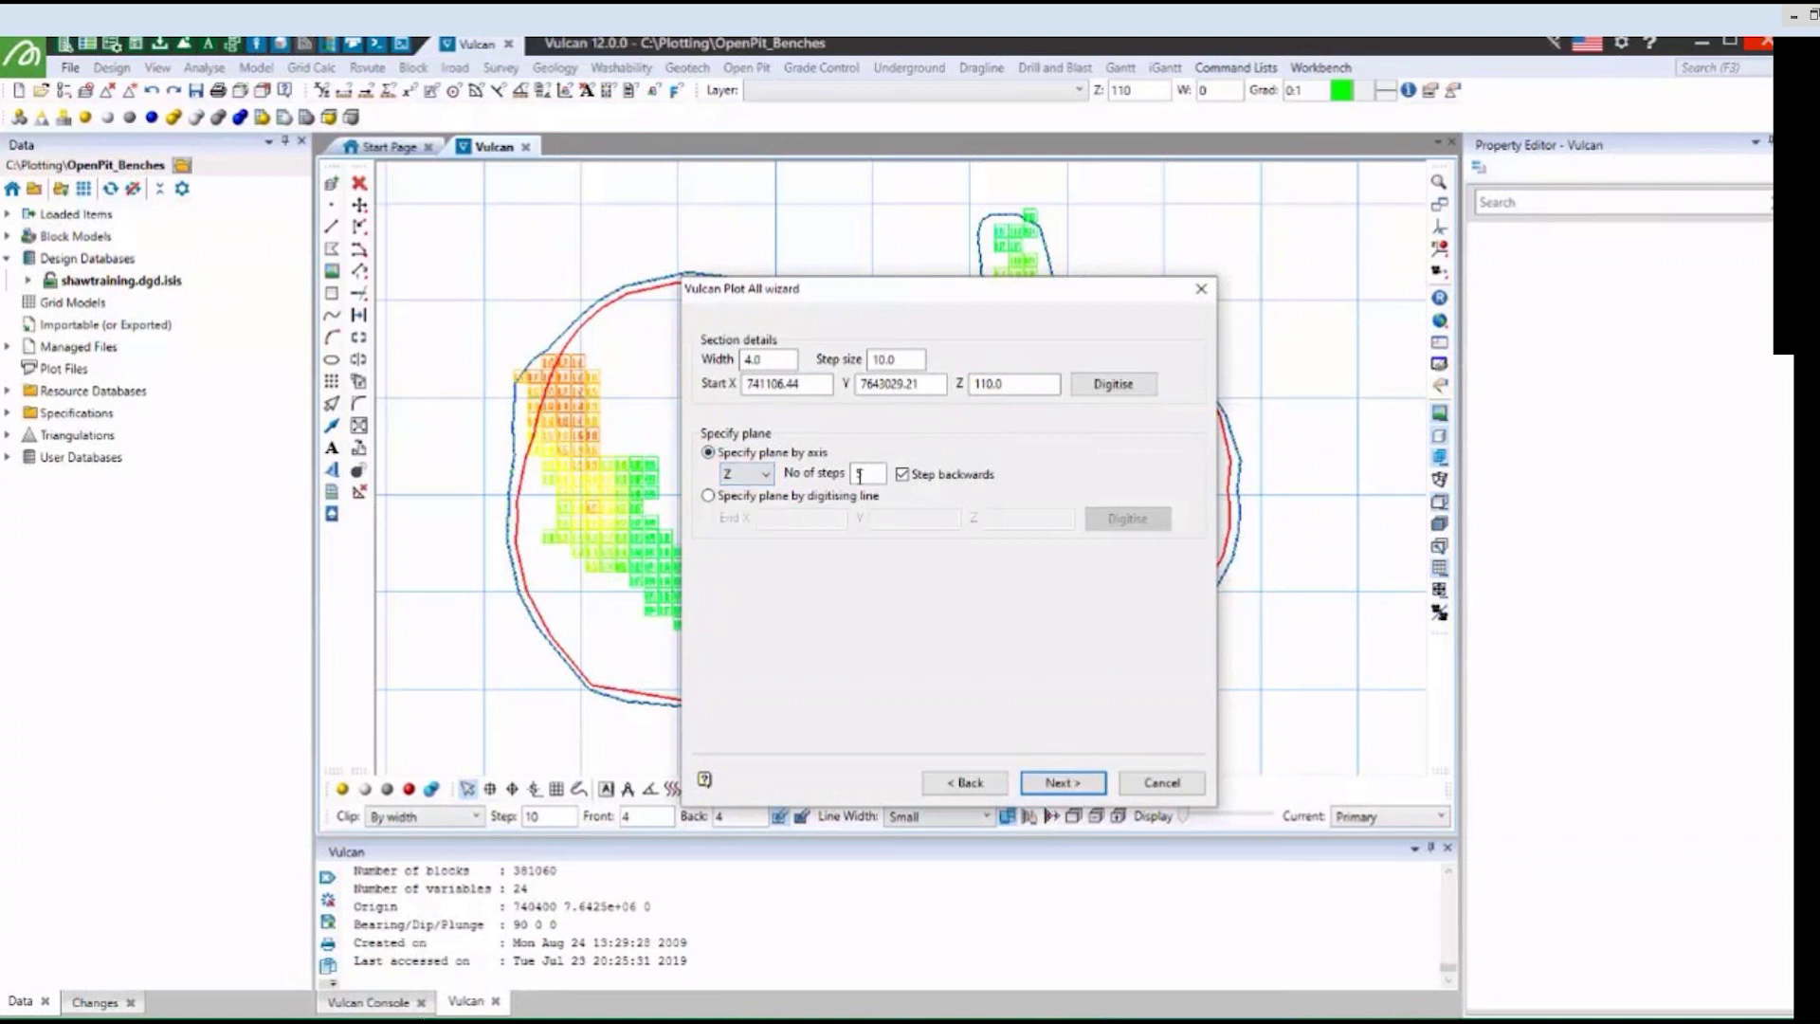
pyautogui.moveTo(872, 475); pyautogui.dragTo(841, 483)
pyautogui.click(904, 474)
pyautogui.click(1105, 794)
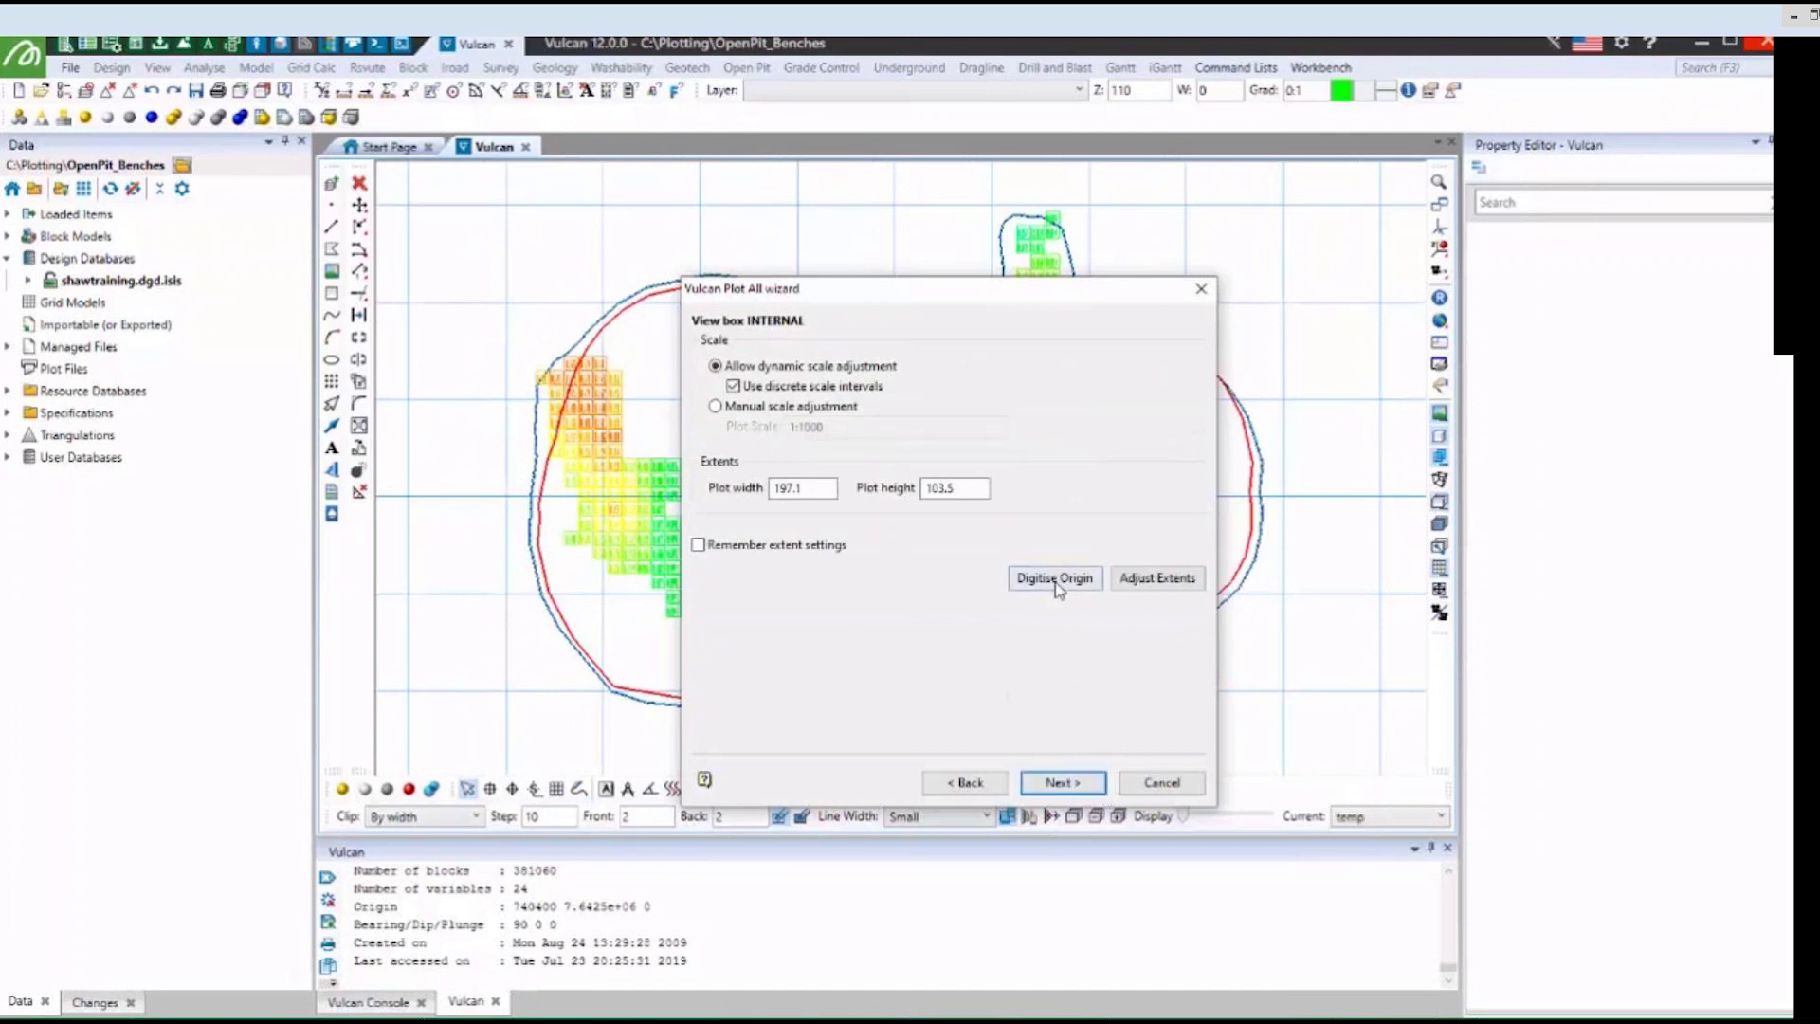
# Fit the plot extent box around both pit outlines at 1:2800 and generate the bench plots.
pyautogui.click(1054, 578)
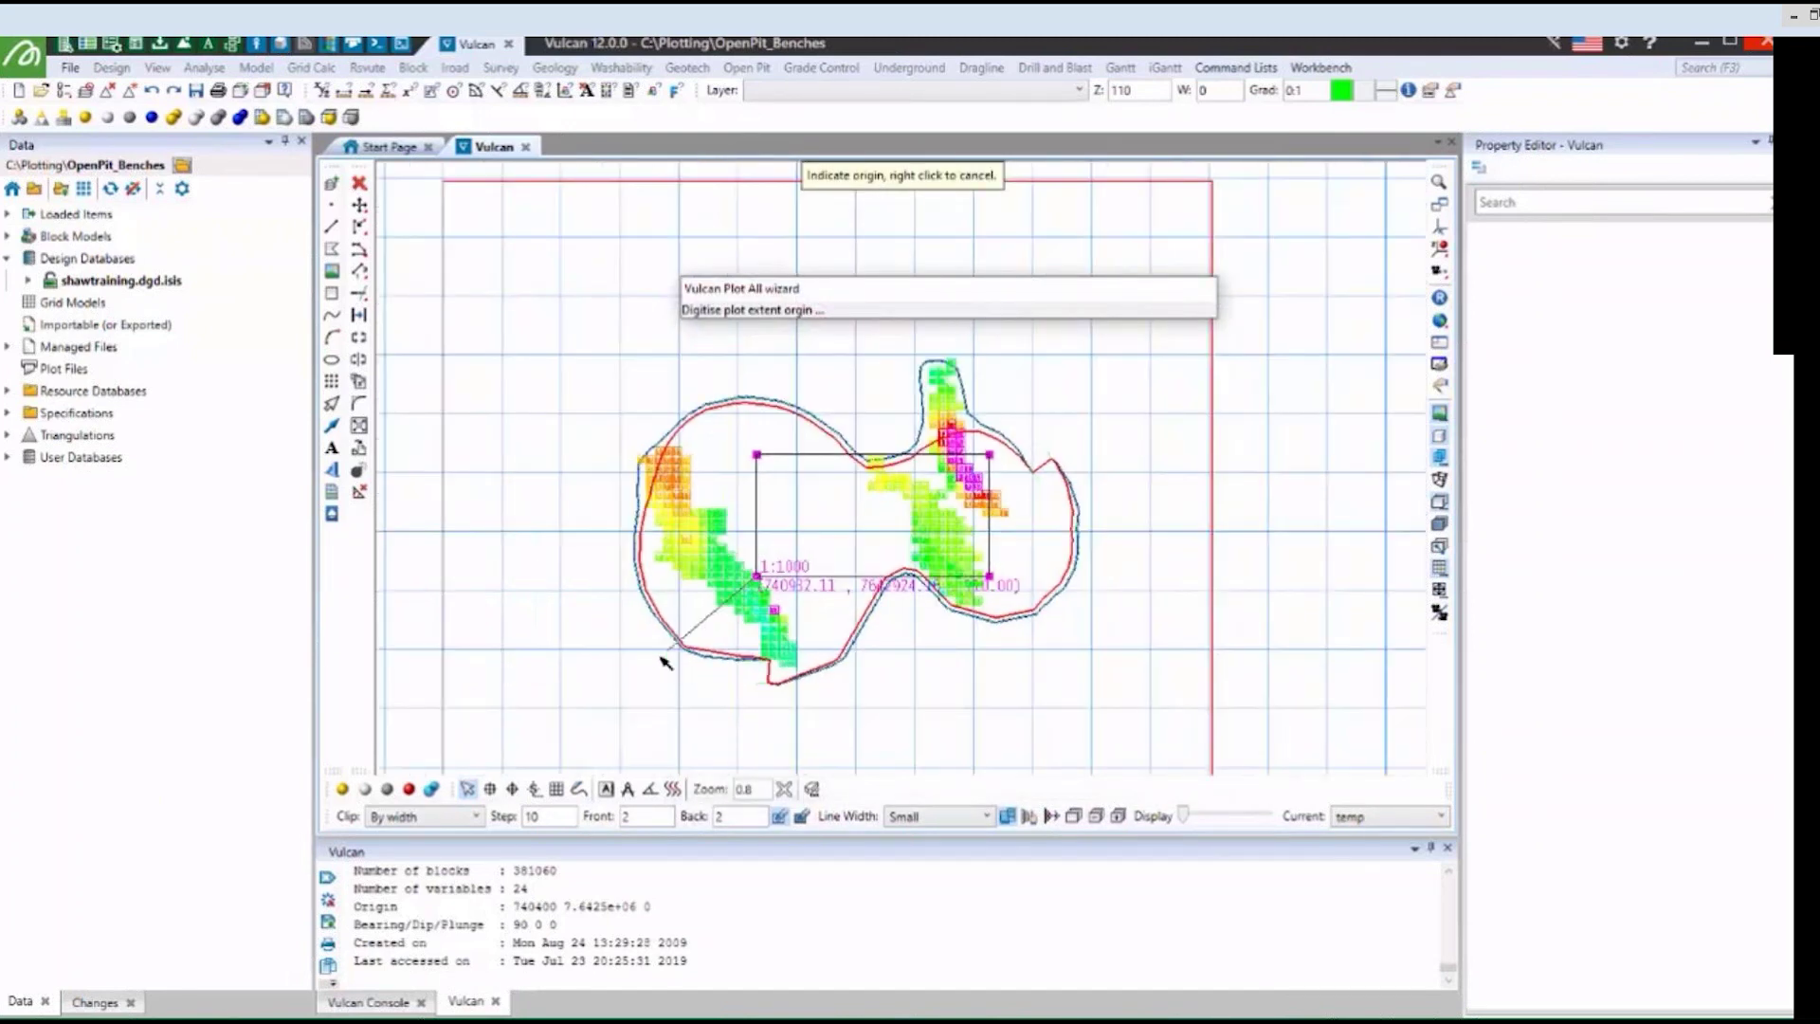
pyautogui.click(559, 731)
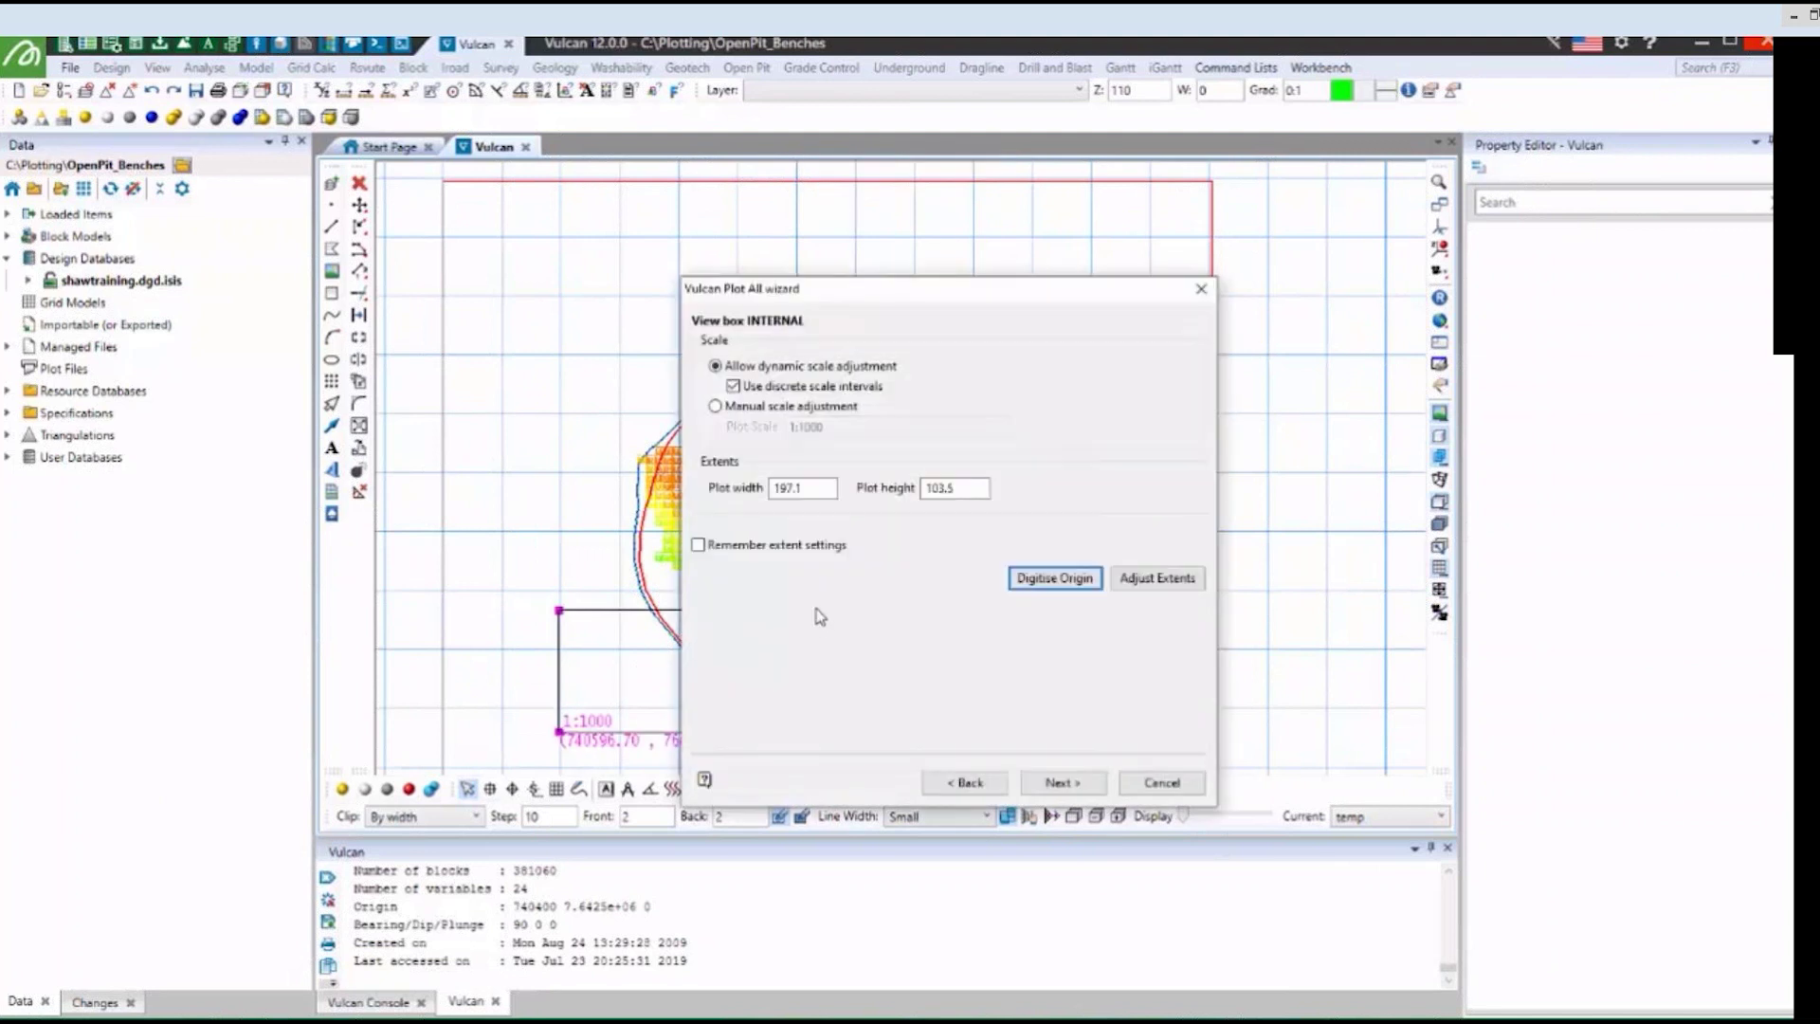
pyautogui.click(1149, 575)
pyautogui.moveTo(792, 611); pyautogui.dragTo(1157, 360)
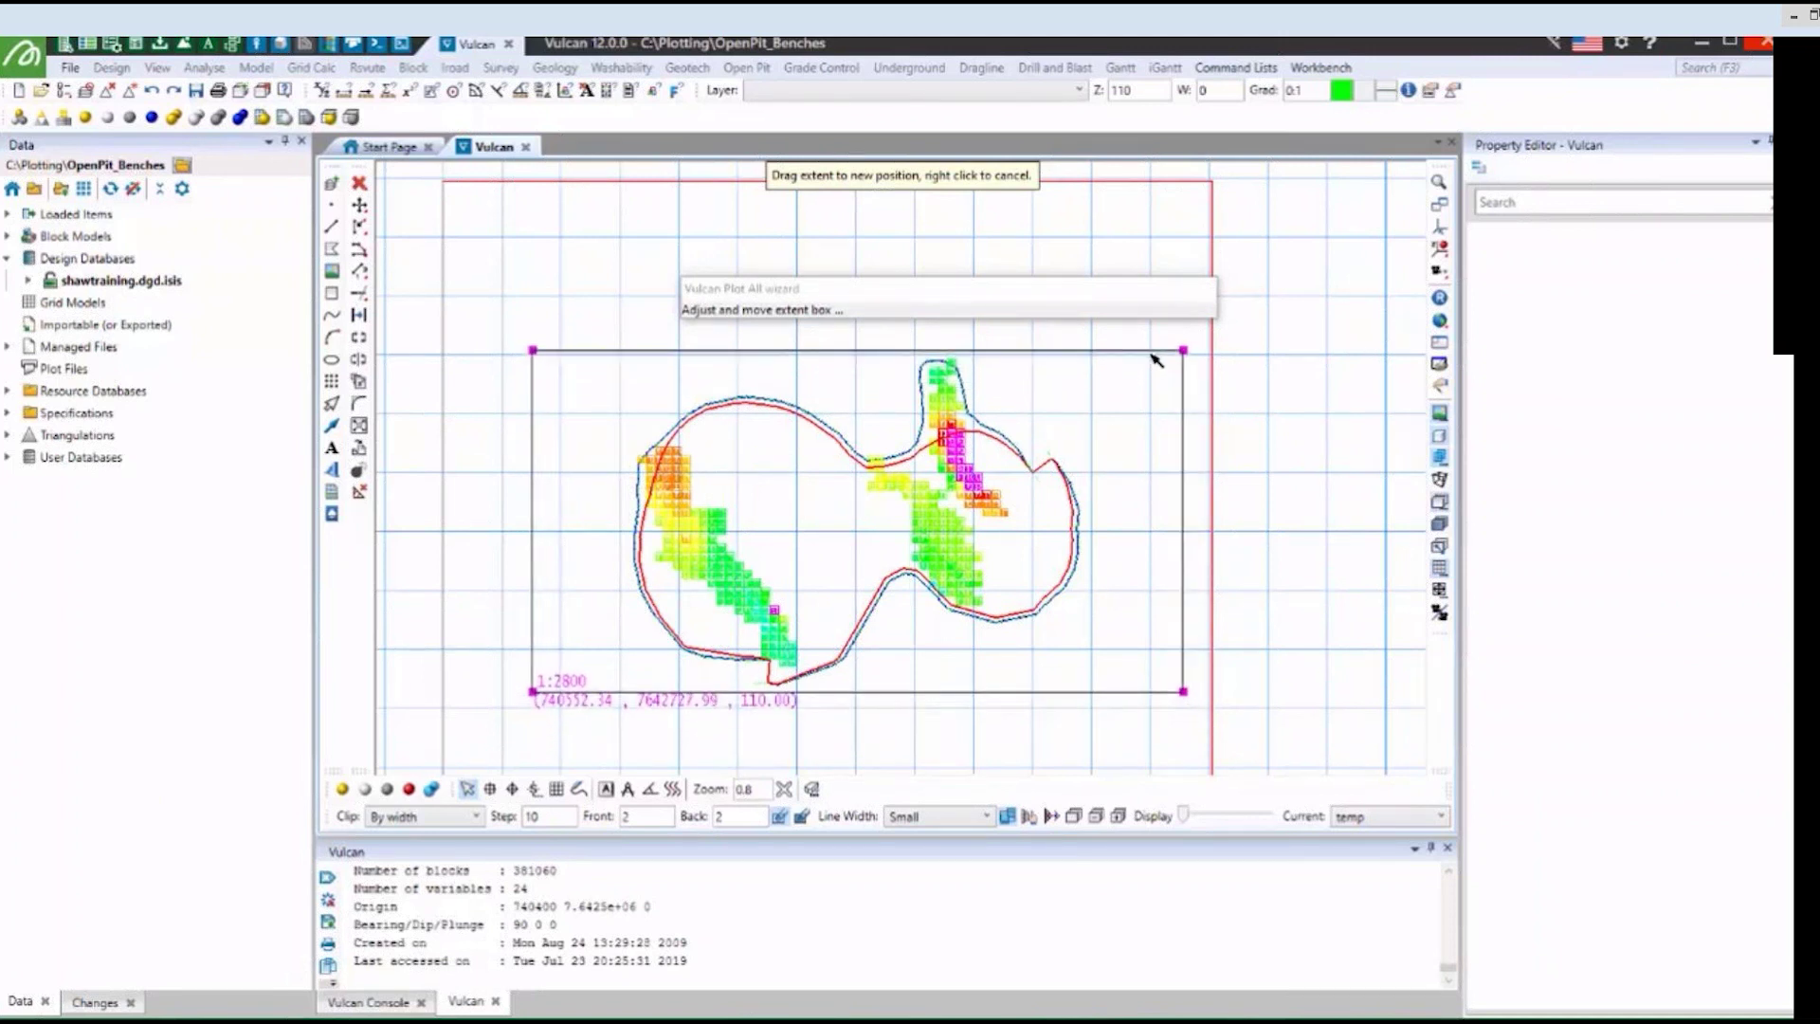
pyautogui.rightClick(1114, 382)
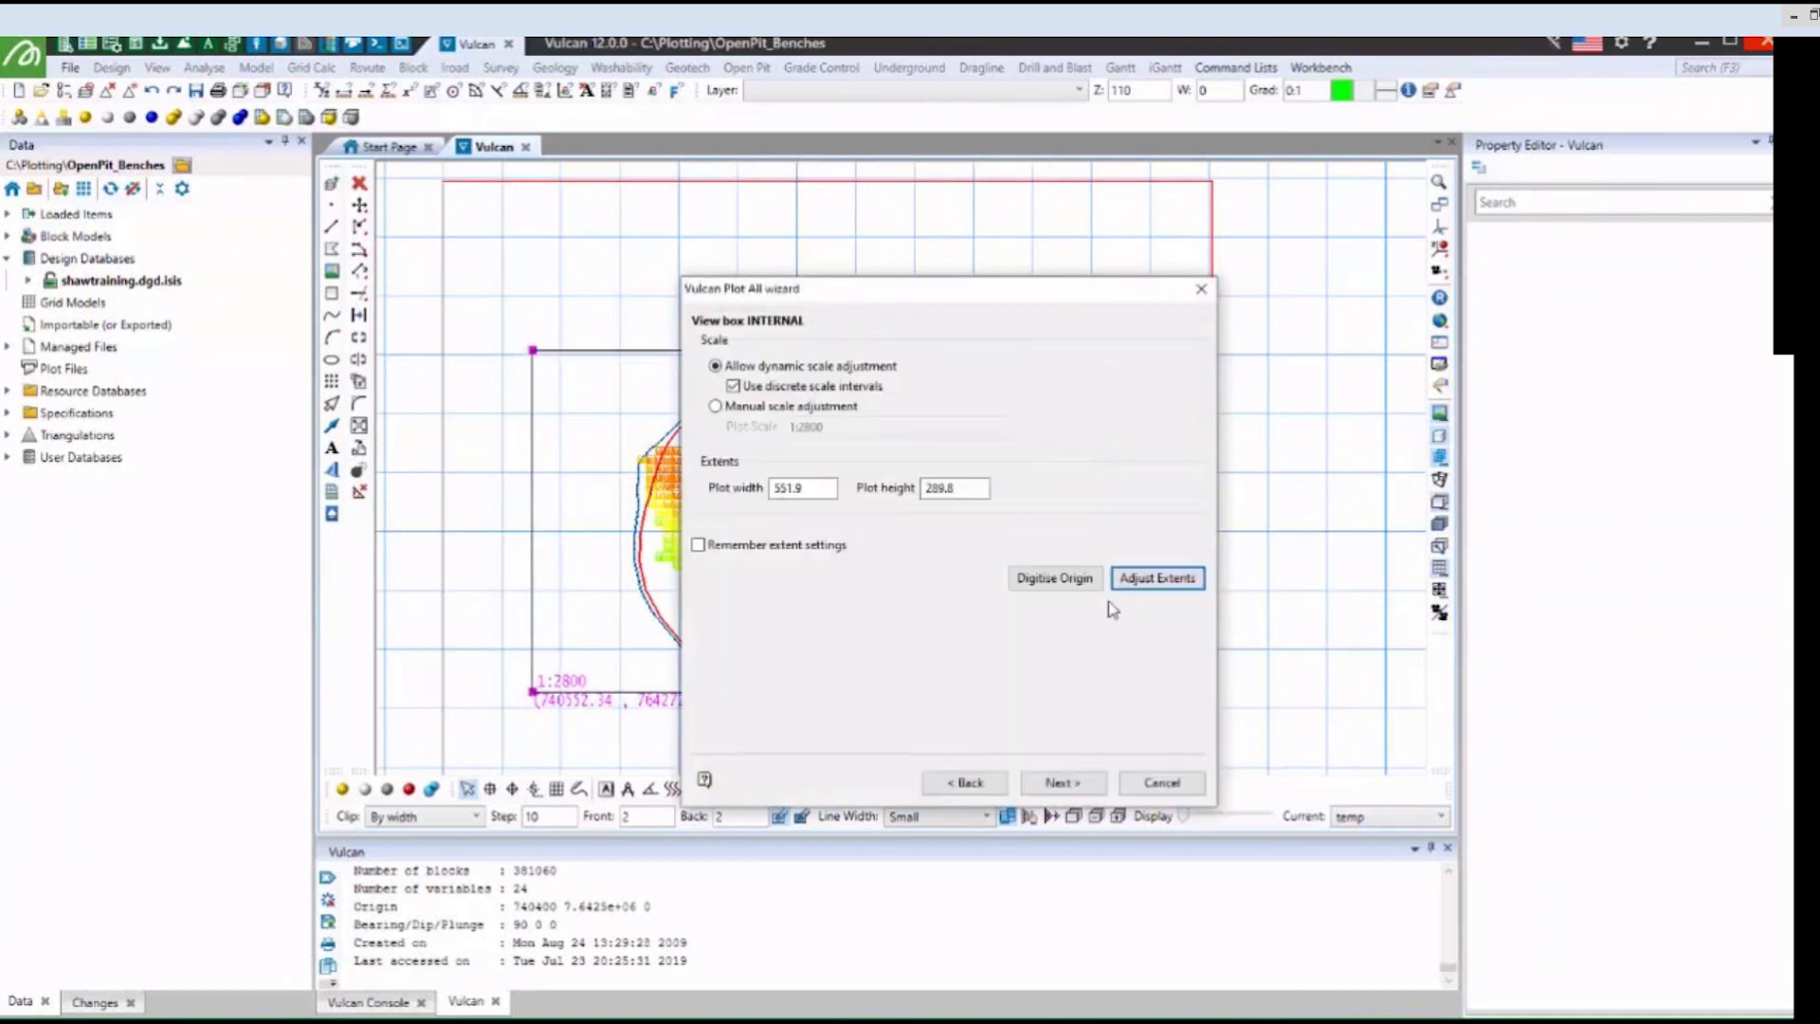
pyautogui.click(1095, 783)
pyautogui.click(1095, 785)
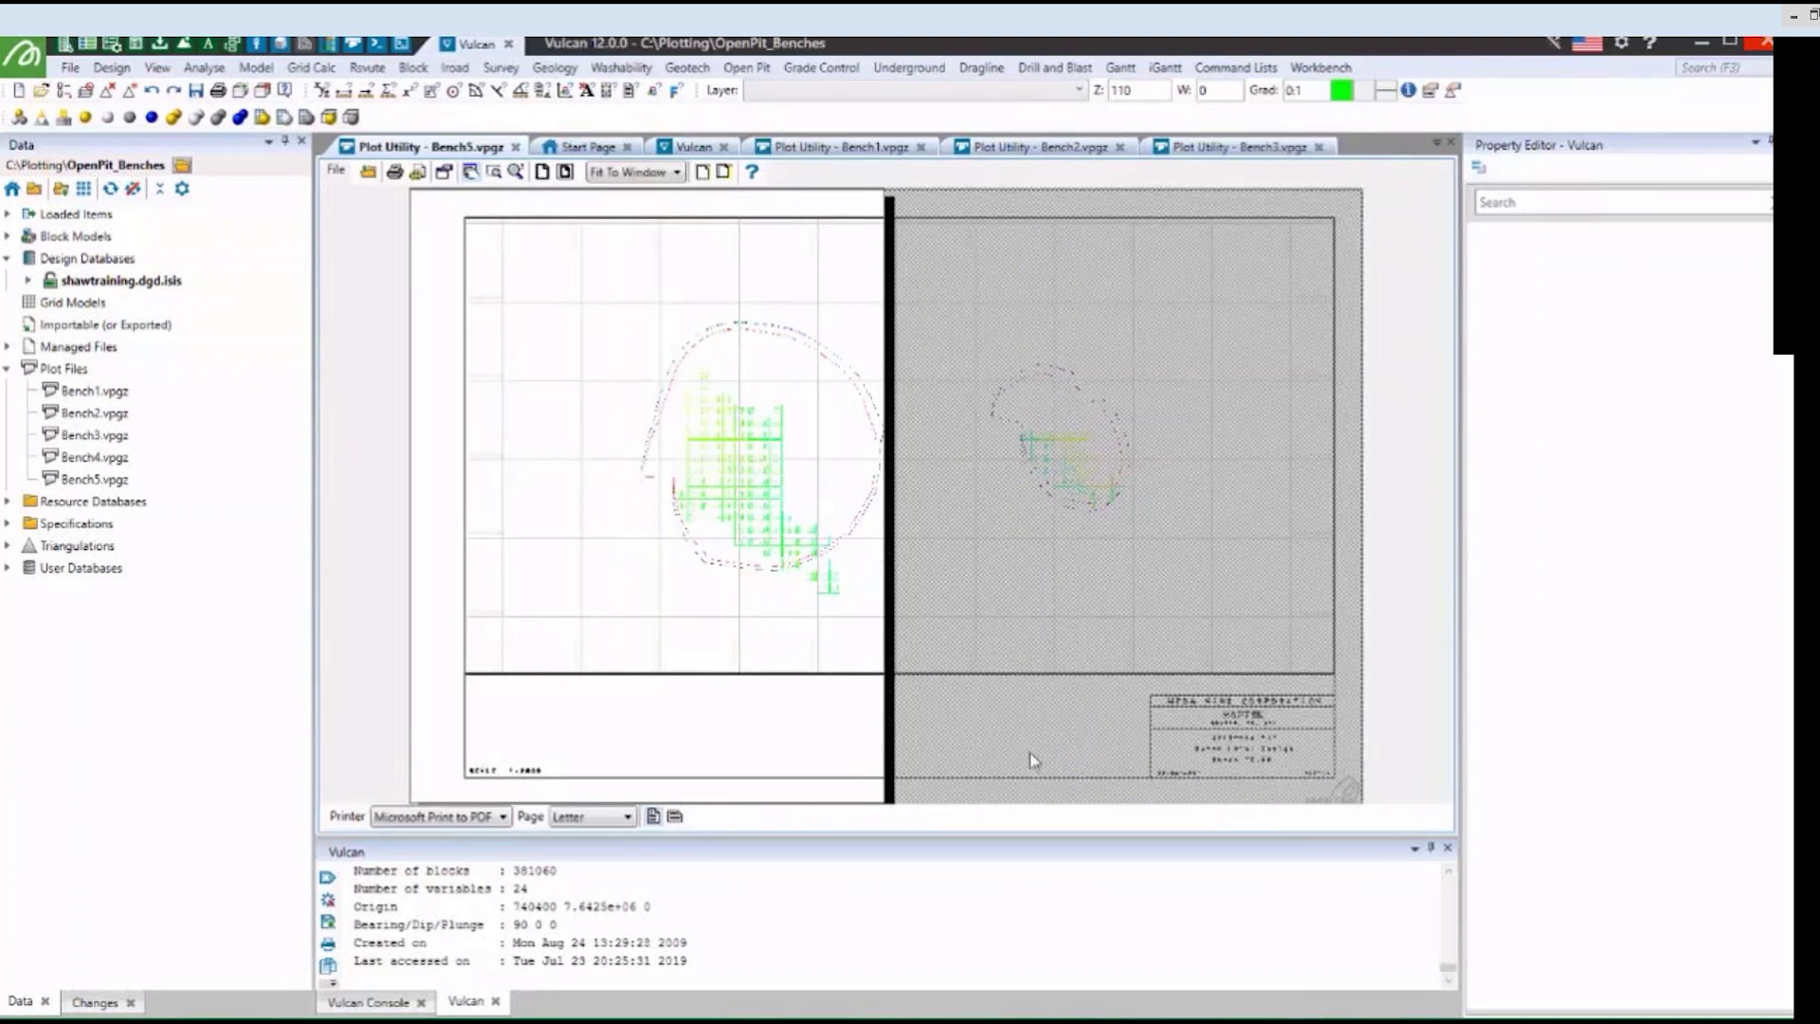
# Set the Bench1 plot's page to Tabloid size in landscape orientation.
pyautogui.click(874, 149)
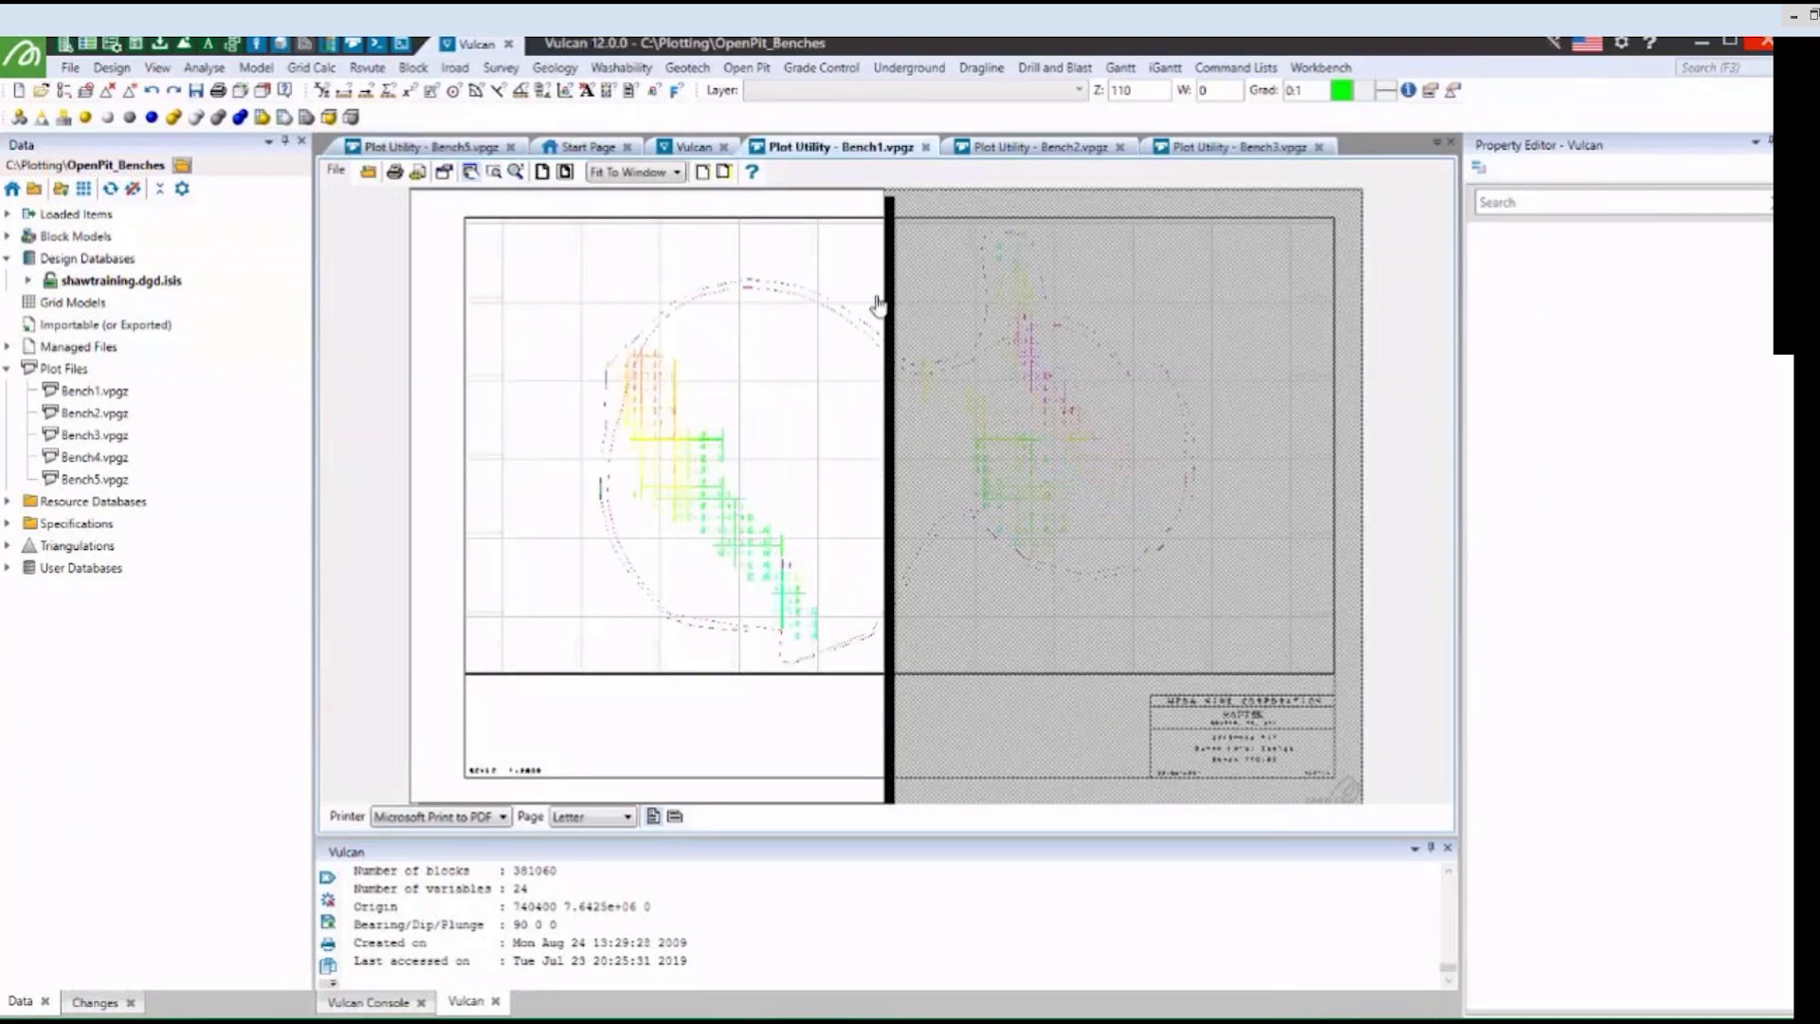
pyautogui.click(677, 817)
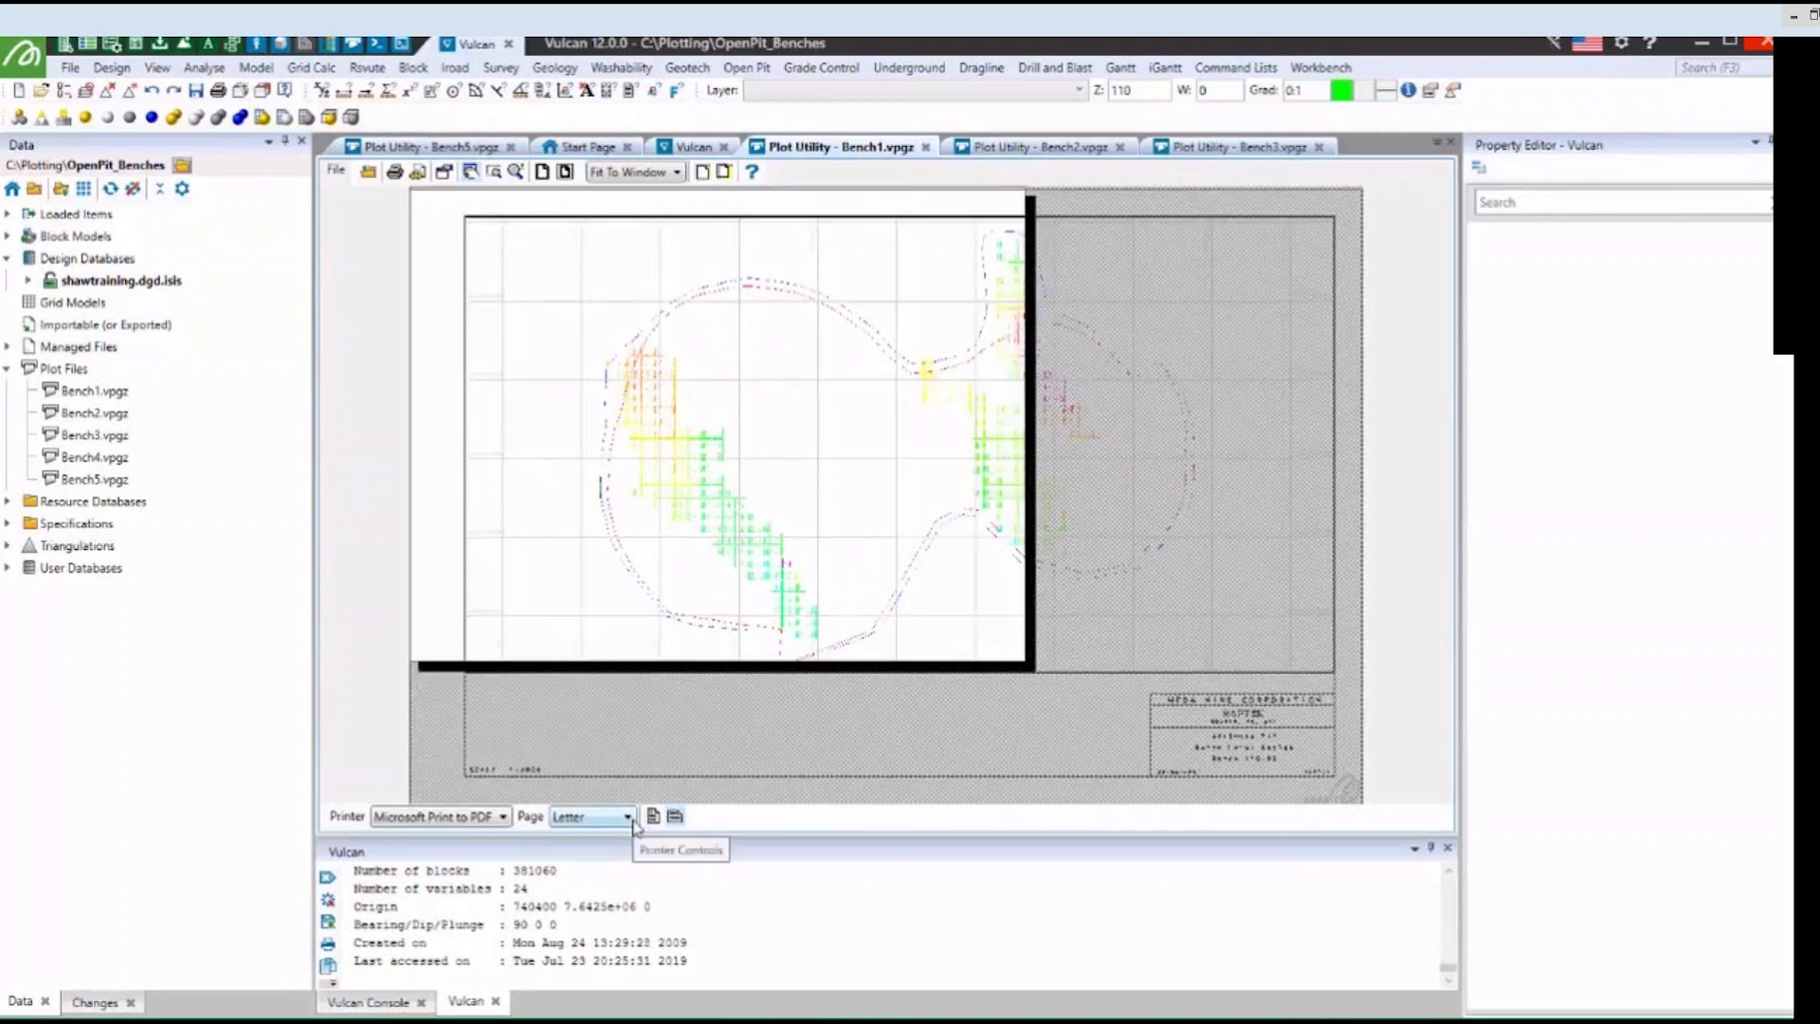
pyautogui.click(625, 817)
pyautogui.click(611, 862)
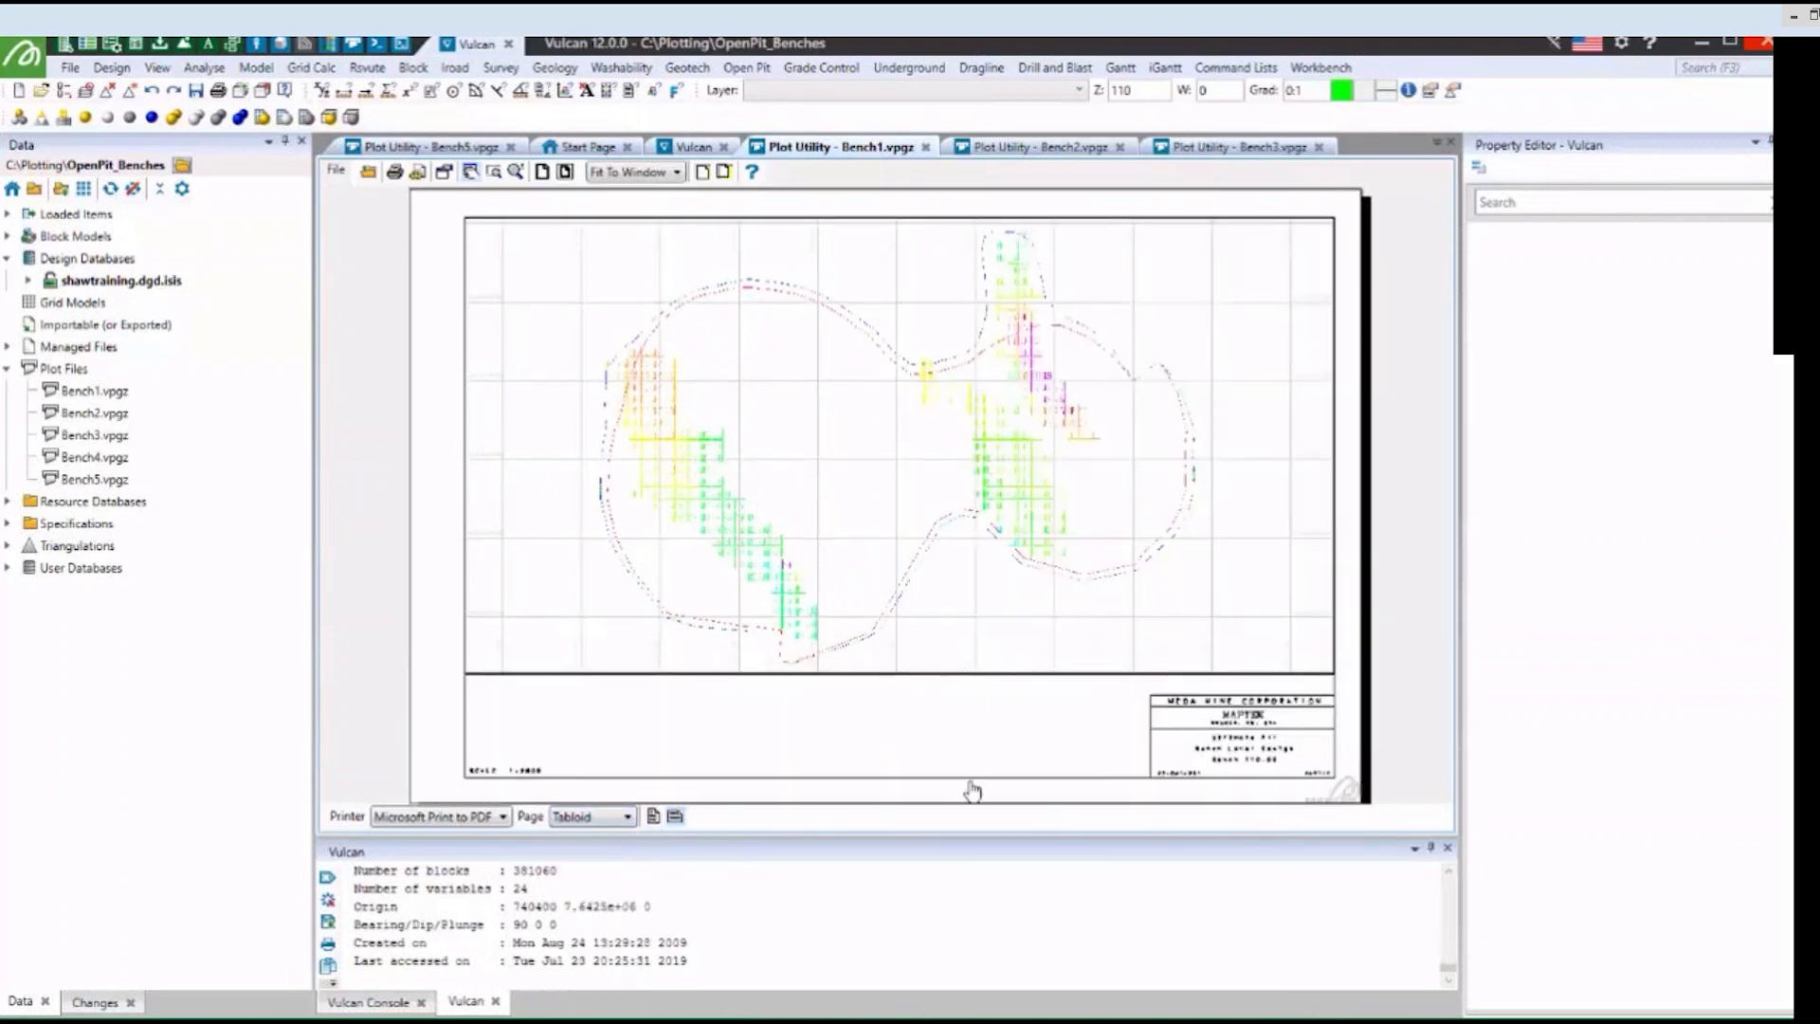
# Examine the block grade labels and the title block on the Bench1 plot.
pyautogui.scroll(10, 739, 574)
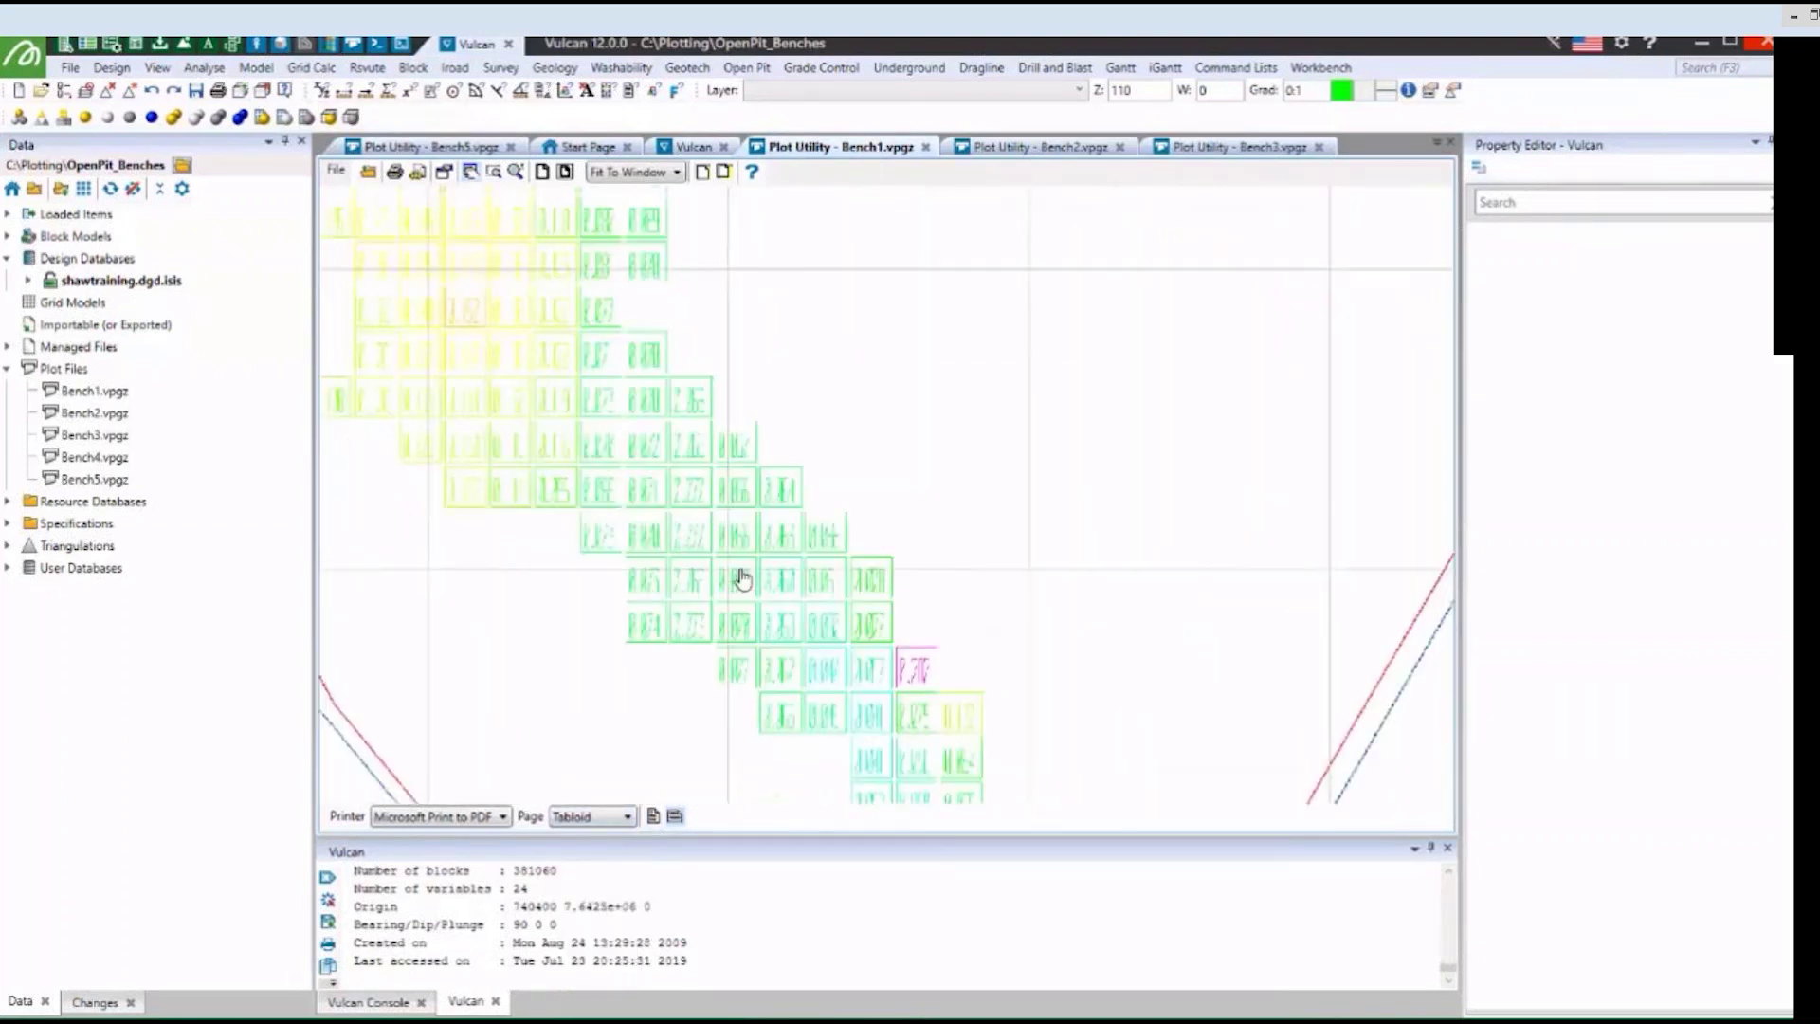
pyautogui.scroll(-10, 544, 386)
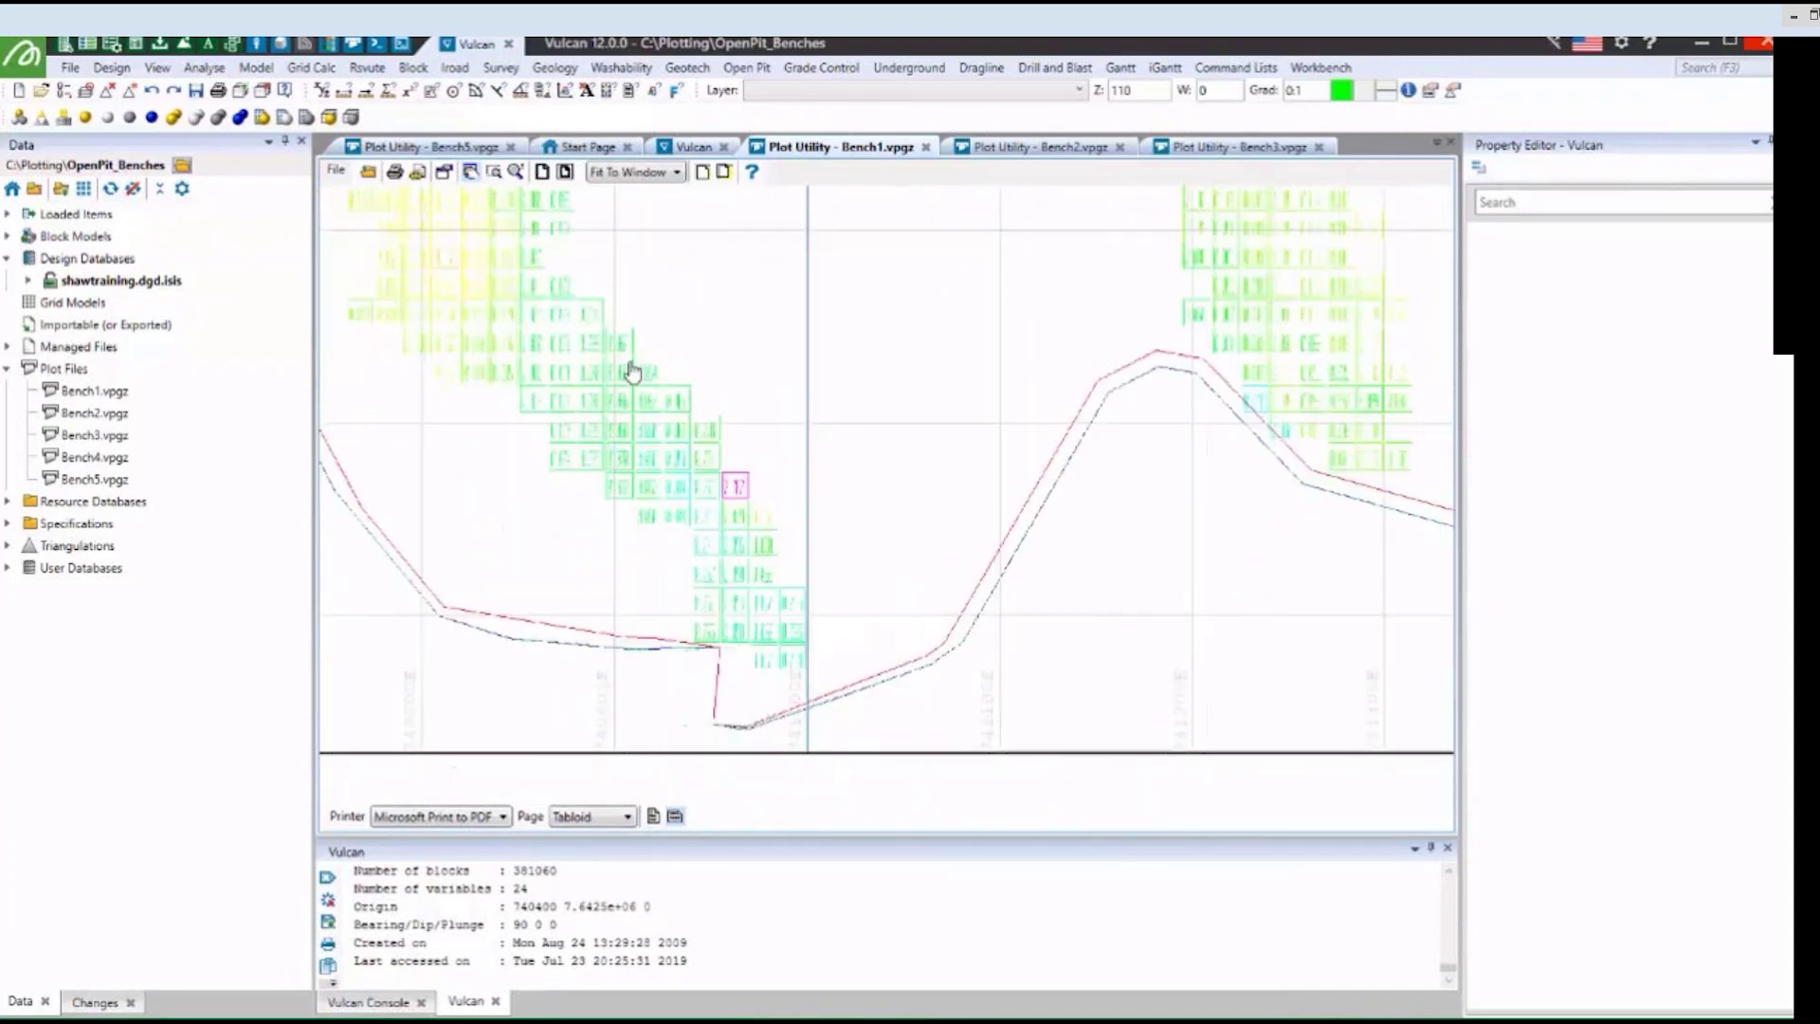
pyautogui.scroll(6, 1327, 699)
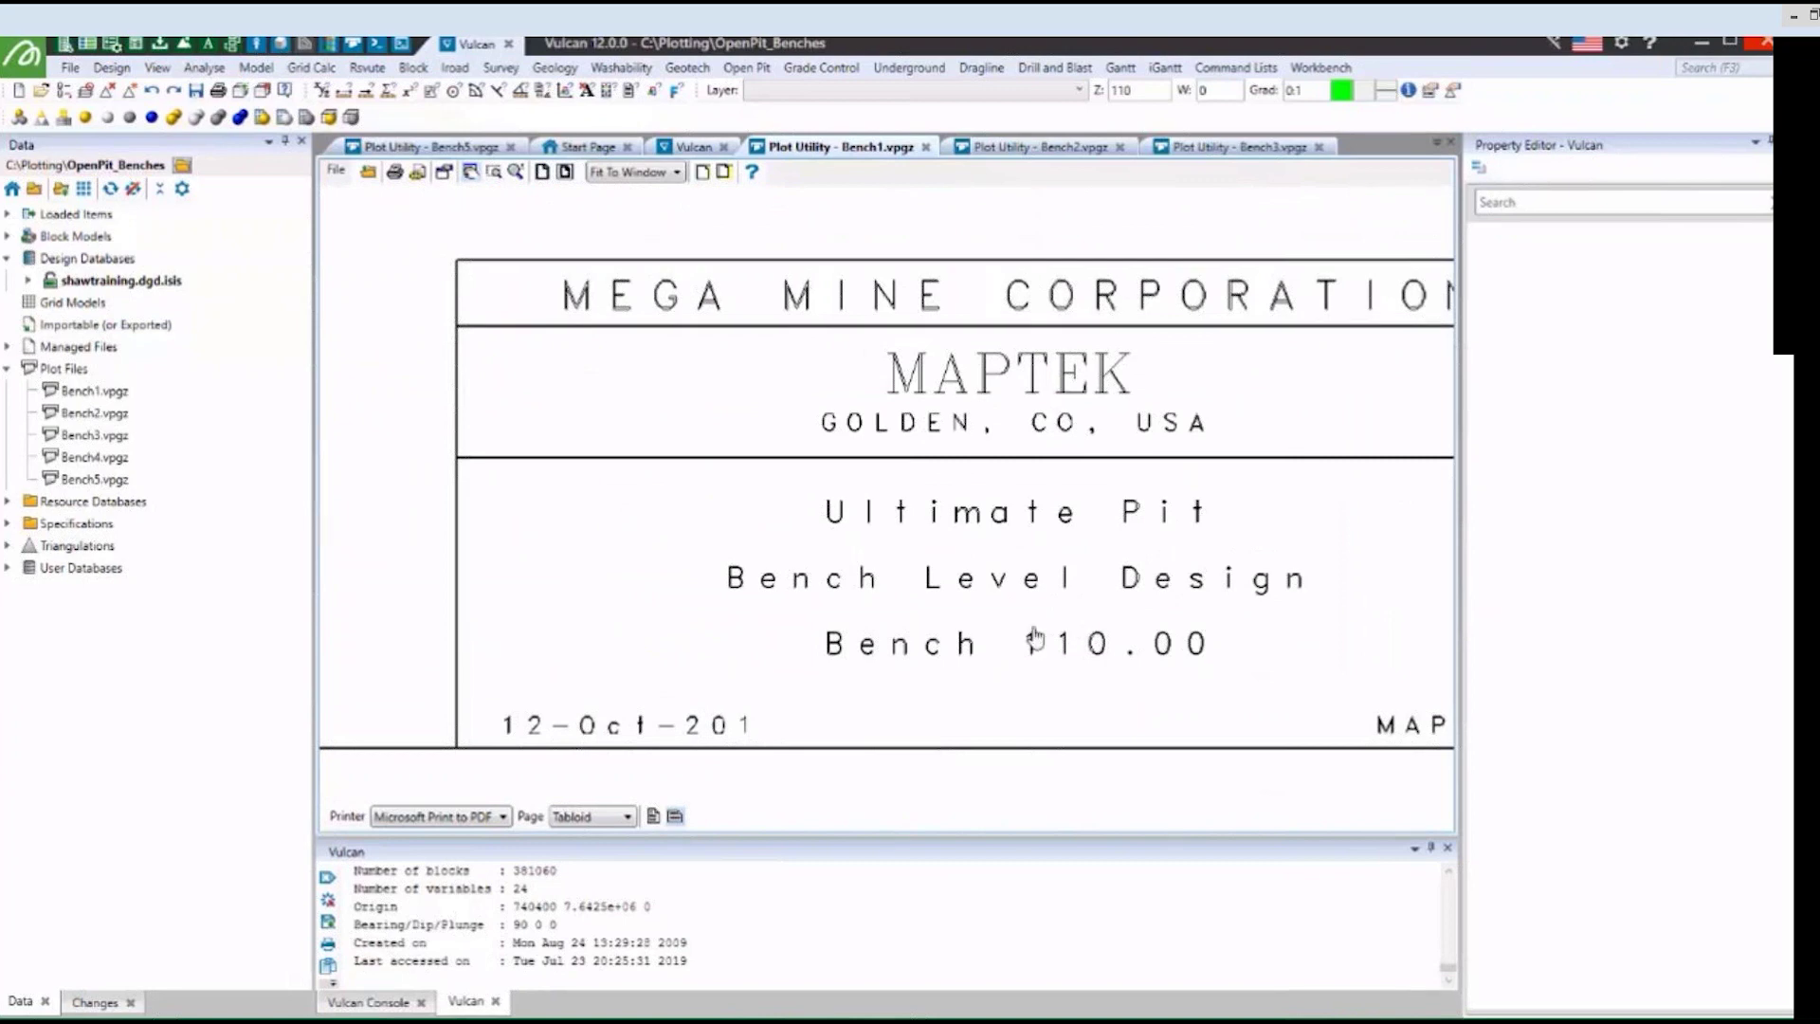
pyautogui.scroll(-3, 1035, 639)
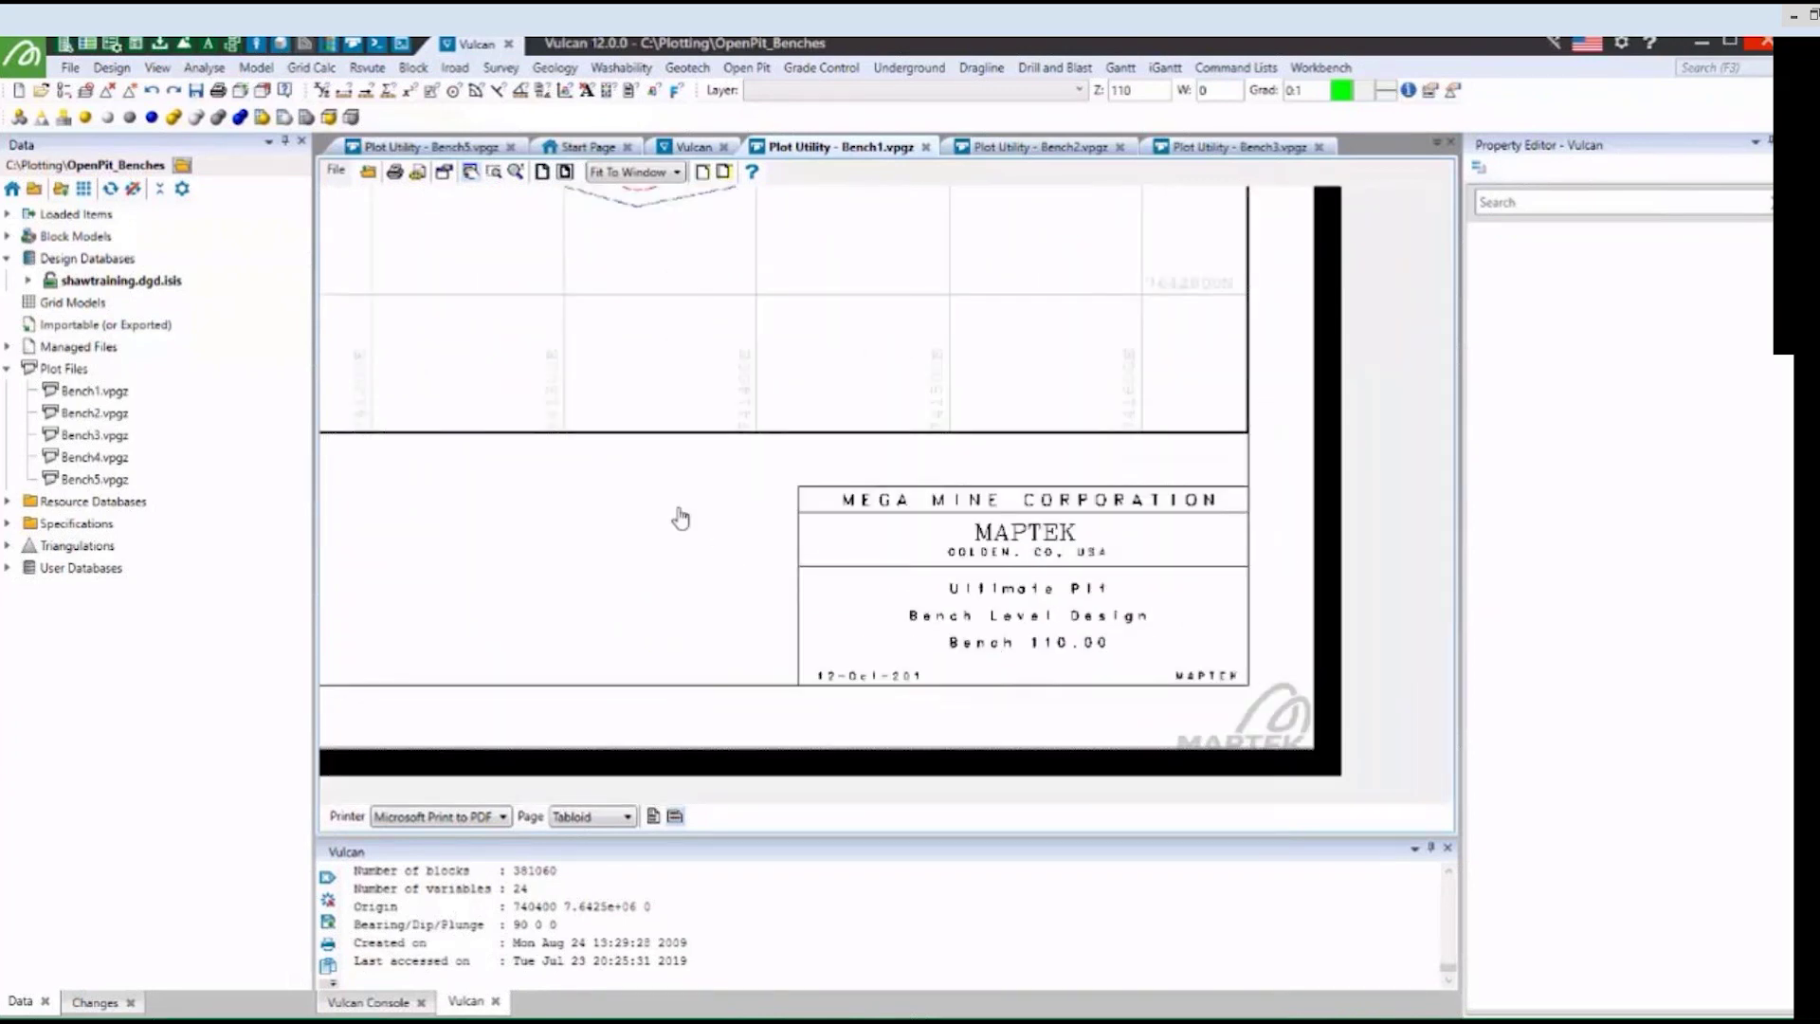
# Set the Bench5 plot's page to Tabloid size in landscape orientation and check the bench level in its title block.
pyautogui.click(461, 150)
pyautogui.click(675, 815)
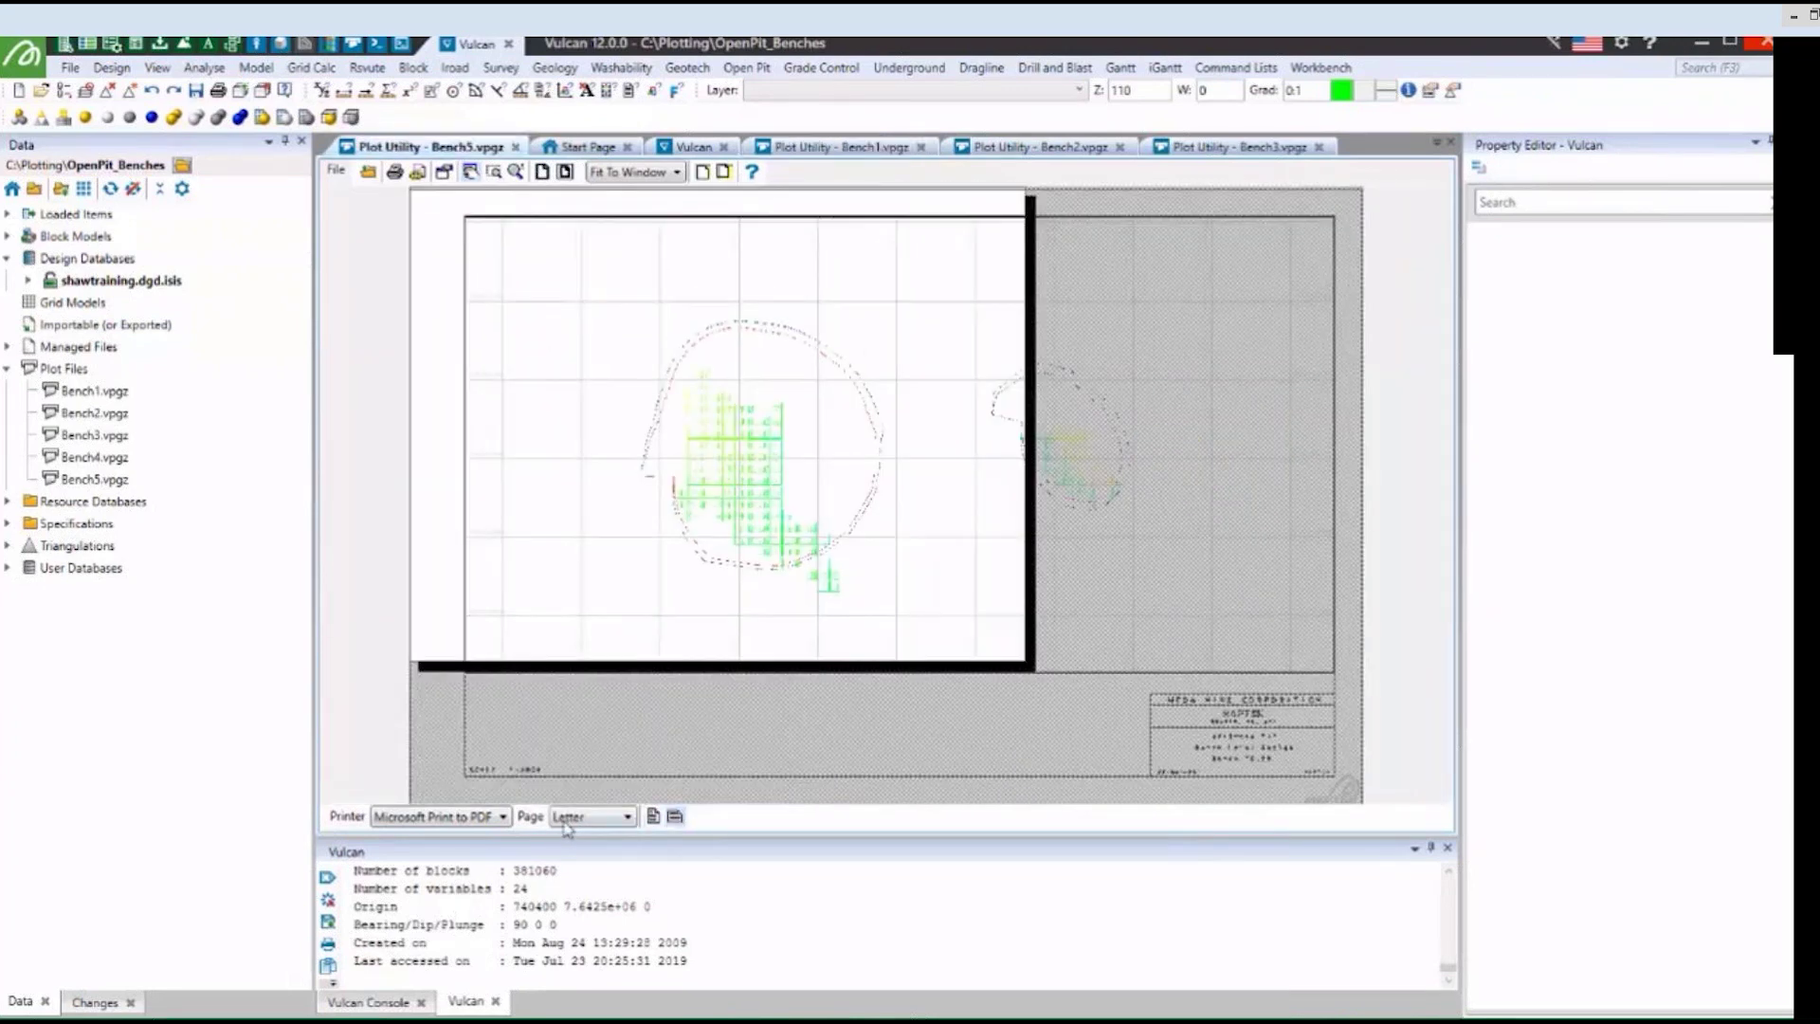
pyautogui.click(567, 819)
pyautogui.click(578, 874)
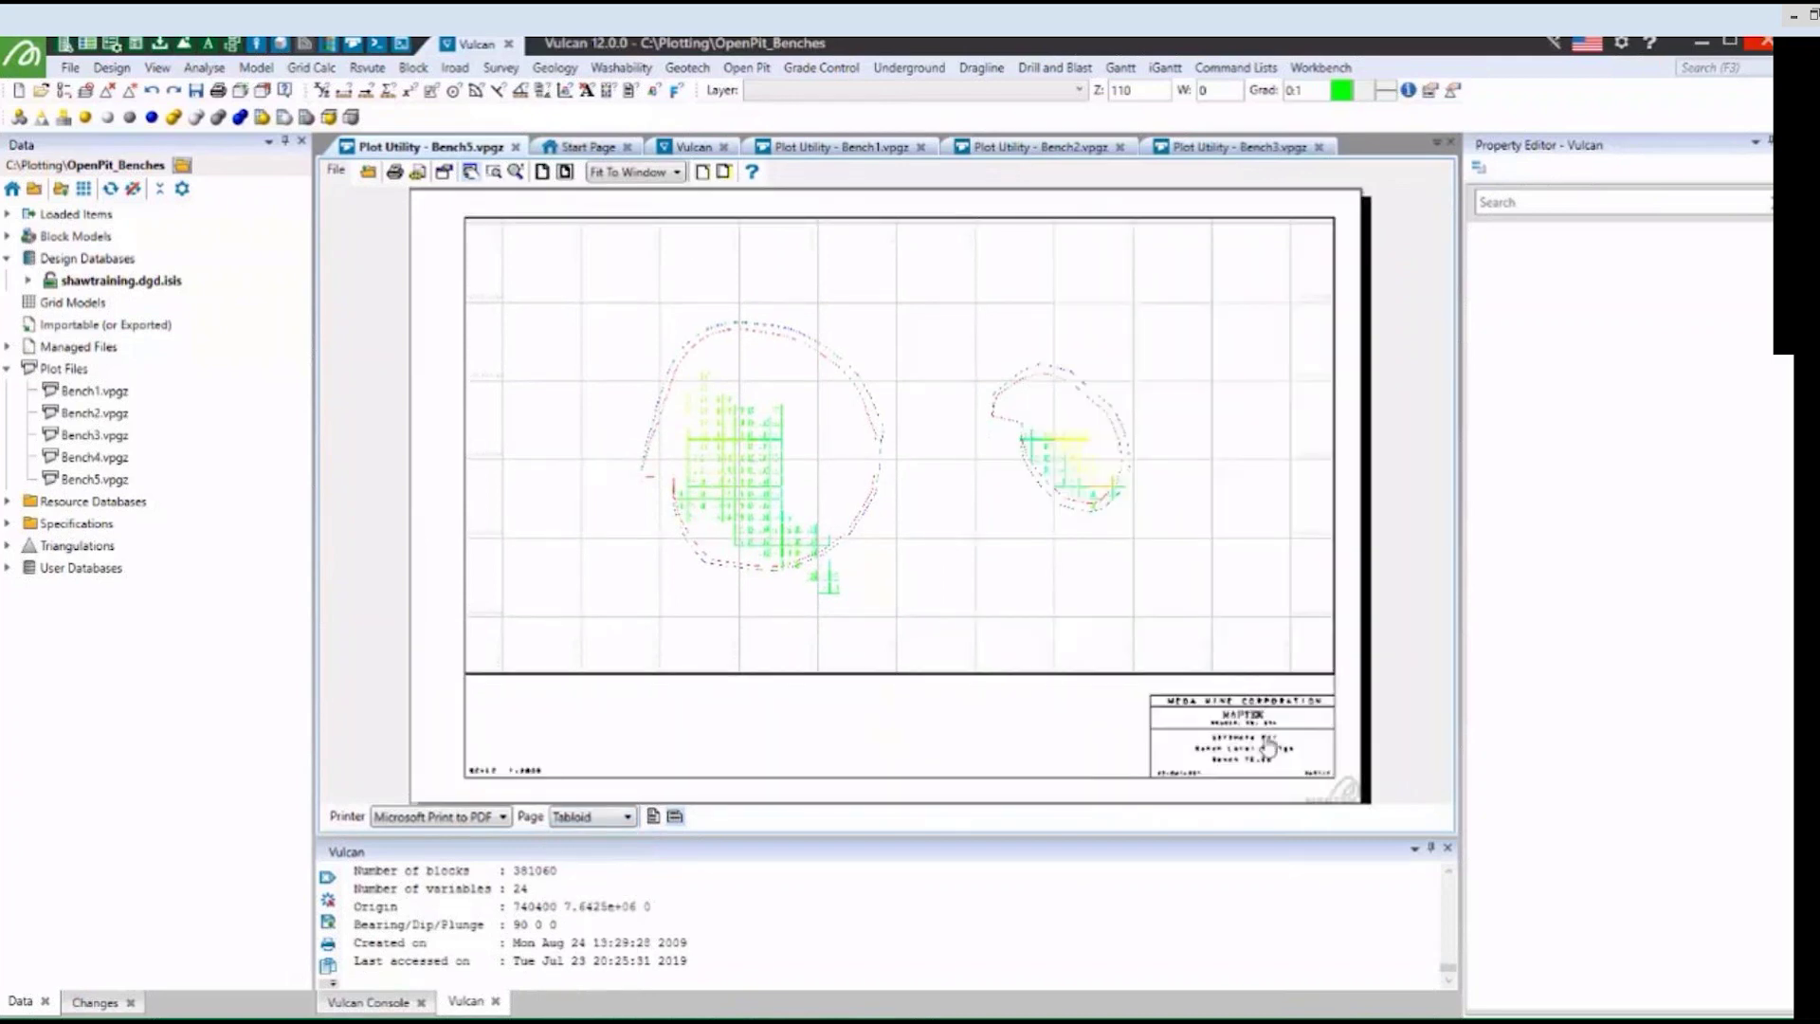
pyautogui.scroll(3, 1310, 785)
pyautogui.scroll(2, 1310, 785)
pyautogui.scroll(2, 1171, 749)
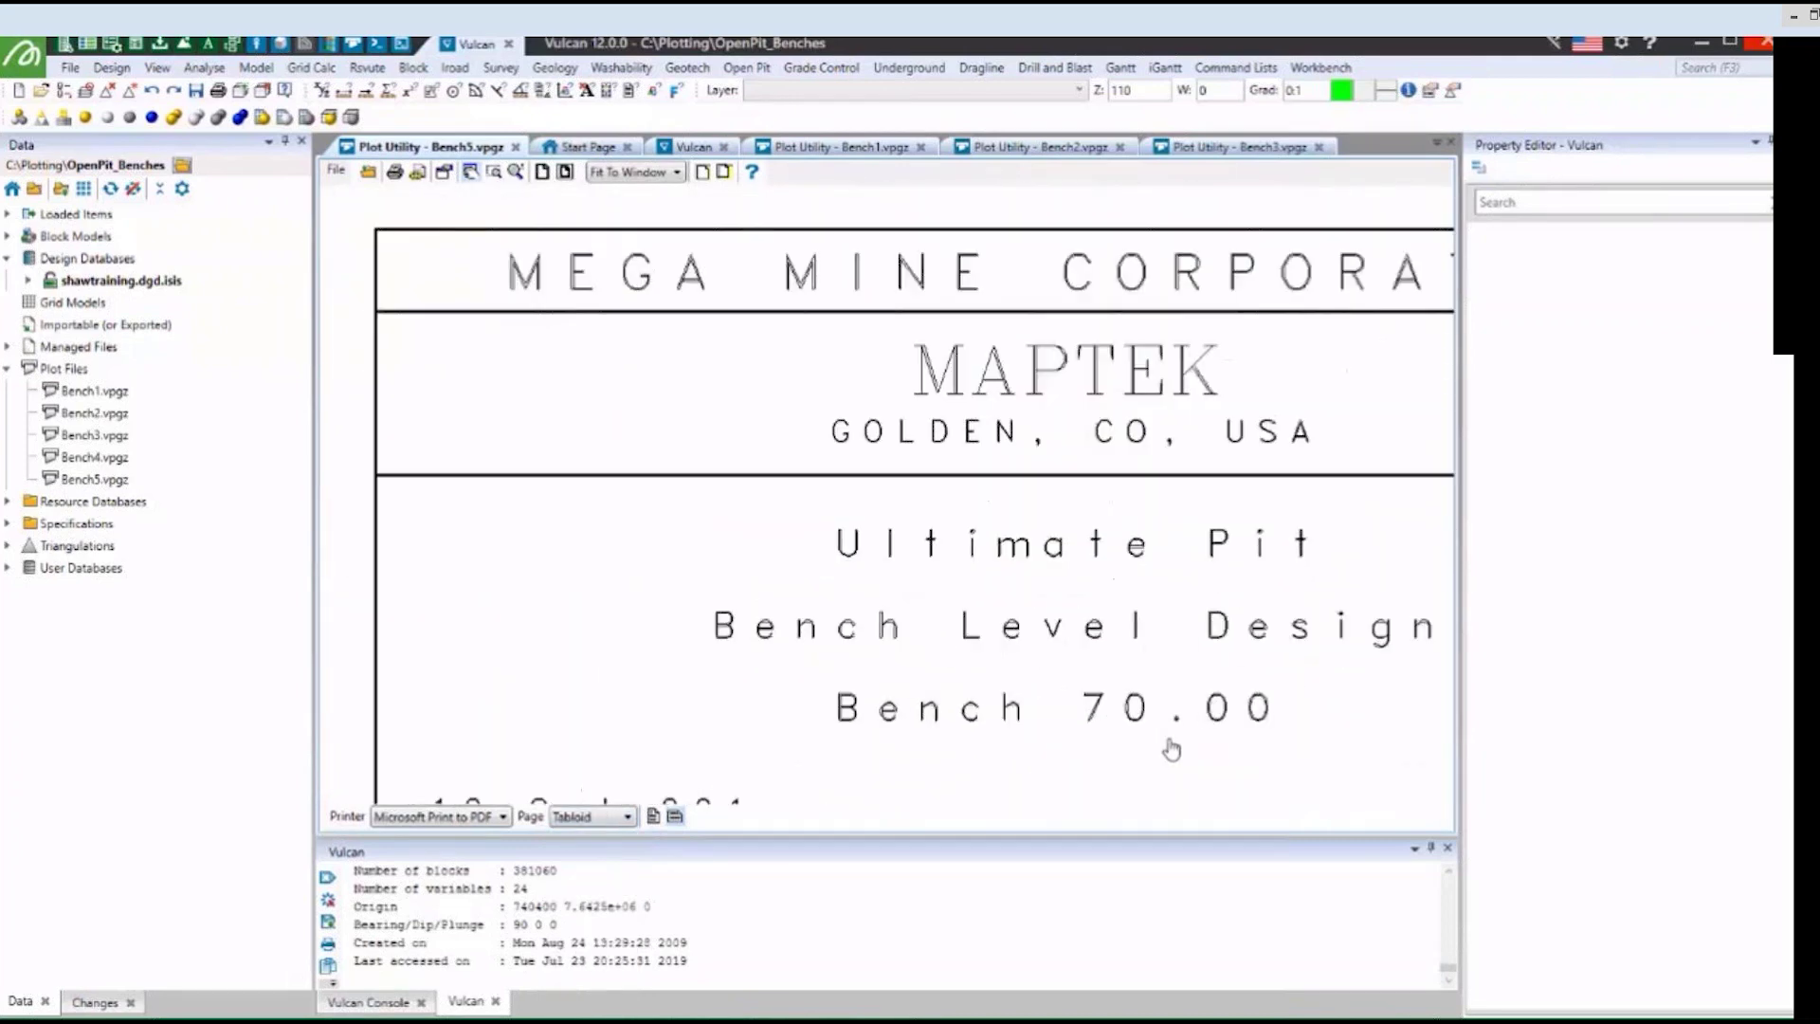
pyautogui.scroll(-10, 1172, 749)
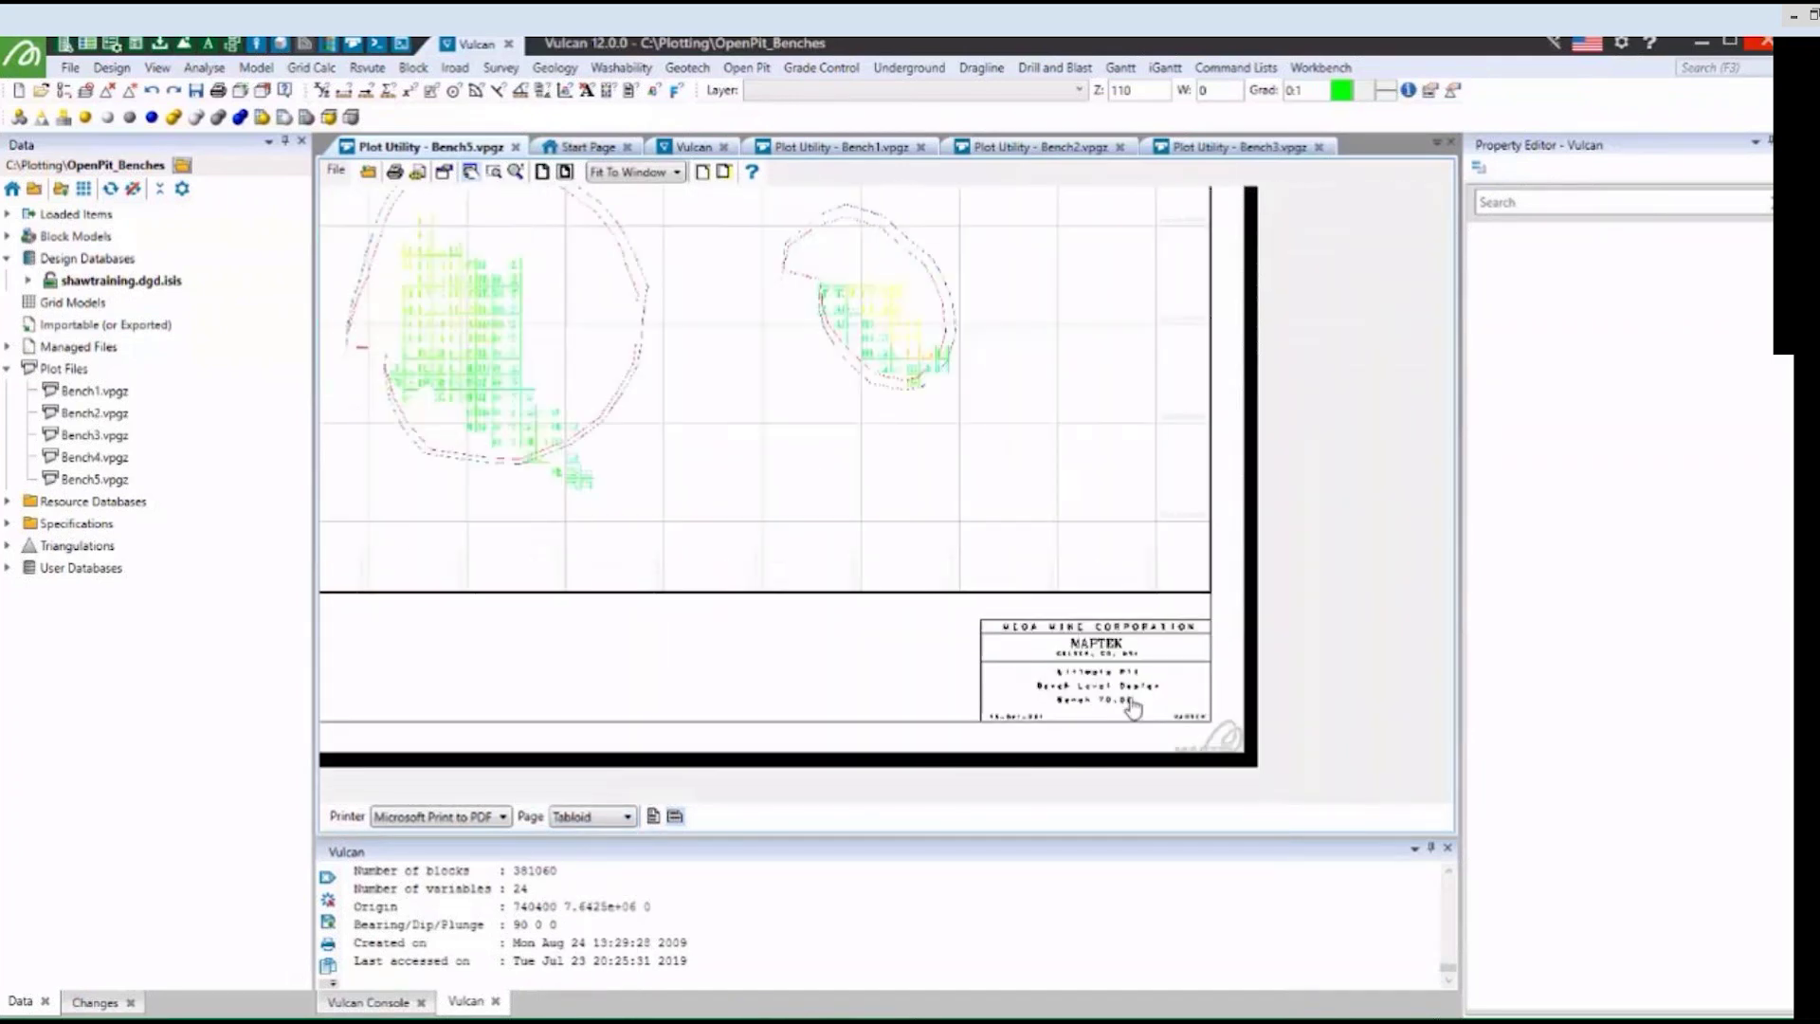
# Start a batch print of the five plot files Bench1.vpgz through Bench5.vpgz.
pyautogui.click(336, 172)
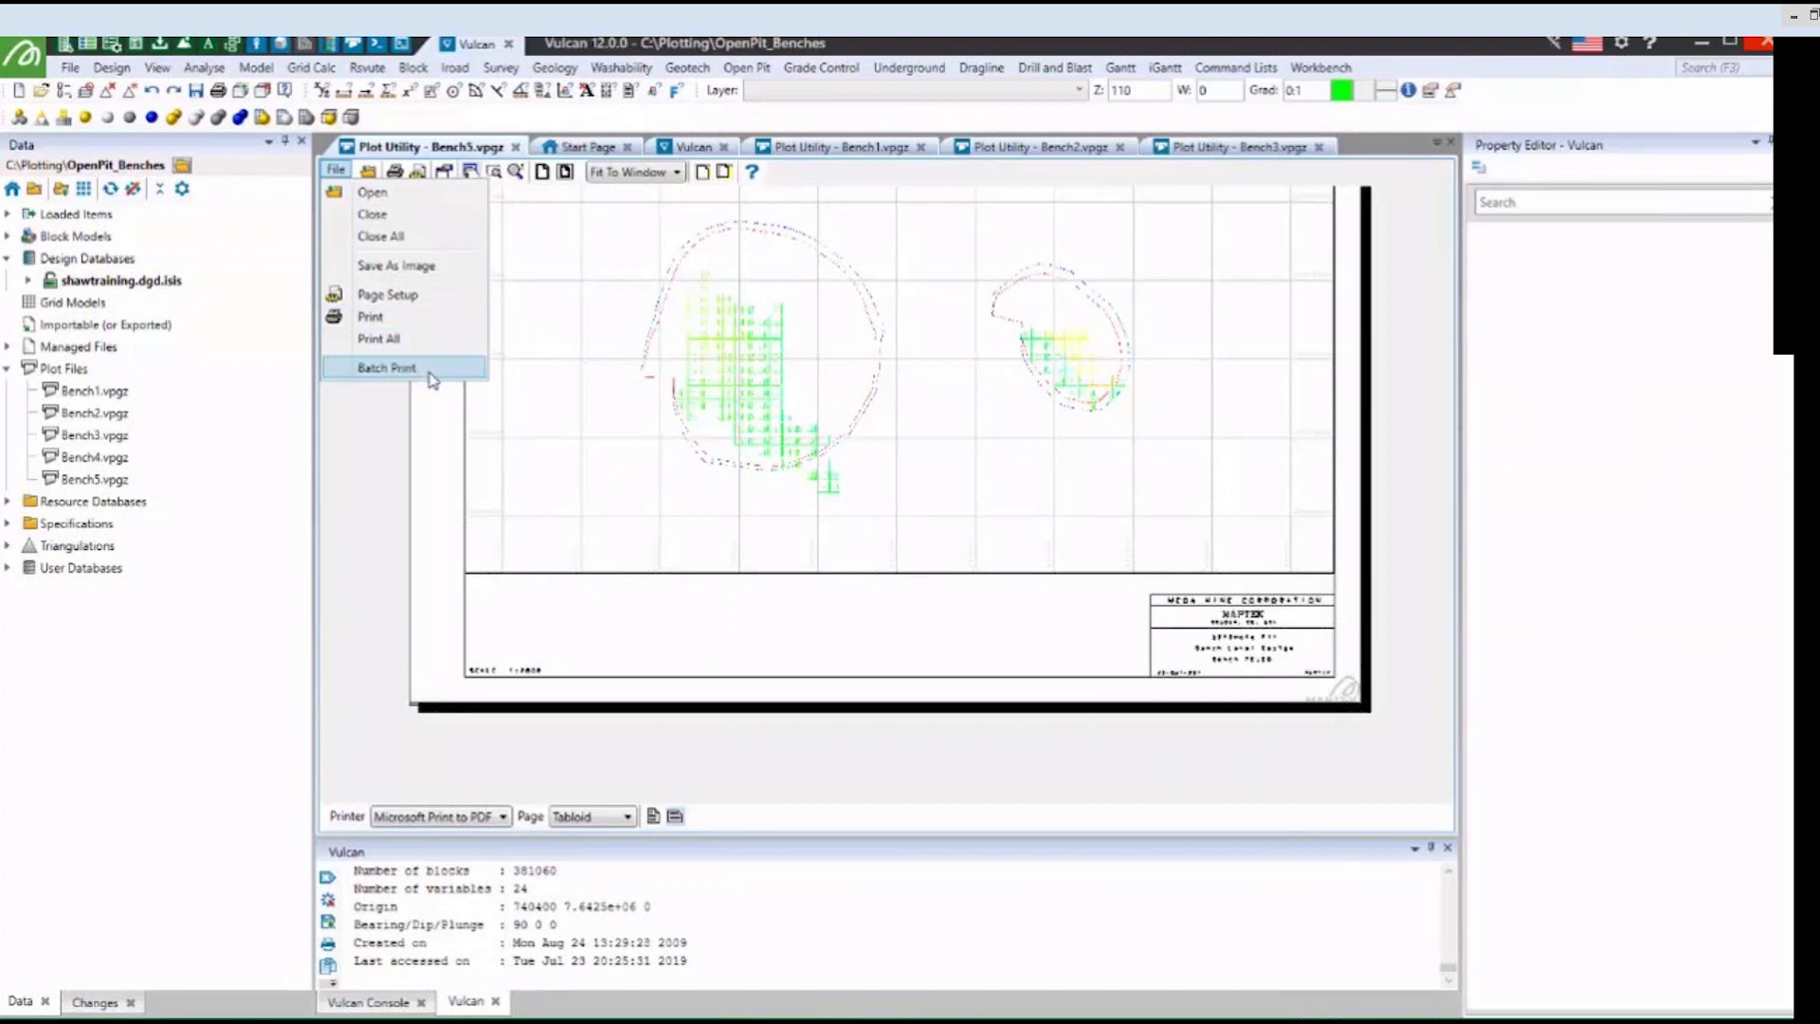
pyautogui.click(387, 368)
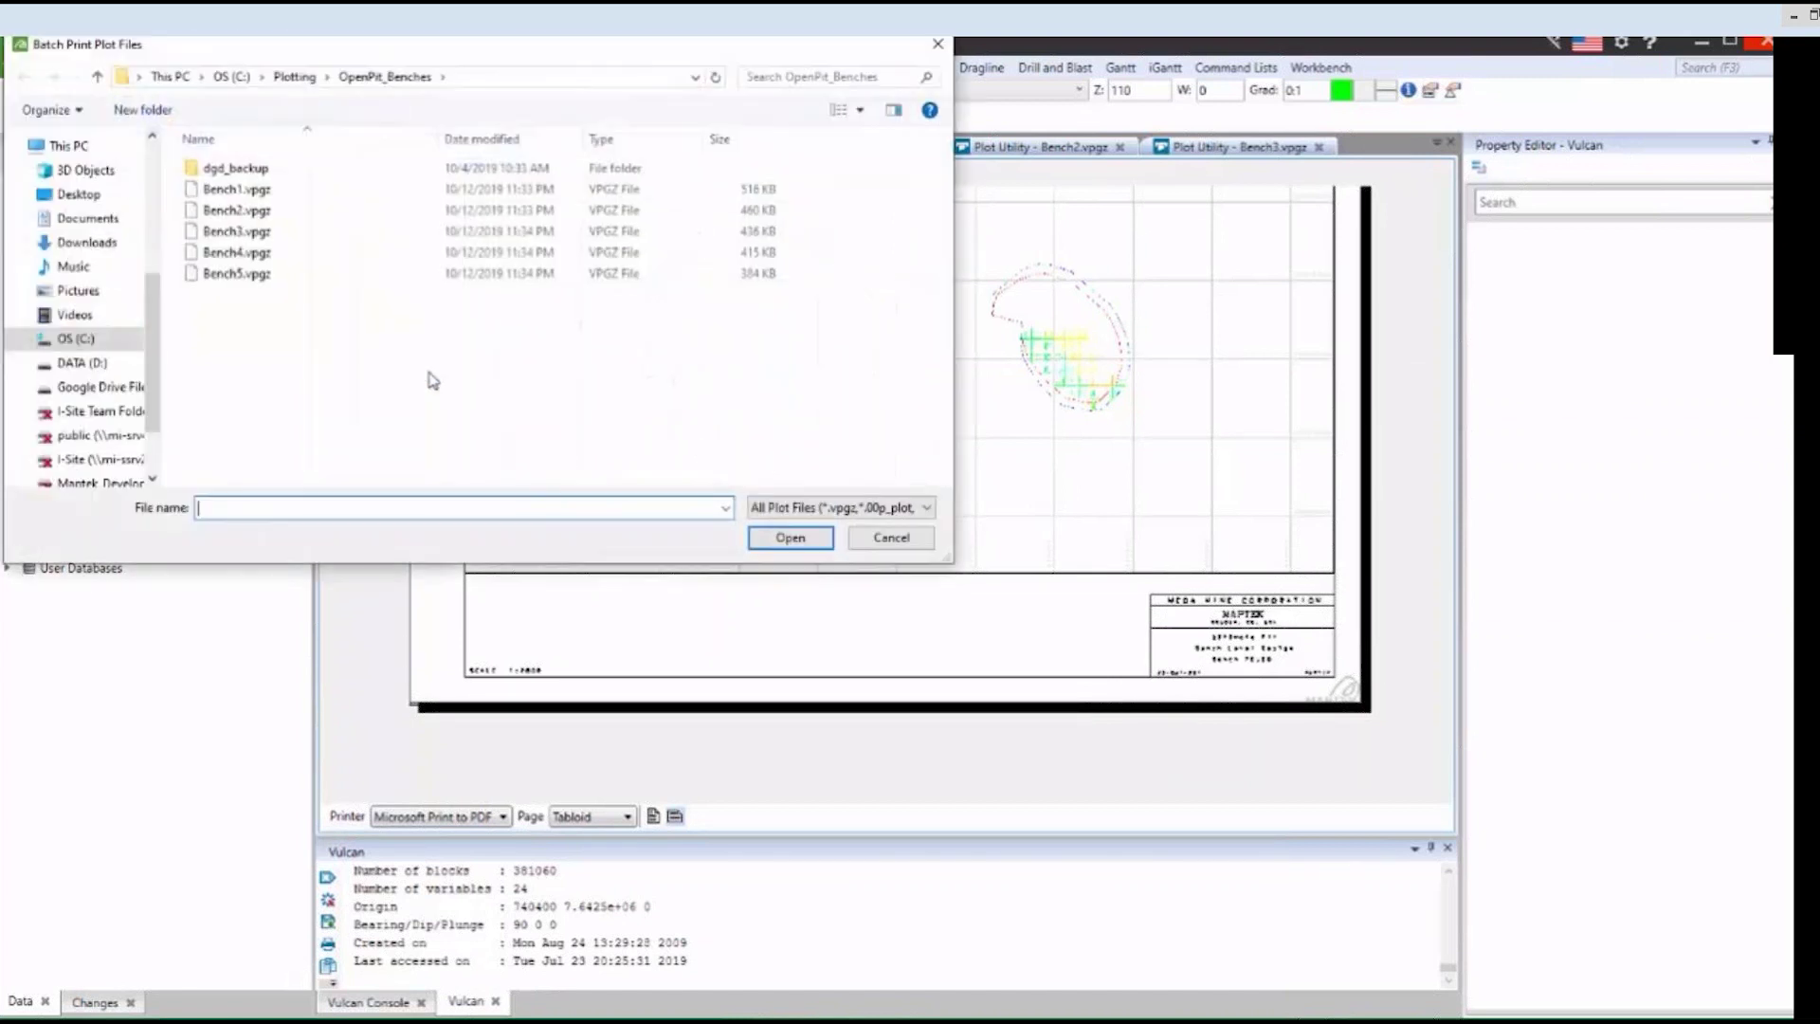
pyautogui.click(275, 189)
pyautogui.keyDown('ctrl'); pyautogui.click(285, 211); pyautogui.keyUp('ctrl')
pyautogui.keyDown('ctrl'); pyautogui.click(285, 231); pyautogui.keyUp('ctrl')
pyautogui.keyDown('ctrl'); pyautogui.click(284, 254); pyautogui.keyUp('ctrl')
pyautogui.keyDown('ctrl'); pyautogui.click(286, 275); pyautogui.keyUp('ctrl')
pyautogui.click(794, 538)
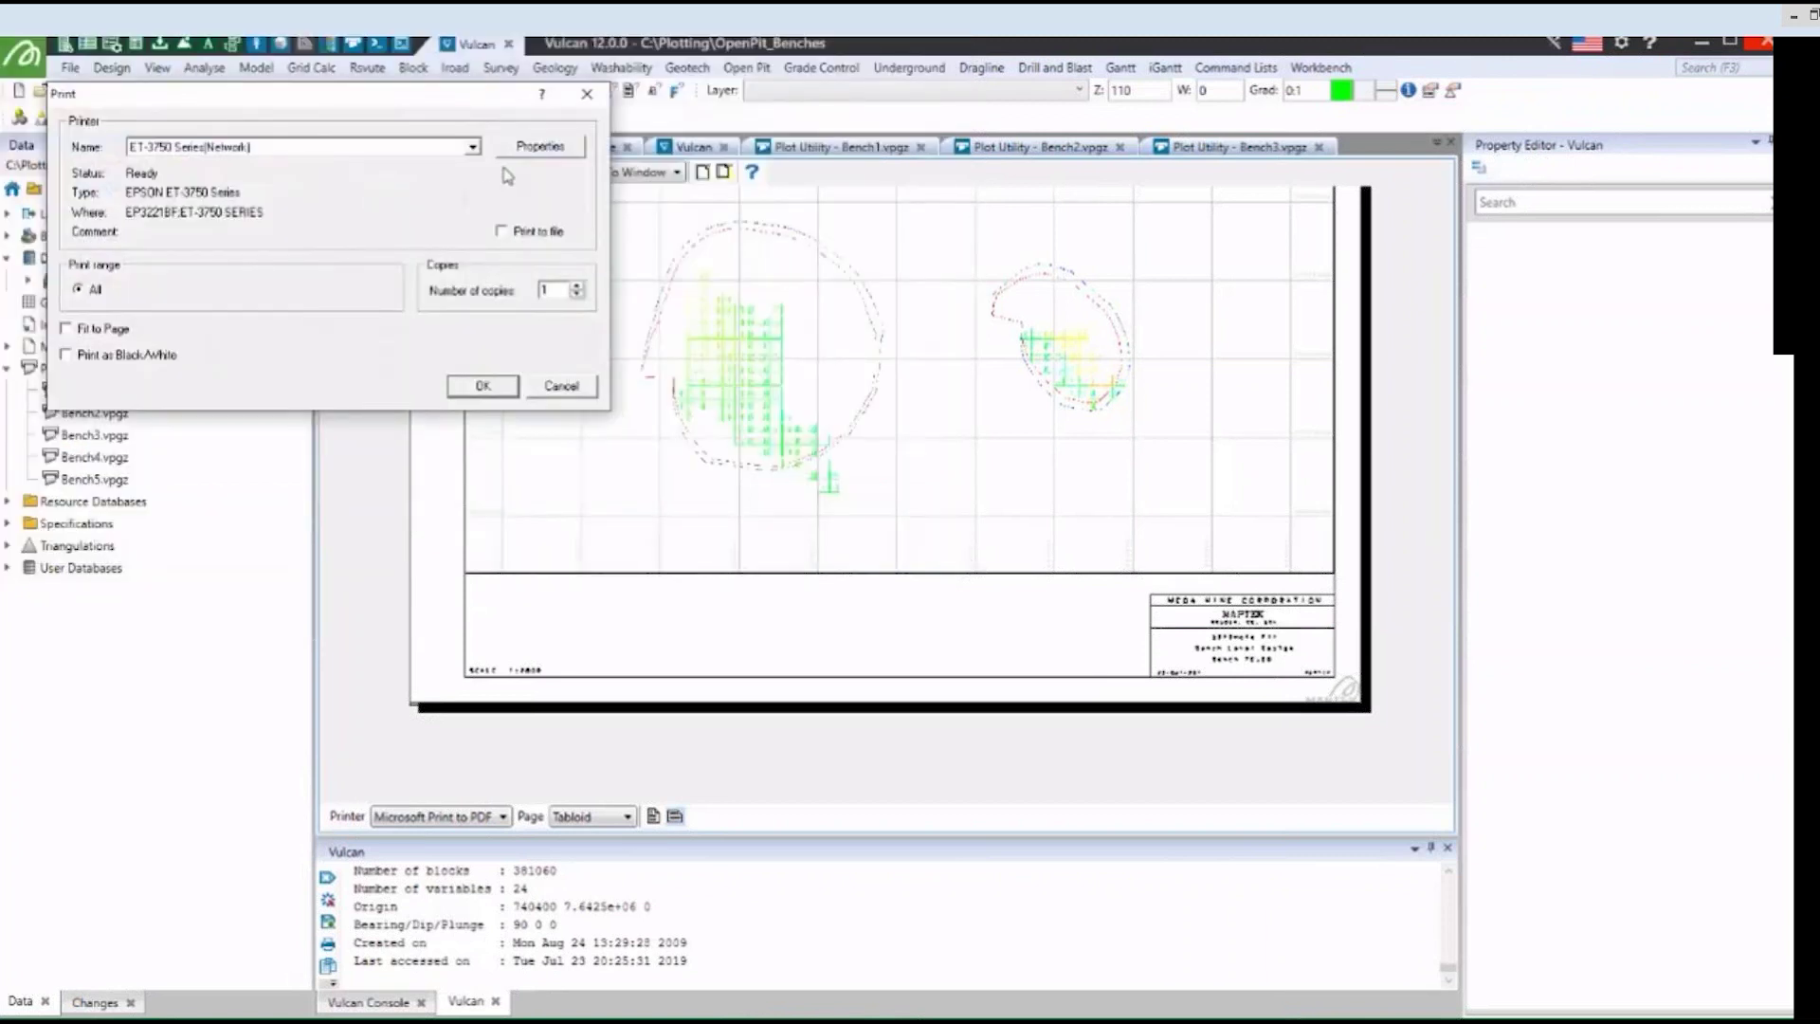
# Choose Microsoft Print to PDF as the batch printer with landscape orientation and Tabloid paper size.
pyautogui.click(473, 149)
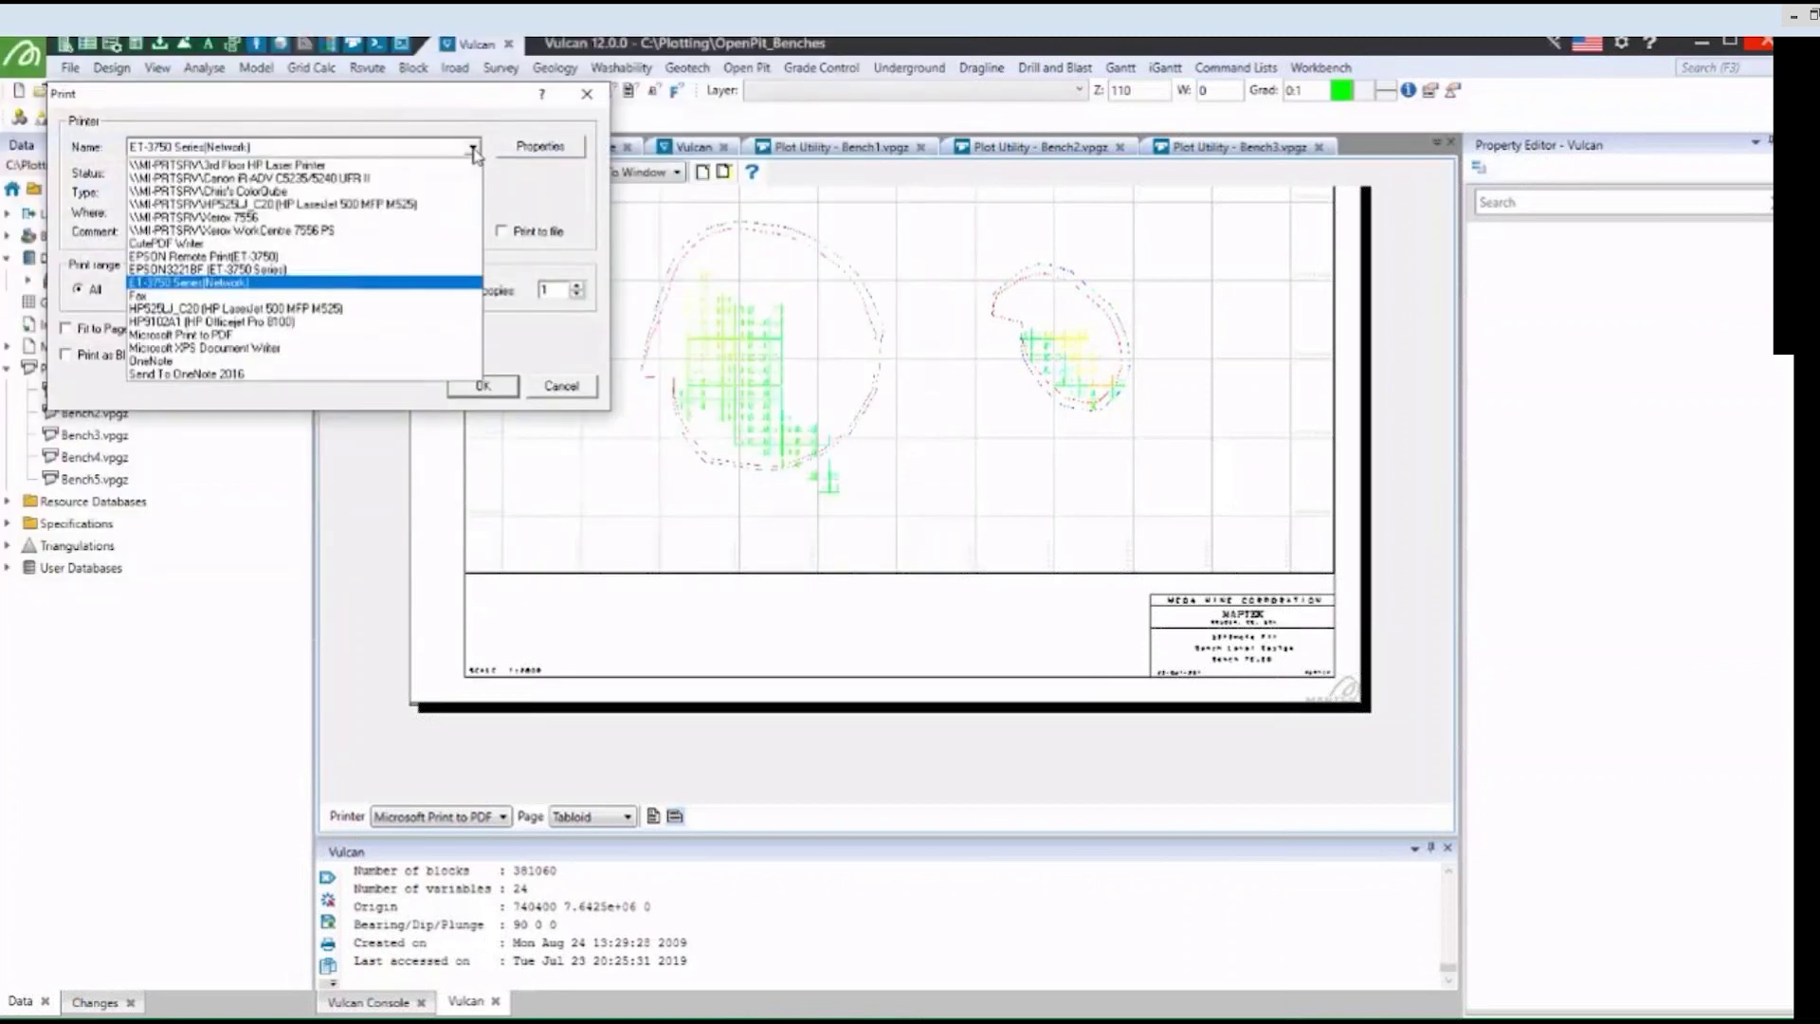
pyautogui.click(262, 336)
pyautogui.click(531, 147)
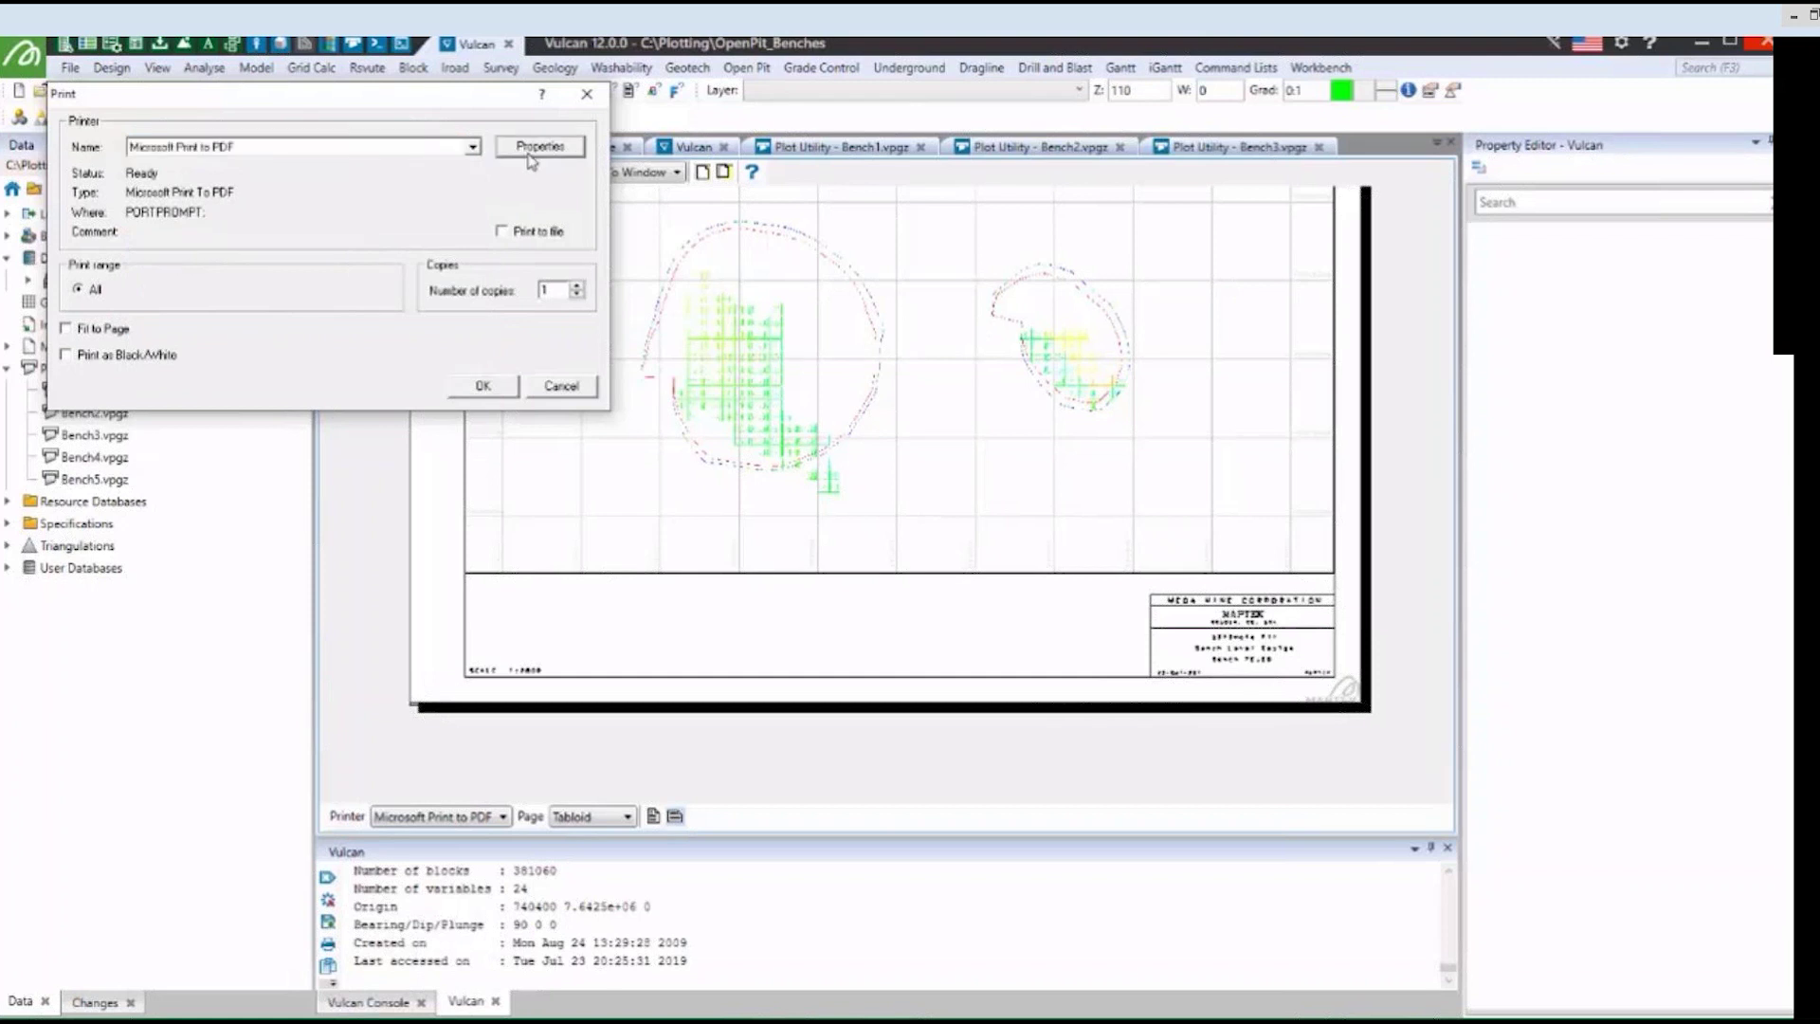
pyautogui.click(189, 196)
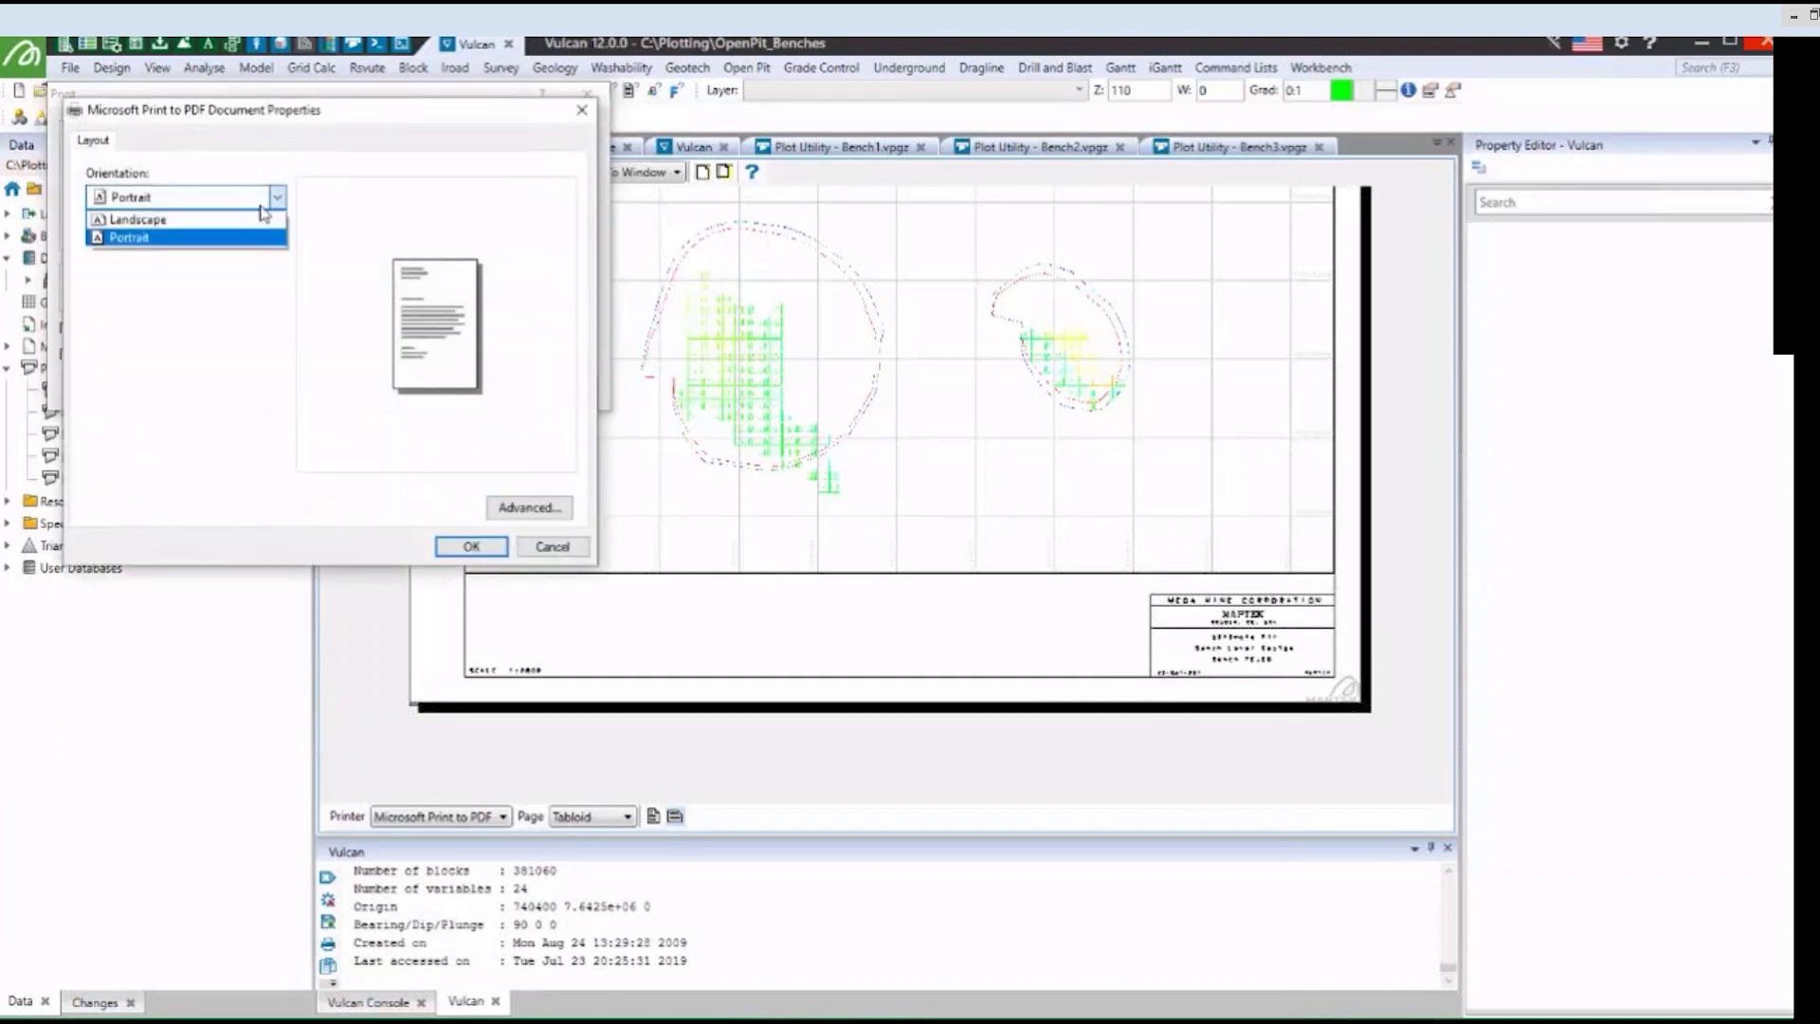
pyautogui.click(142, 228)
pyautogui.click(527, 507)
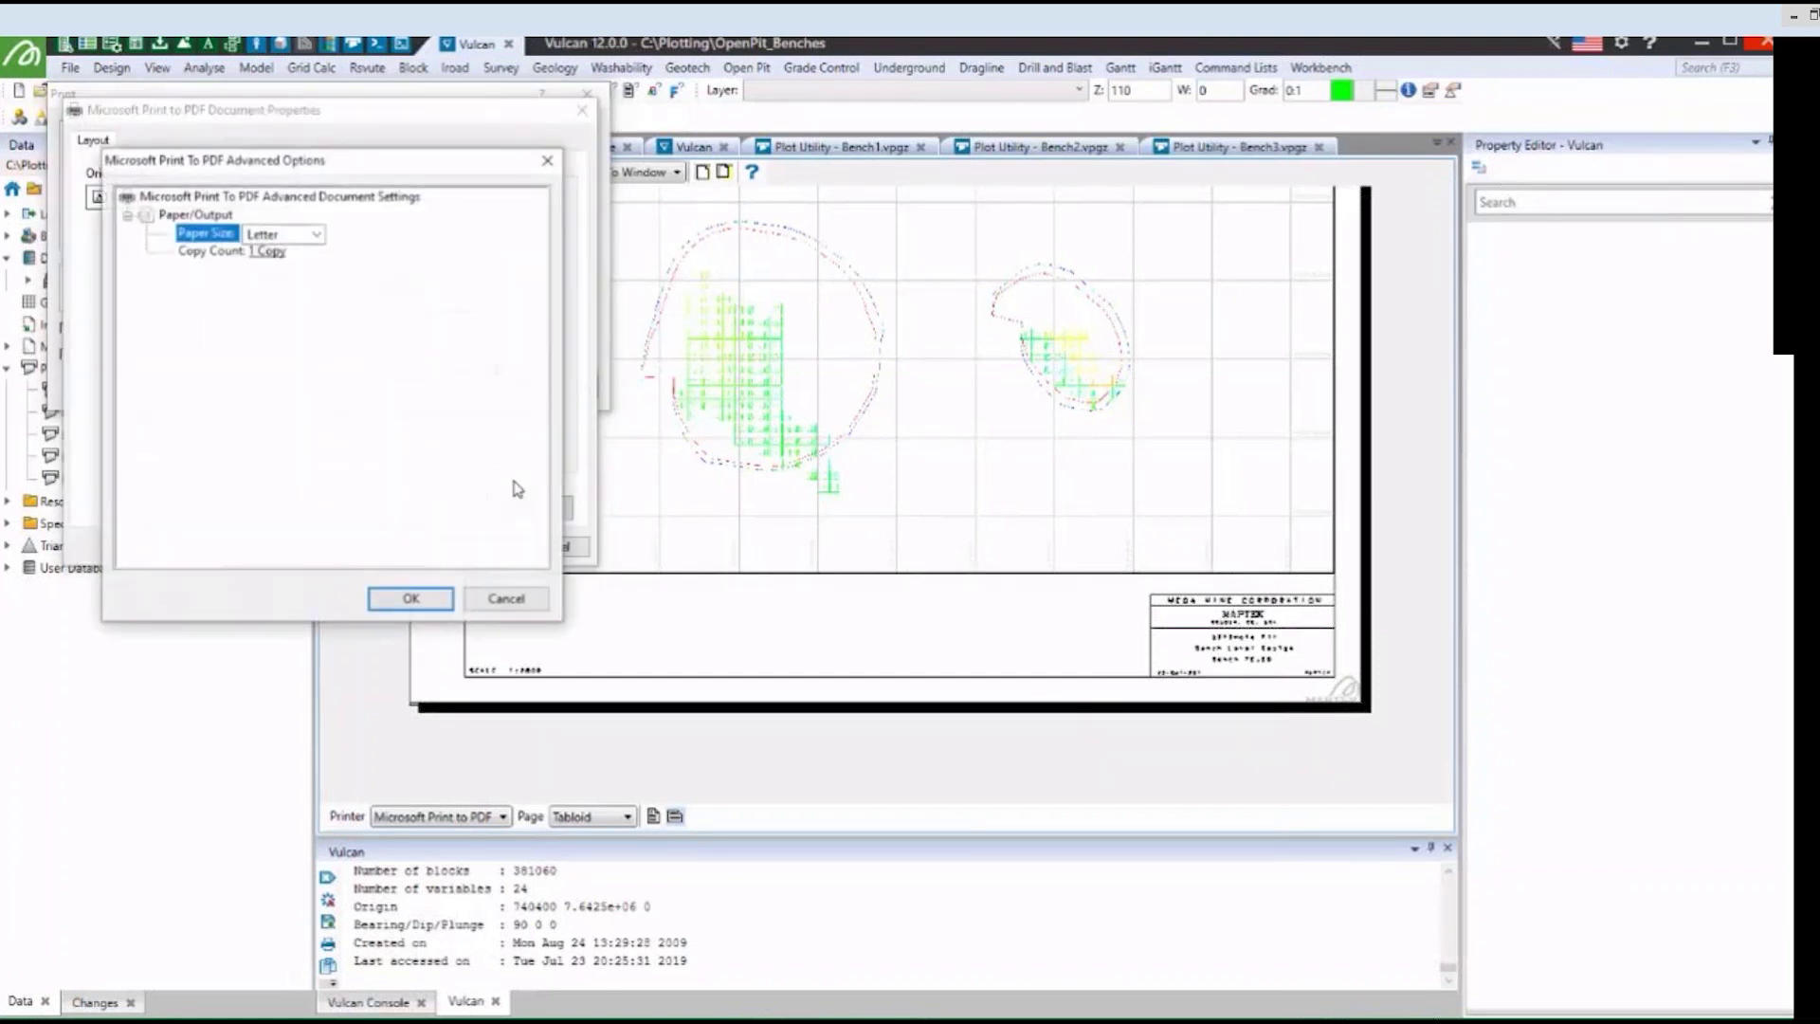
pyautogui.click(284, 234)
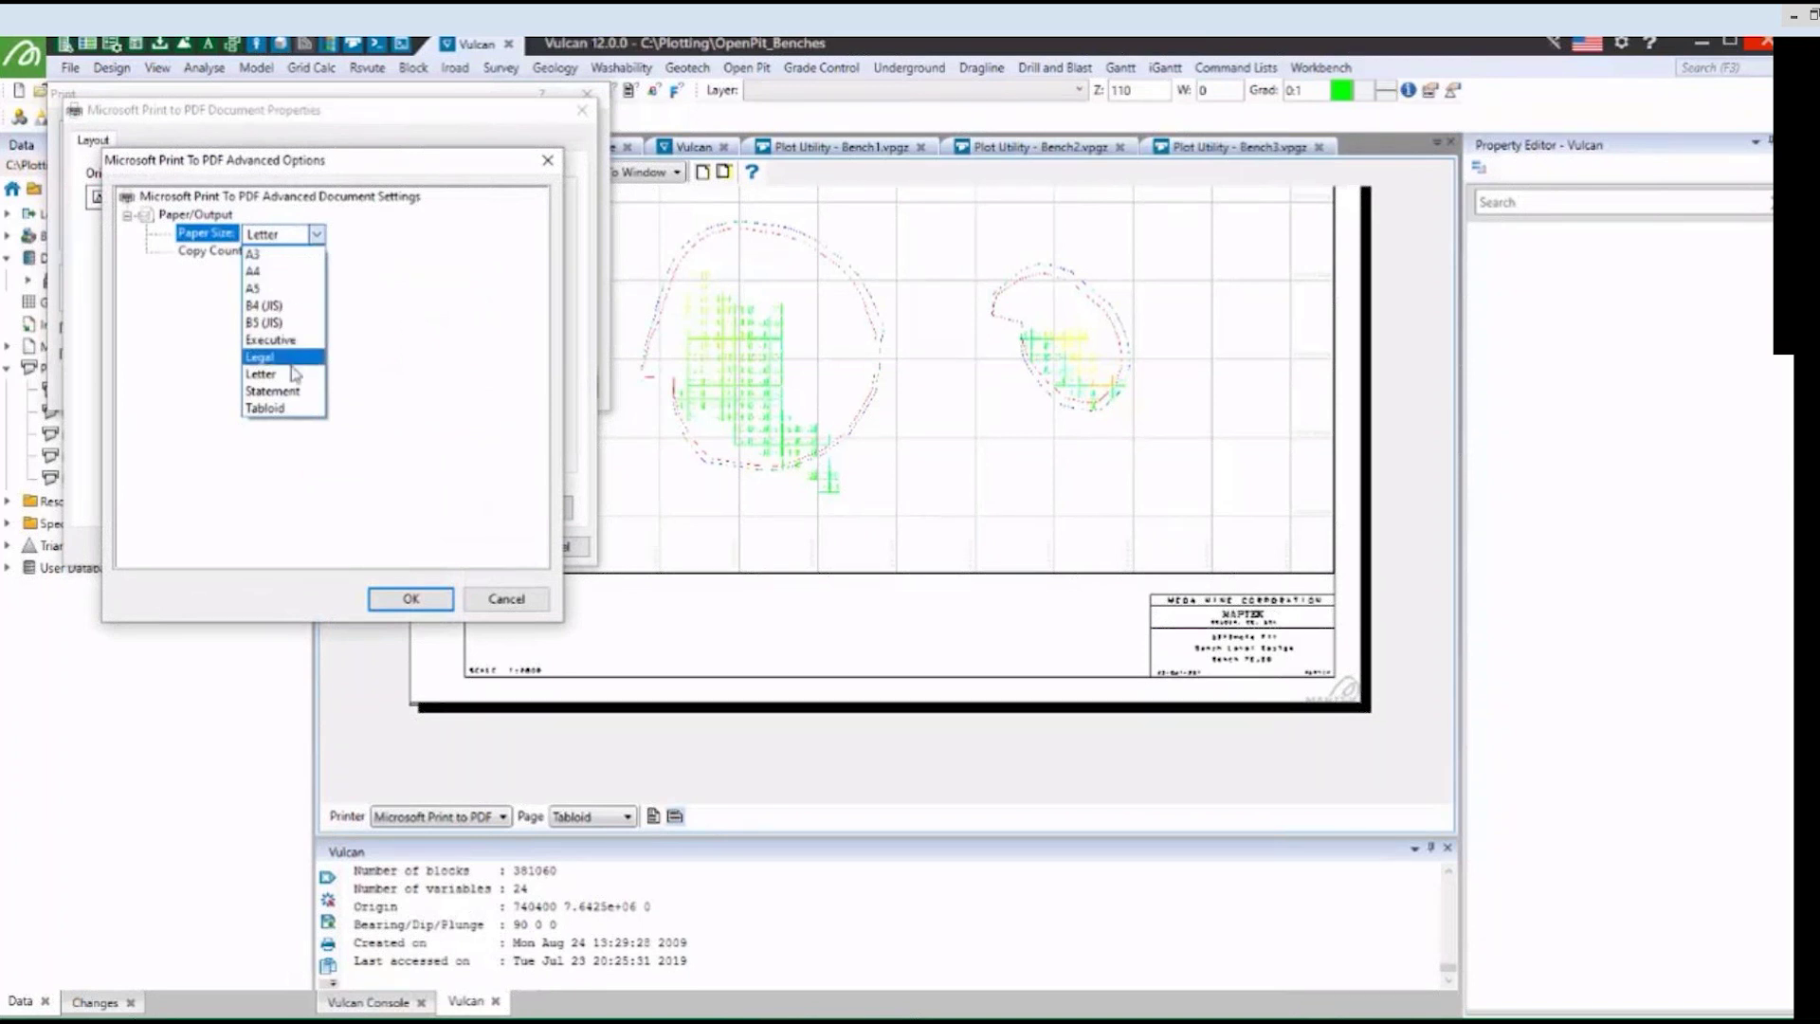
pyautogui.click(287, 409)
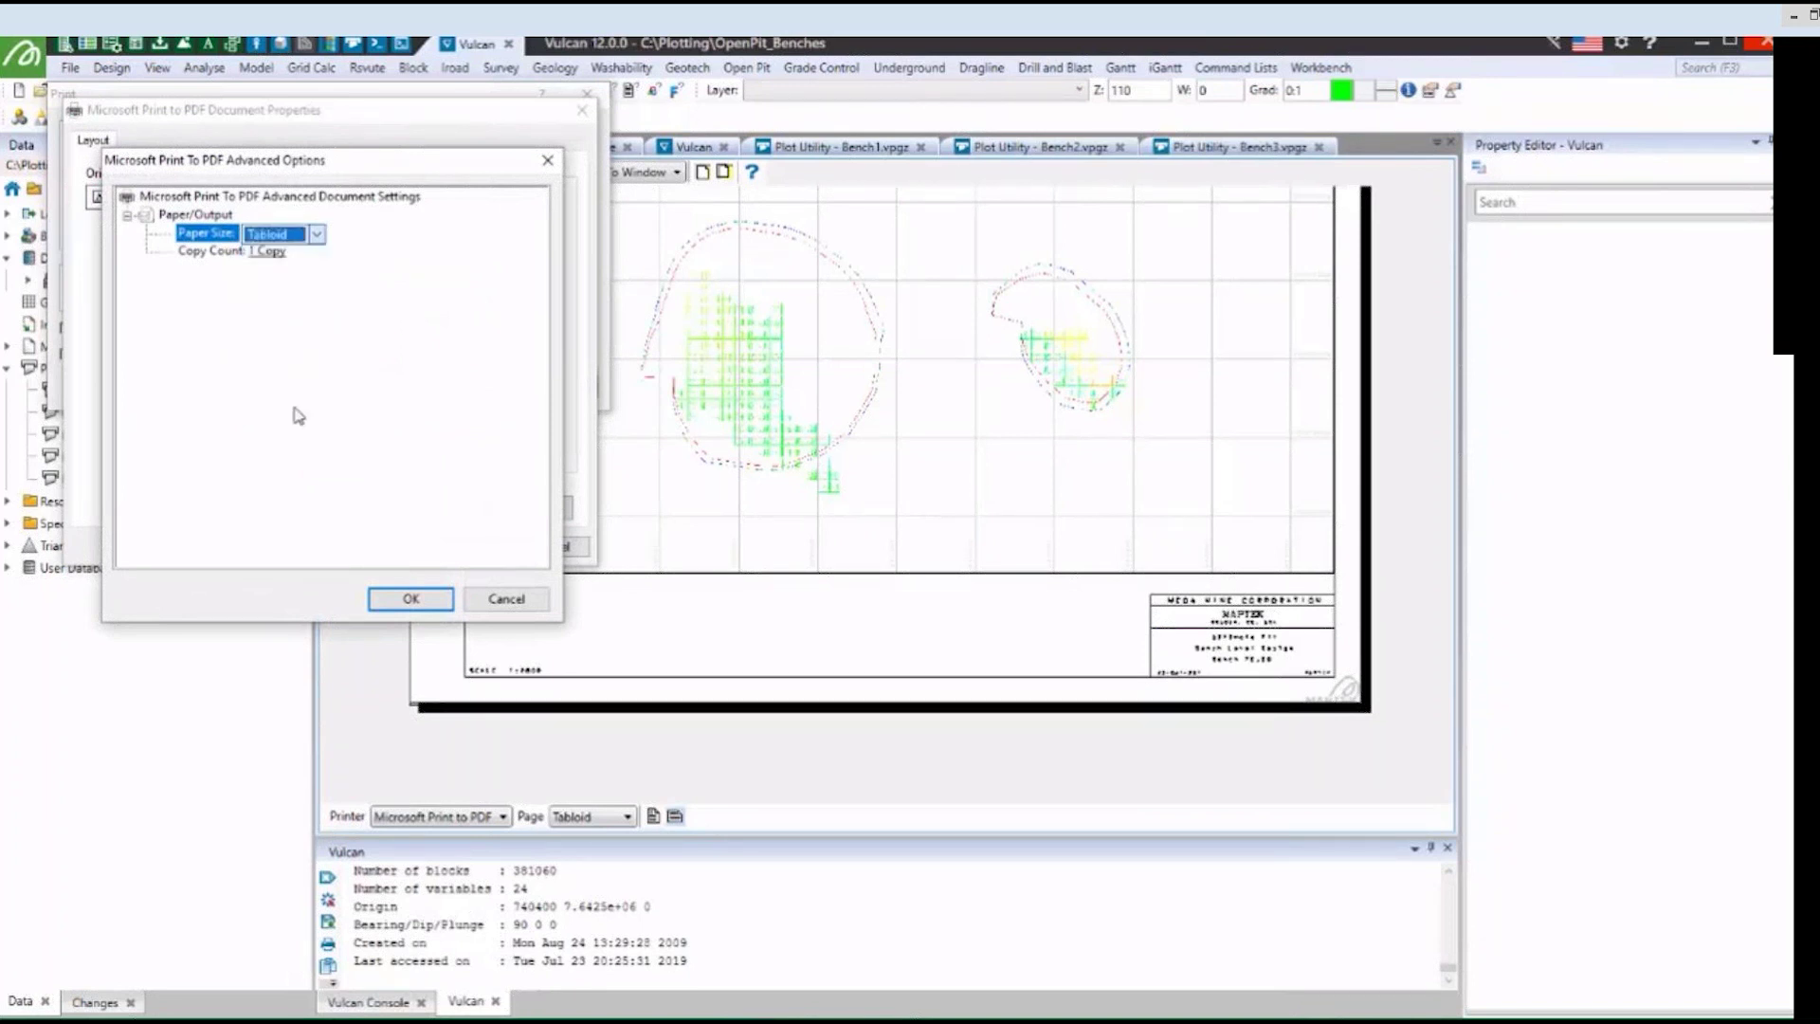
pyautogui.click(410, 598)
pyautogui.click(486, 549)
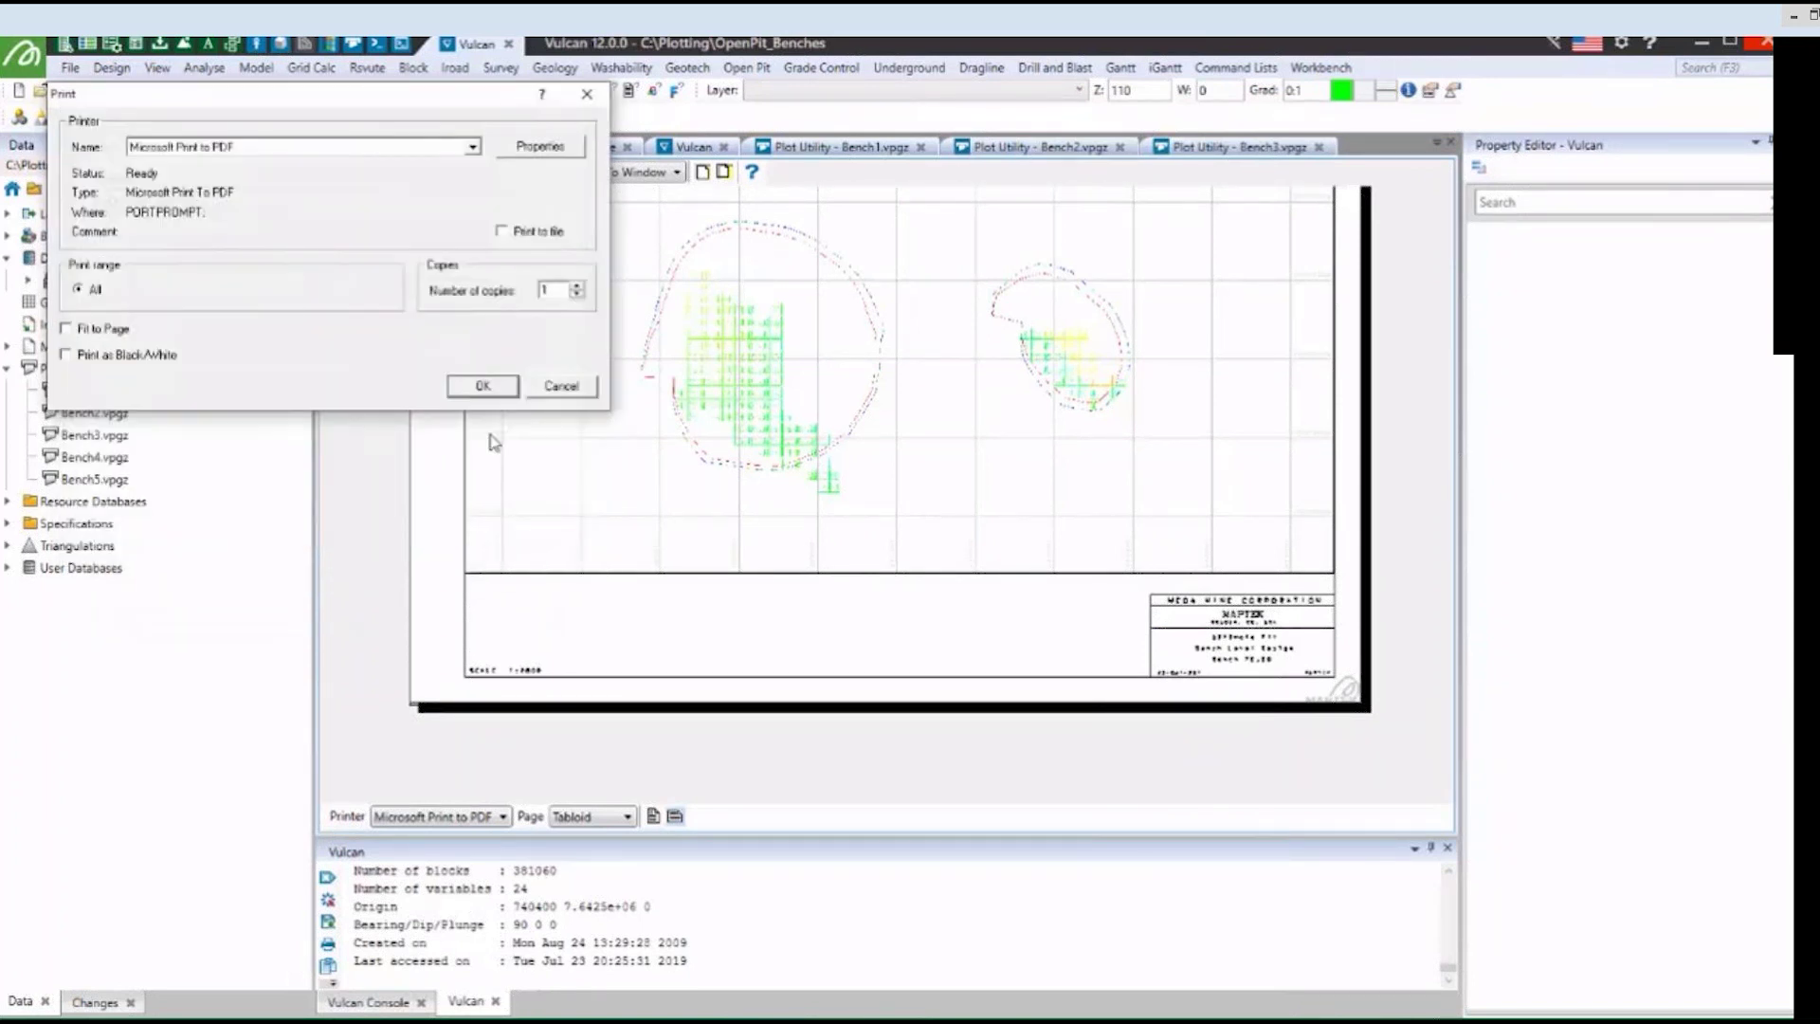
# Print the batch to a PDF document named Bench_Sections in the OpenPit_Benches folder.
pyautogui.click(494, 390)
pyautogui.write('Ben')
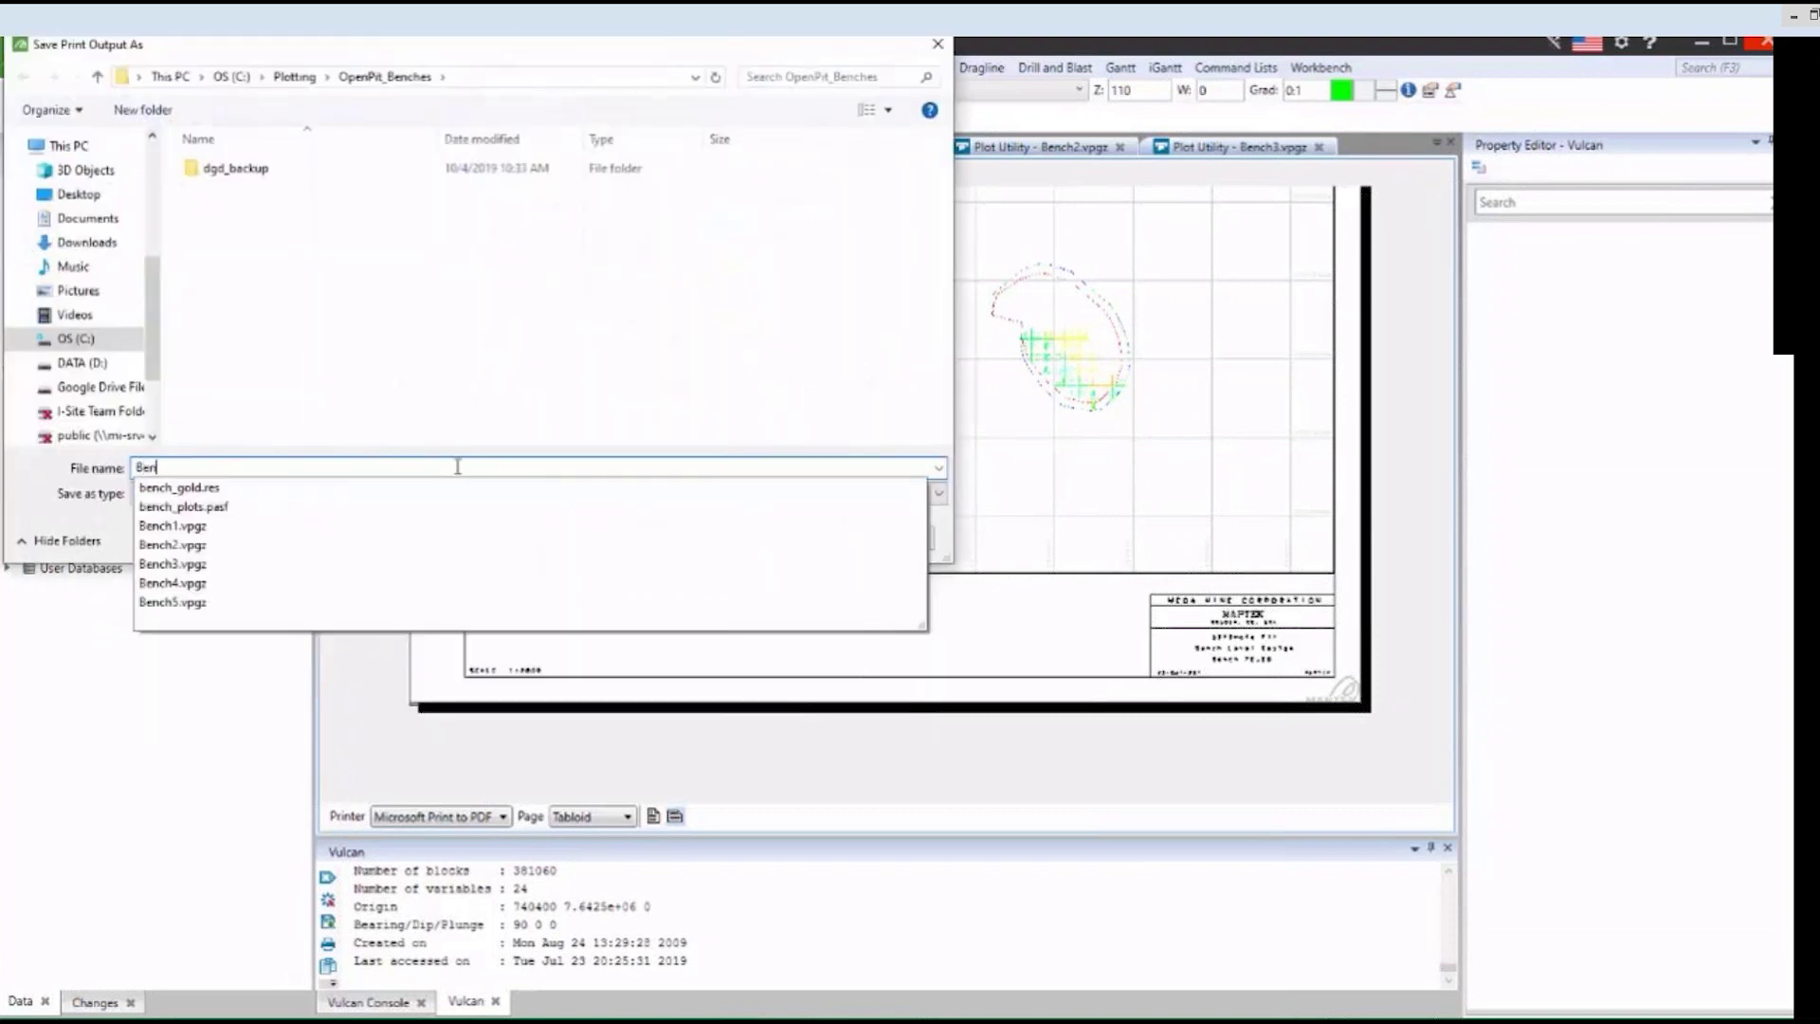
pyautogui.write('ch_Sections')
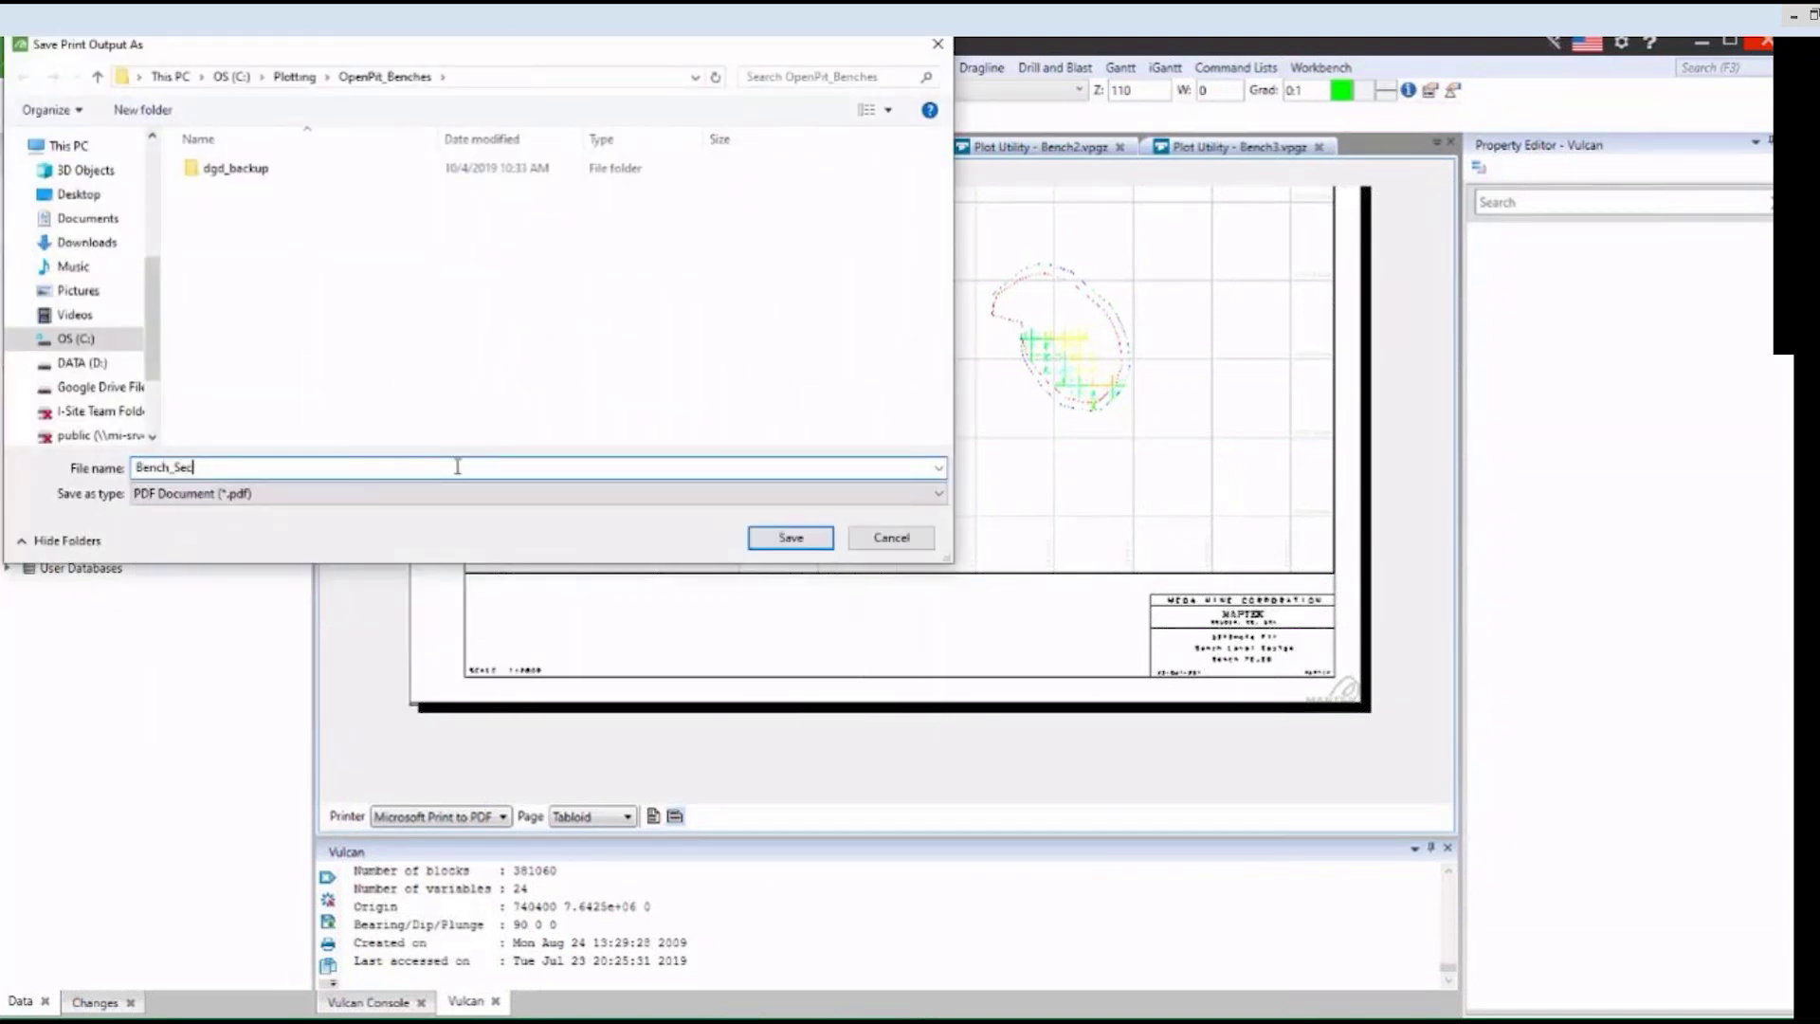
pyautogui.click(812, 538)
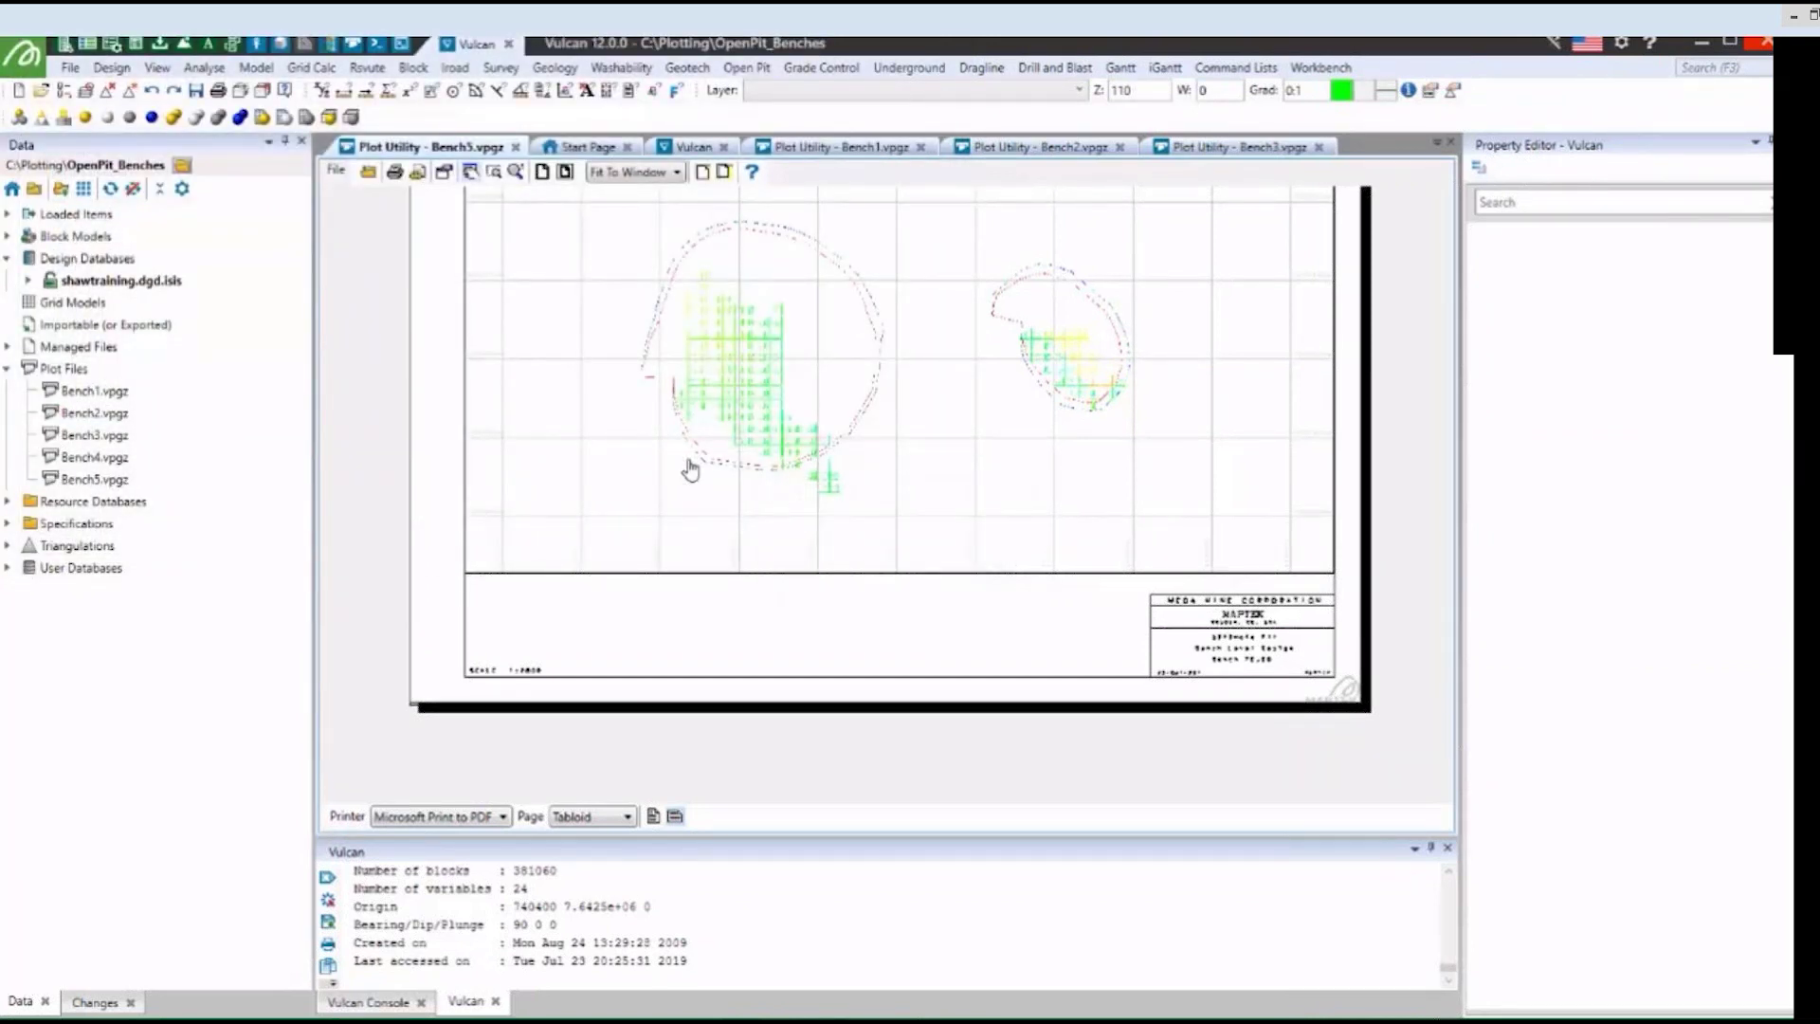
# Open Bench_Sections.pdf from the project folder in the PDF viewer and review all its bench pages.
pyautogui.click(34, 189)
pyautogui.doubleClick(419, 557)
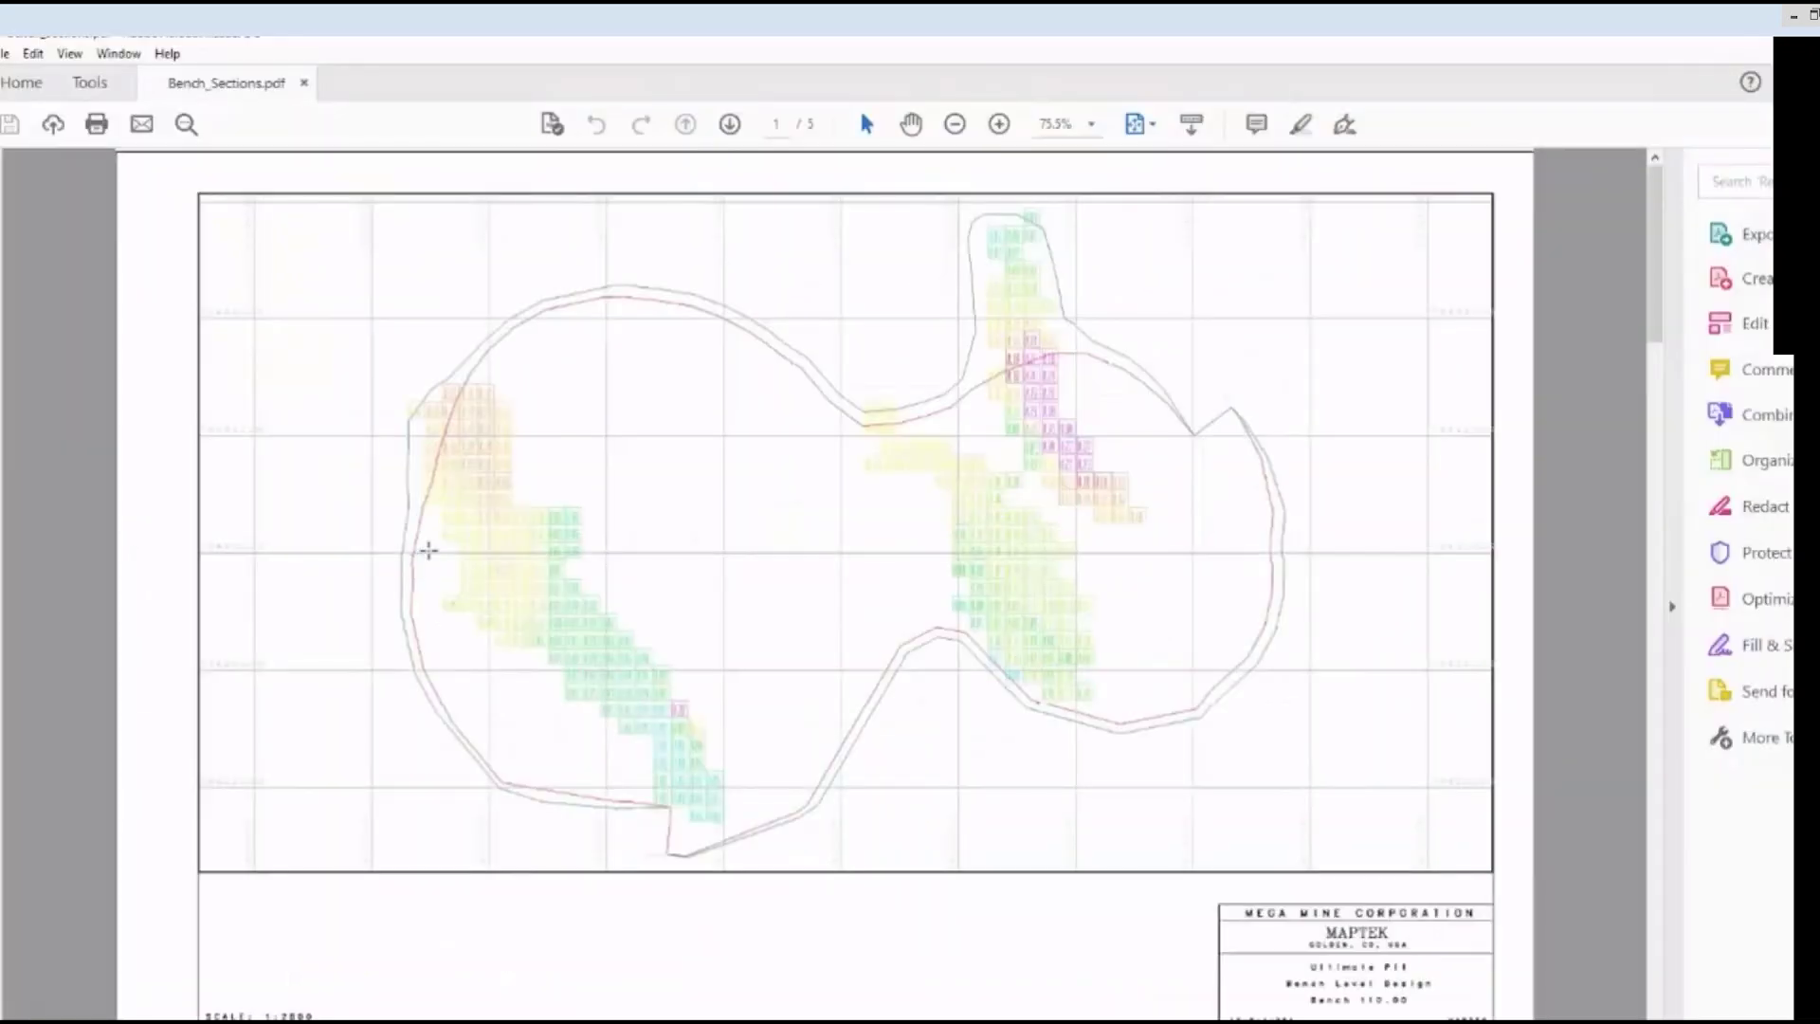
pyautogui.scroll(-1, 1392, 490)
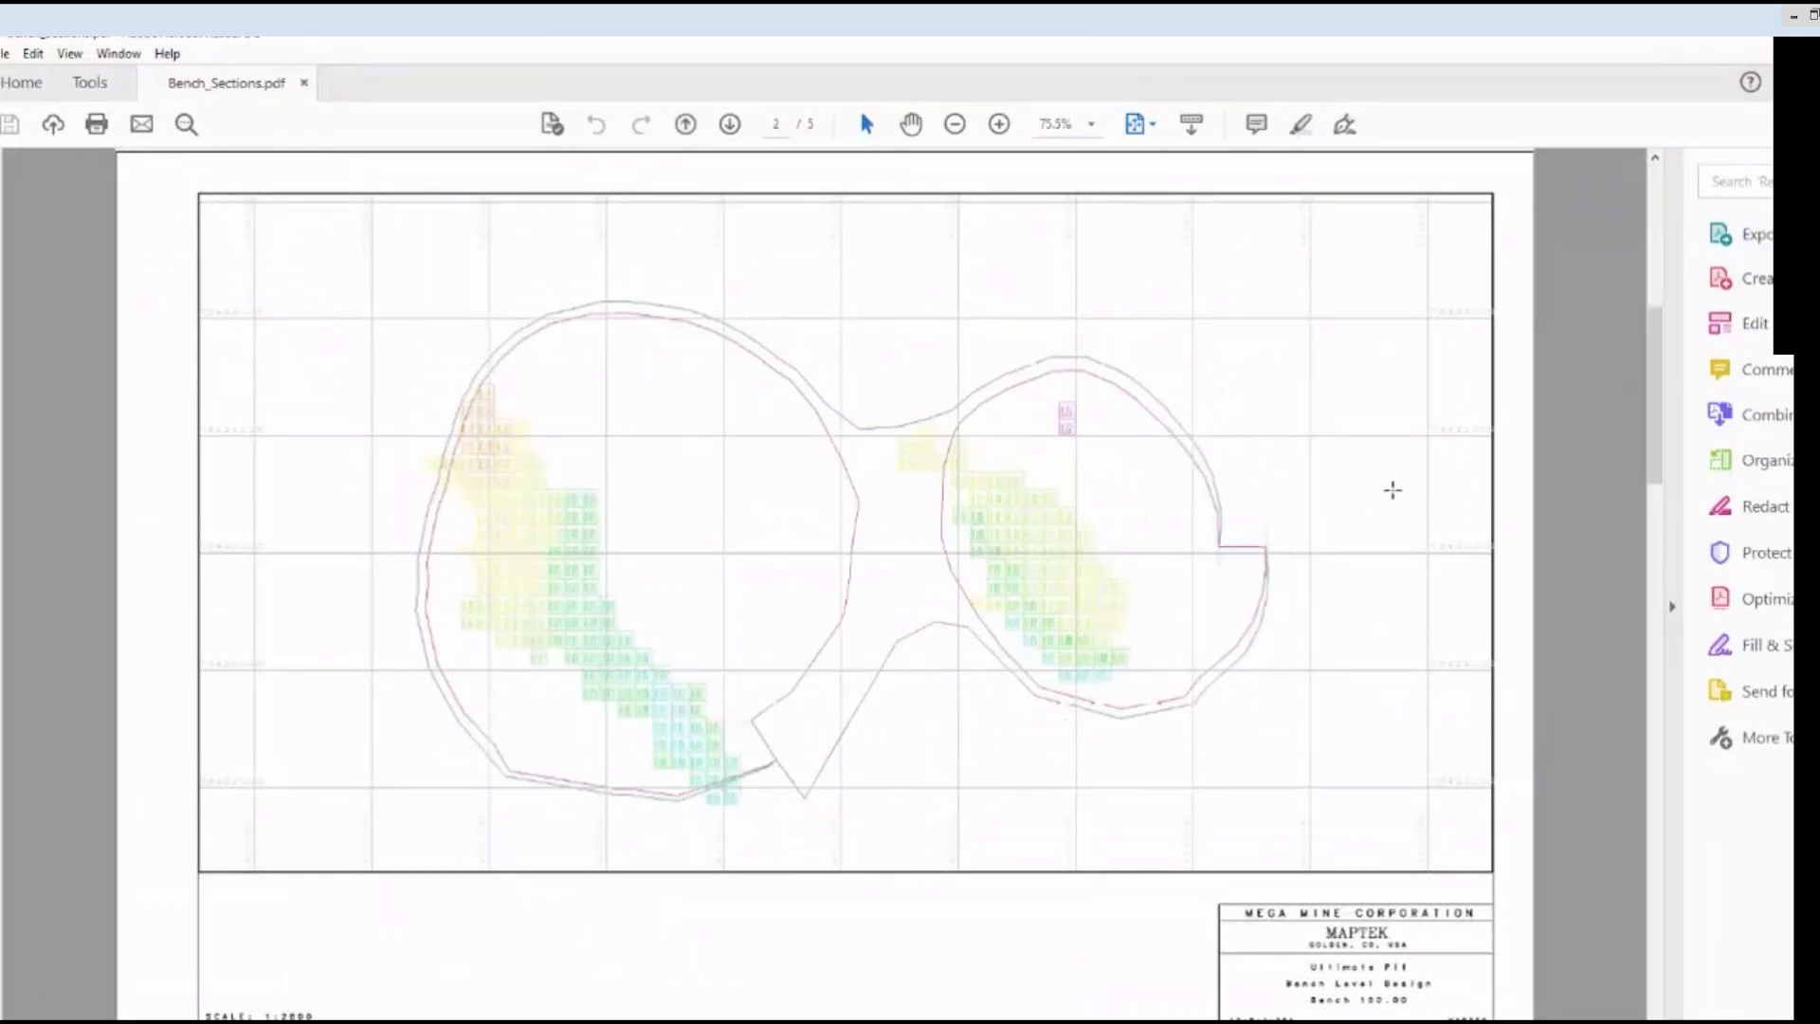
pyautogui.scroll(-1, 1393, 490)
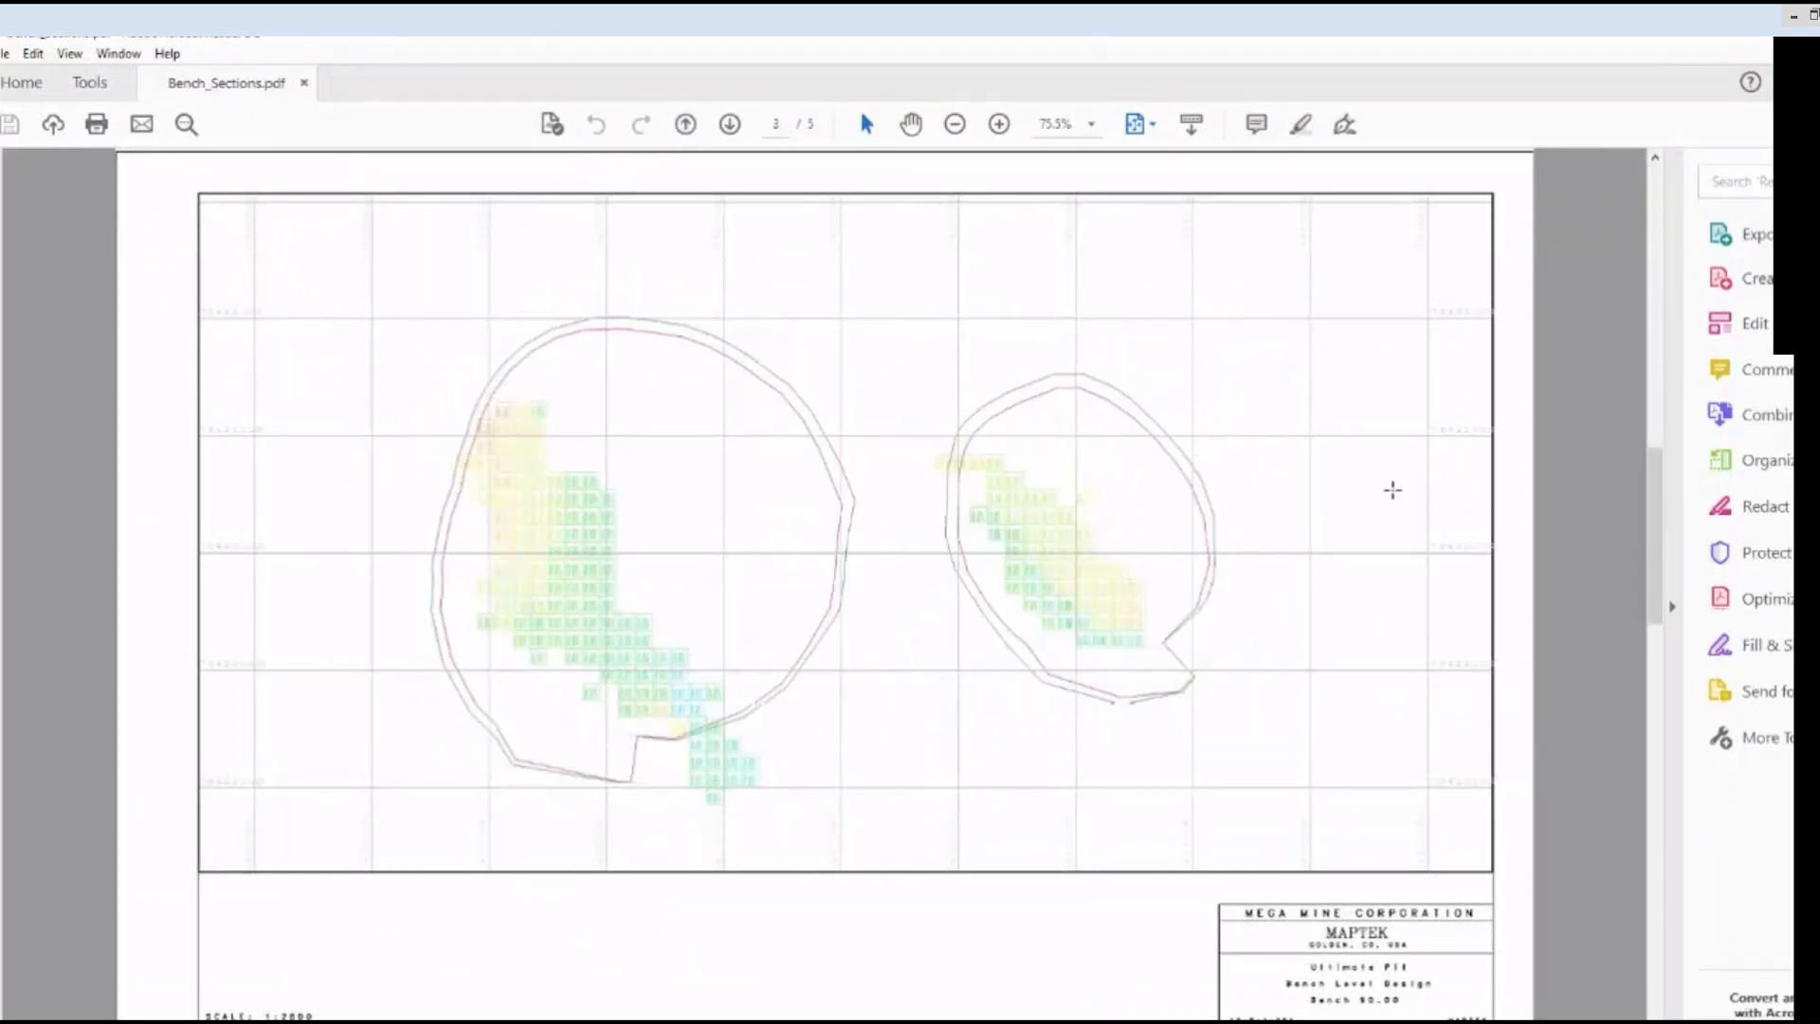
pyautogui.scroll(-1, 1392, 490)
pyautogui.scroll(-1, 1392, 490)
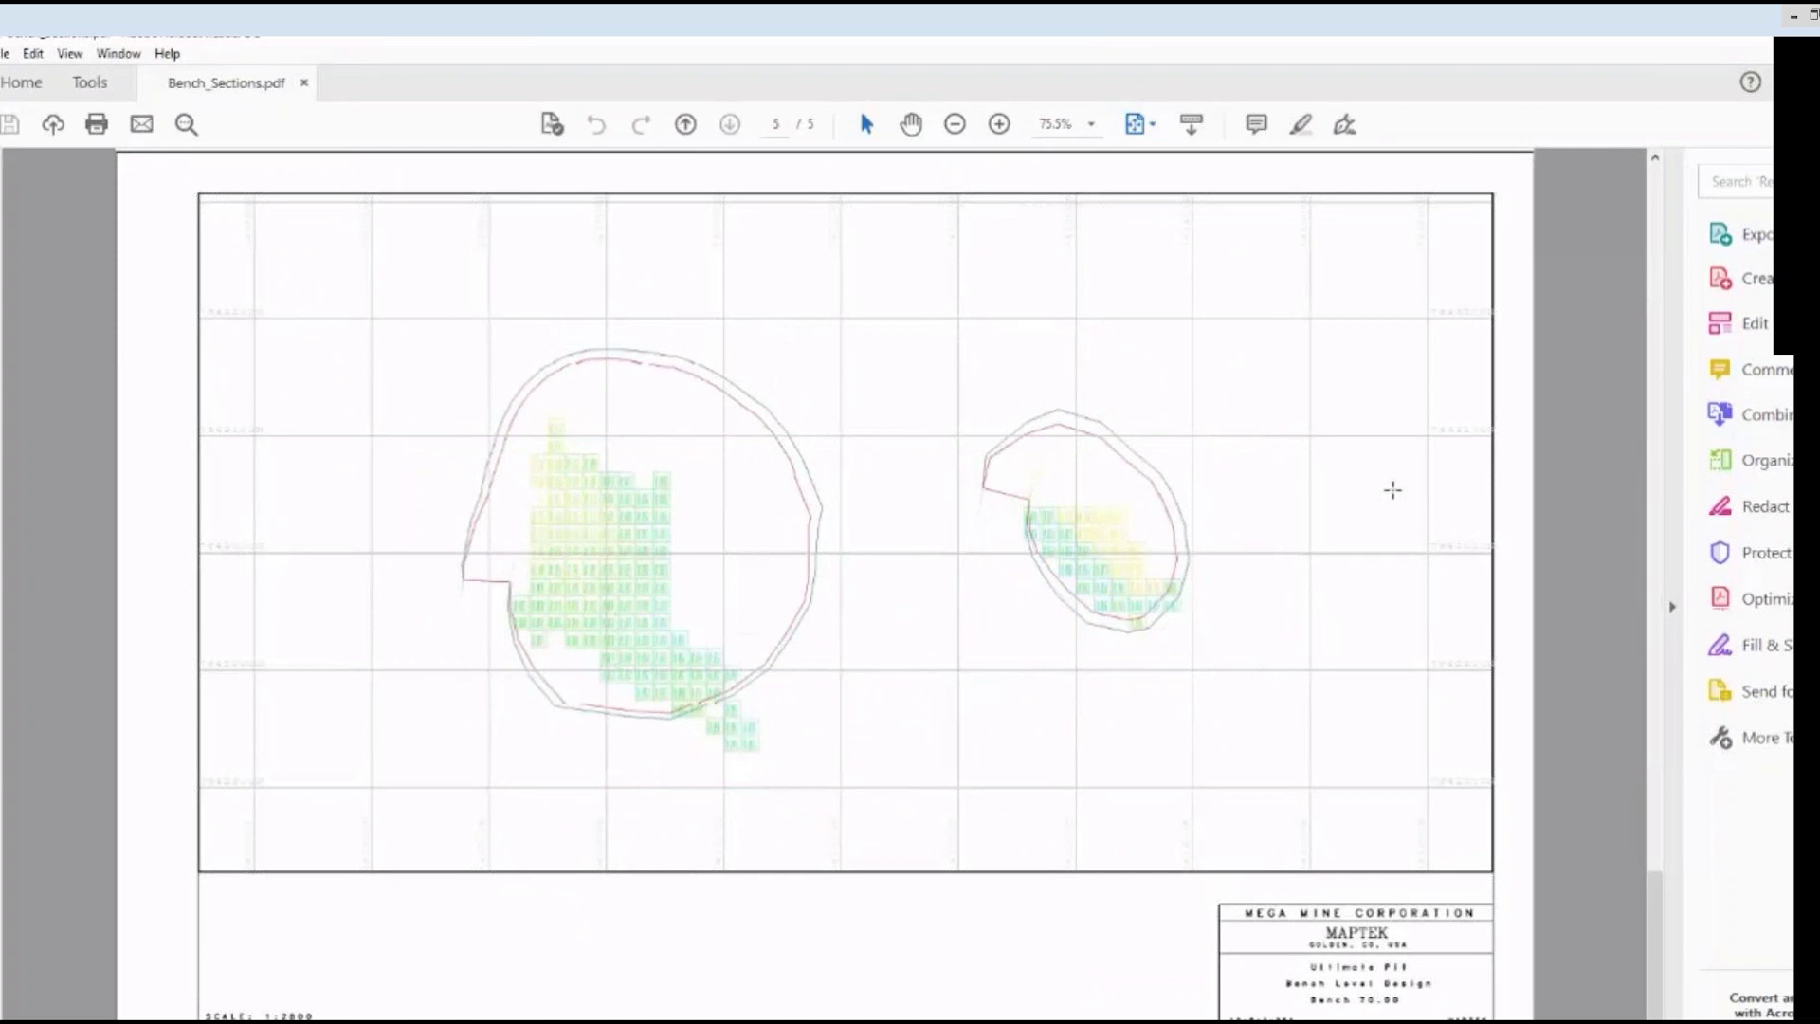
pyautogui.scroll(4, 1392, 490)
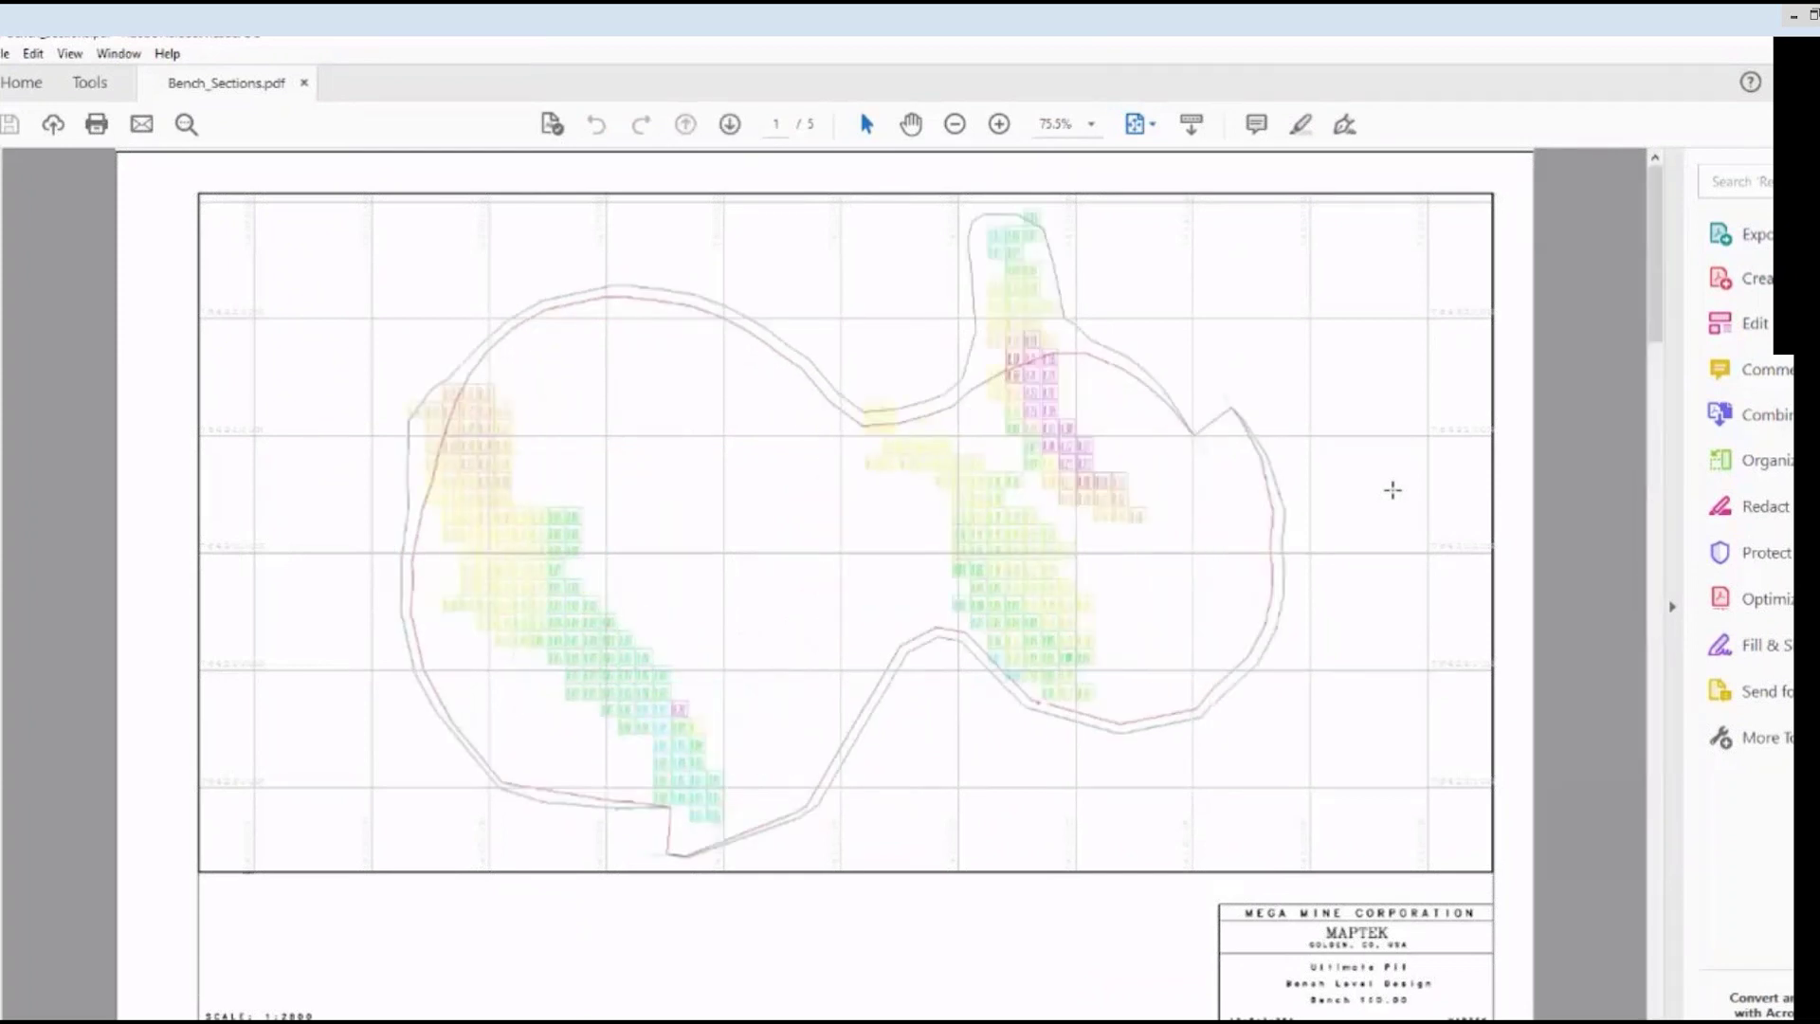
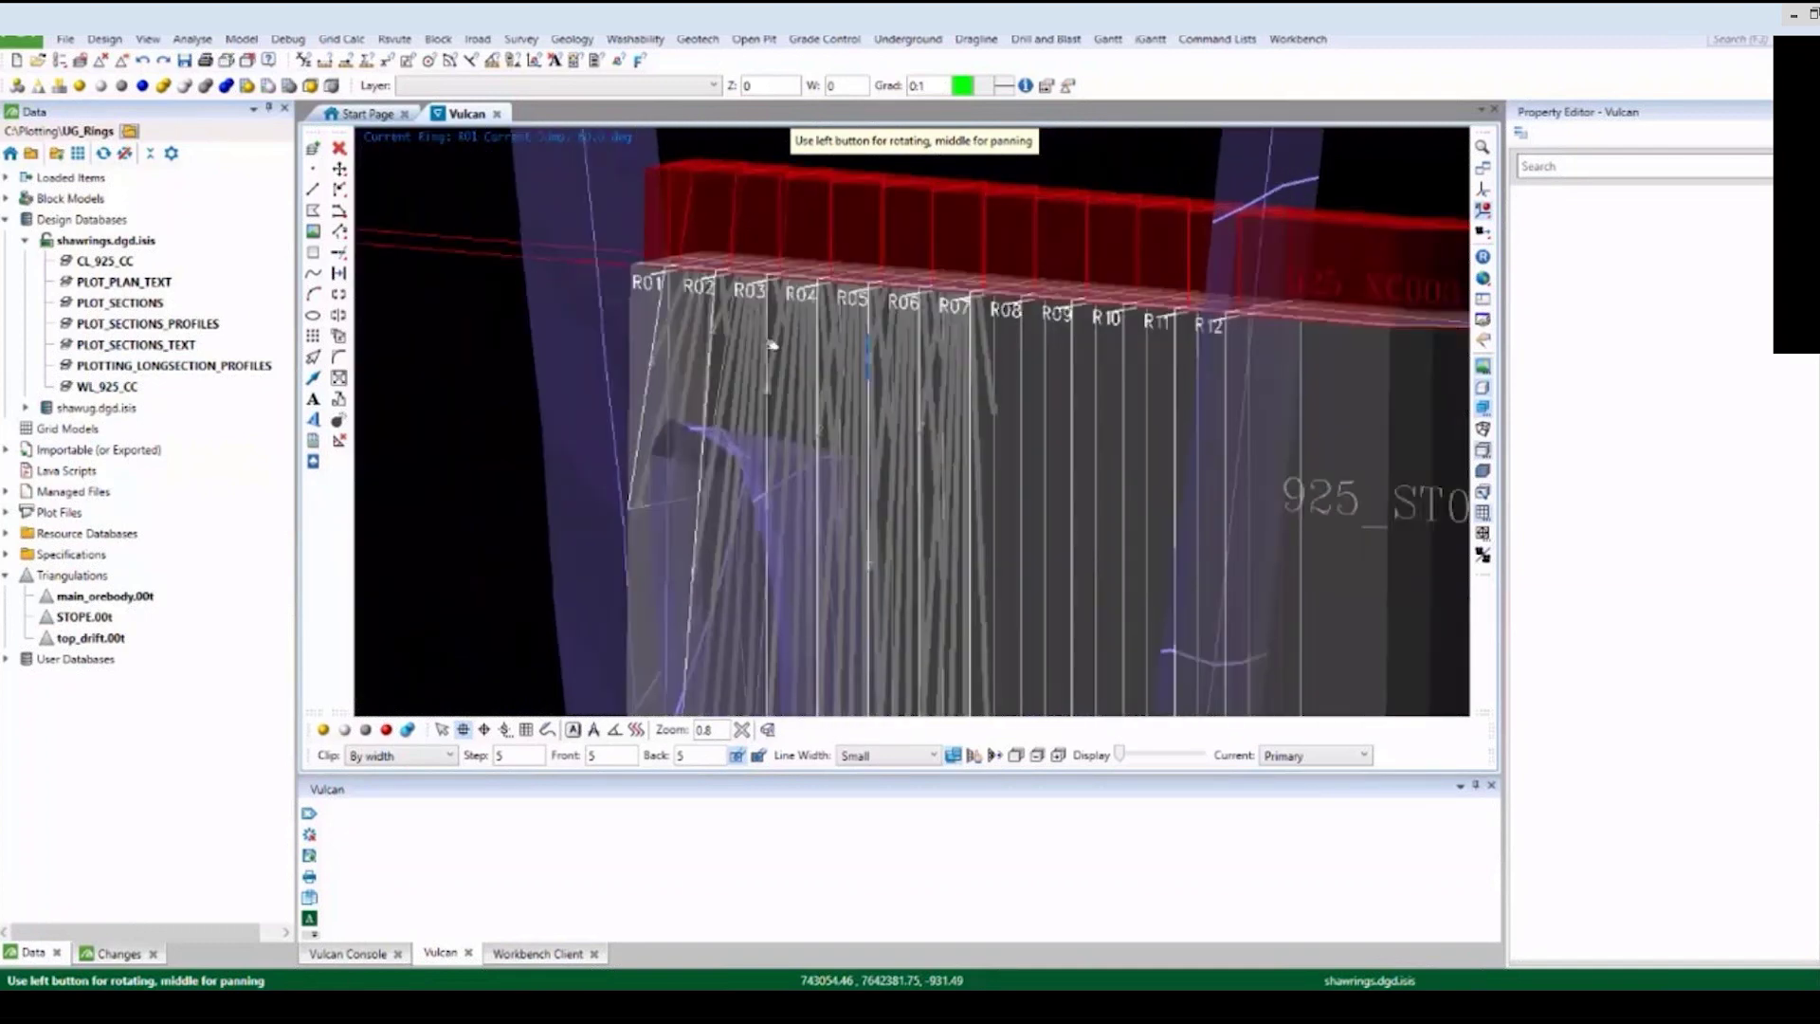
# Hide the orebody, top drift and stope triangulations in the UG_Rings project and inspect the ring drillholes from another angle.
pyautogui.click(363, 730)
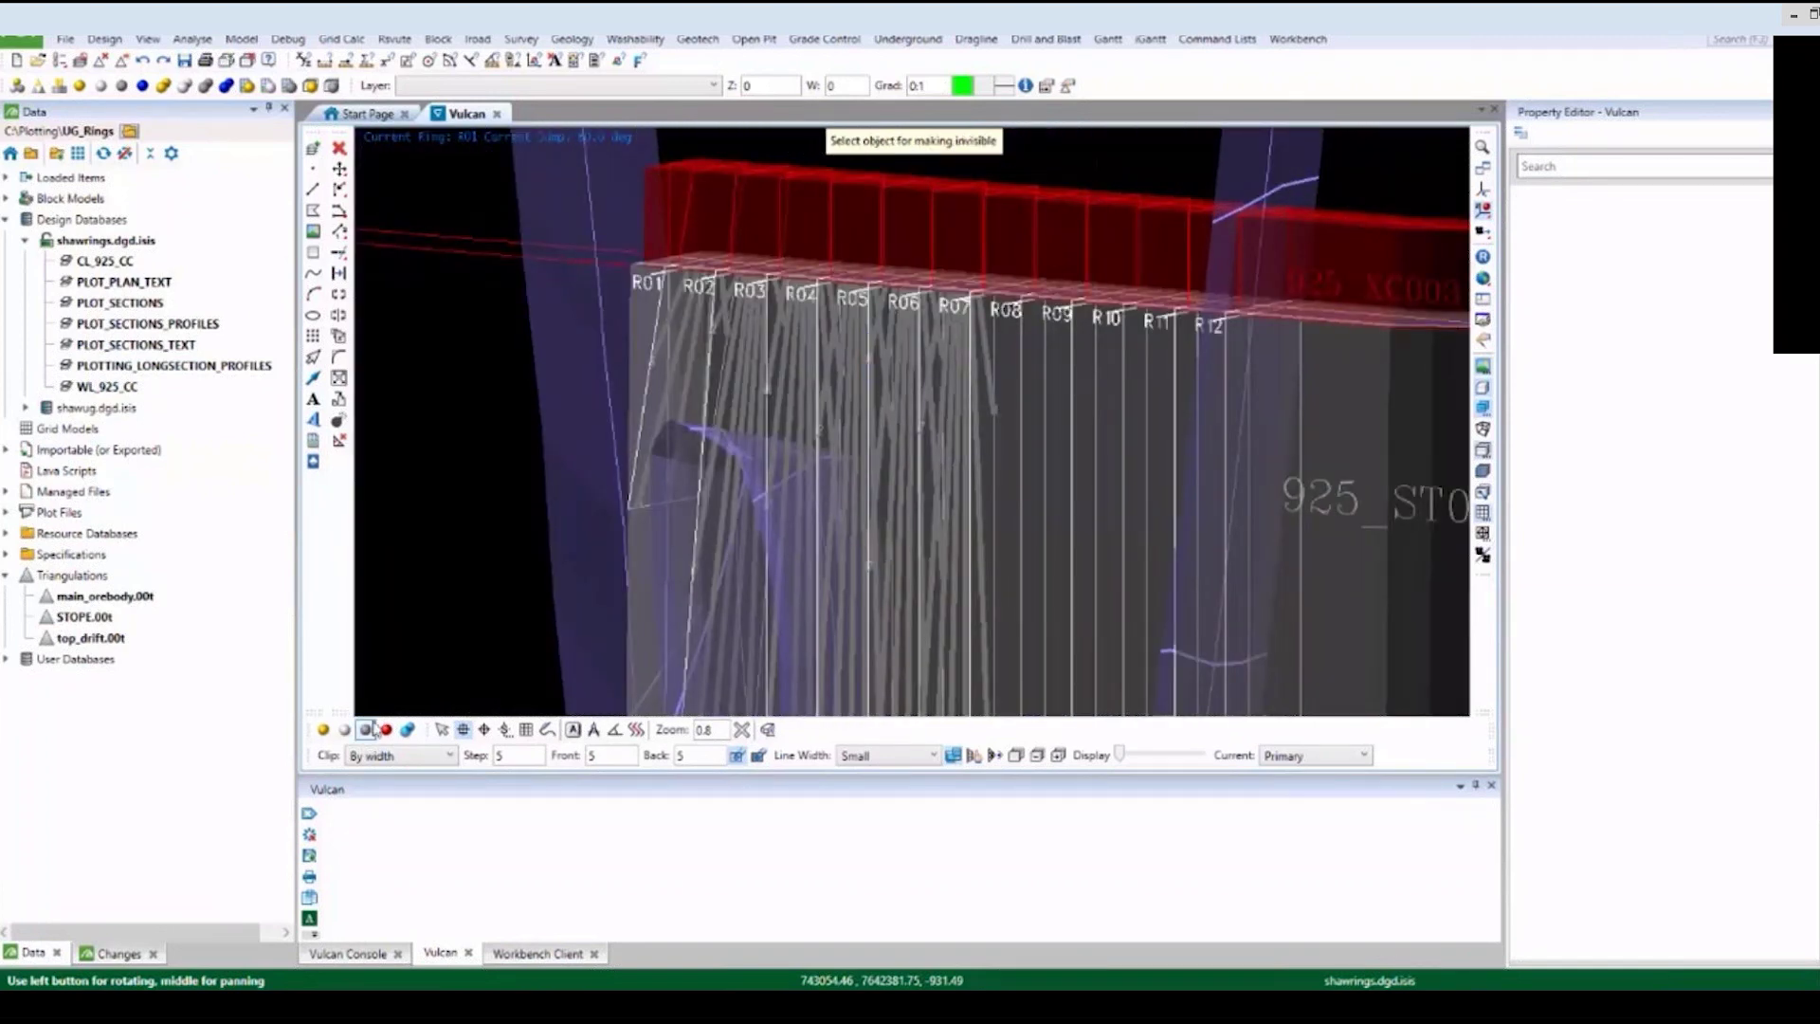
pyautogui.click(577, 425)
pyautogui.click(1016, 259)
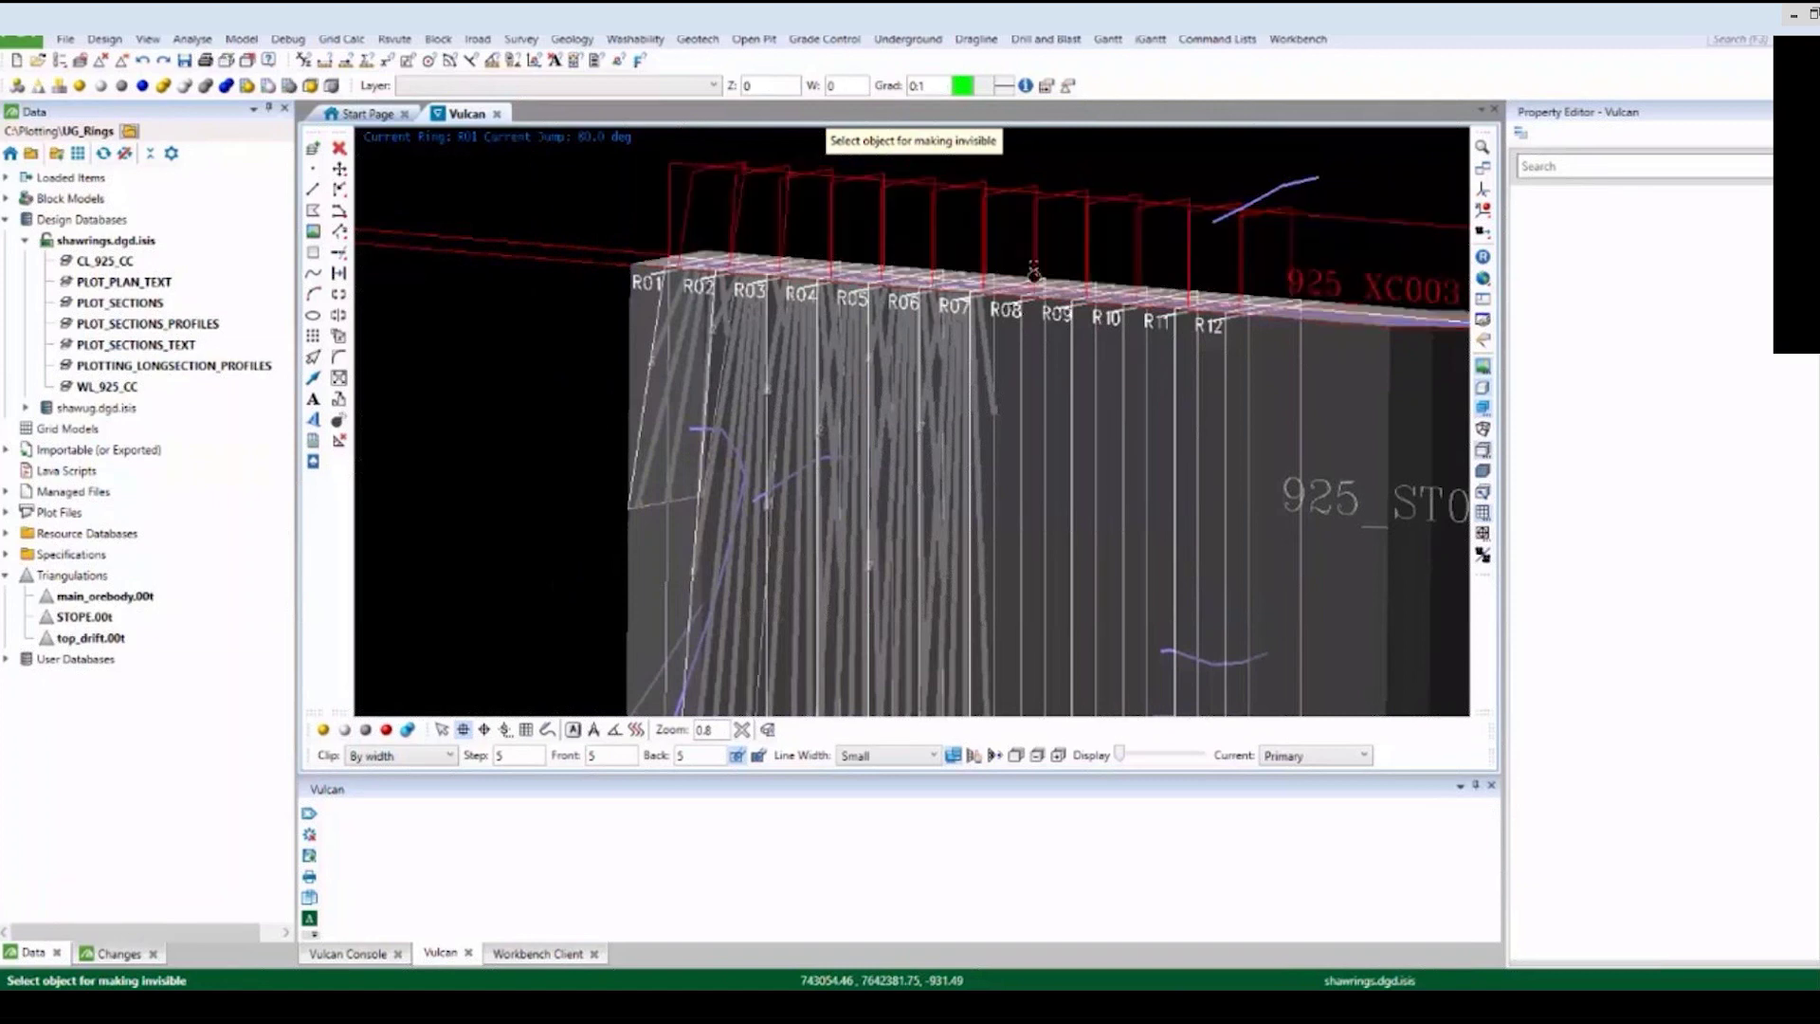
pyautogui.click(1359, 404)
pyautogui.press('r')
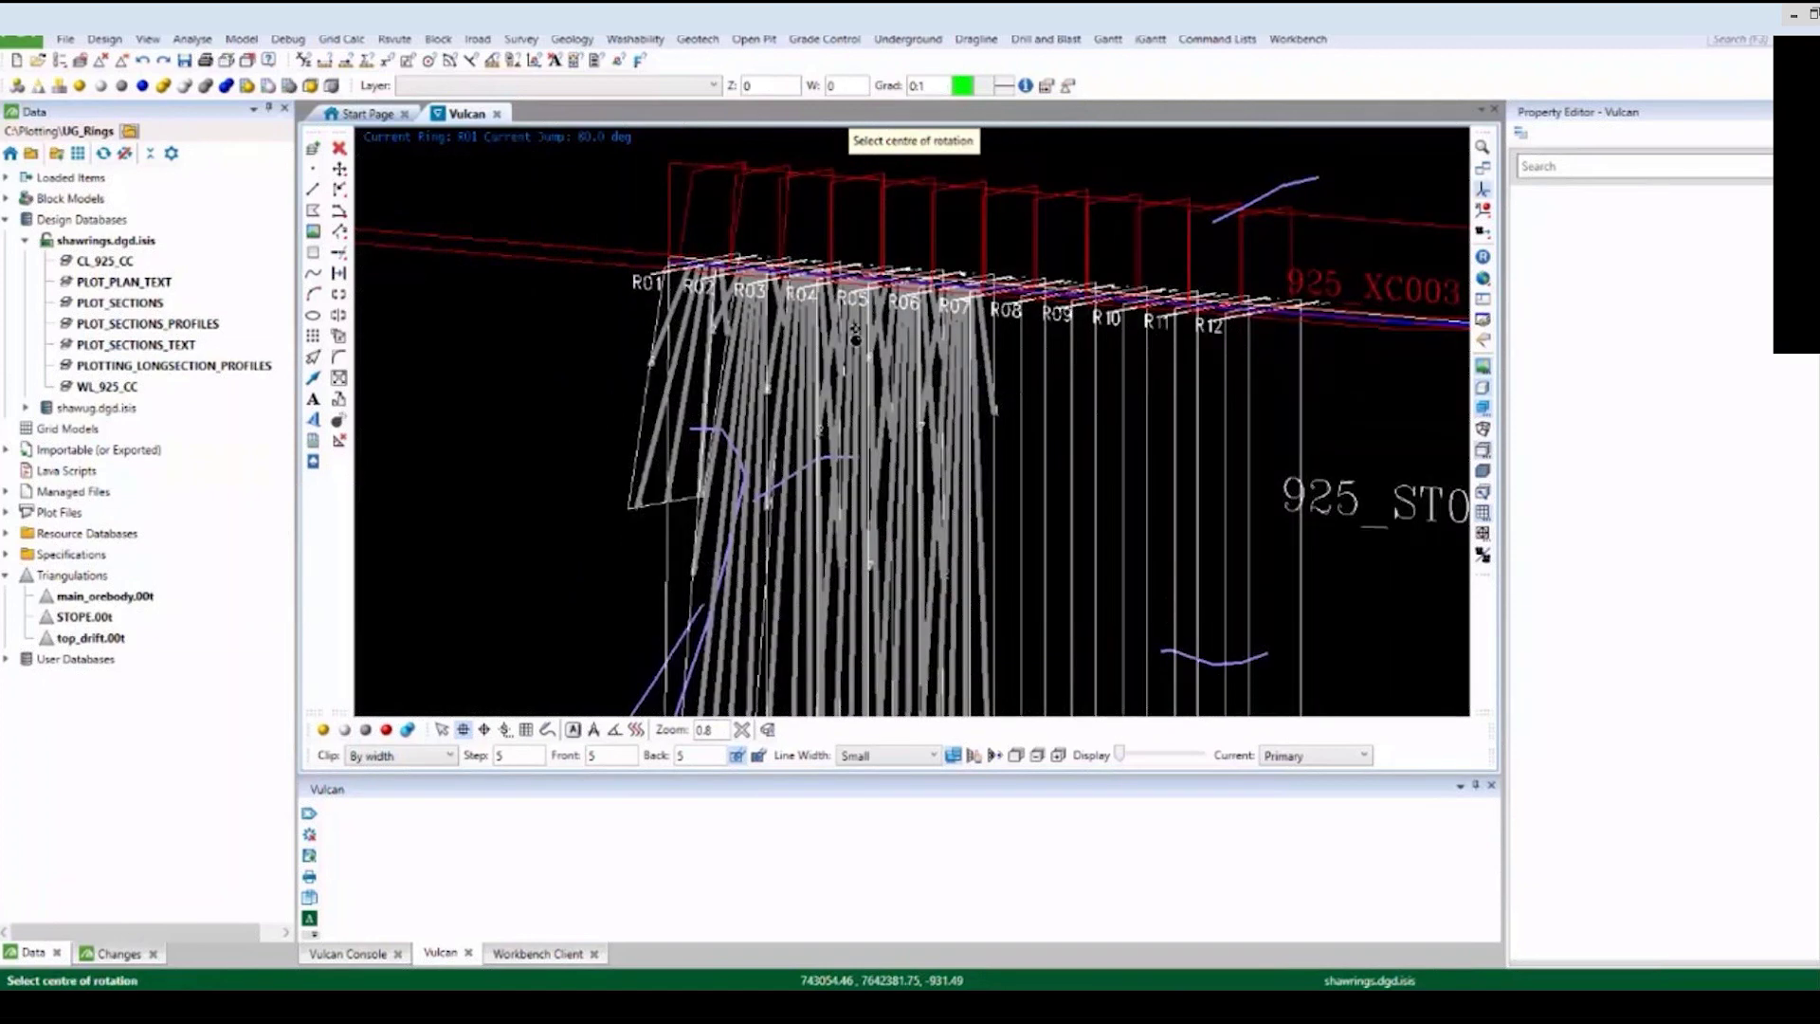
pyautogui.click(837, 315)
pyautogui.moveTo(813, 329); pyautogui.dragTo(926, 376)
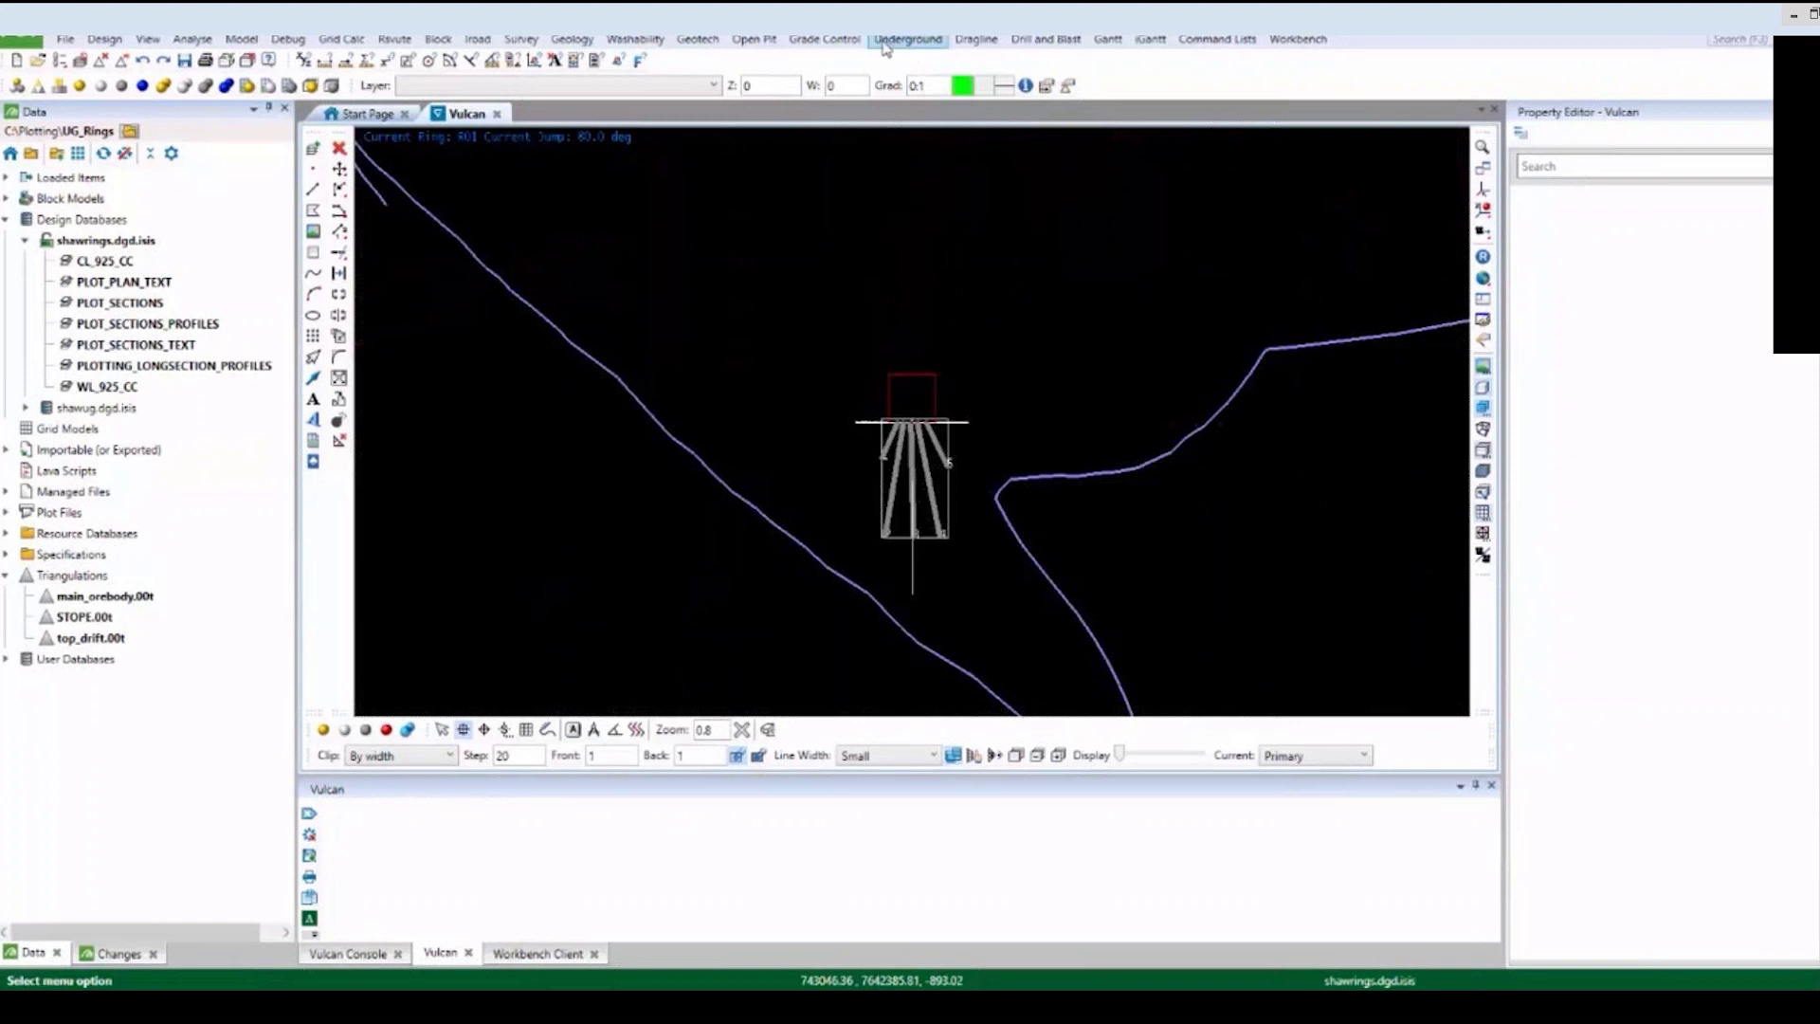
pyautogui.click(883, 42)
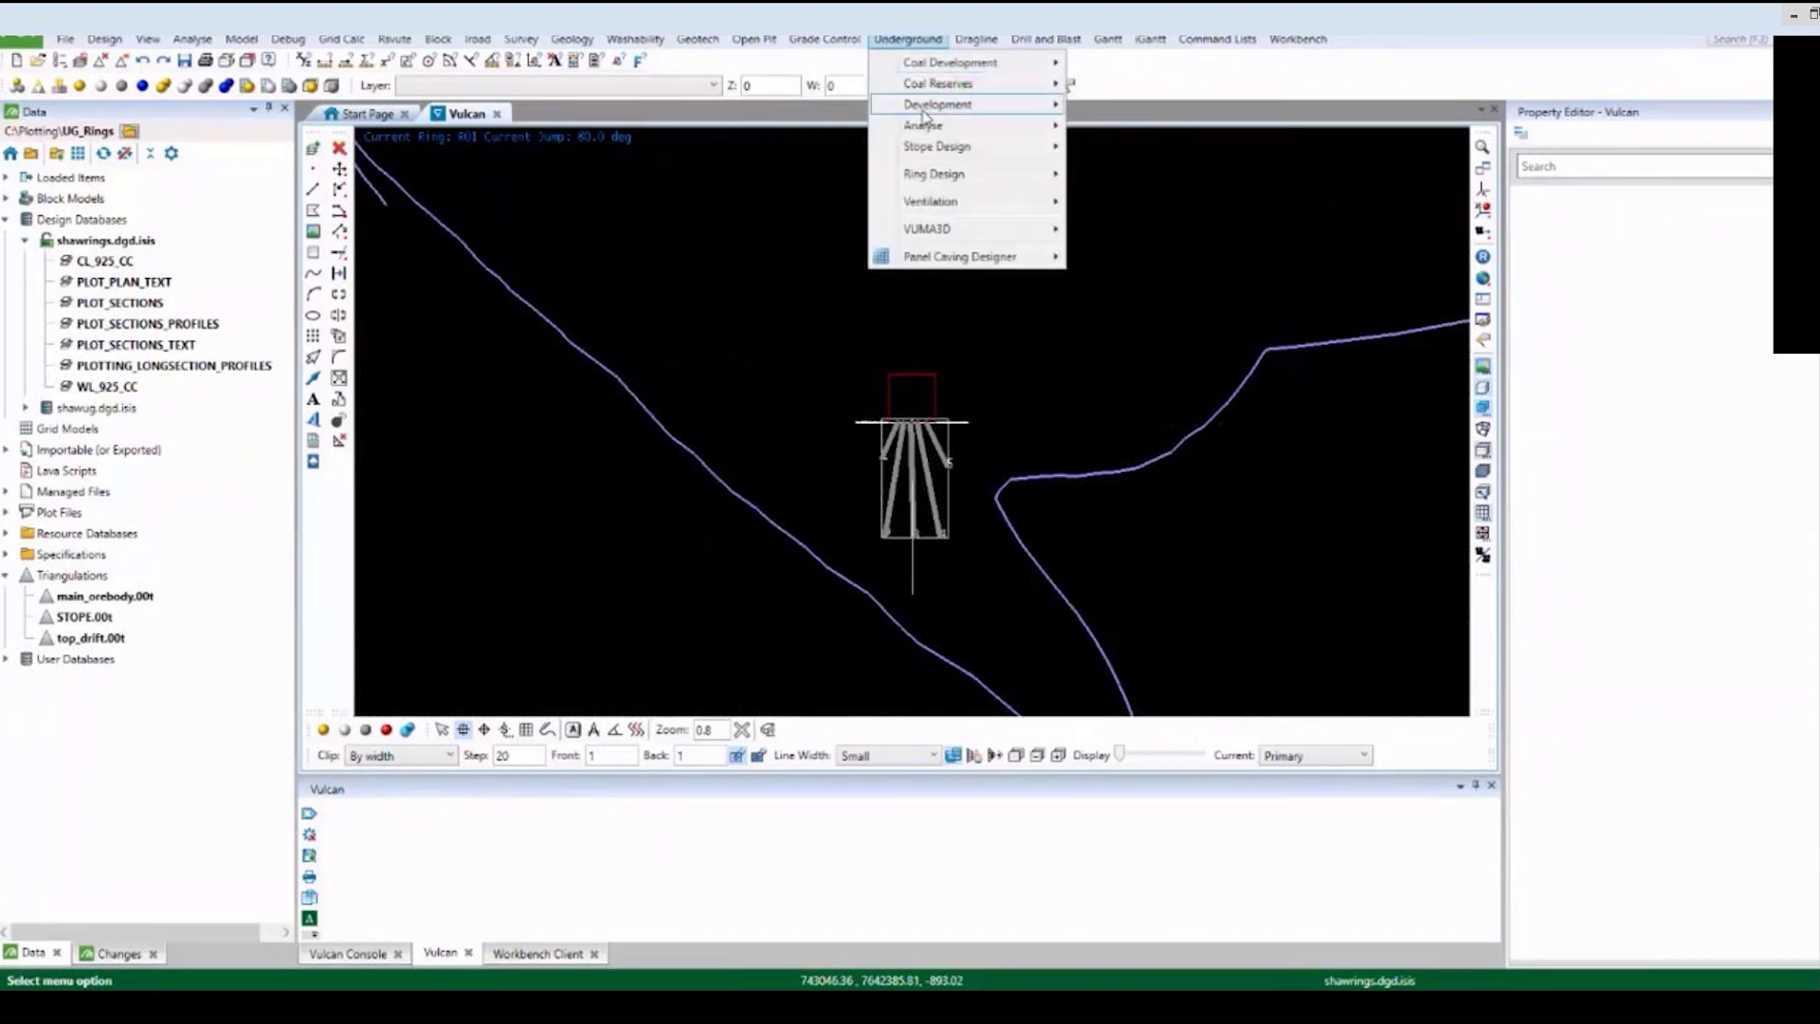
pyautogui.moveTo(1019, 181)
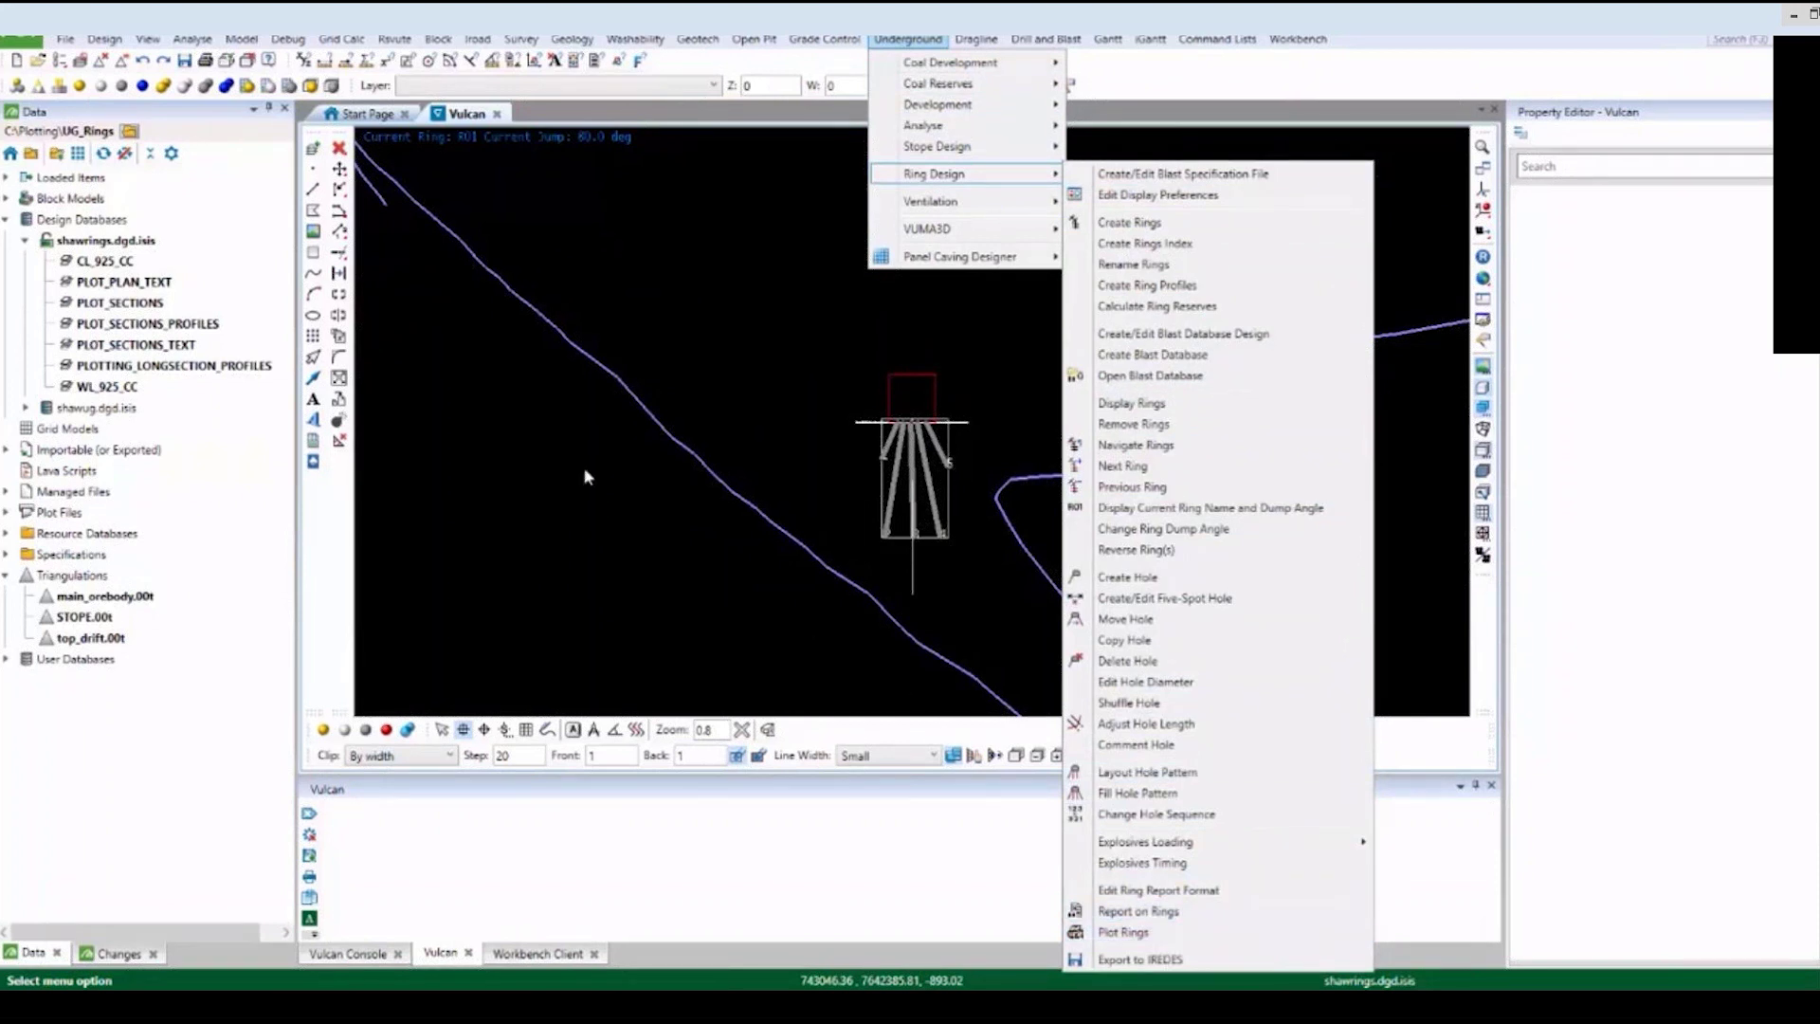
pyautogui.click(417, 330)
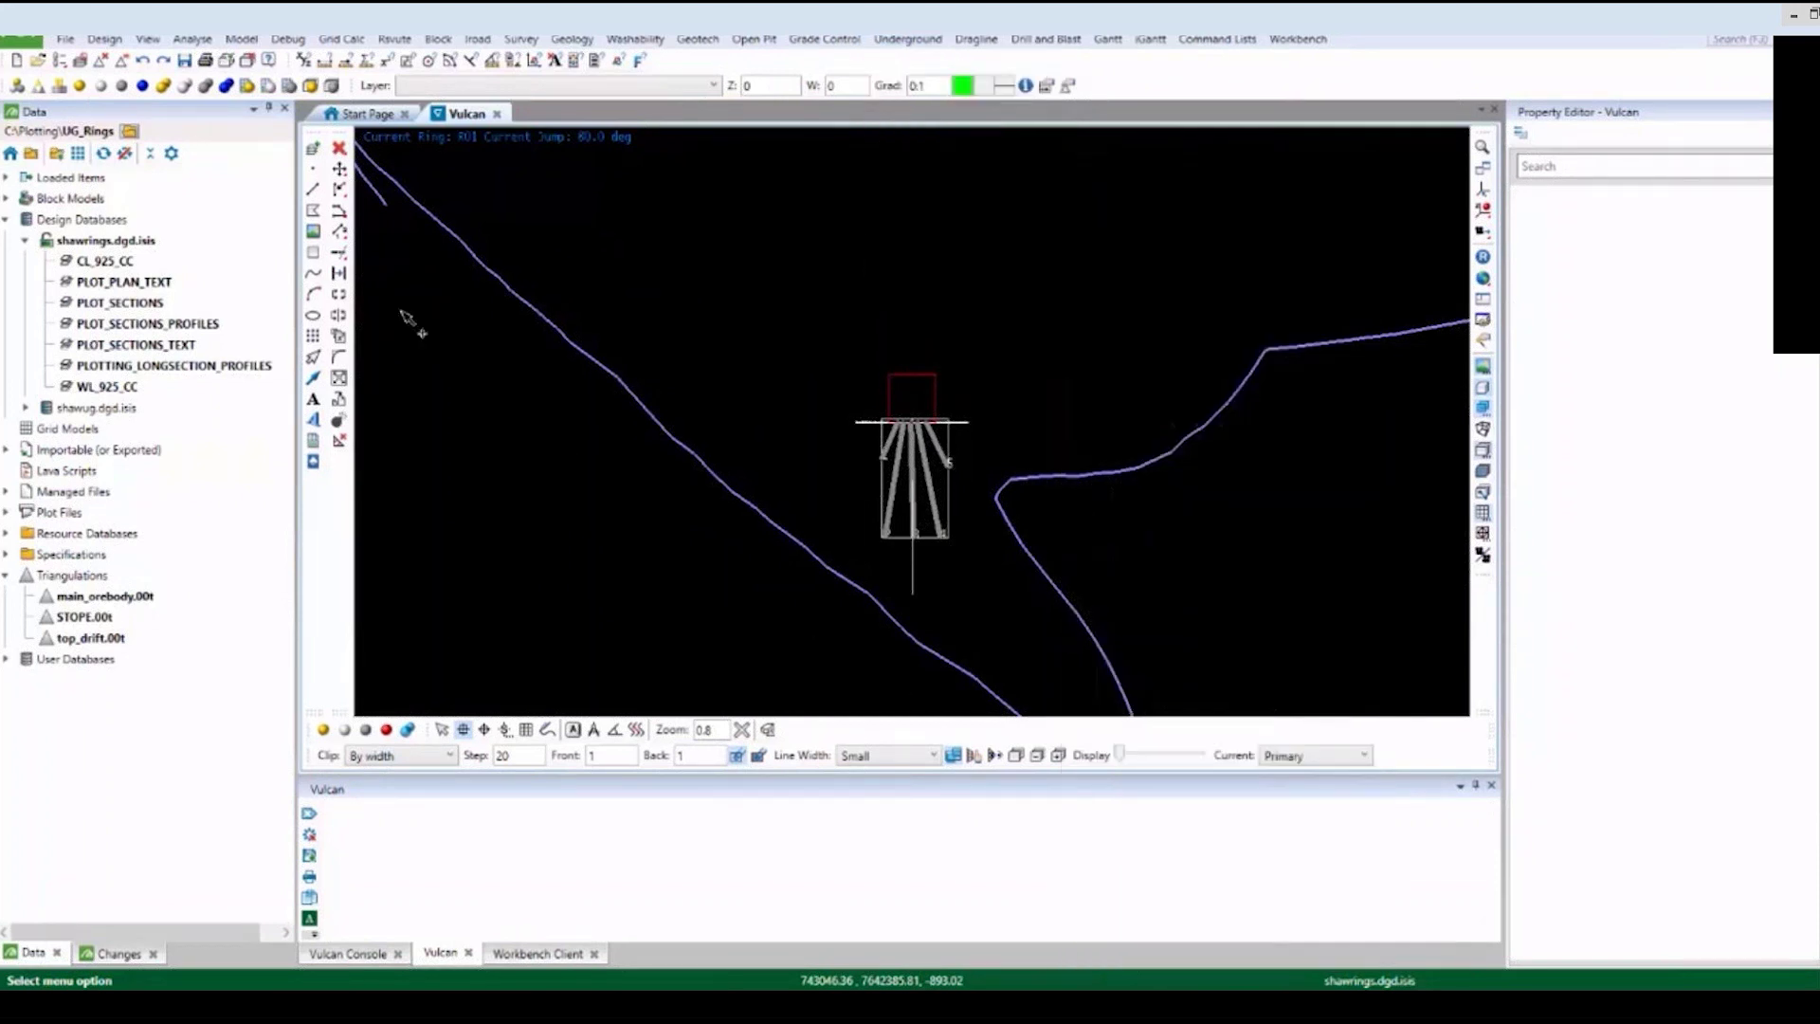
# Load the drafting sheet UGB_RINGPLOTS with its units set to inches.
pyautogui.click(65, 39)
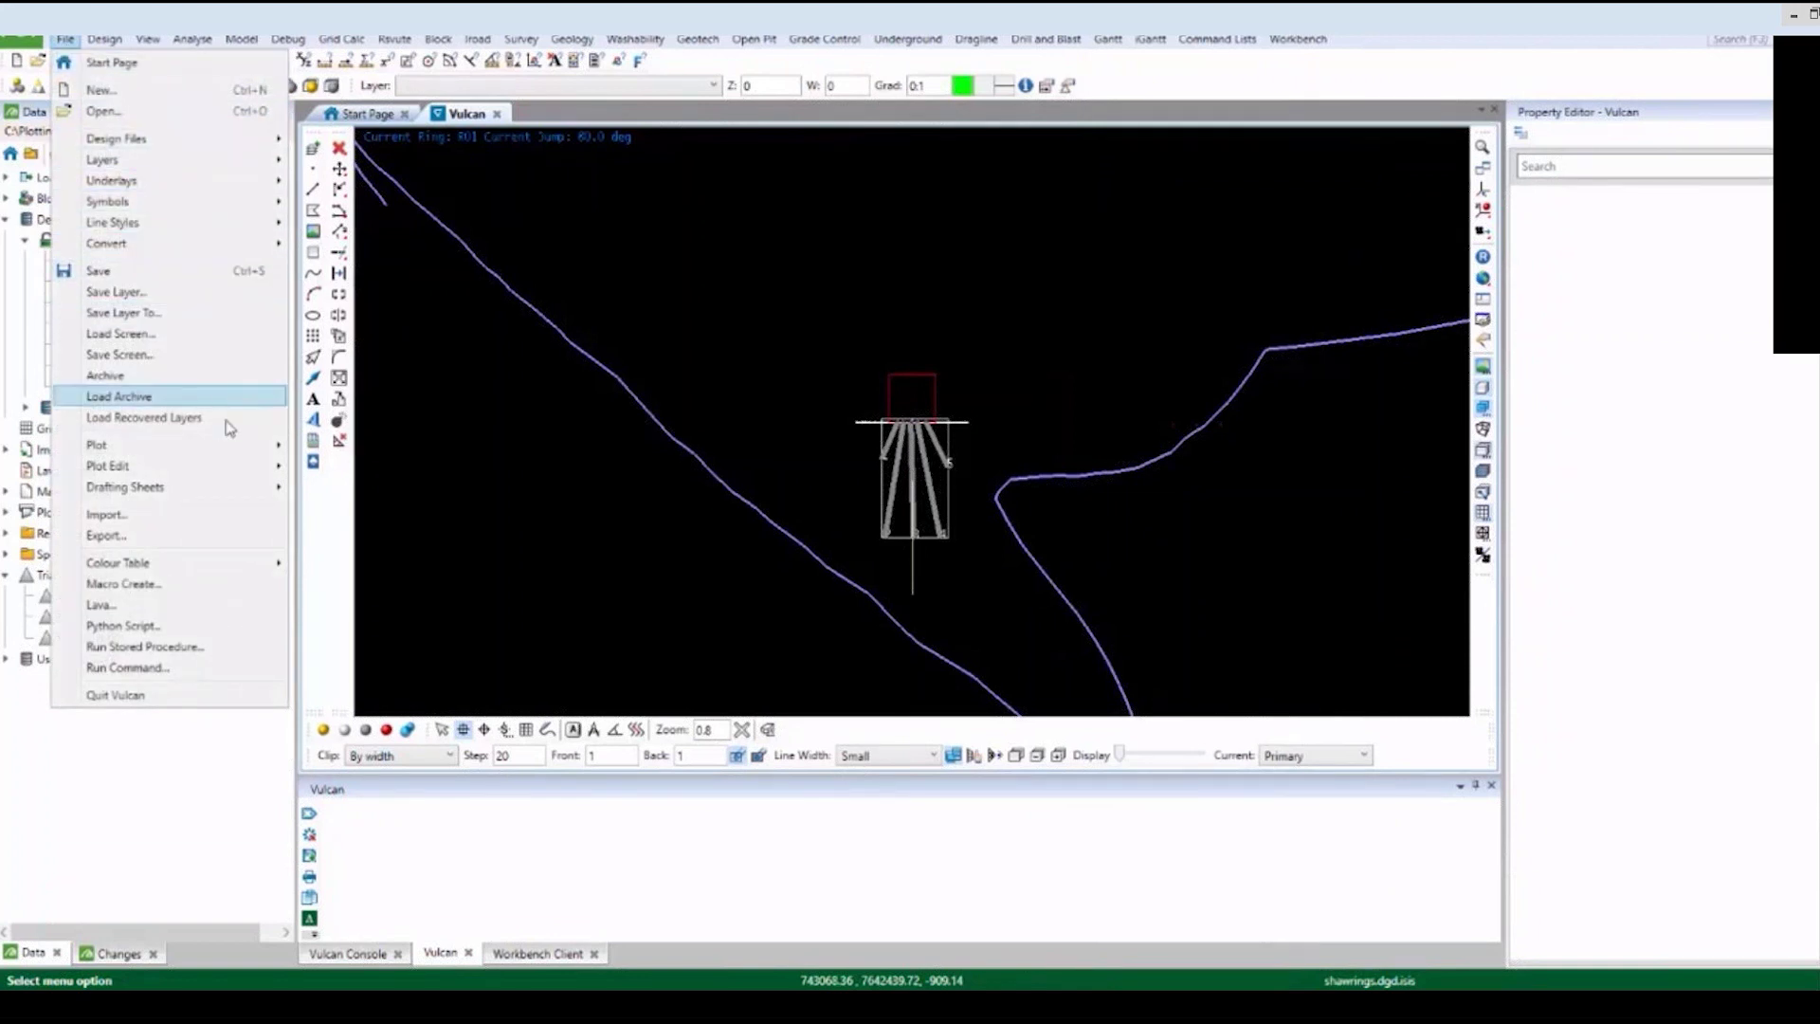
pyautogui.moveTo(270, 496)
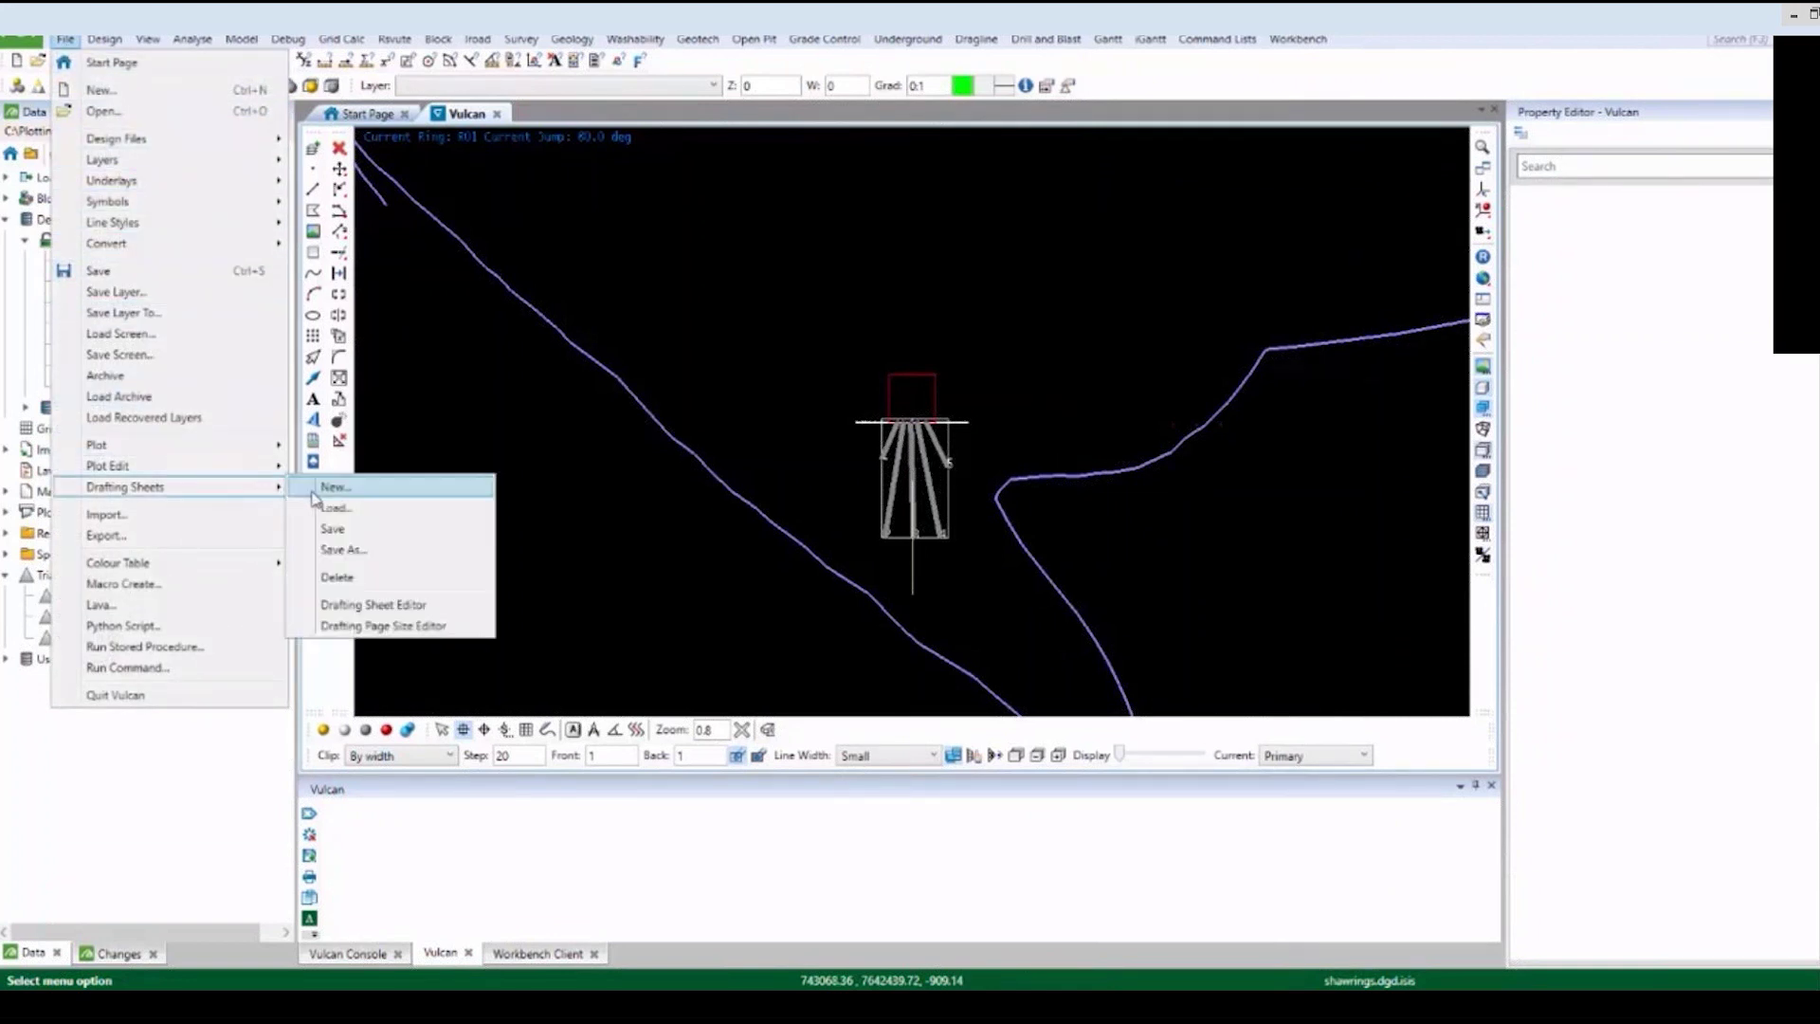
pyautogui.click(378, 509)
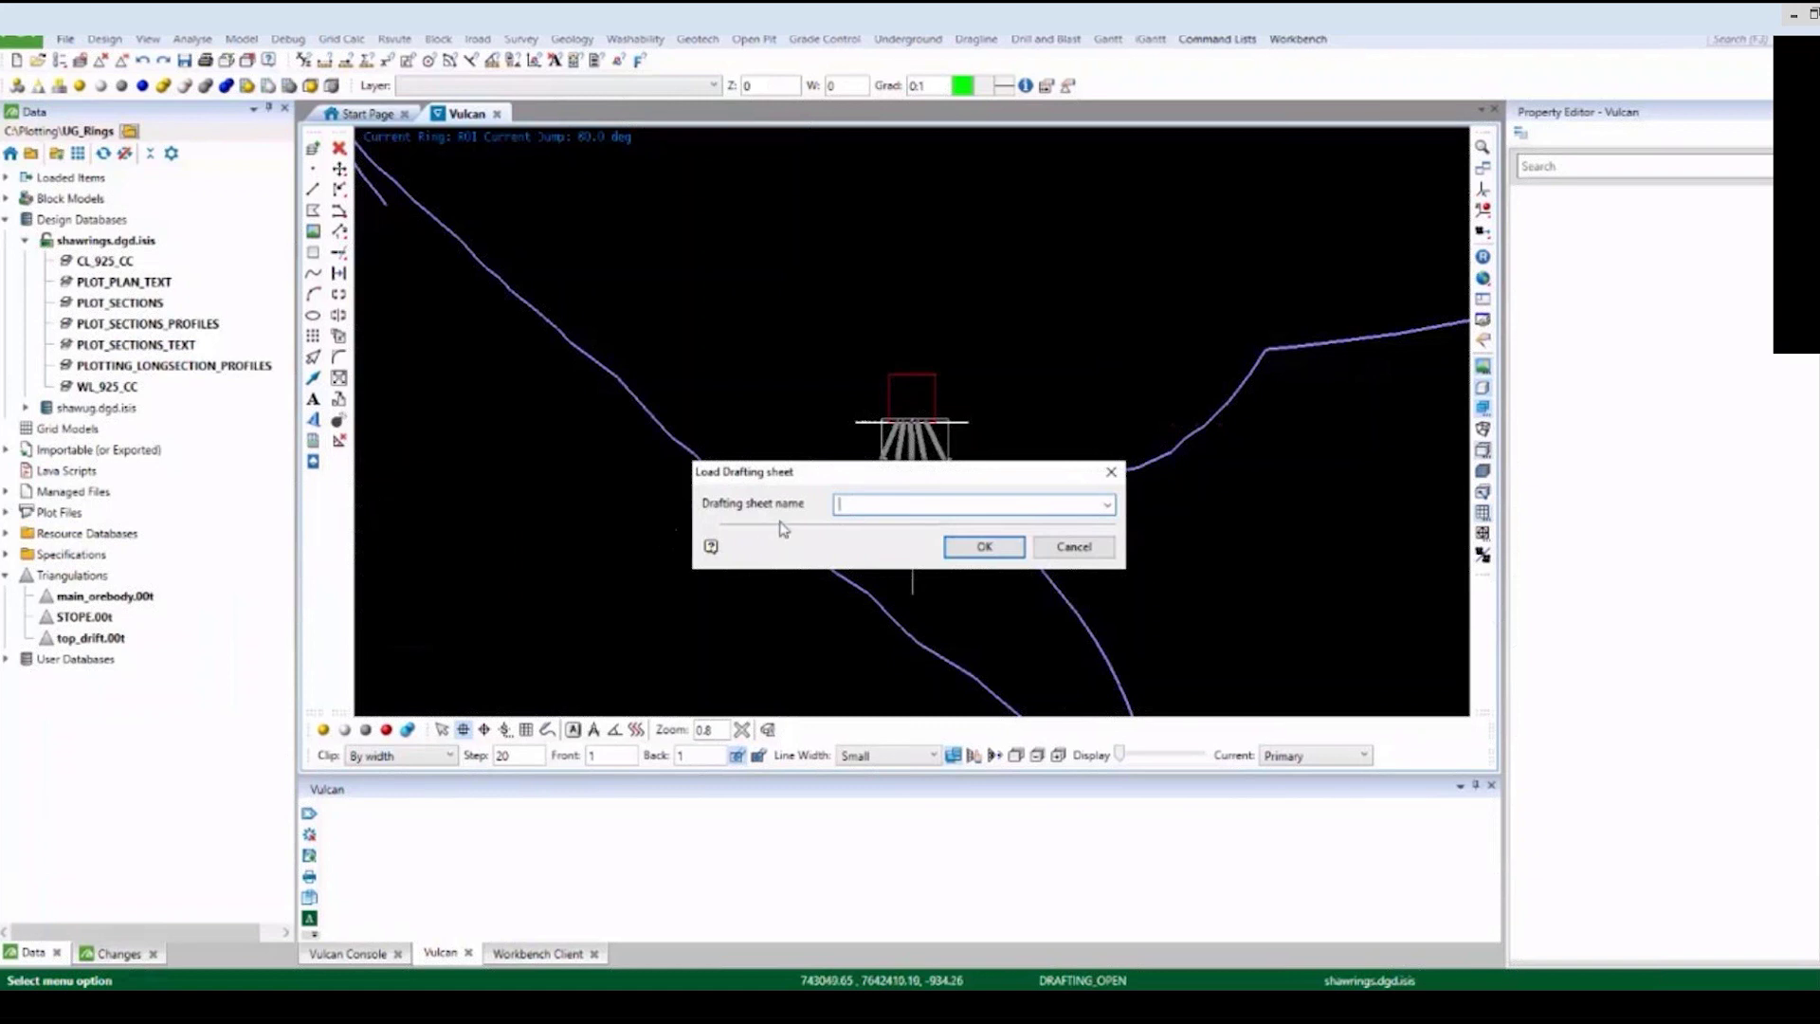
pyautogui.click(1104, 507)
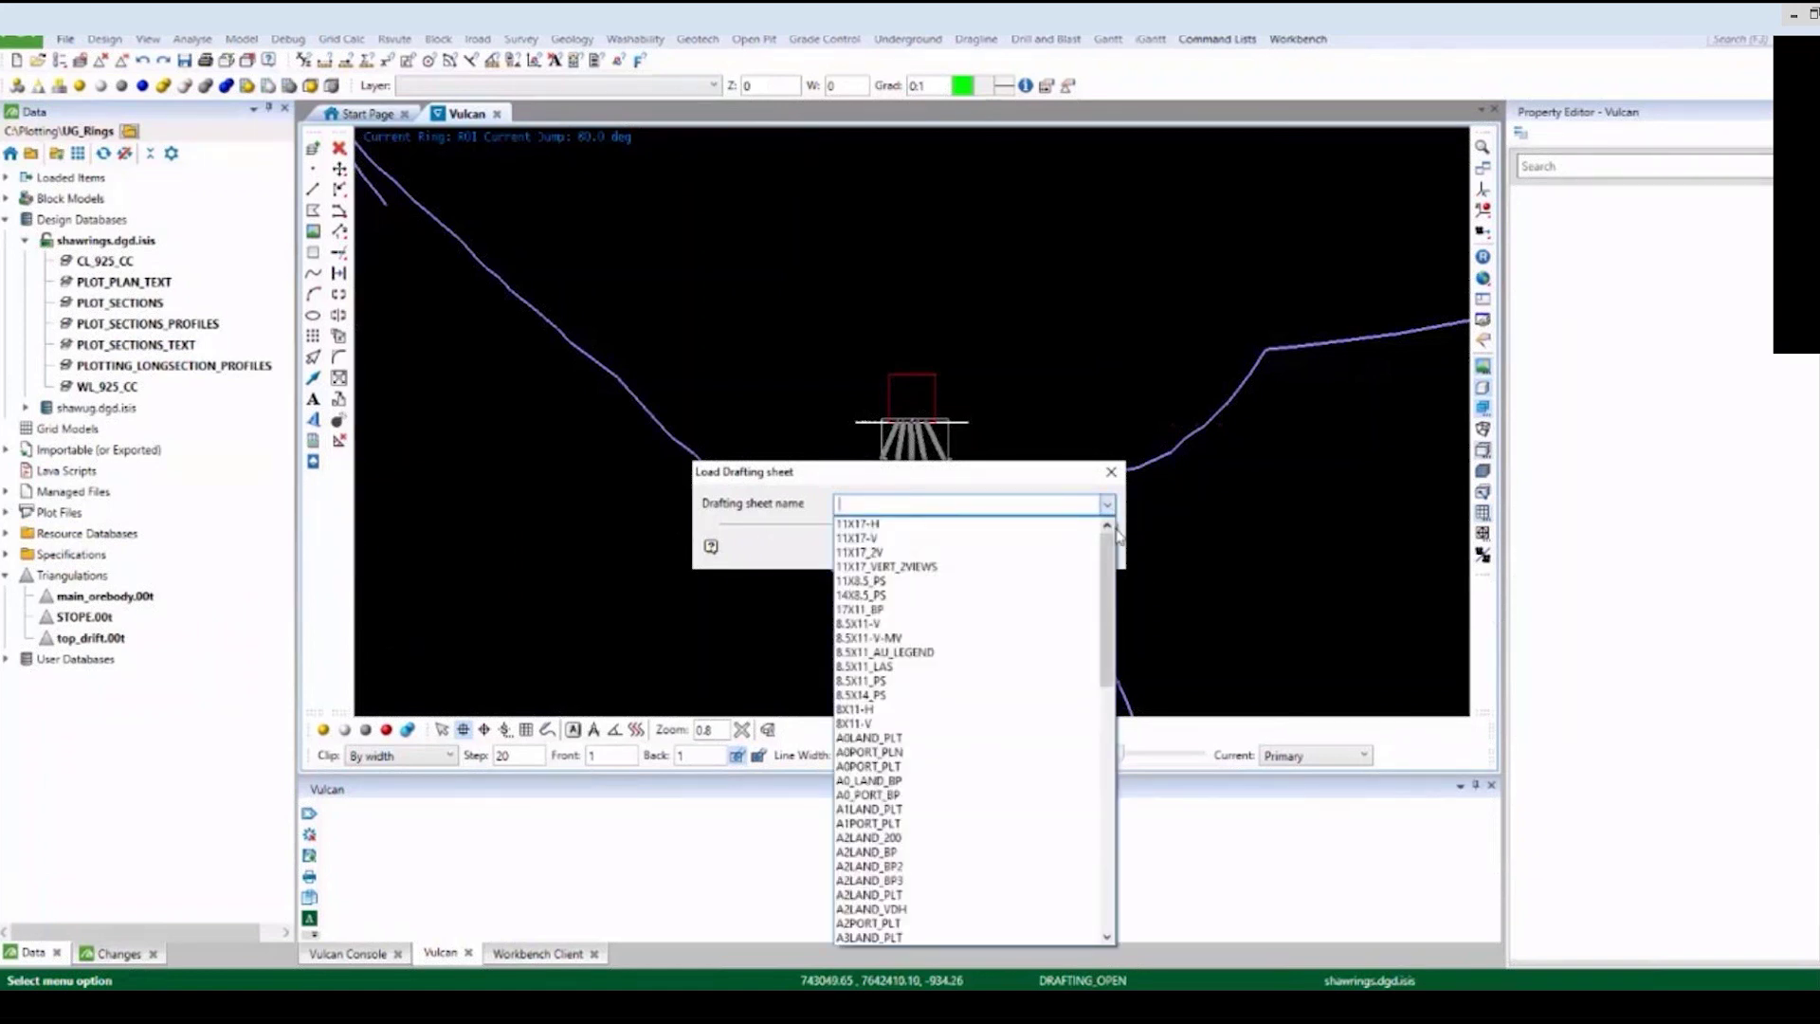
pyautogui.moveTo(1111, 568); pyautogui.dragTo(1110, 832)
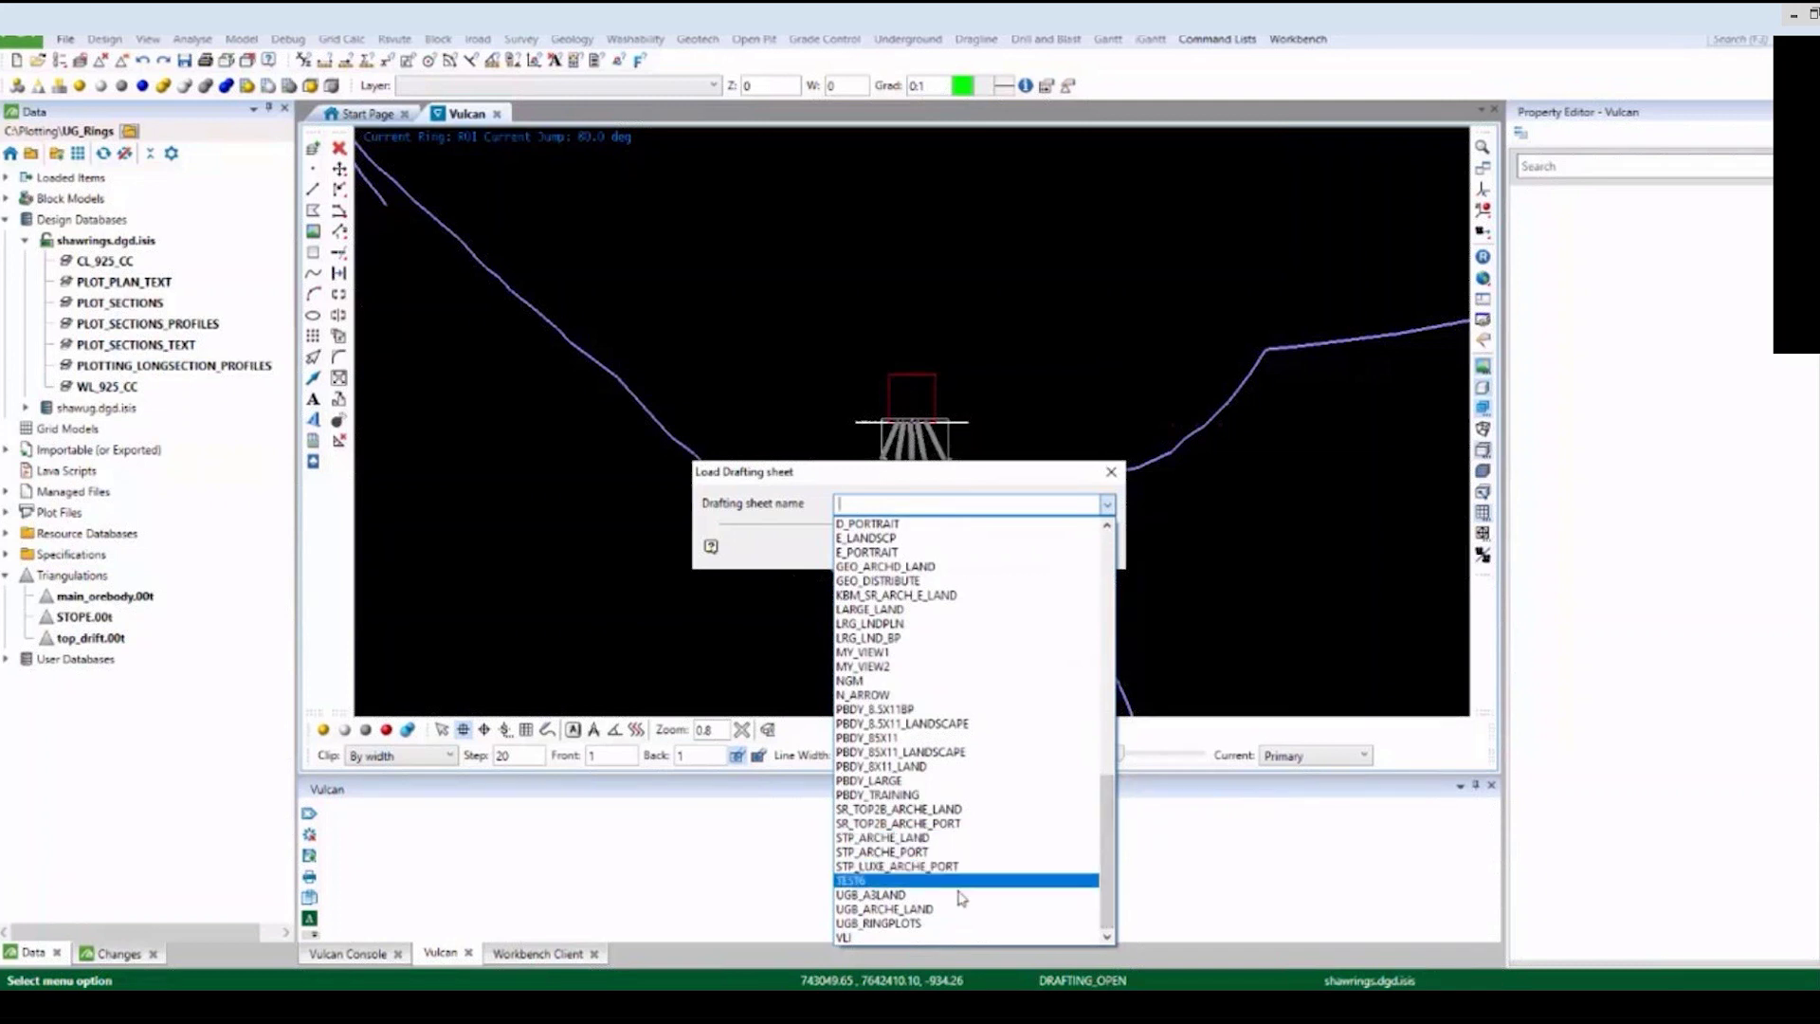
pyautogui.click(910, 922)
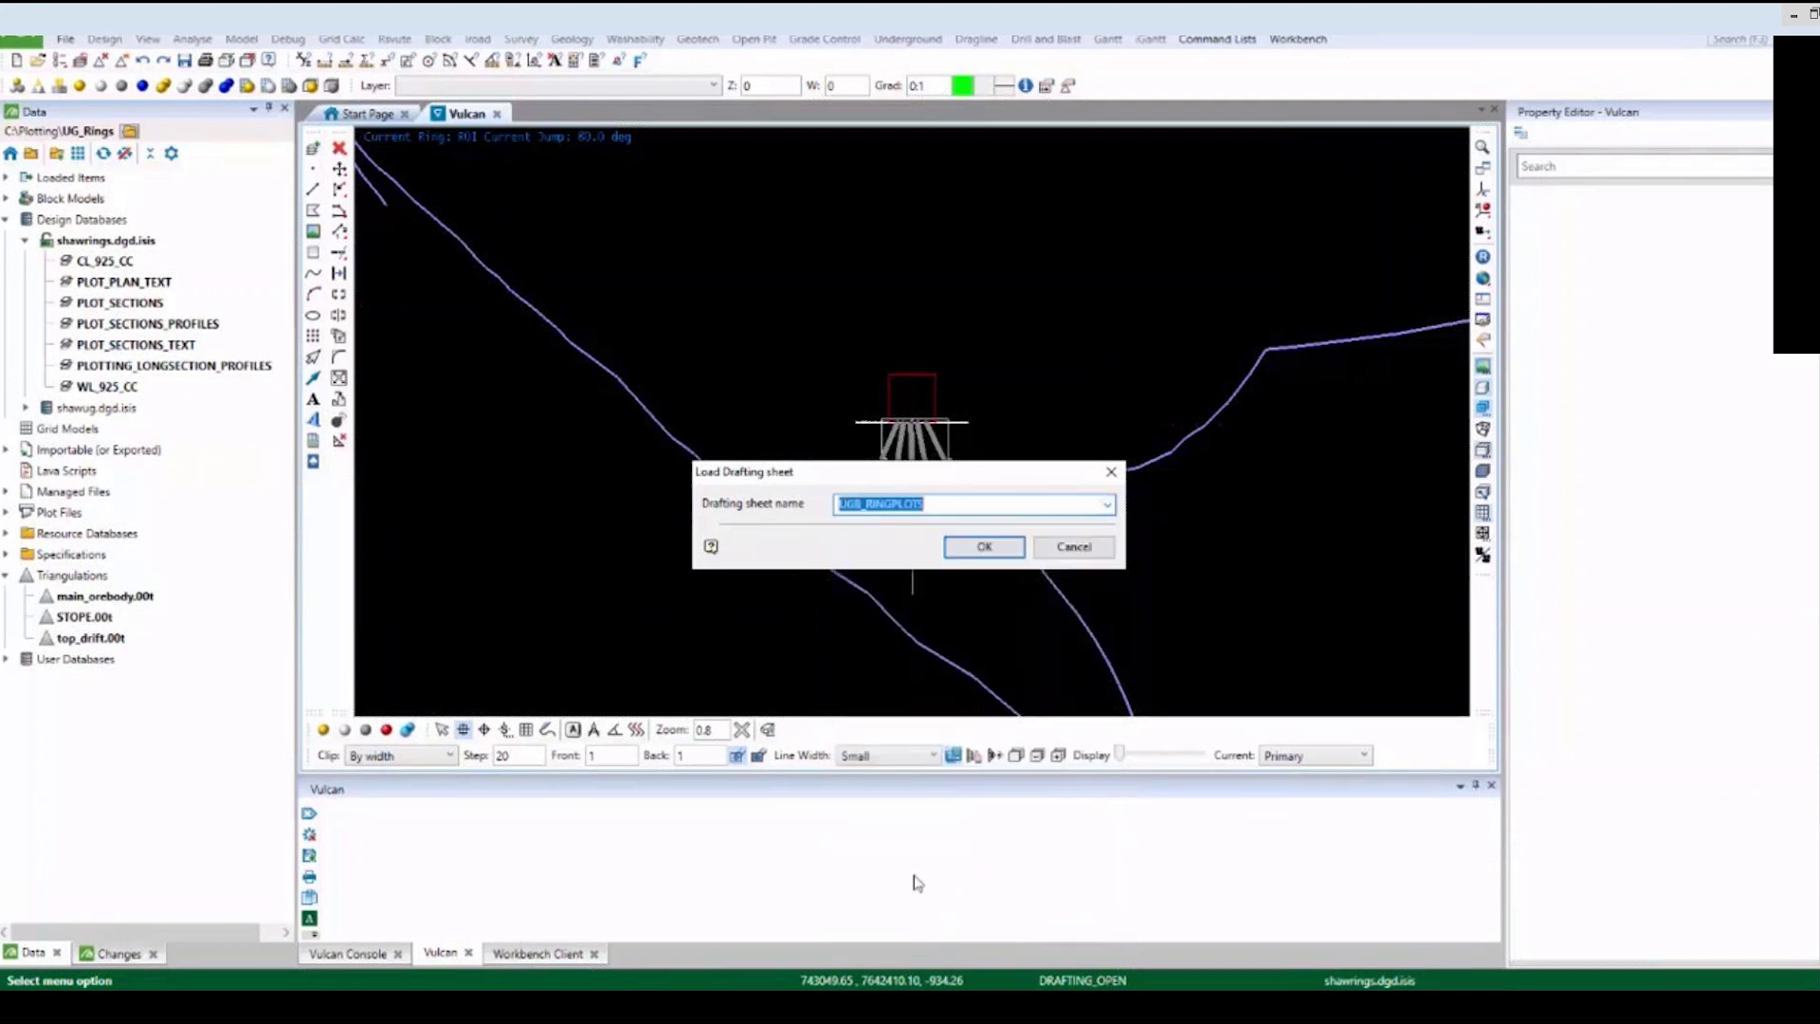
pyautogui.click(952, 549)
pyautogui.click(976, 512)
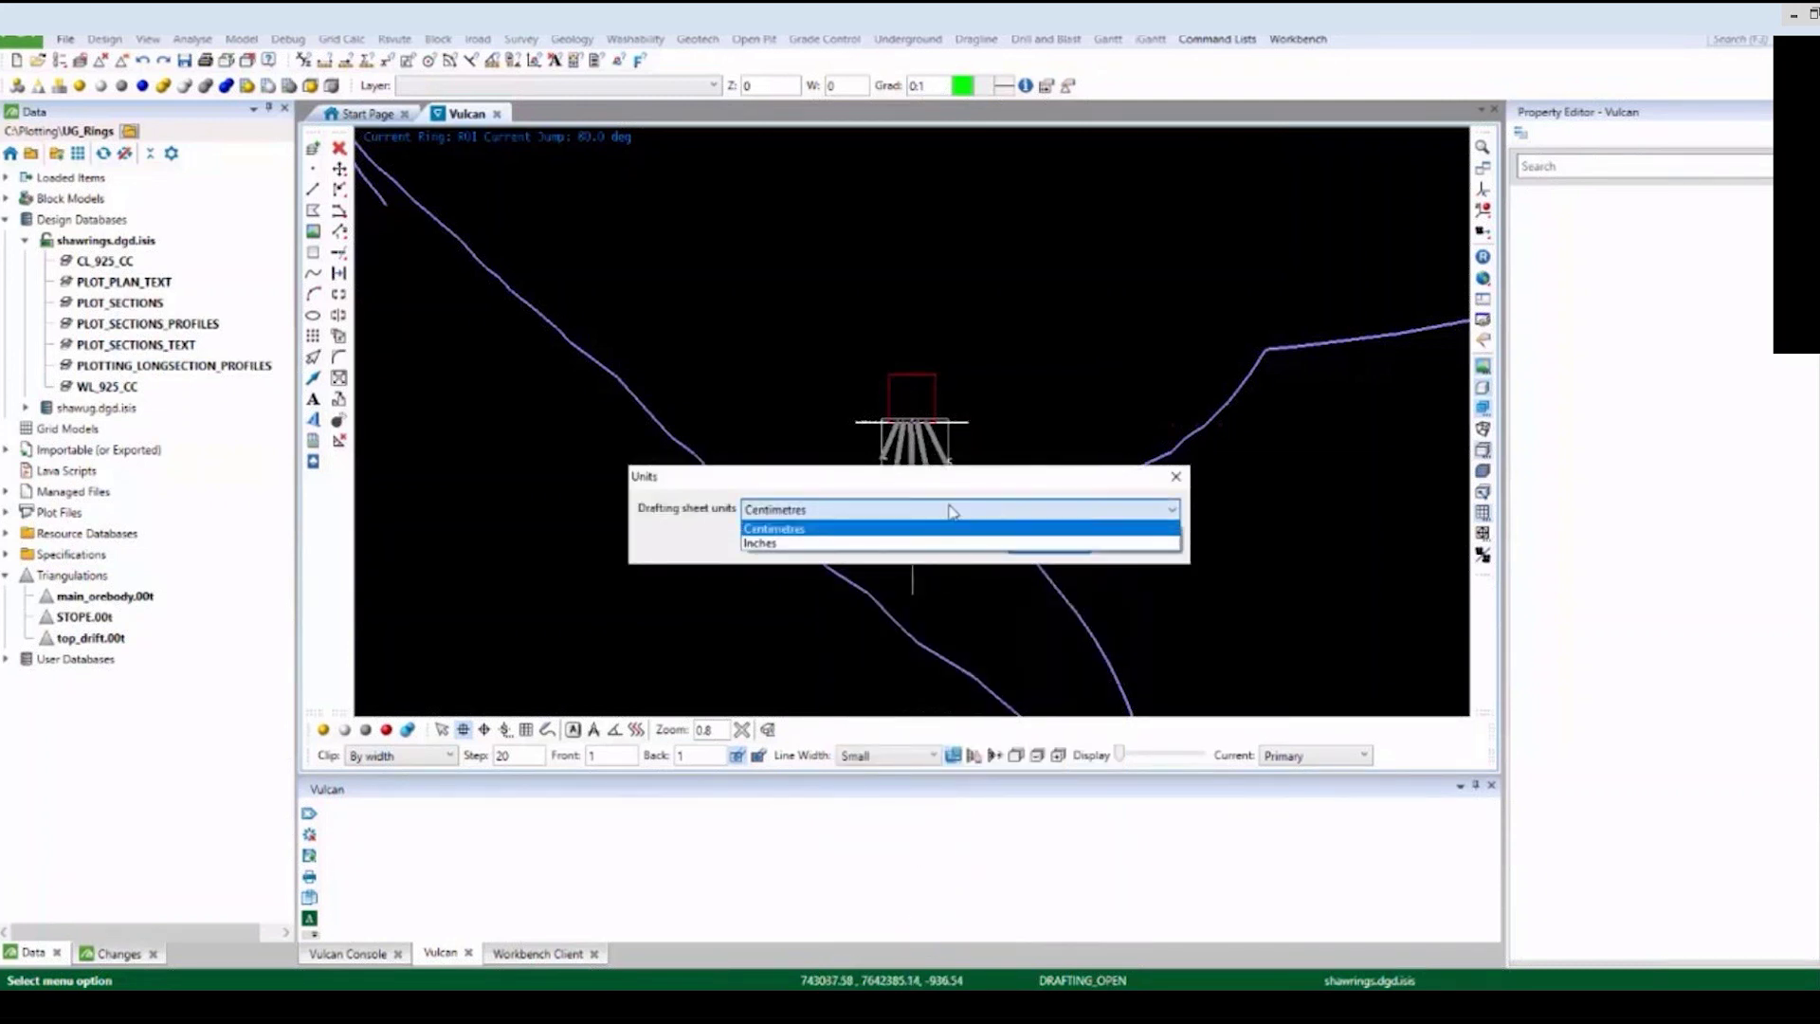
pyautogui.click(931, 543)
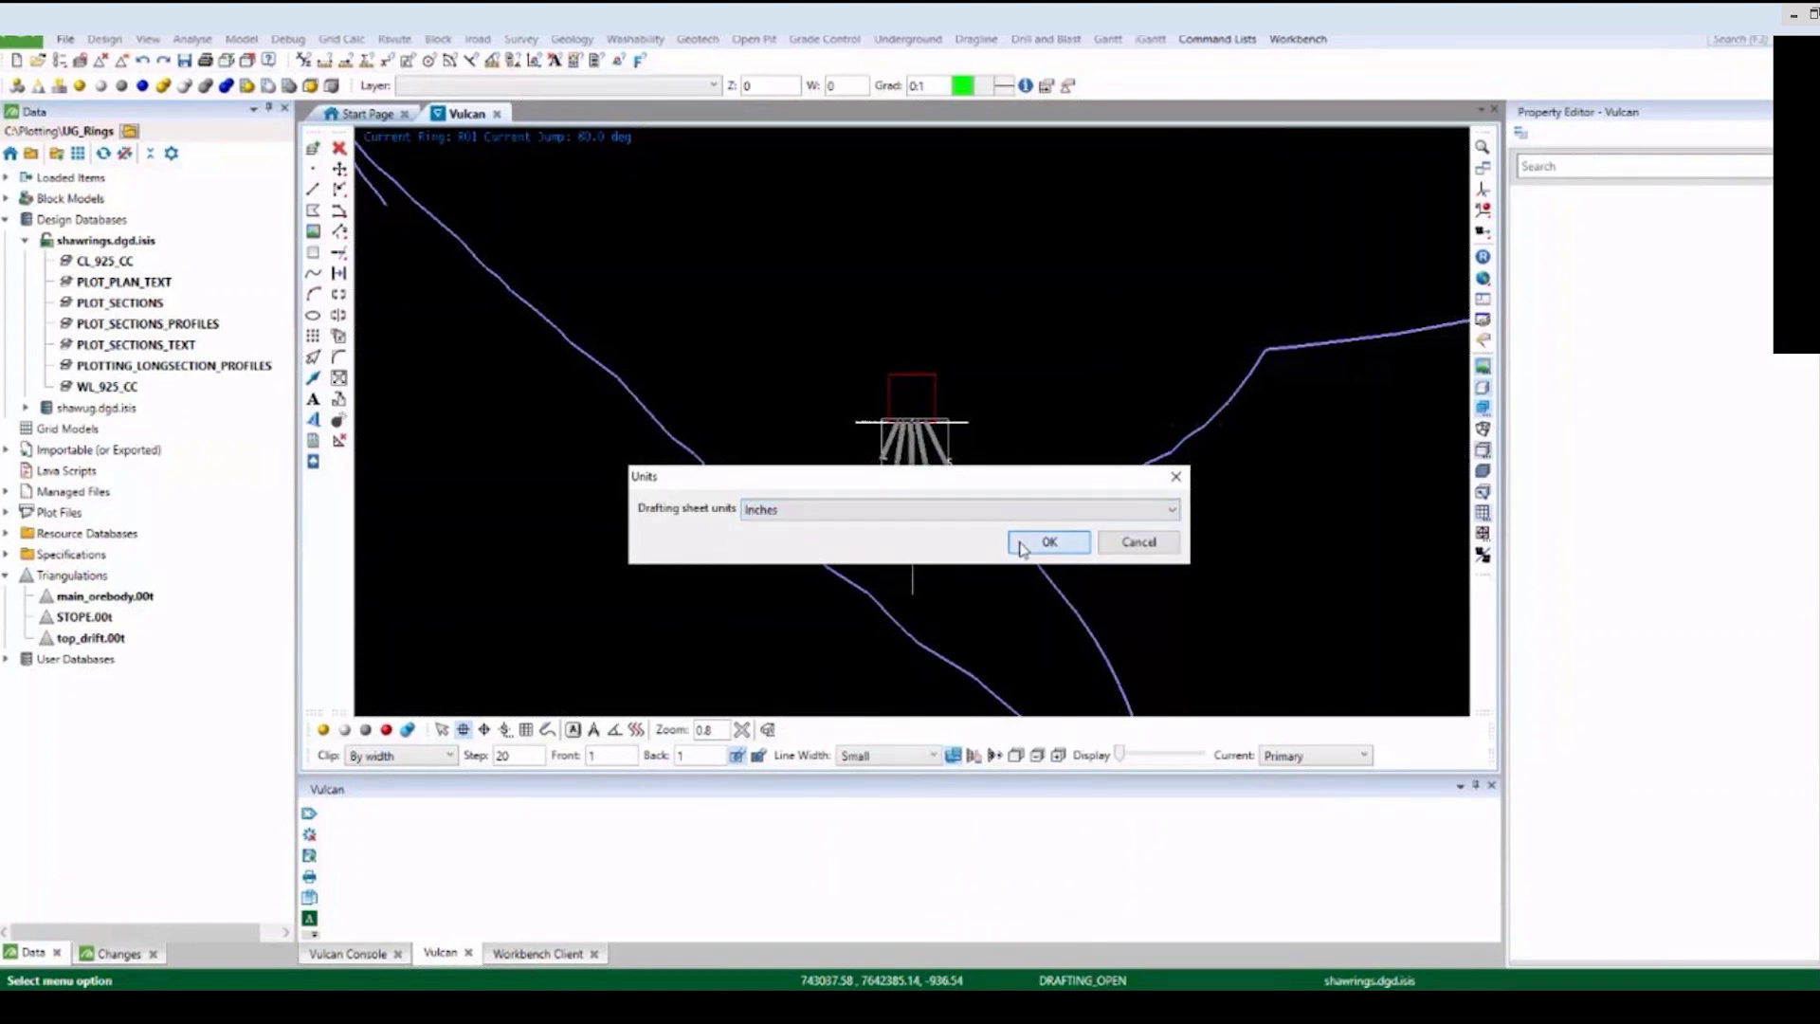
pyautogui.click(1021, 547)
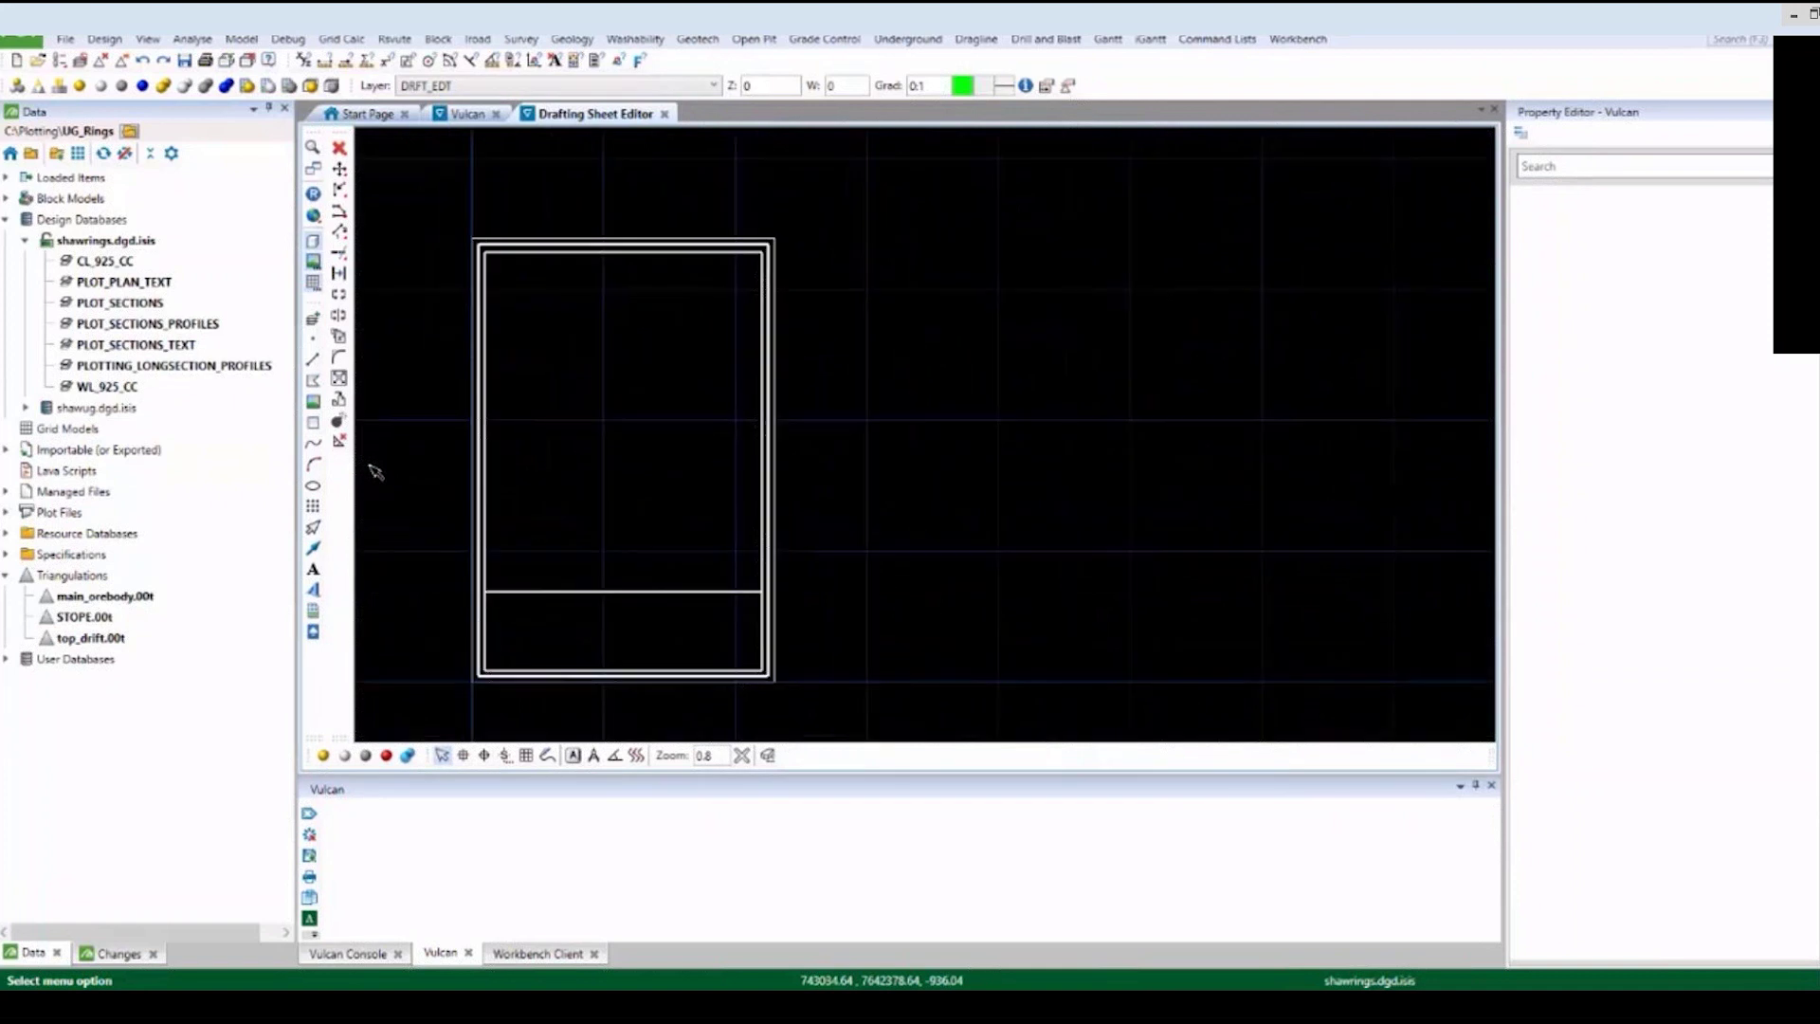
# Load the drafting sheet UGB_ARCHE_LAND into the Drafting Sheet Editor.
pyautogui.click(69, 40)
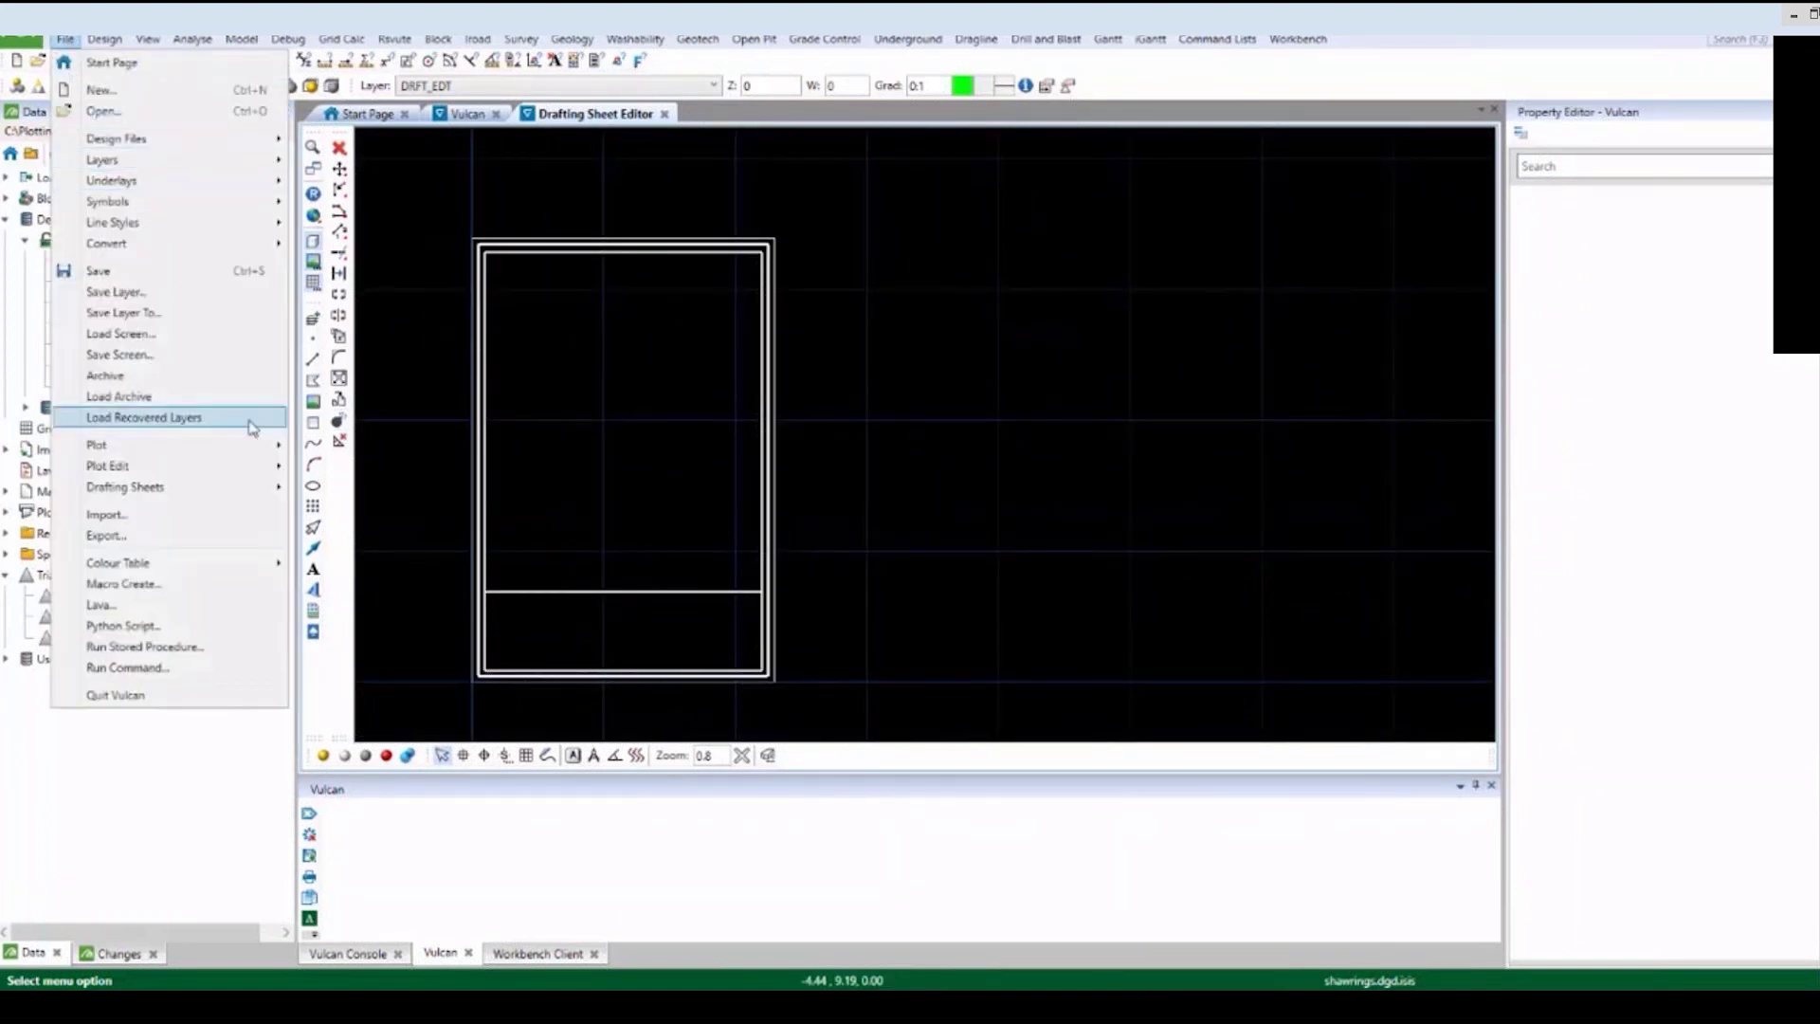
pyautogui.moveTo(276, 486)
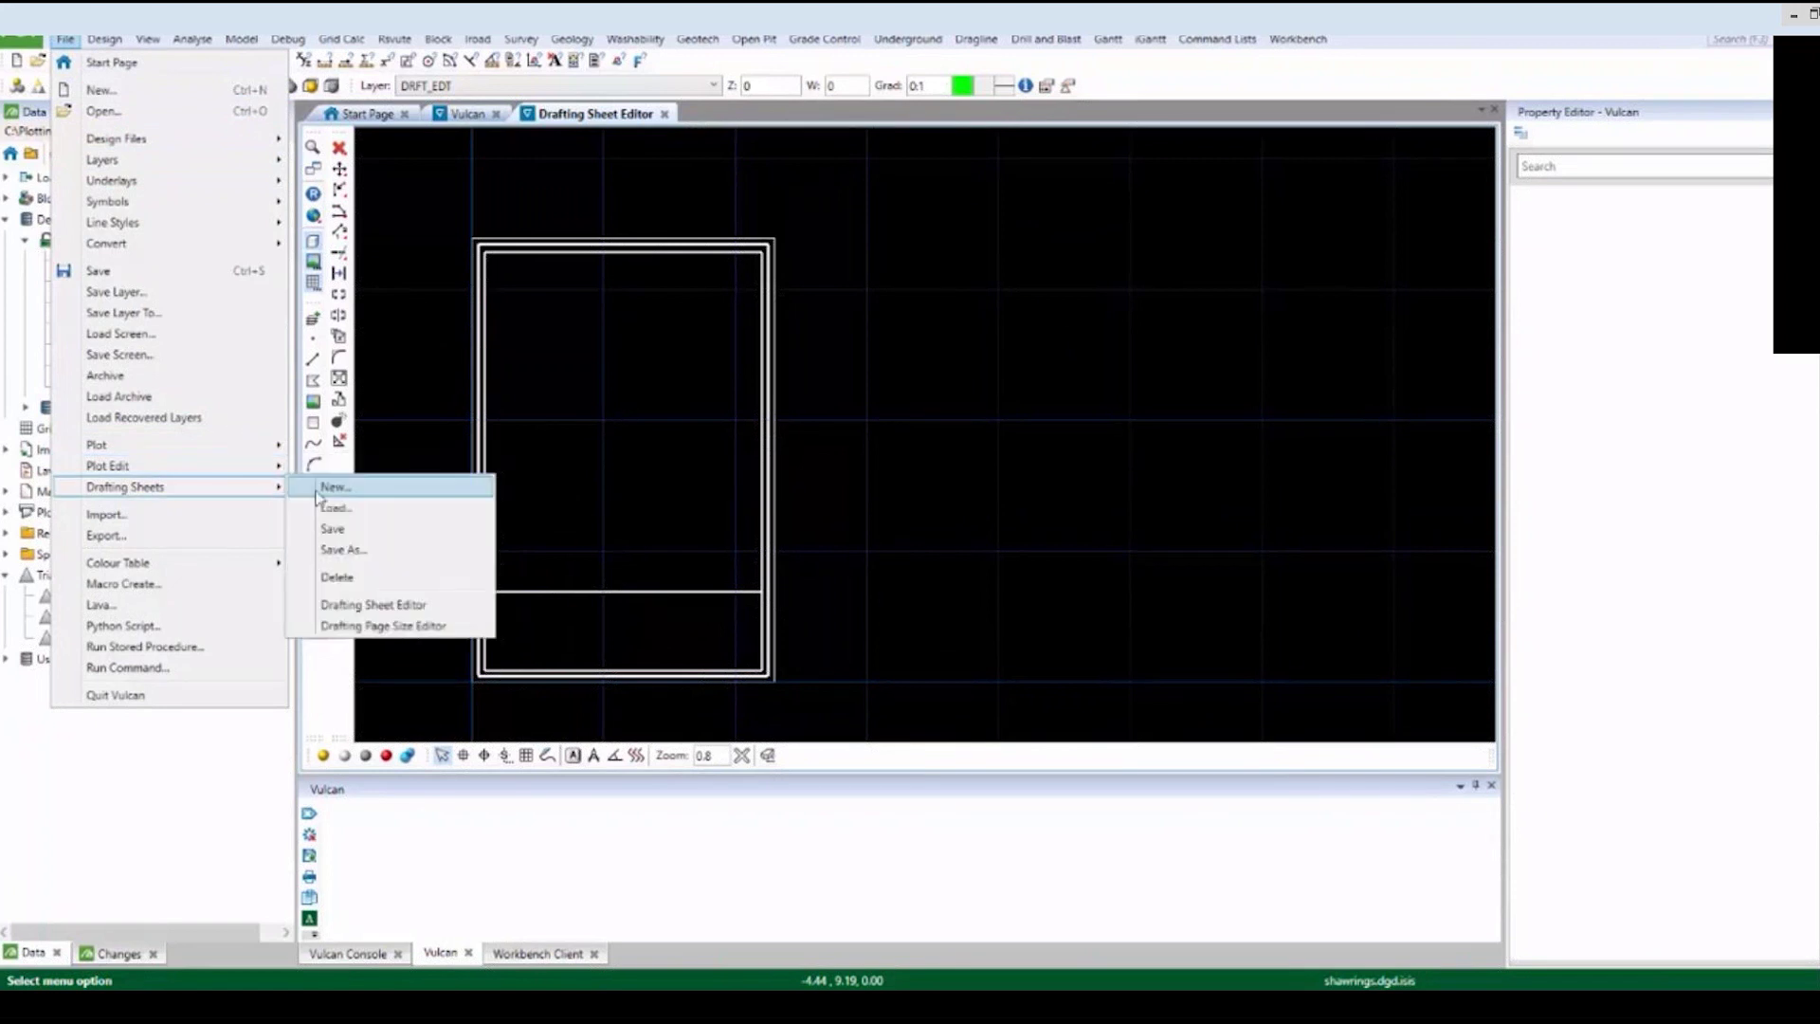
pyautogui.click(398, 508)
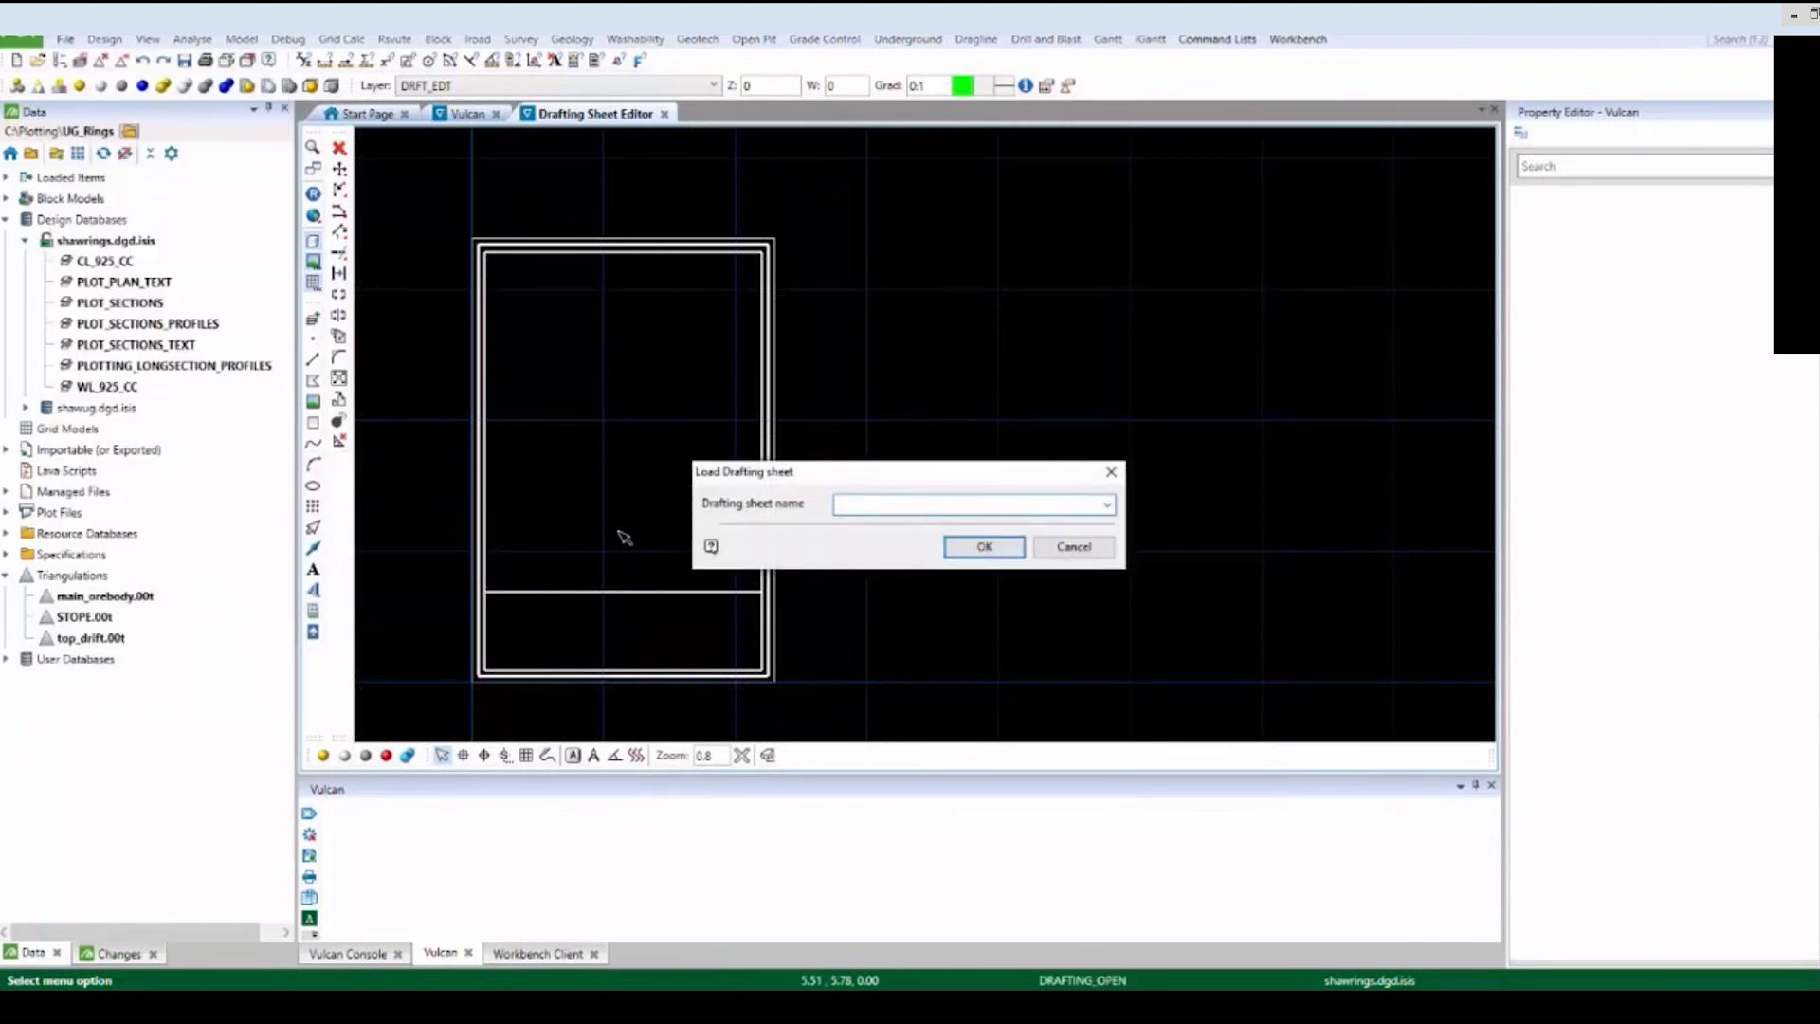
pyautogui.click(1106, 505)
pyautogui.moveTo(1106, 559); pyautogui.dragTo(1107, 817)
pyautogui.click(953, 910)
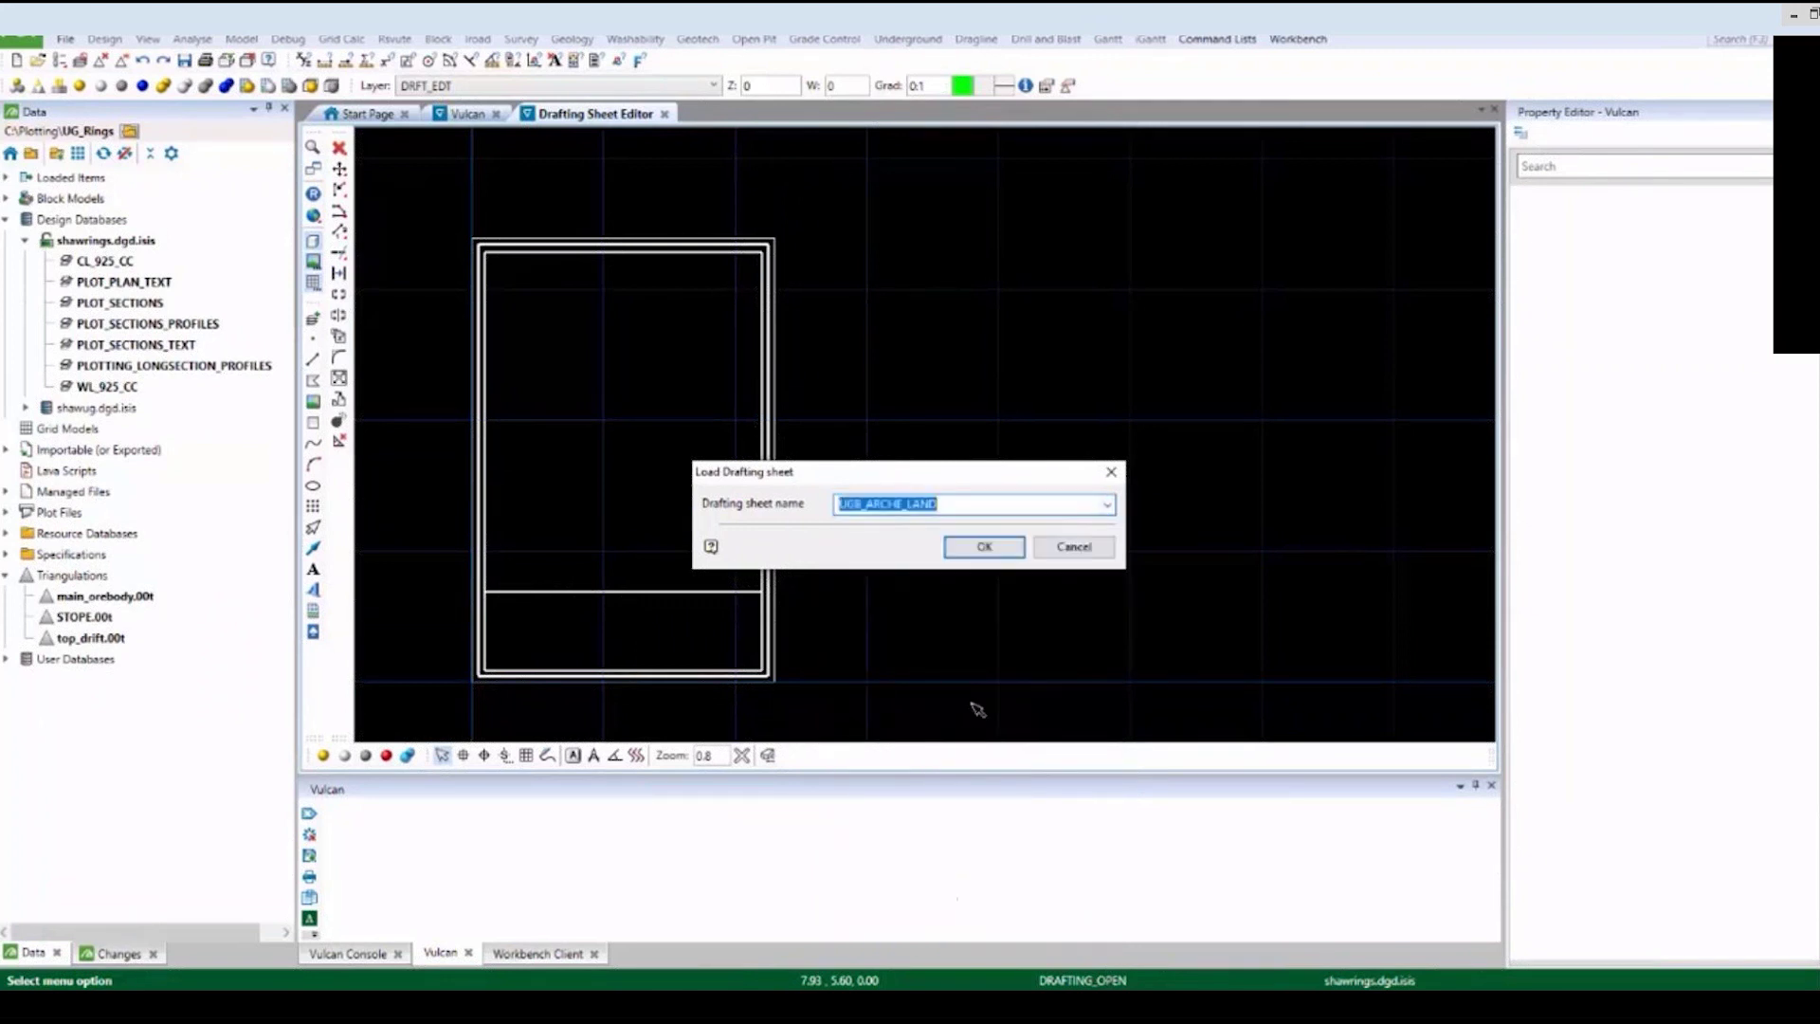
pyautogui.click(965, 554)
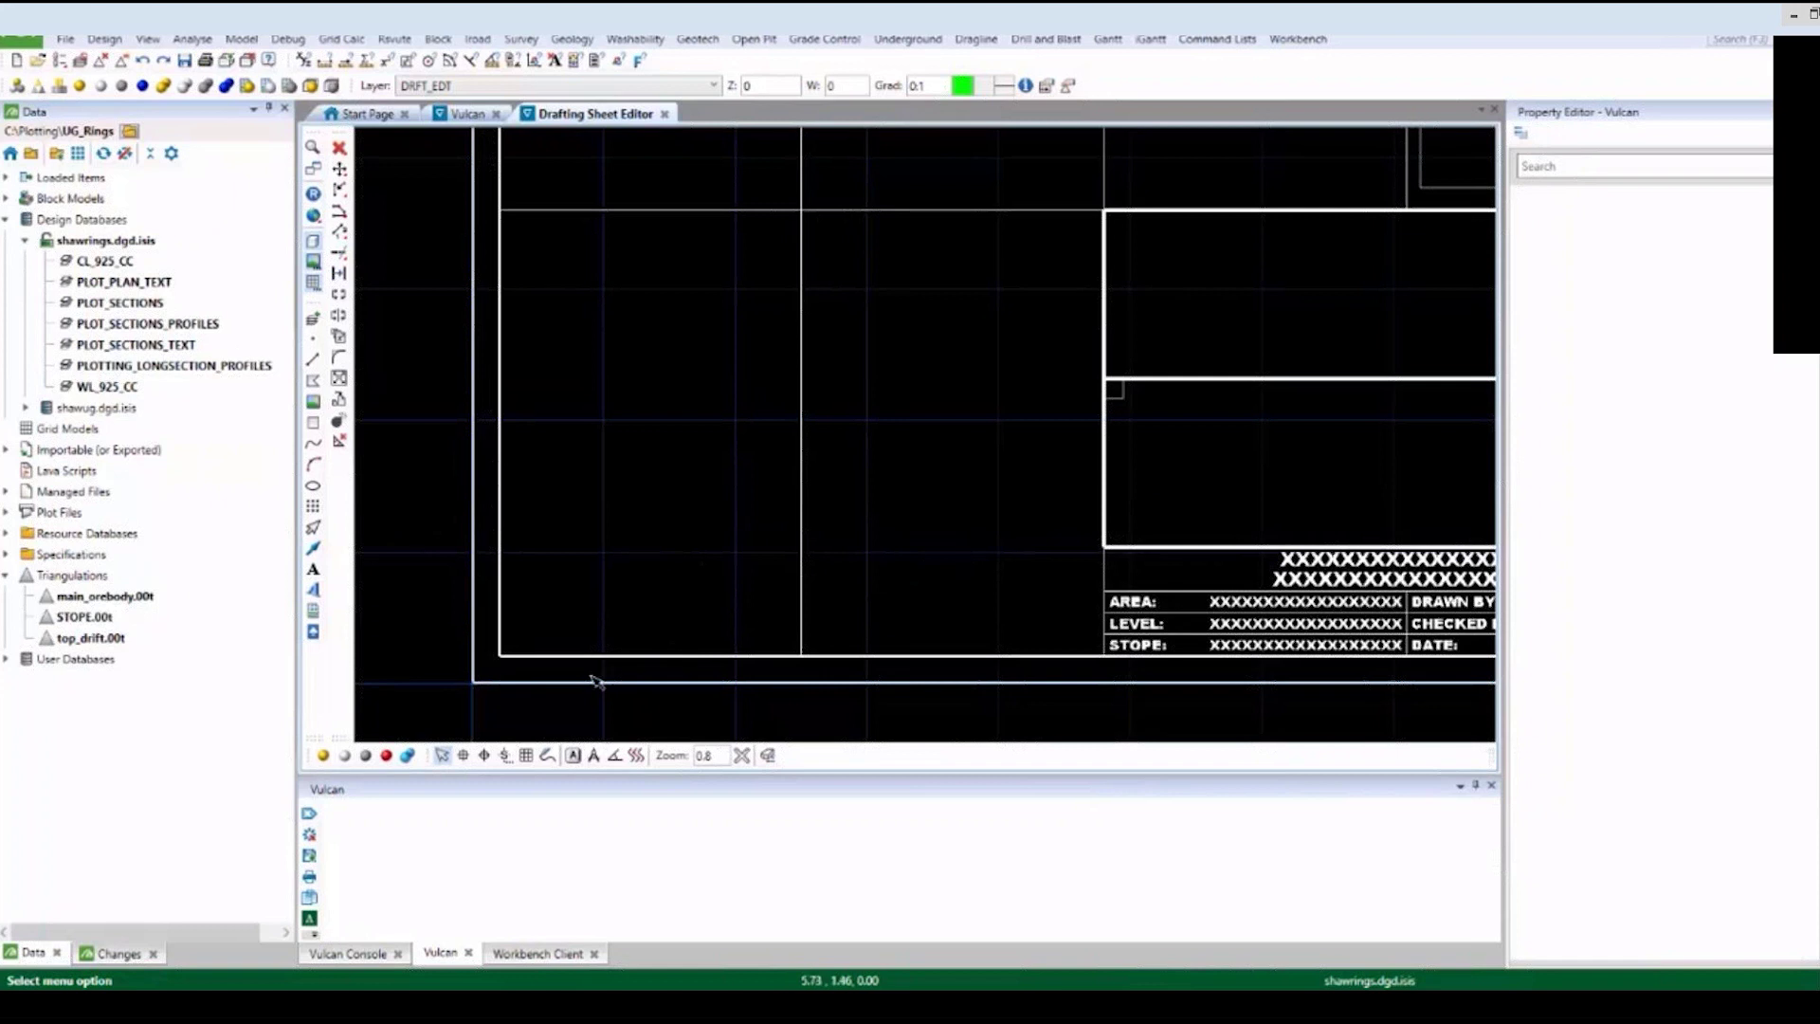
# Inspect the properties of the two wide view frames above the title block, then clear the selection.
pyautogui.scroll(-3, 571, 702)
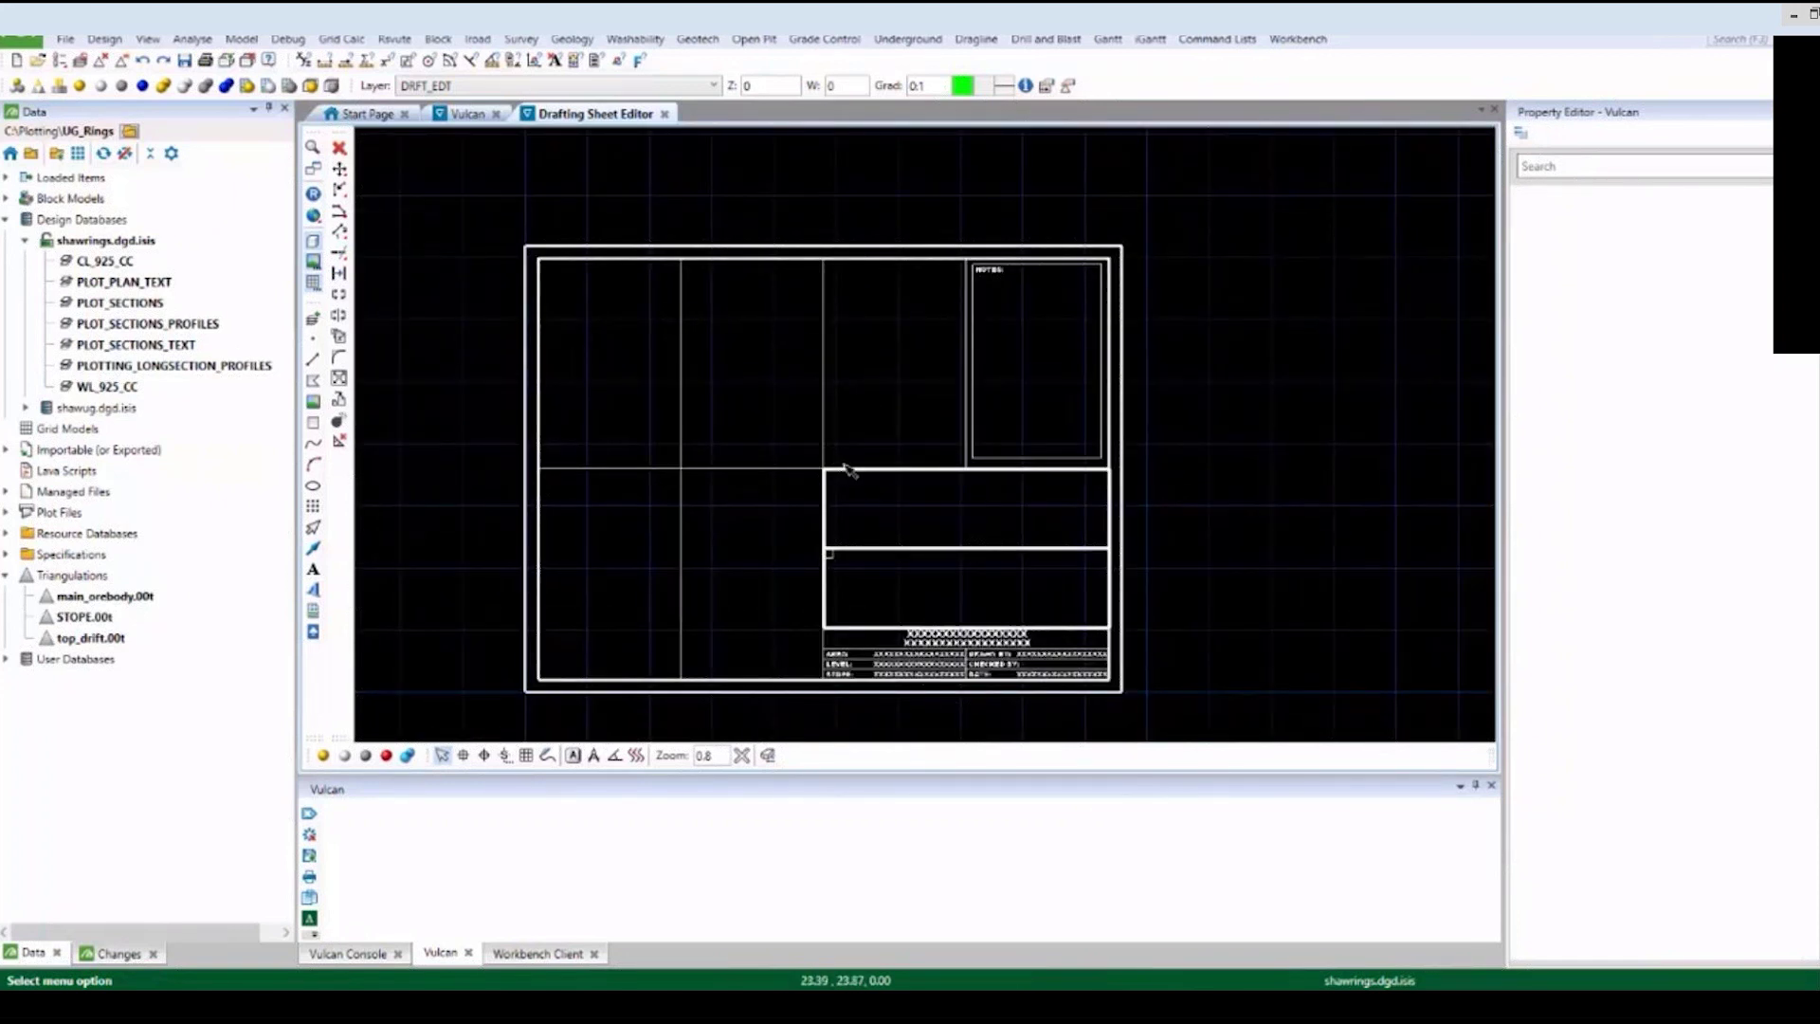
pyautogui.scroll(2, 1100, 531)
pyautogui.click(1073, 514)
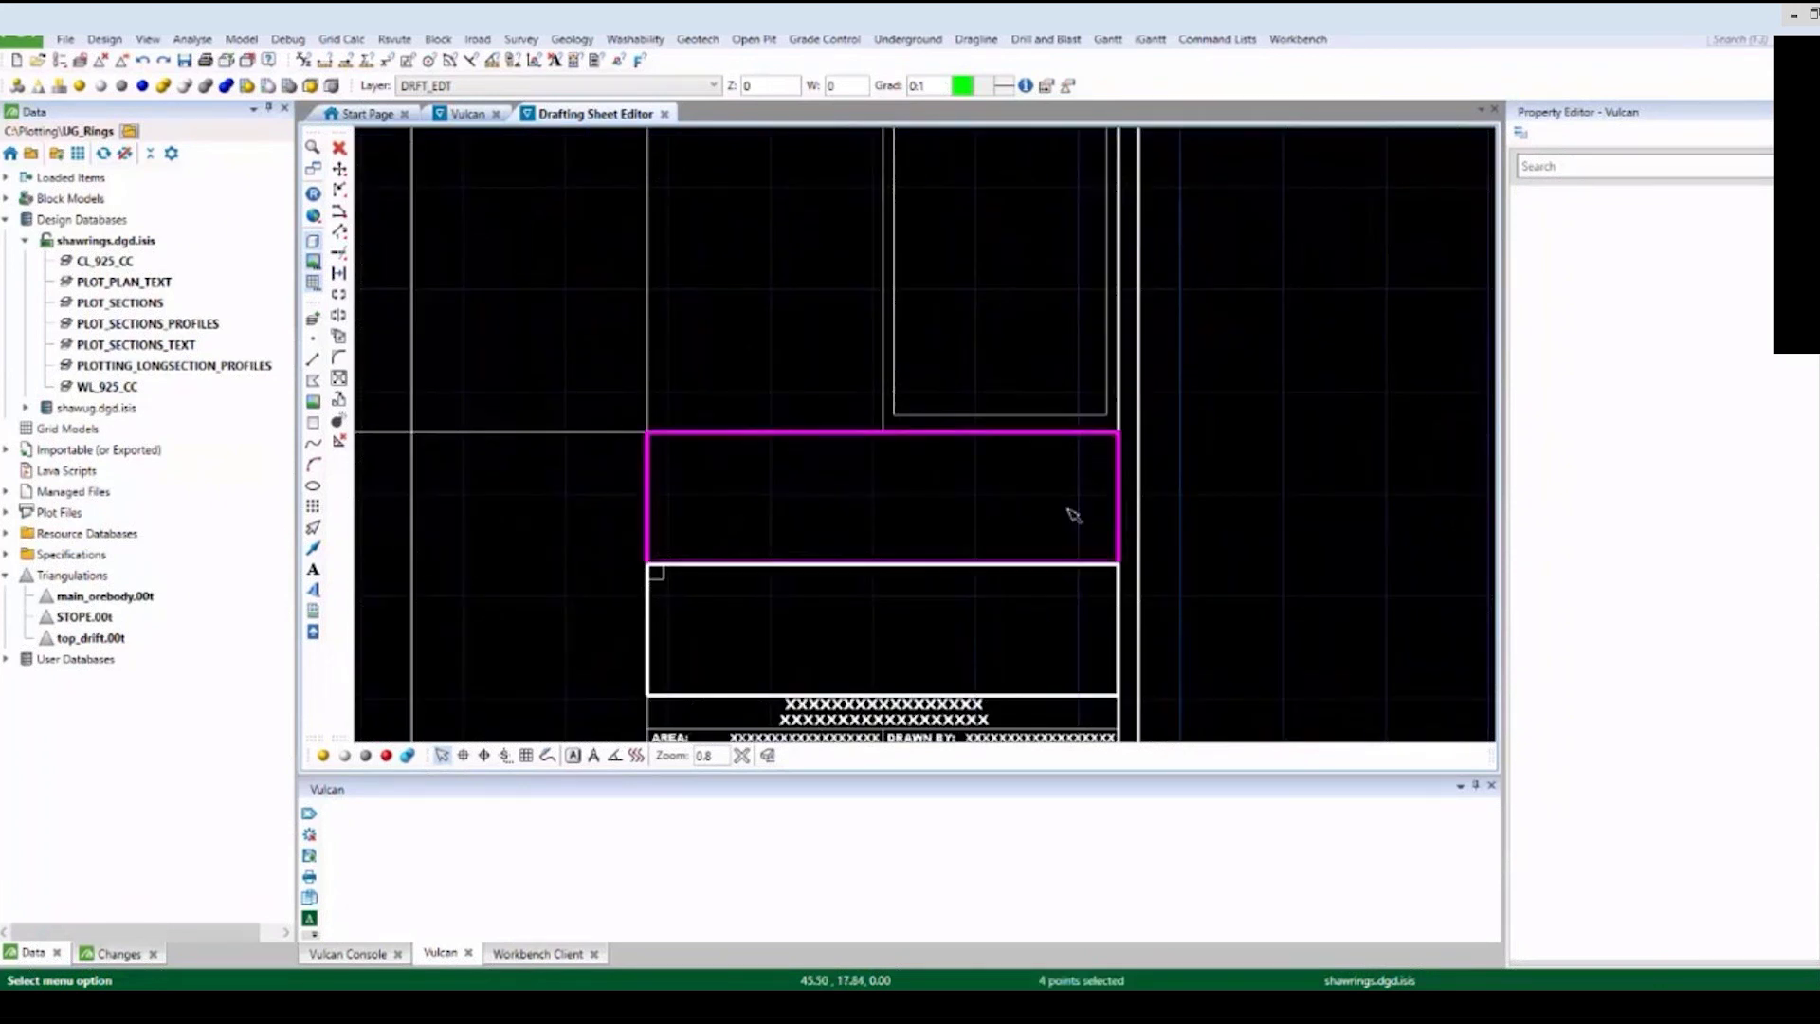
pyautogui.click(1045, 569)
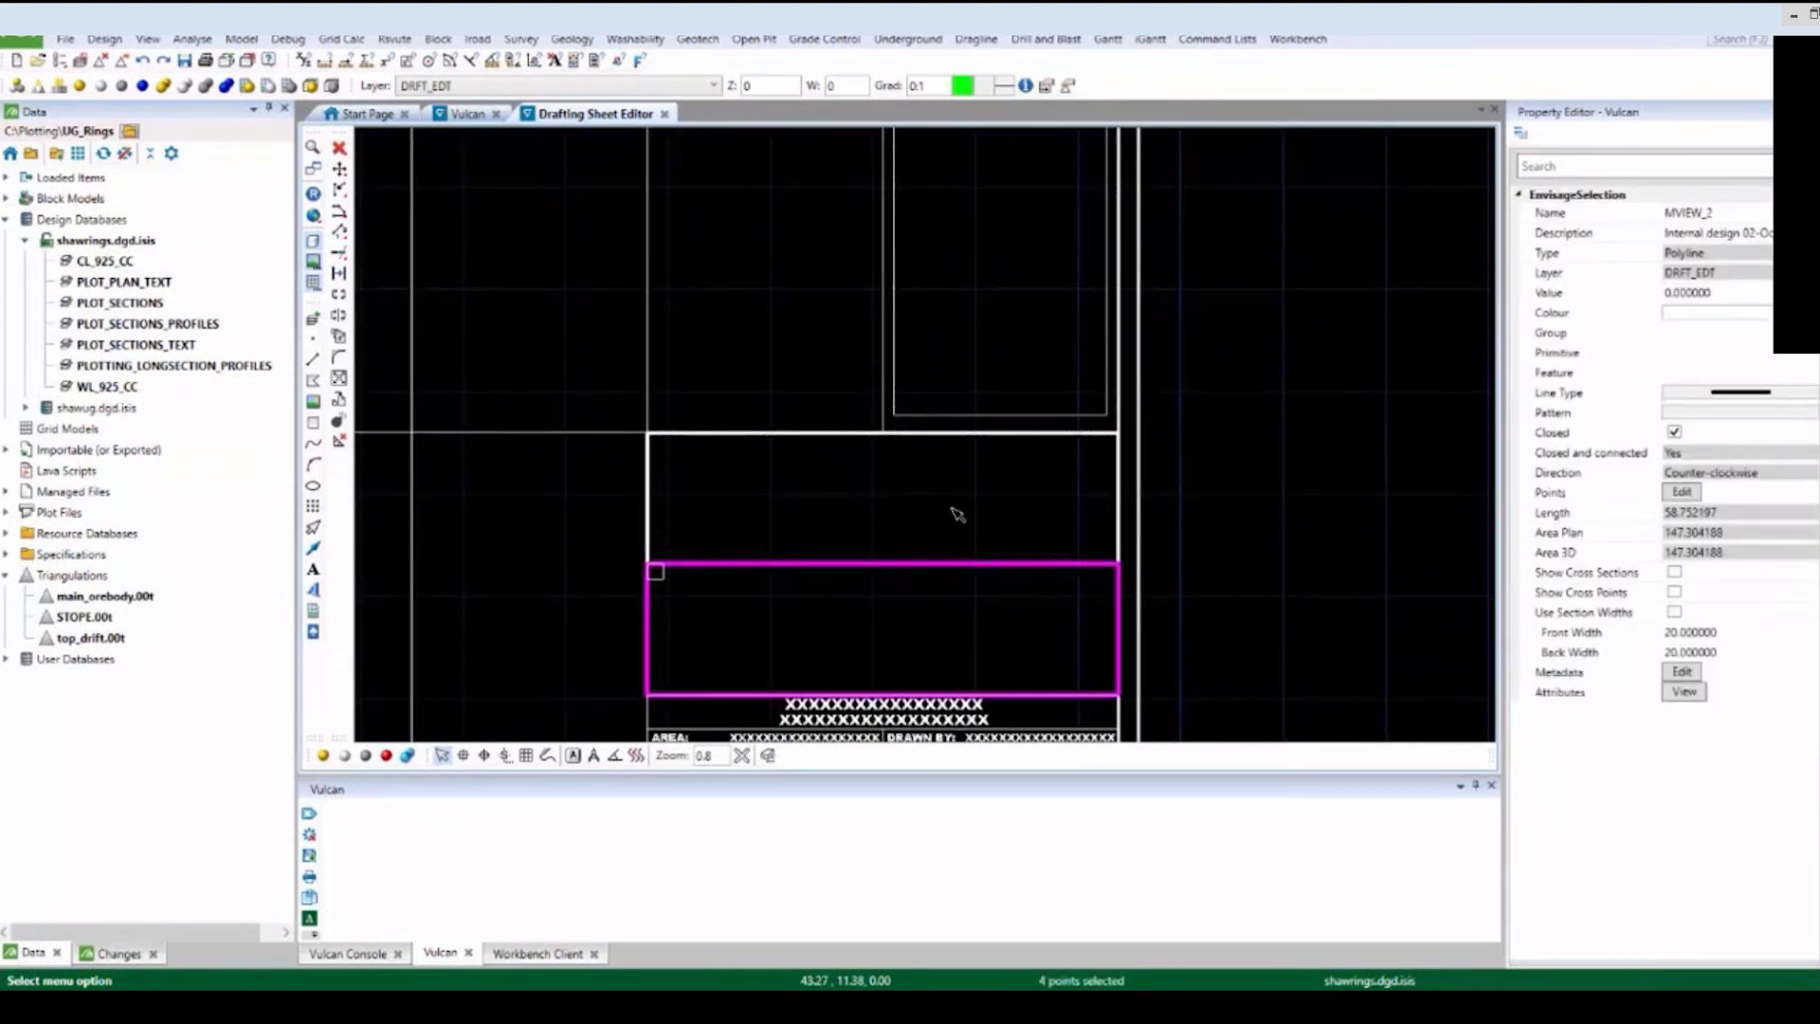
pyautogui.press('Escape')
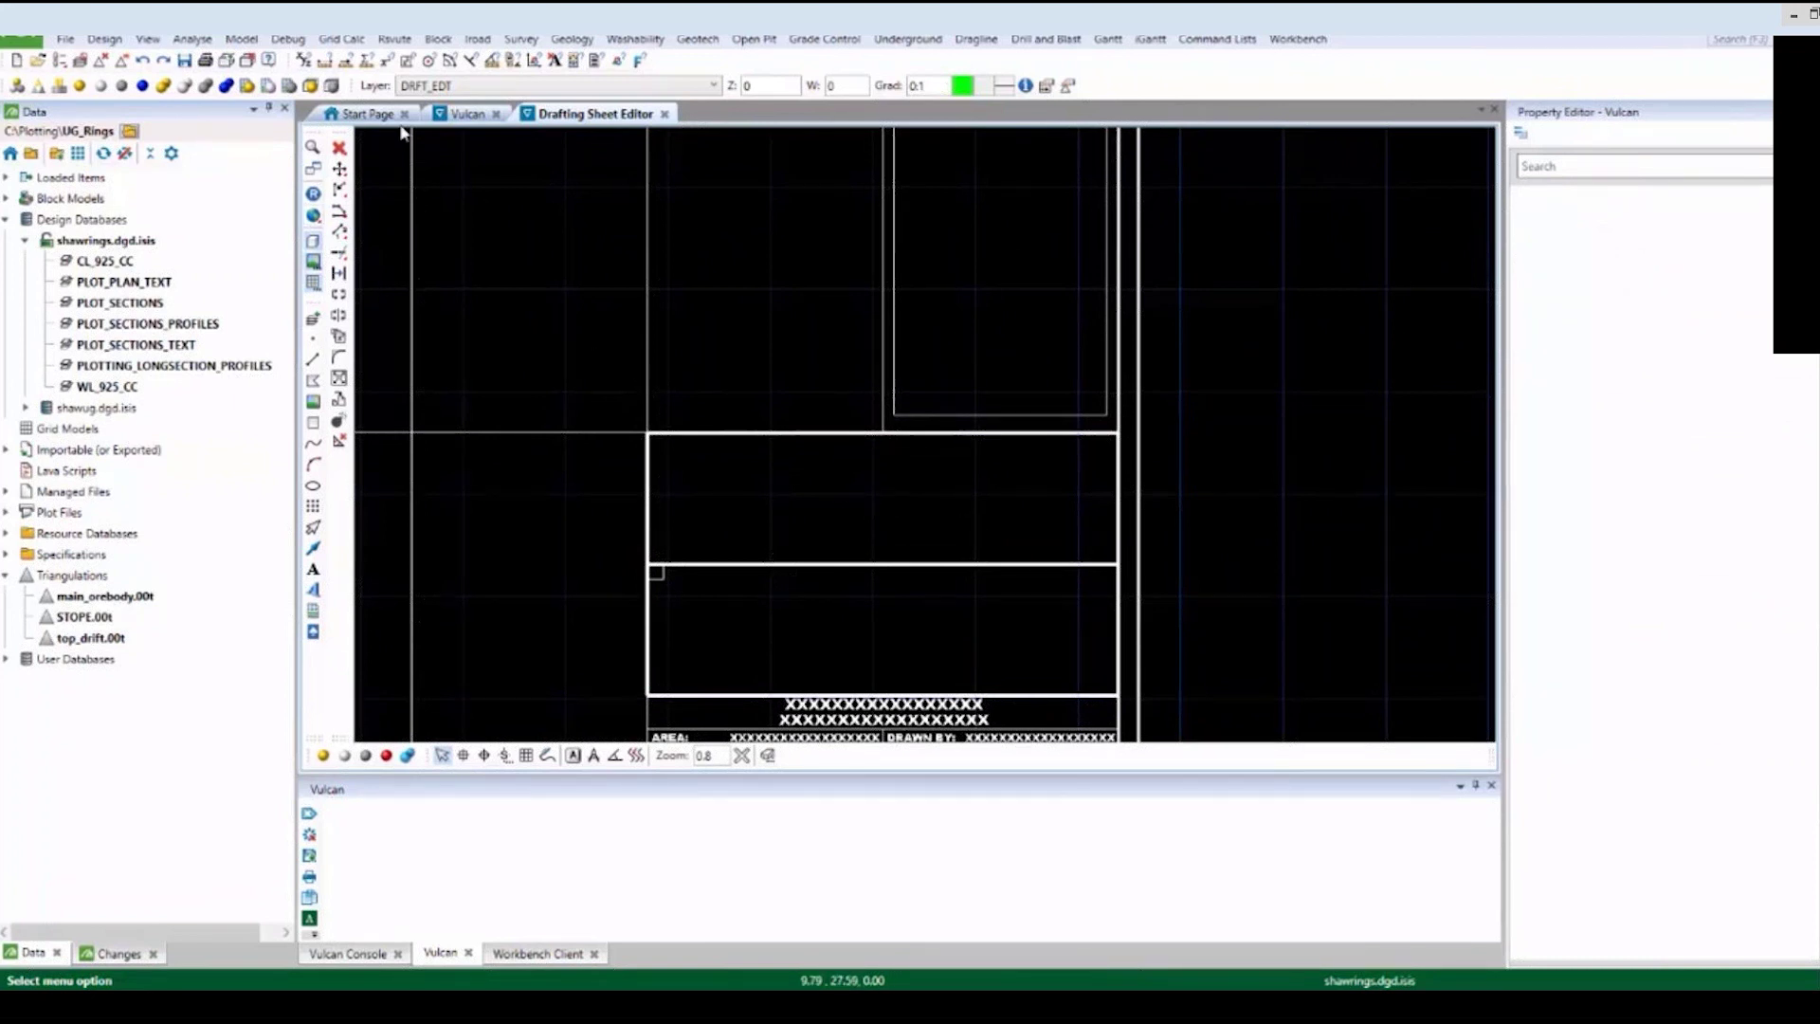
# Return to the design view and generate the ring plot files with the Plot Rings command.
pyautogui.click(467, 114)
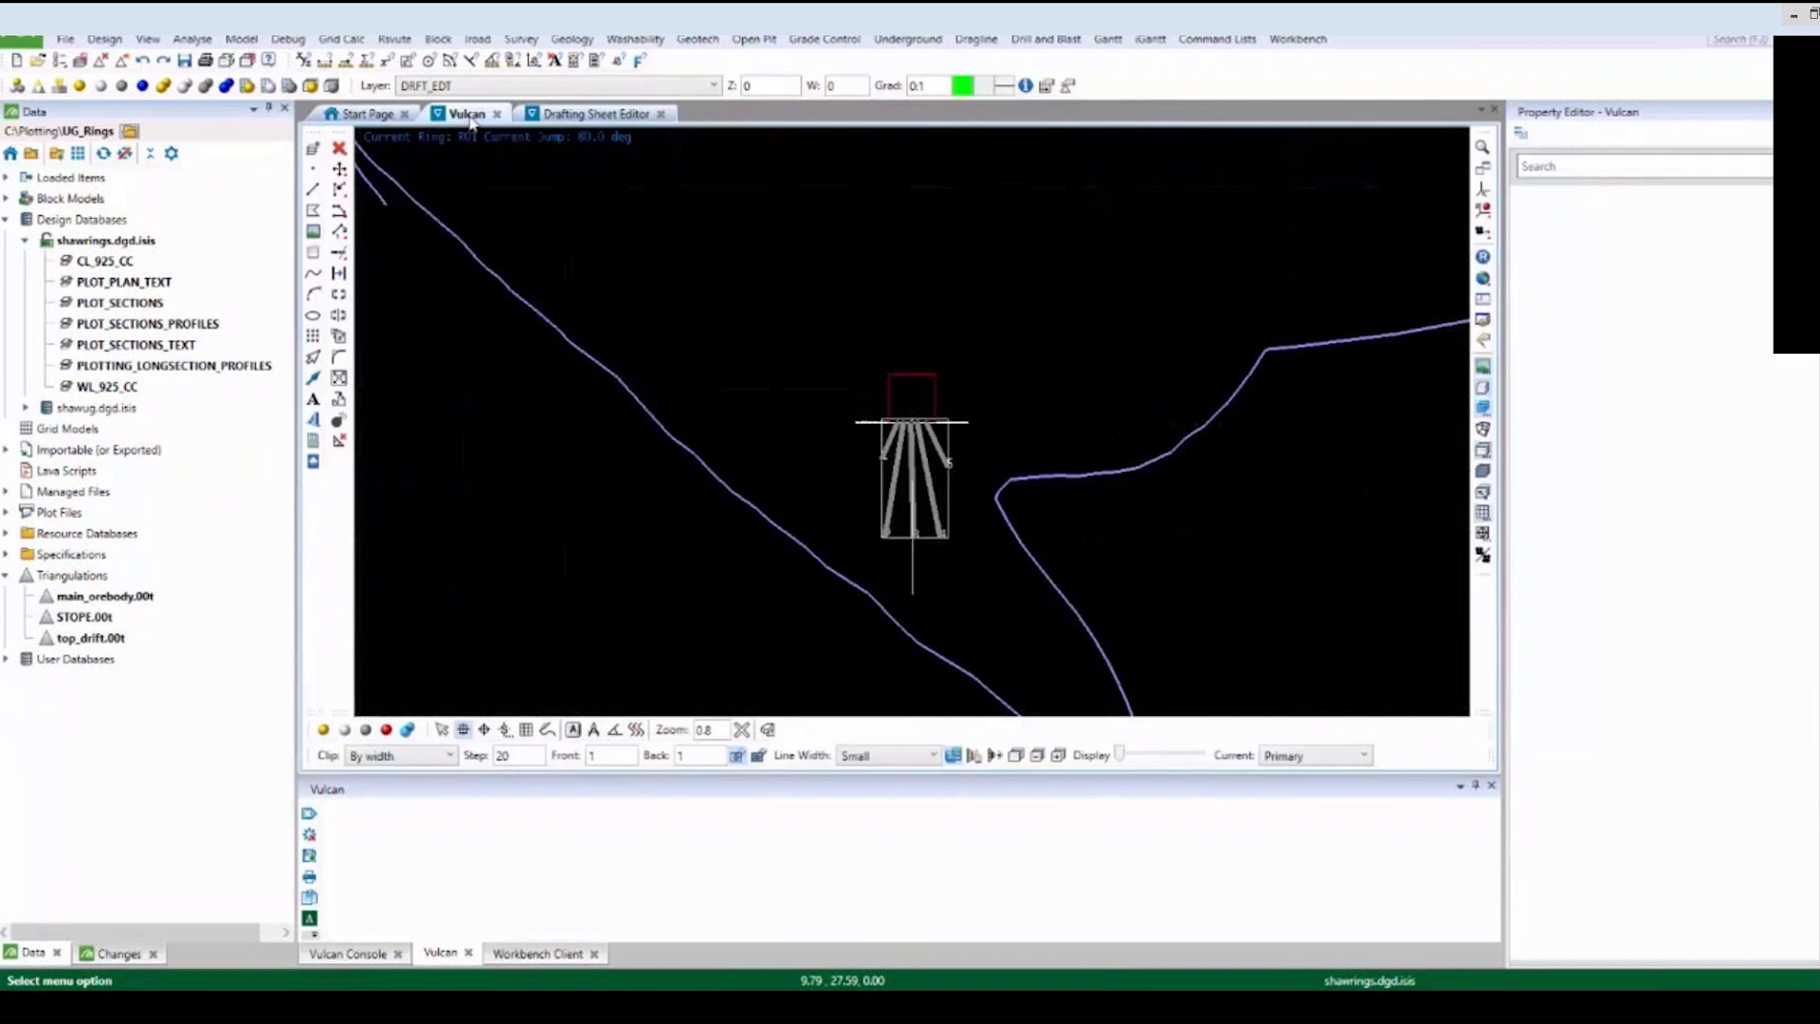
pyautogui.scroll(-1, 531, 213)
pyautogui.scroll(2, 906, 441)
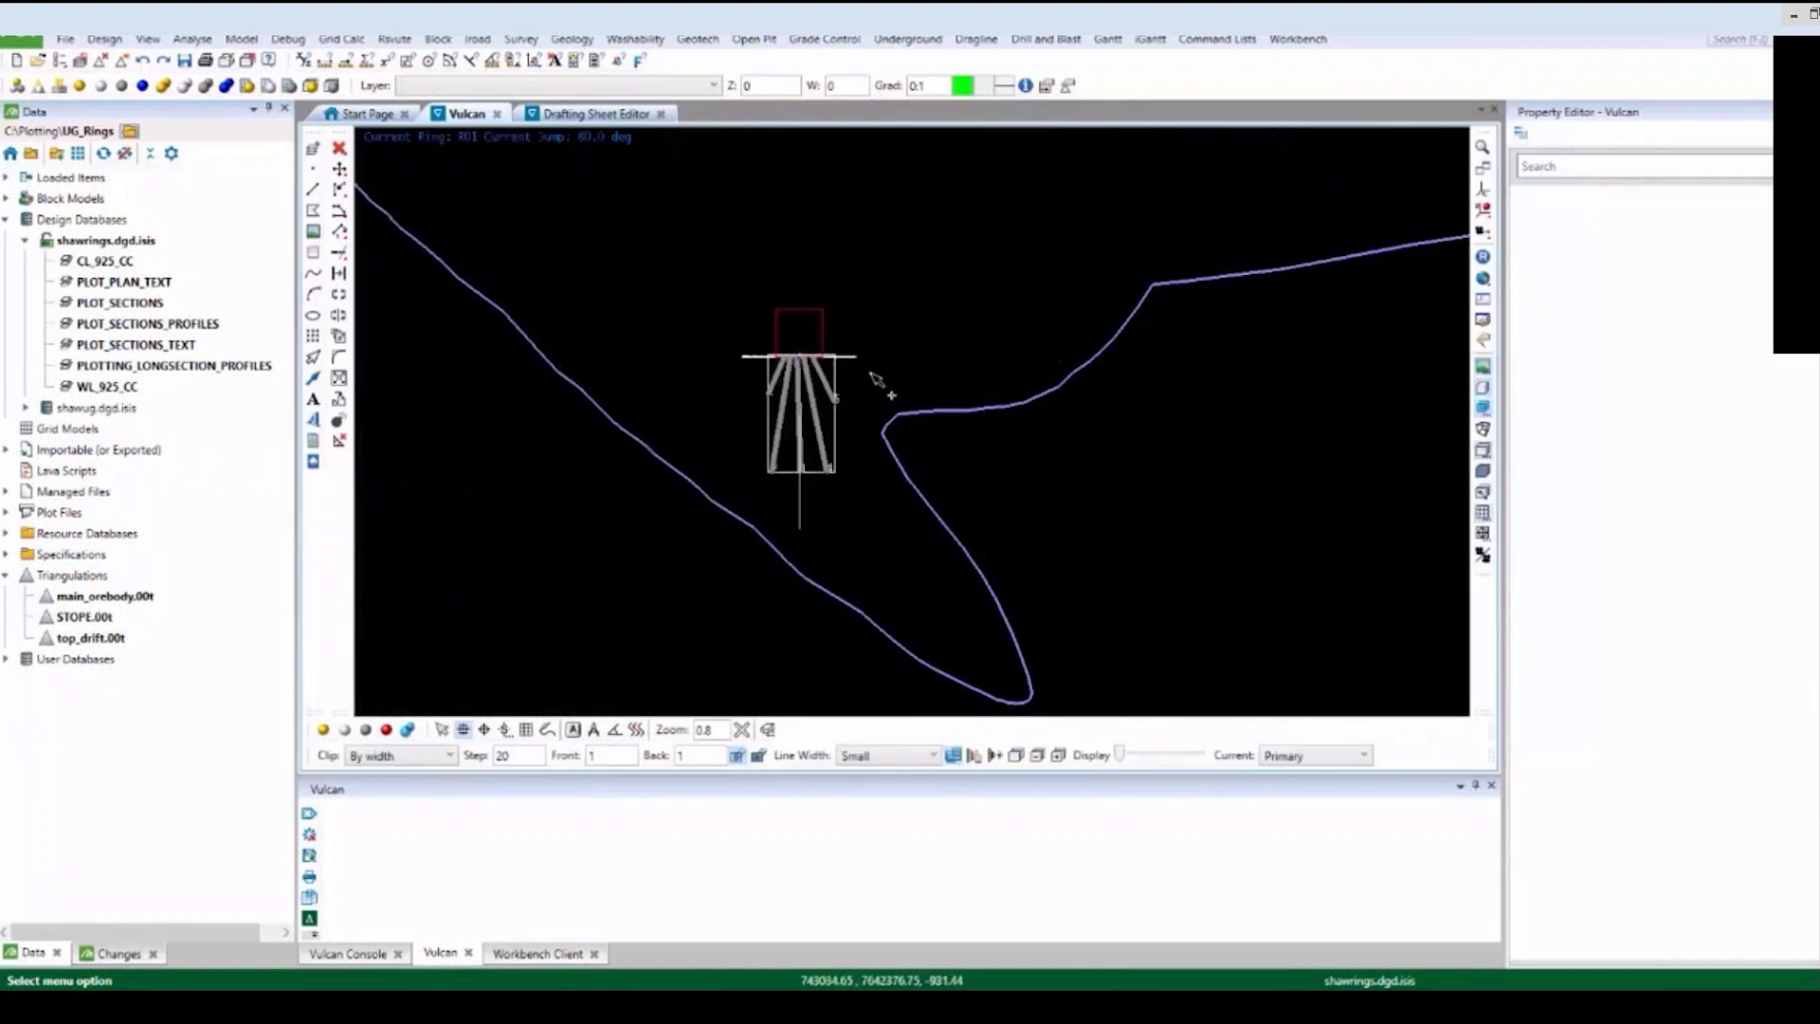
pyautogui.click(908, 39)
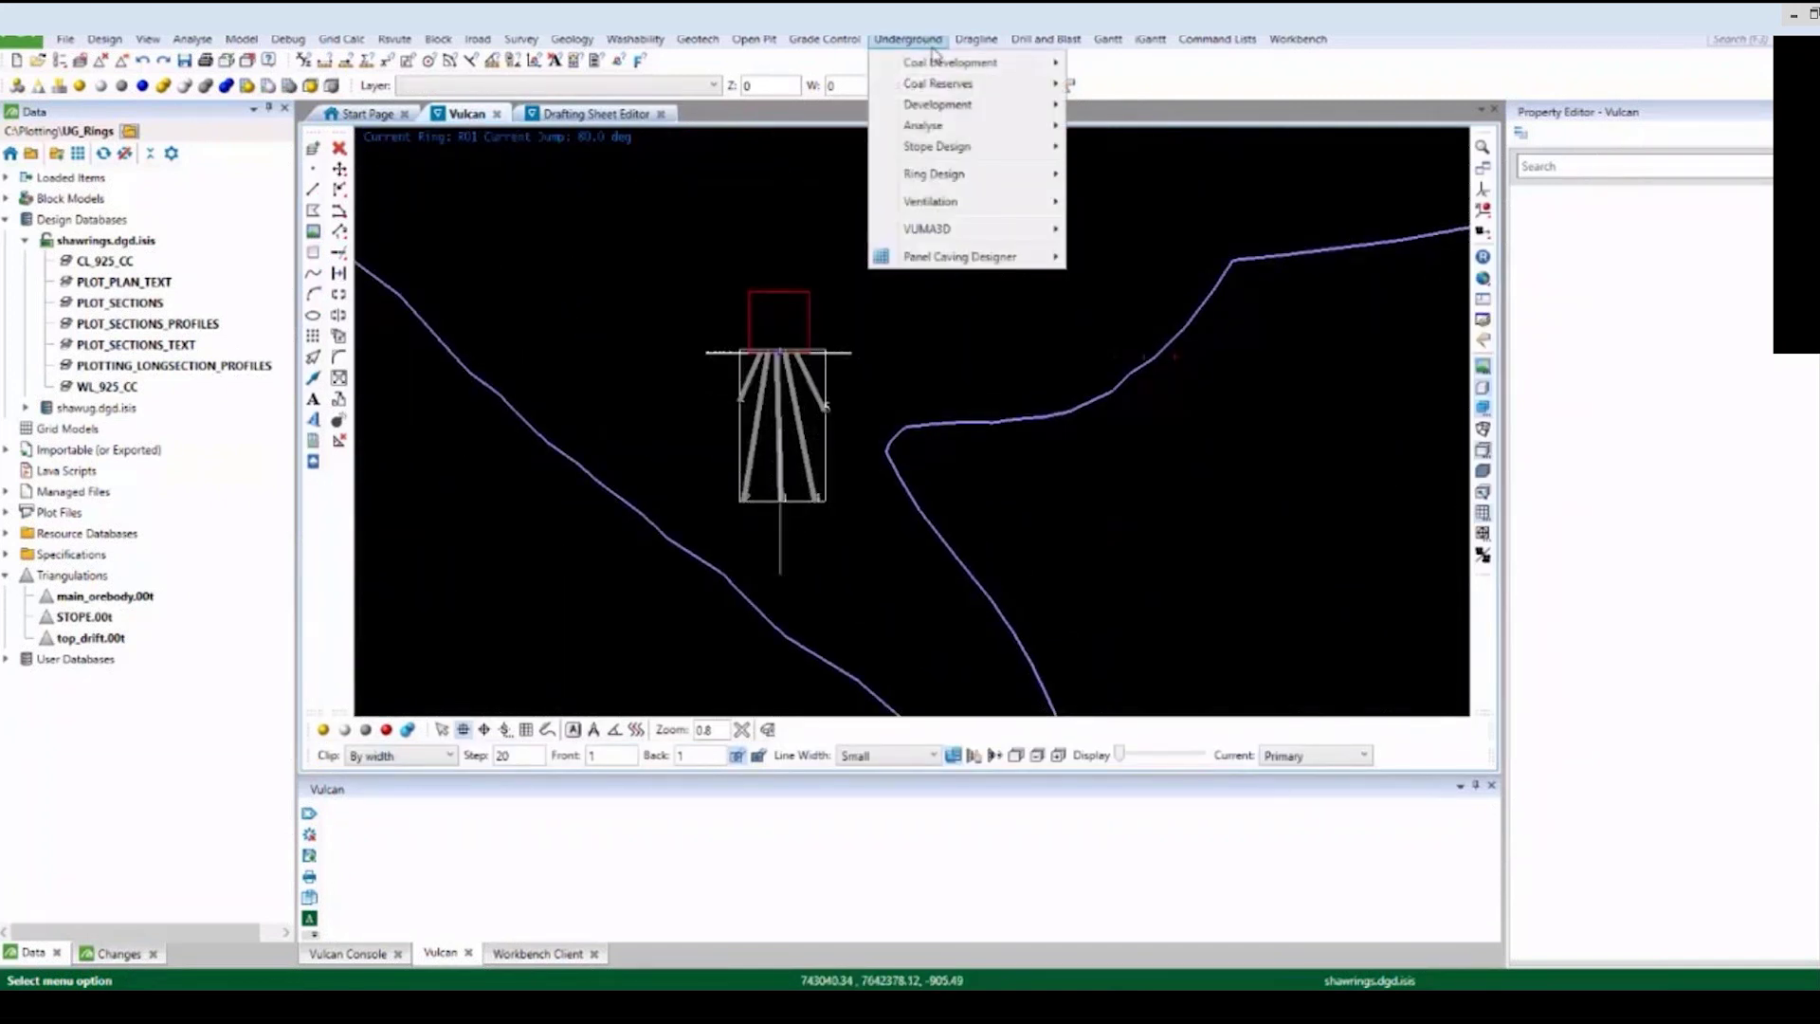
pyautogui.moveTo(948, 174)
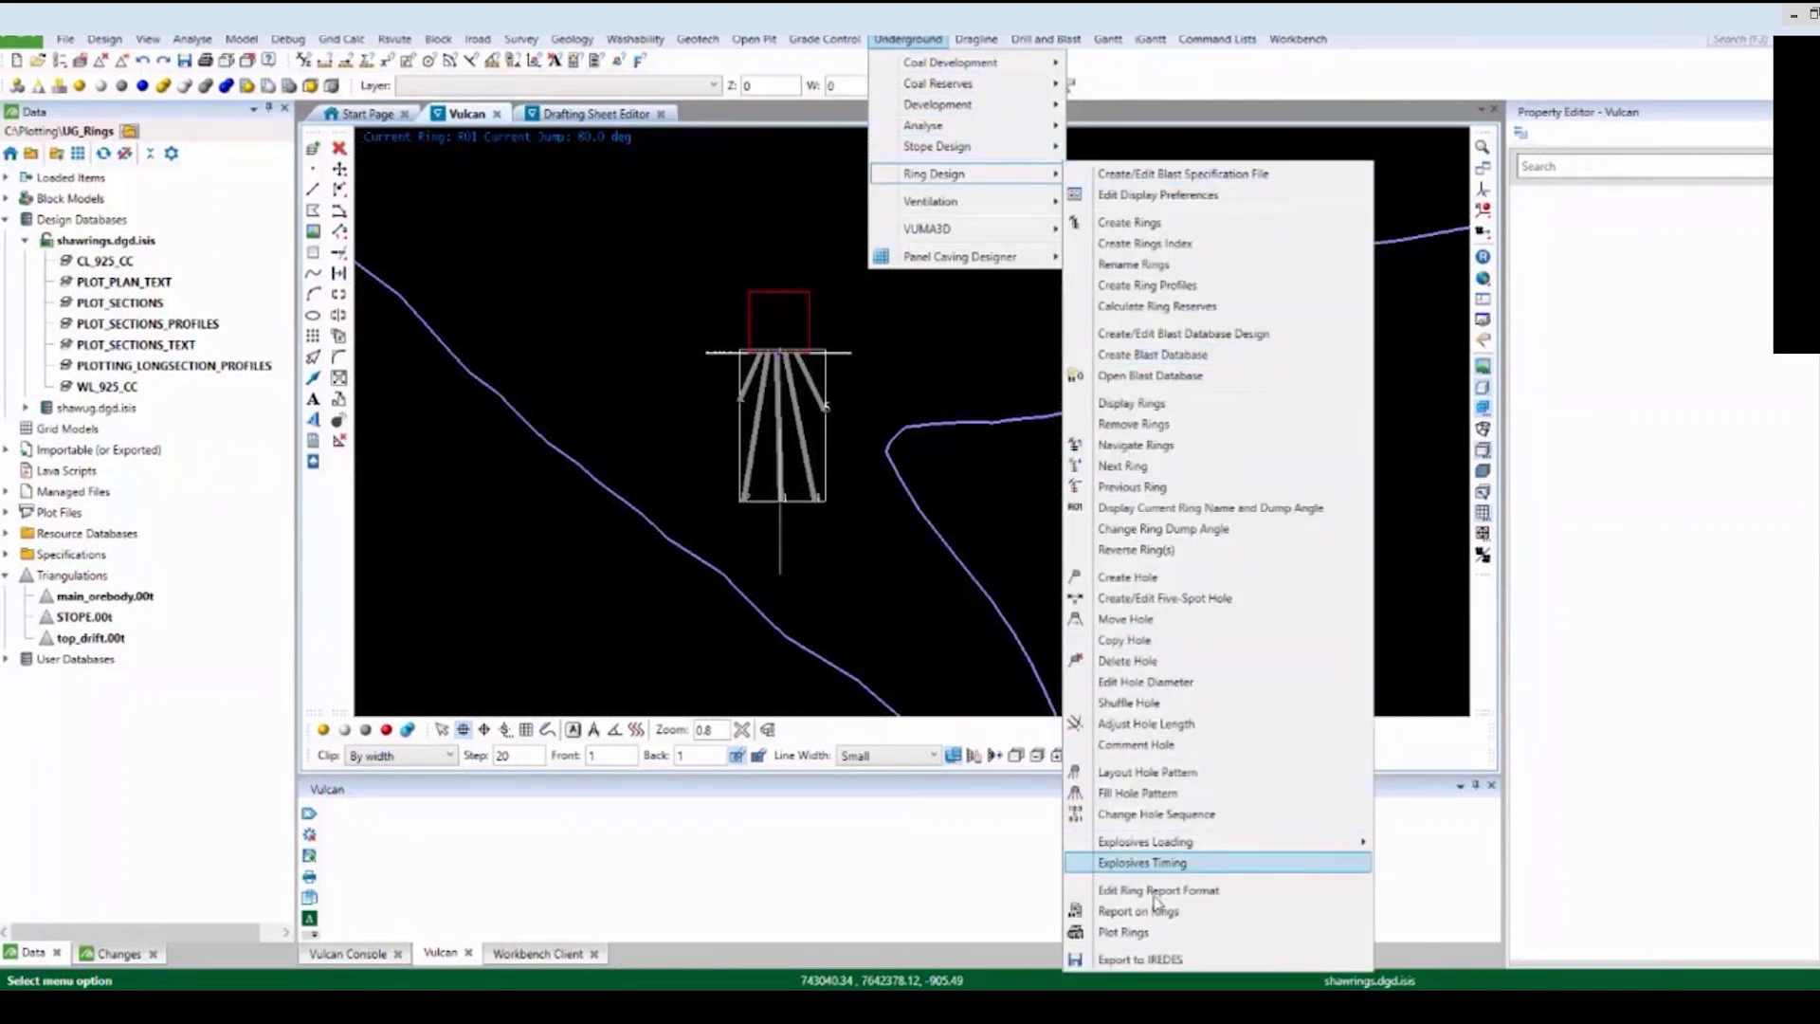
pyautogui.click(1157, 933)
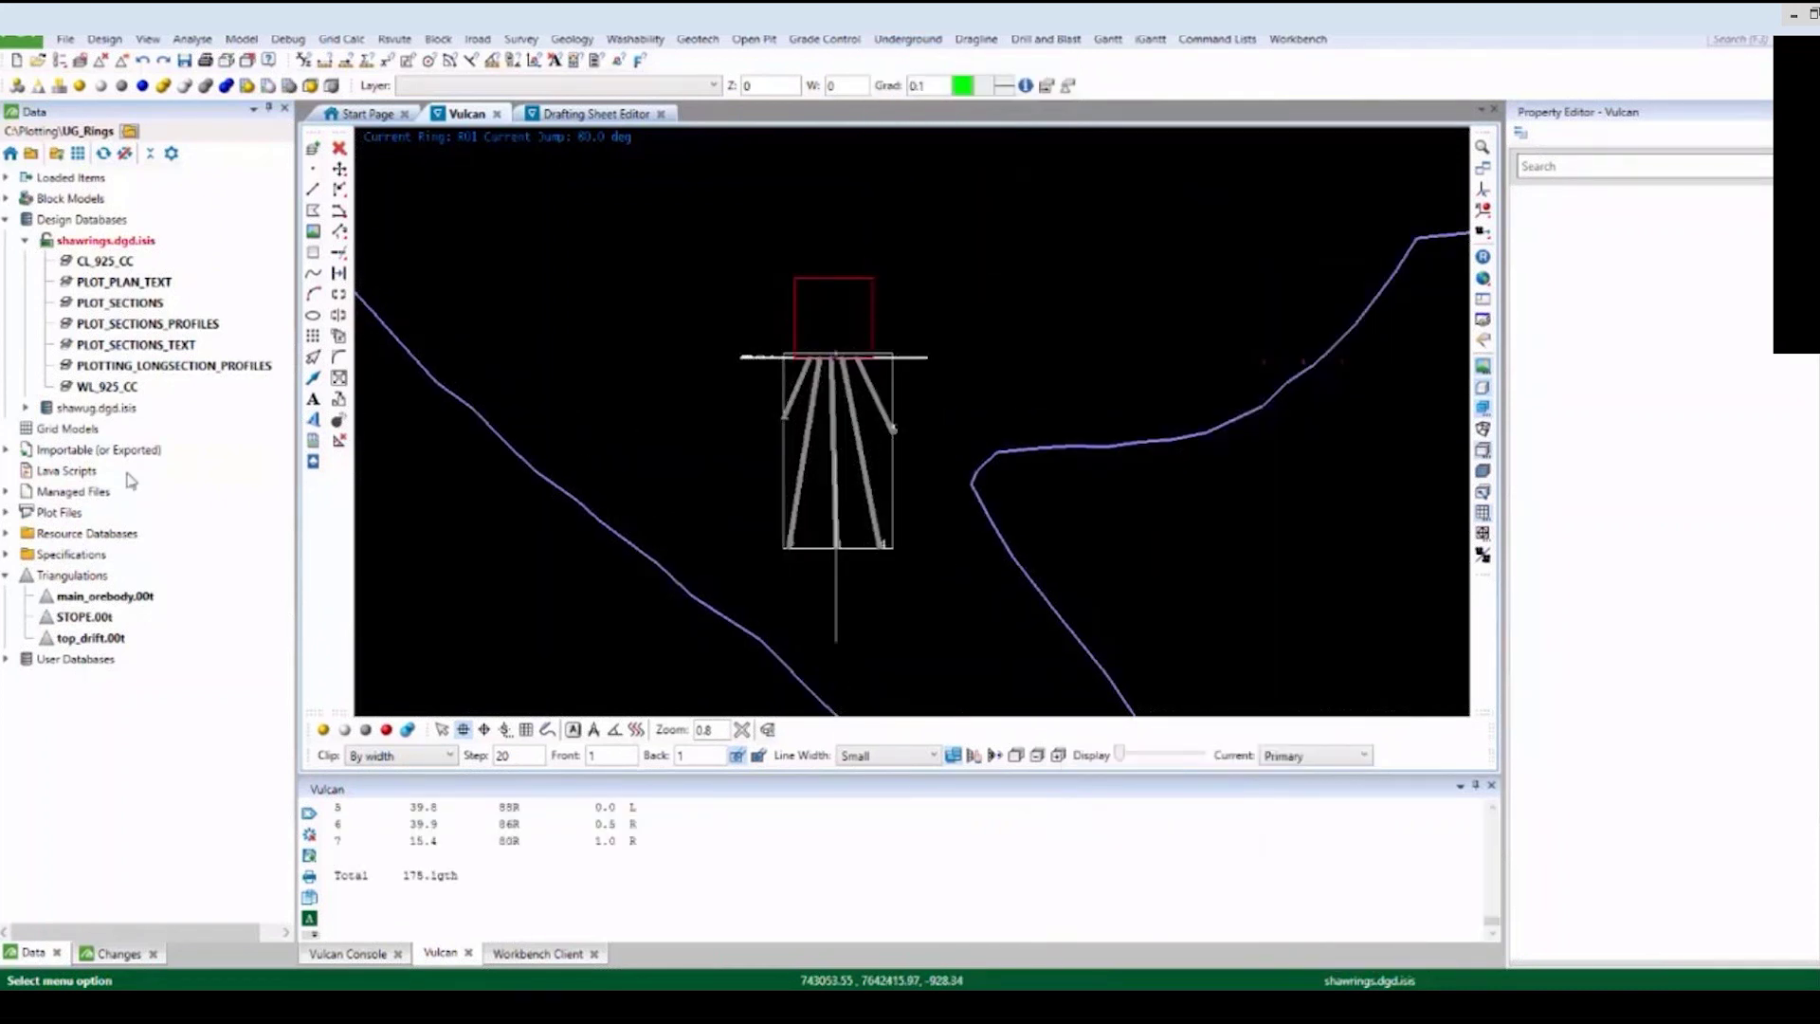
# Open the plot files r01.plot, r02.plot and r03.plot and examine the ring section and Ring Report on r03.
pyautogui.click(6, 514)
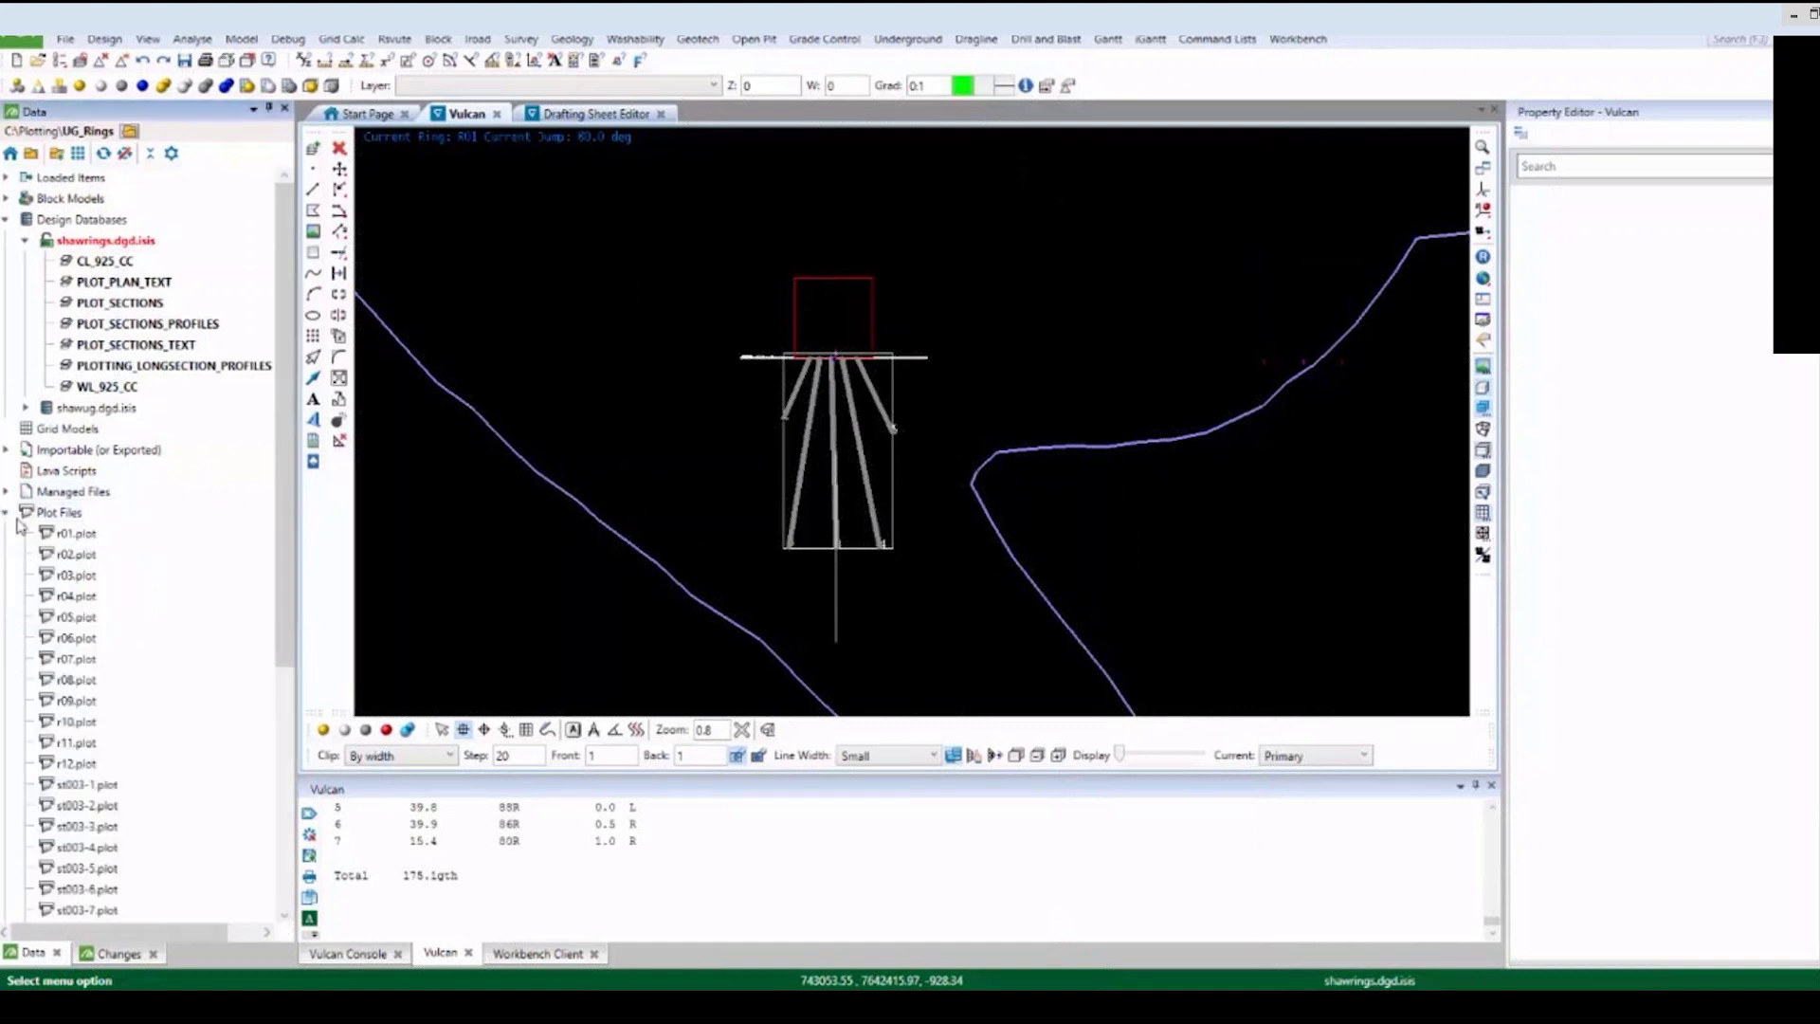
pyautogui.doubleClick(66, 542)
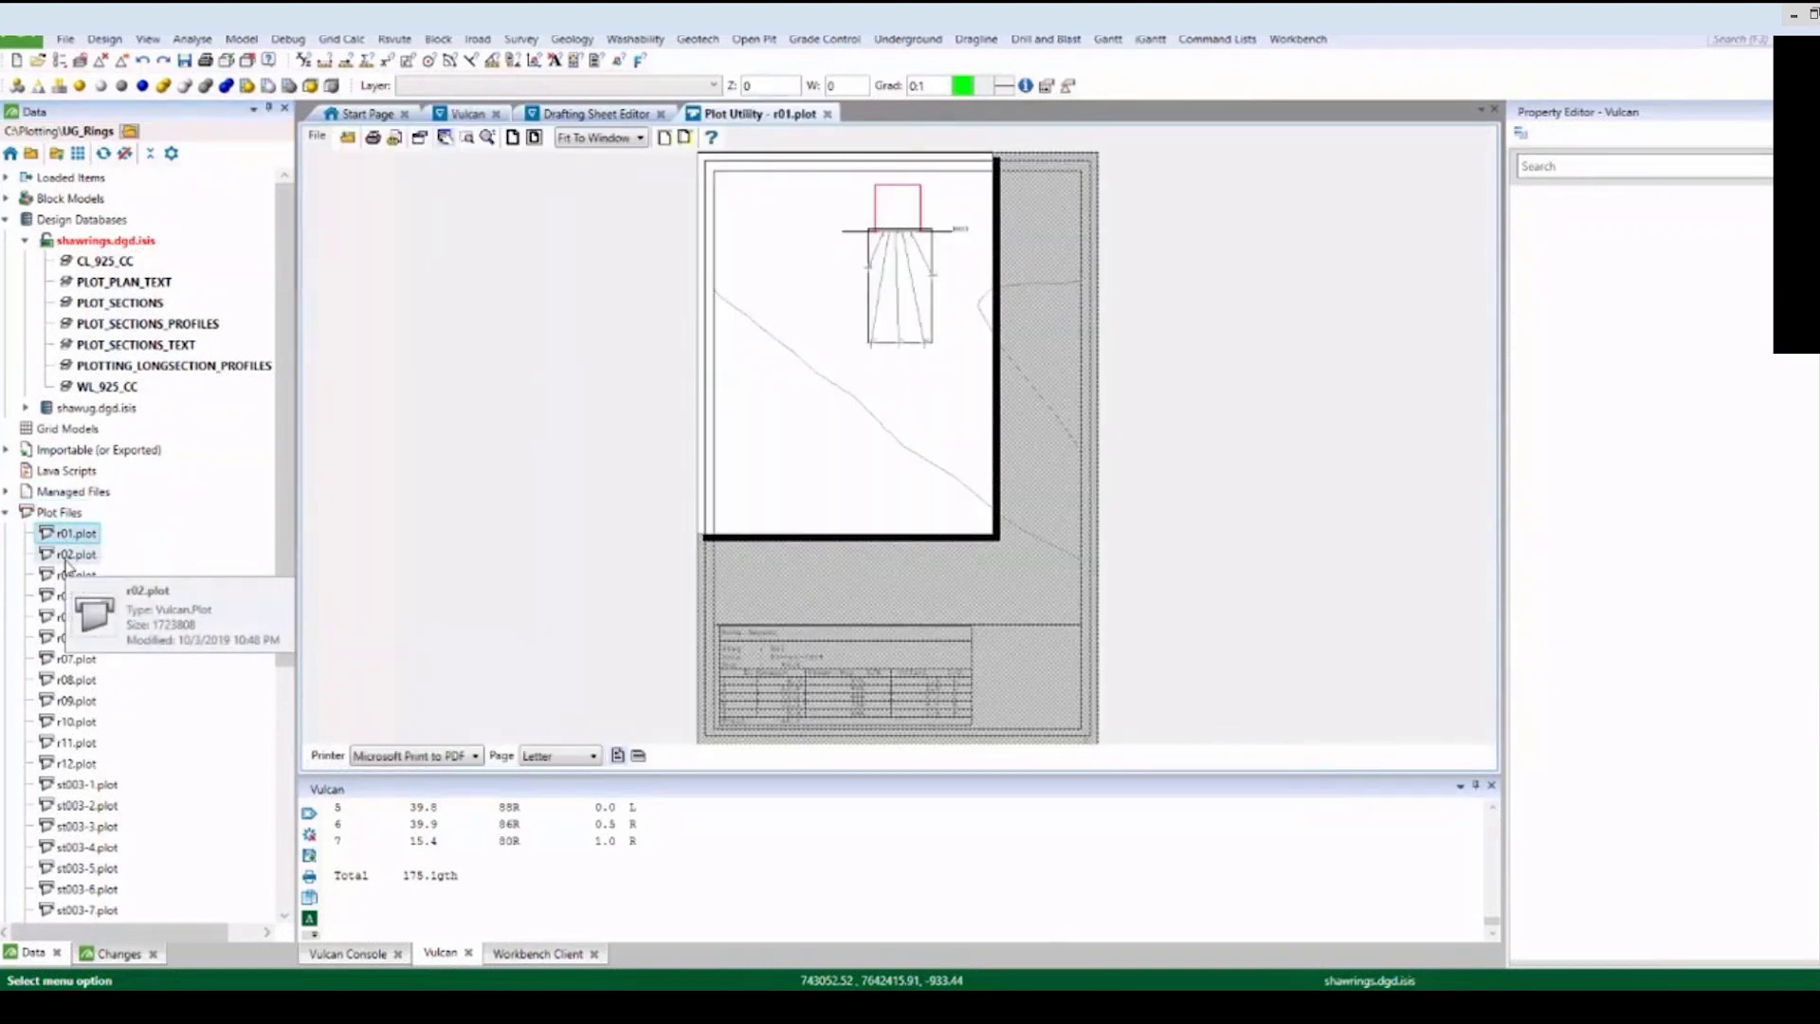
pyautogui.doubleClick(65, 557)
pyautogui.doubleClick(66, 574)
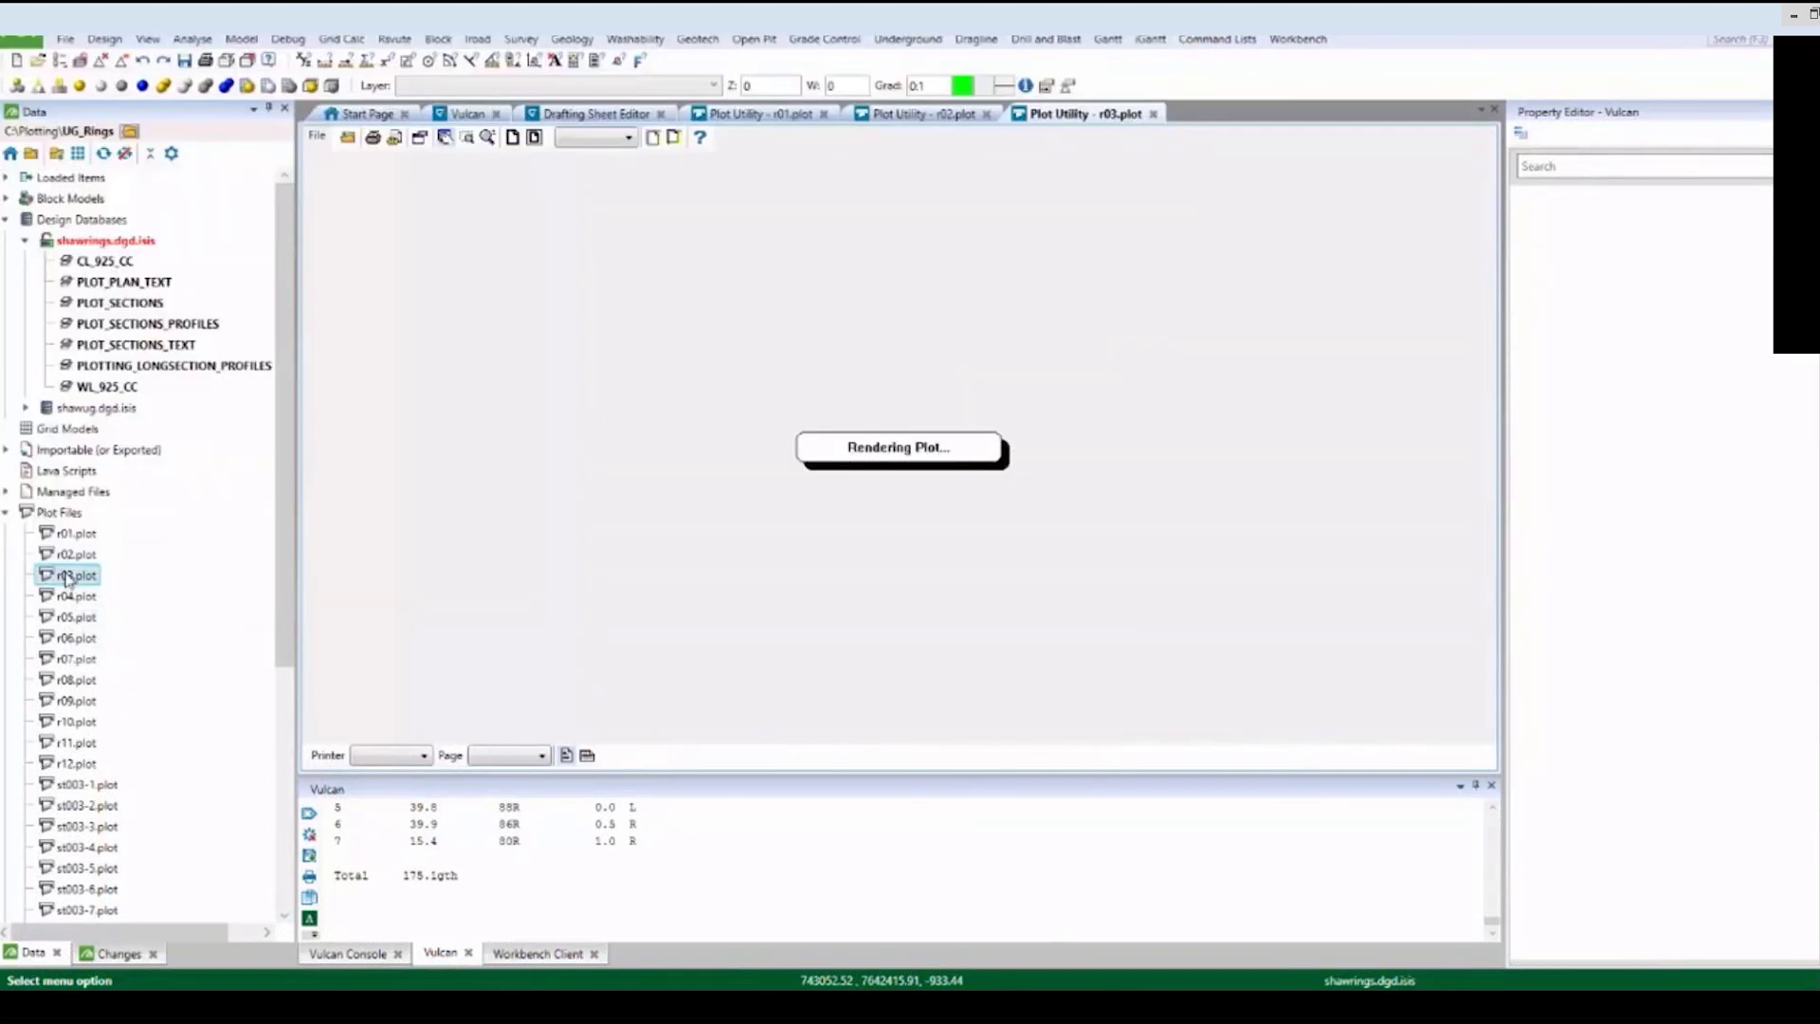
pyautogui.moveTo(860, 388); pyautogui.dragTo(838, 617)
pyautogui.scroll(2, 772, 704)
pyautogui.scroll(2, 767, 711)
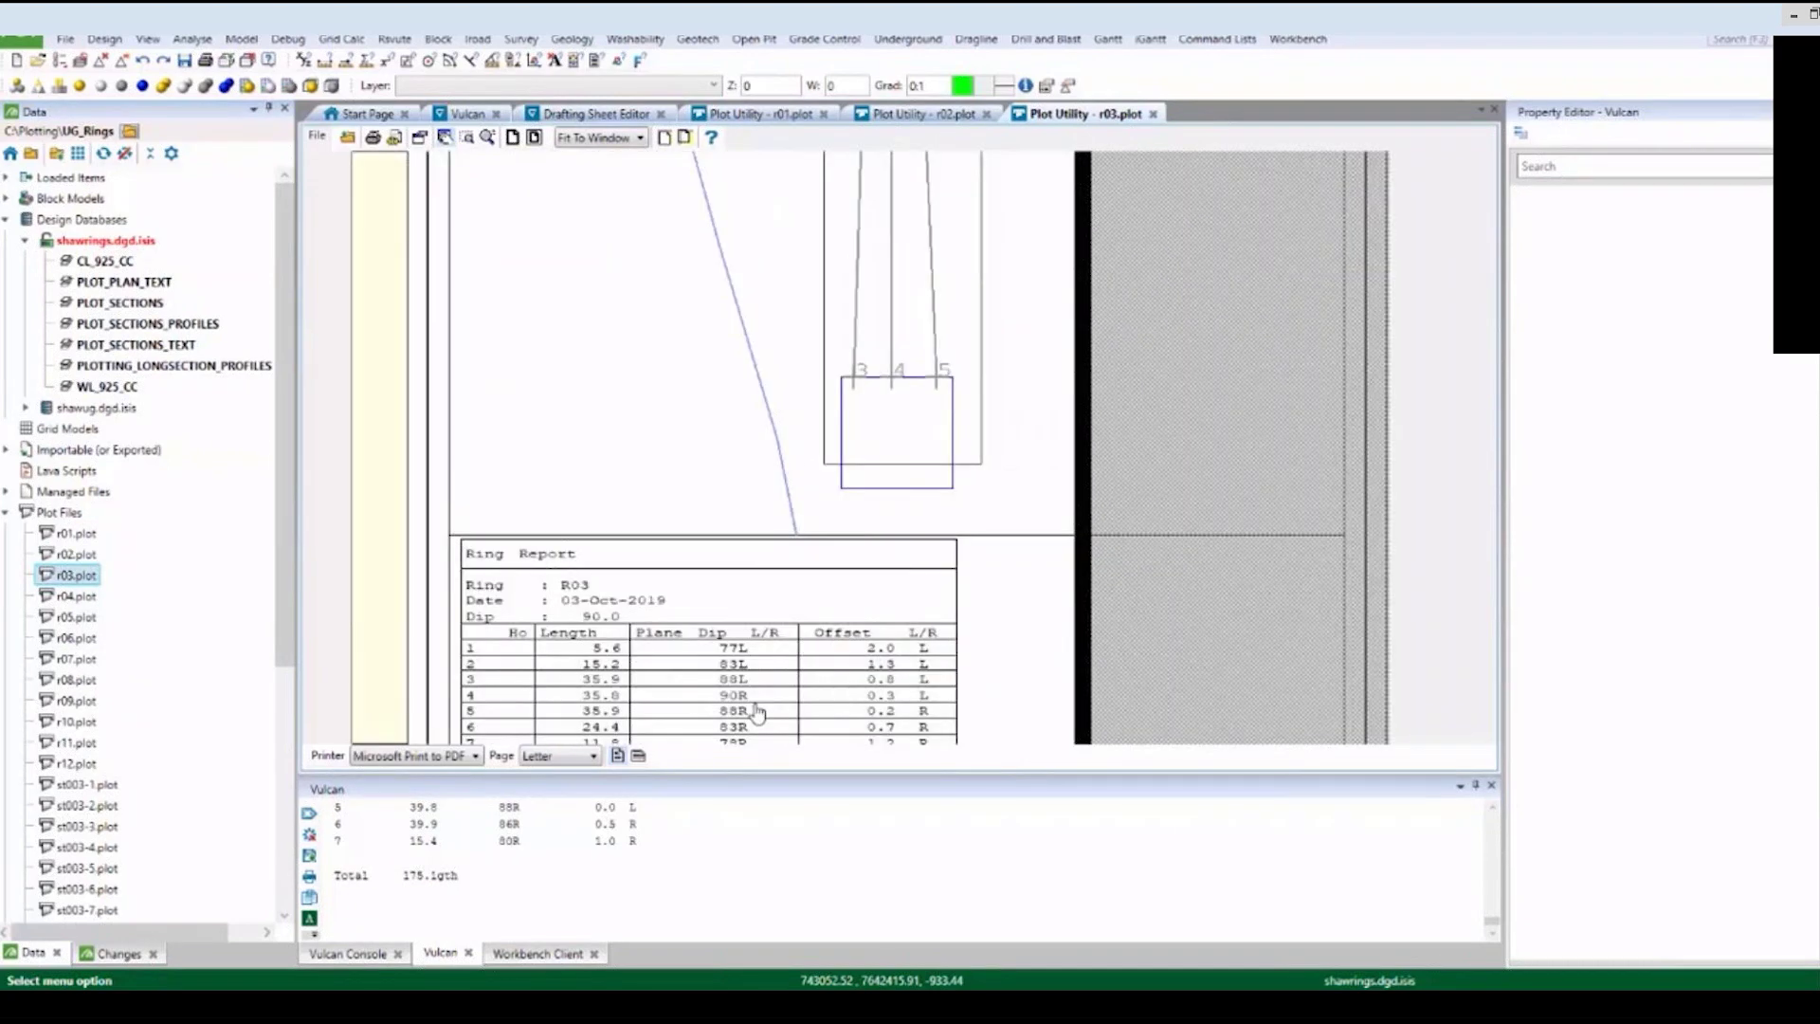
pyautogui.scroll(-5, 754, 709)
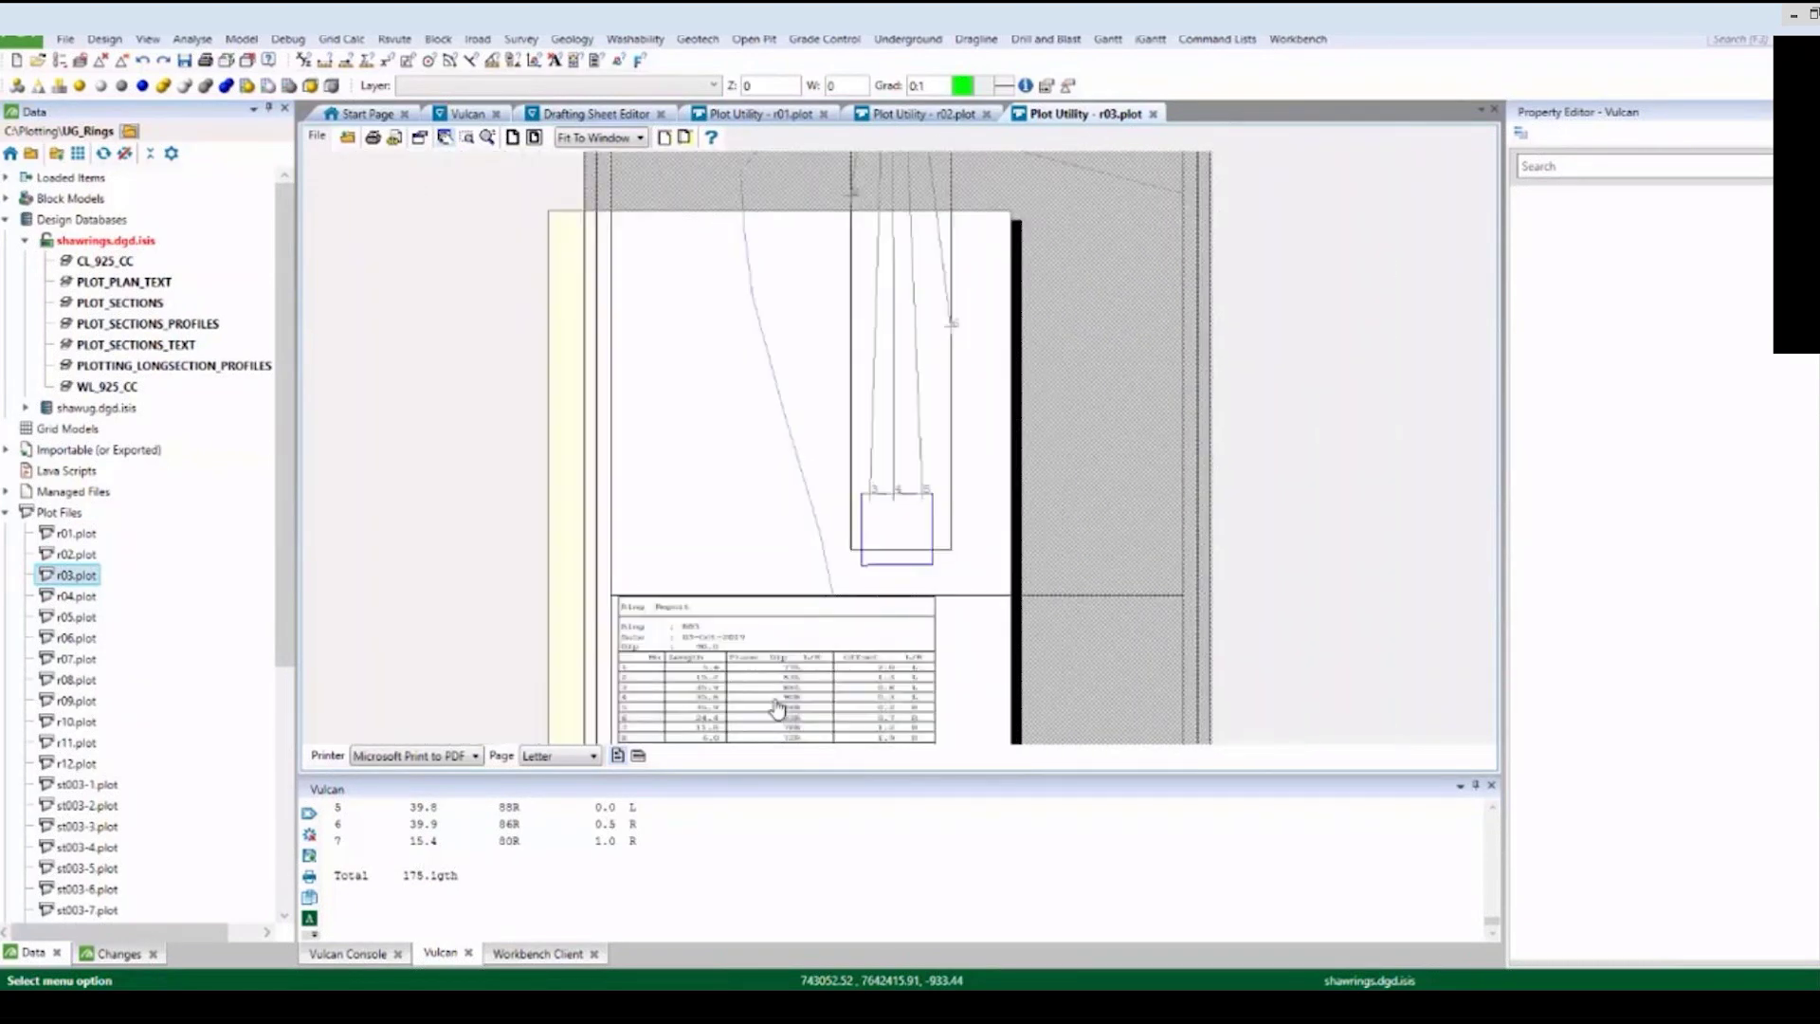
pyautogui.moveTo(809, 609); pyautogui.dragTo(877, 510)
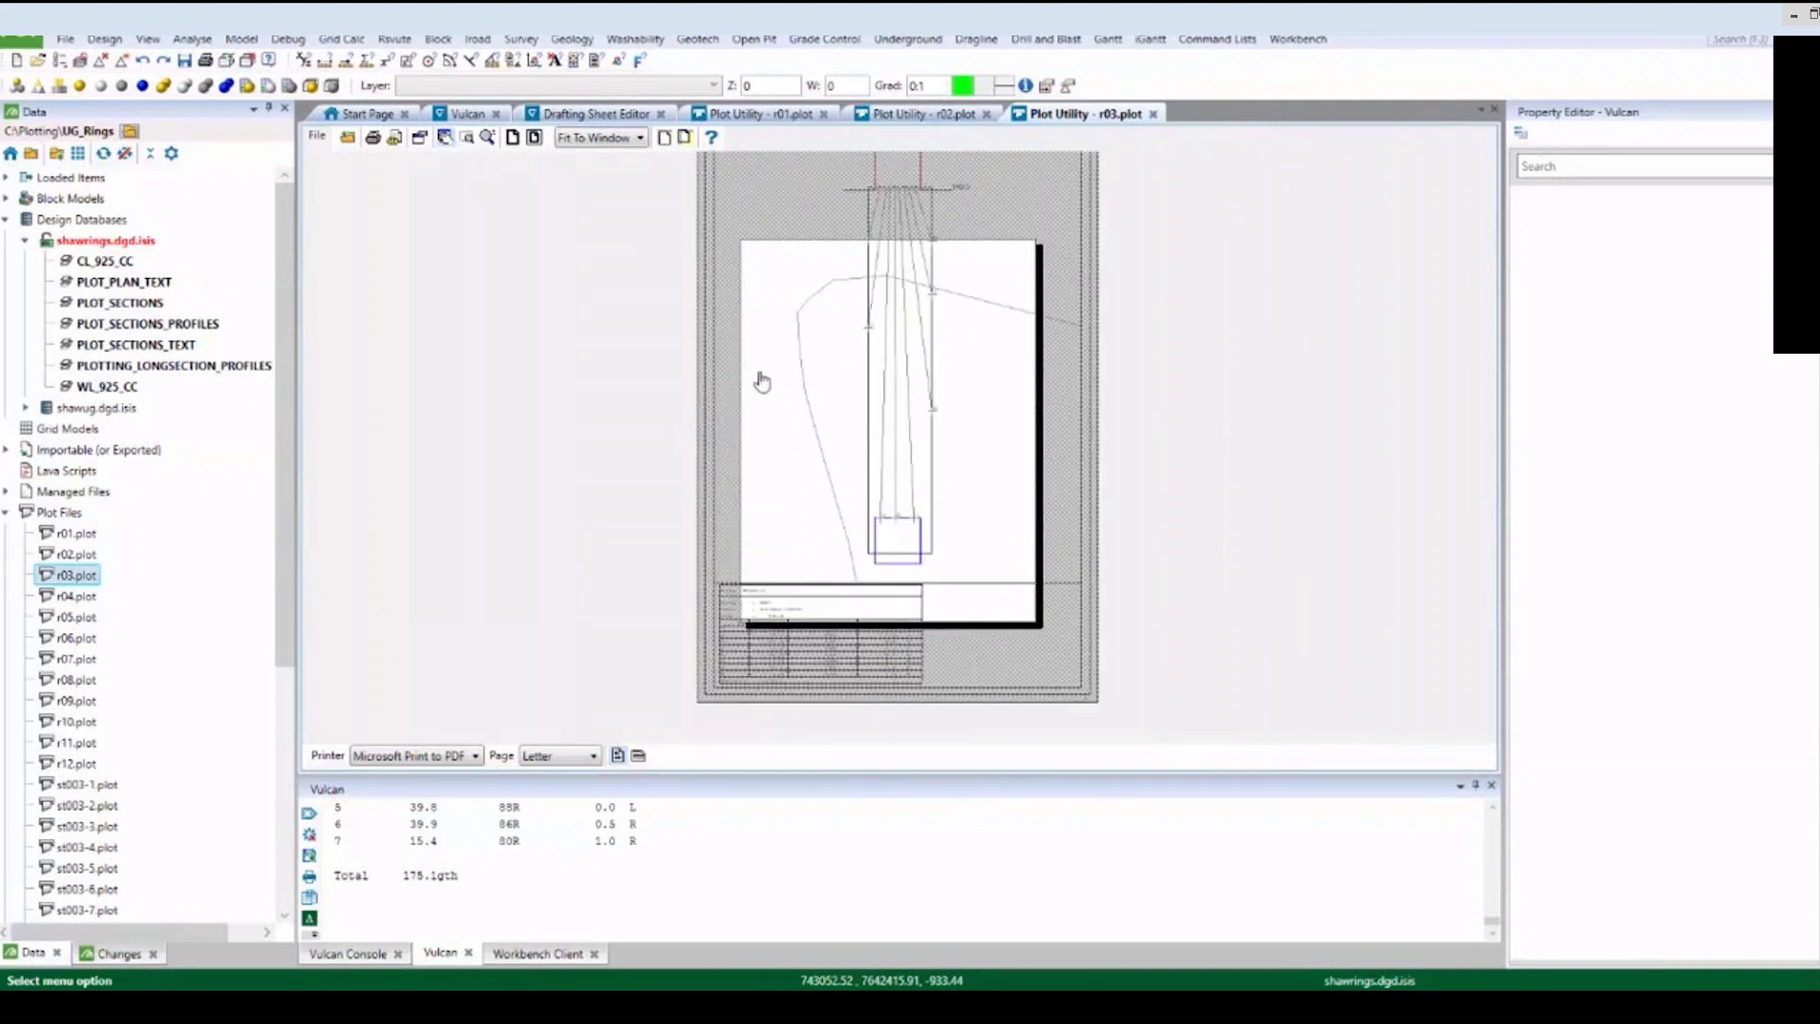
# Return to the design view, rotate the current ring section, and restore the unclipped plan view of all rings.
pyautogui.click(463, 114)
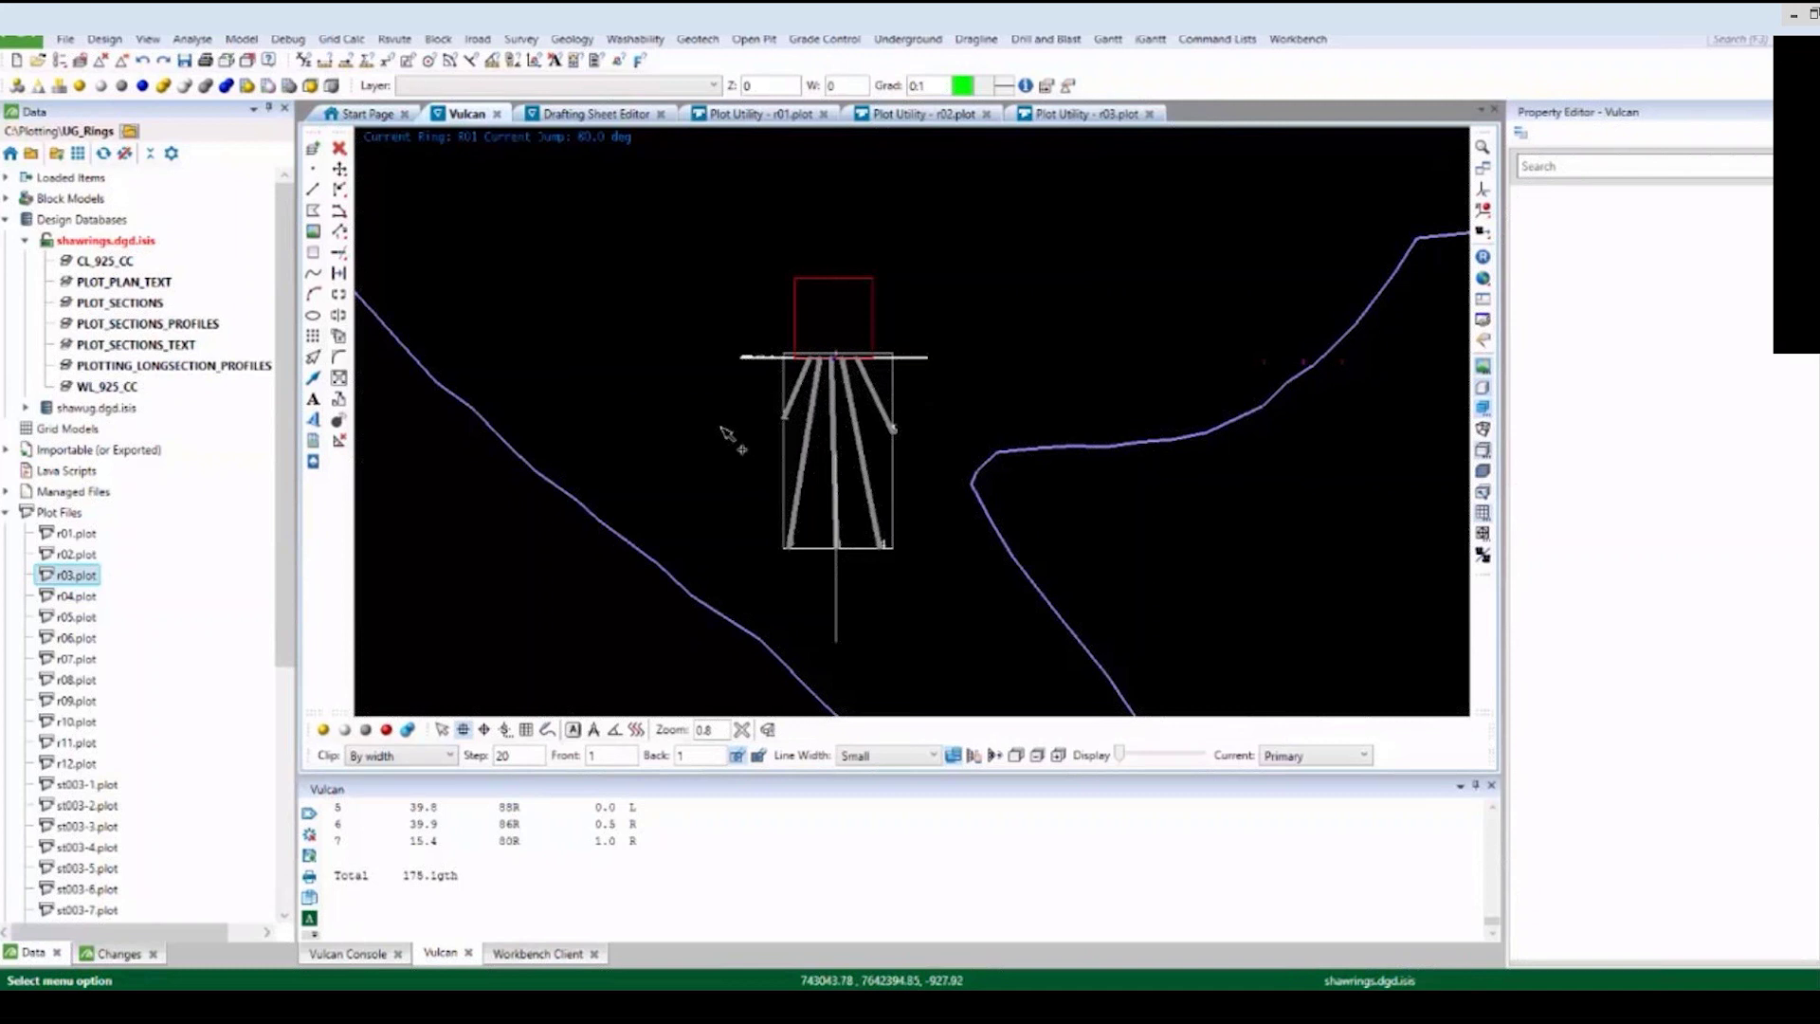
pyautogui.scroll(-2, 723, 428)
pyautogui.scroll(2, 818, 379)
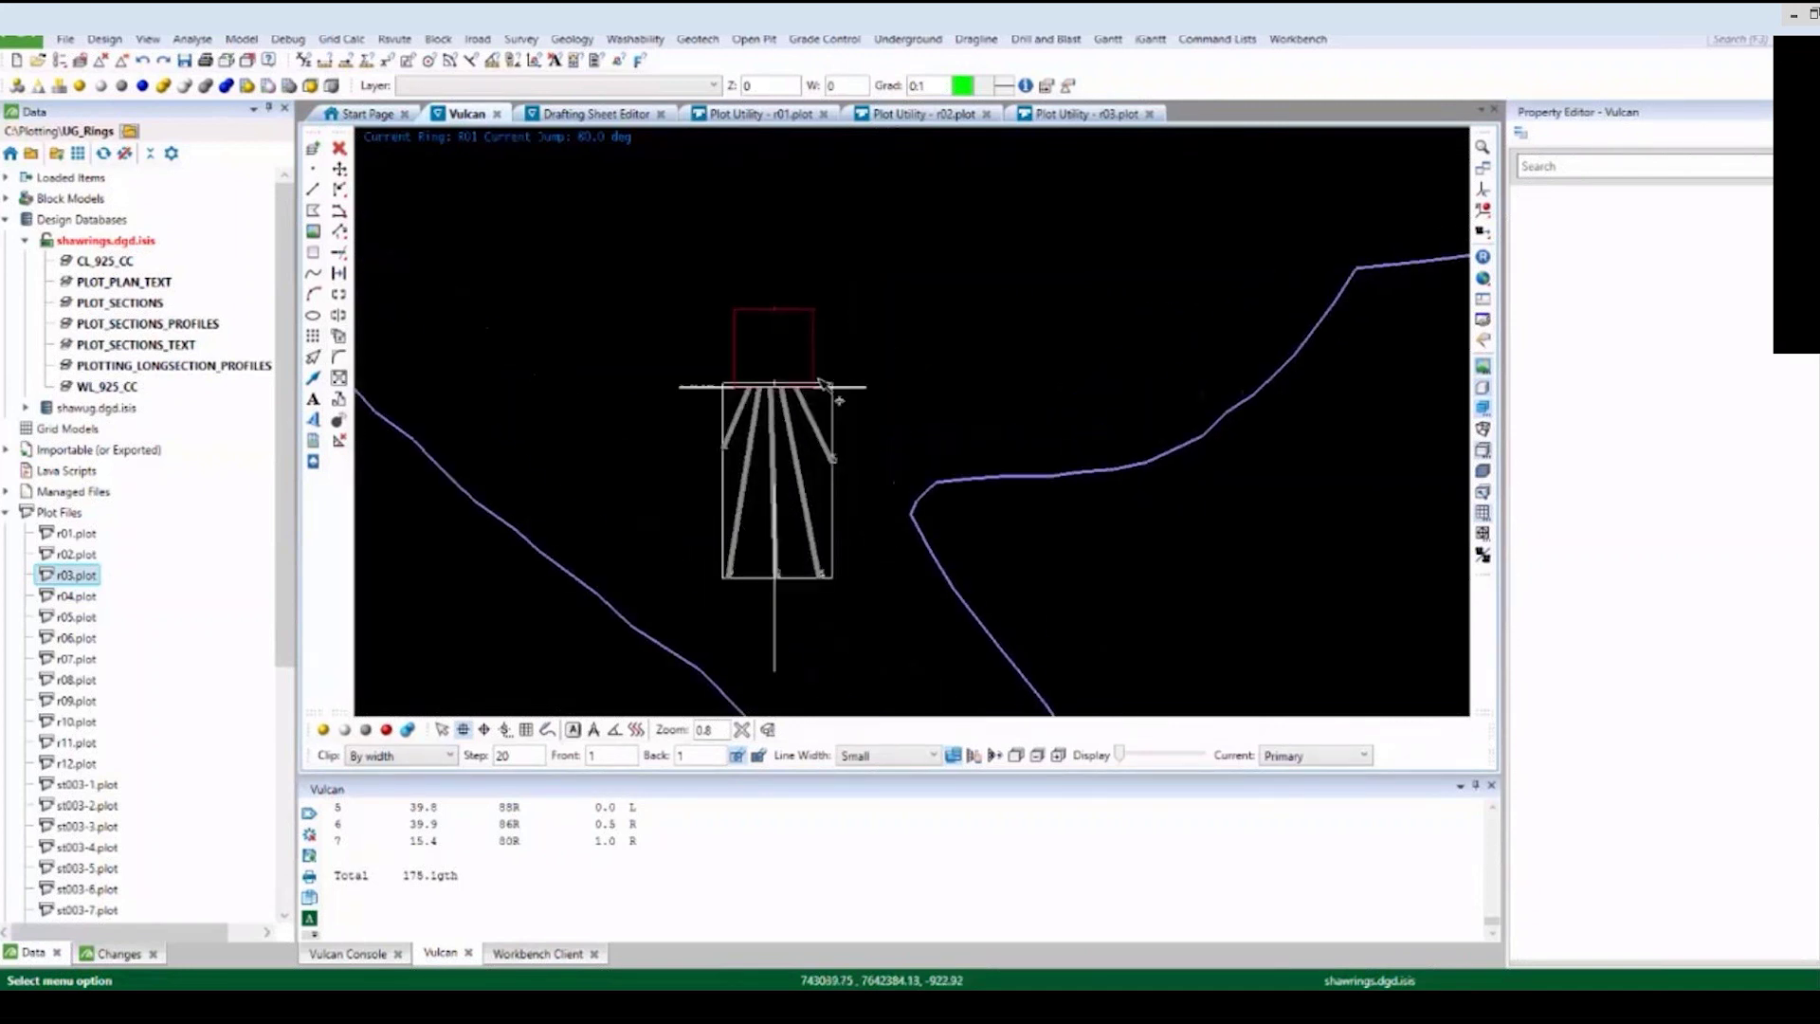
pyautogui.press('r')
pyautogui.click(780, 383)
pyautogui.moveTo(866, 346); pyautogui.dragTo(811, 376)
pyautogui.rightClick(843, 355)
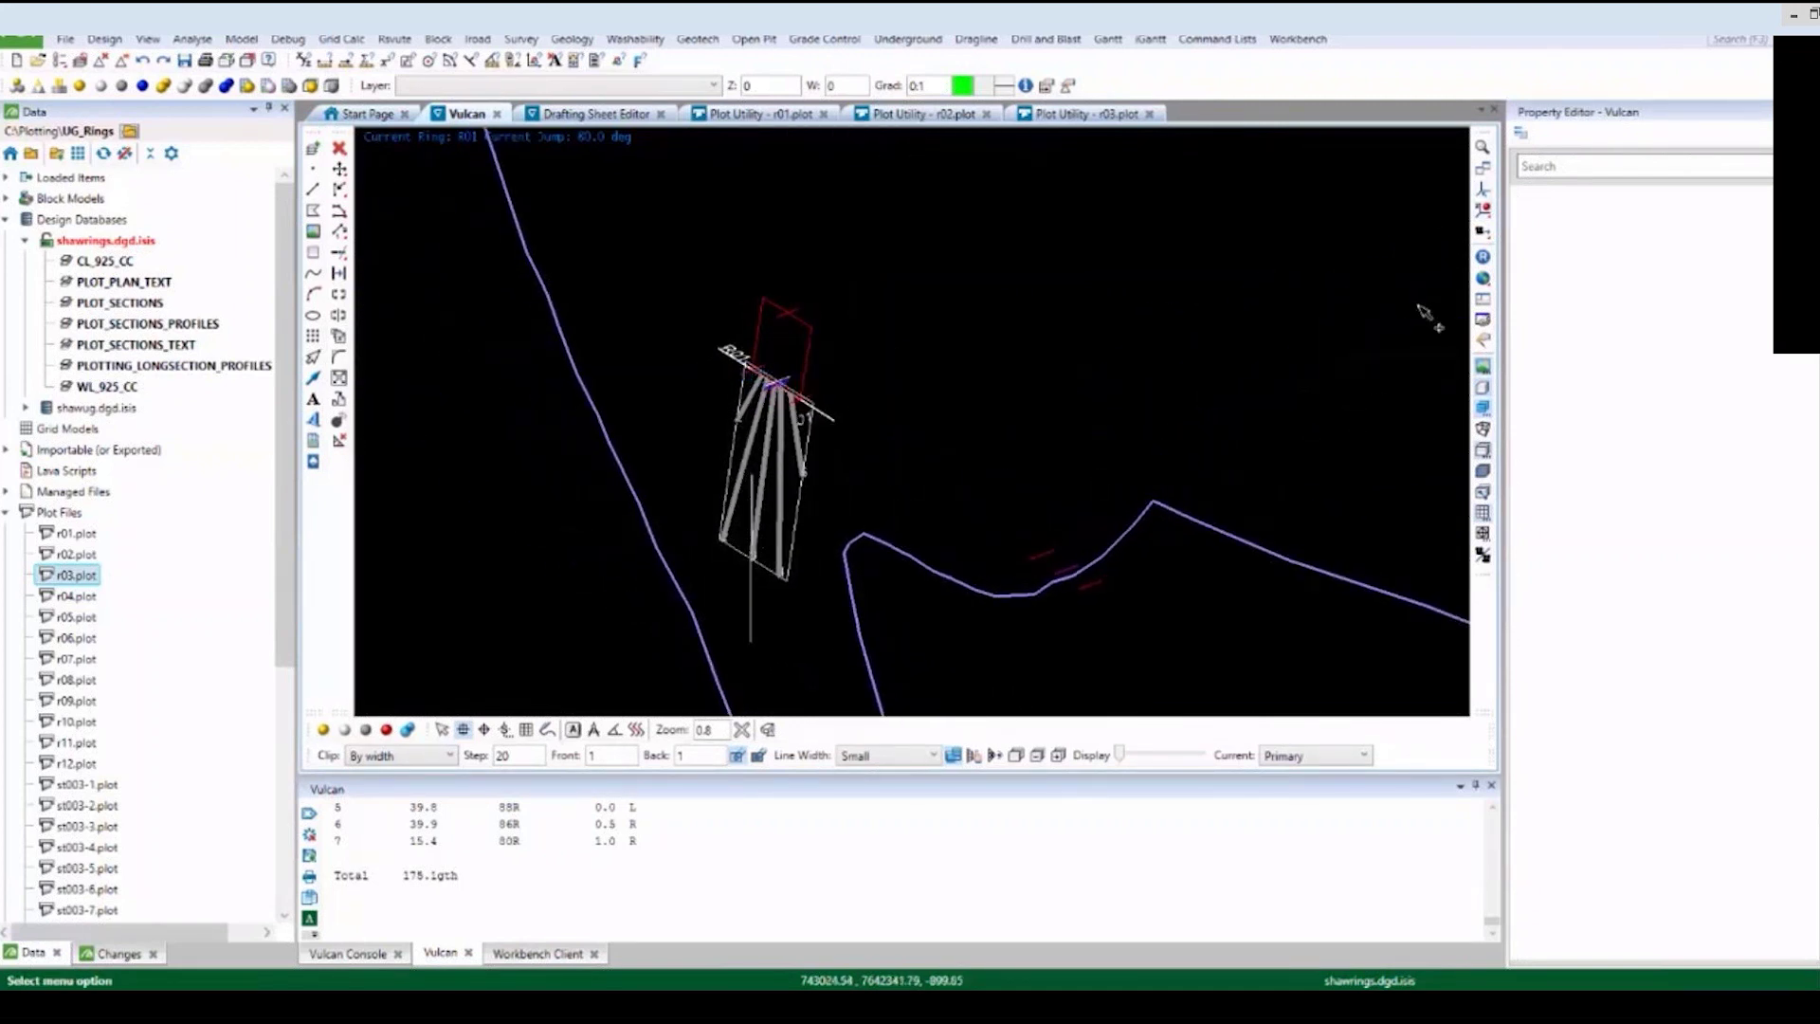
pyautogui.click(1483, 258)
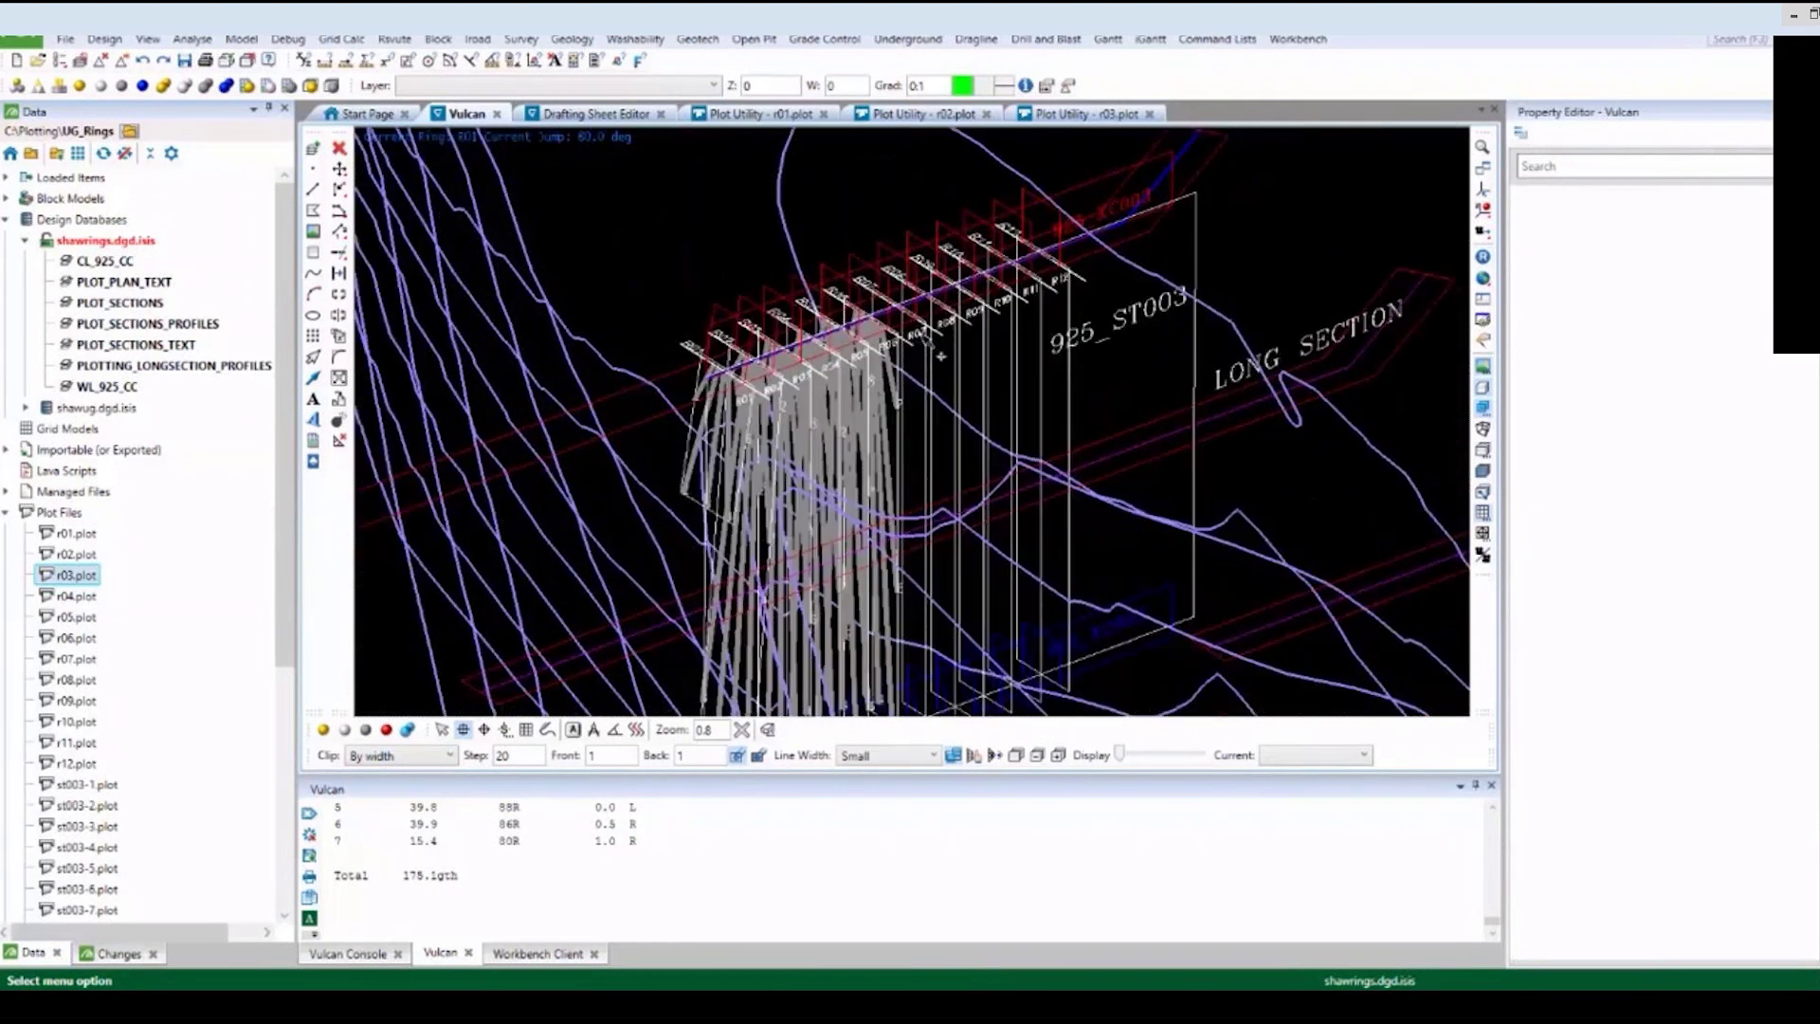
pyautogui.click(1481, 262)
# Clear the purple contour strings crossing the rings from the display and align the view to the 925_ST003 plan with rings R01 to R12.
pyautogui.scroll(-3, 1217, 495)
pyautogui.scroll(1, 940, 218)
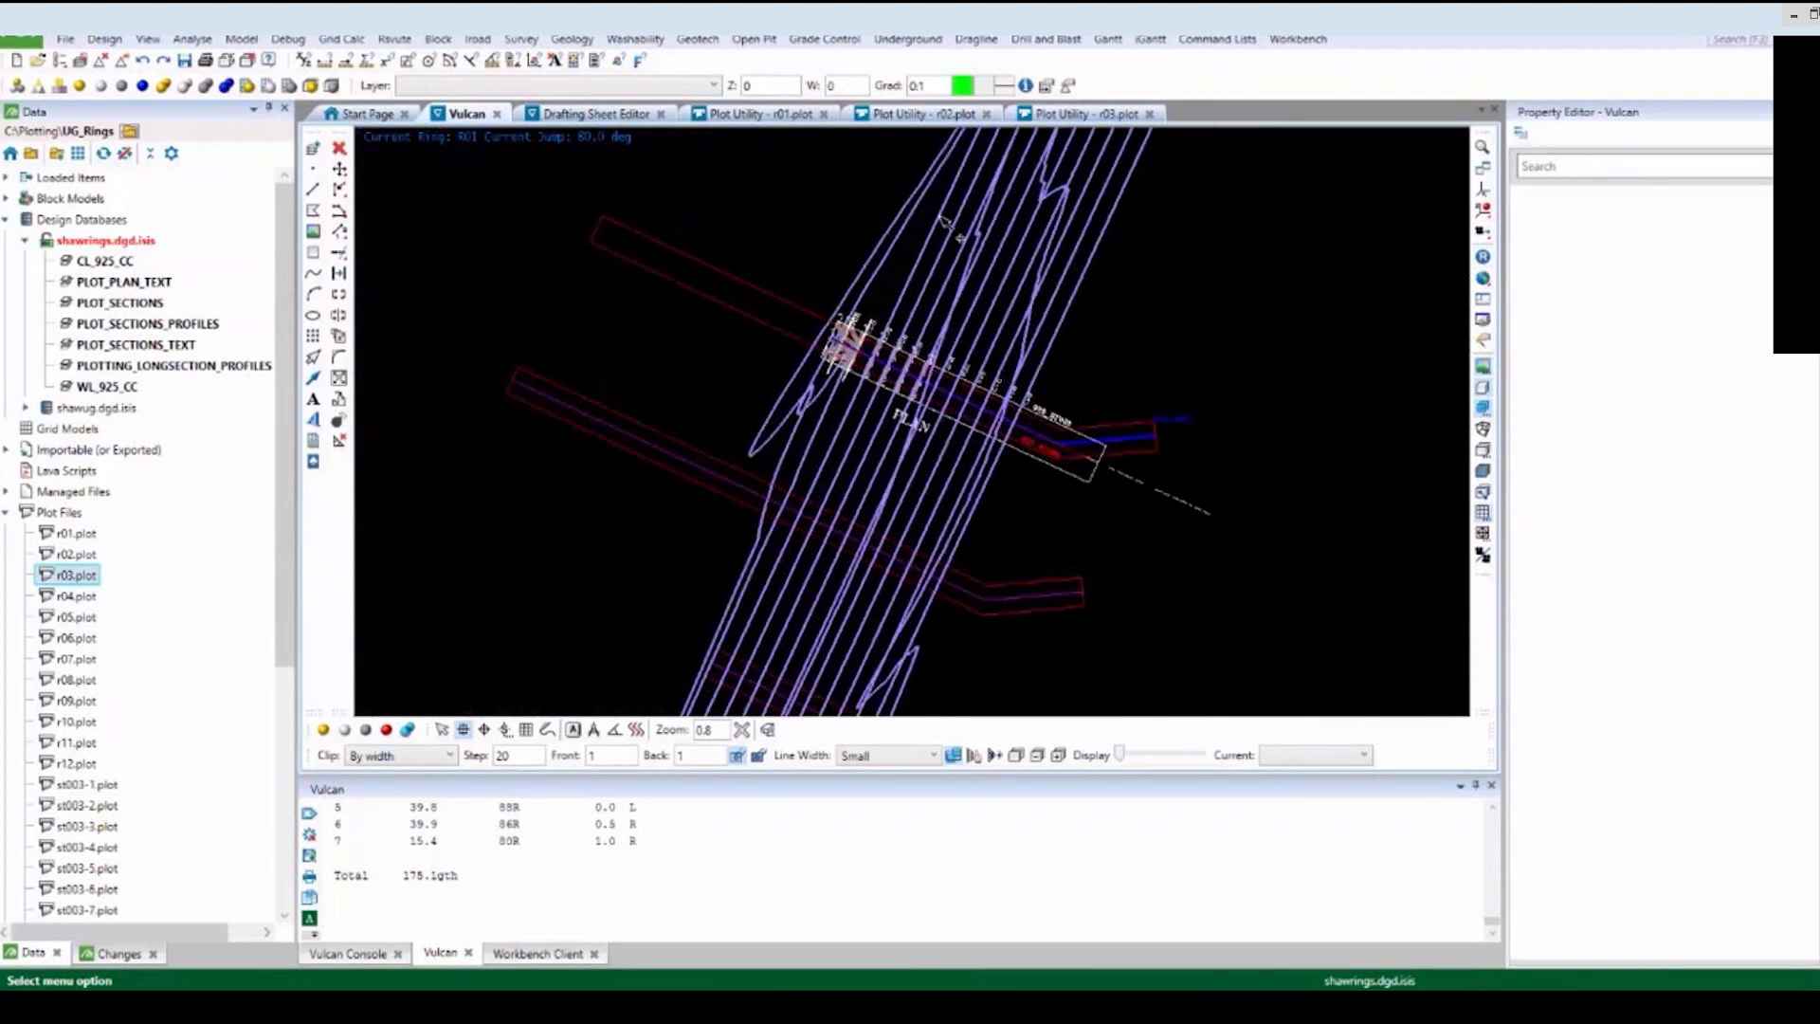
pyautogui.scroll(2, 940, 218)
pyautogui.moveTo(1211, 364); pyautogui.dragTo(832, 192)
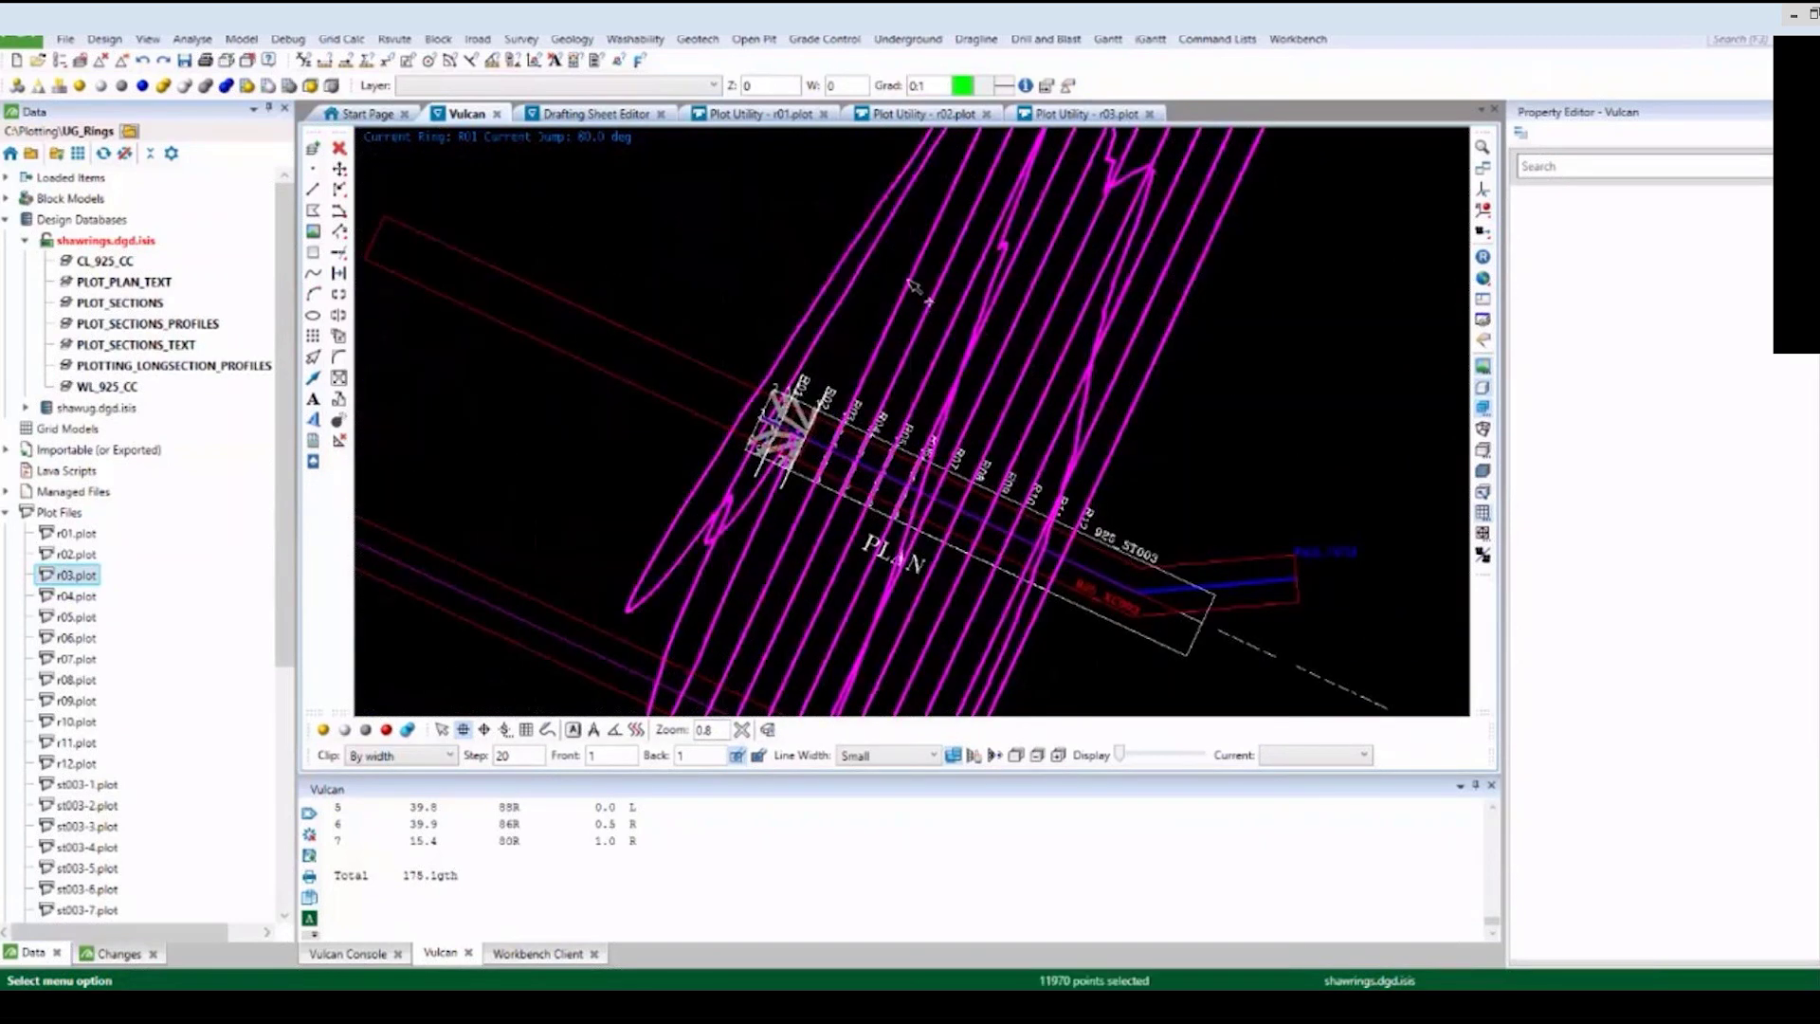
pyautogui.rightClick(912, 285)
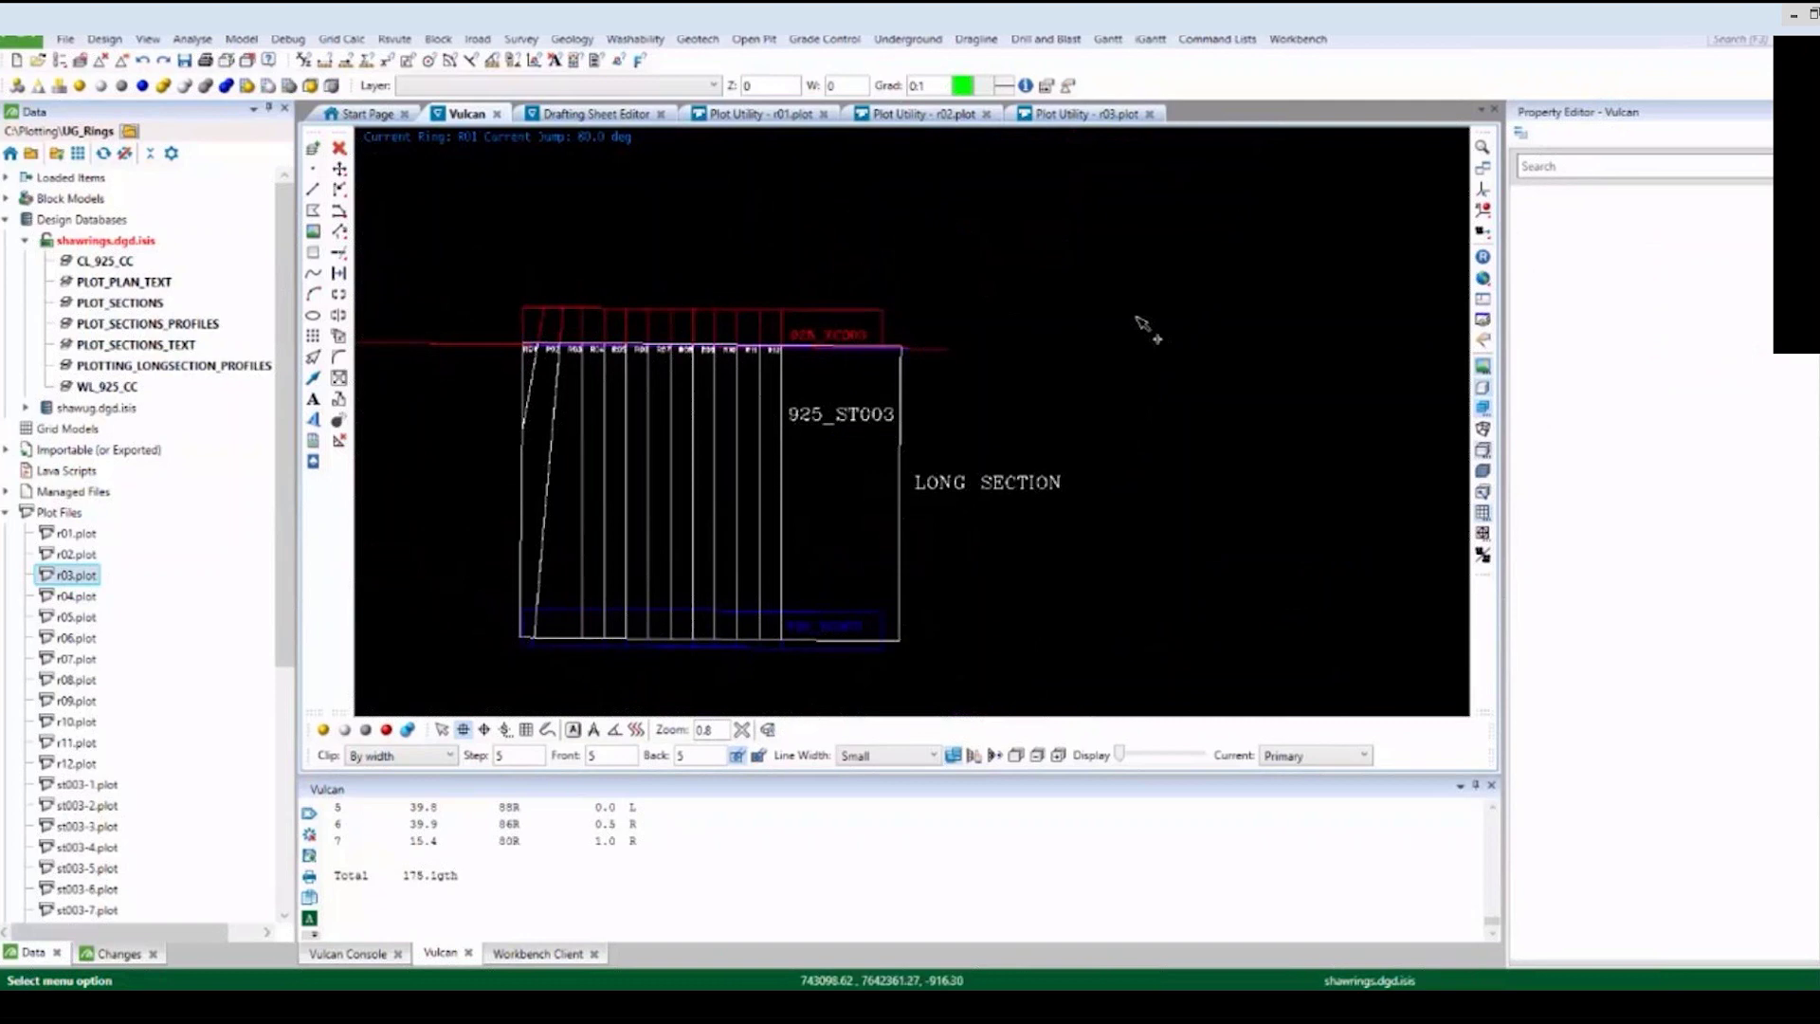
pyautogui.scroll(-2, 1148, 332)
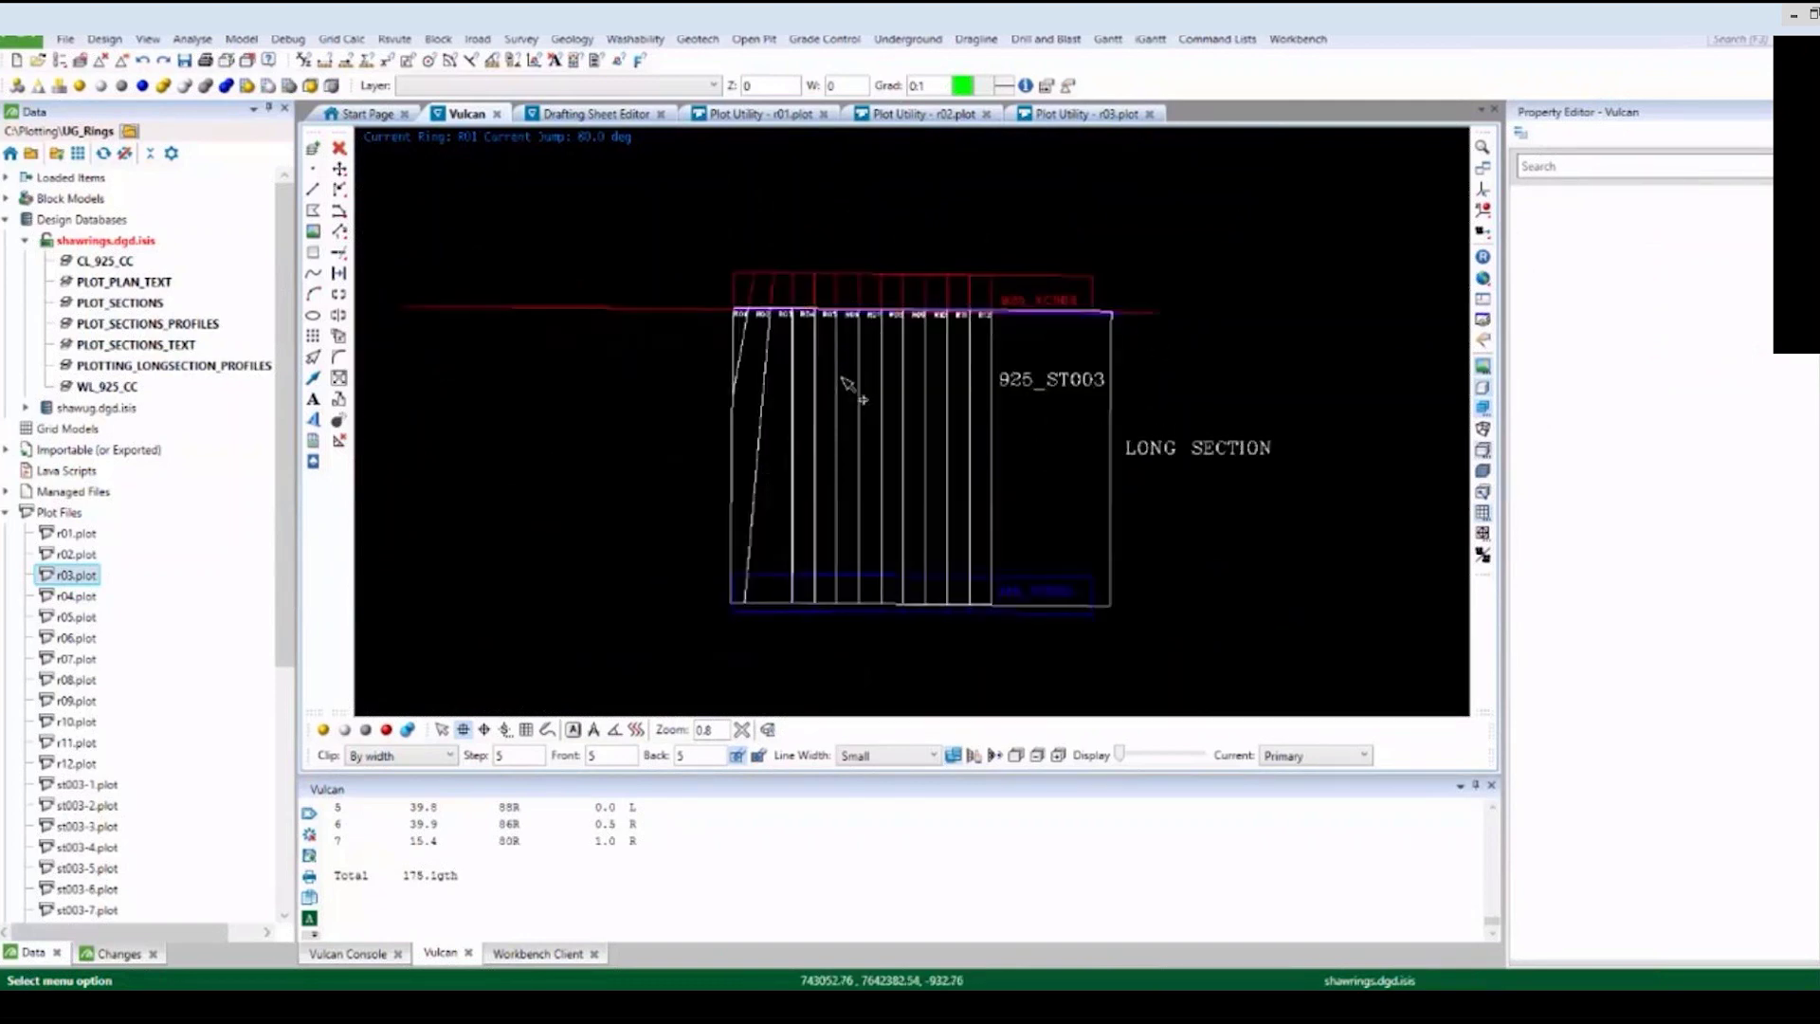
pyautogui.press('p')
pyautogui.scroll(-3, 847, 384)
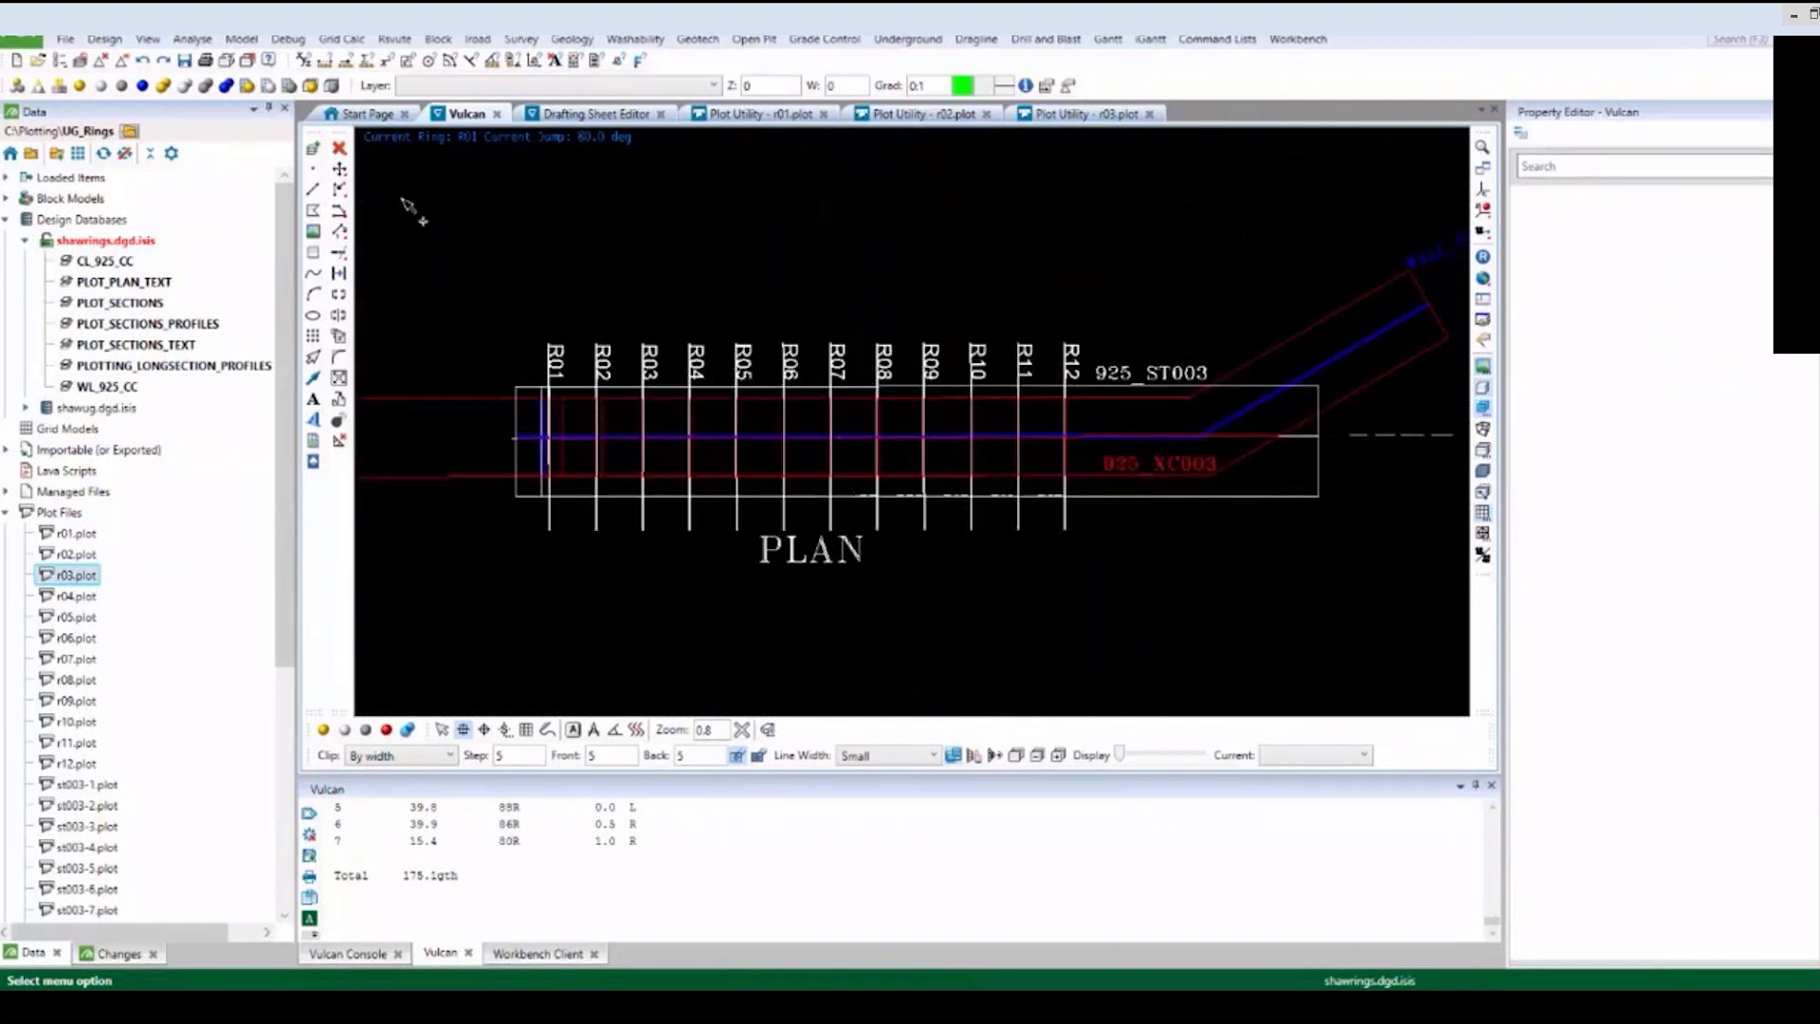
# Generate the plot file 925_ST003_PLAN_SECTION with the Plot All wizard, using the specification file ugb_plan_section.pasf.
pyautogui.click(64, 39)
pyautogui.moveTo(194, 451)
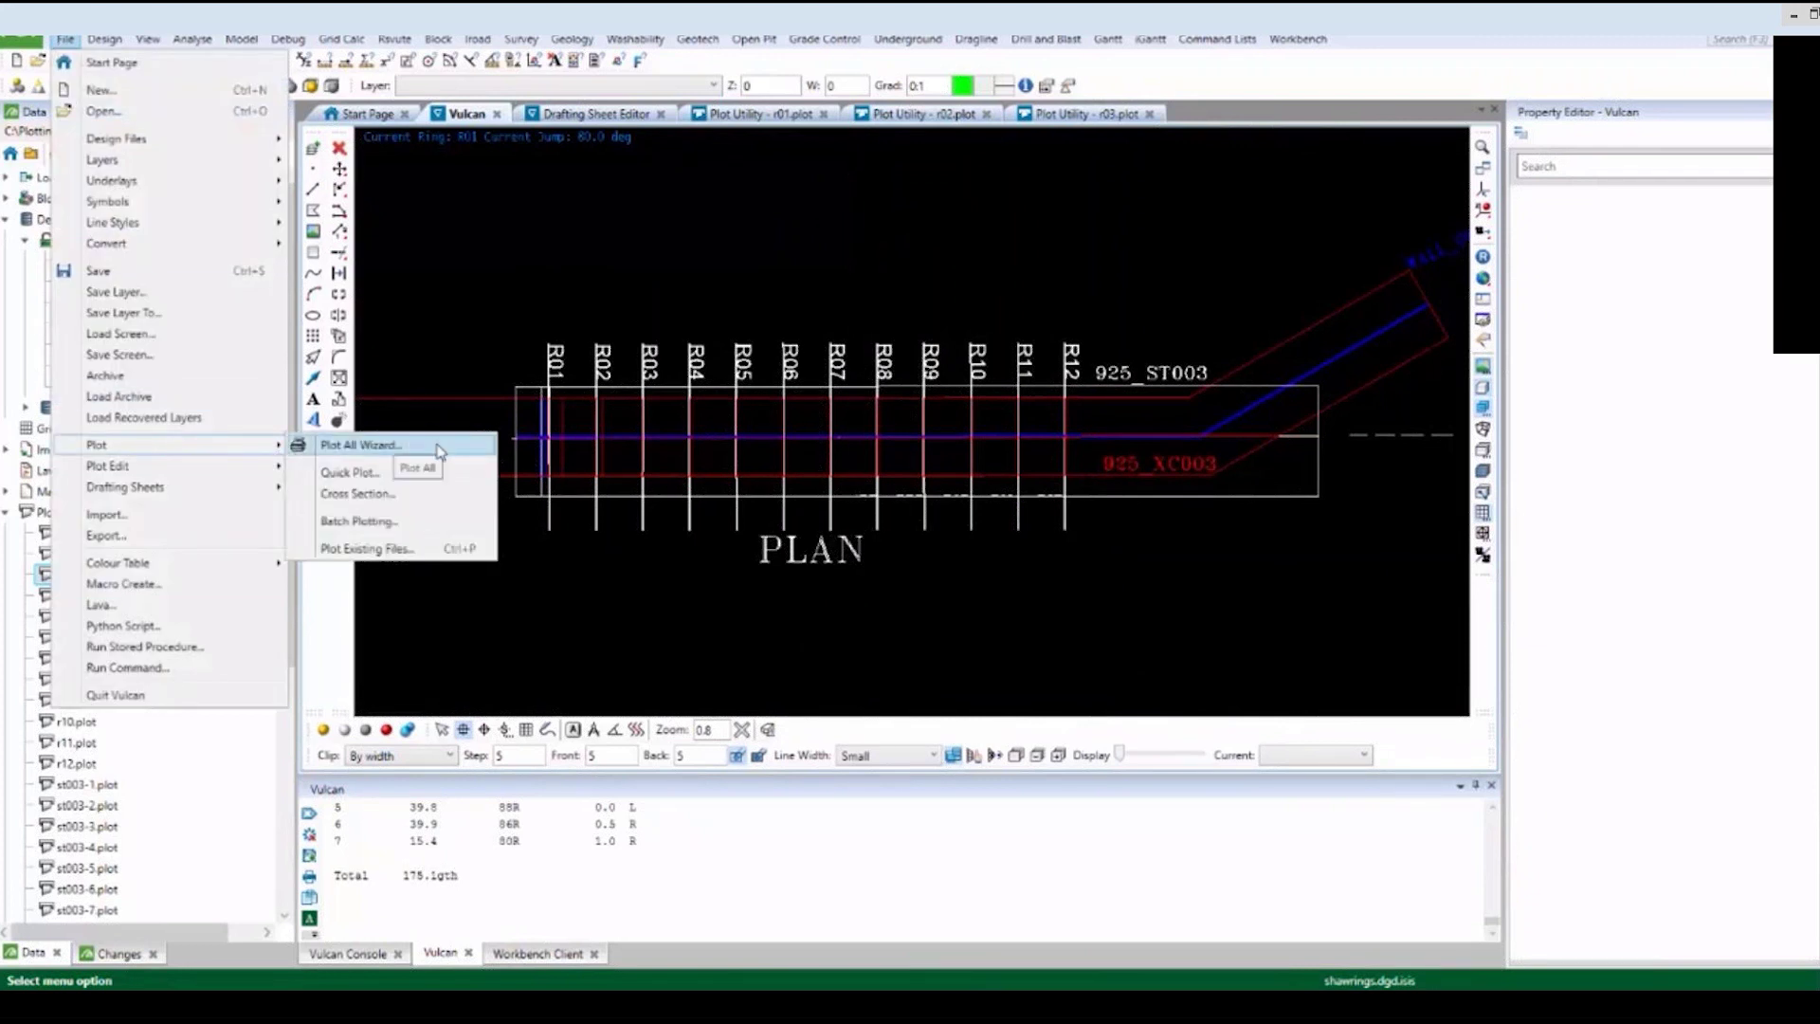
pyautogui.click(438, 447)
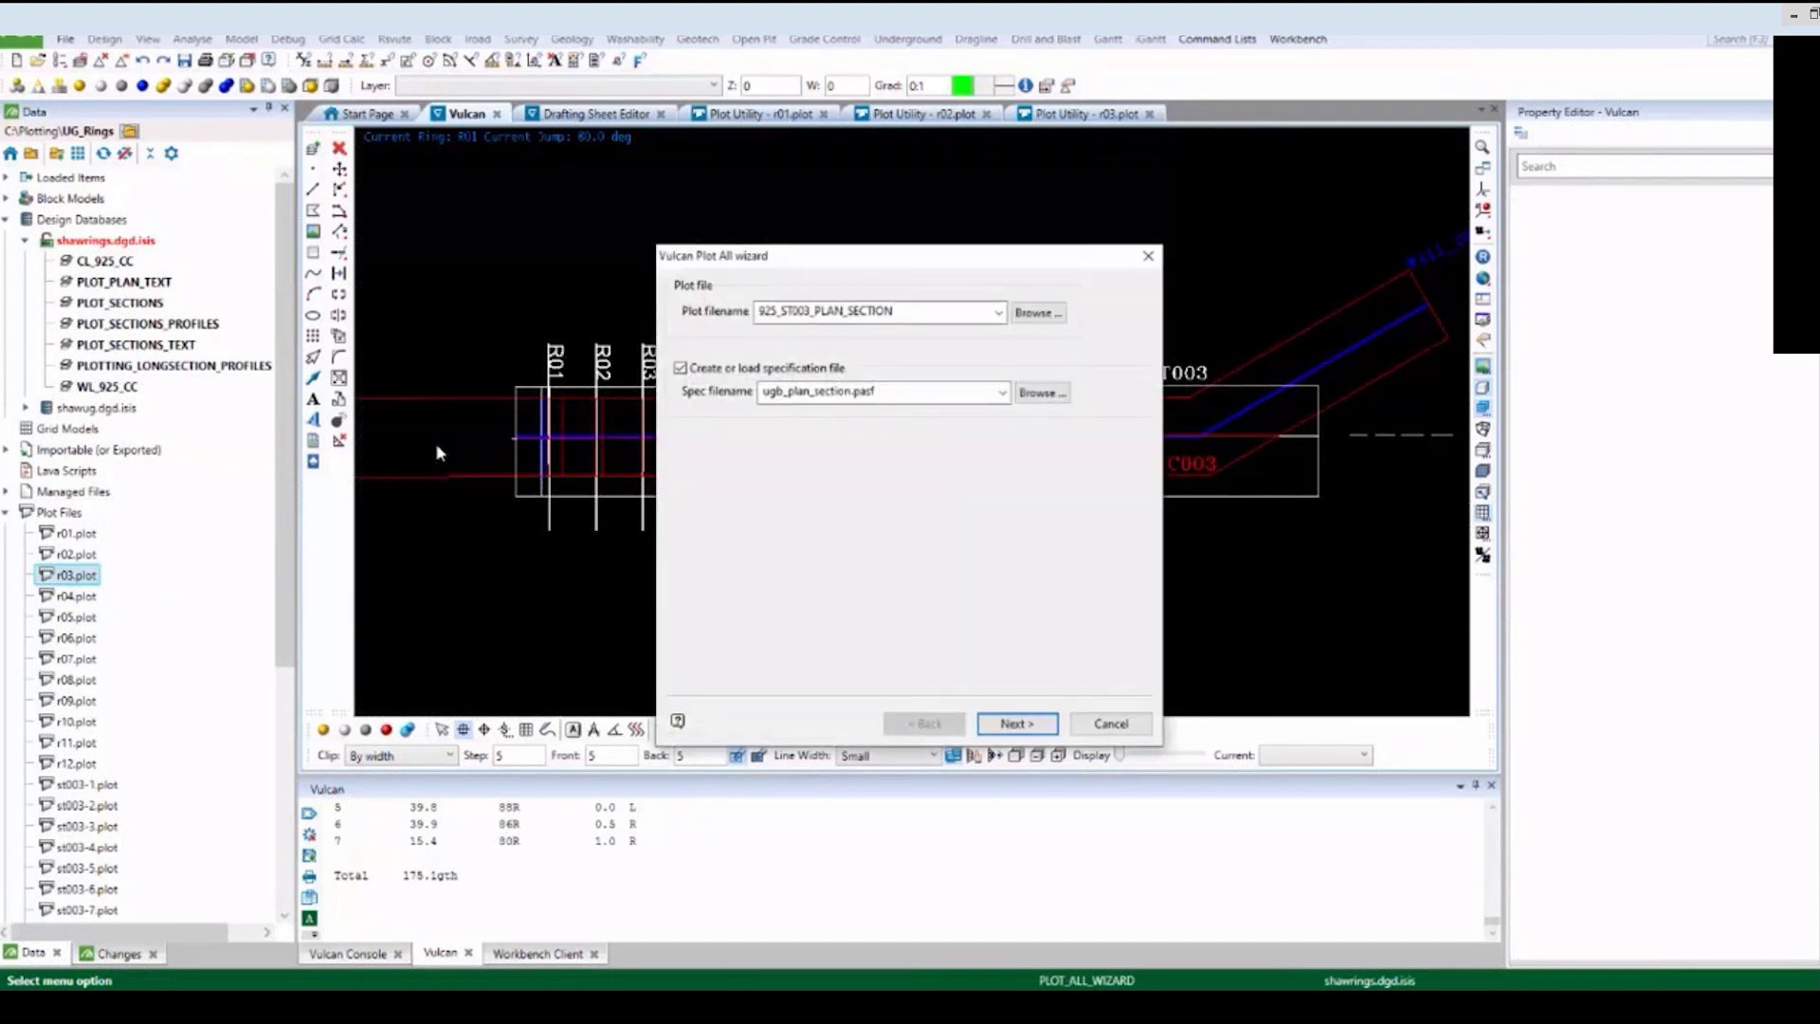
pyautogui.click(942, 313)
pyautogui.click(942, 312)
pyautogui.moveTo(942, 313); pyautogui.dragTo(748, 304)
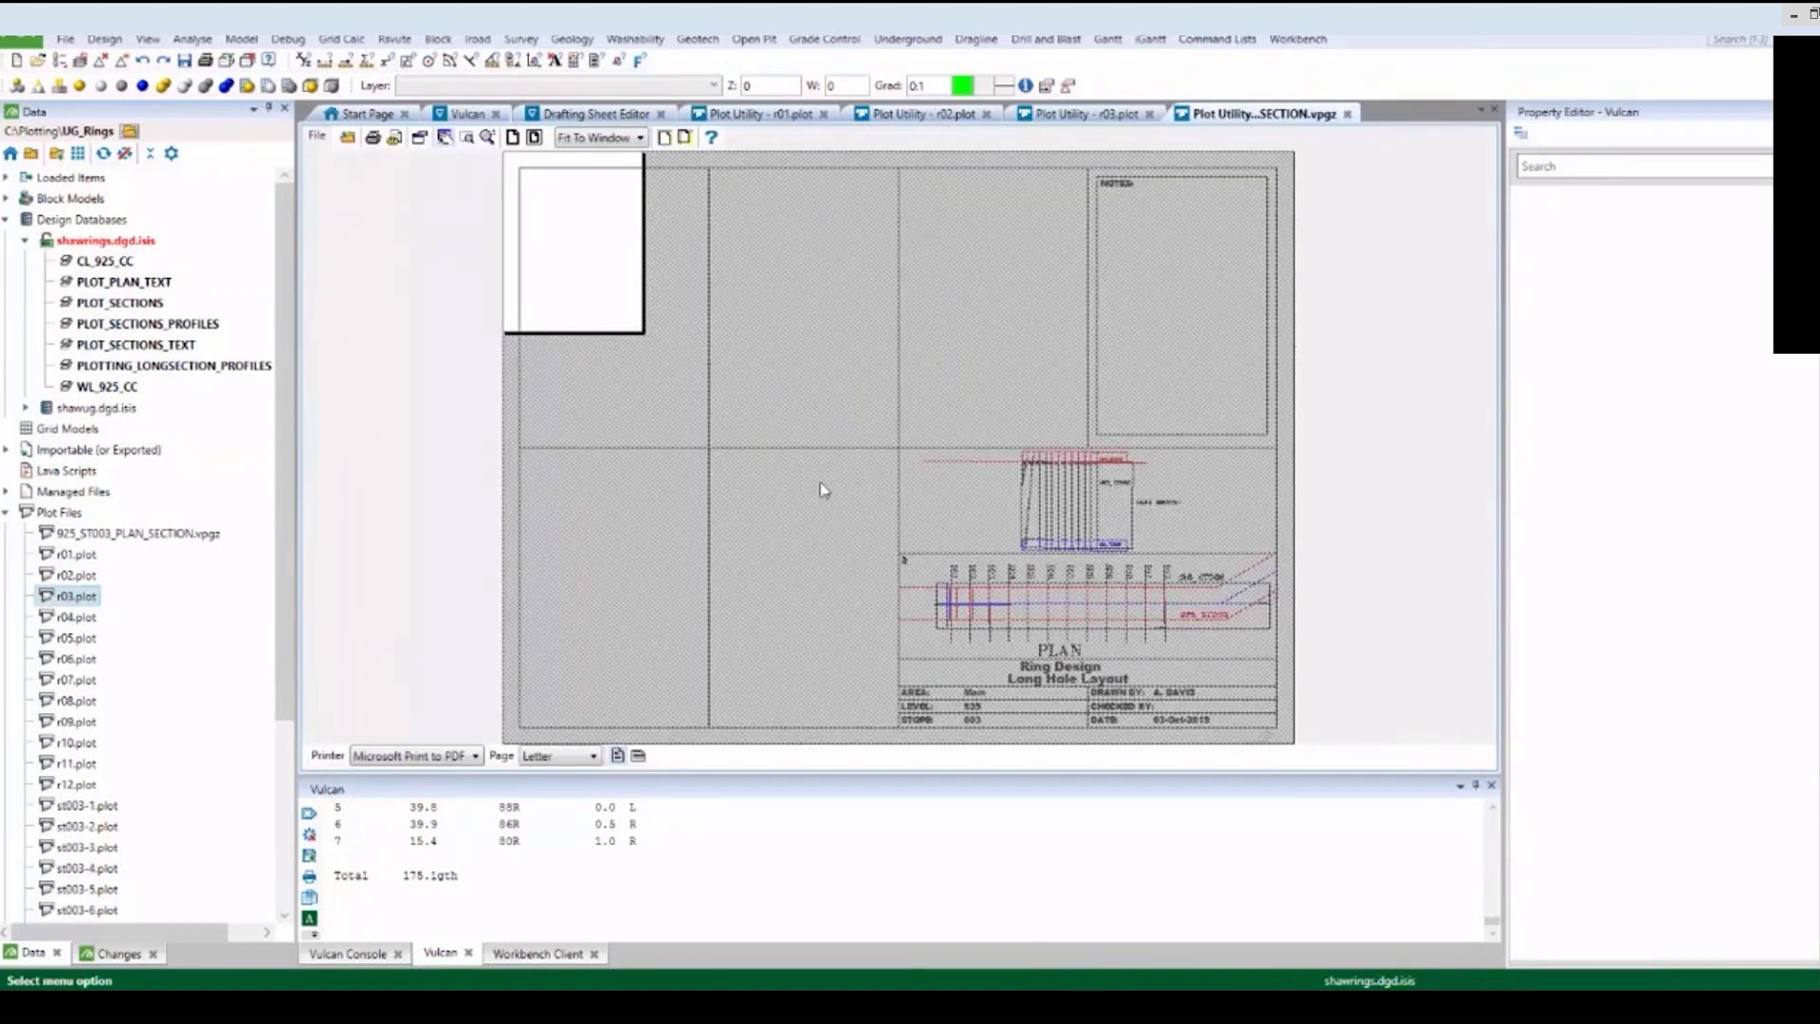
# Examine the plan and long section layout of the new plot and compare it with the r01 and r02 ring plots.
pyautogui.moveTo(560, 256)
pyautogui.mouseDown()
pyautogui.moveTo(953, 644)
pyautogui.moveTo(1085, 706)
pyautogui.moveTo(1161, 706)
pyautogui.moveTo(1201, 652)
pyautogui.moveTo(1149, 575)
pyautogui.moveTo(923, 557)
pyautogui.mouseUp()
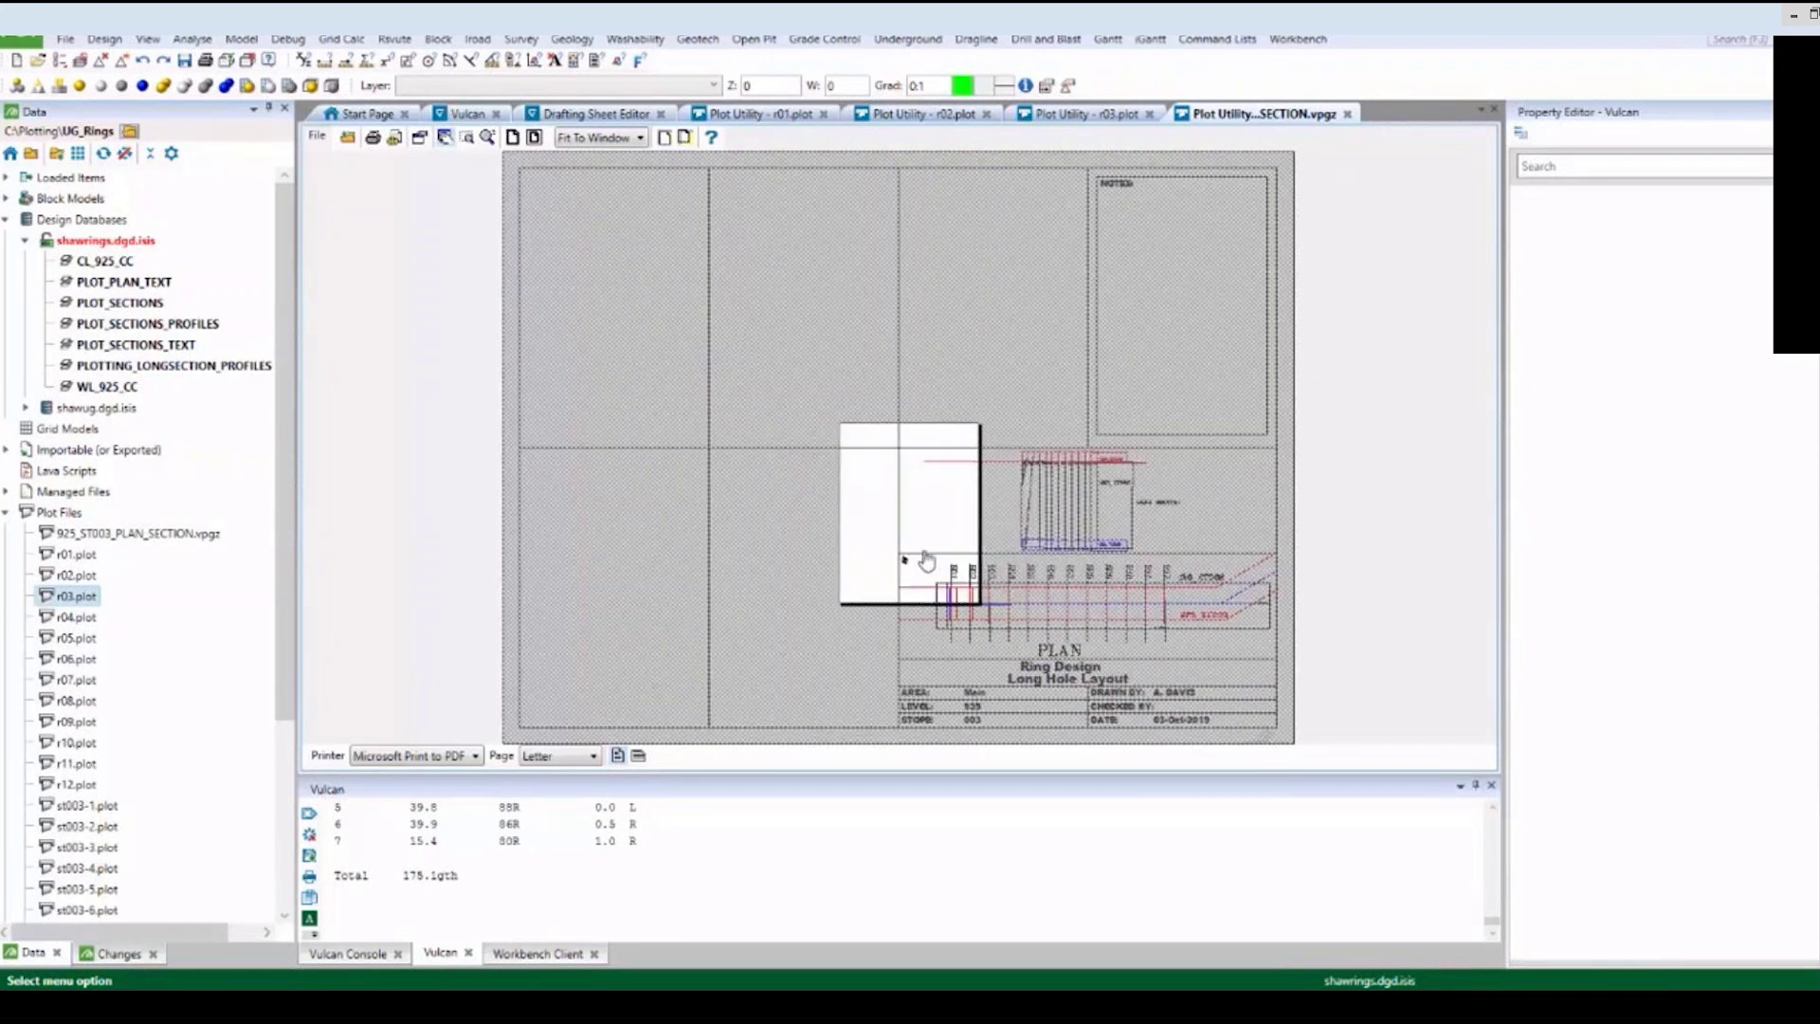
pyautogui.click(761, 113)
pyautogui.click(902, 115)
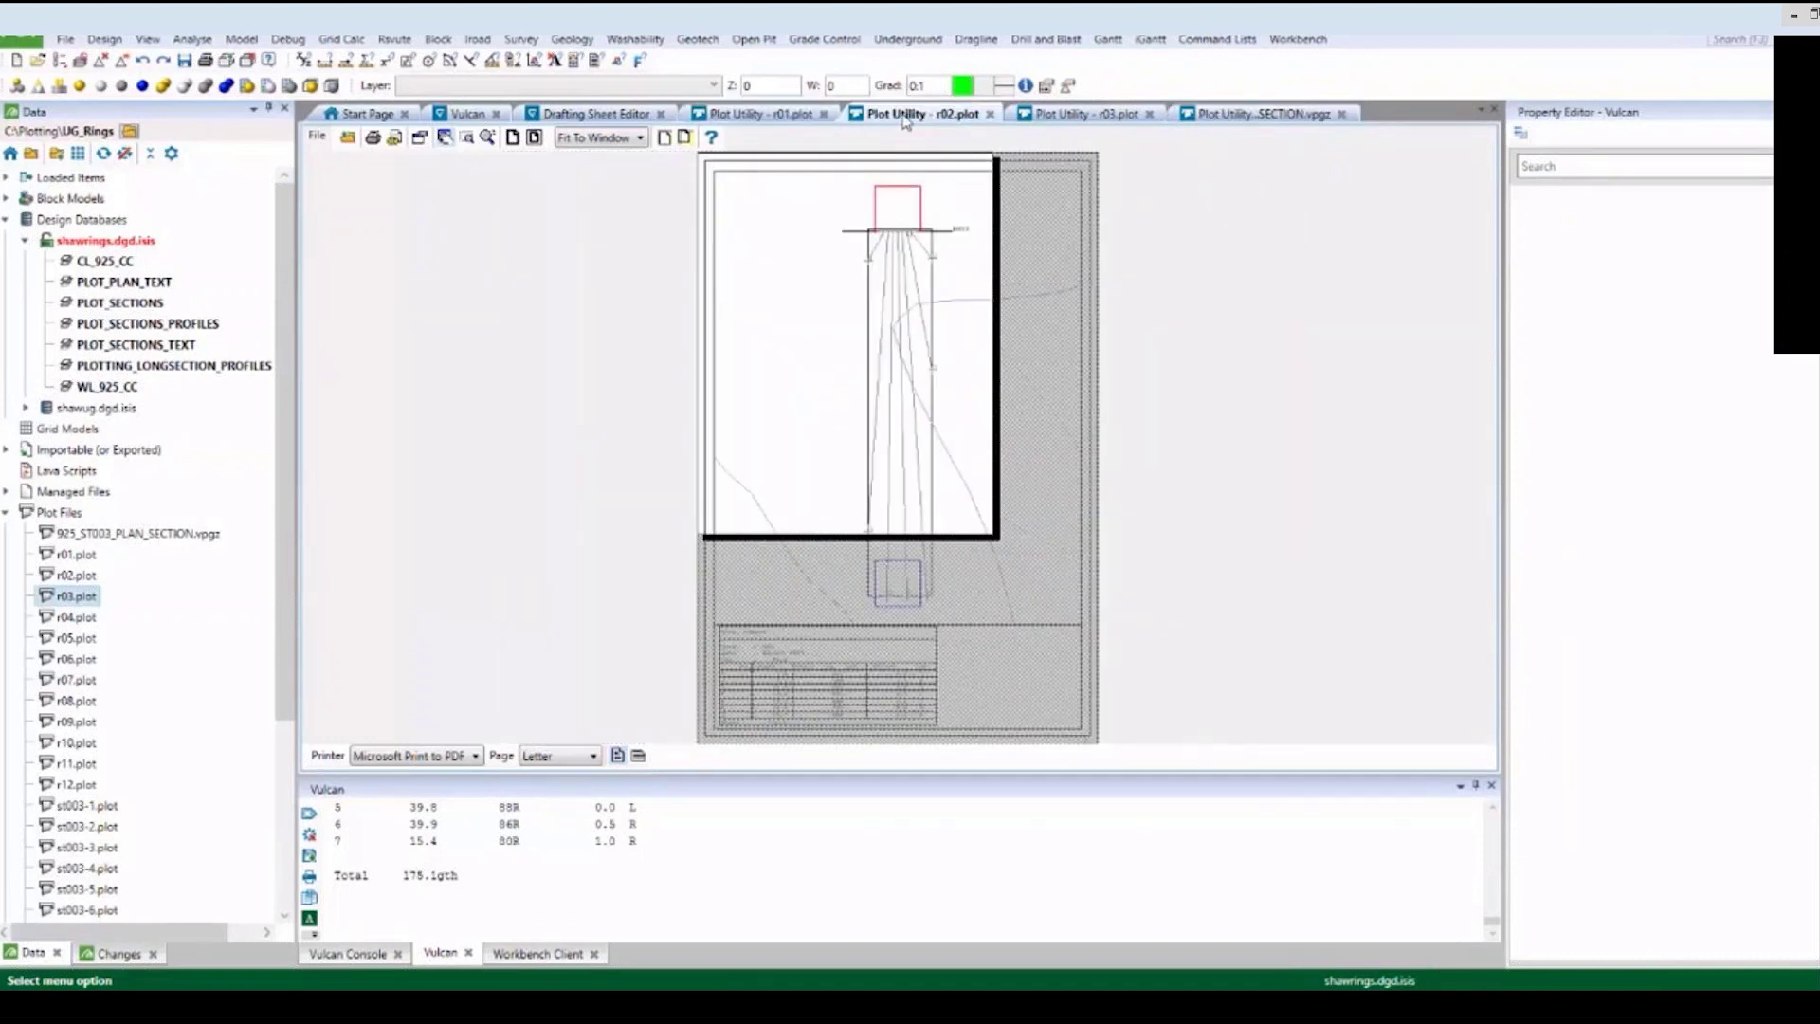
pyautogui.click(1214, 118)
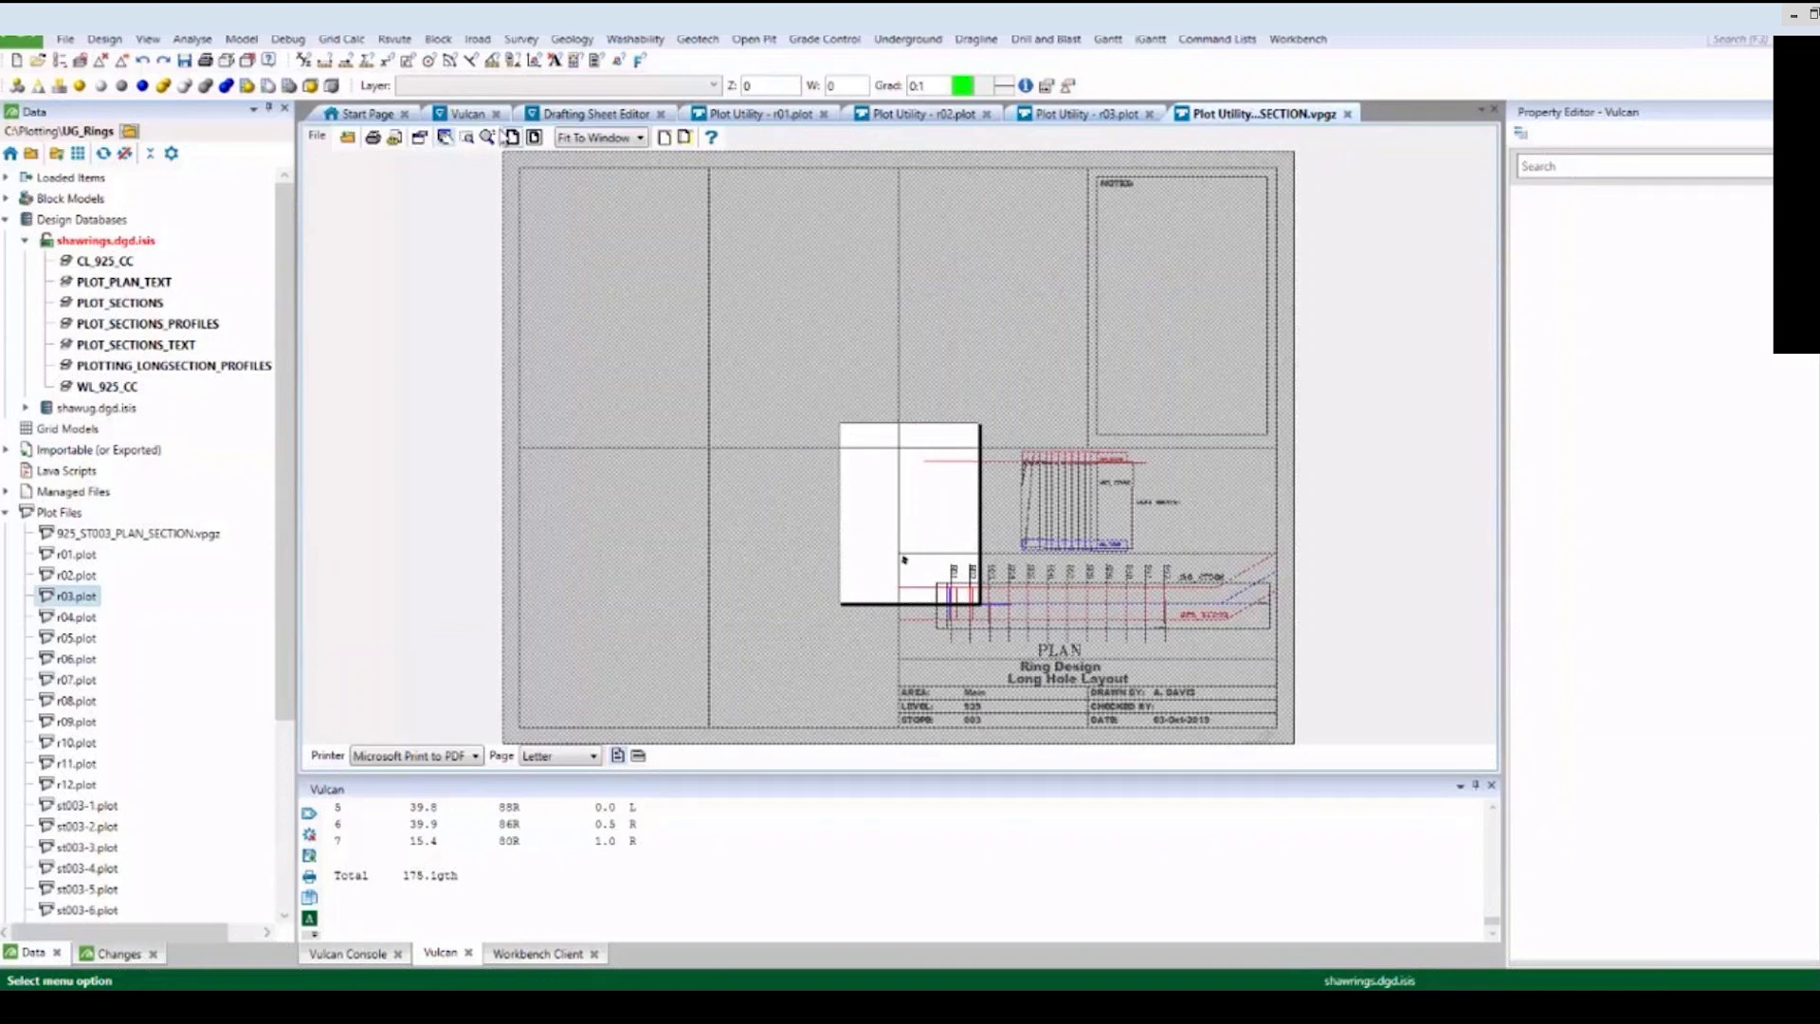
# Return to the design view and open a Plot Edit window.
pyautogui.click(479, 115)
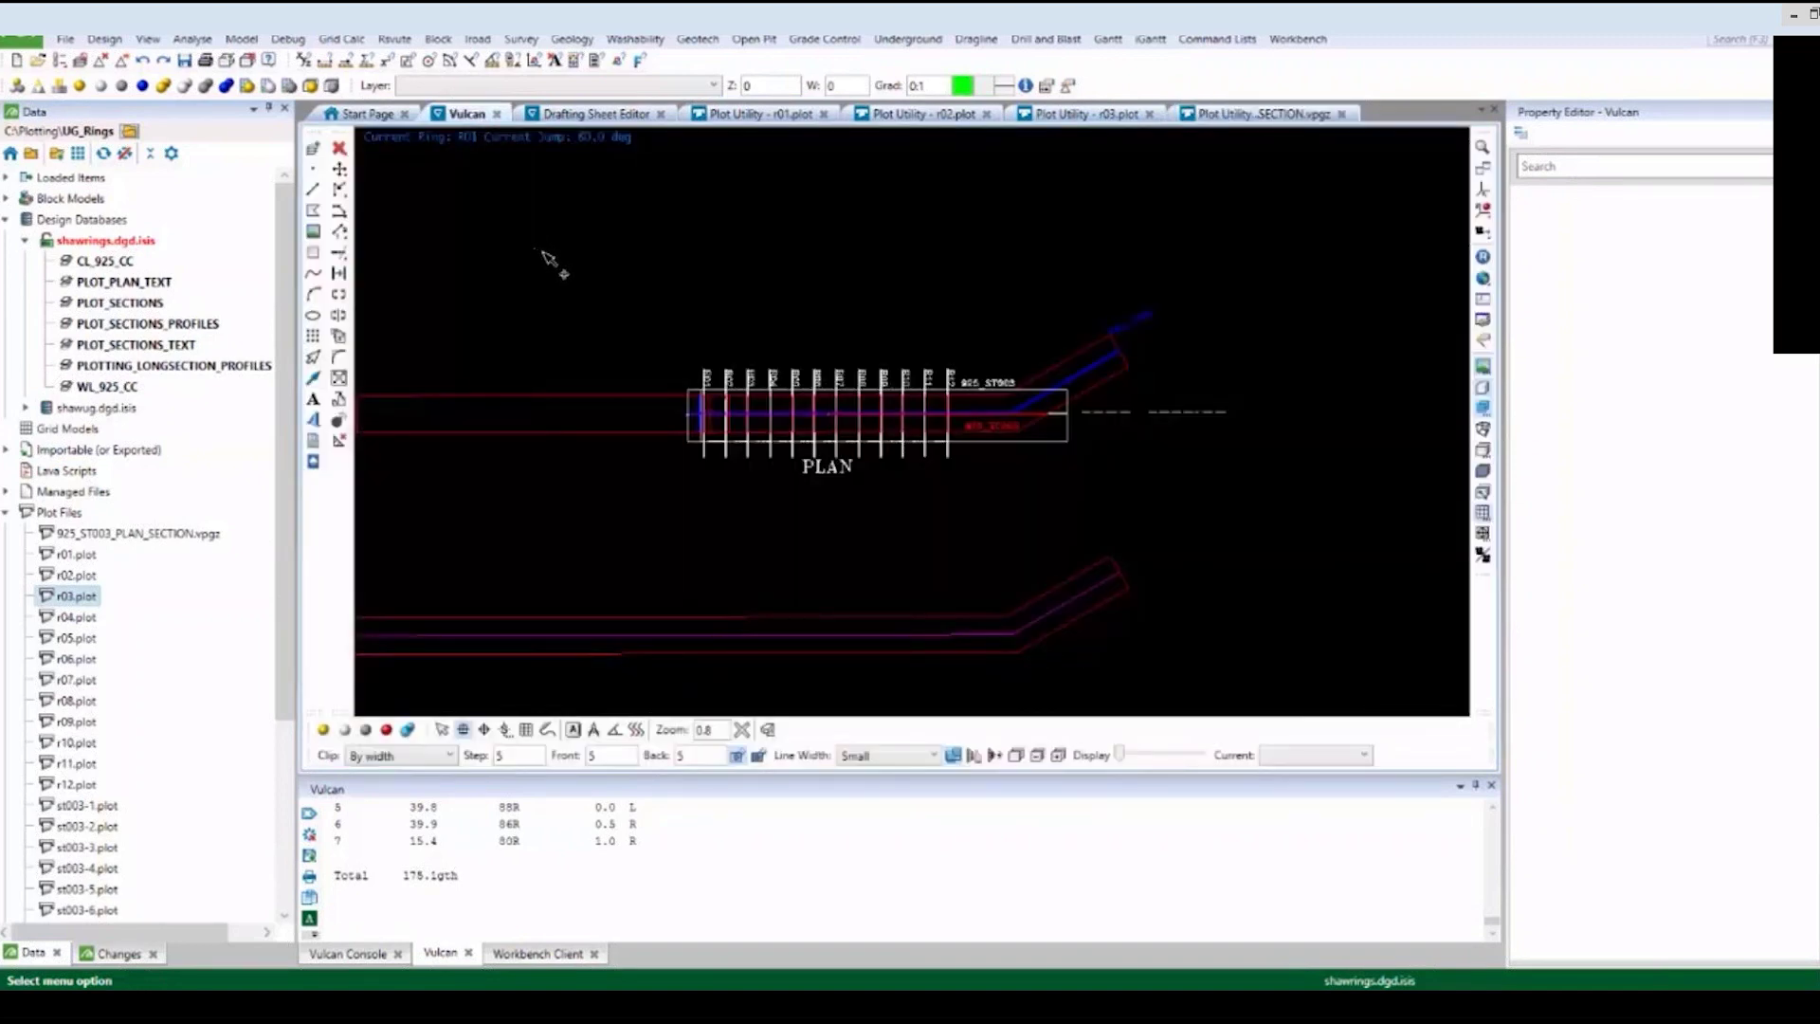
pyautogui.click(63, 40)
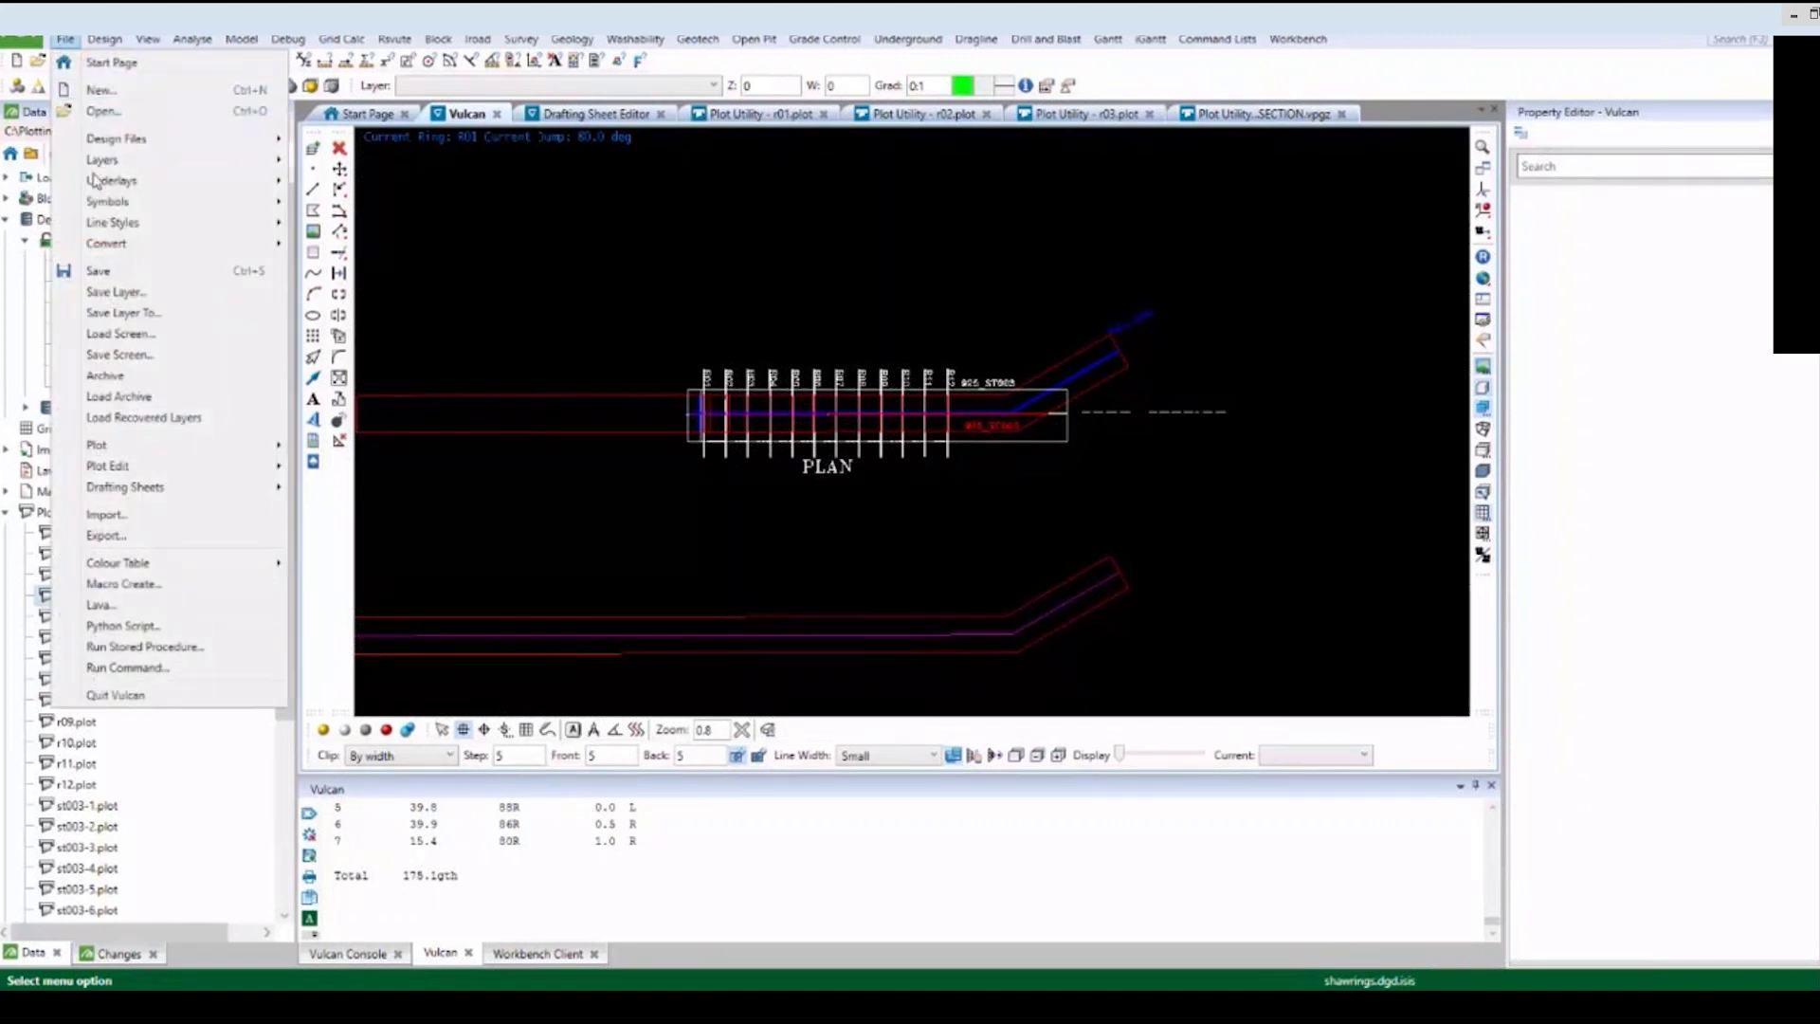
pyautogui.moveTo(266, 477)
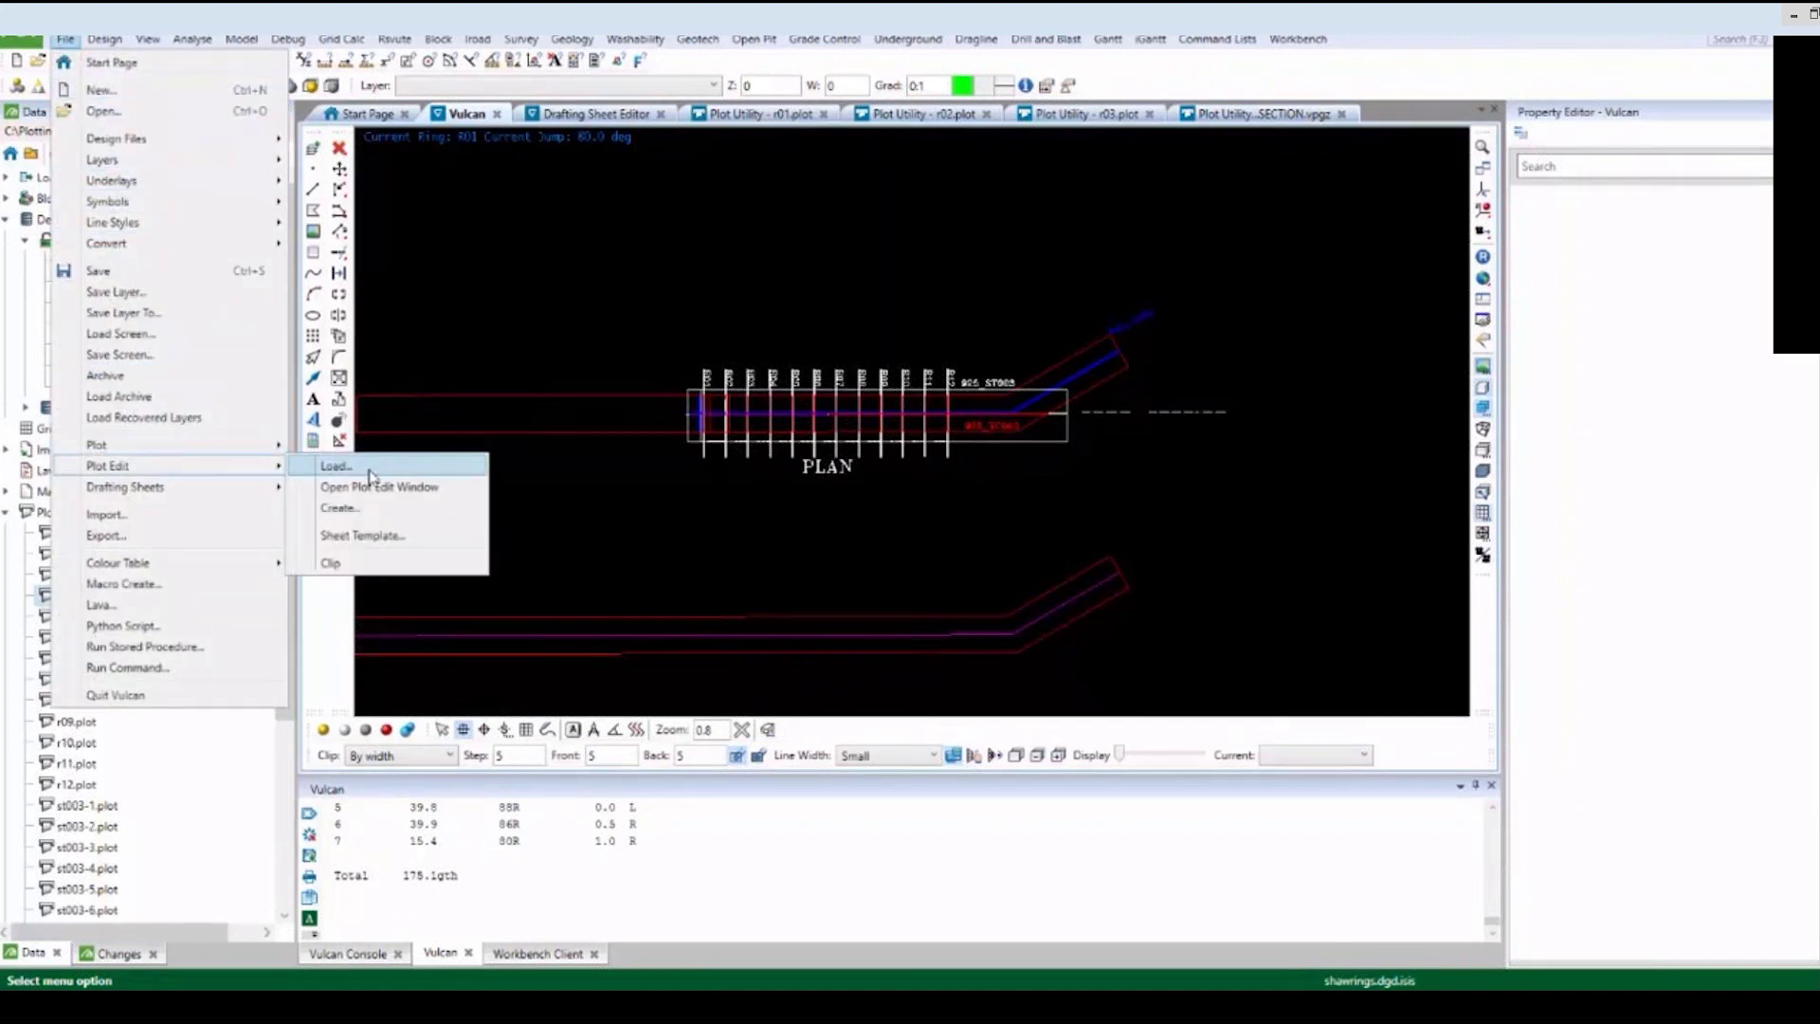
pyautogui.click(453, 488)
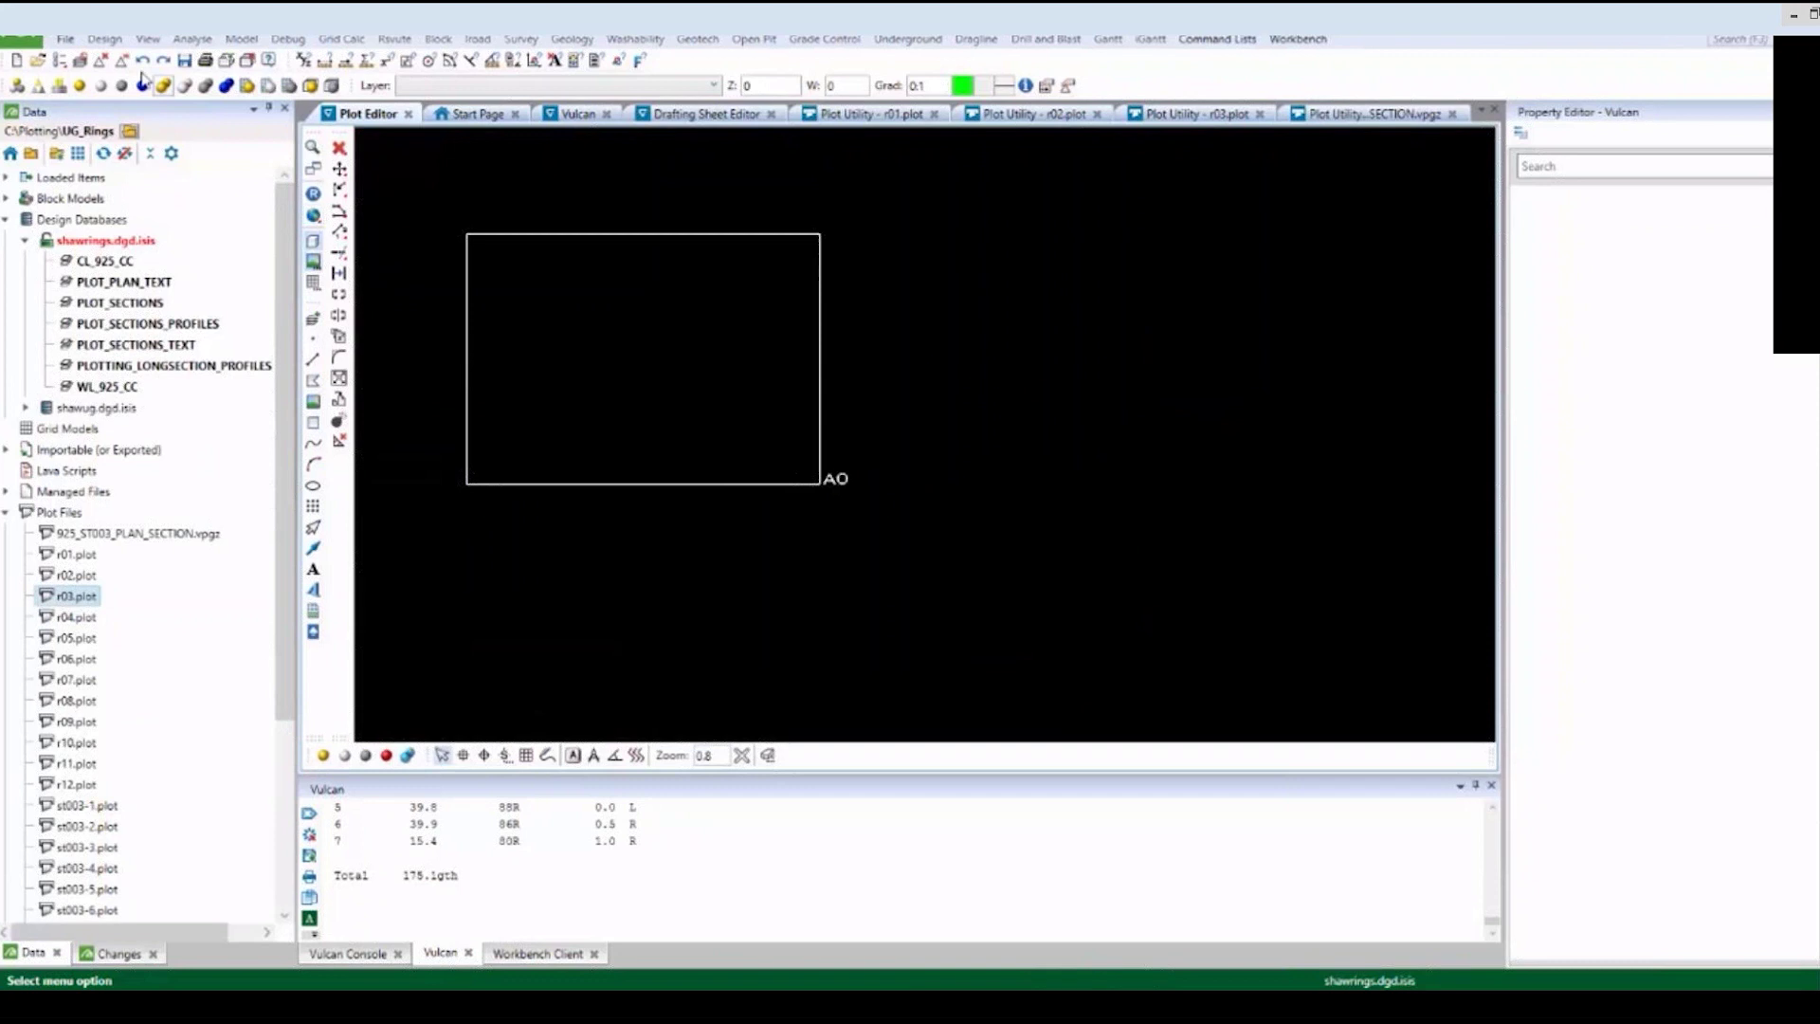
# Choose 925_ST003_PLAN_SECTION.vpgz as the plot file to load, with 925_ST003_PLOT_EDIT as its layer name.
pyautogui.click(67, 40)
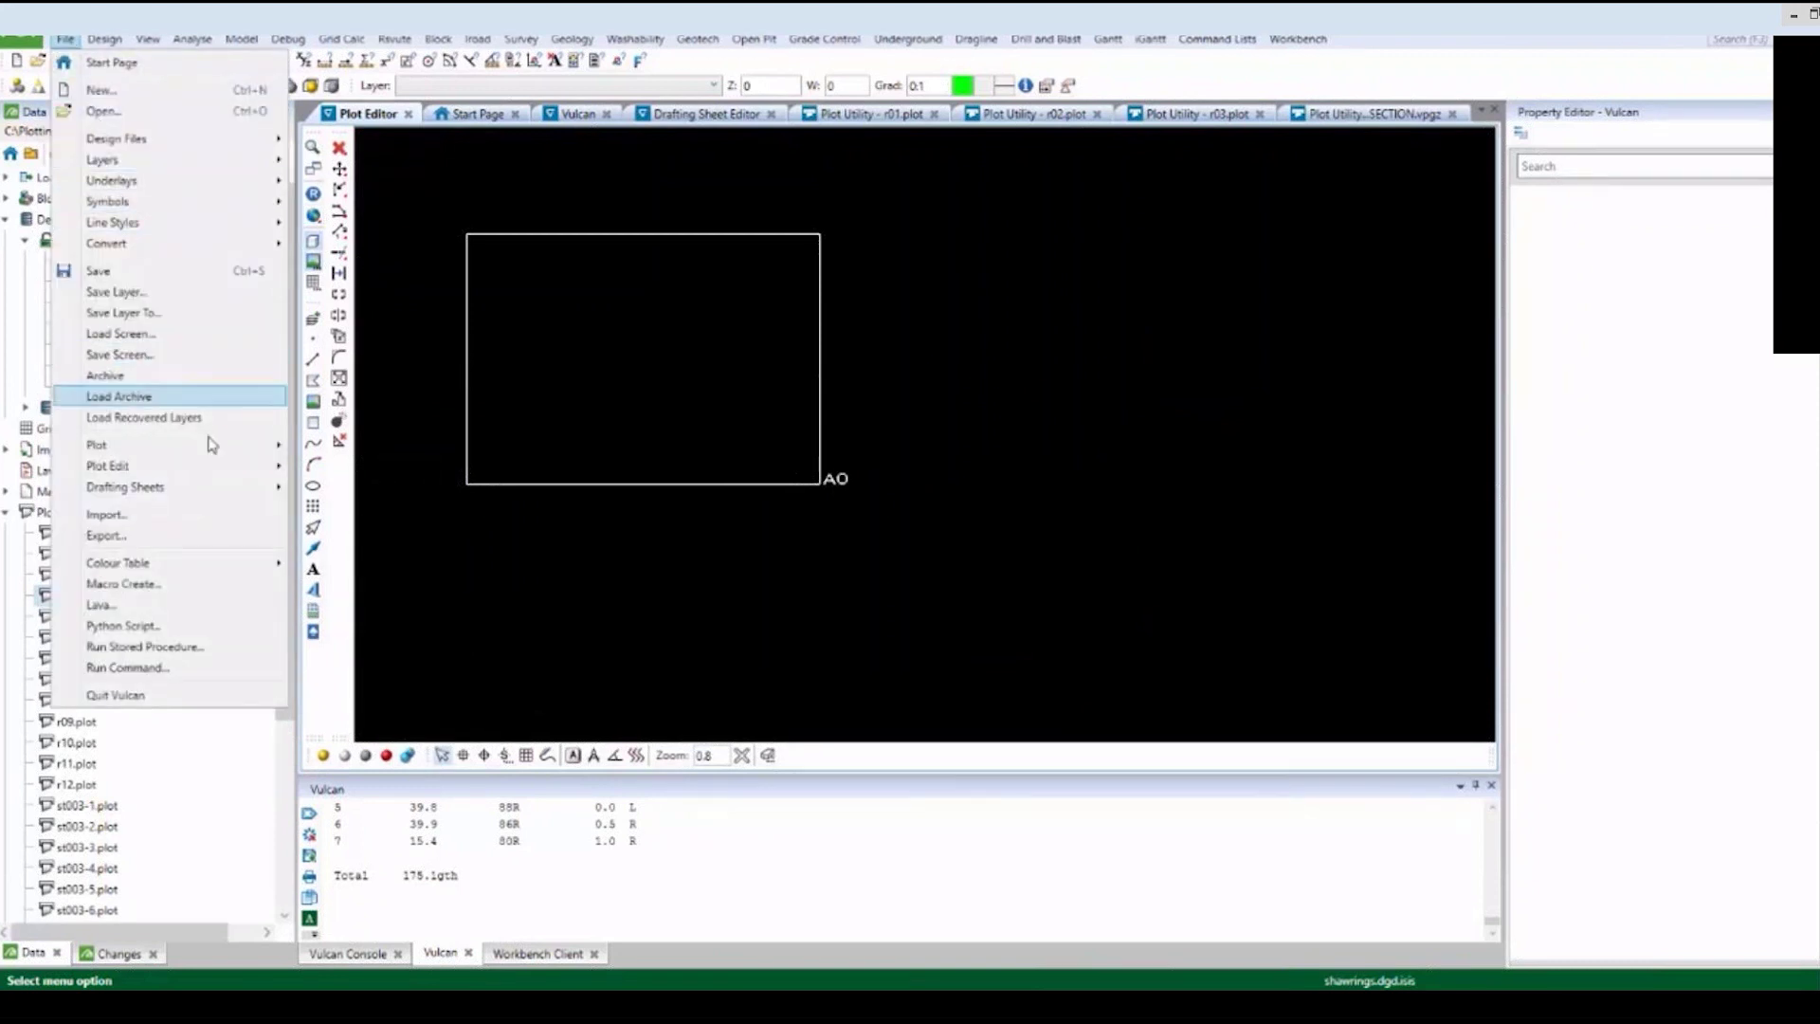
pyautogui.moveTo(254, 477)
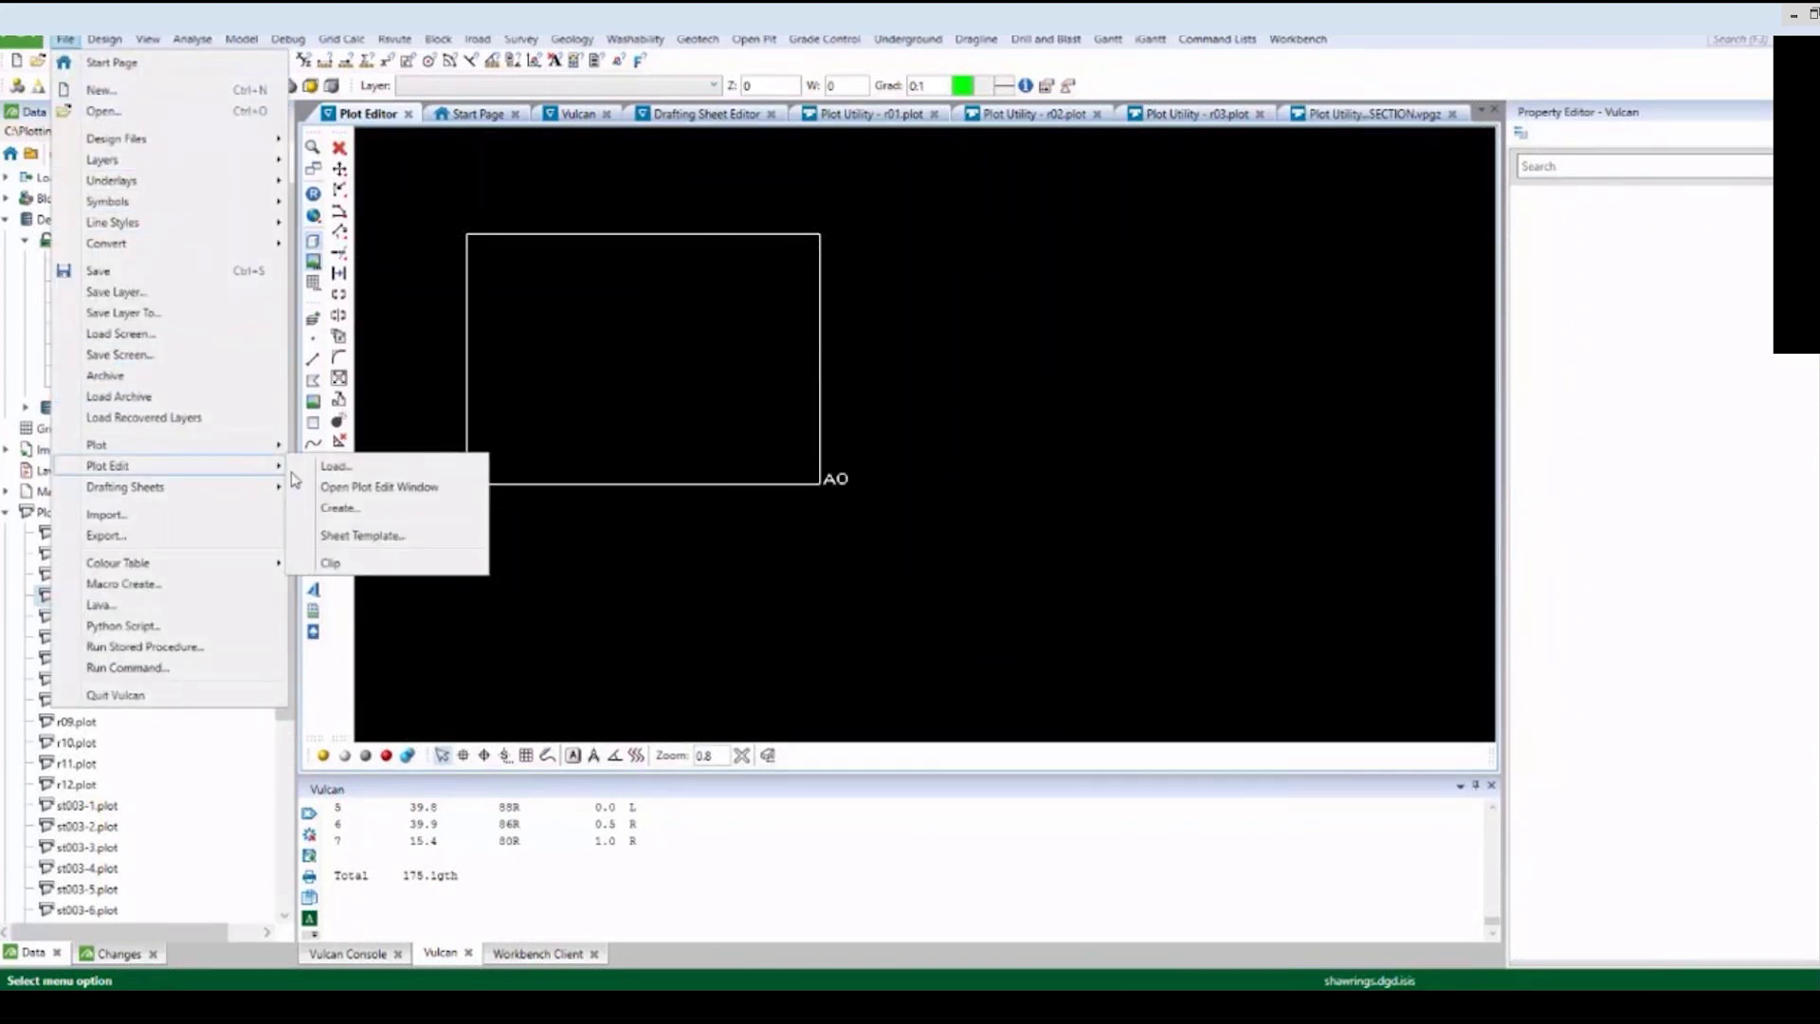
pyautogui.click(421, 468)
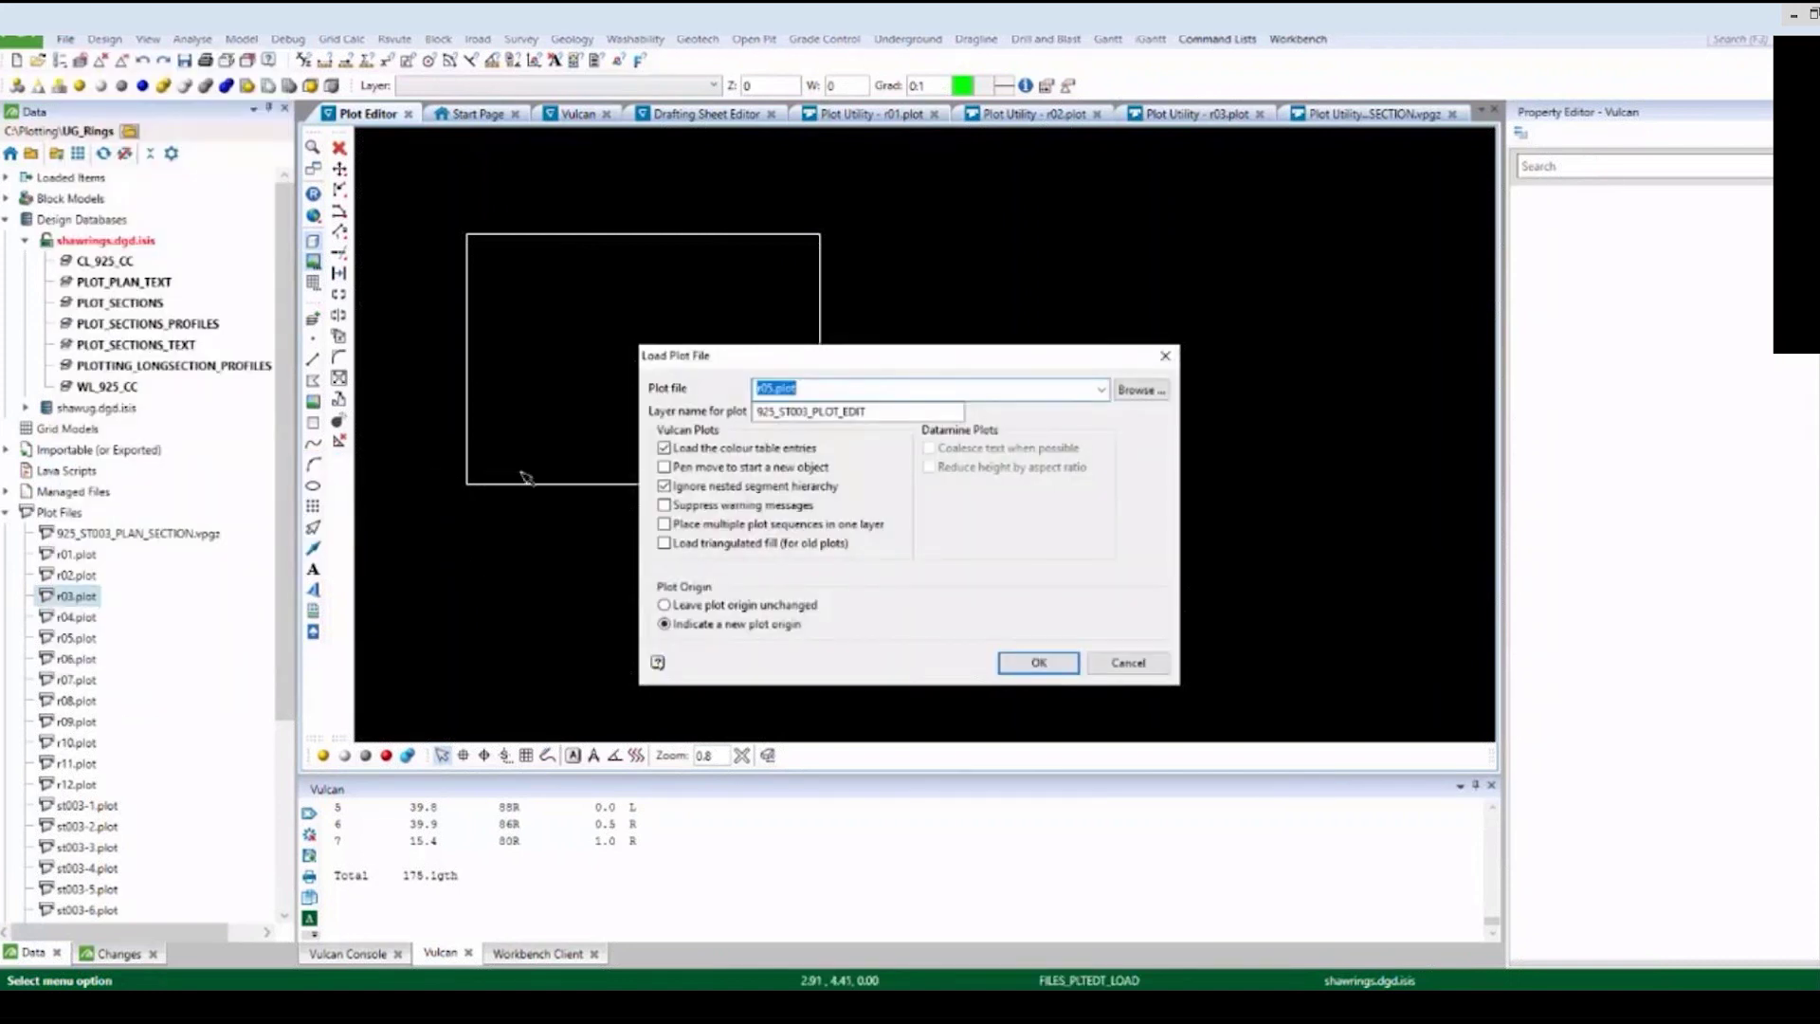
pyautogui.click(1101, 389)
pyautogui.click(974, 410)
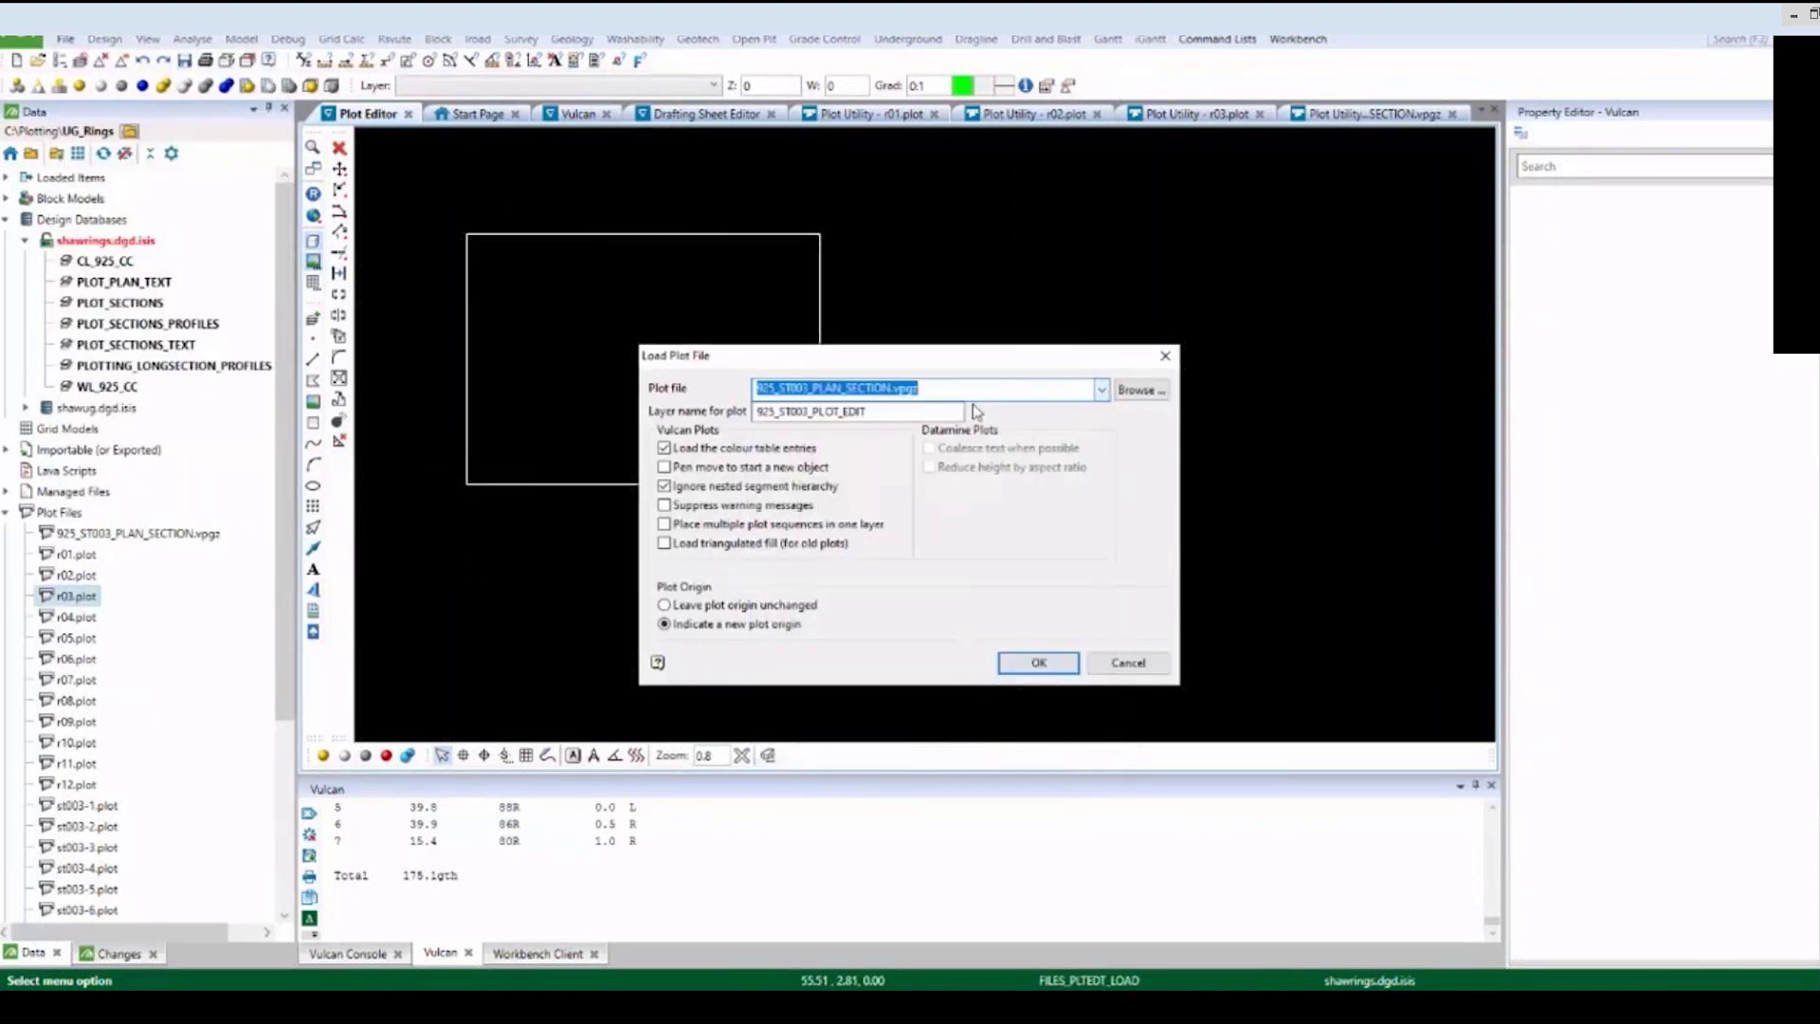
pyautogui.click(907, 412)
pyautogui.moveTo(906, 417); pyautogui.dragTo(749, 419)
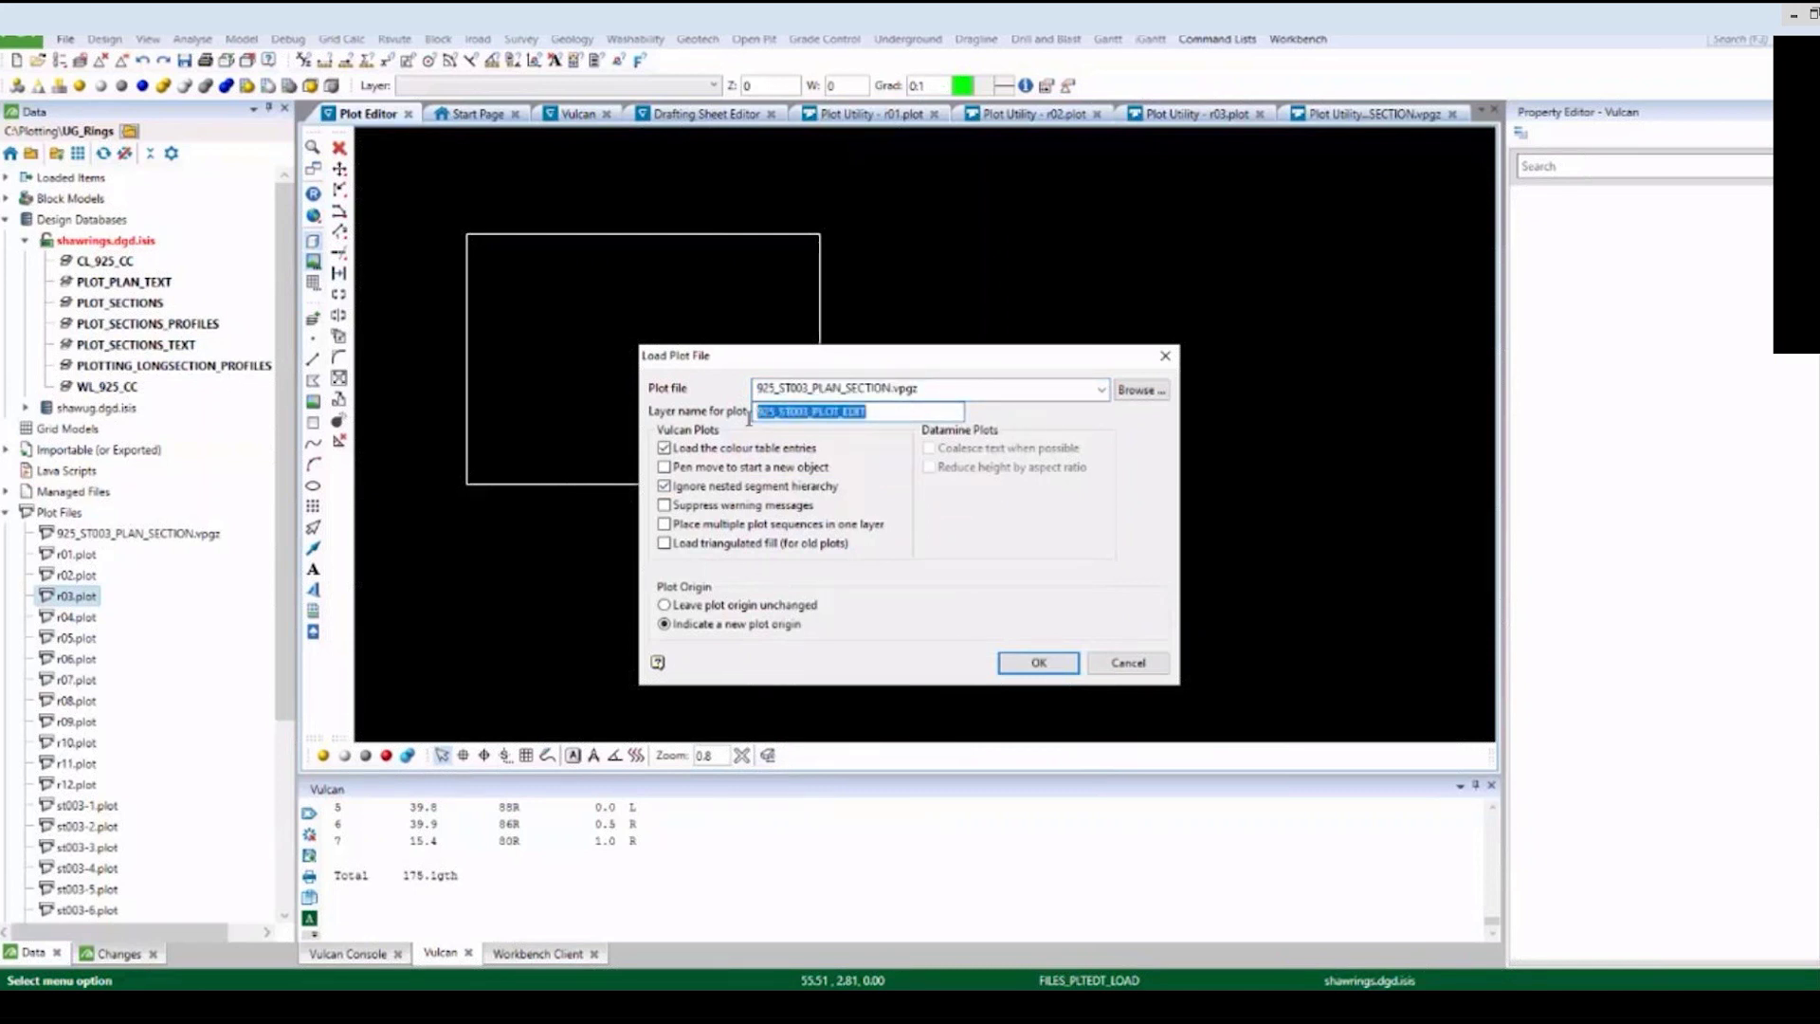
pyautogui.click(894, 414)
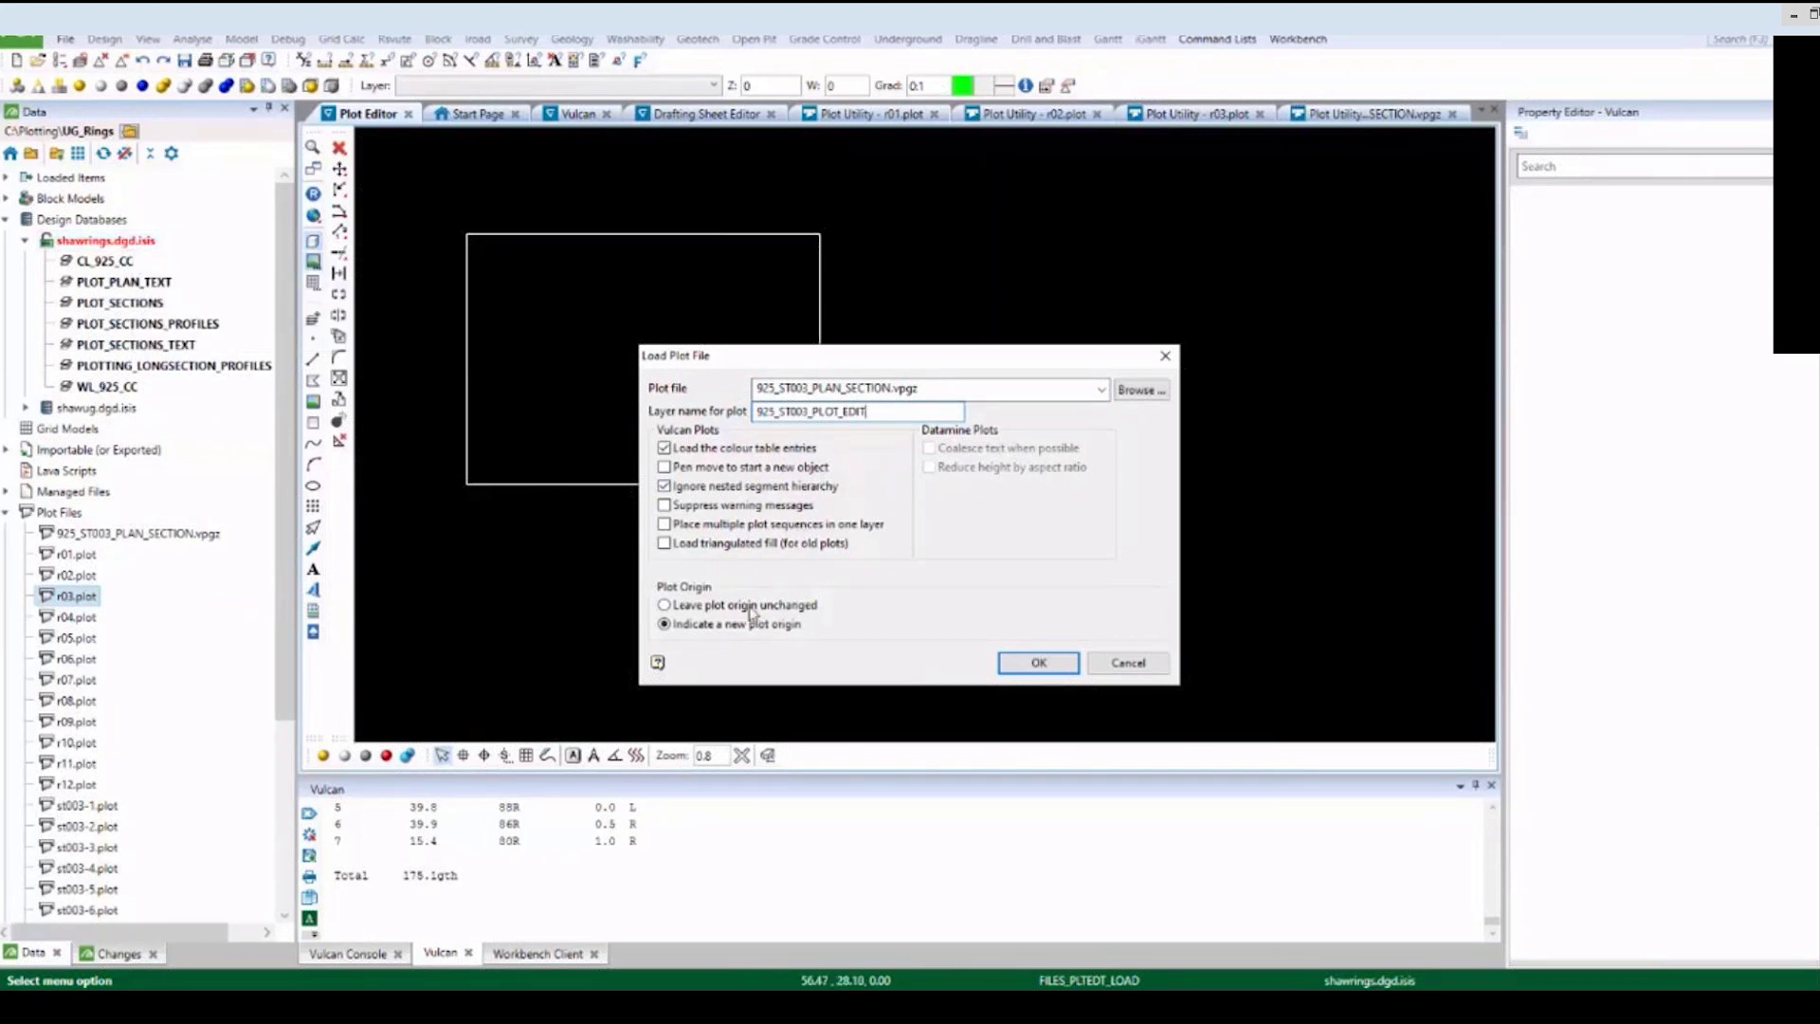
# Load the plan section plot with its plot origin unchanged and save the 925_ST003_PLOT_EDIT layer.
pyautogui.press('ctrl')
pyautogui.press('ctrl')
pyautogui.click(1016, 661)
pyautogui.scroll(-2, 1013, 656)
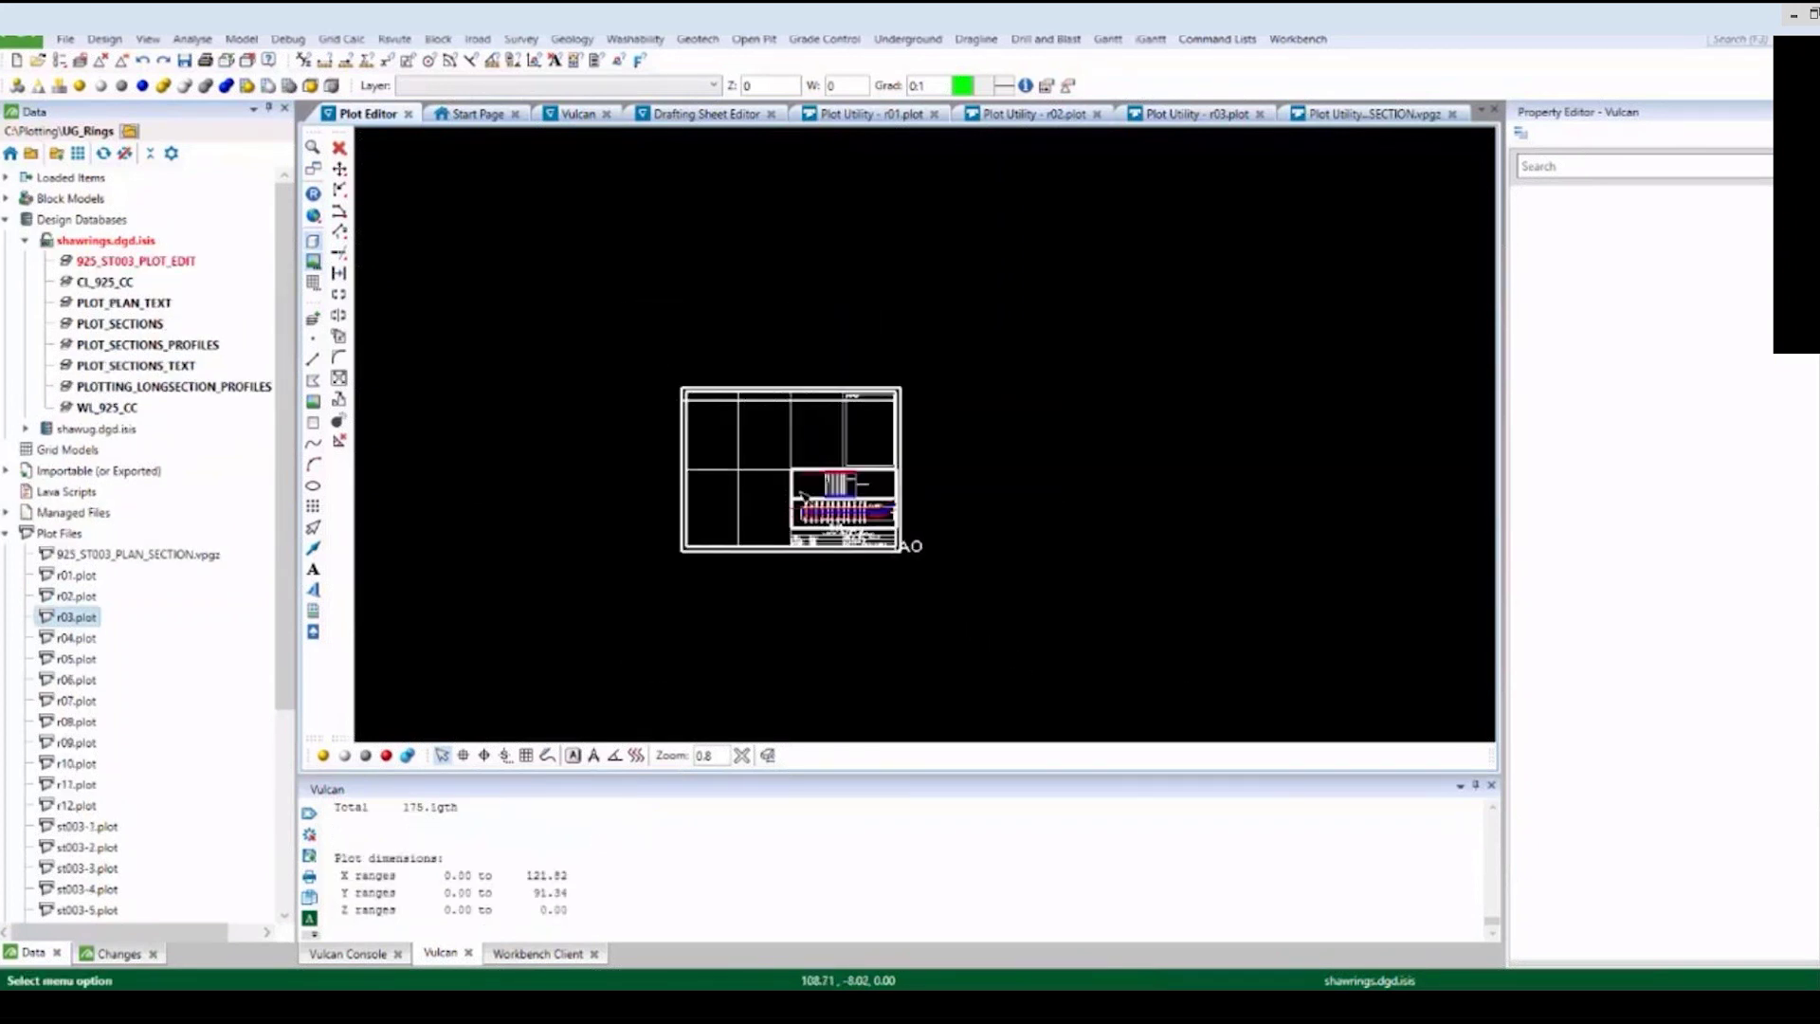
pyautogui.scroll(2, 758, 431)
pyautogui.scroll(2, 722, 479)
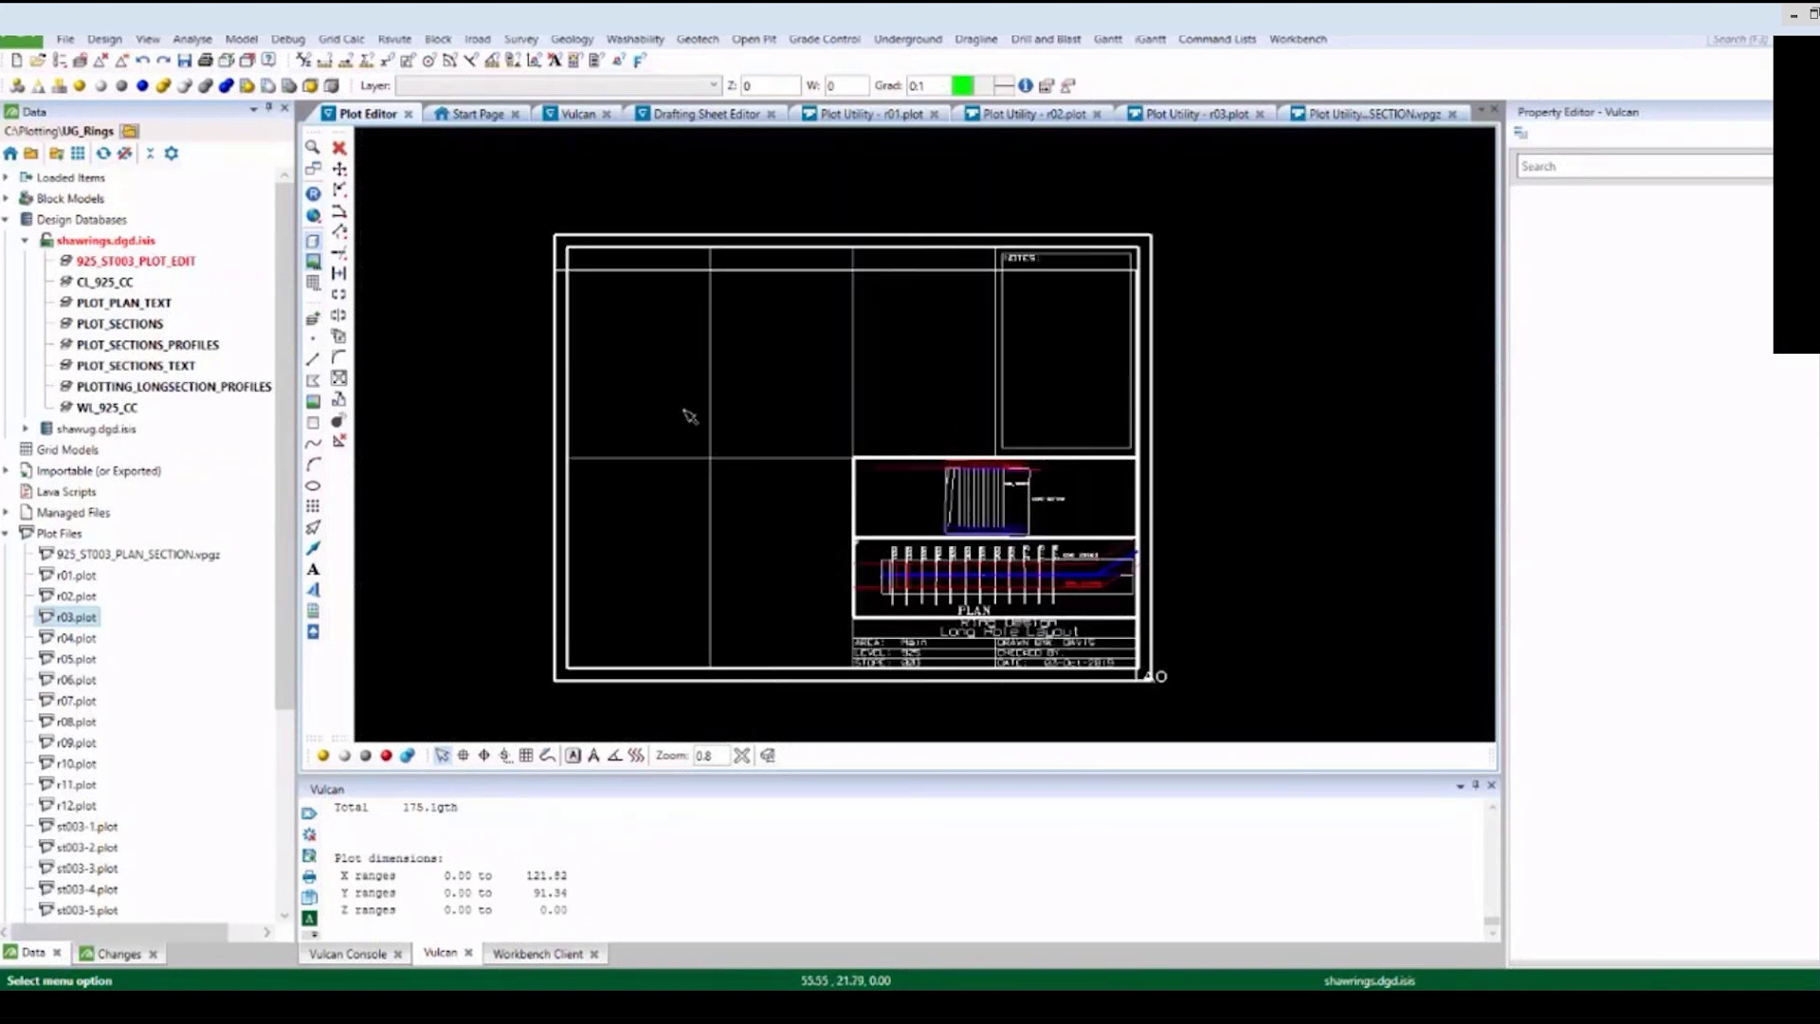
pyautogui.click(184, 59)
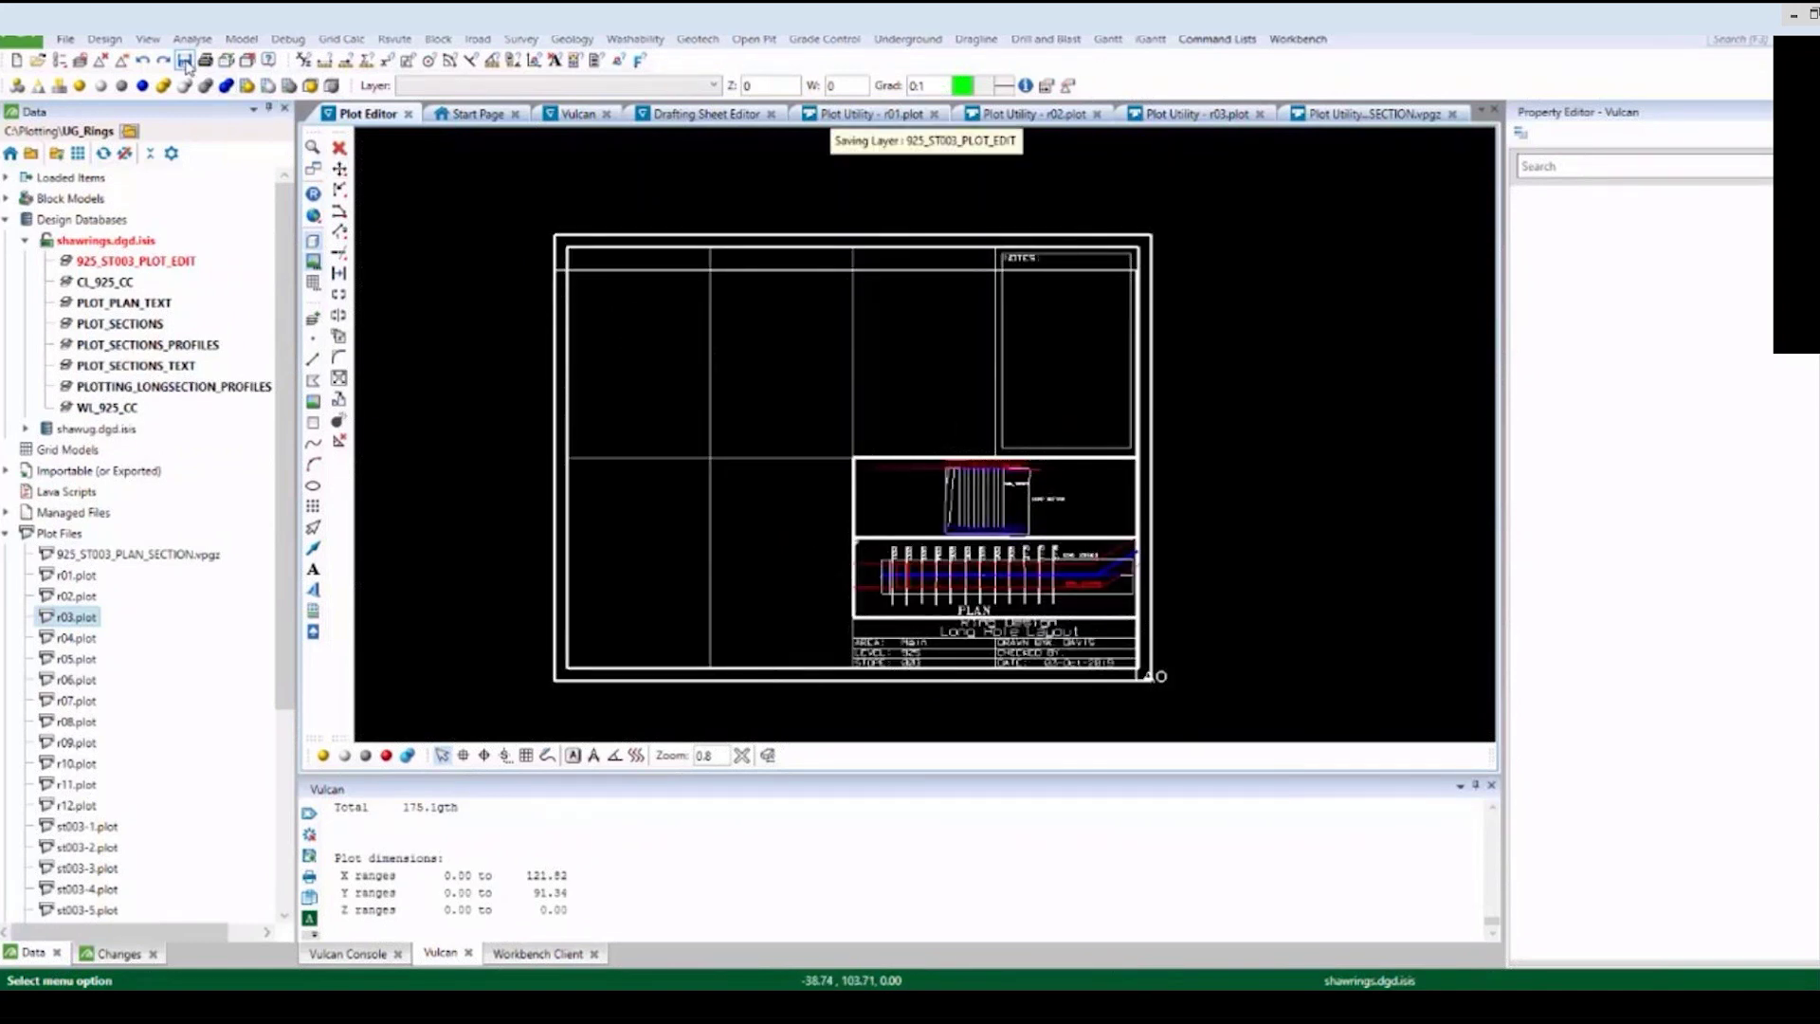
pyautogui.click(1033, 508)
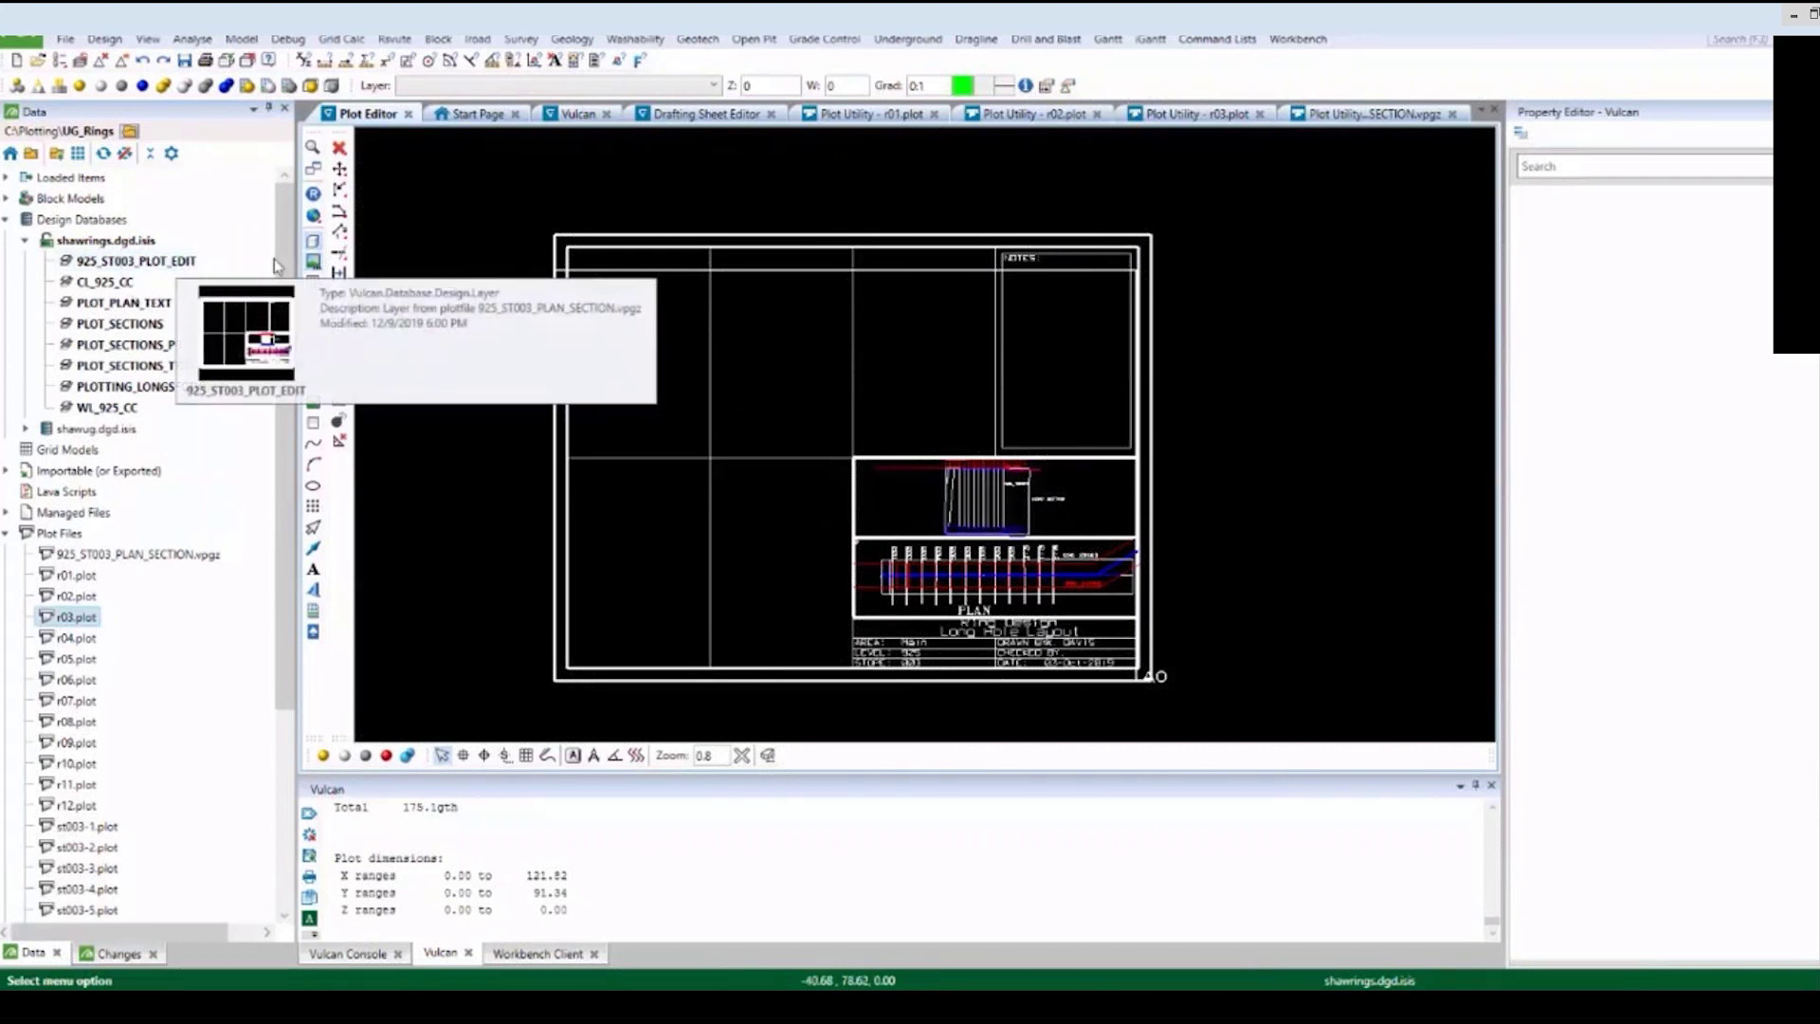
# Load r01.plot into the layer 925_ST003_PLOT_EDIT, snapping its new plot origin to the lower-left corner of the sheet's upper-left frame.
pyautogui.click(65, 39)
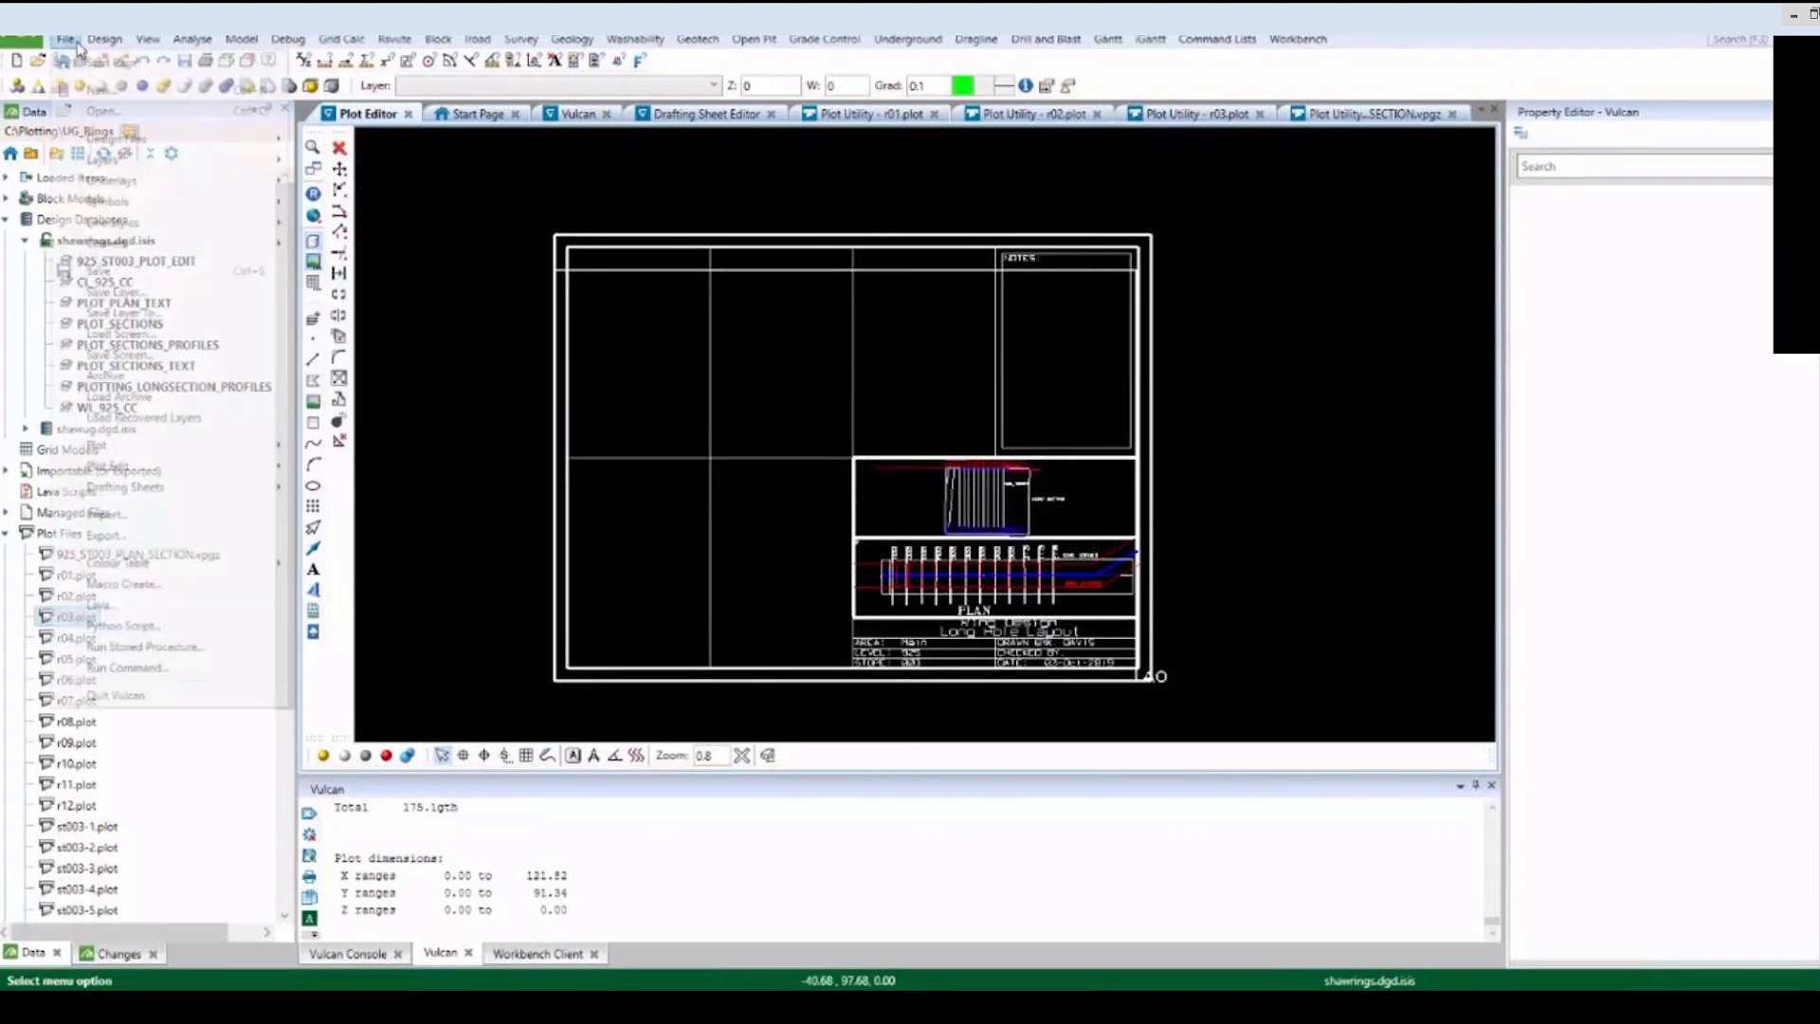
pyautogui.moveTo(235, 466)
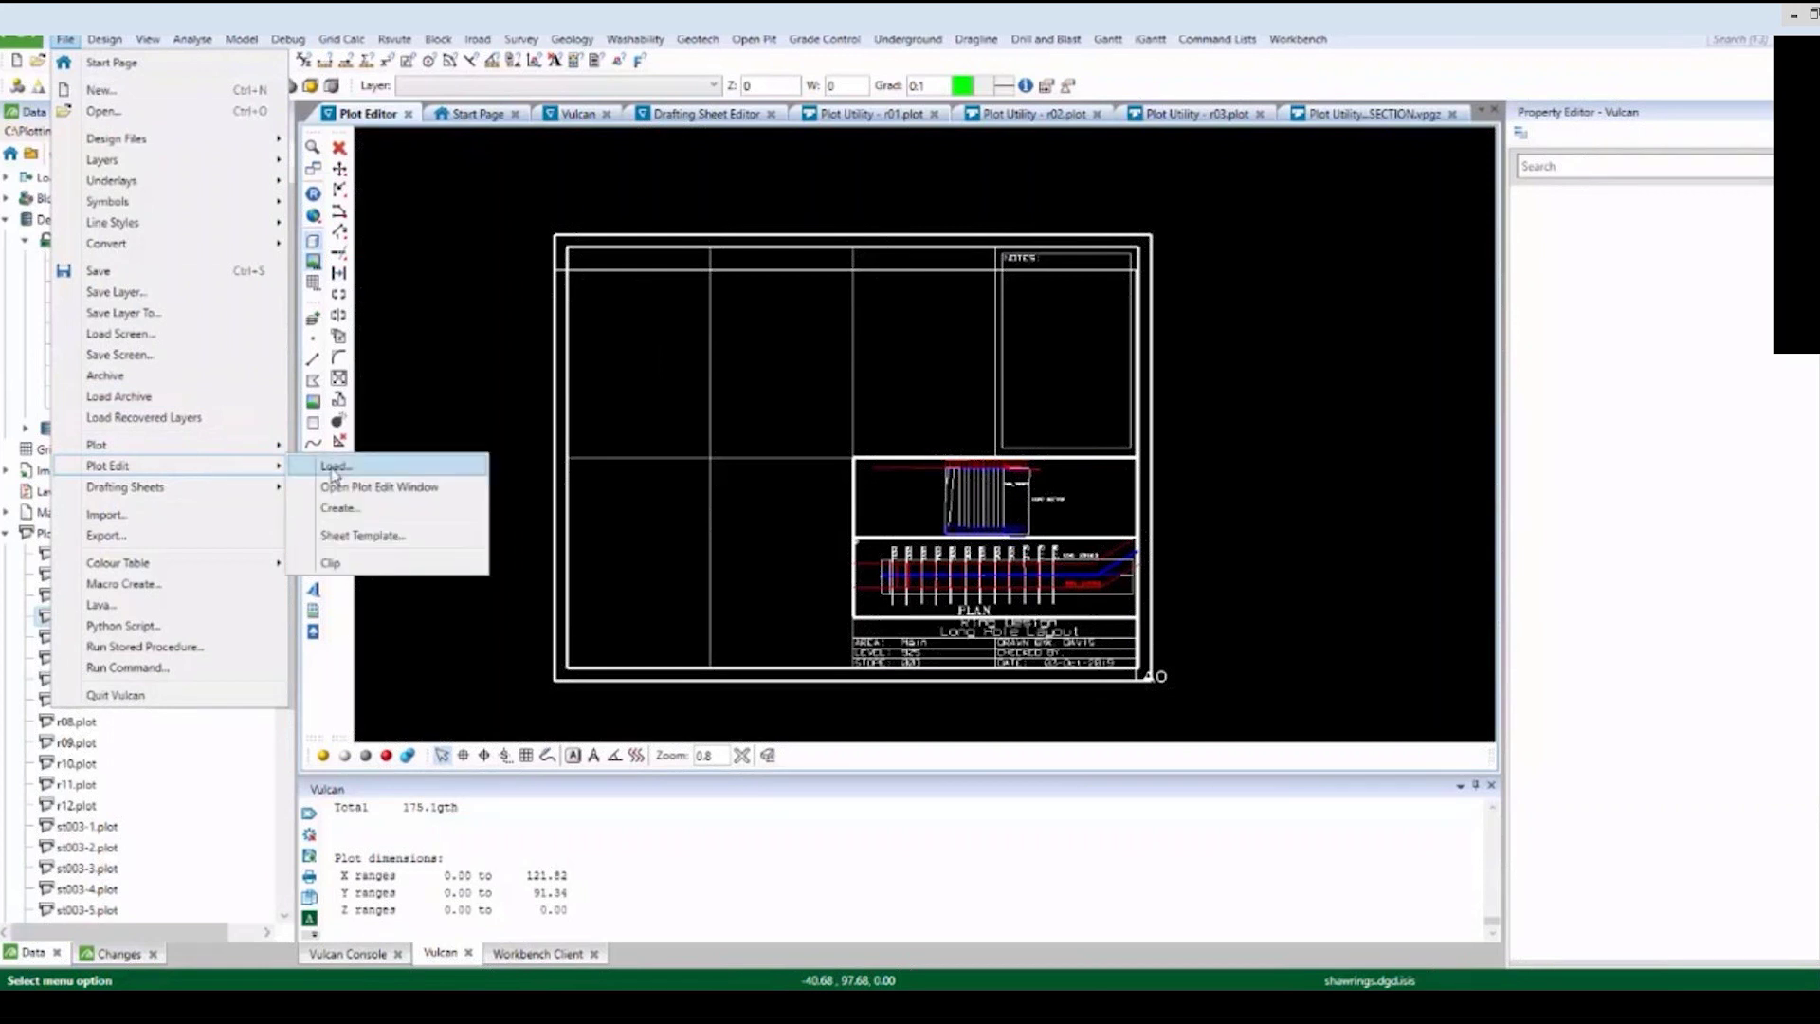
pyautogui.click(389, 470)
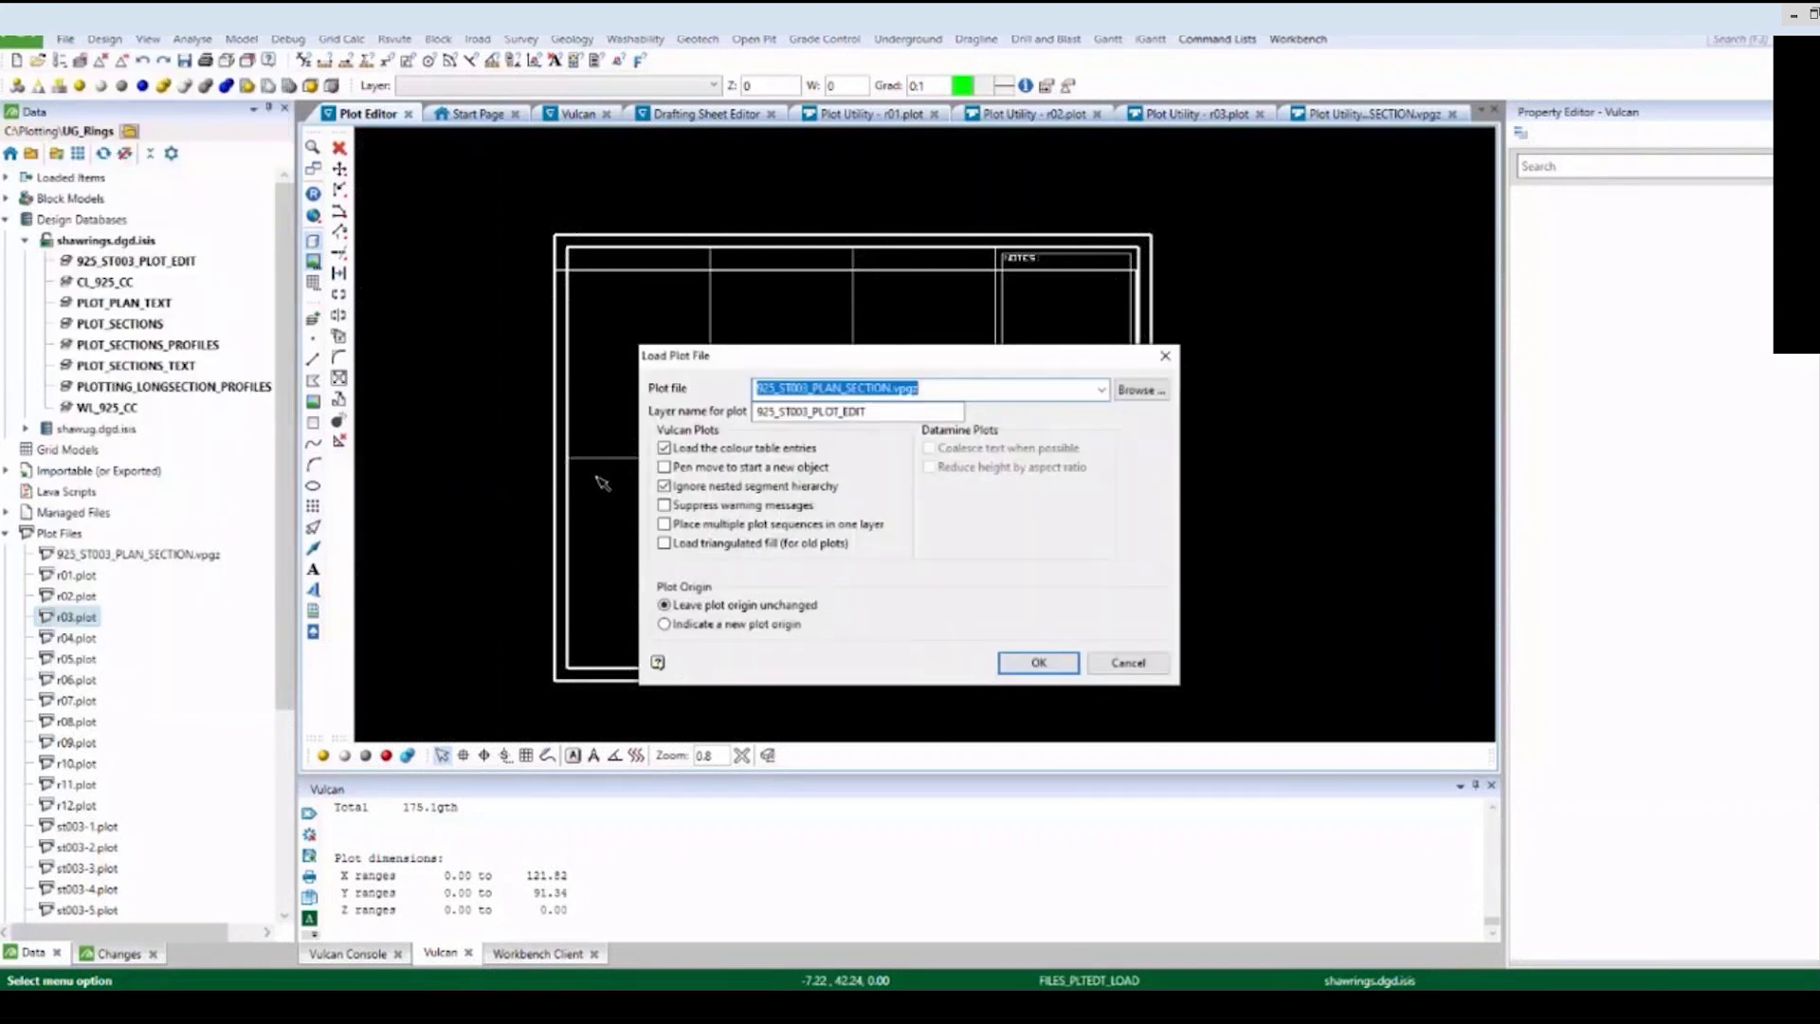
pyautogui.click(1103, 389)
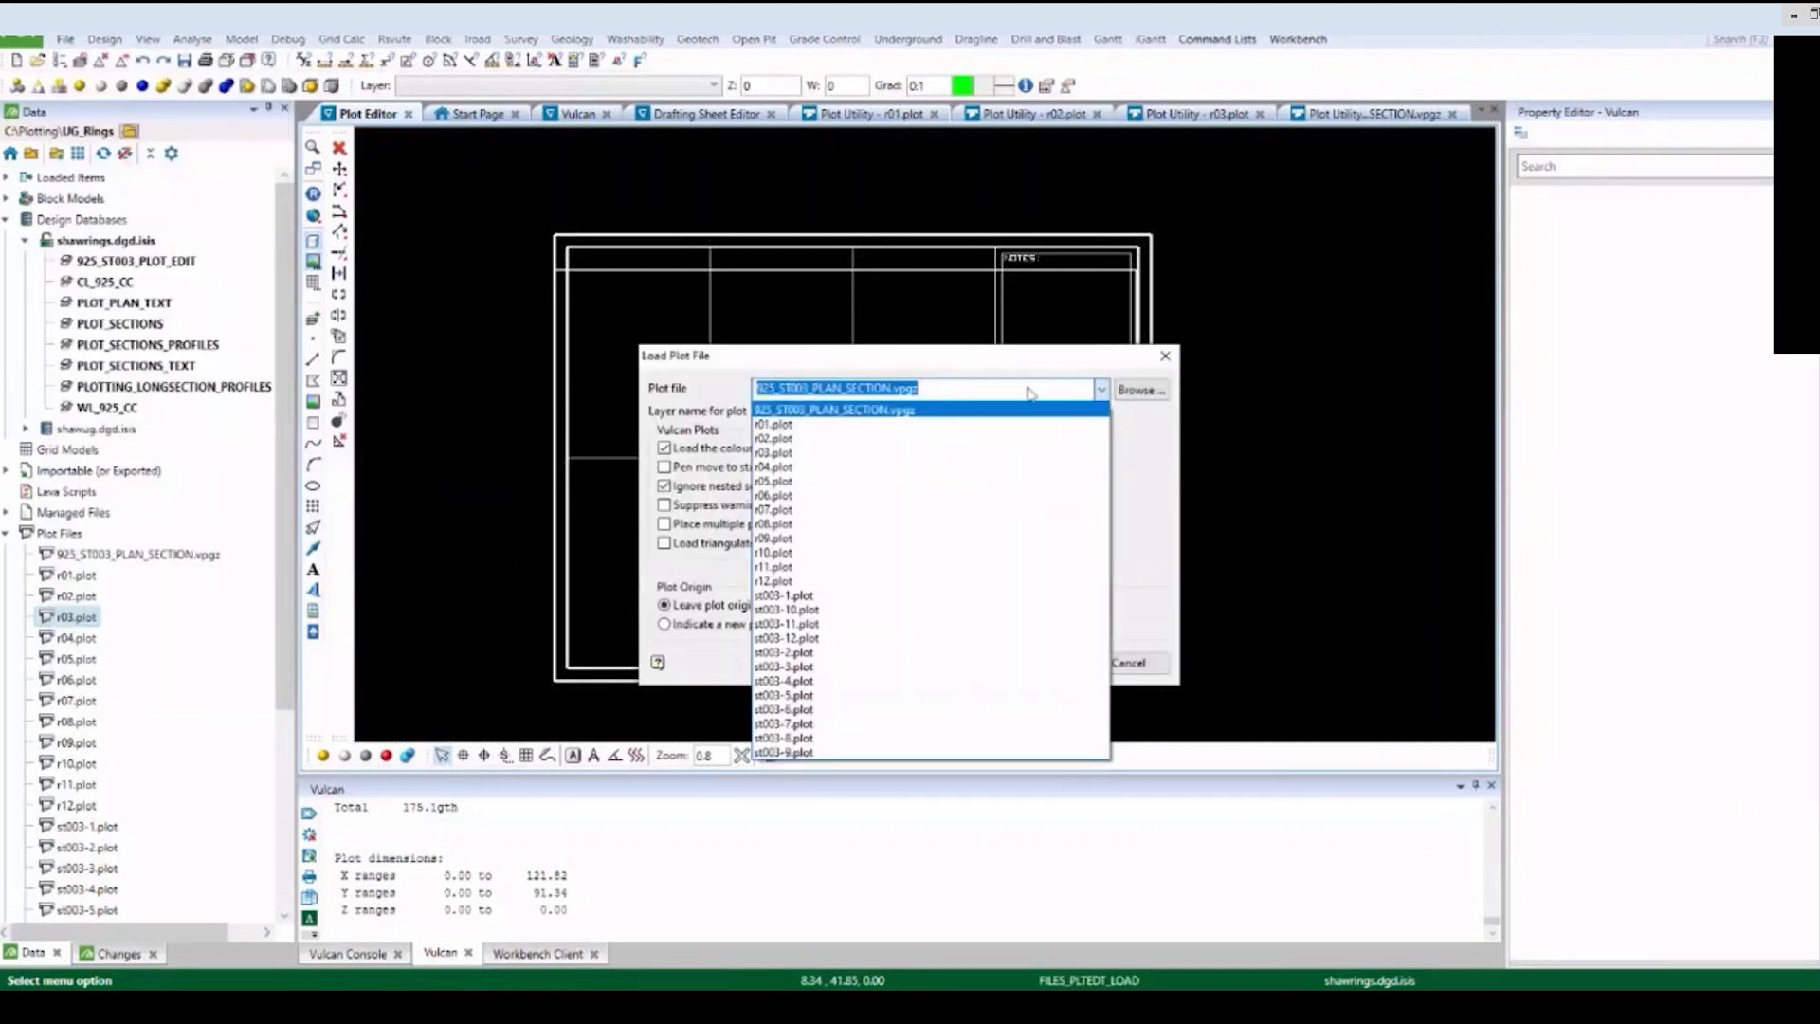
pyautogui.click(768, 421)
pyautogui.click(708, 626)
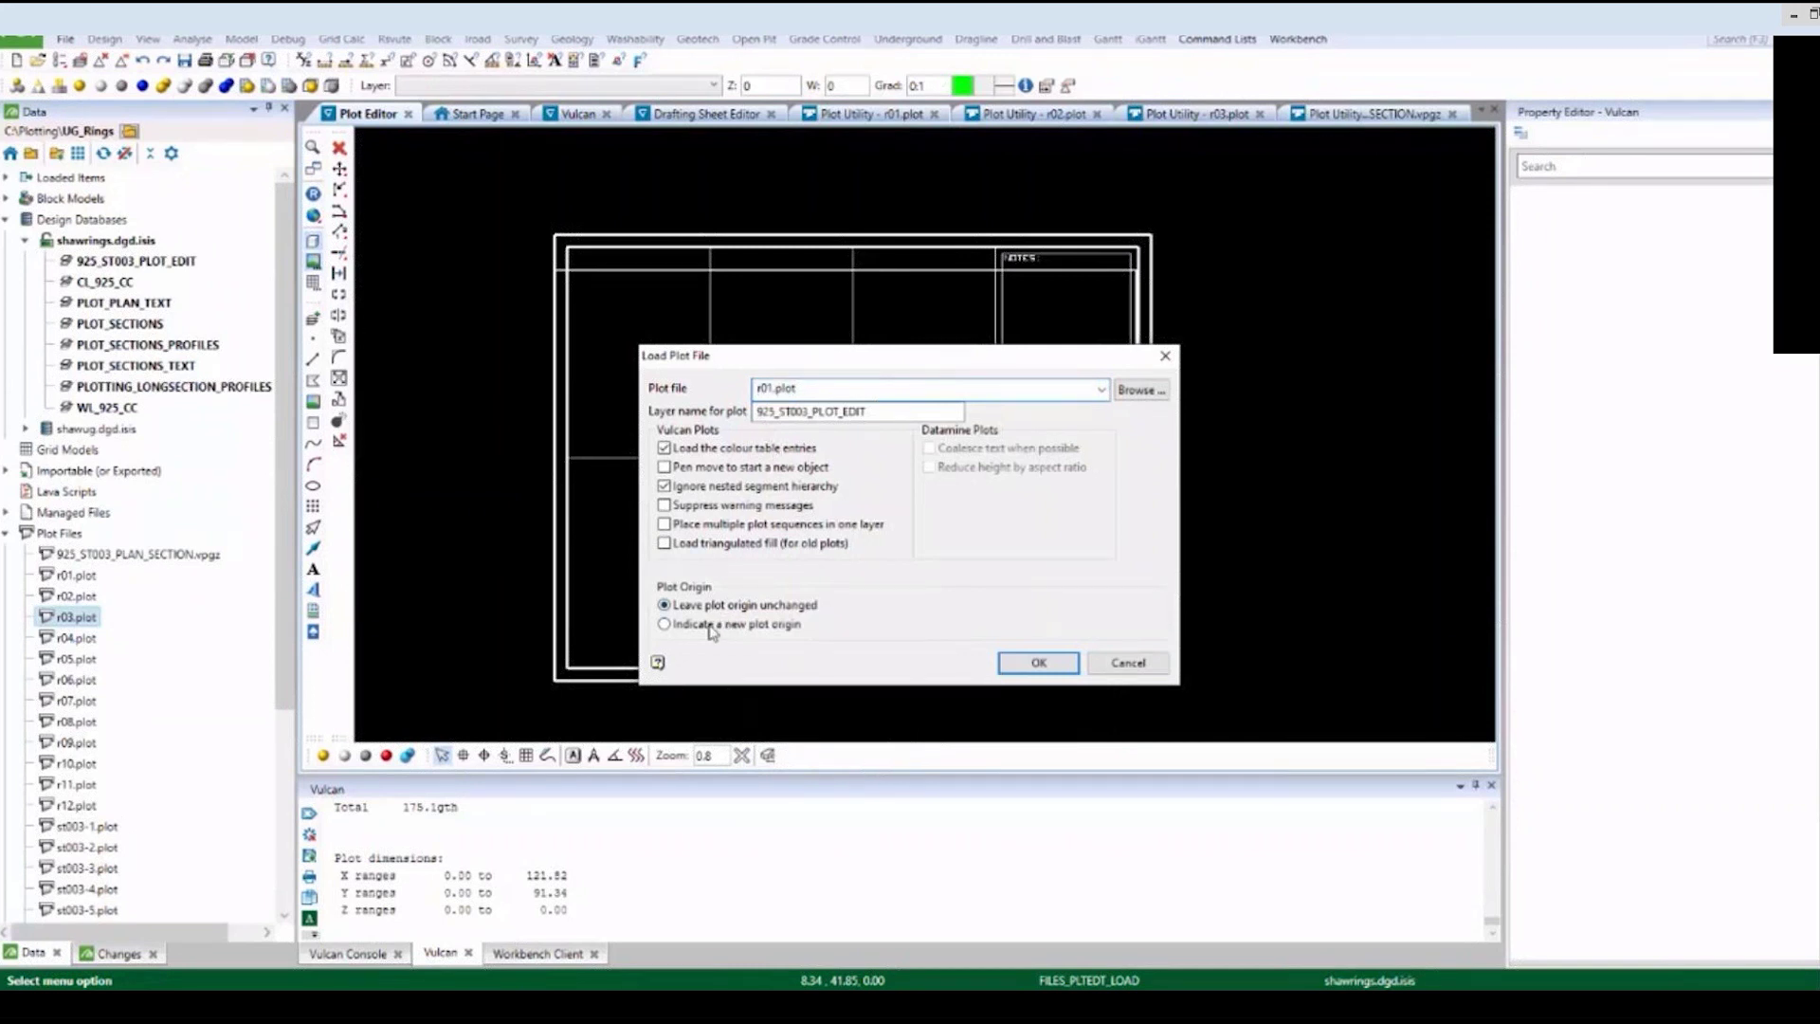
pyautogui.click(1038, 662)
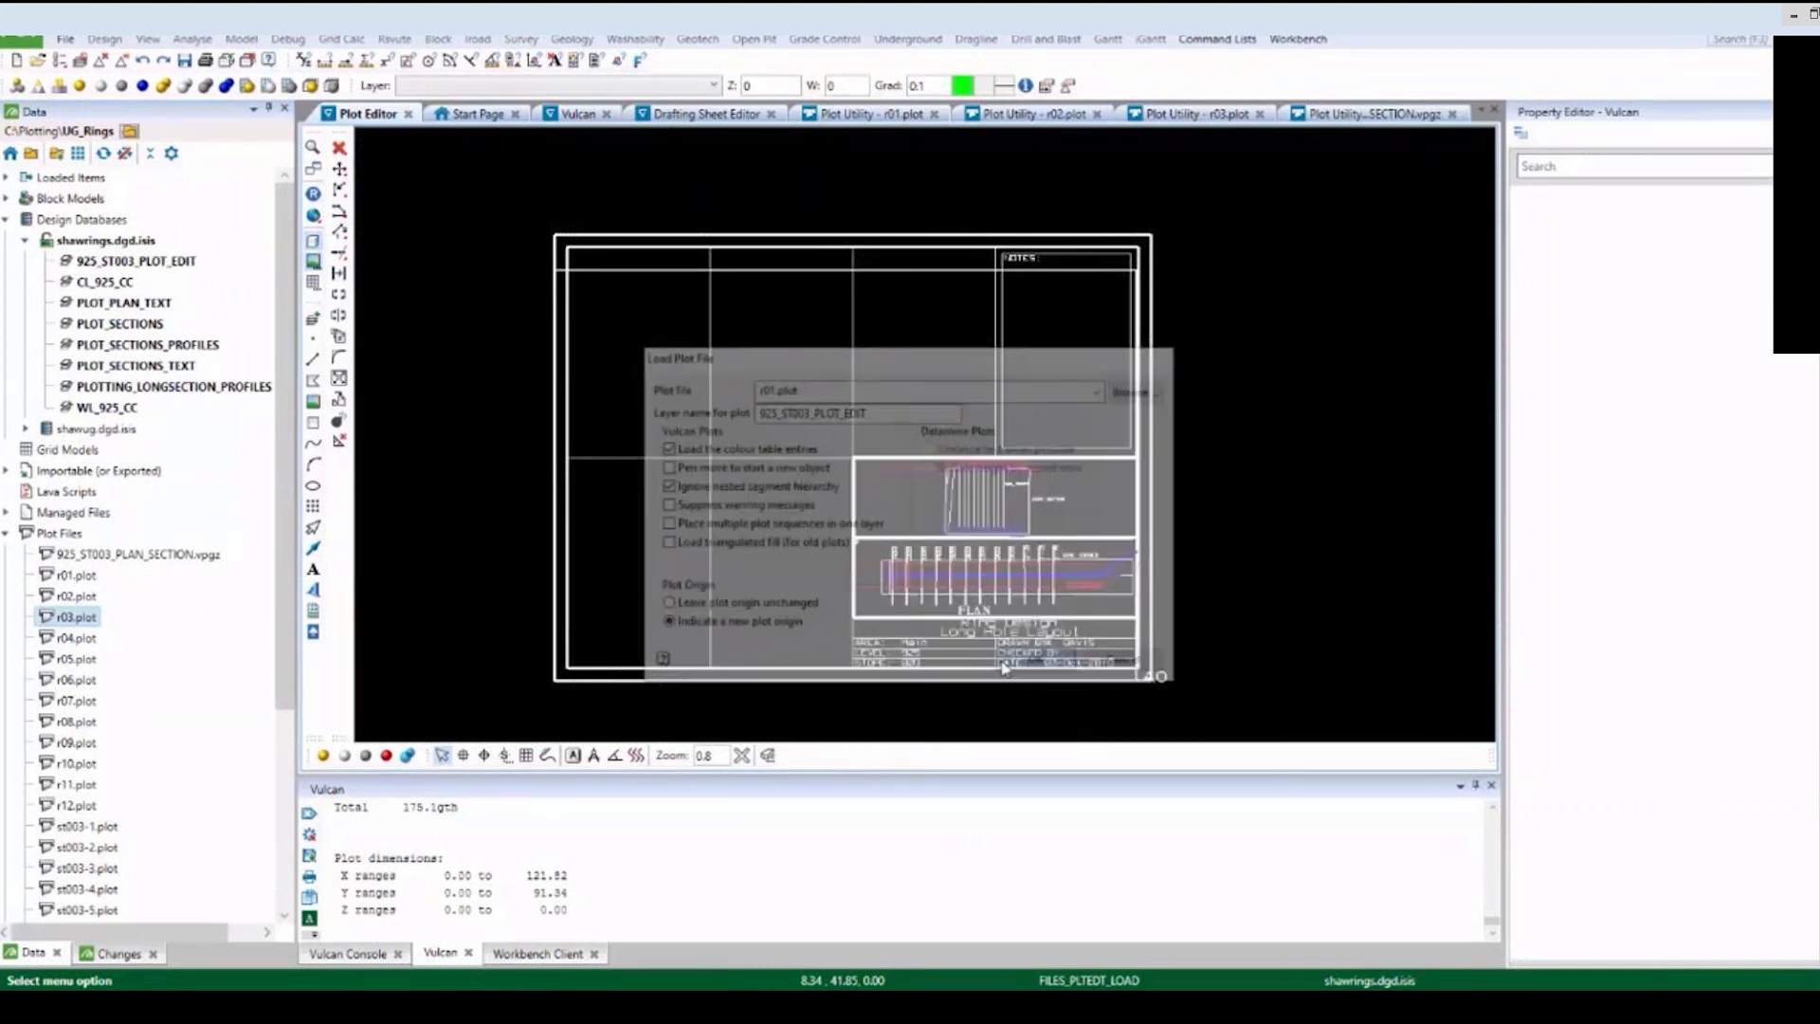
pyautogui.click(483, 754)
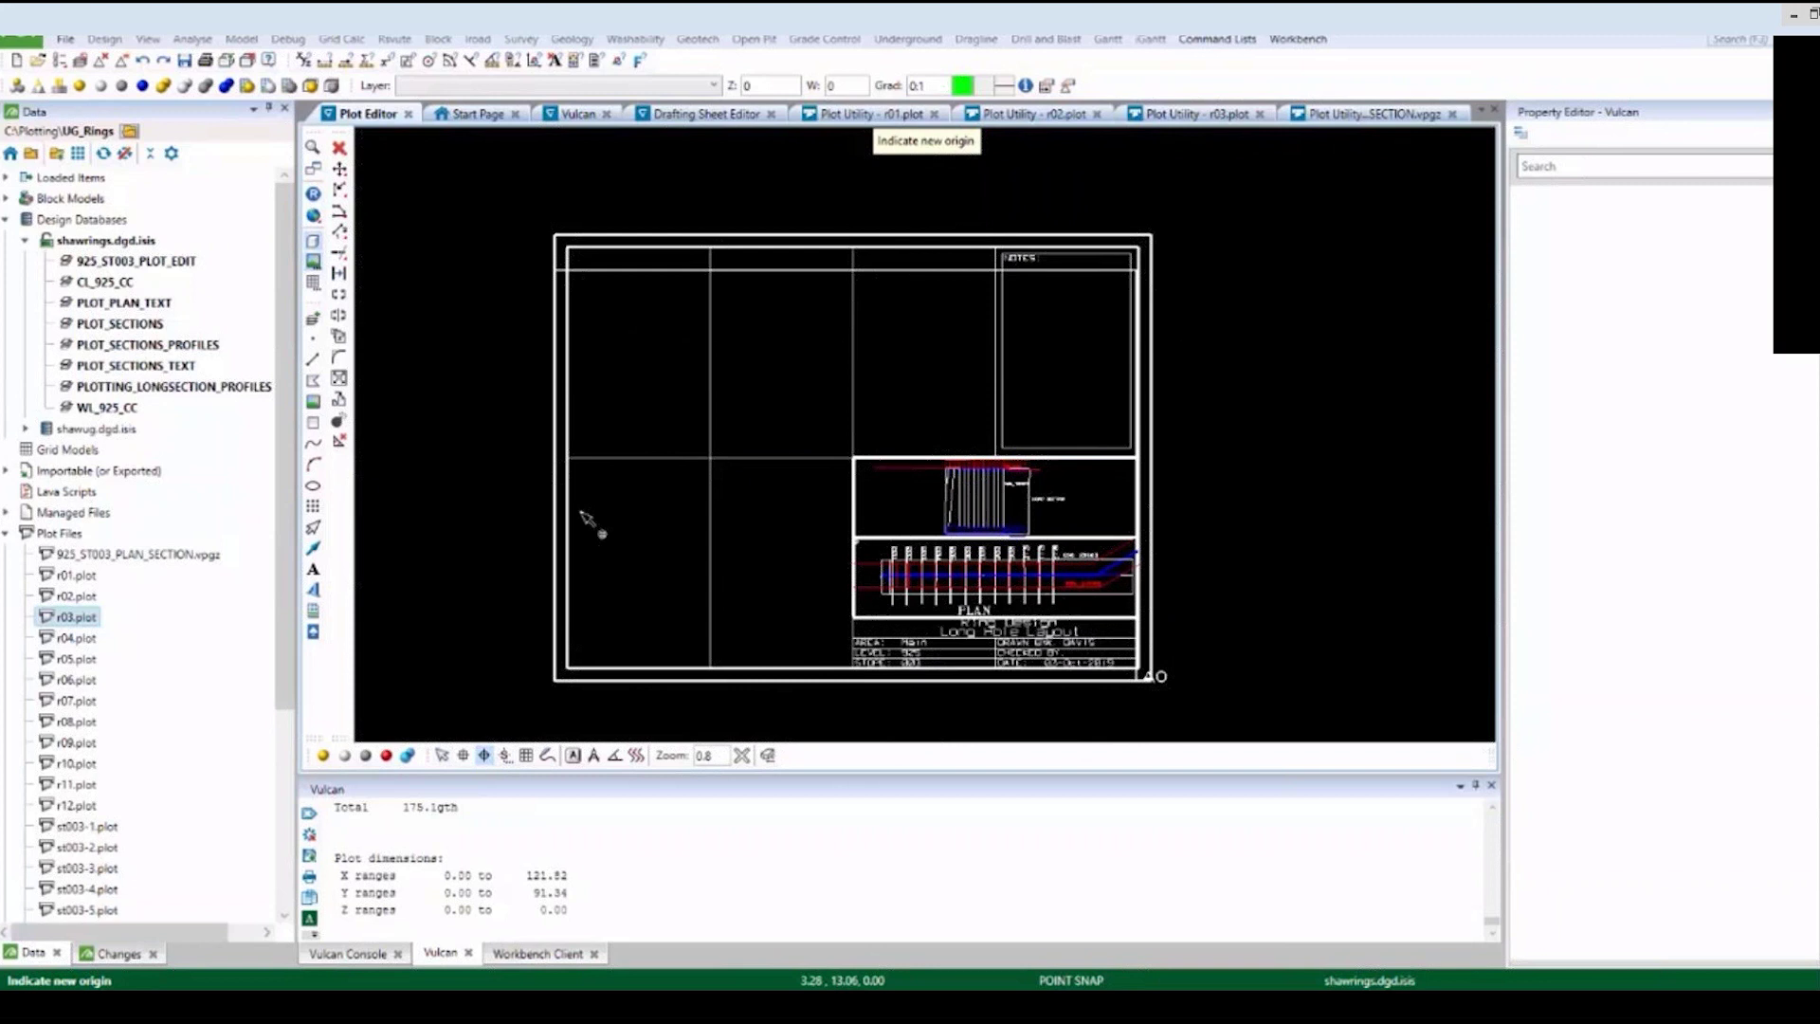
pyautogui.scroll(3, 581, 464)
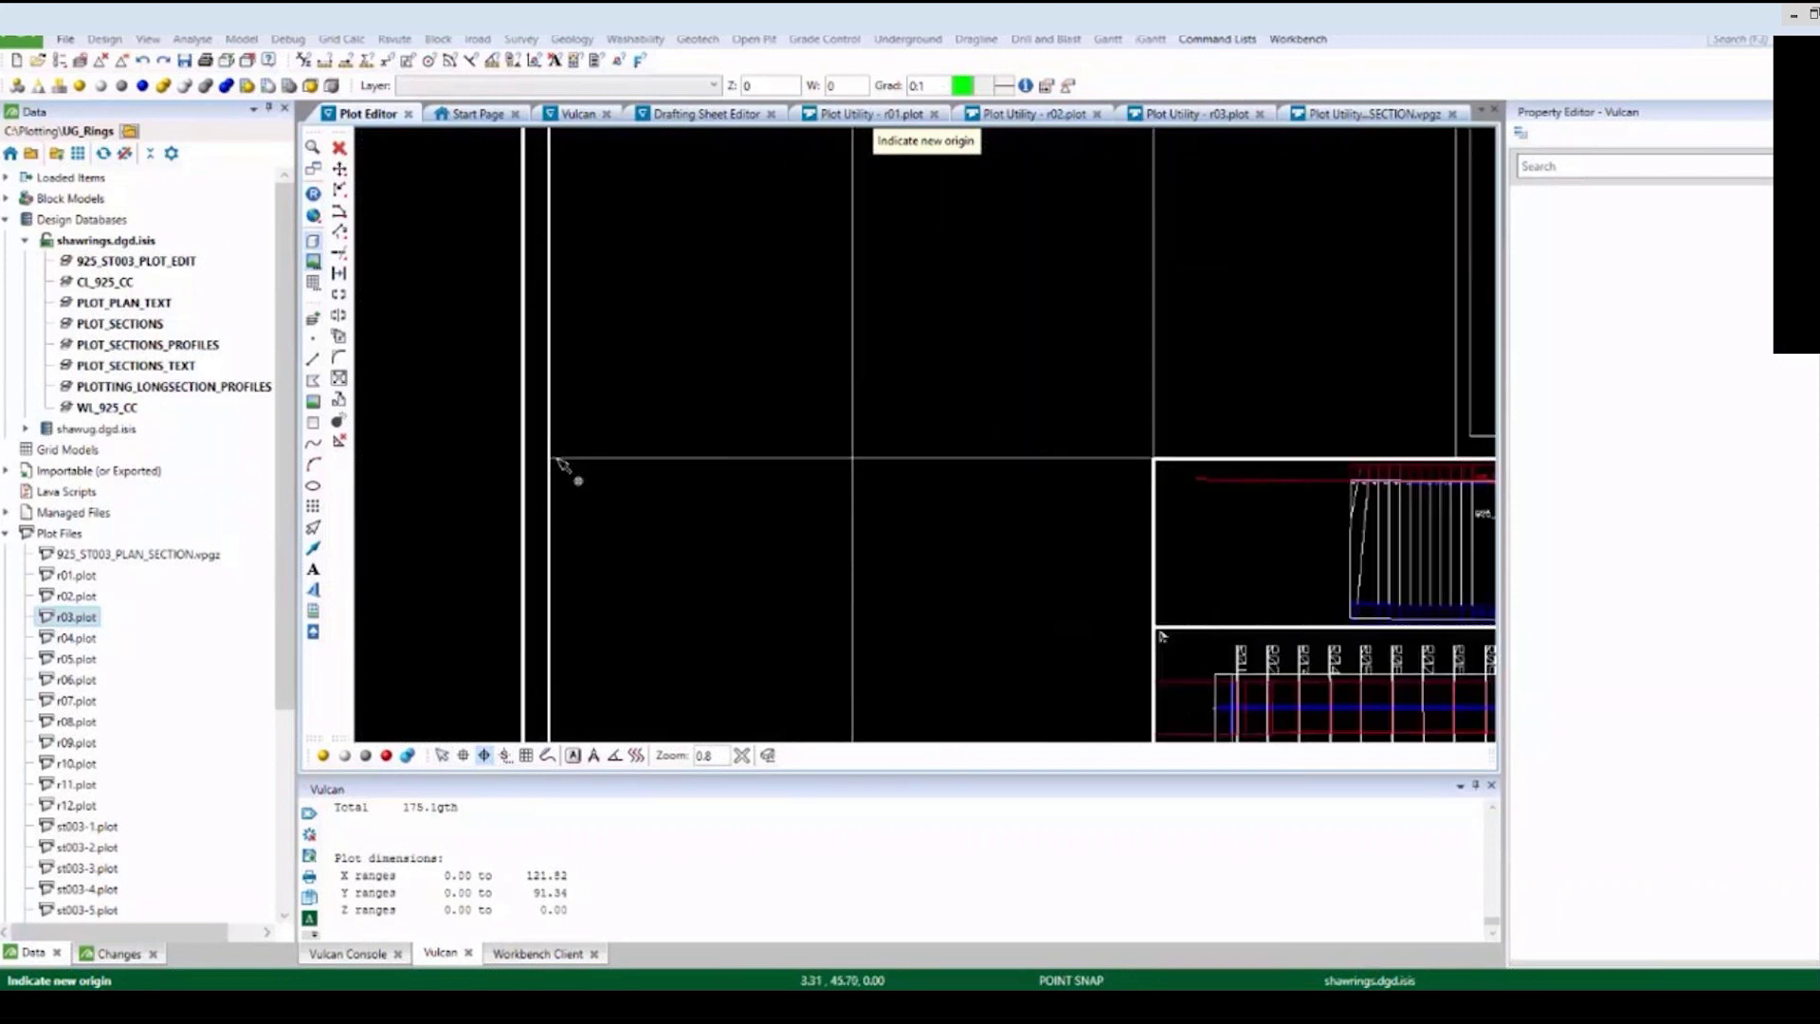
pyautogui.click(558, 461)
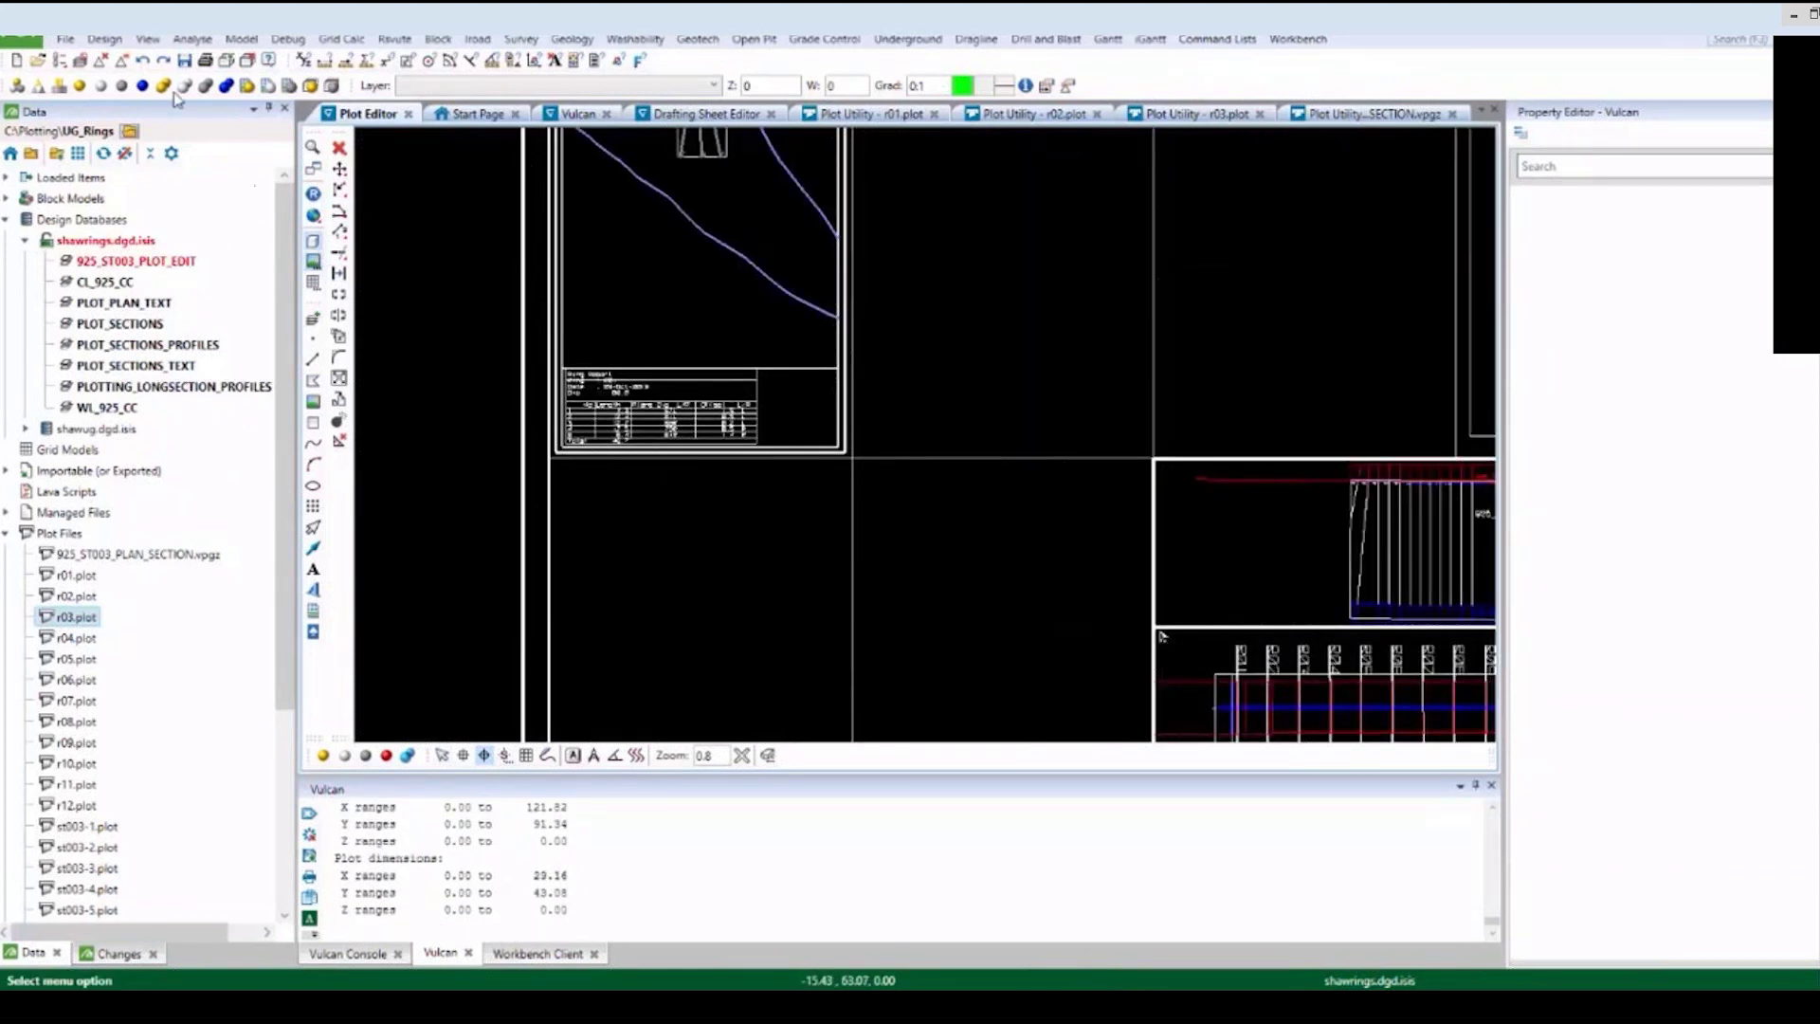
# Load the ring plots r02 to r05 onto the sheet, snapping each new plot origin to the lower-left corner of its empty frame.
pyautogui.click(67, 40)
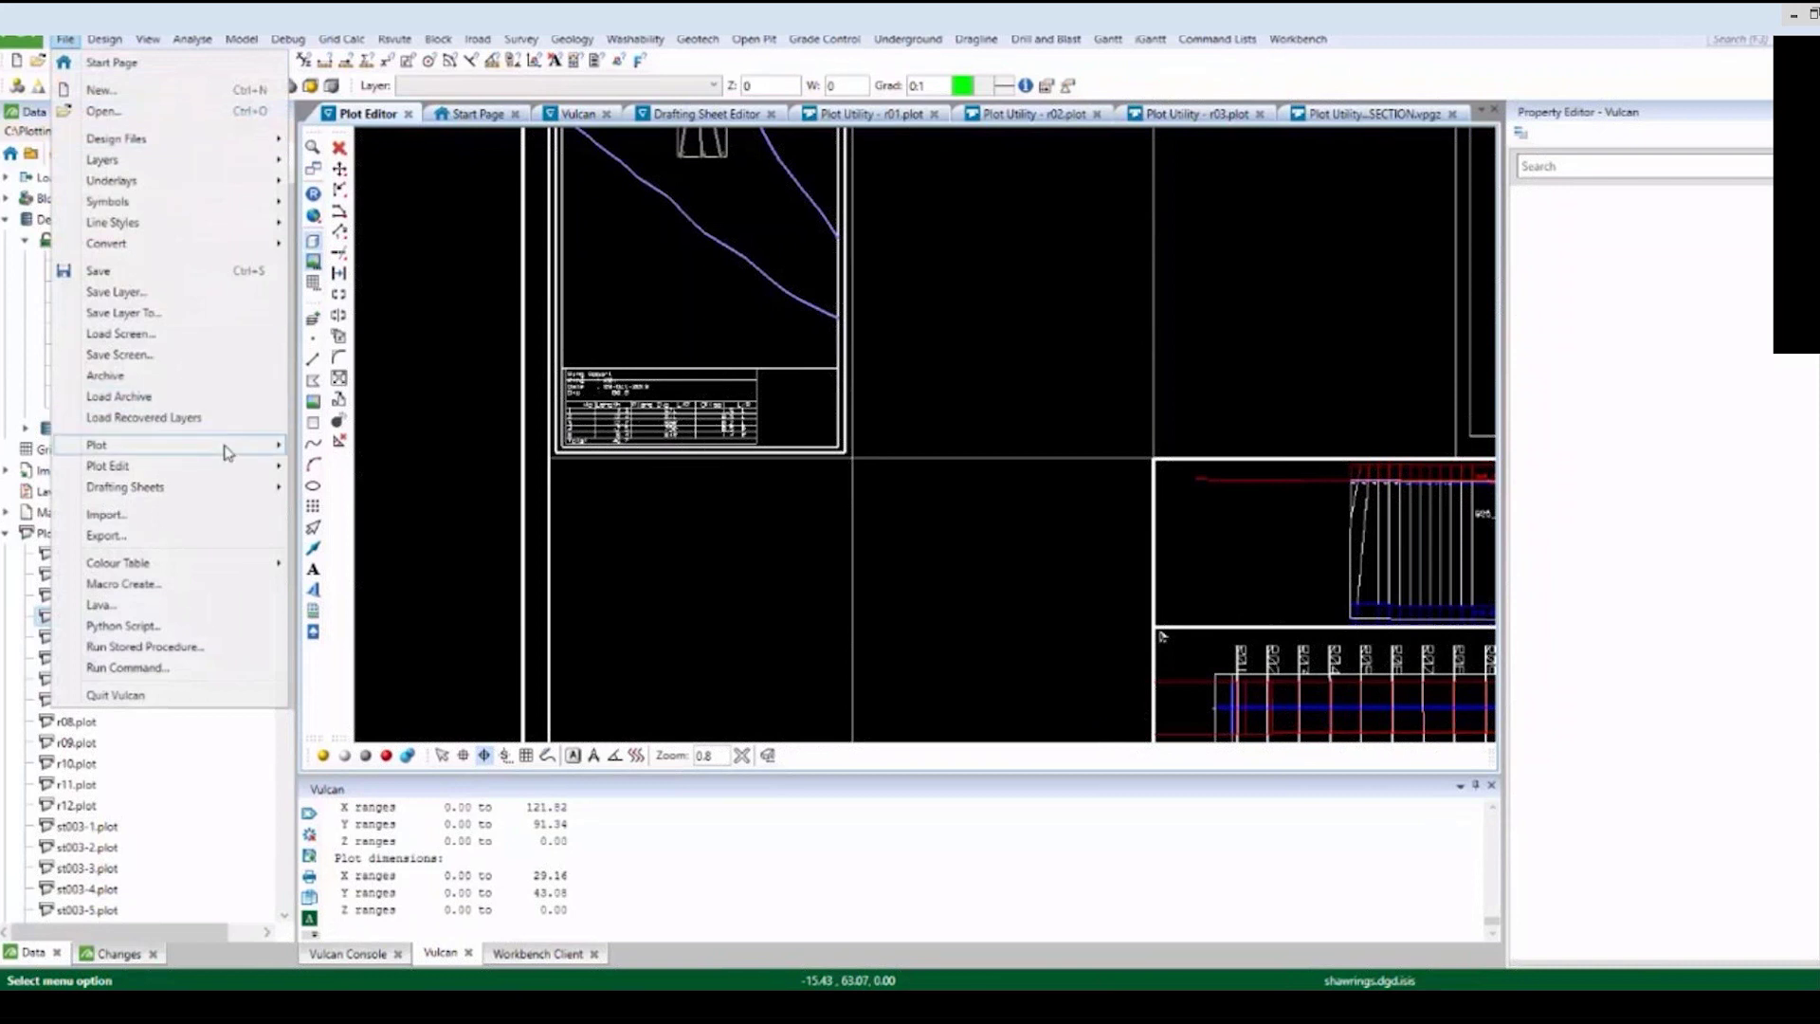
pyautogui.moveTo(252, 465)
pyautogui.click(334, 467)
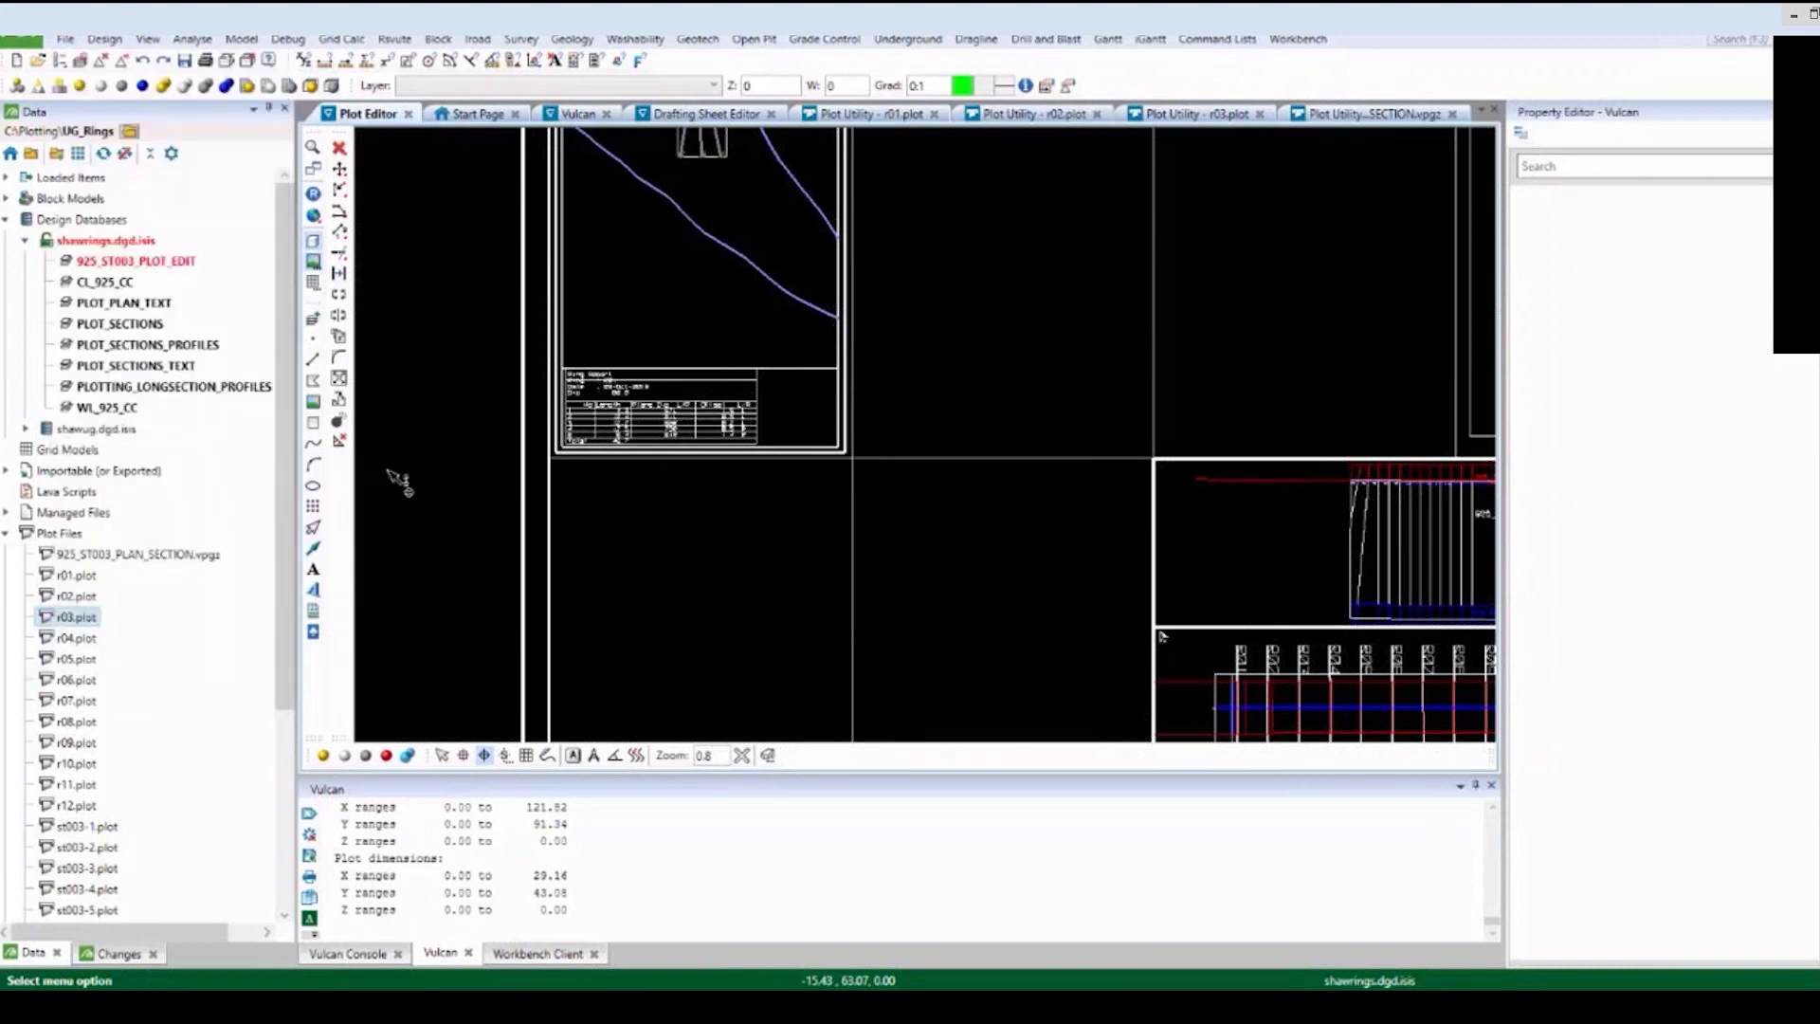
pyautogui.click(1101, 389)
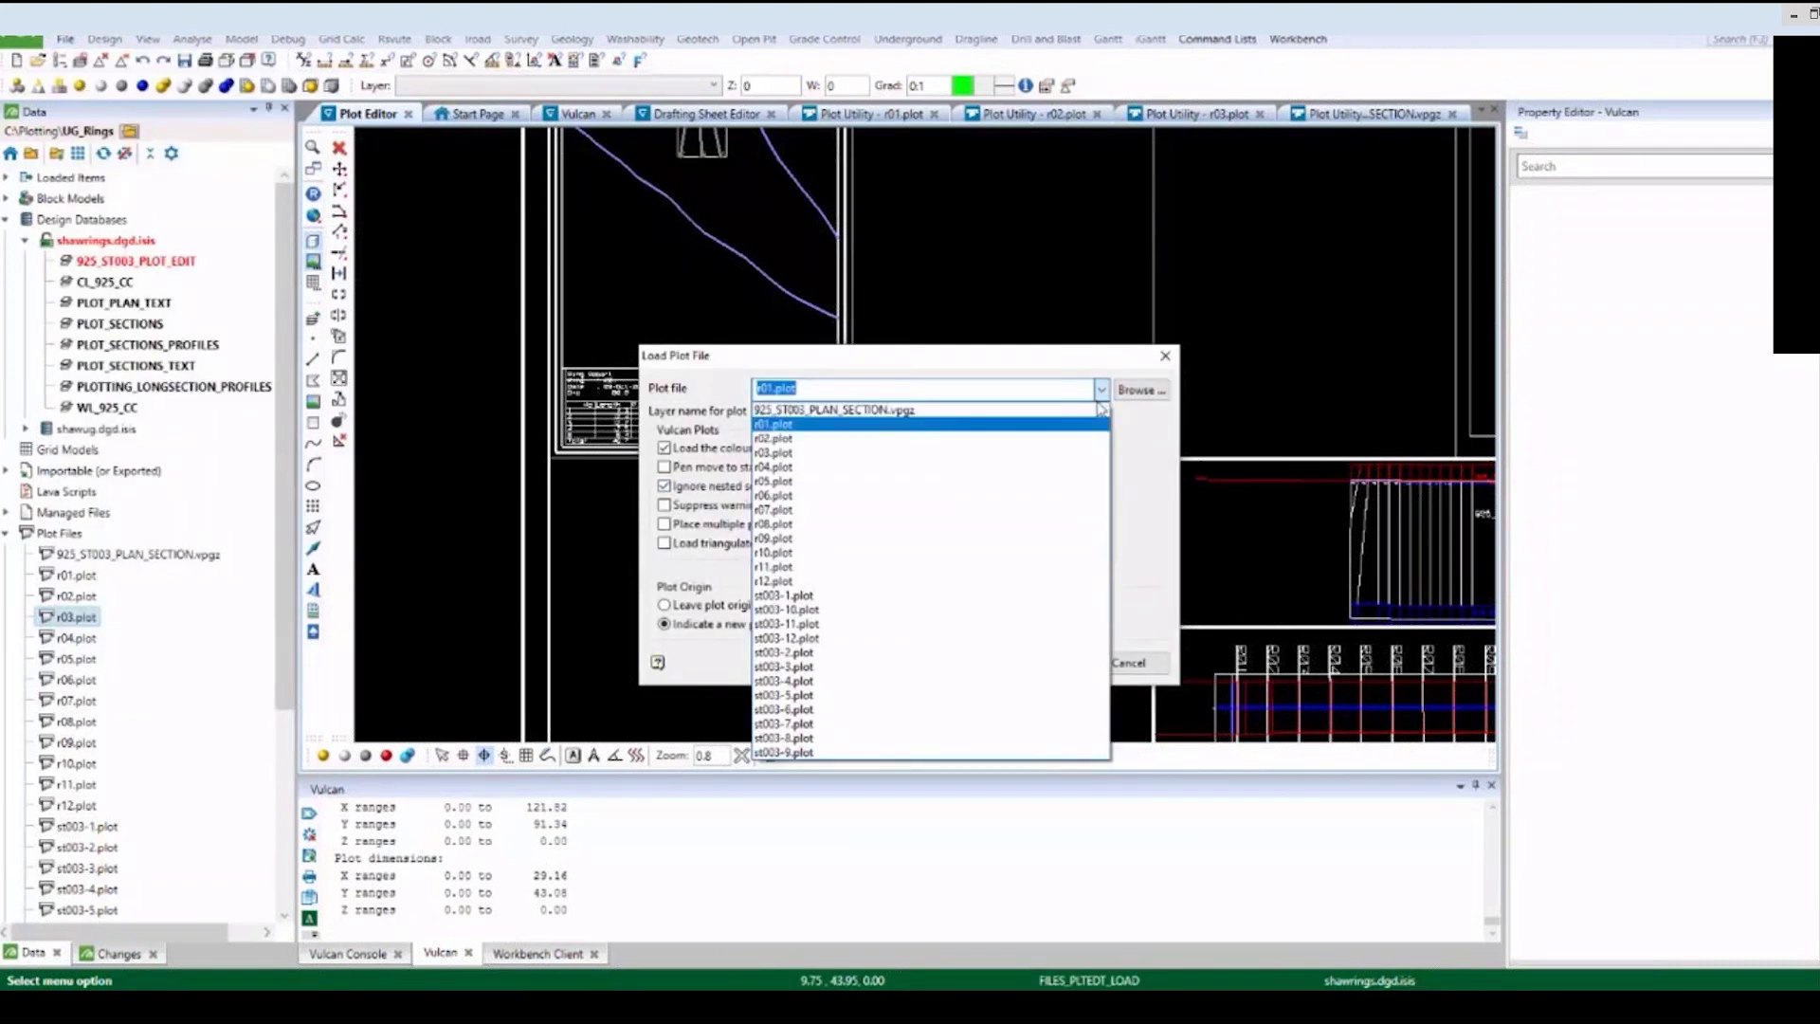
pyautogui.click(1085, 449)
pyautogui.click(1039, 662)
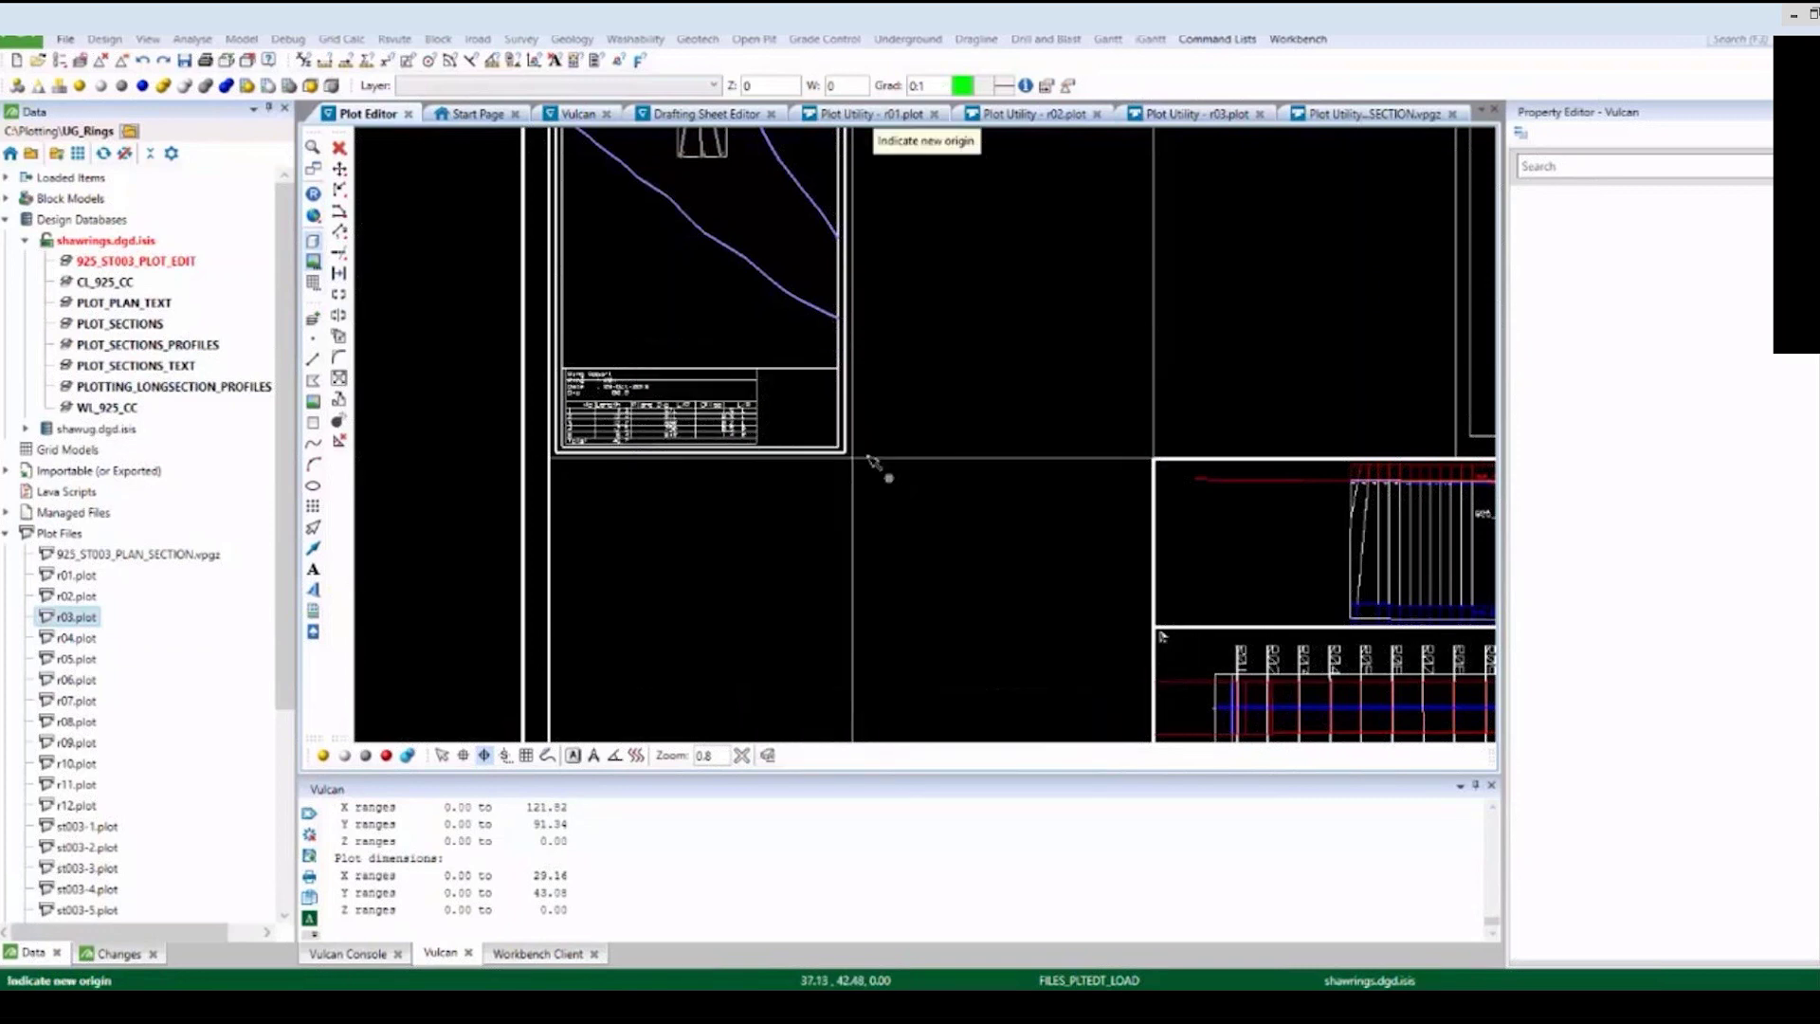
pyautogui.click(856, 457)
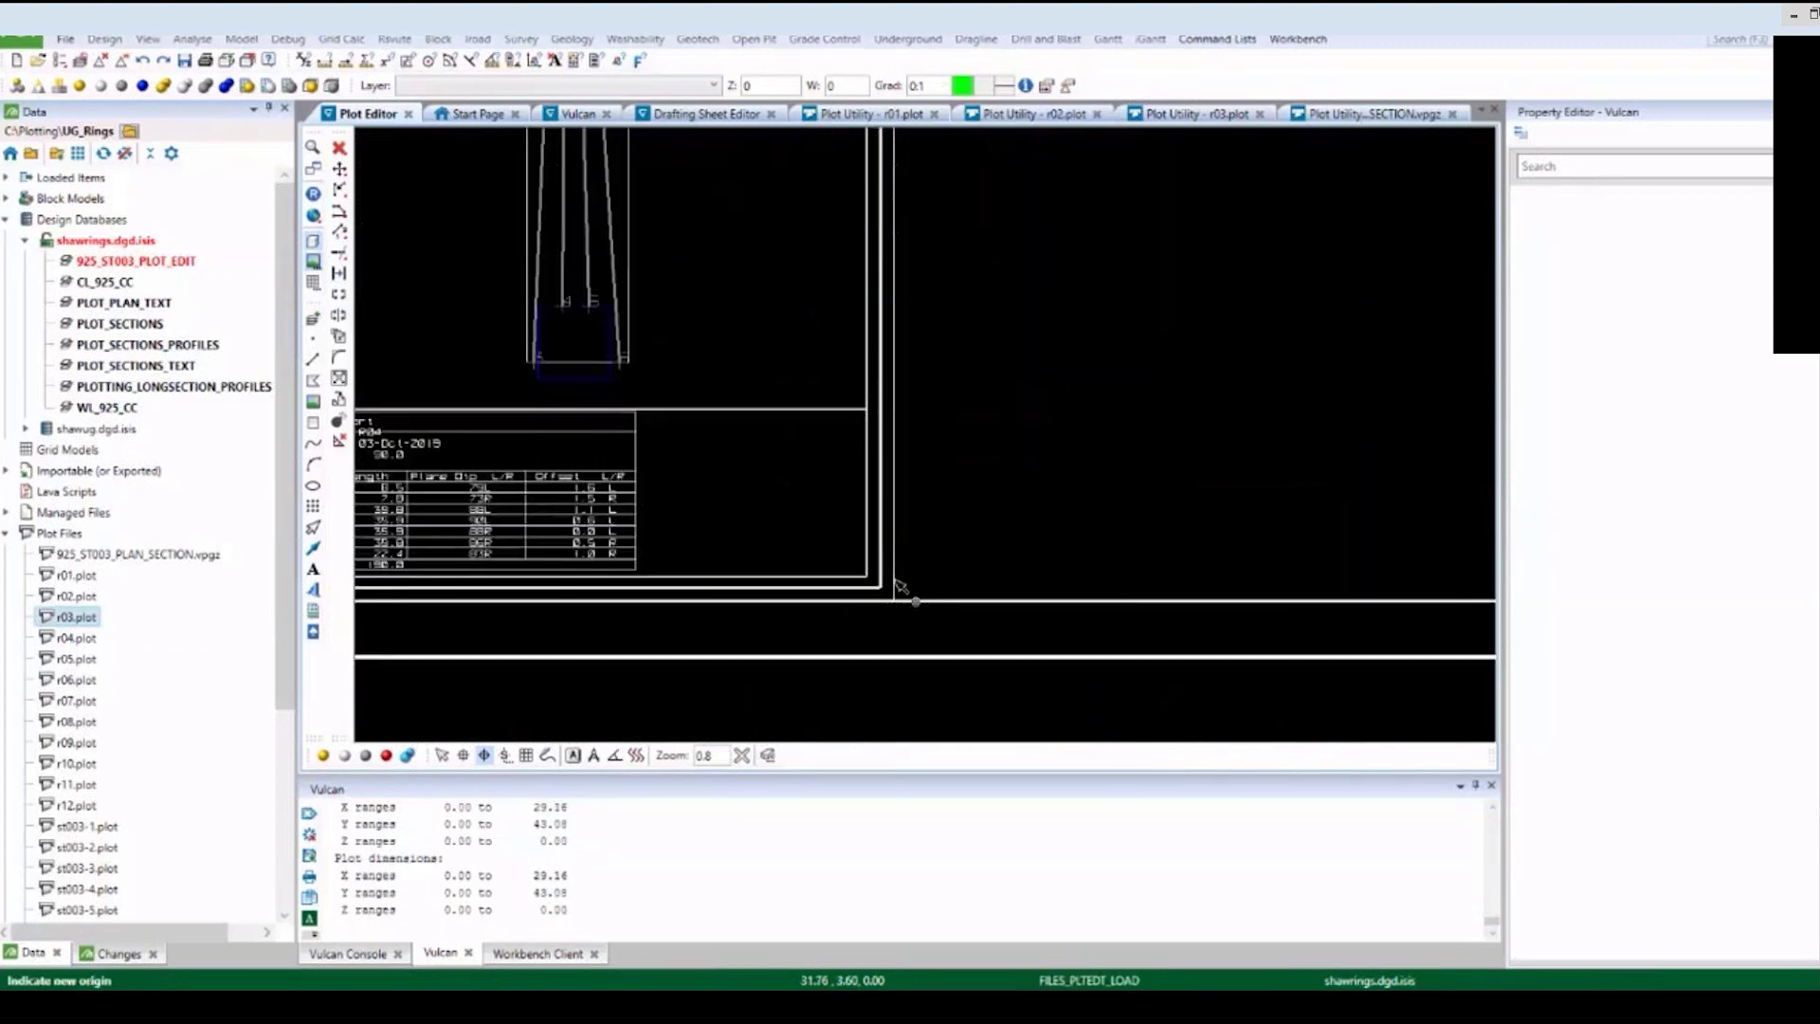
pyautogui.scroll(-3, 876, 586)
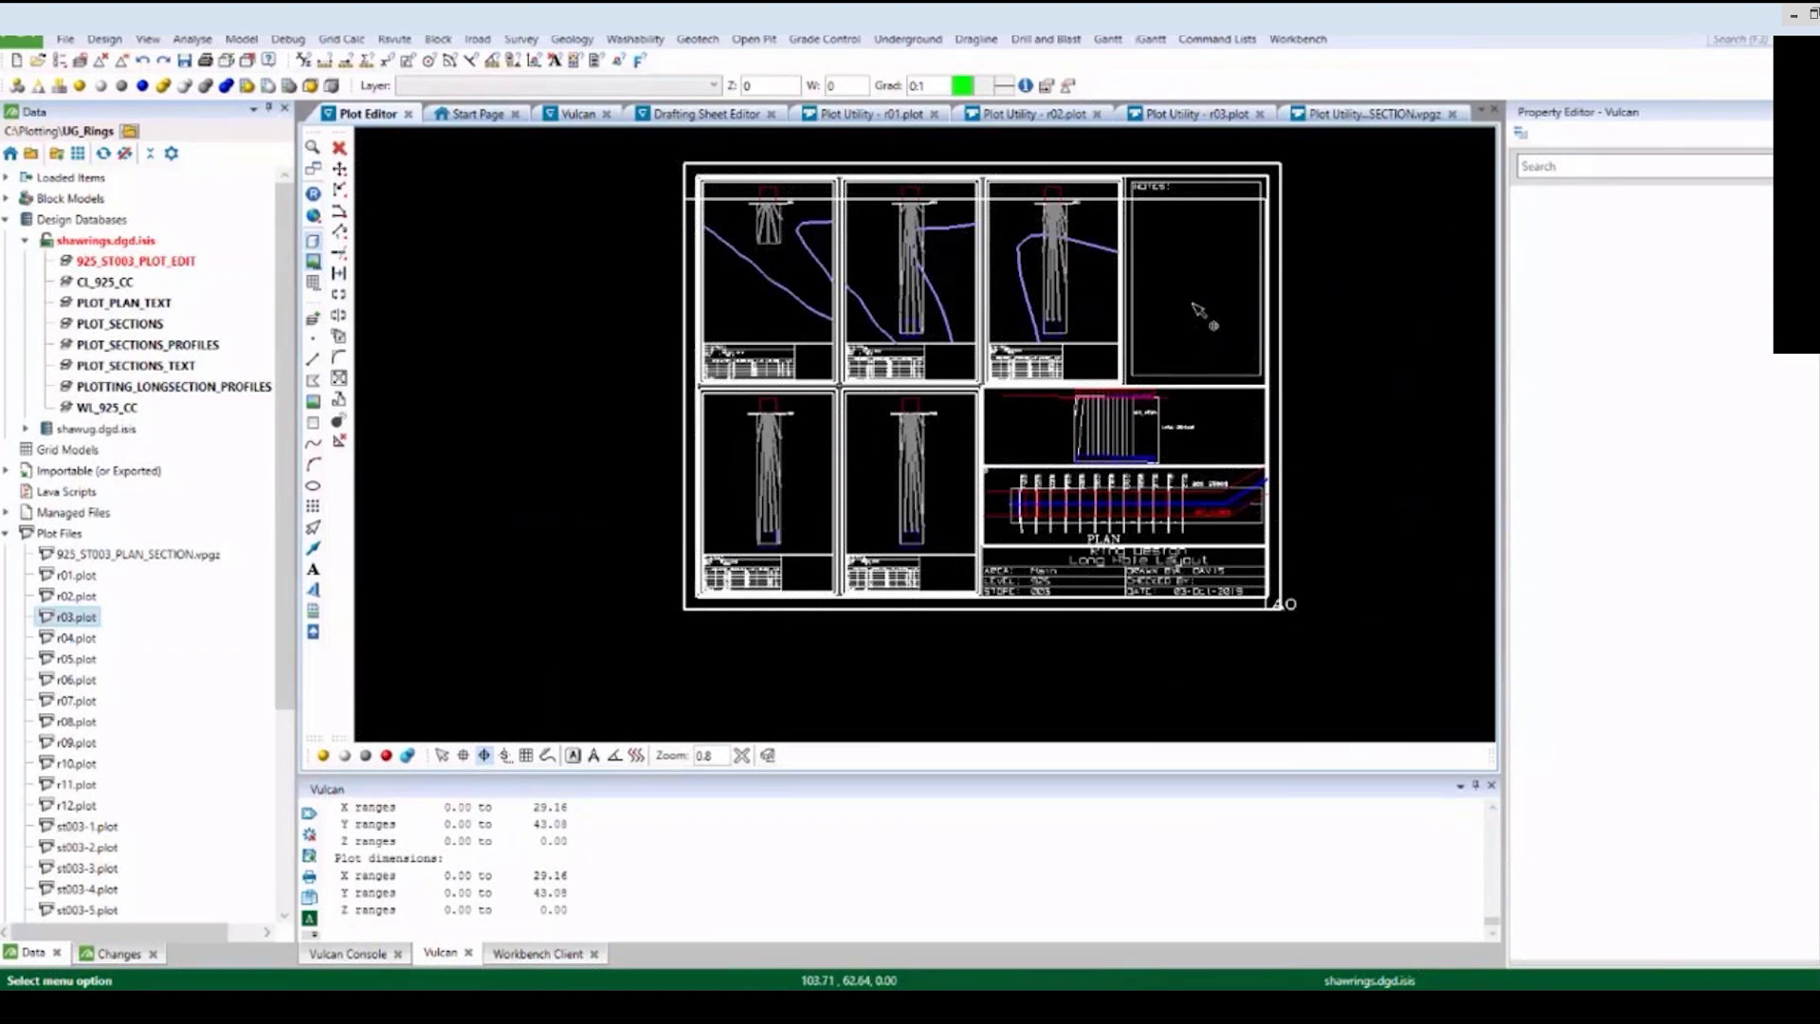
# Delete the stray horizontal line crossing the ring report header in each of the five ring plots.
pyautogui.scroll(2, 1035, 359)
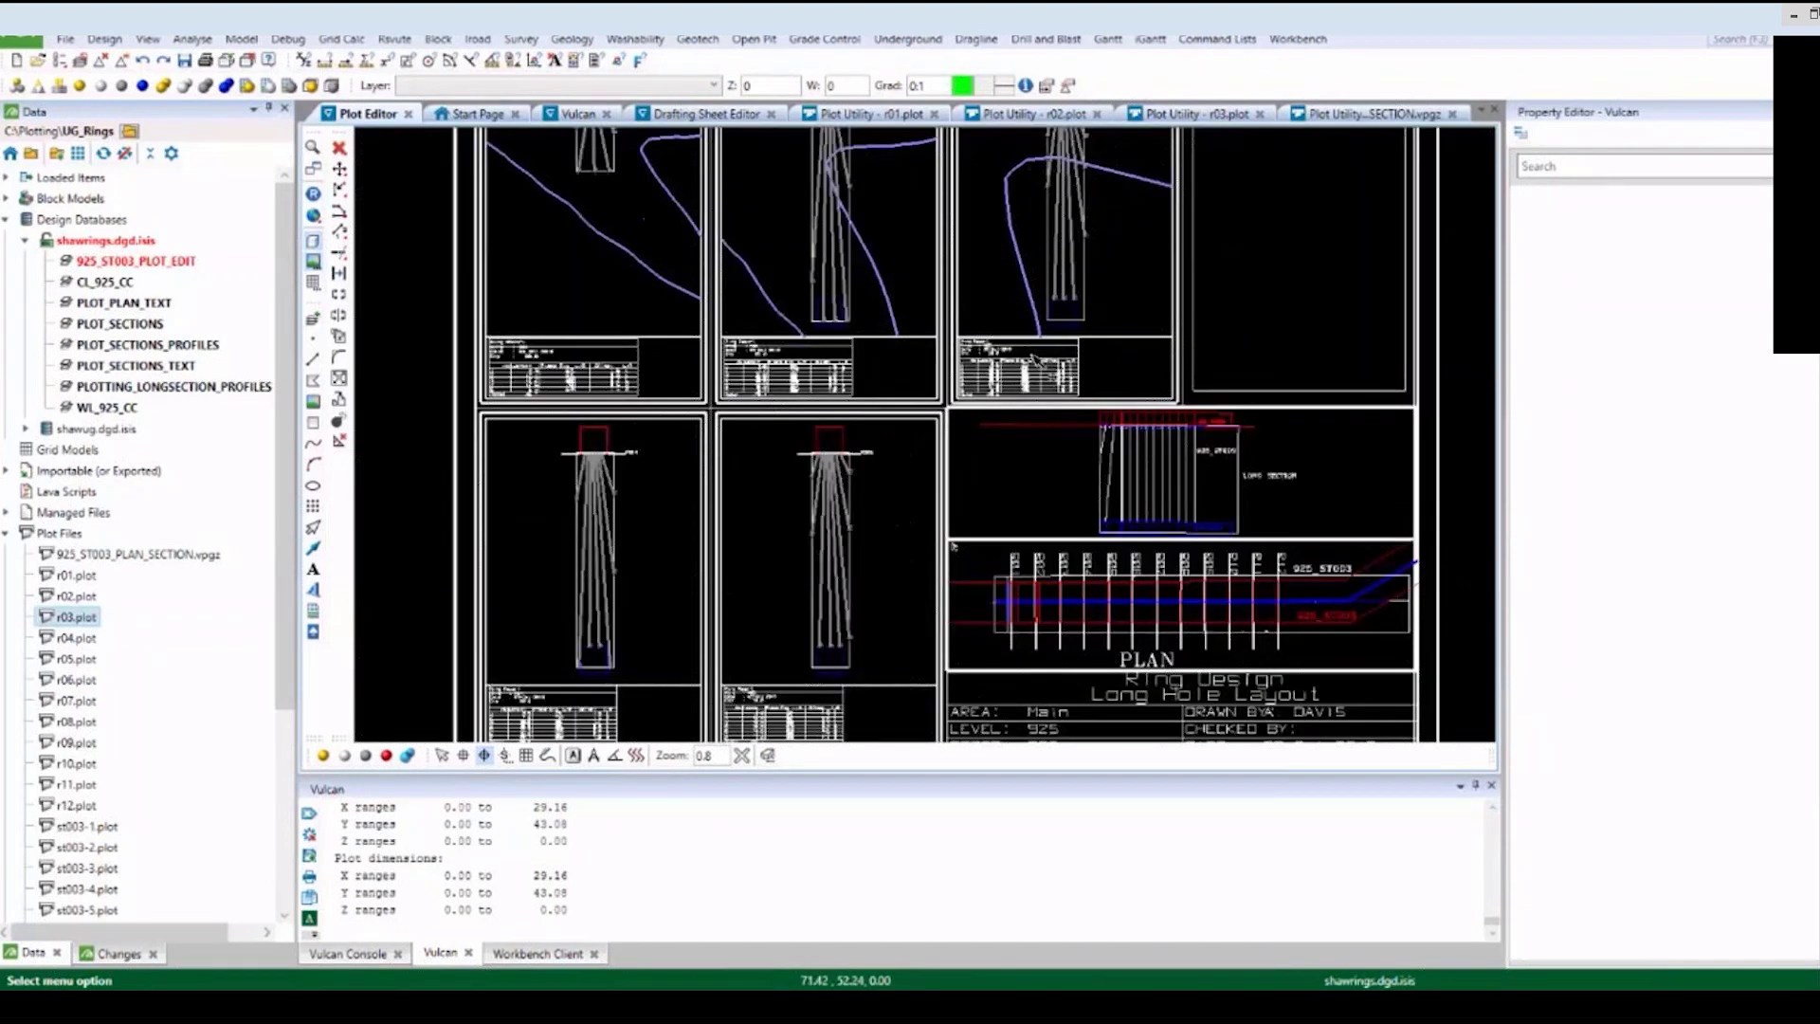
pyautogui.rightClick(1033, 358)
pyautogui.scroll(4, 1033, 355)
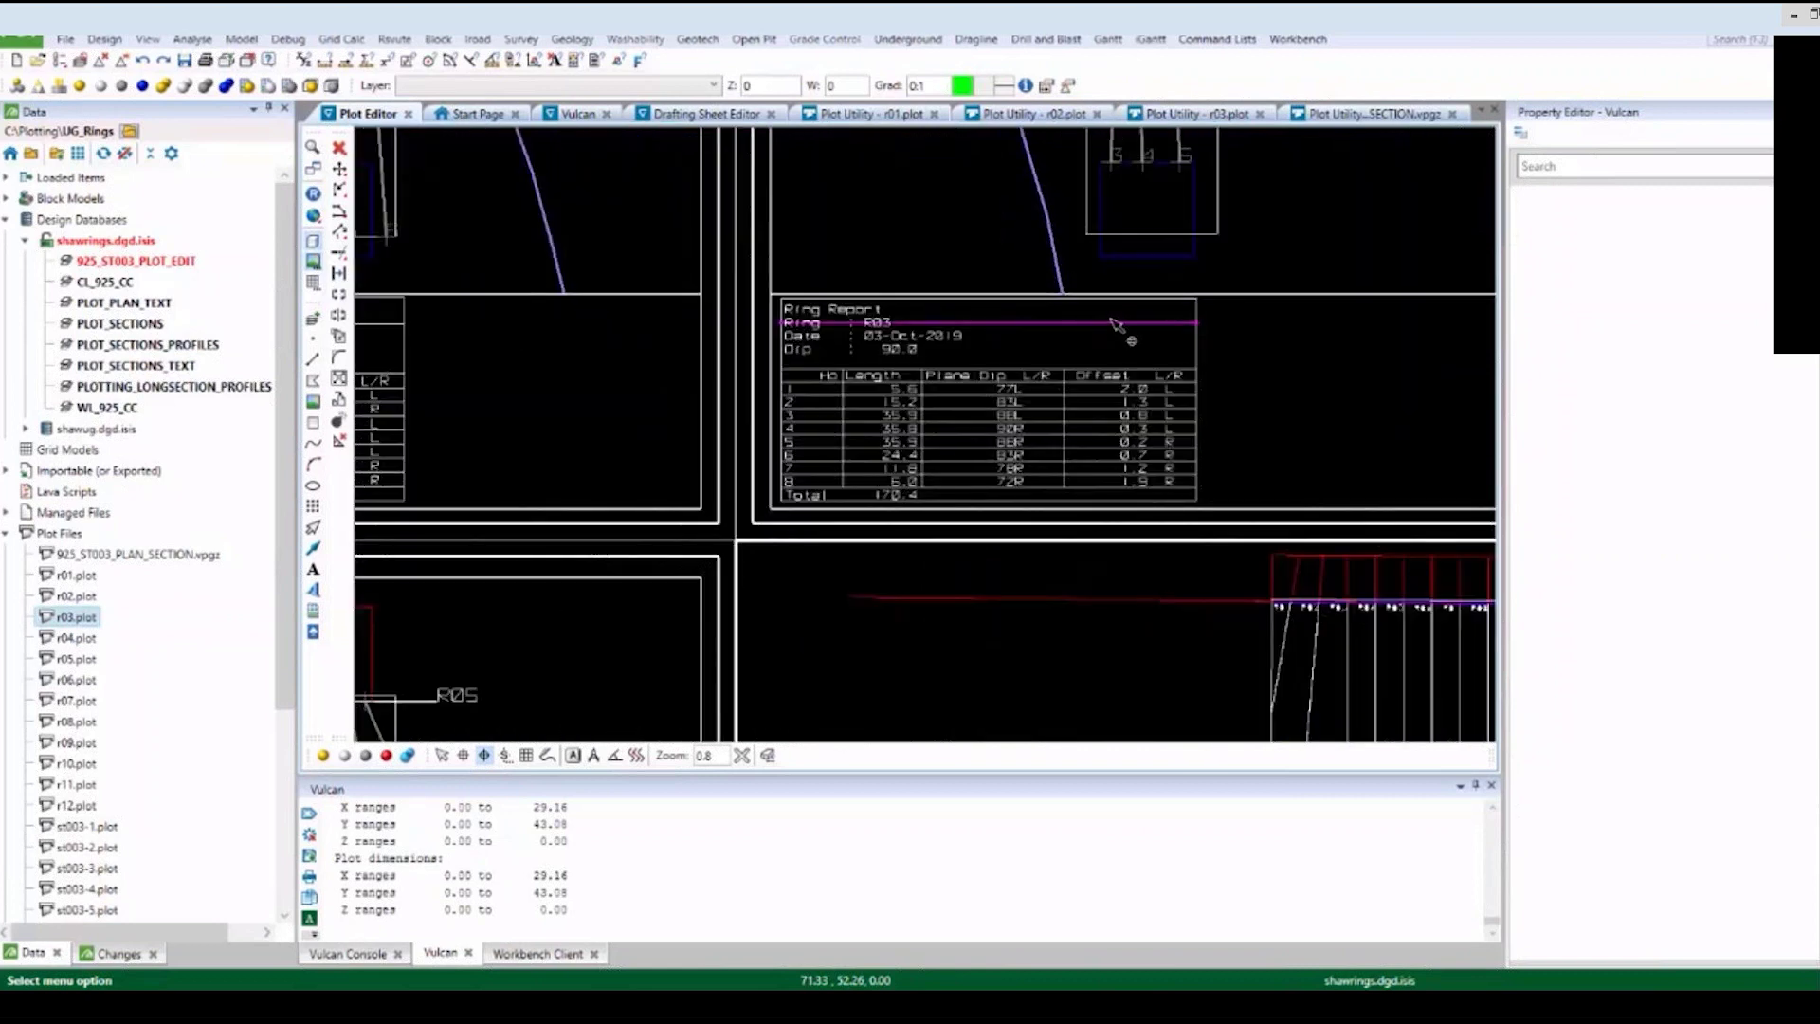
pyautogui.click(1117, 325)
pyautogui.scroll(-4, 1117, 324)
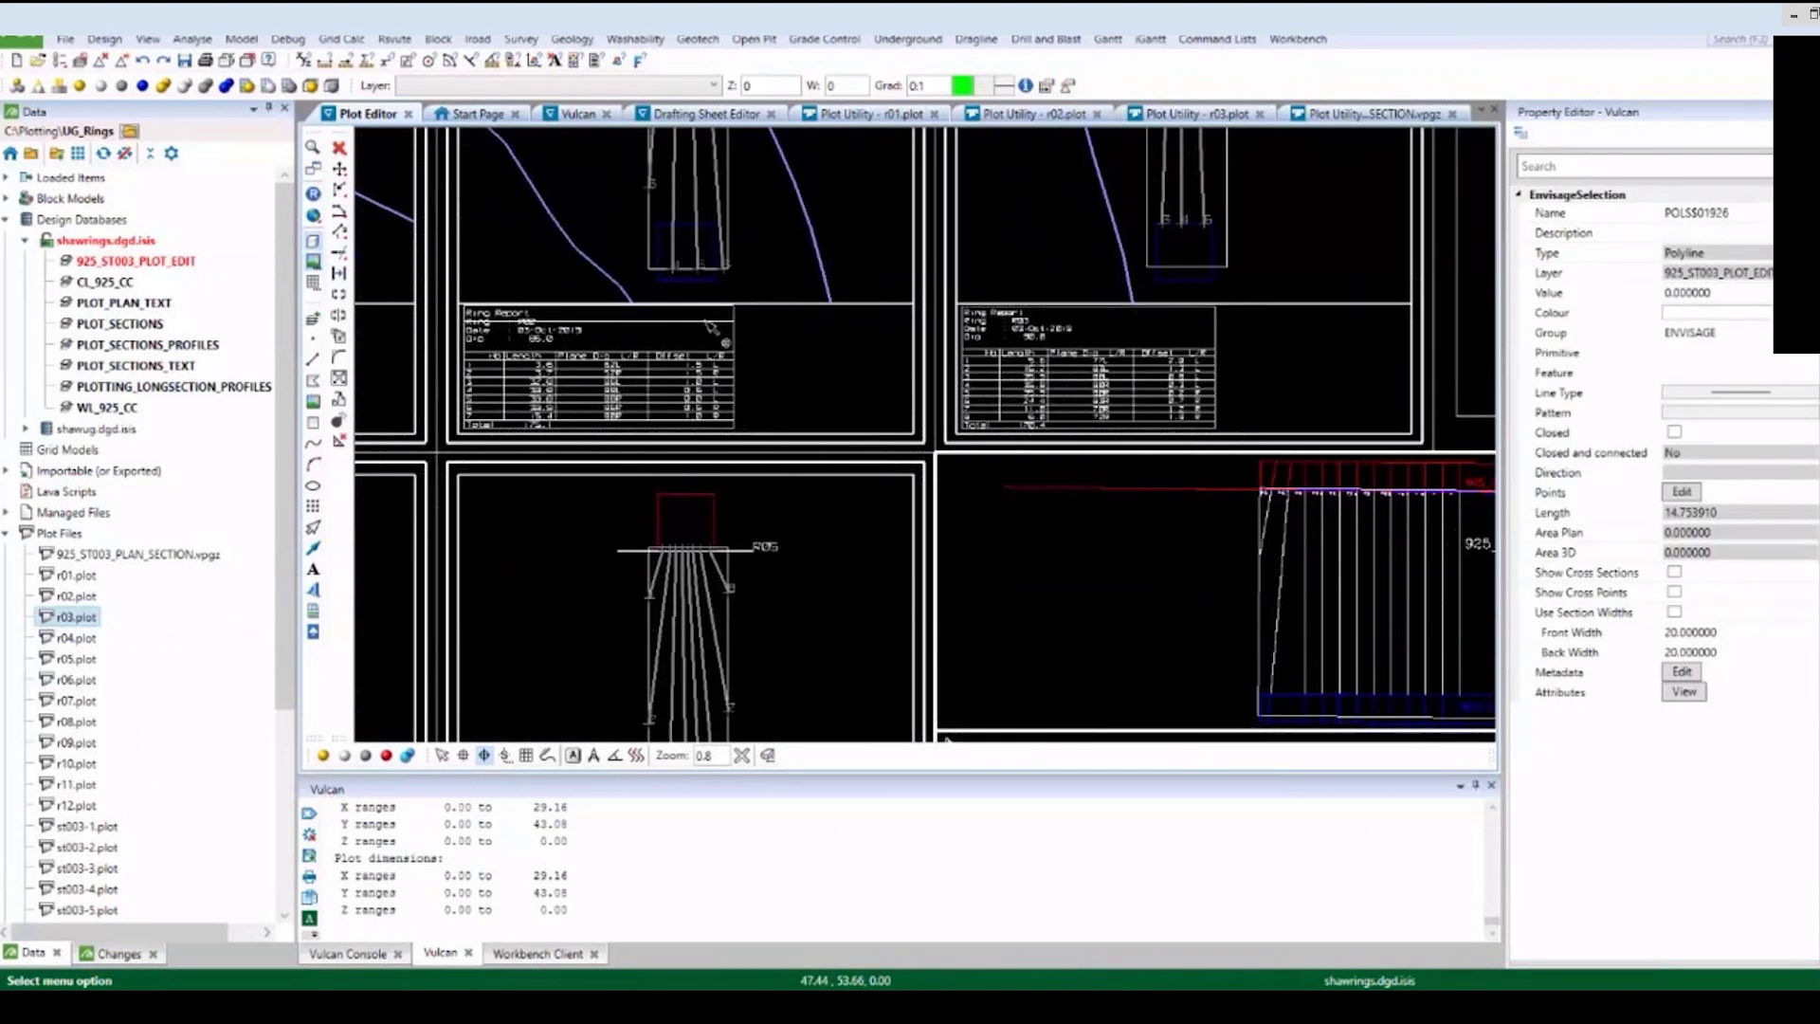
pyautogui.scroll(-2, 1213, 396)
pyautogui.click(706, 363)
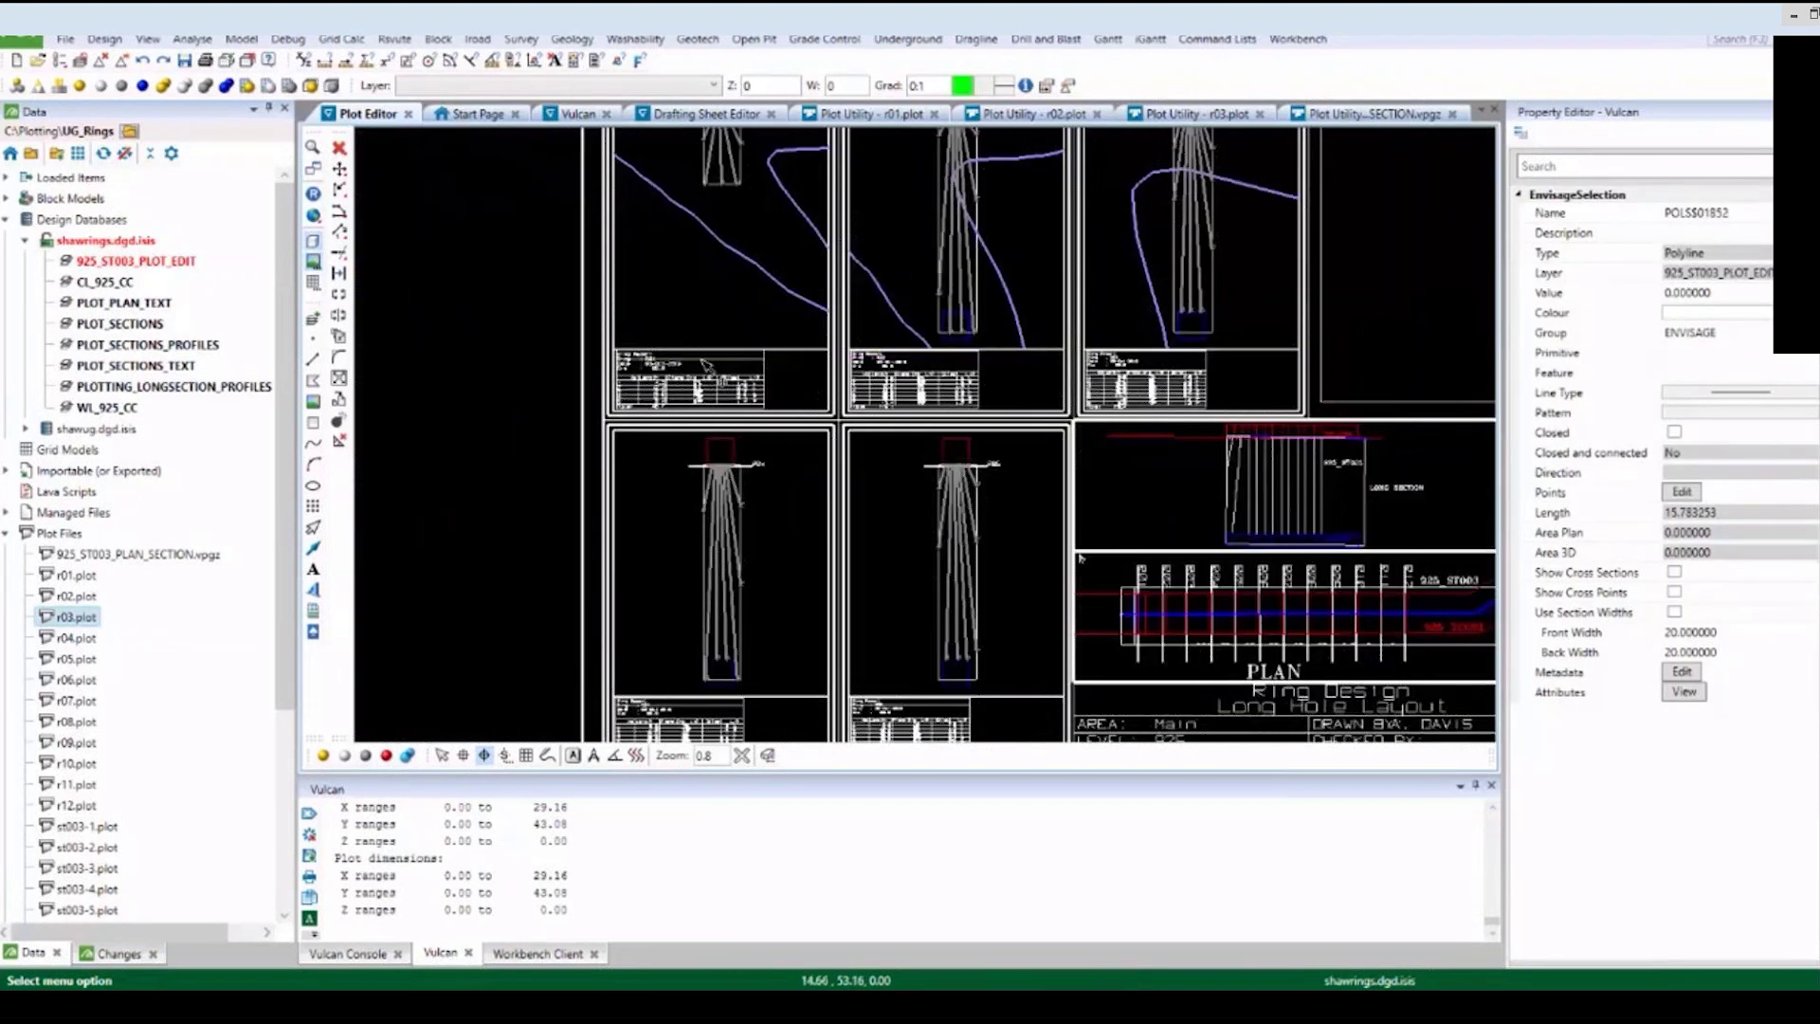
pyautogui.scroll(-2, 734, 336)
pyautogui.scroll(3, 745, 539)
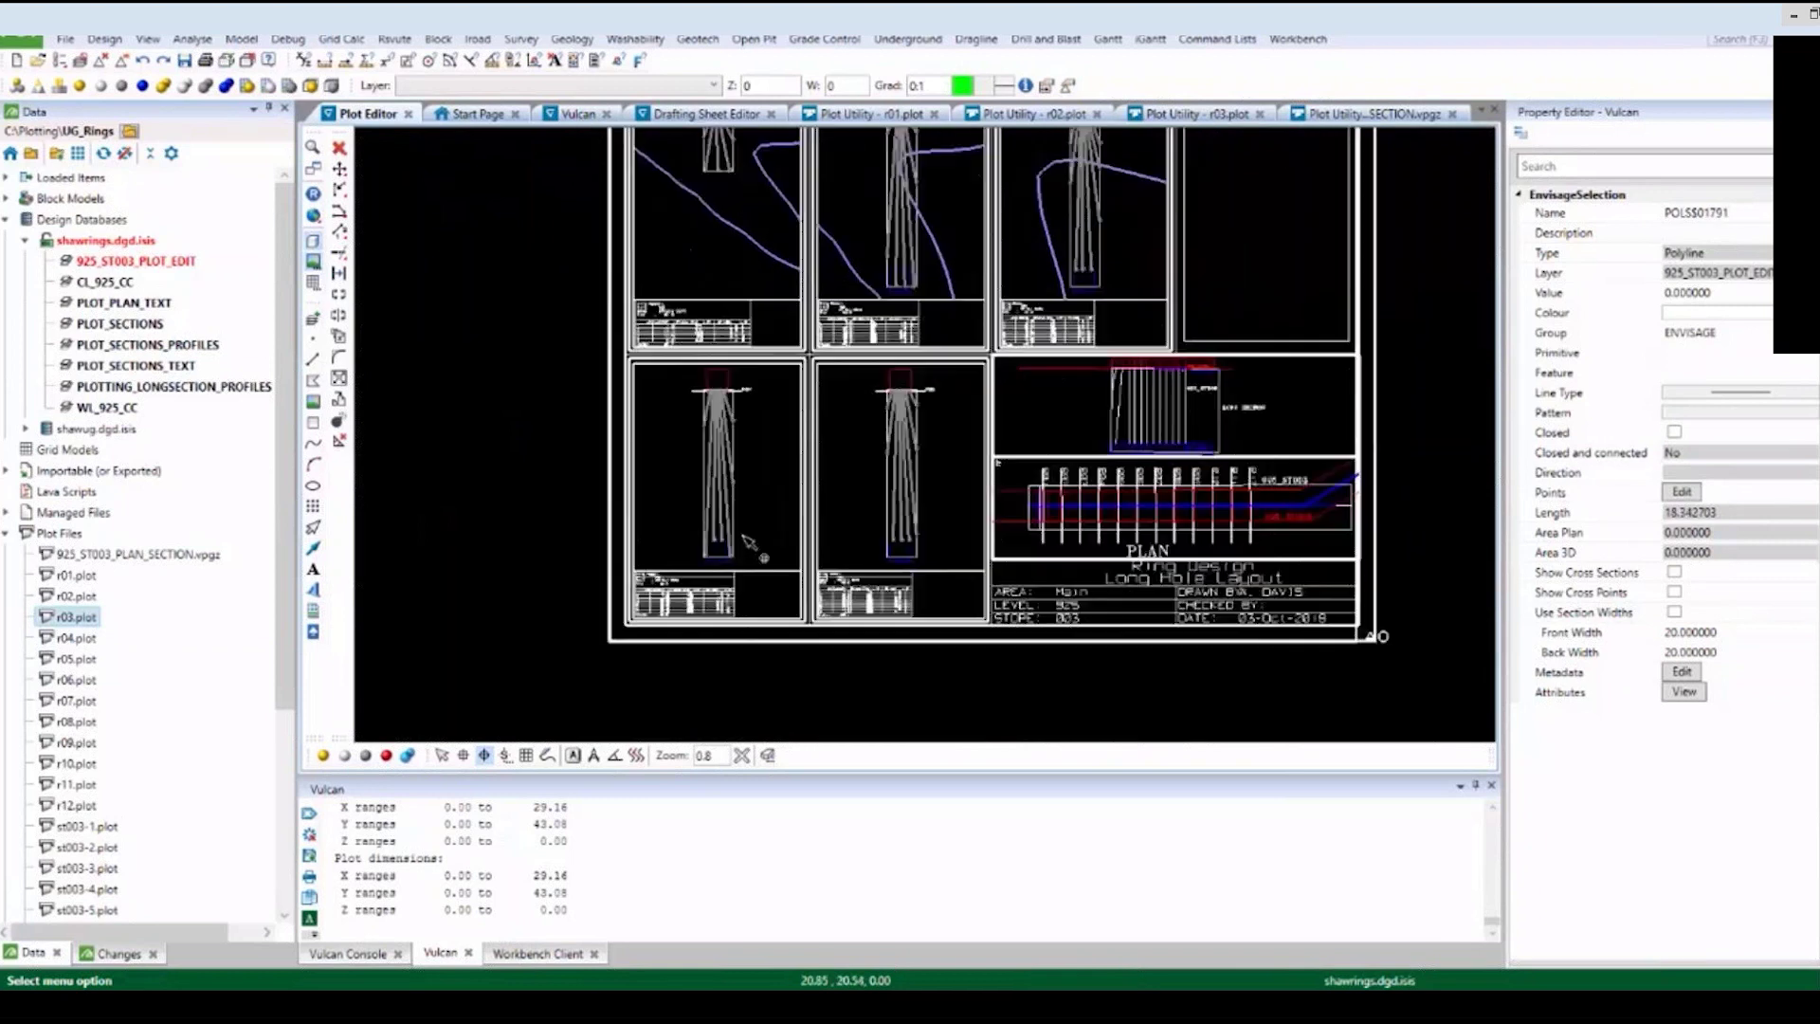
pyautogui.click(706, 593)
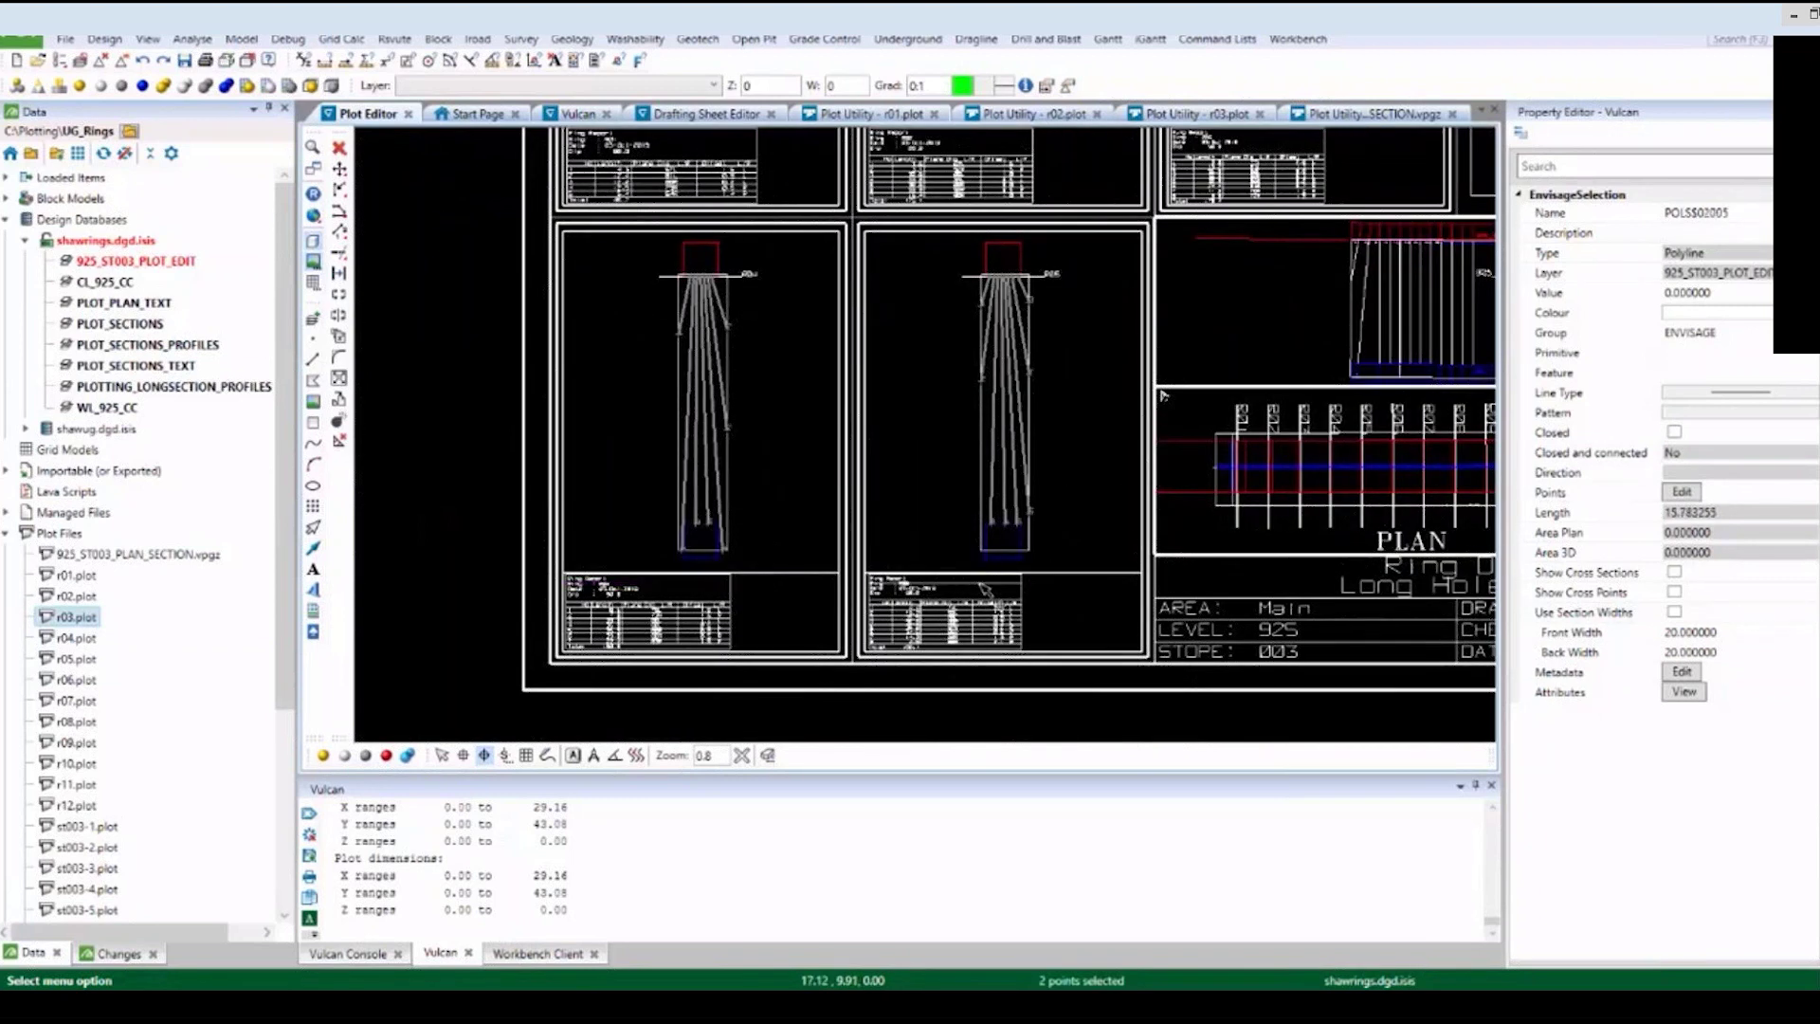
pyautogui.scroll(-2, 758, 653)
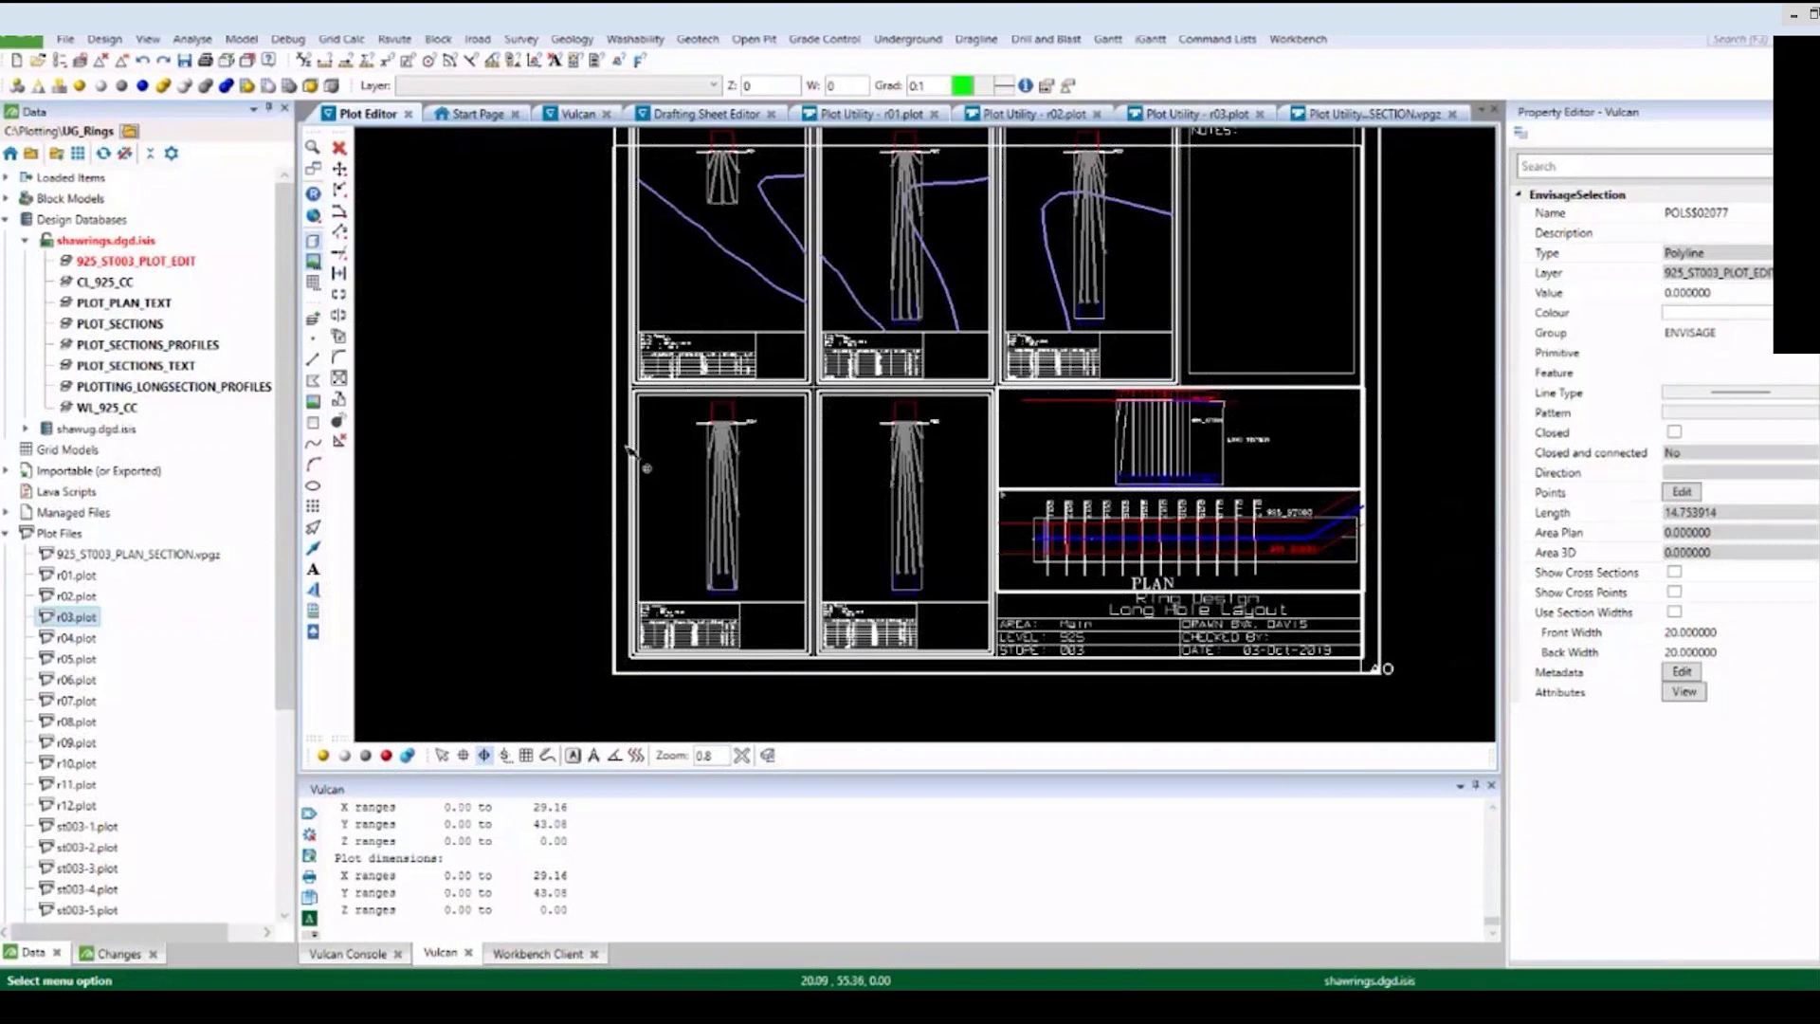
# Delete the purple contour lines from the three upper ring plots.
pyautogui.scroll(2, 744, 322)
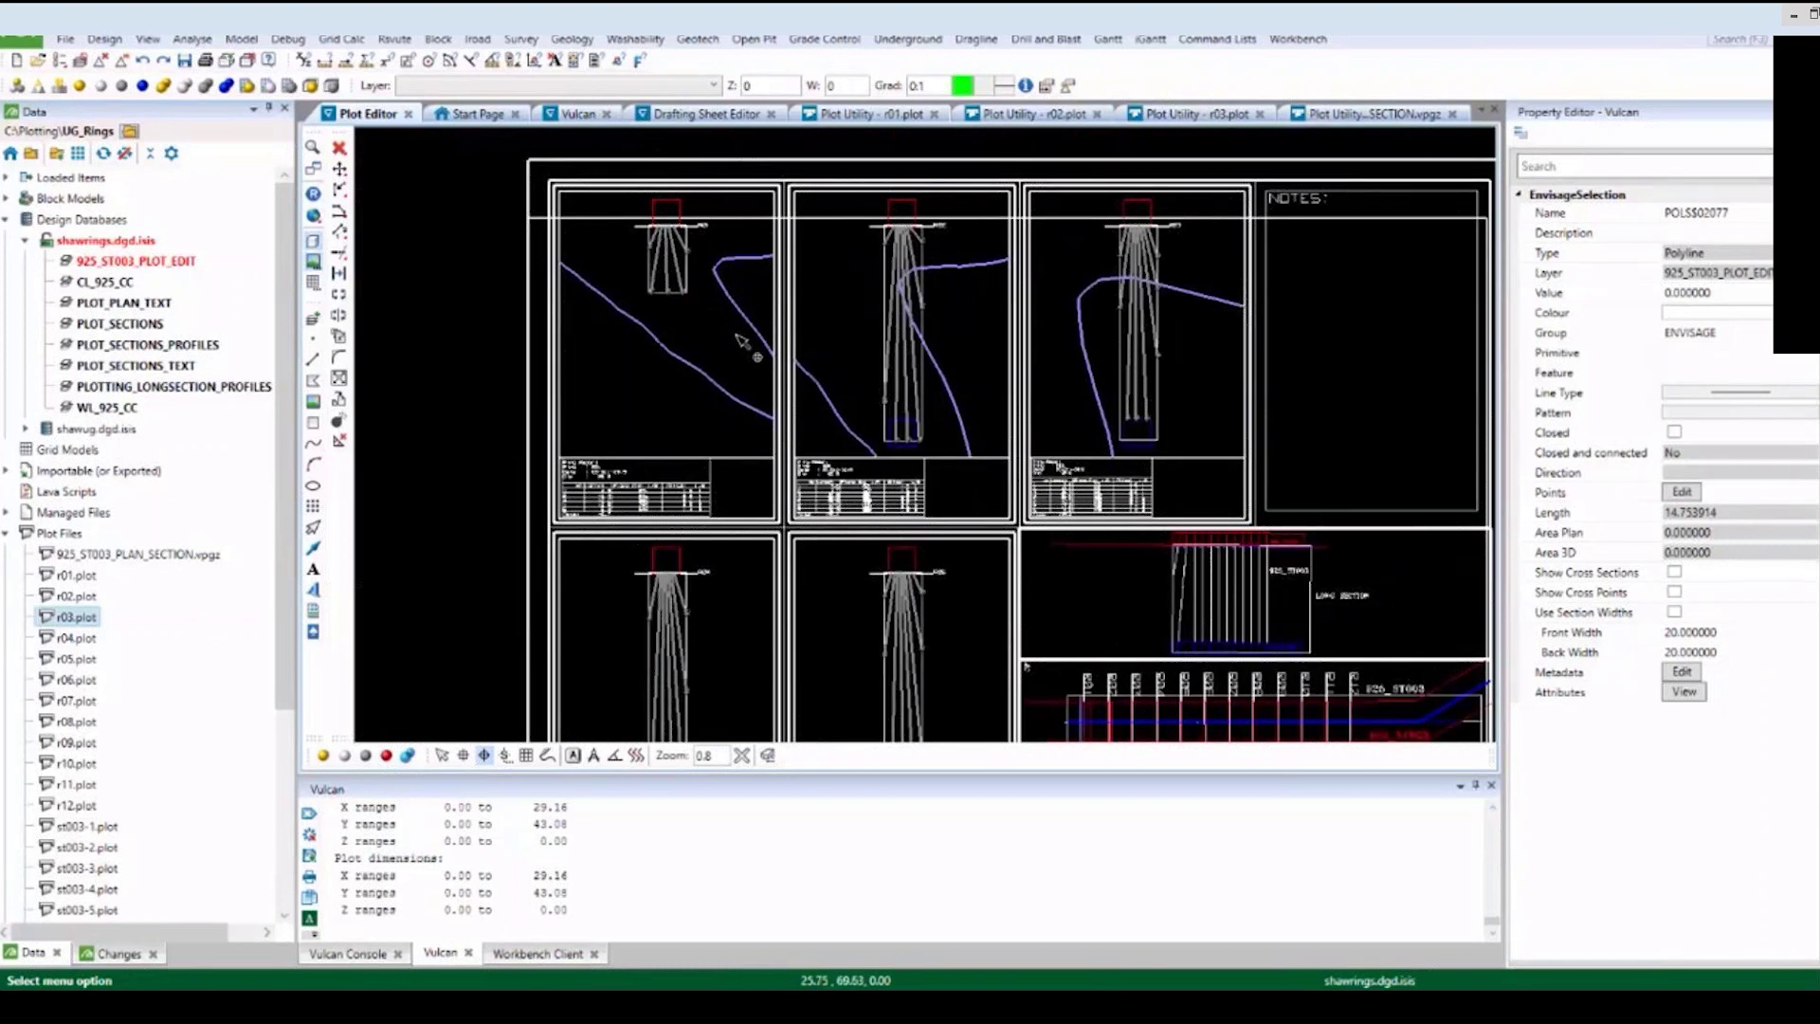
pyautogui.click(742, 347)
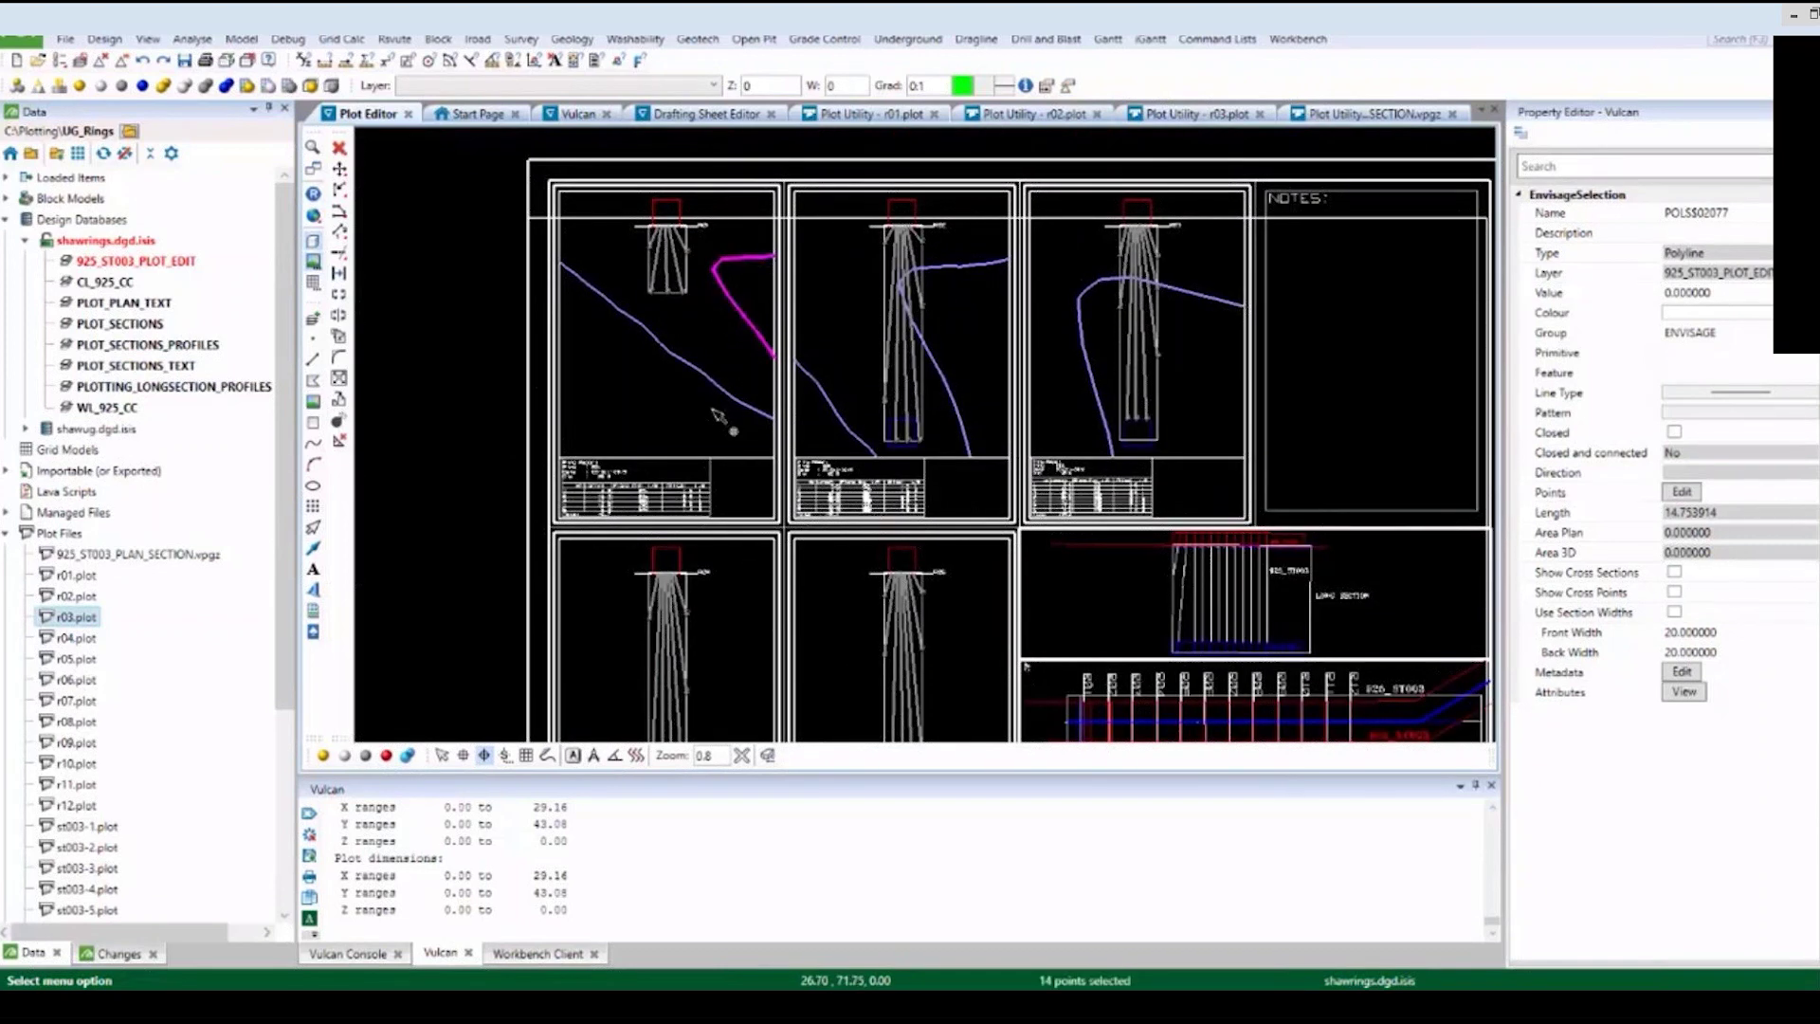
pyautogui.click(729, 393)
pyautogui.press('Delete')
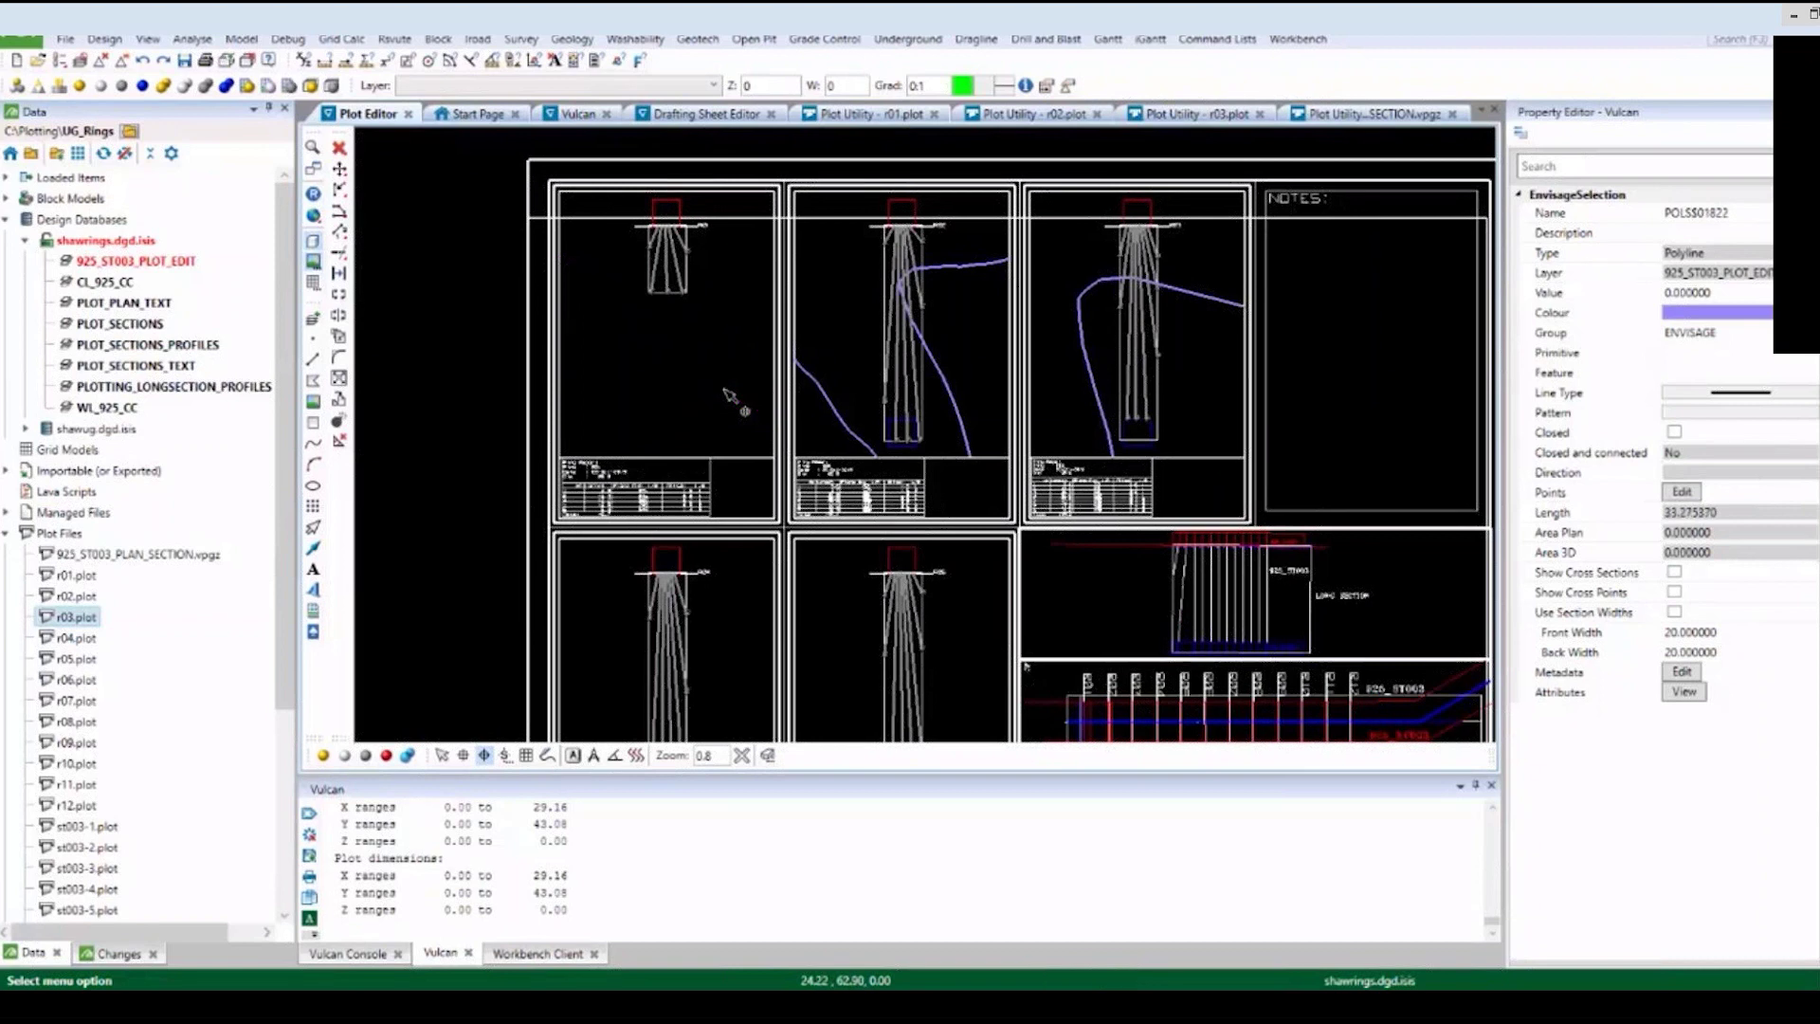
pyautogui.click(841, 417)
pyautogui.press('Delete')
pyautogui.click(965, 442)
pyautogui.press('Delete')
pyautogui.click(1089, 402)
pyautogui.click(1090, 402)
pyautogui.press('Delete')
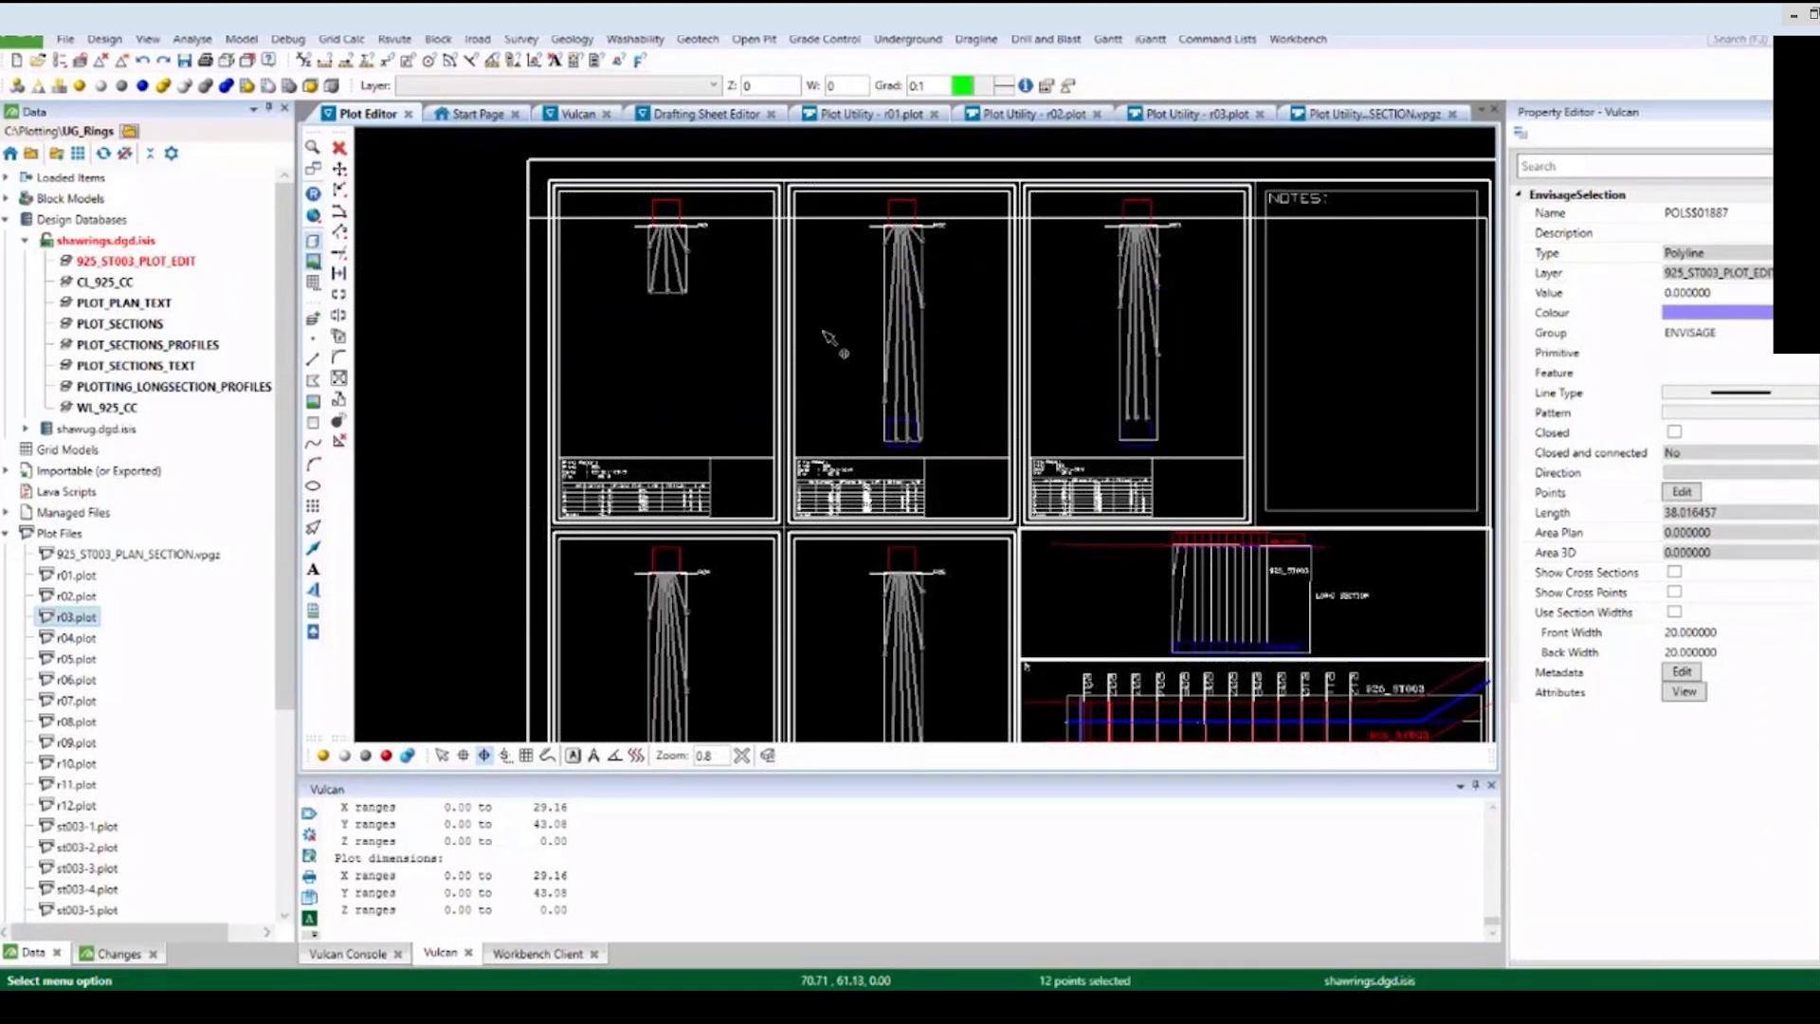
# Extend the NOTES: text with the lines "Drill Rig: DL331", "No Slot in Ring" and "Standoff Distance - 5m", separated by blank lines.
pyautogui.scroll(-3, 834, 346)
pyautogui.scroll(1, 1060, 322)
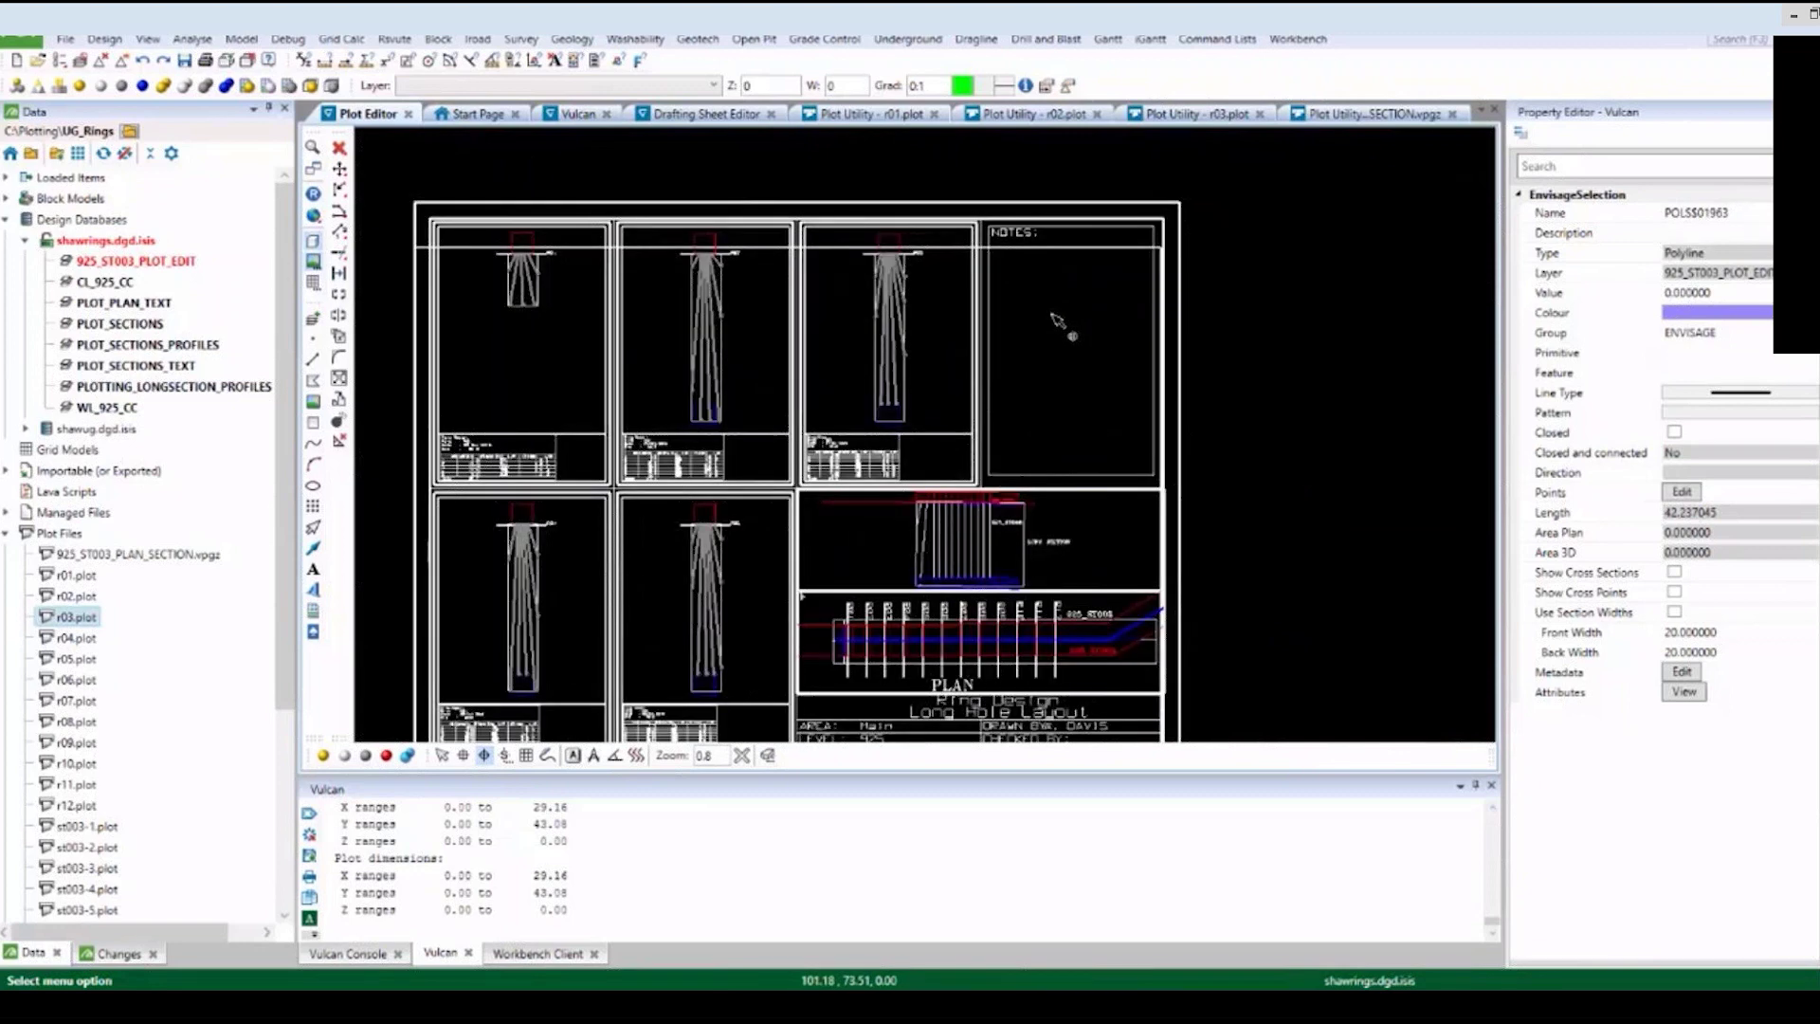
pyautogui.scroll(2, 1061, 322)
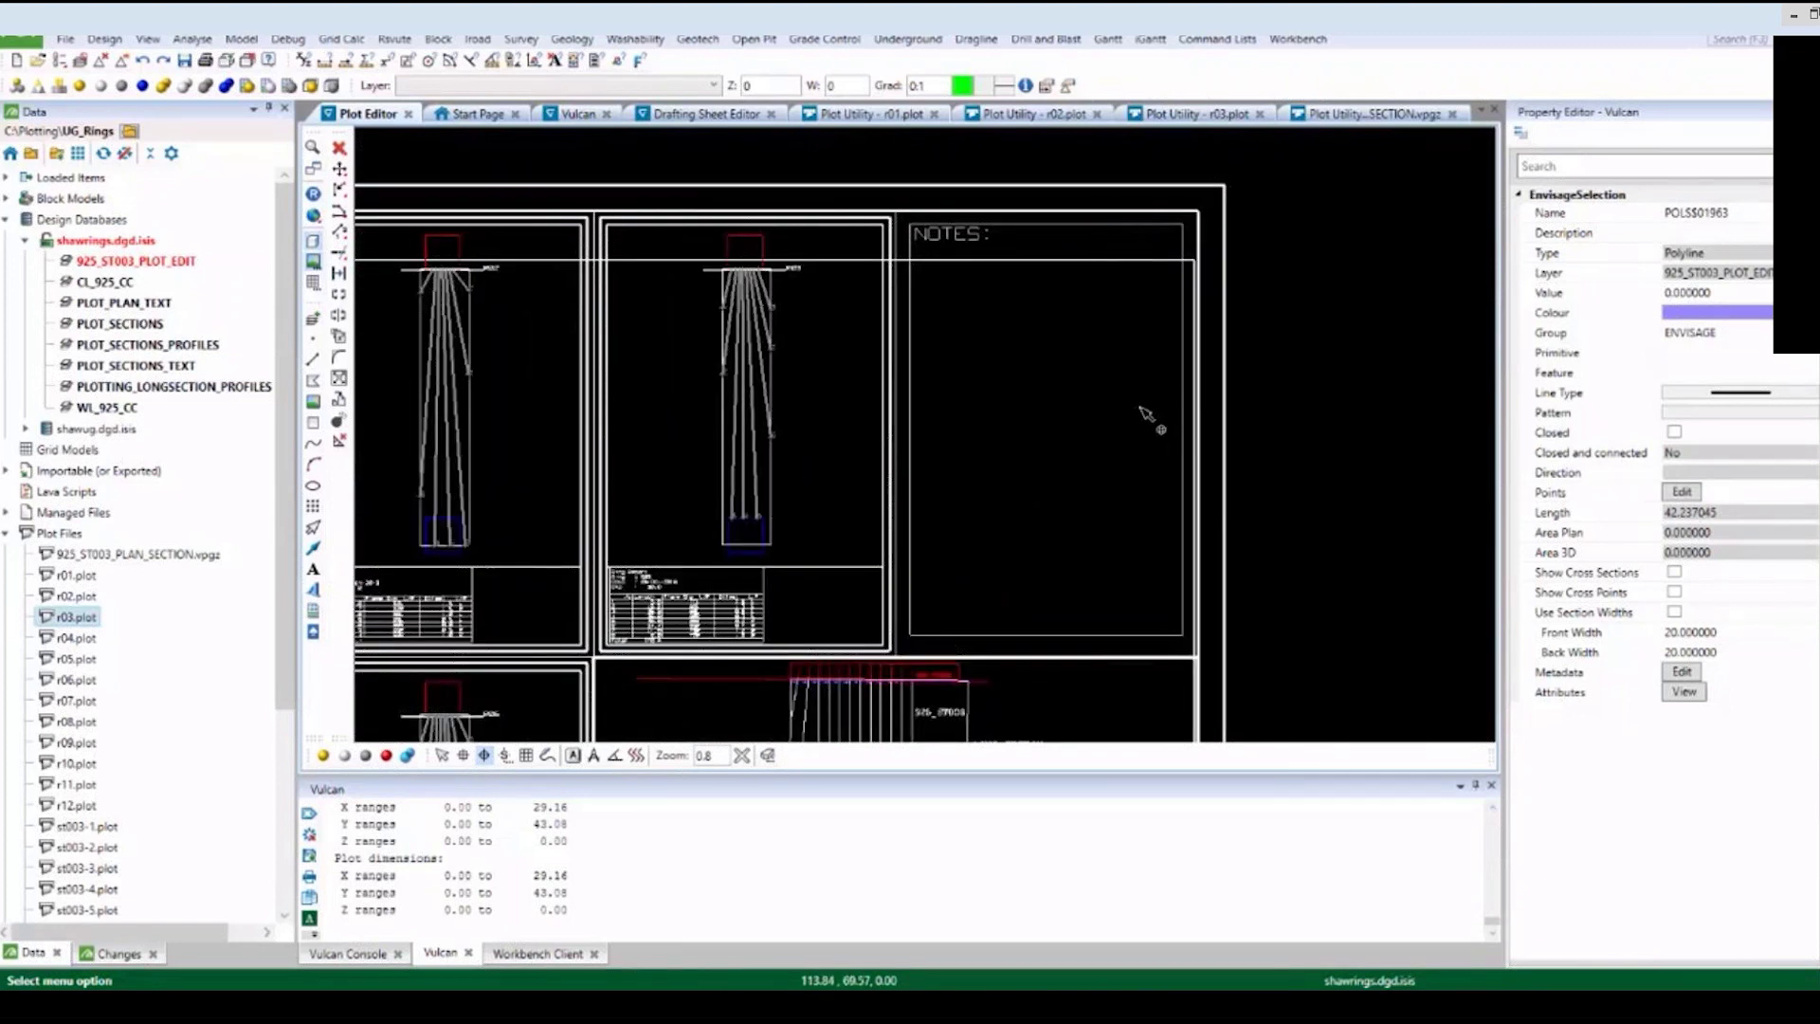
pyautogui.click(969, 243)
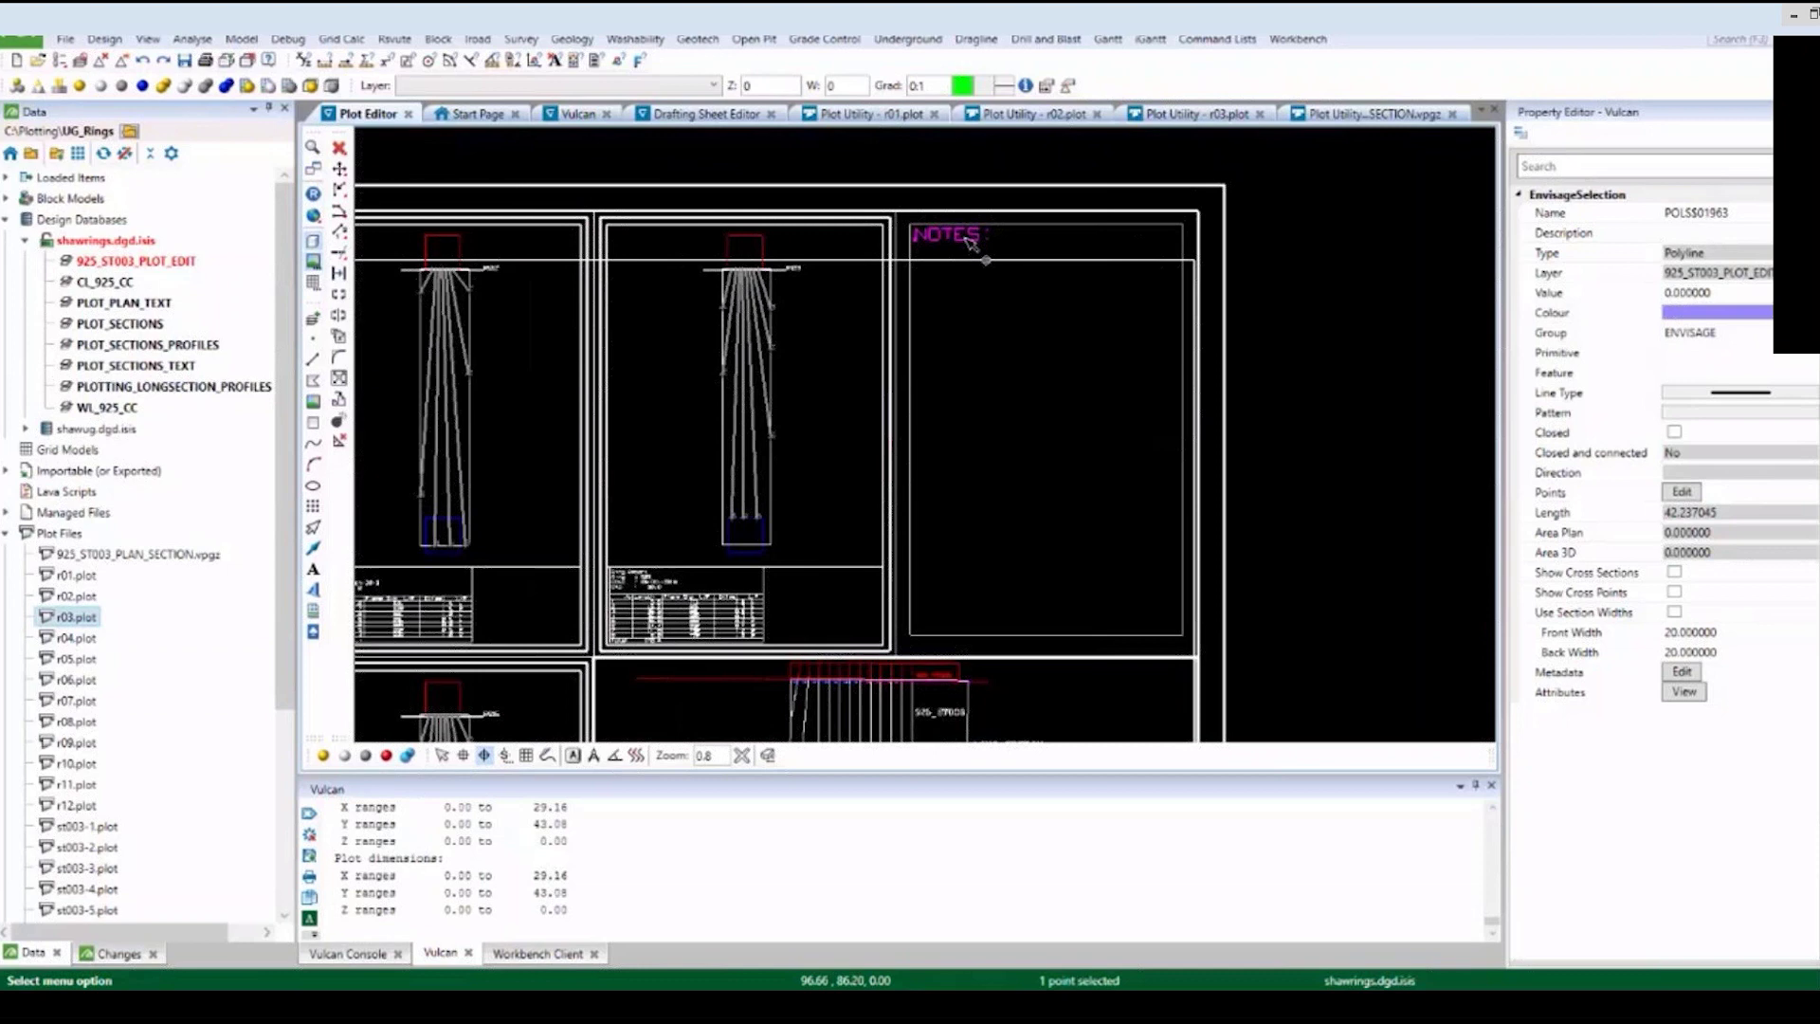
pyautogui.rightClick(966, 237)
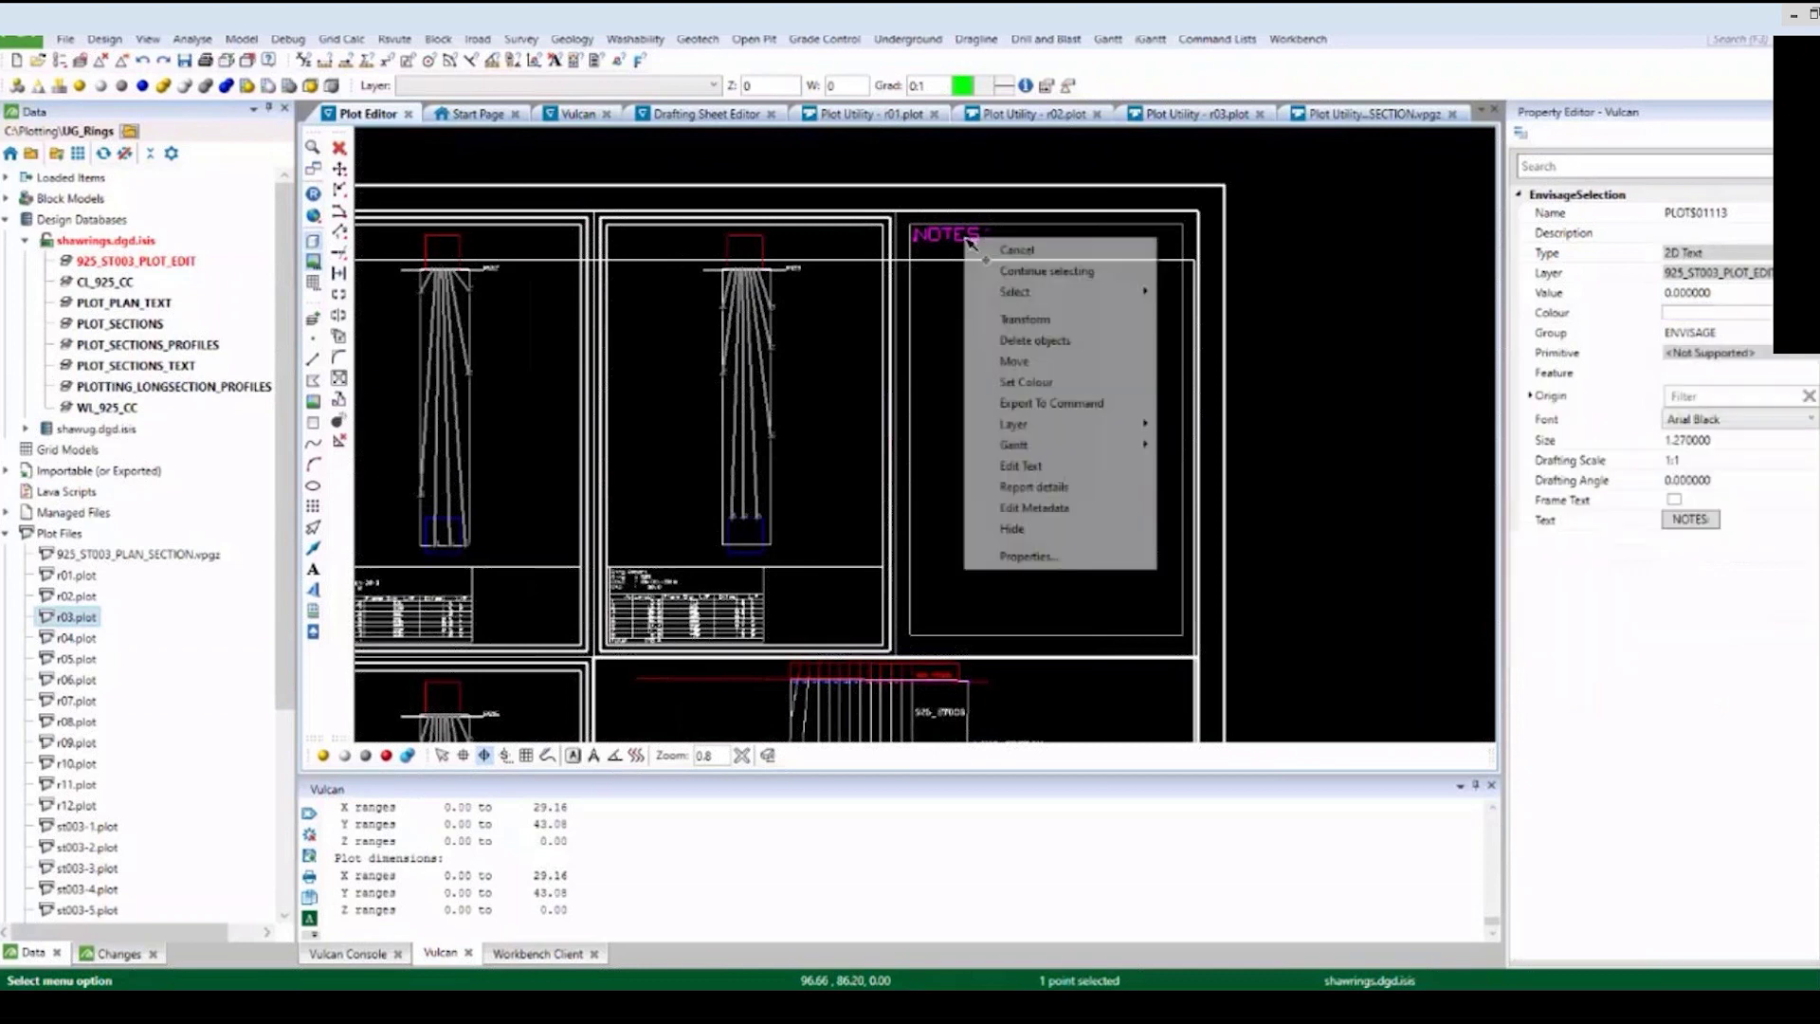
pyautogui.click(1047, 465)
pyautogui.click(893, 442)
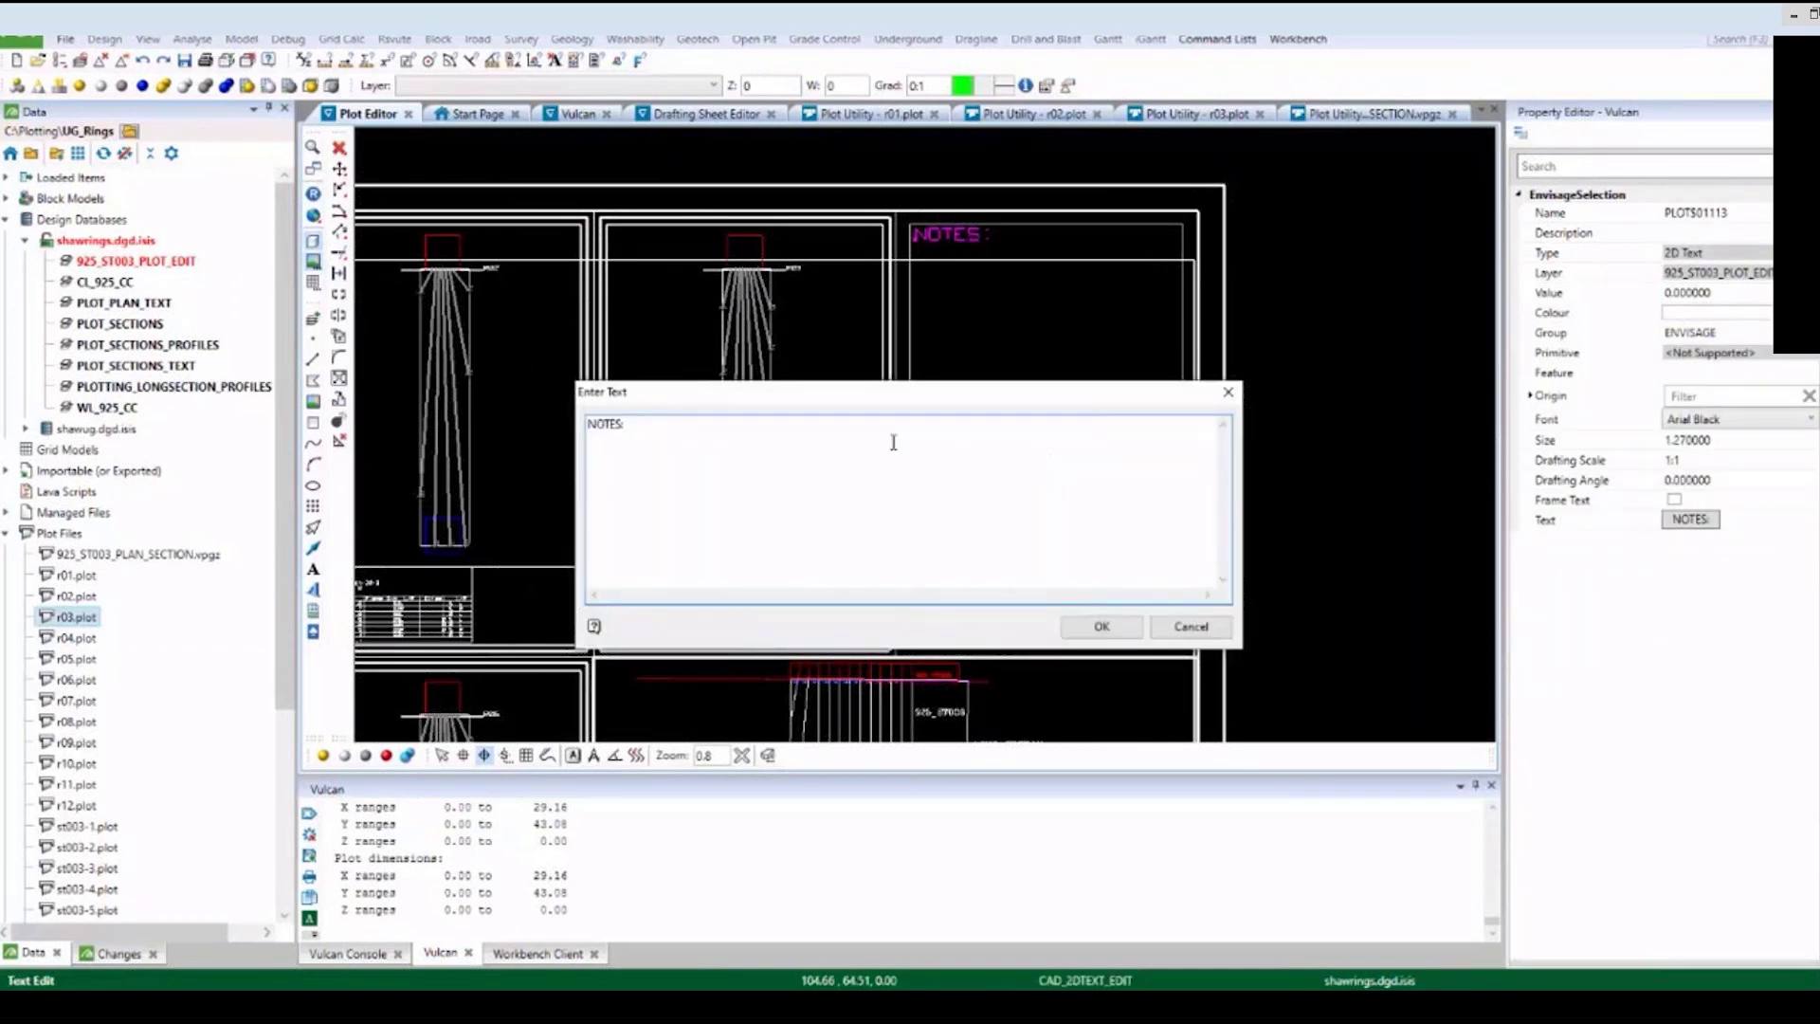
pyautogui.click(777, 424)
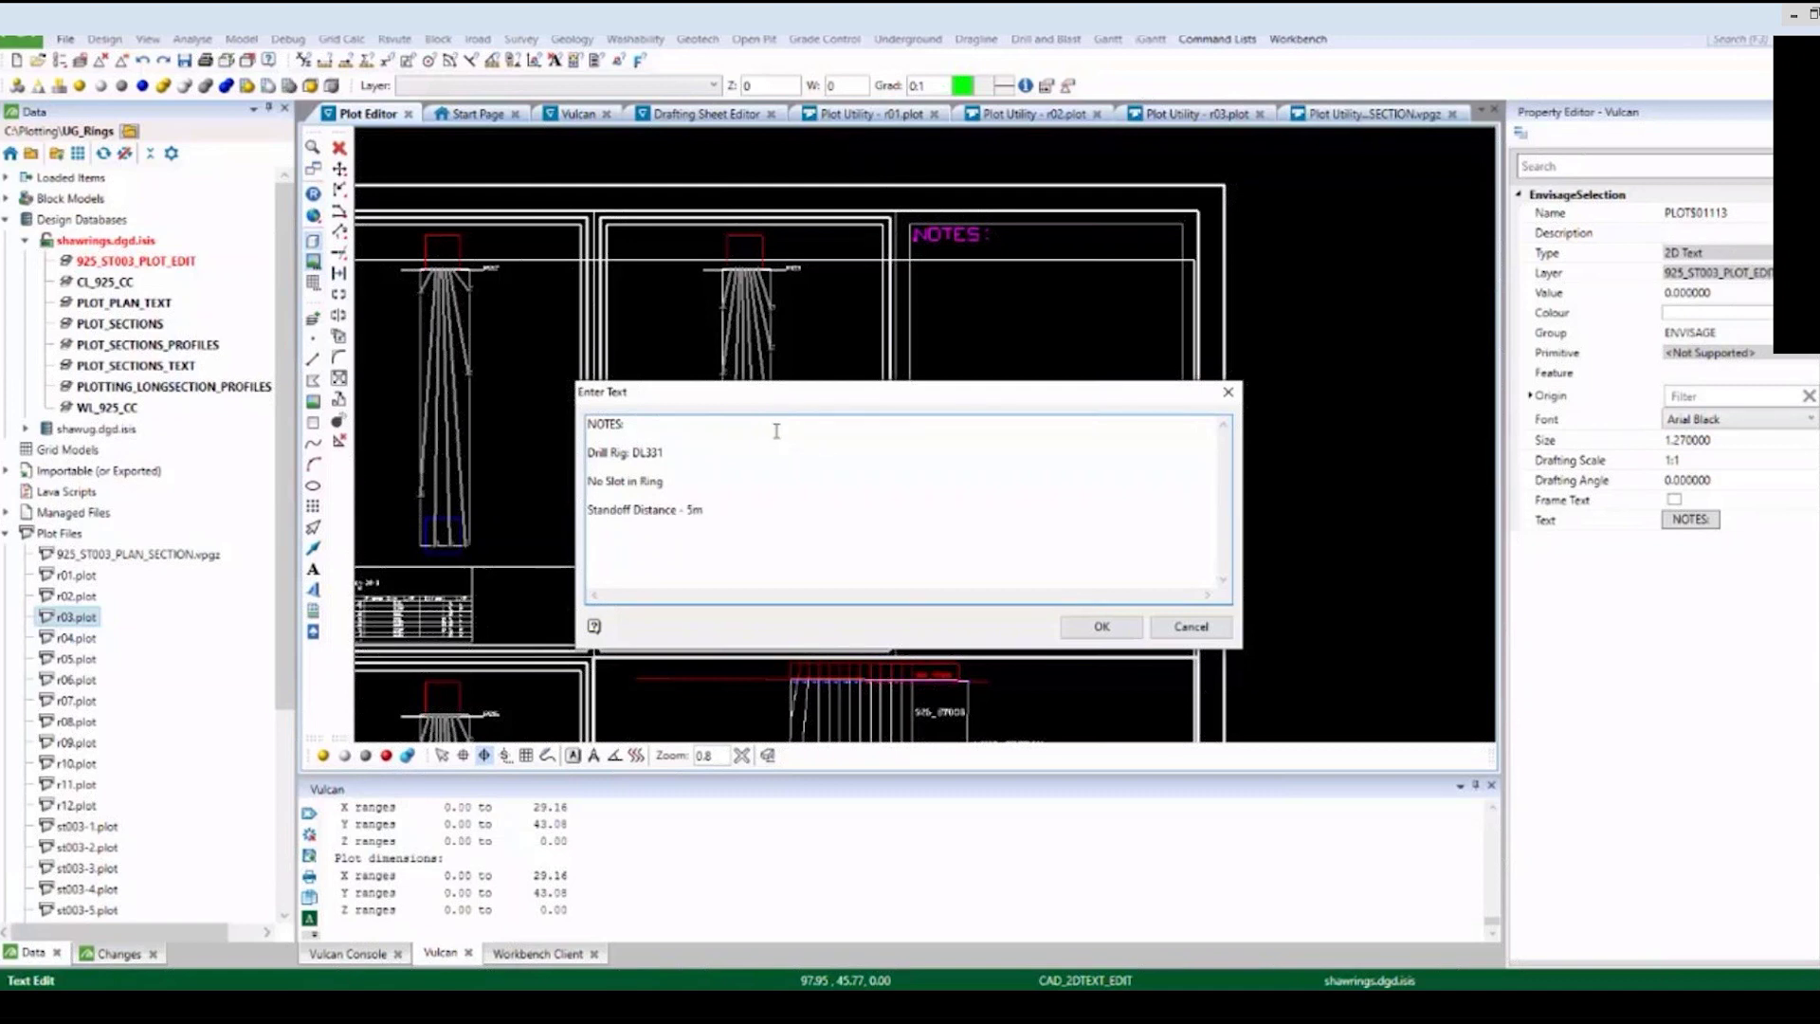
pyautogui.click(1127, 633)
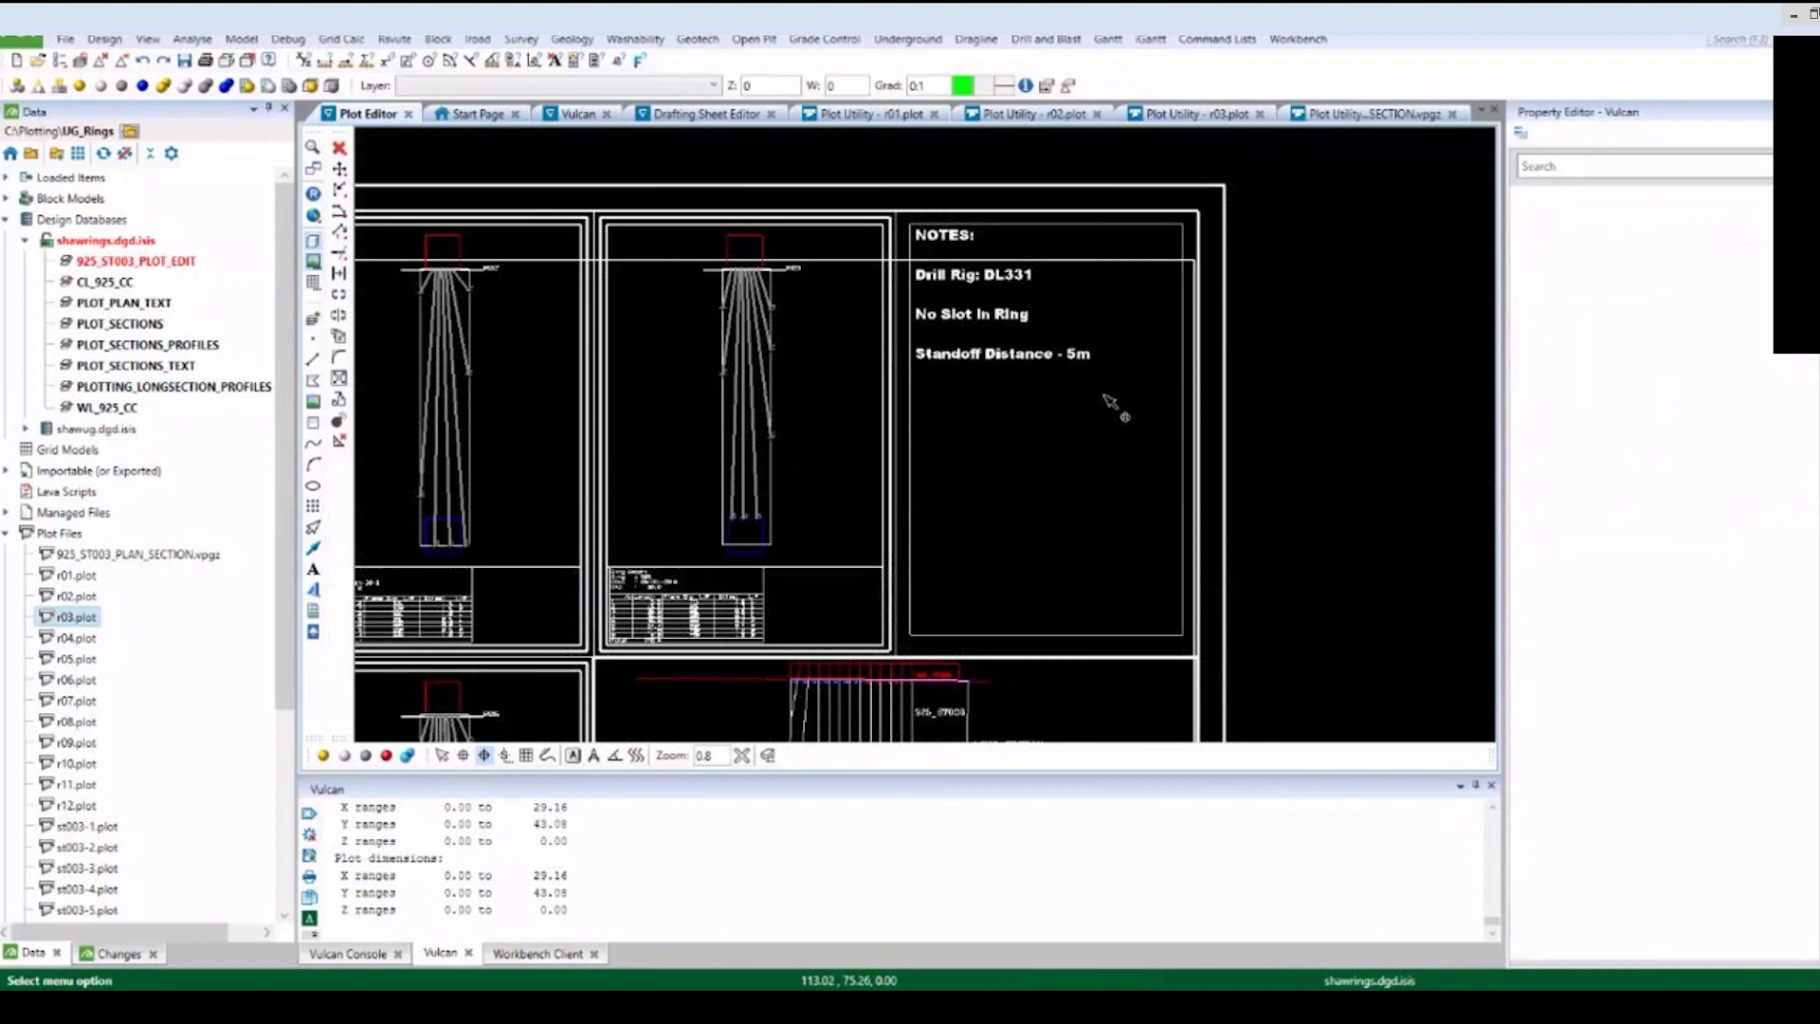
# Create a plot file named 925_ST003_Rings from the plot edit sheet with a user-defined plot size.
pyautogui.scroll(-5, 1128, 384)
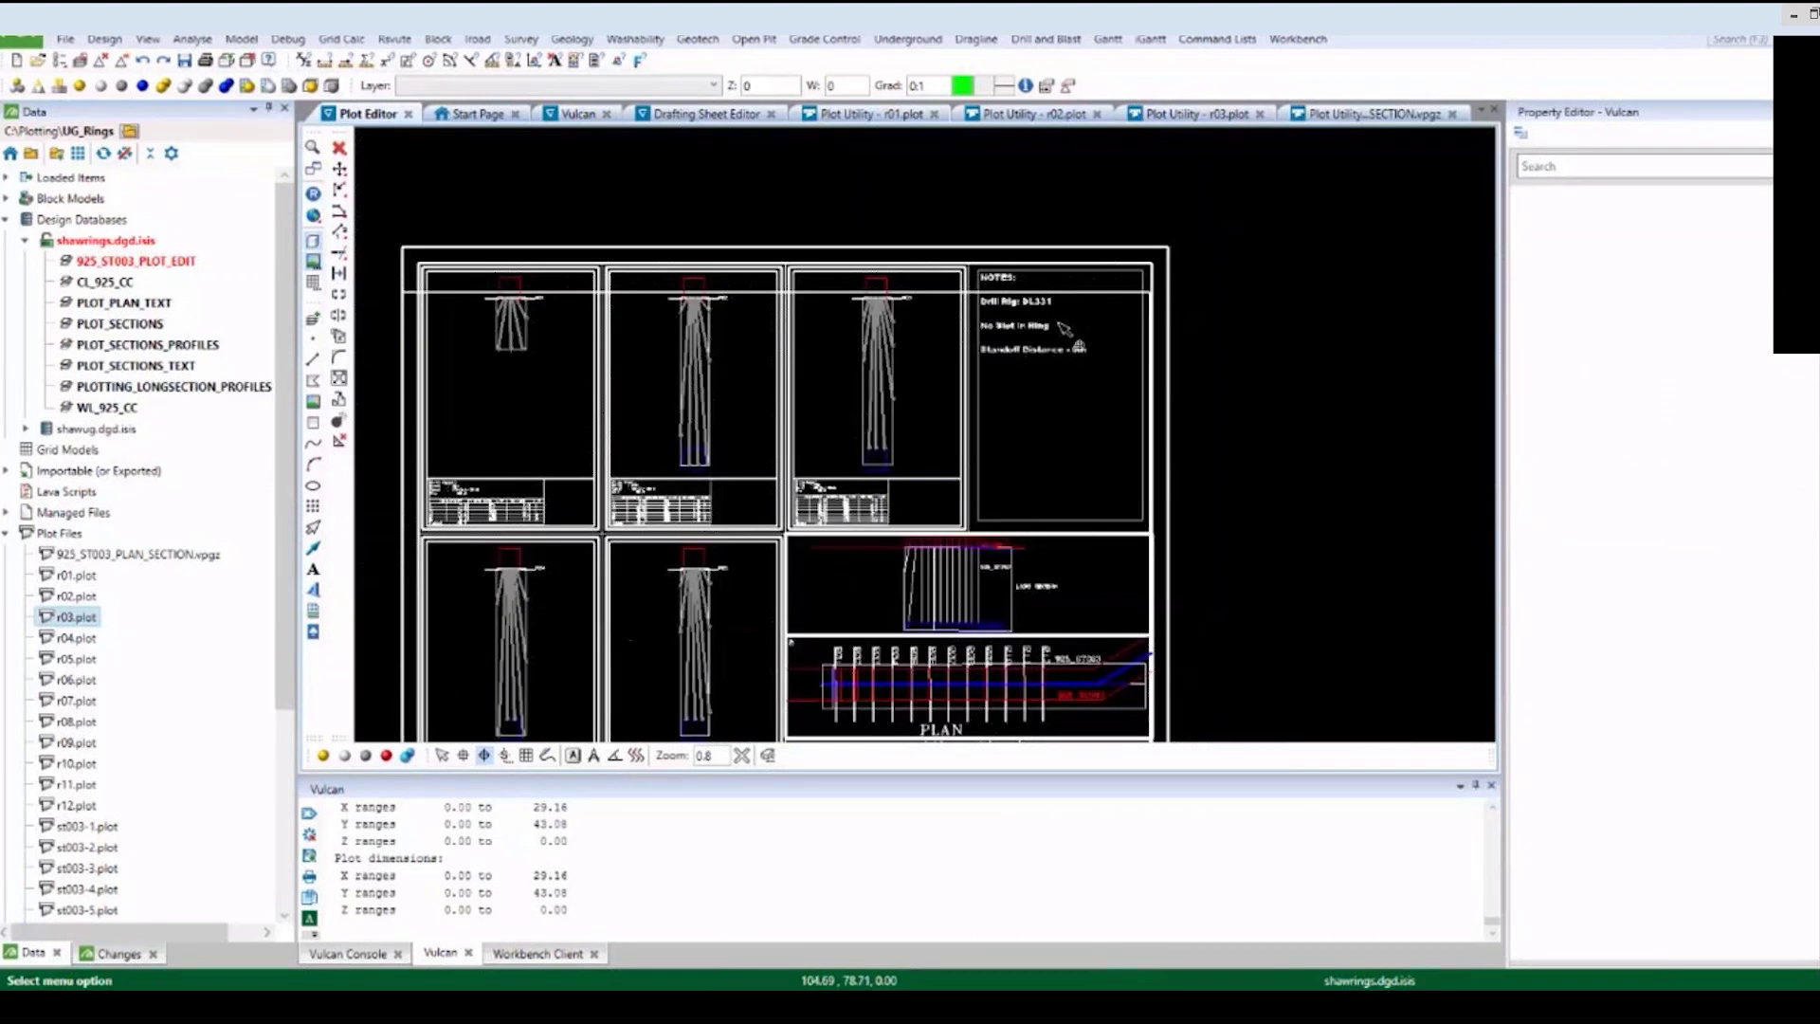
pyautogui.scroll(1, 913, 528)
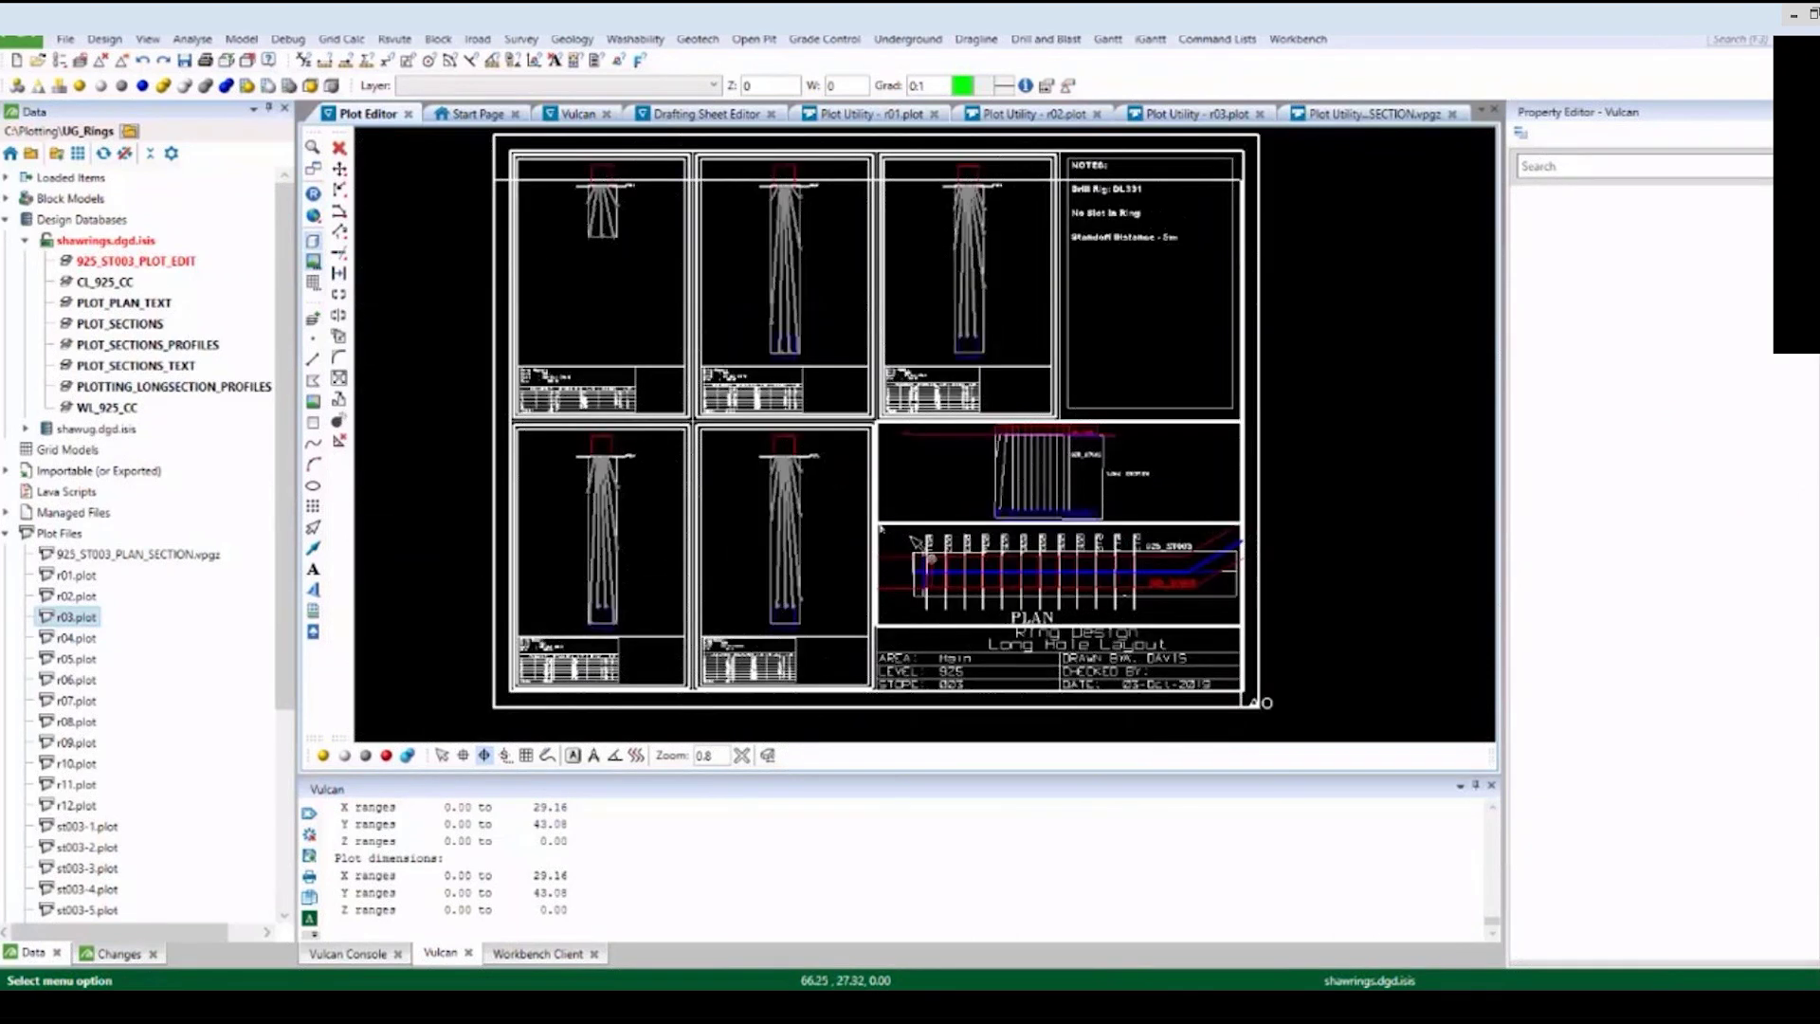
pyautogui.click(65, 39)
pyautogui.moveTo(254, 475)
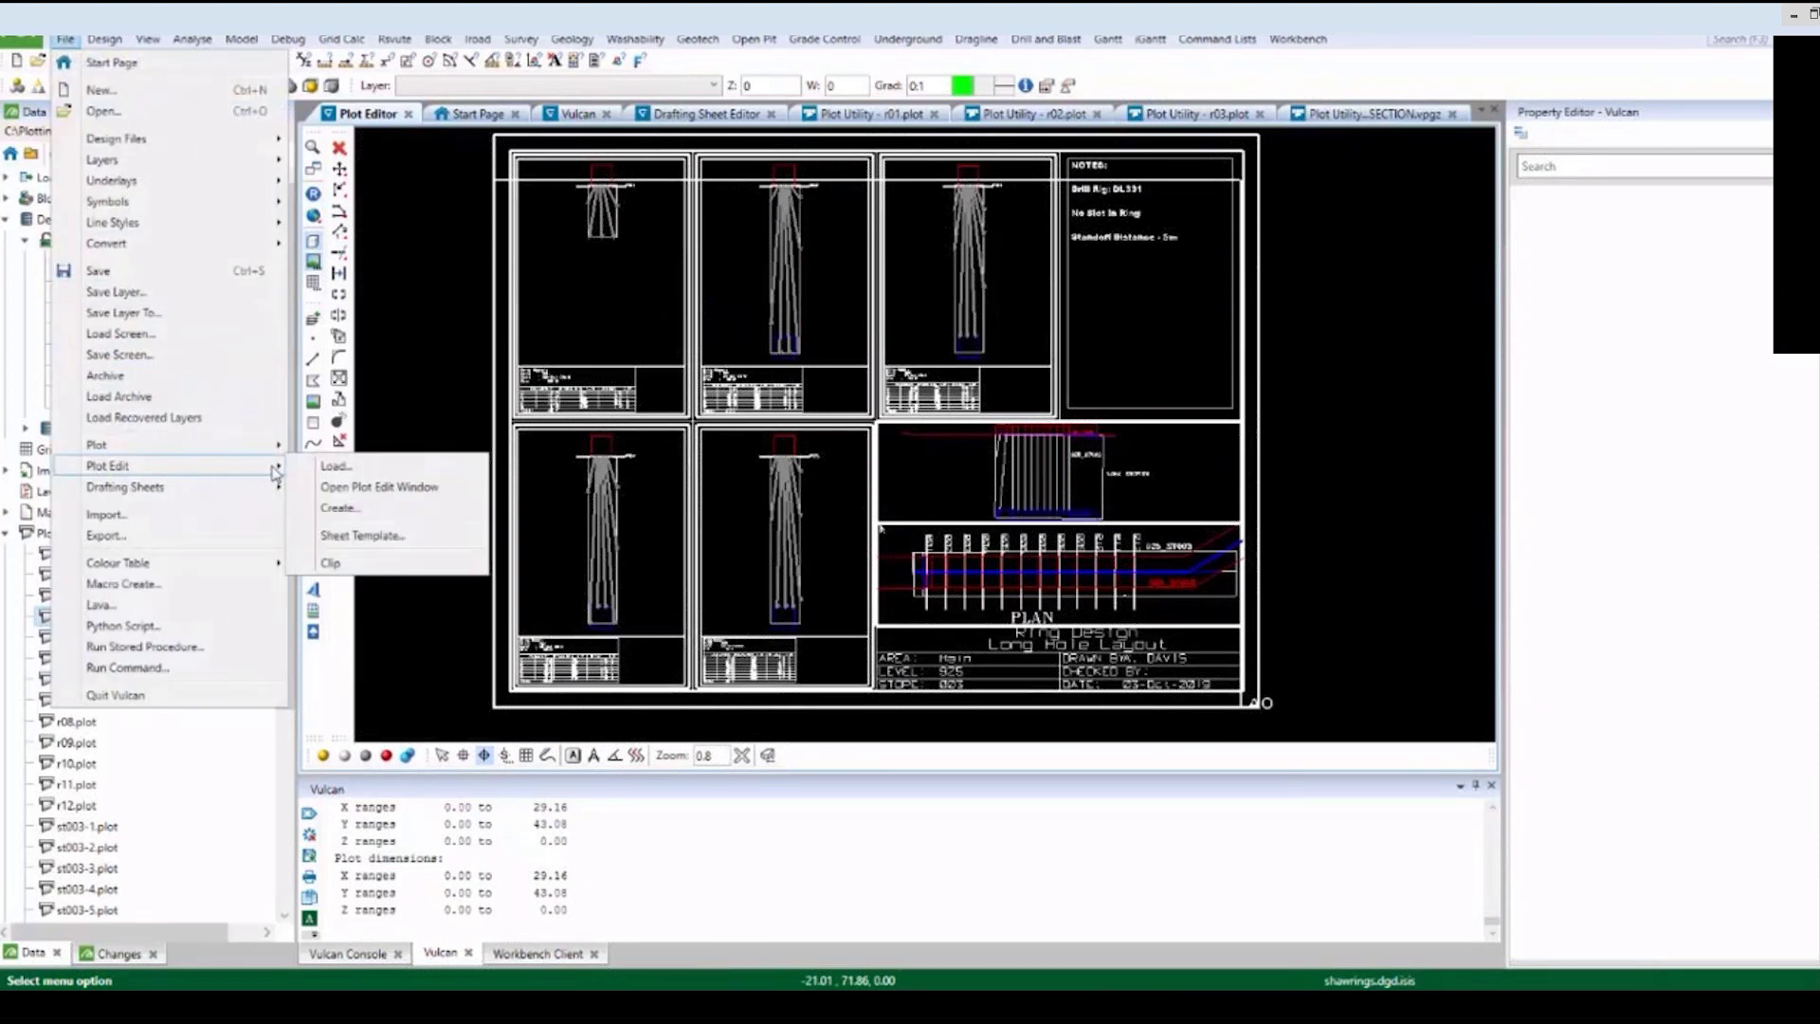
pyautogui.click(377, 512)
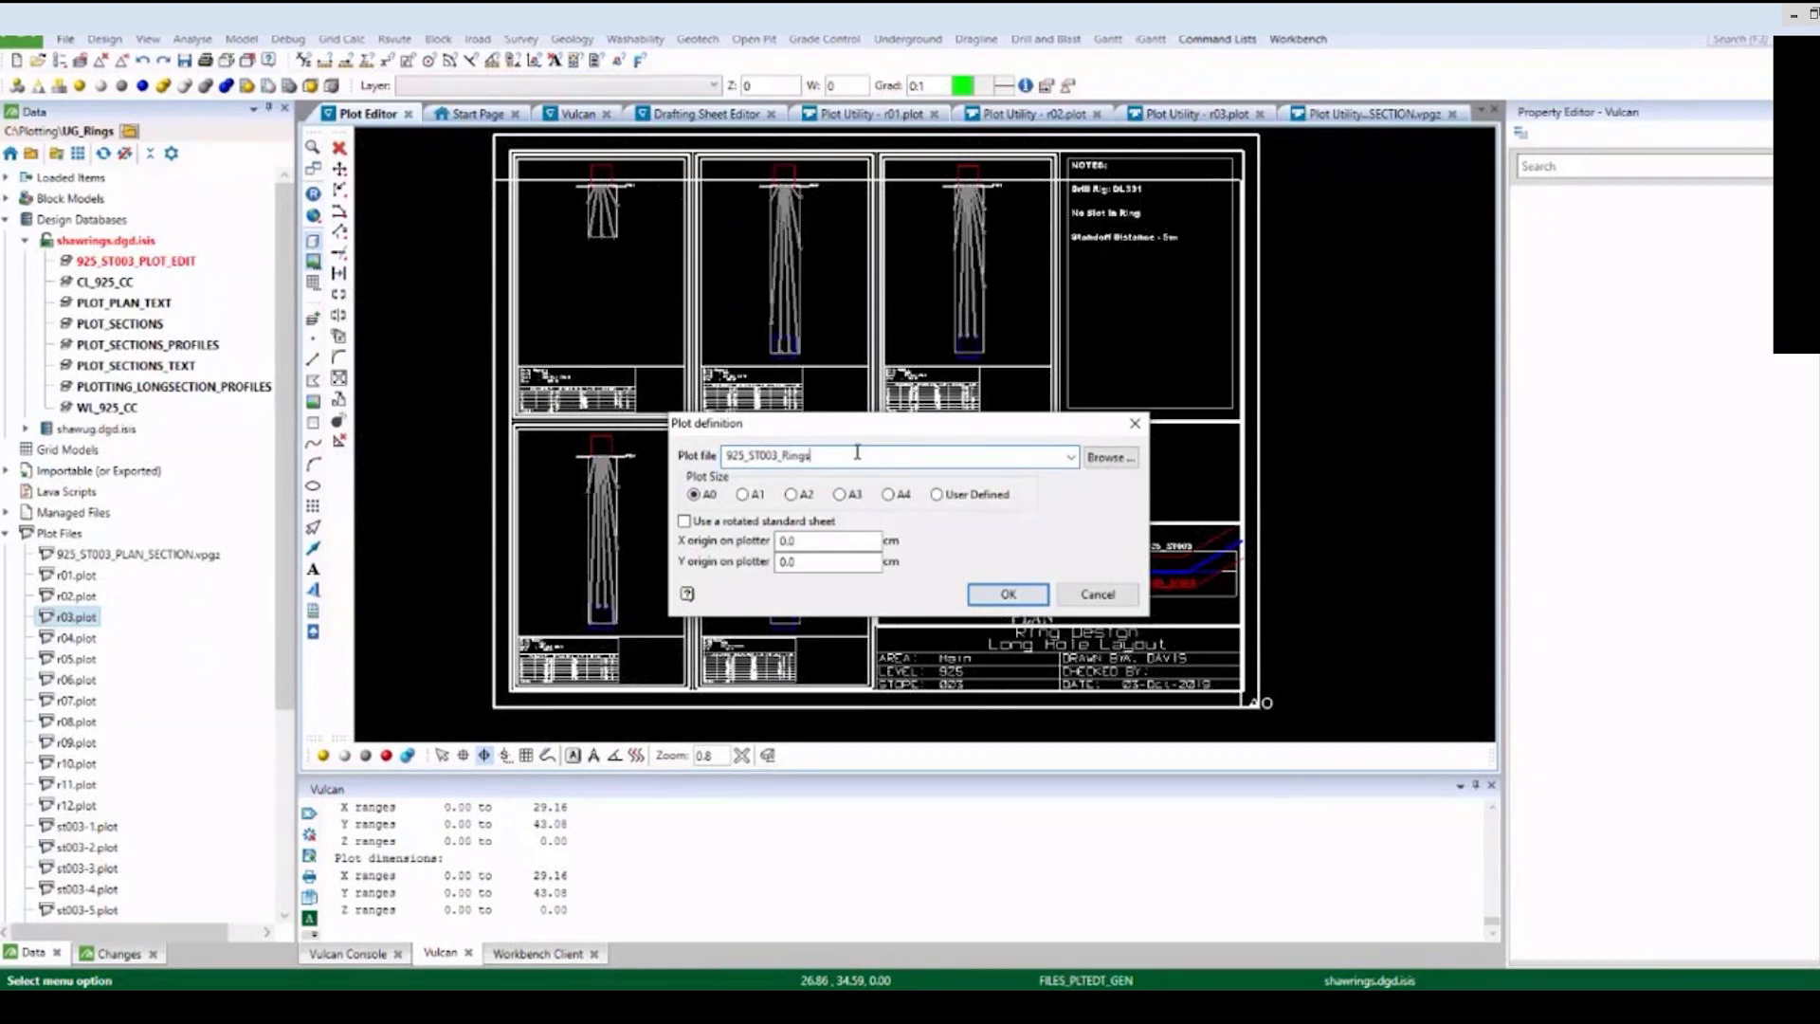
pyautogui.moveTo(845, 454); pyautogui.dragTo(706, 469)
pyautogui.click(840, 450)
pyautogui.click(936, 495)
pyautogui.click(1004, 594)
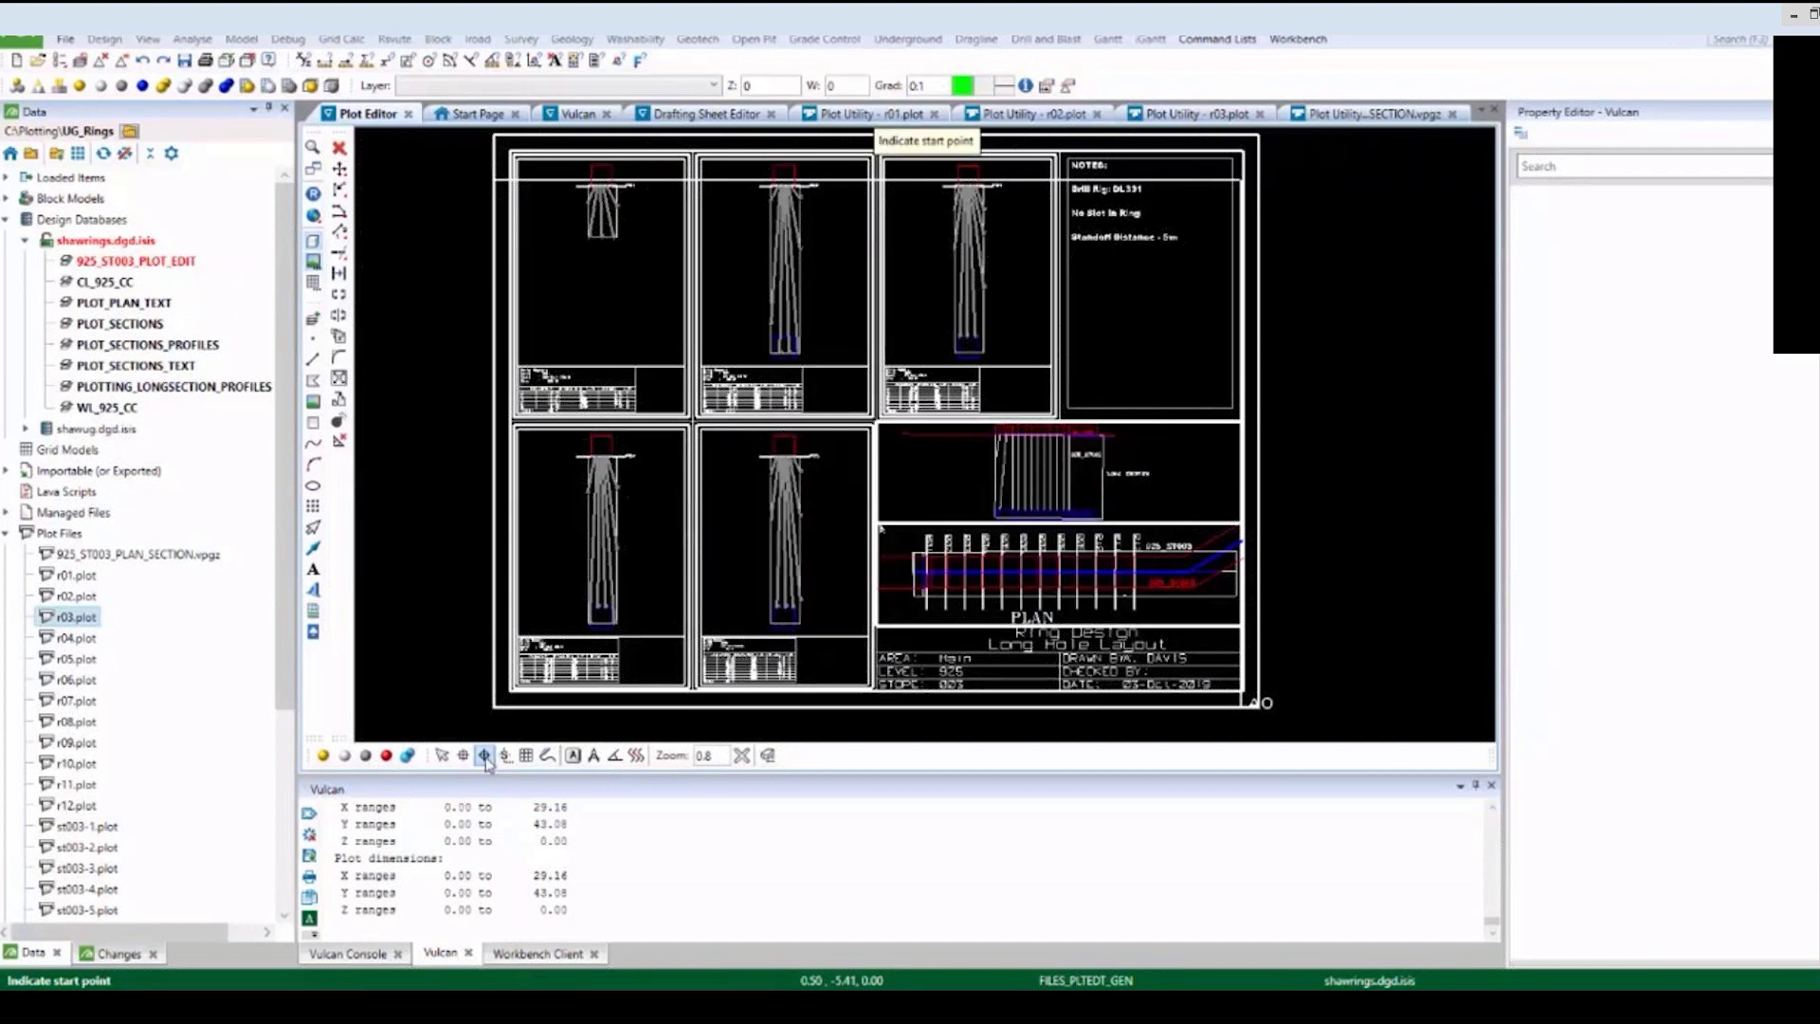
# Define the plot area from the lower-left to the upper-right corner of the sheet's outer border and generate the plot.
pyautogui.click(494, 709)
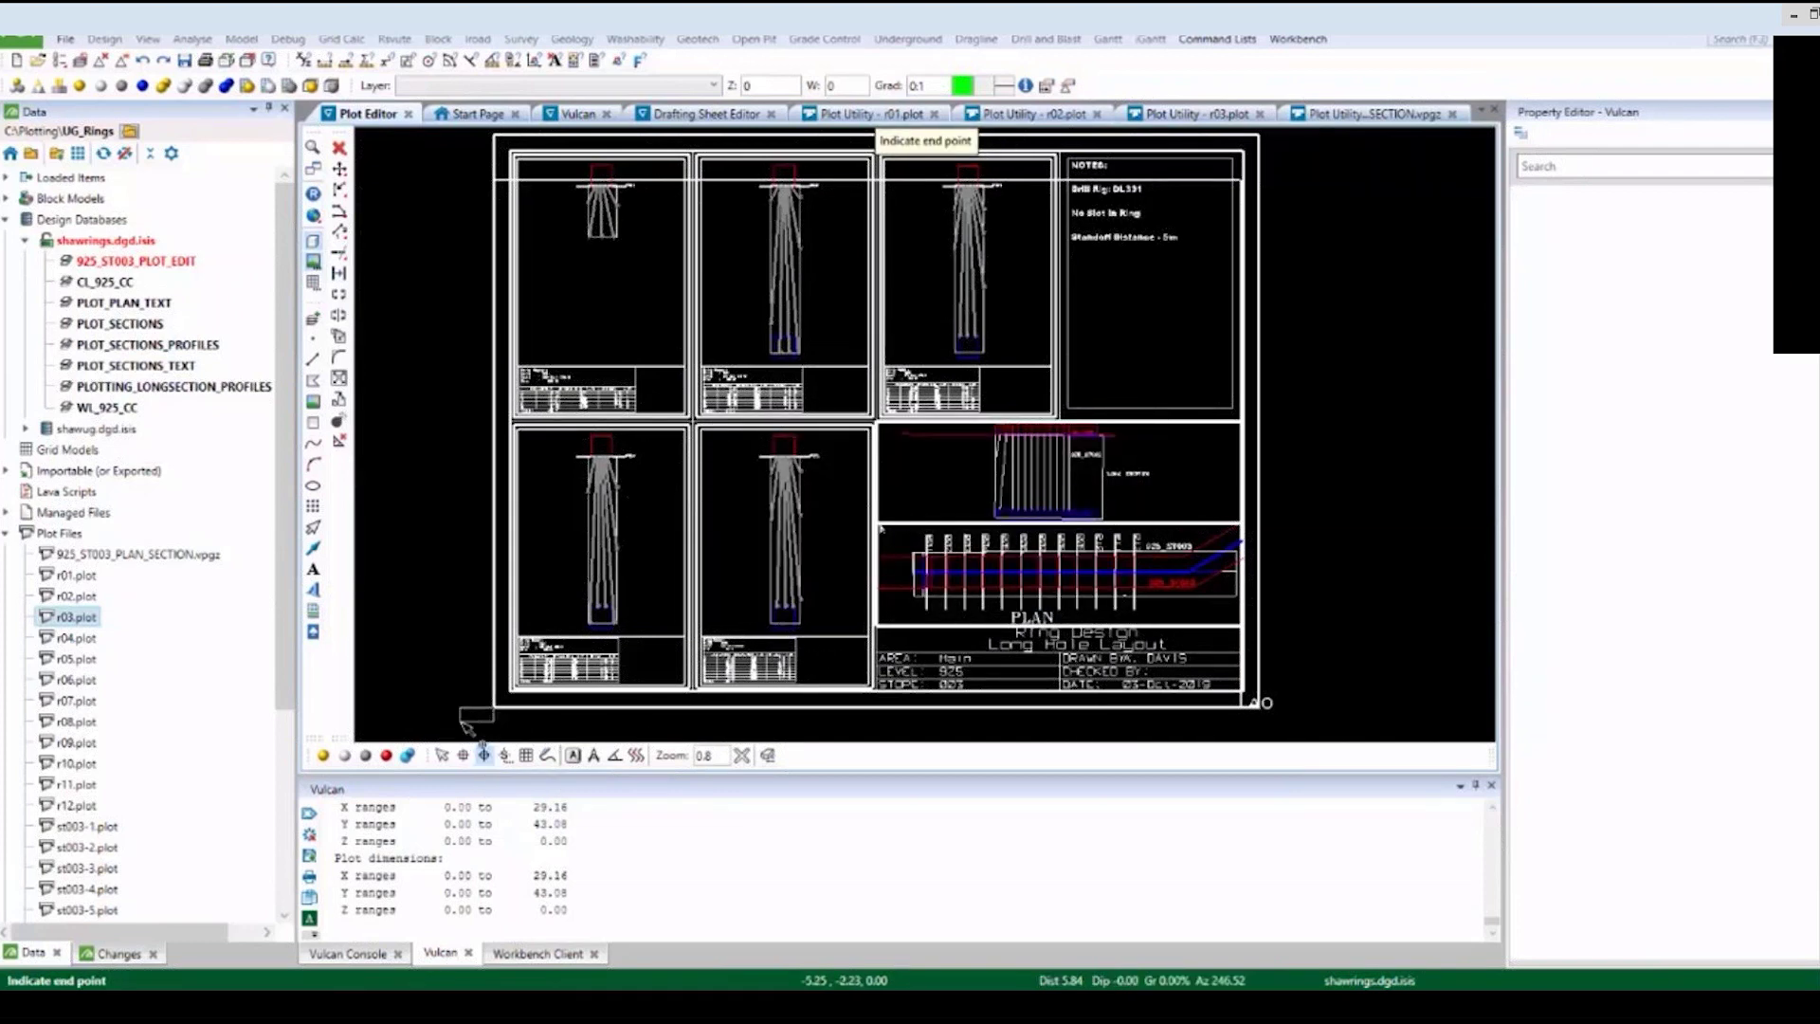
pyautogui.scroll(-1, 461, 712)
pyautogui.scroll(2, 1079, 267)
pyautogui.click(1080, 268)
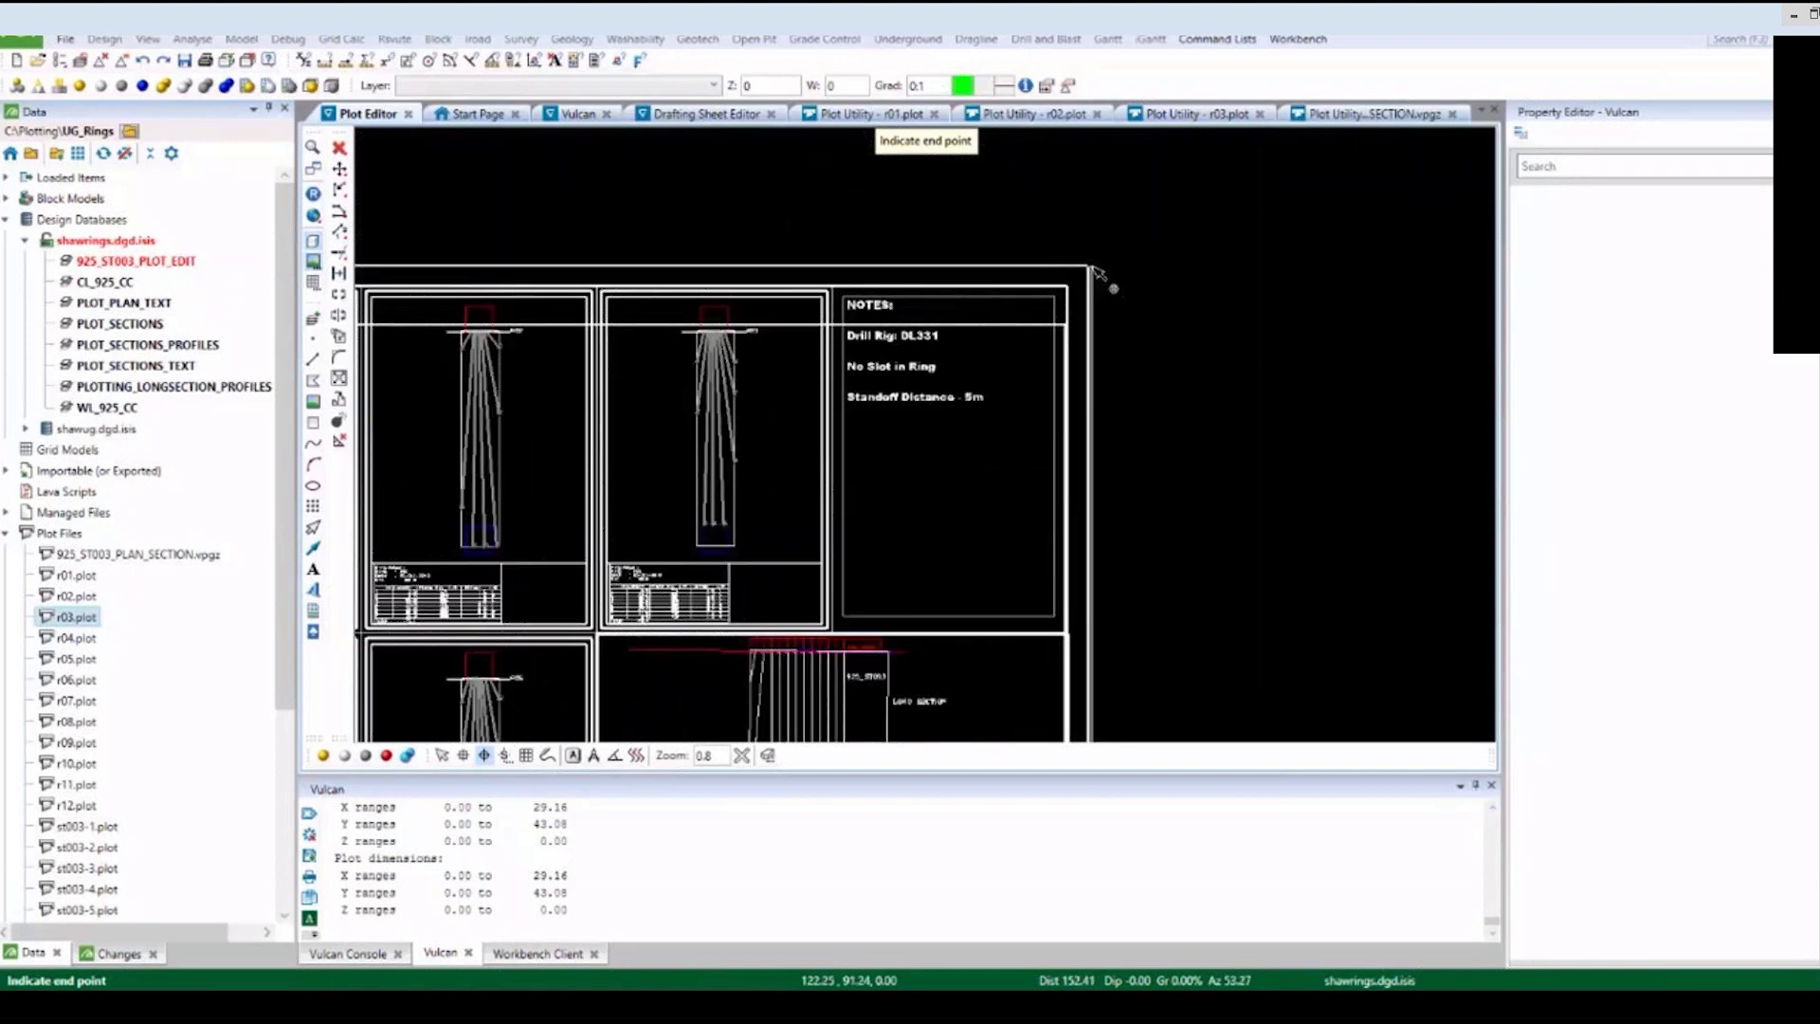
pyautogui.click(1092, 268)
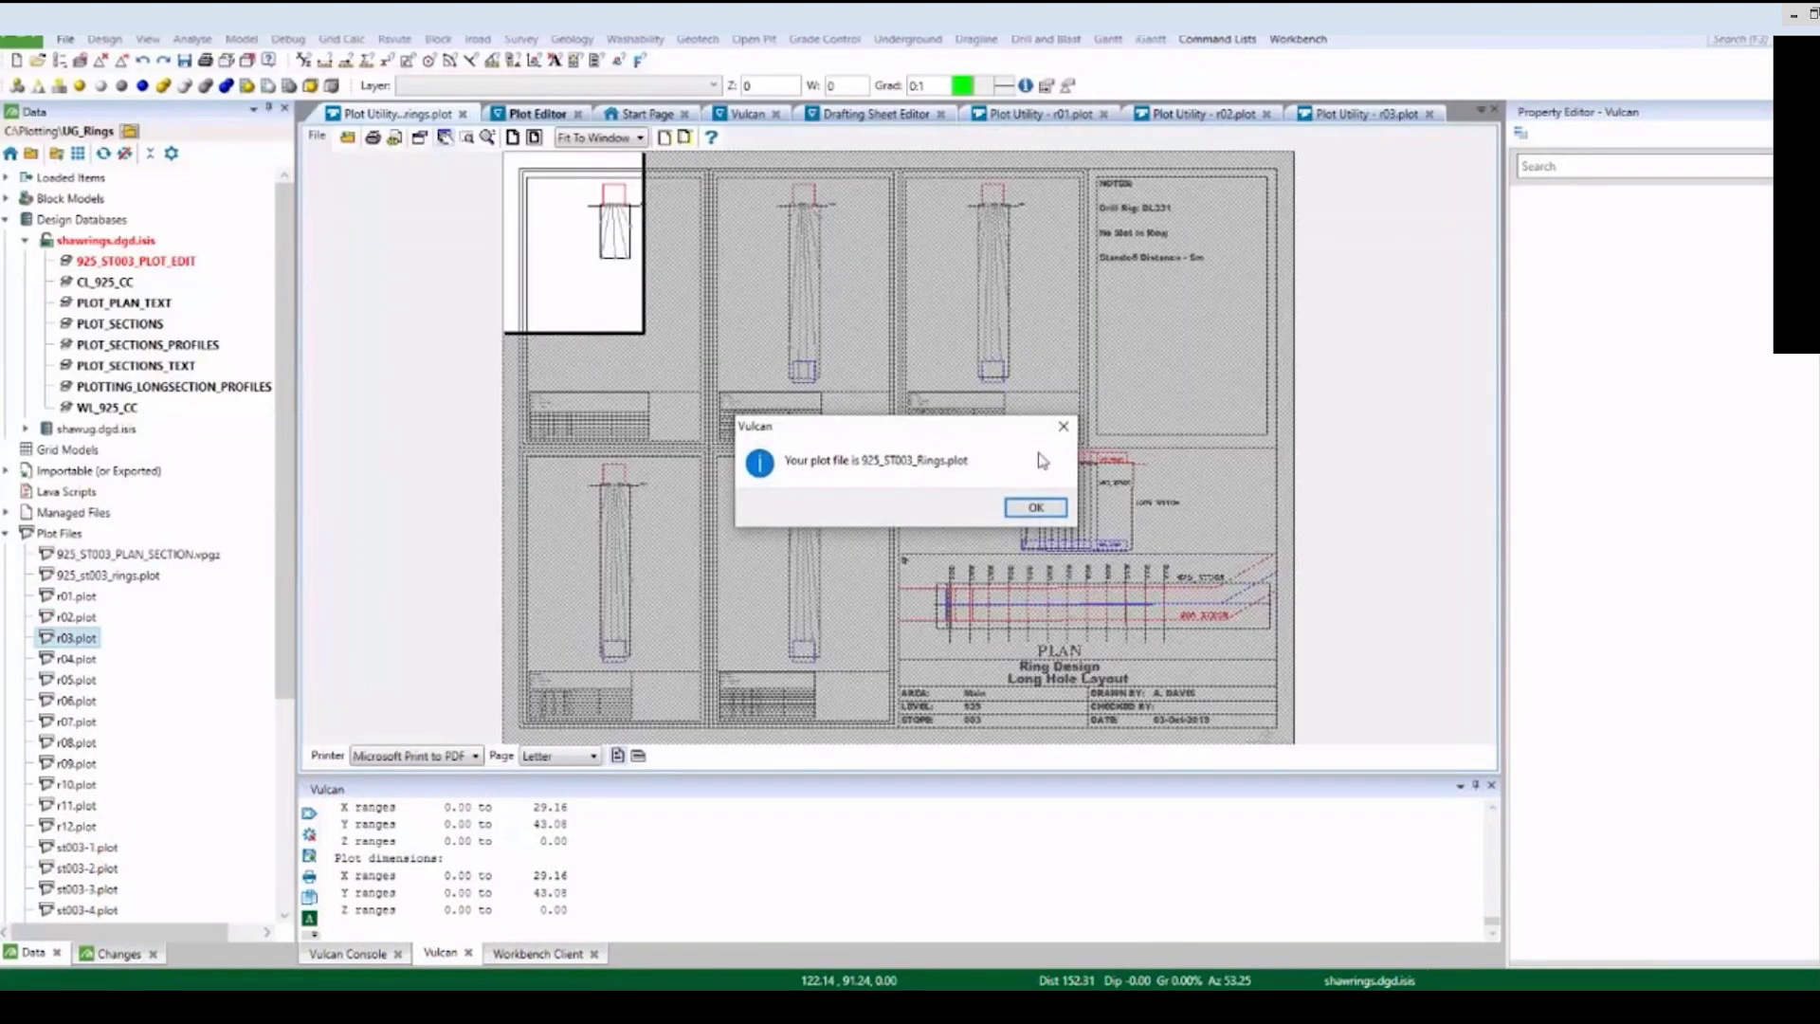
pyautogui.click(1023, 508)
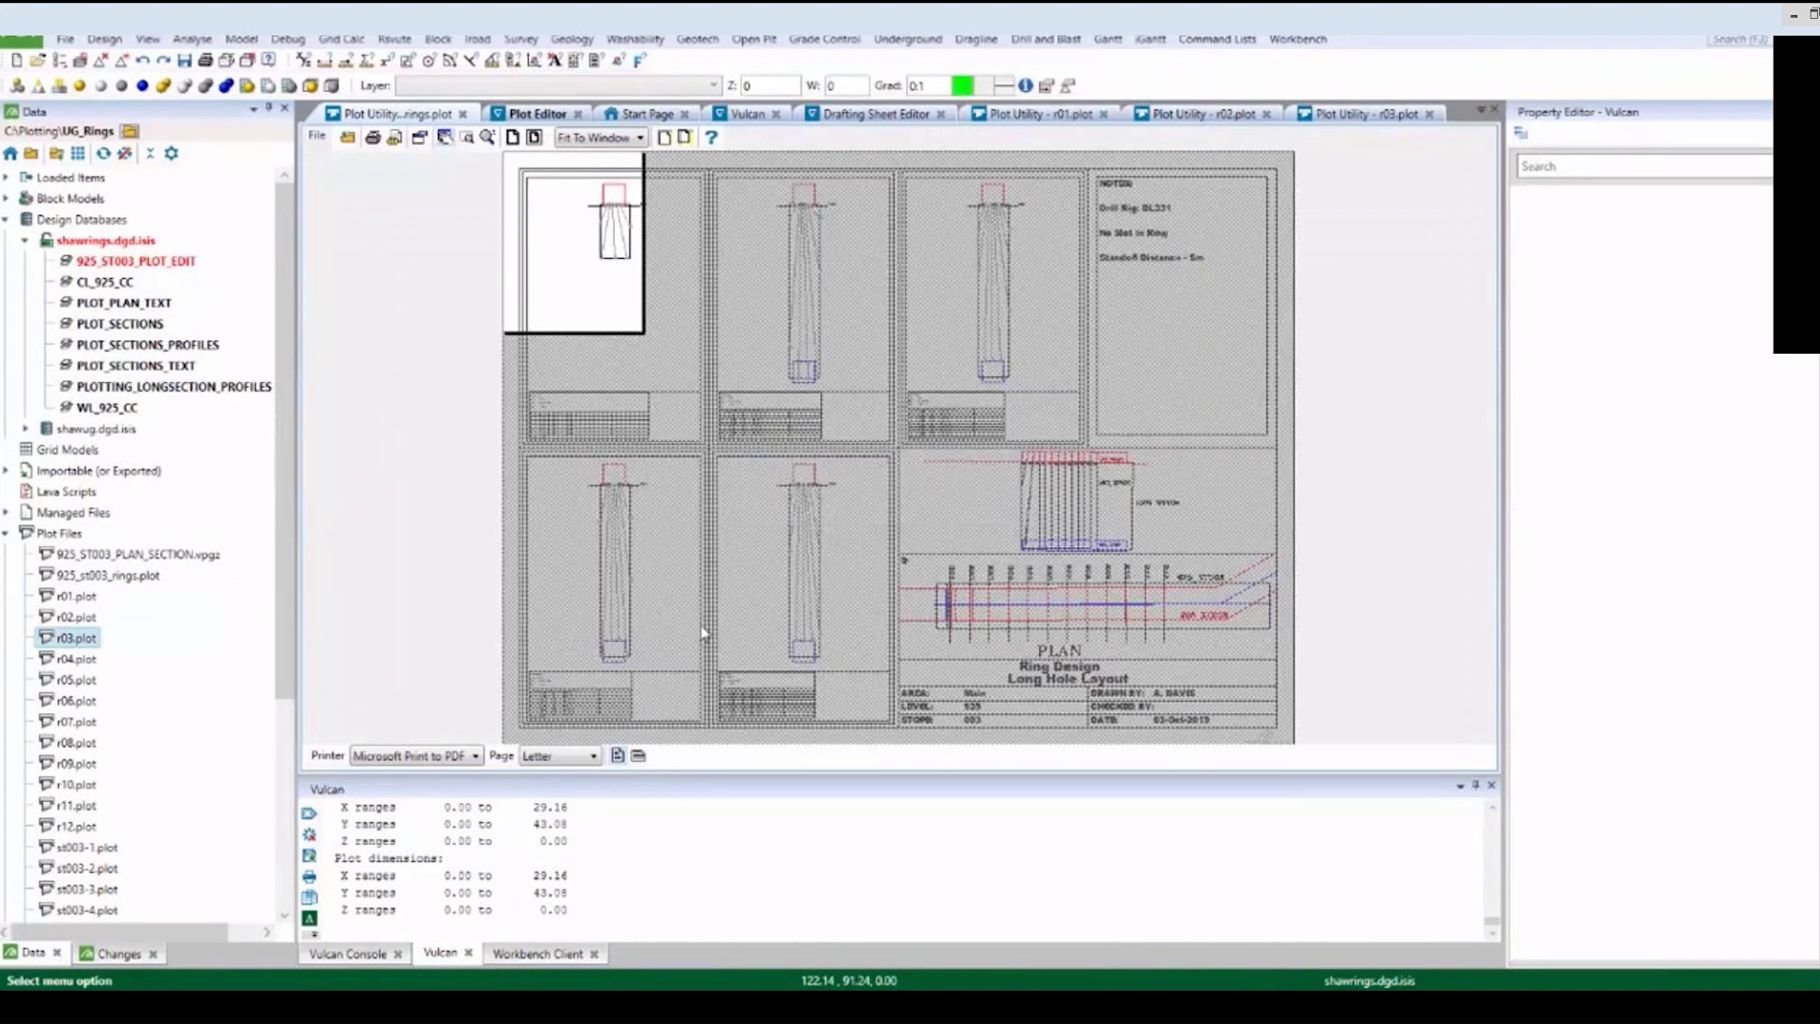
# Set the rings plot's output to the CutePDF Writer printer with an ARCH E page in landscape orientation.
pyautogui.click(427, 755)
pyautogui.click(403, 636)
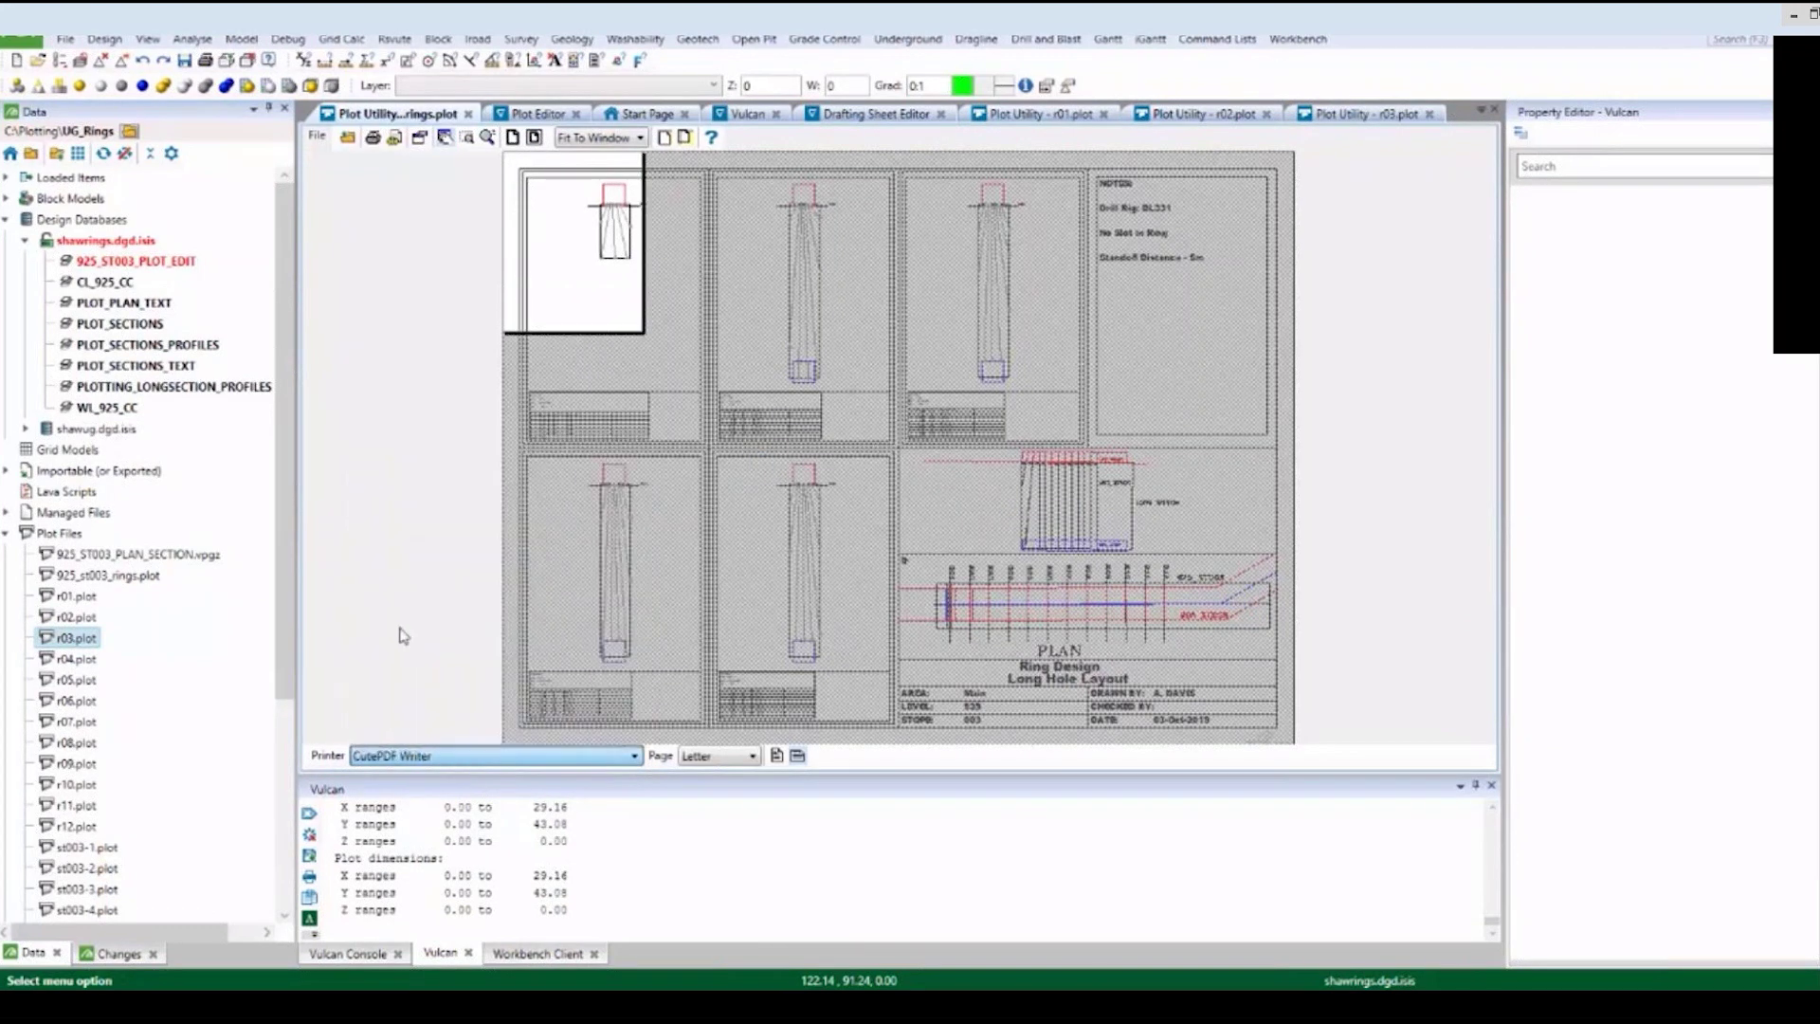
pyautogui.click(720, 755)
pyautogui.moveTo(820, 471); pyautogui.dragTo(825, 581)
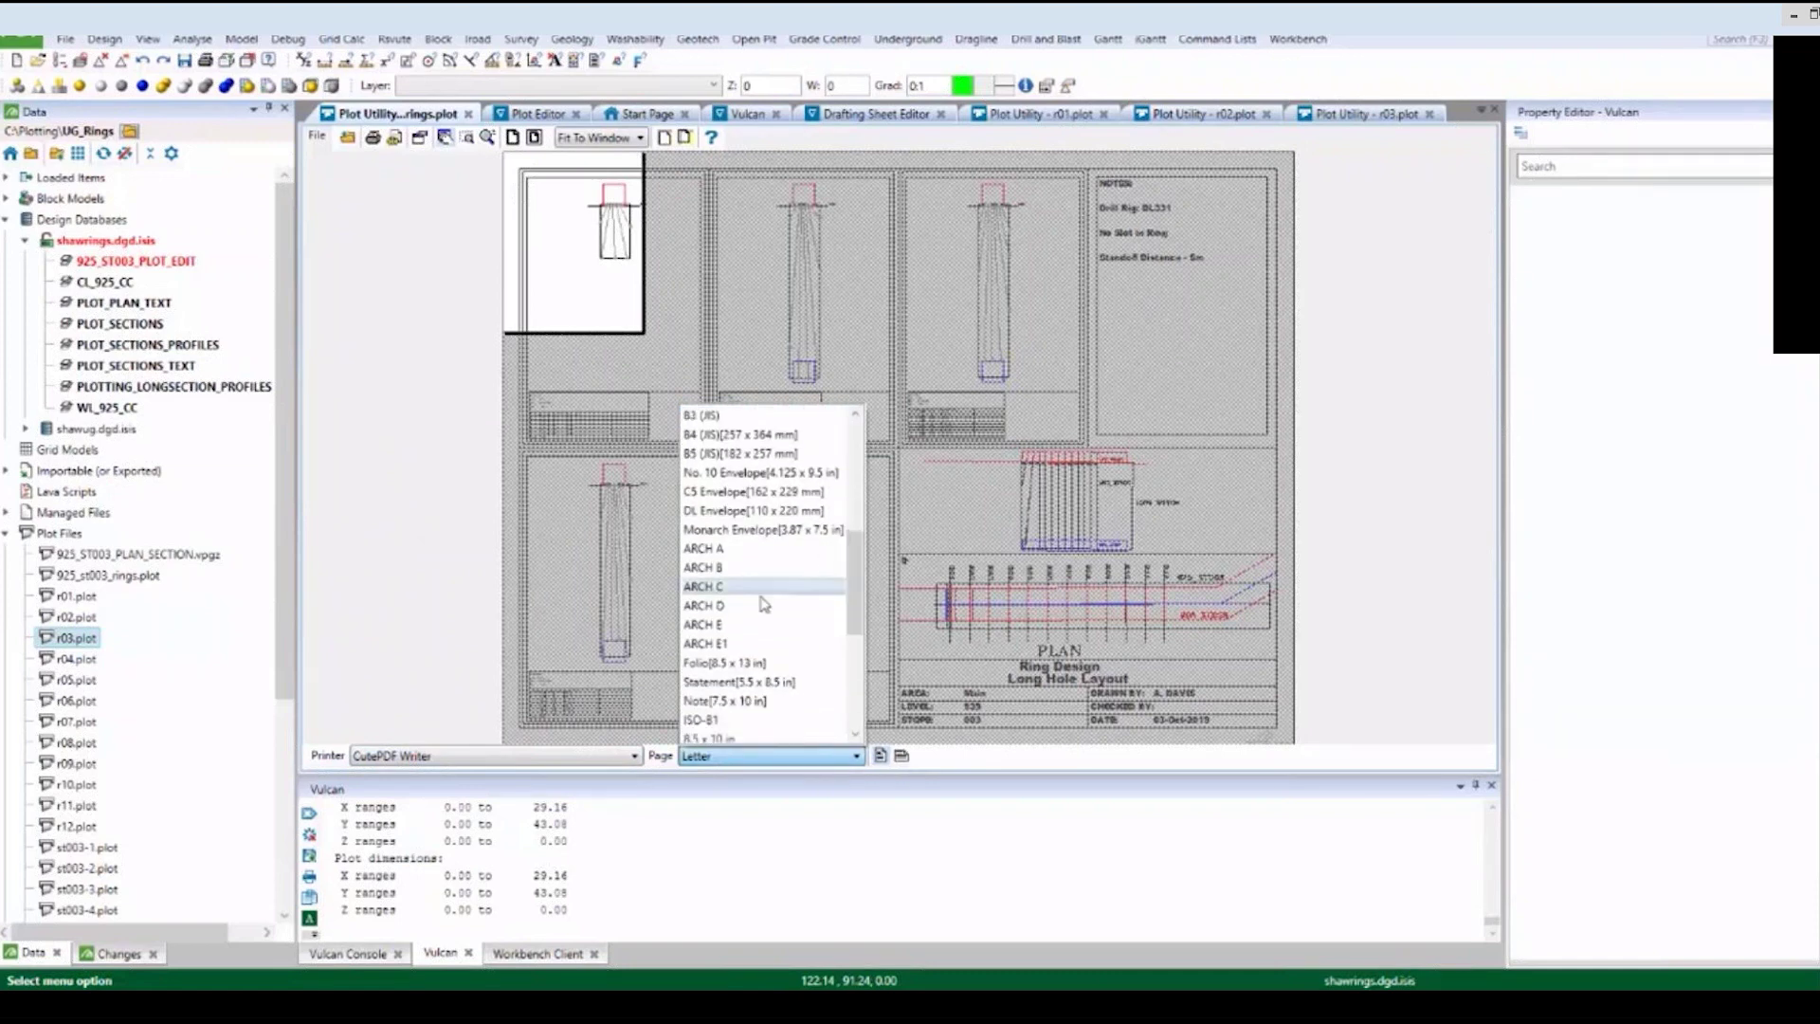
pyautogui.click(703, 624)
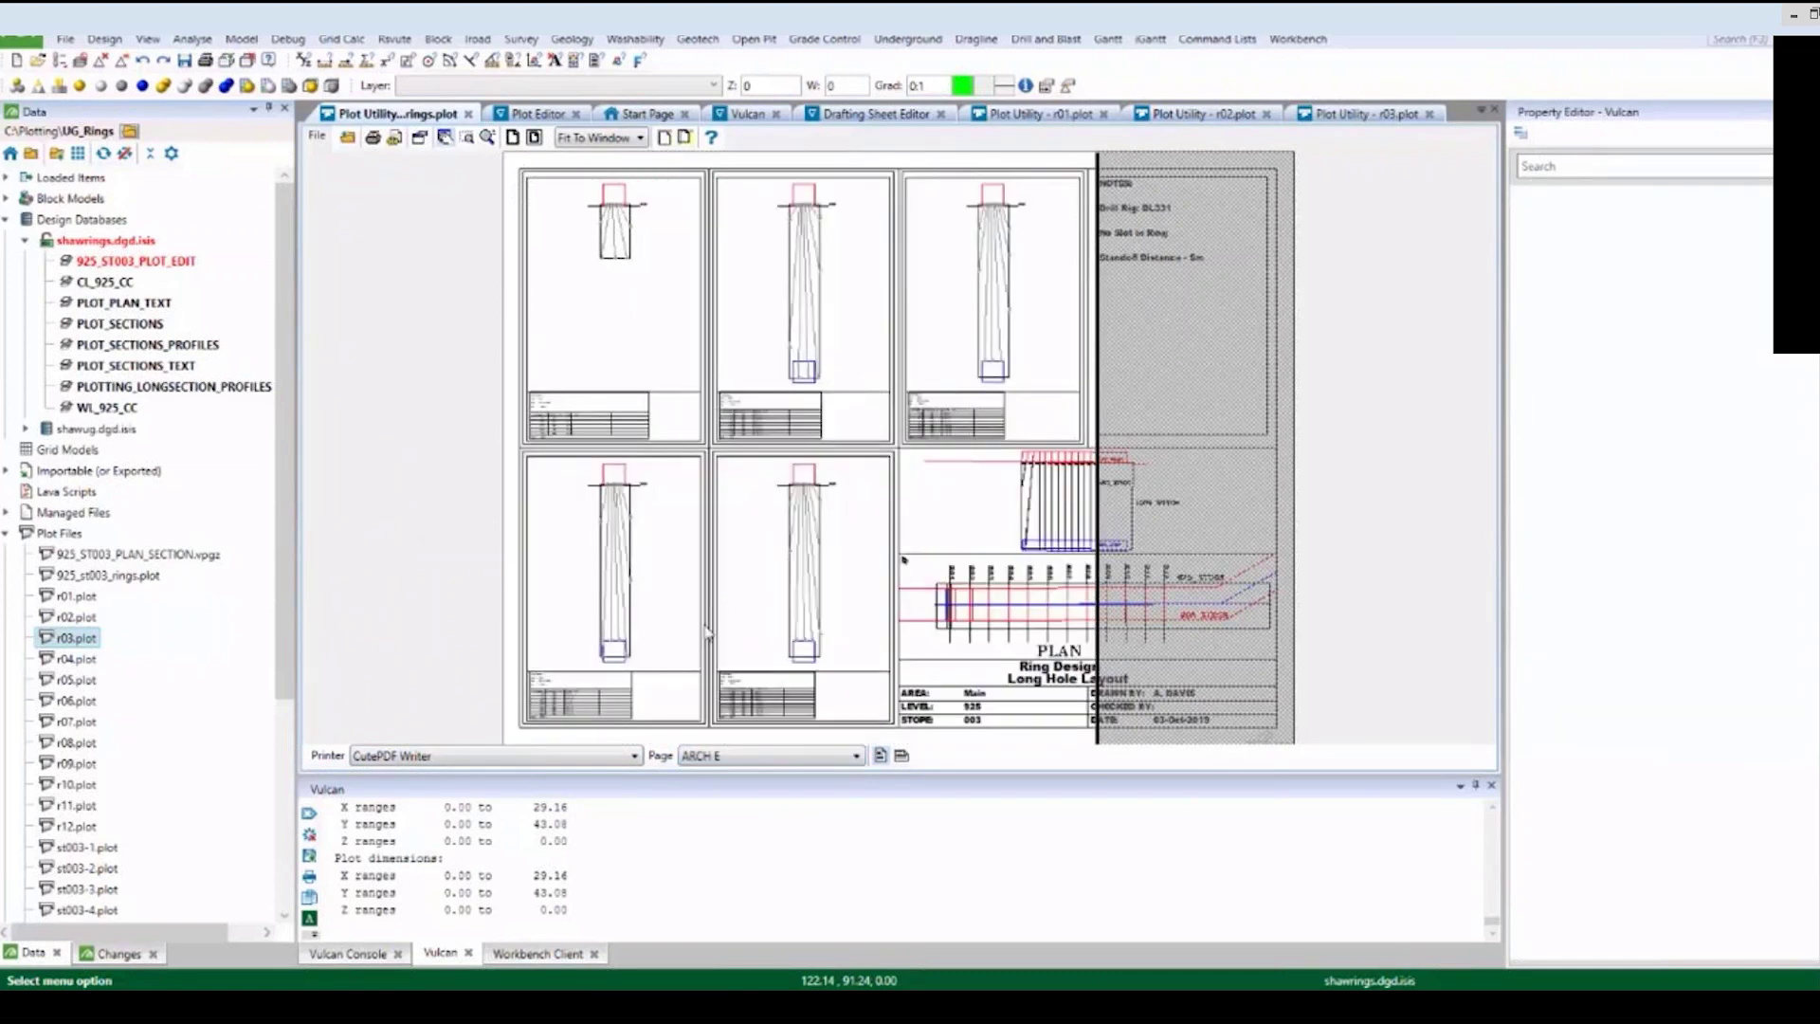
pyautogui.click(902, 757)
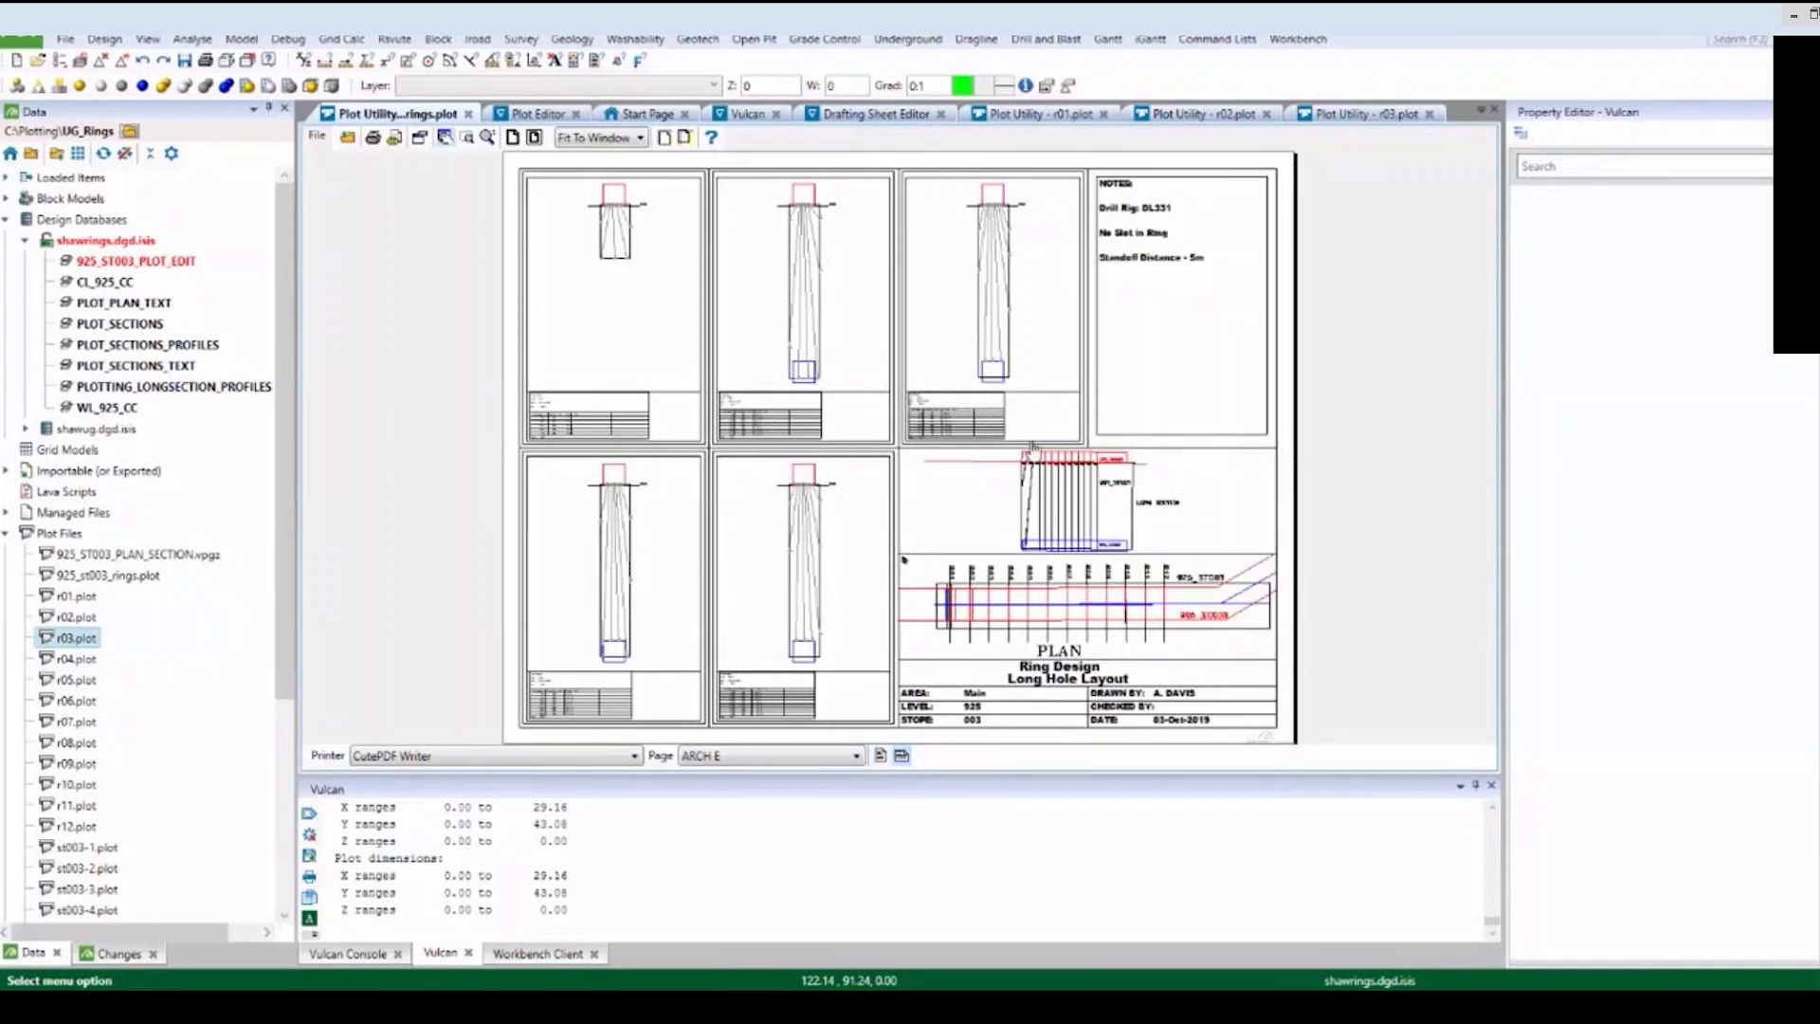
pyautogui.scroll(3, 1038, 465)
pyautogui.scroll(-4, 1042, 488)
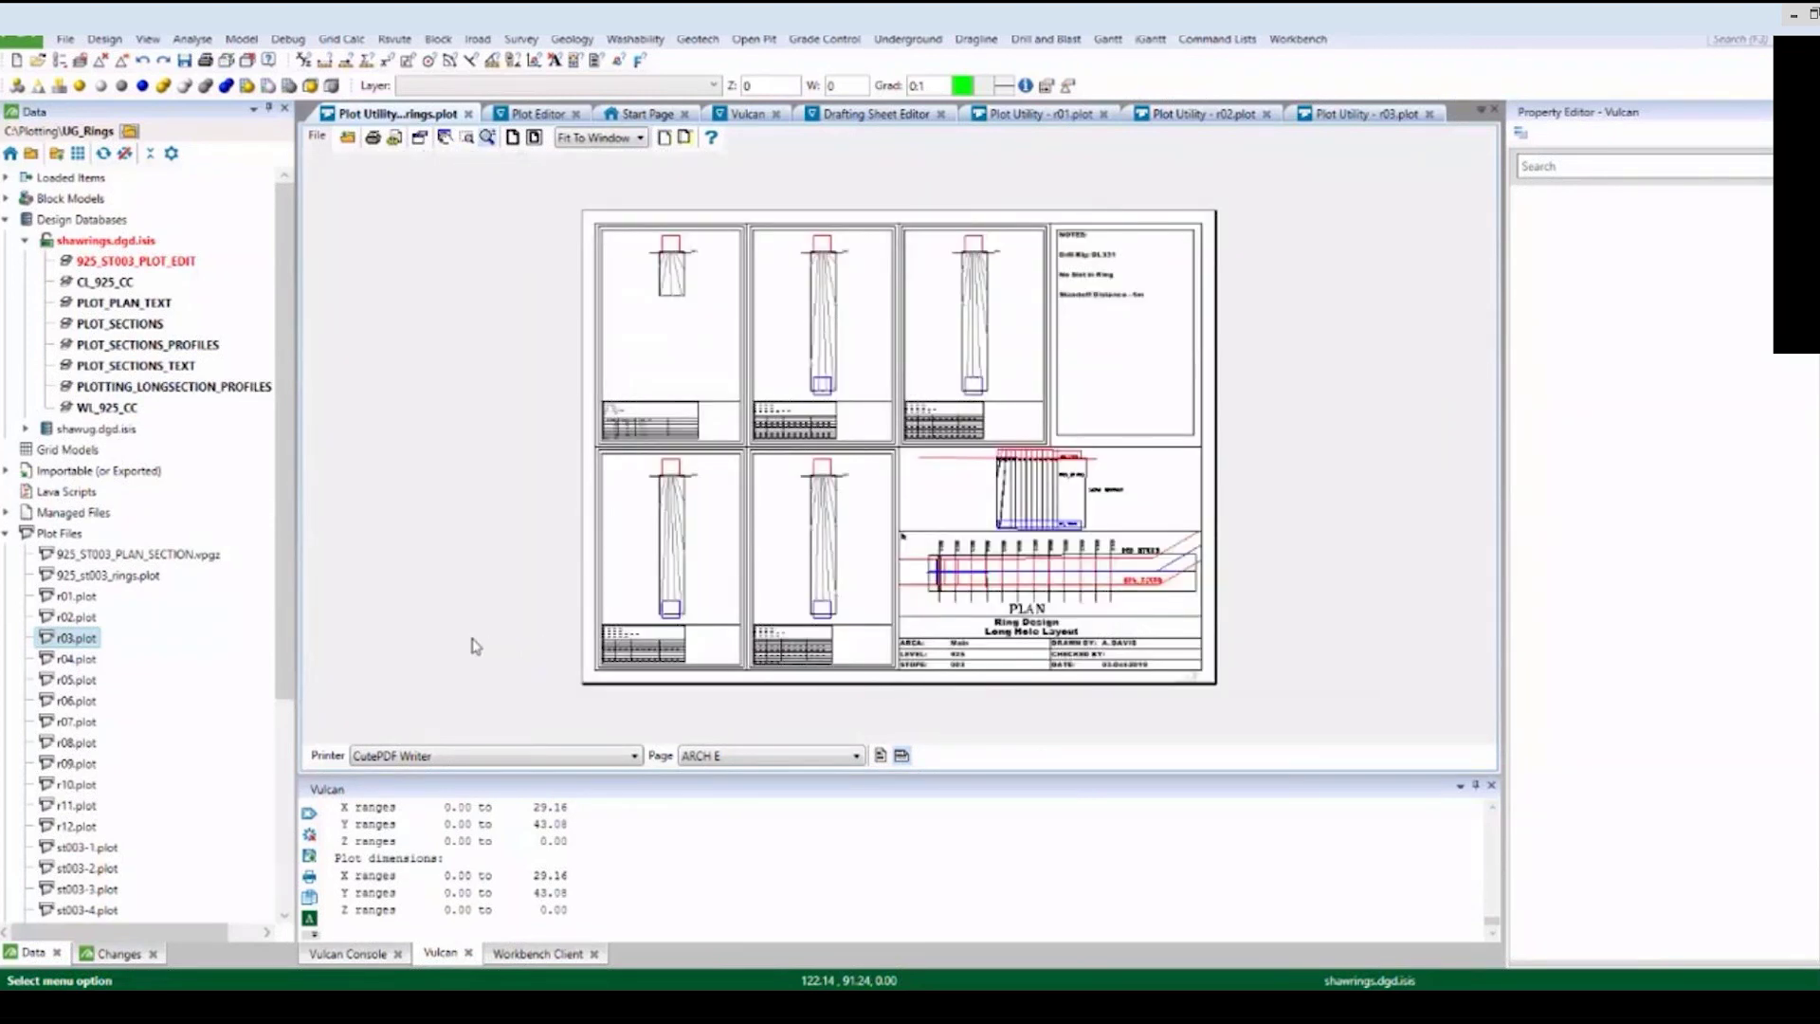
# Close the plot preview windows and the drafting sheet editor, returning to the full ring sheet in the plot editor.
pyautogui.doubleClick(175, 554)
pyautogui.click(468, 113)
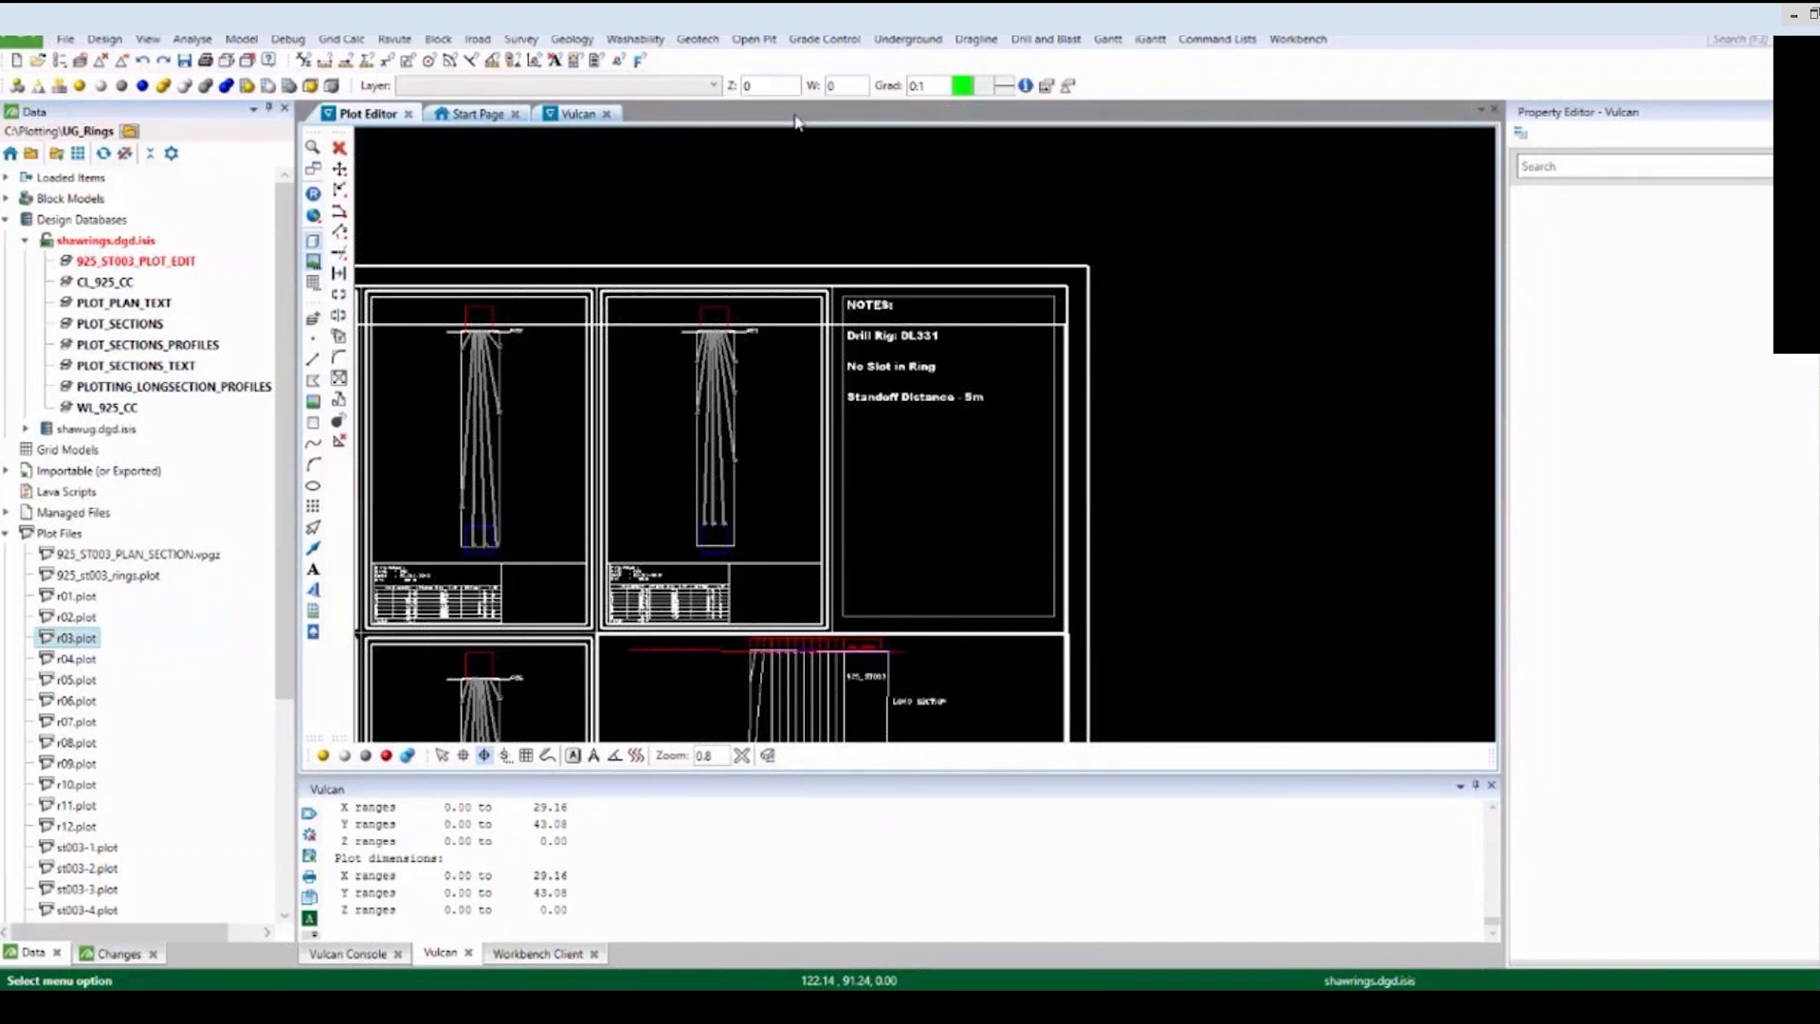
pyautogui.scroll(-2, 1267, 285)
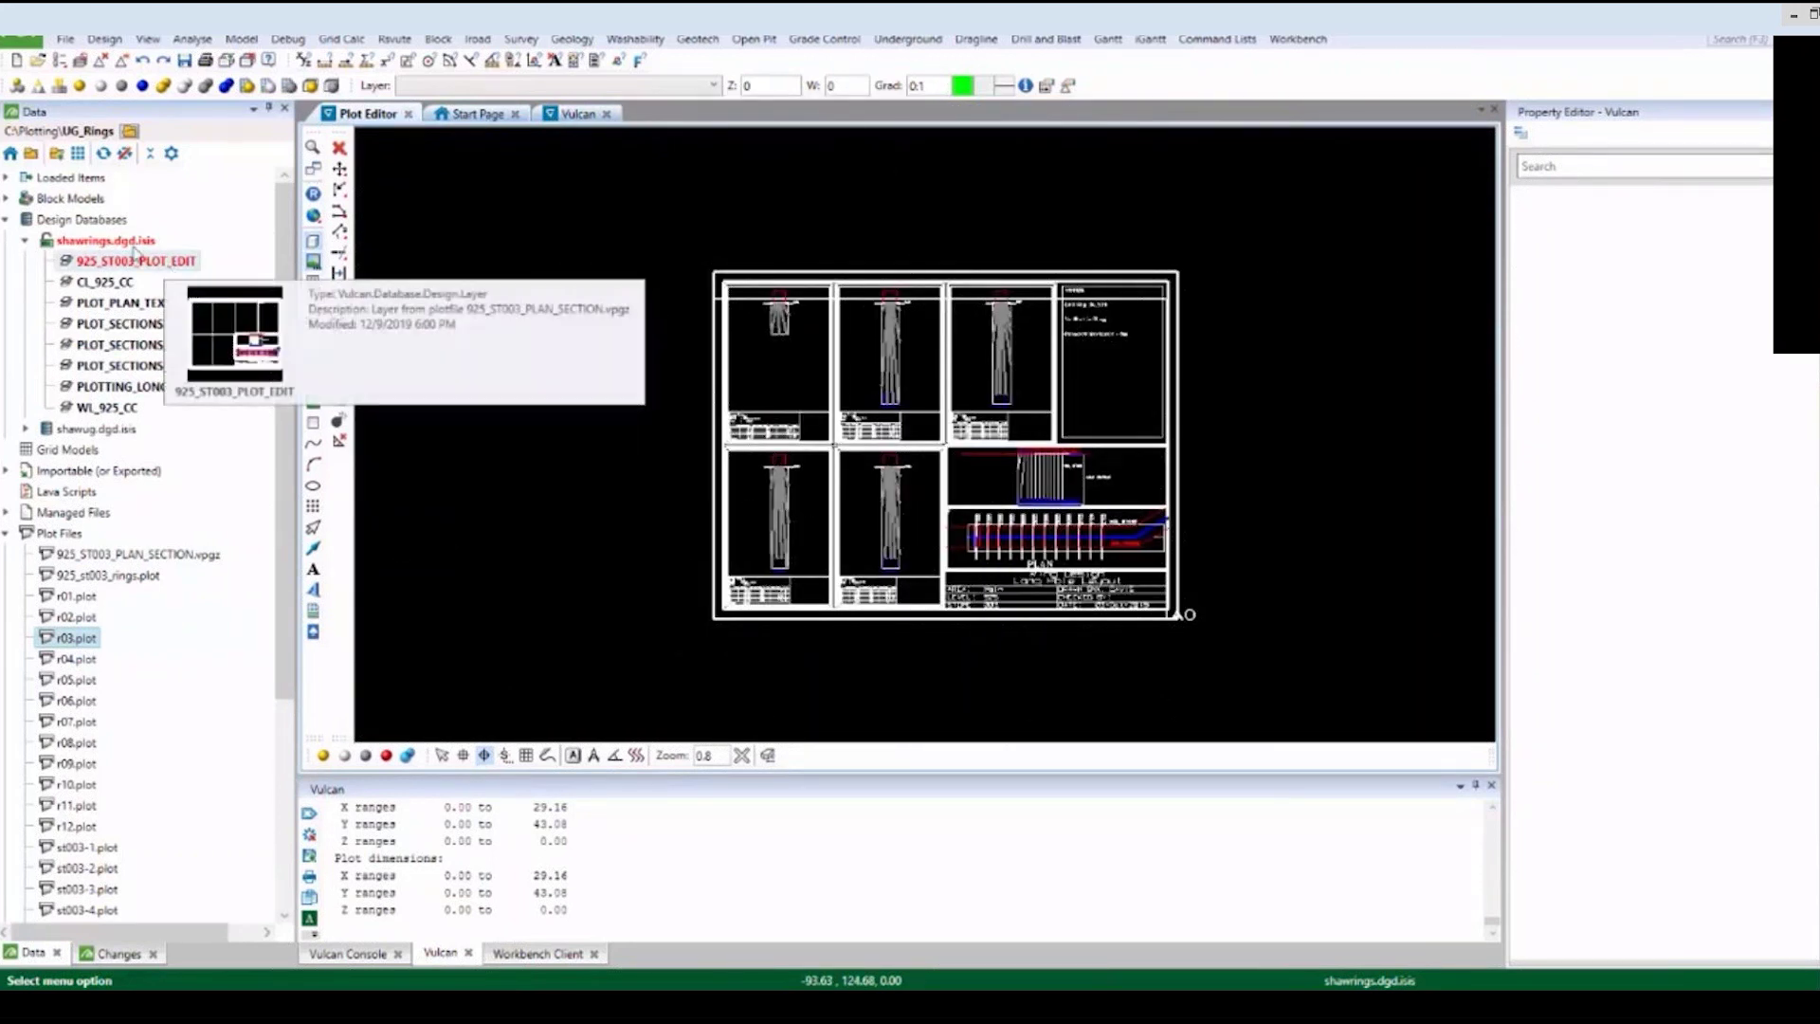
# Save the edited 925_ST003_PLOT_EDIT layer to the shawrings.dgd.isis design database.
pyautogui.rightClick(135, 243)
pyautogui.click(176, 339)
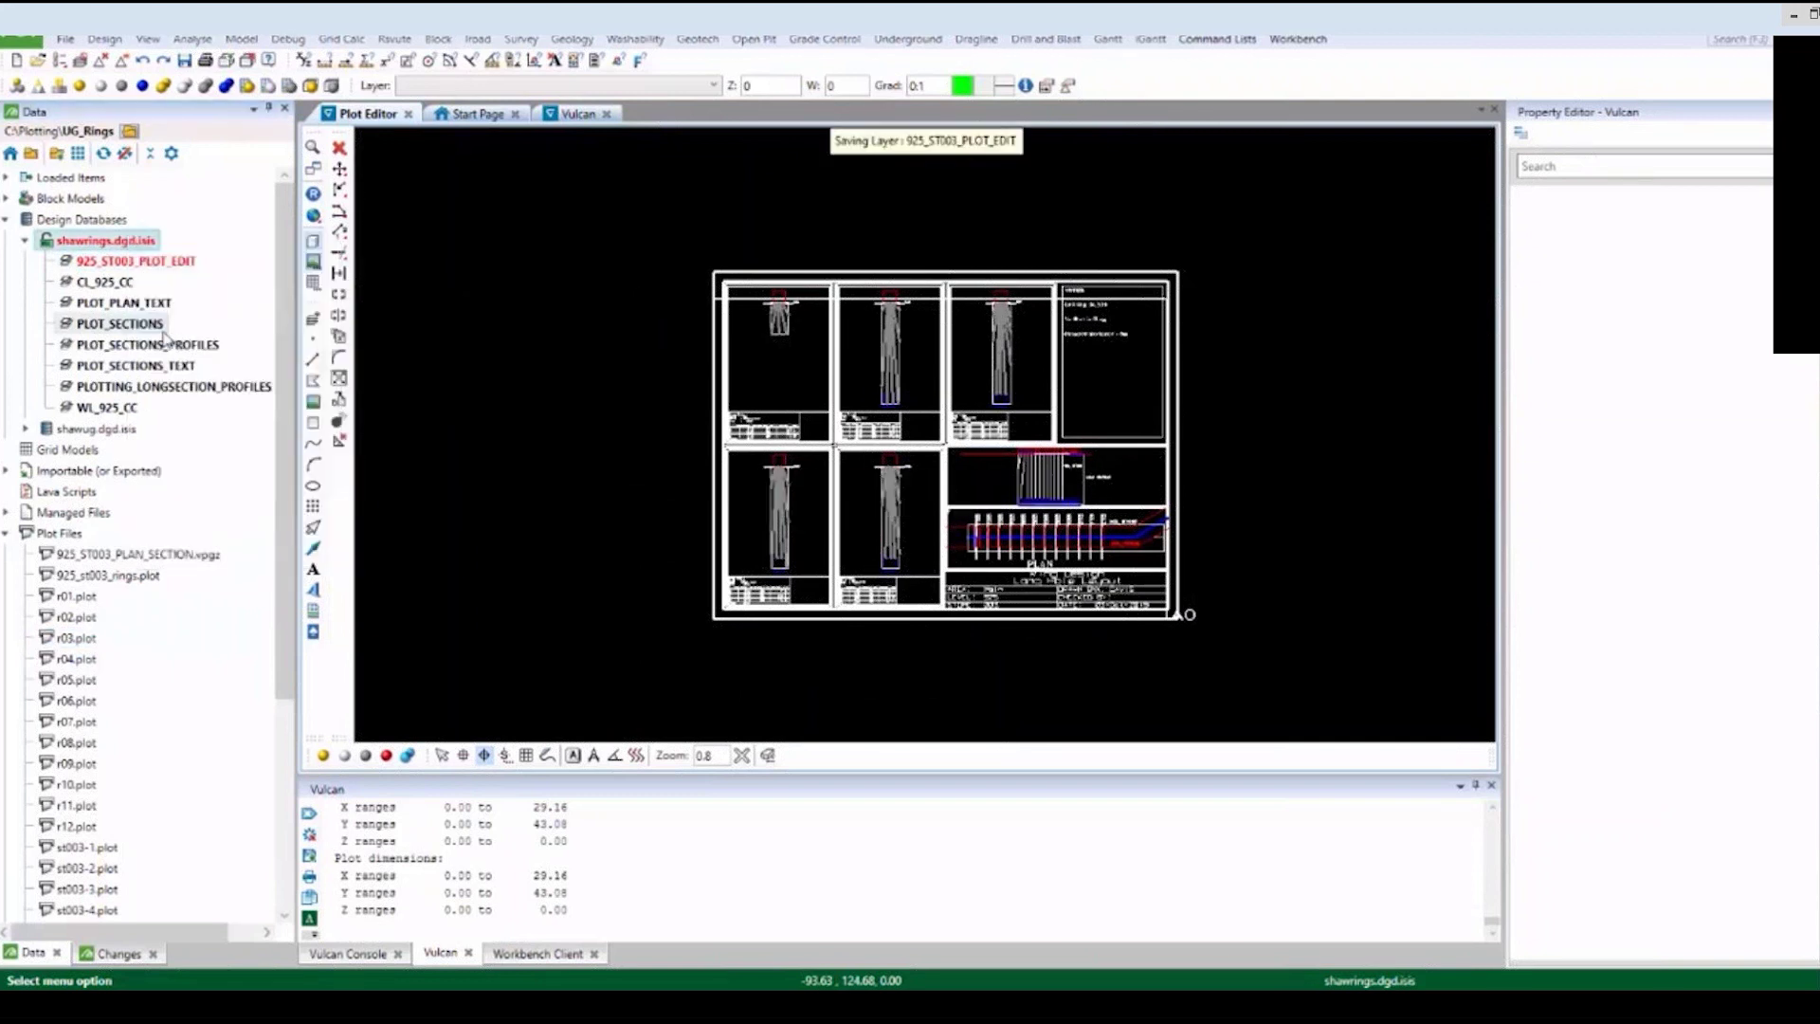
pyautogui.click(1034, 507)
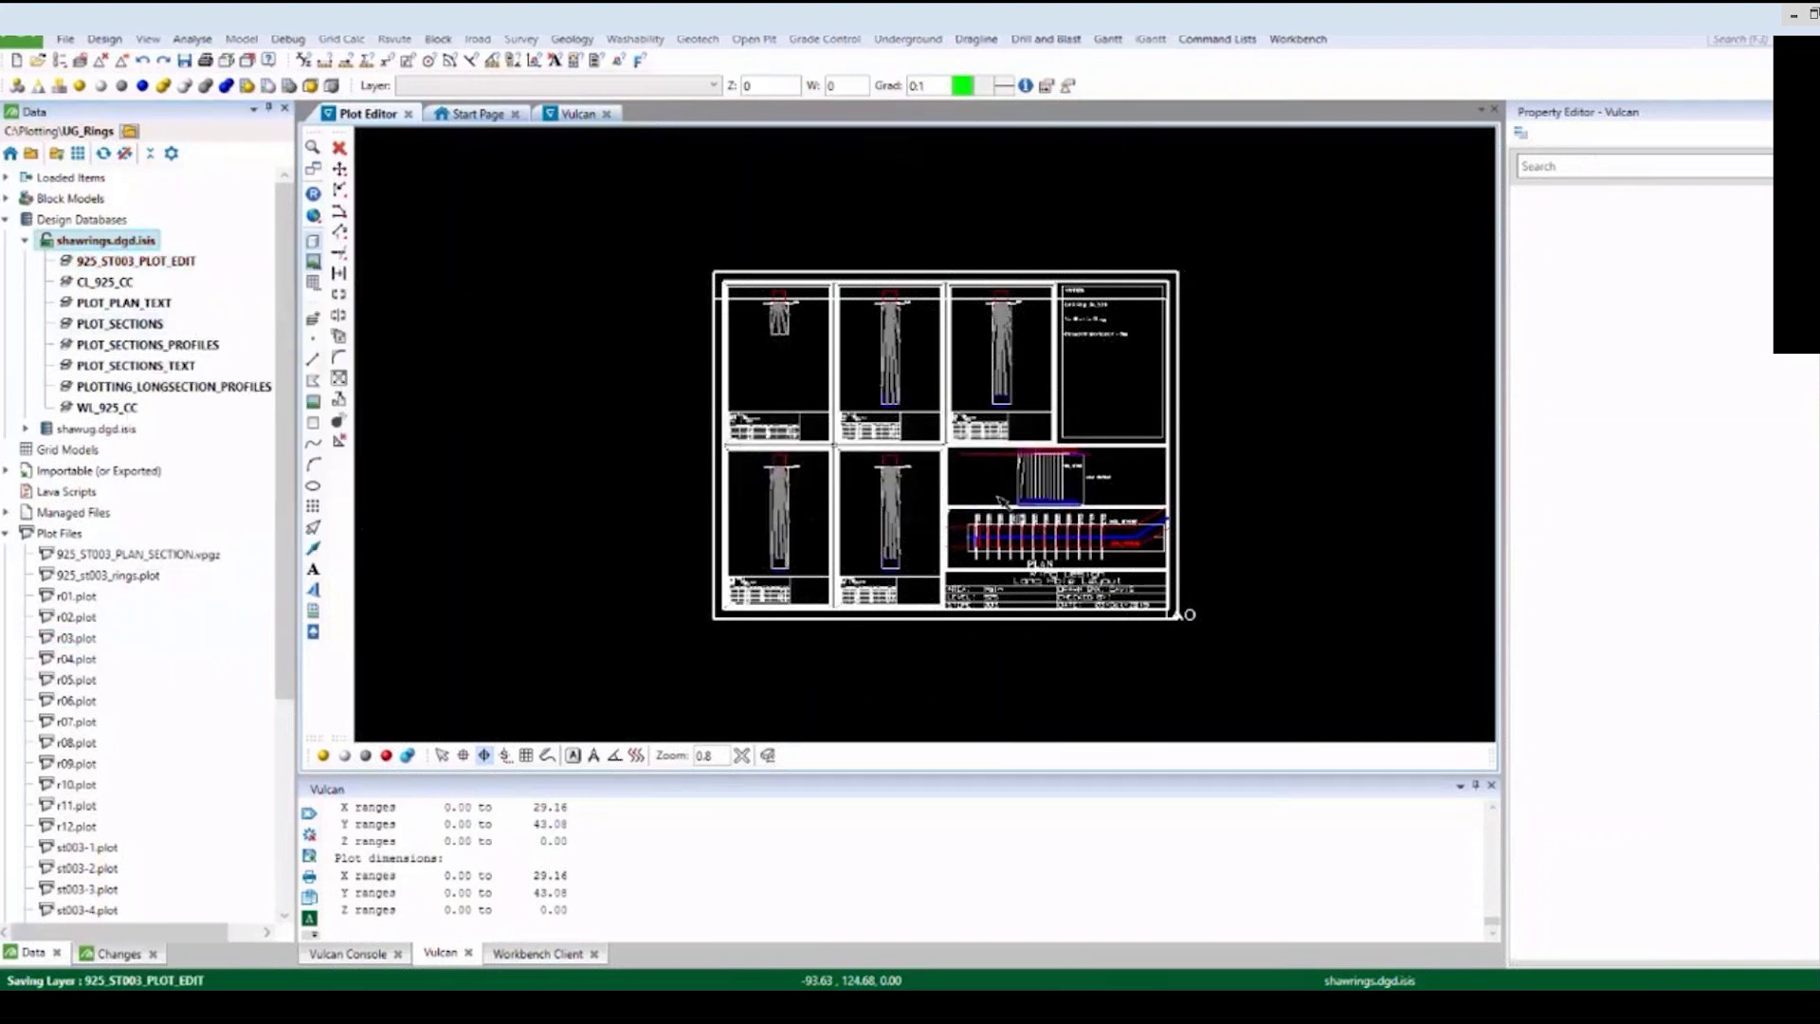
# Close the plot editor and unload the 925_ST003_PLOT_EDIT layer.
pyautogui.click(407, 114)
pyautogui.rightClick(180, 263)
pyautogui.click(248, 295)
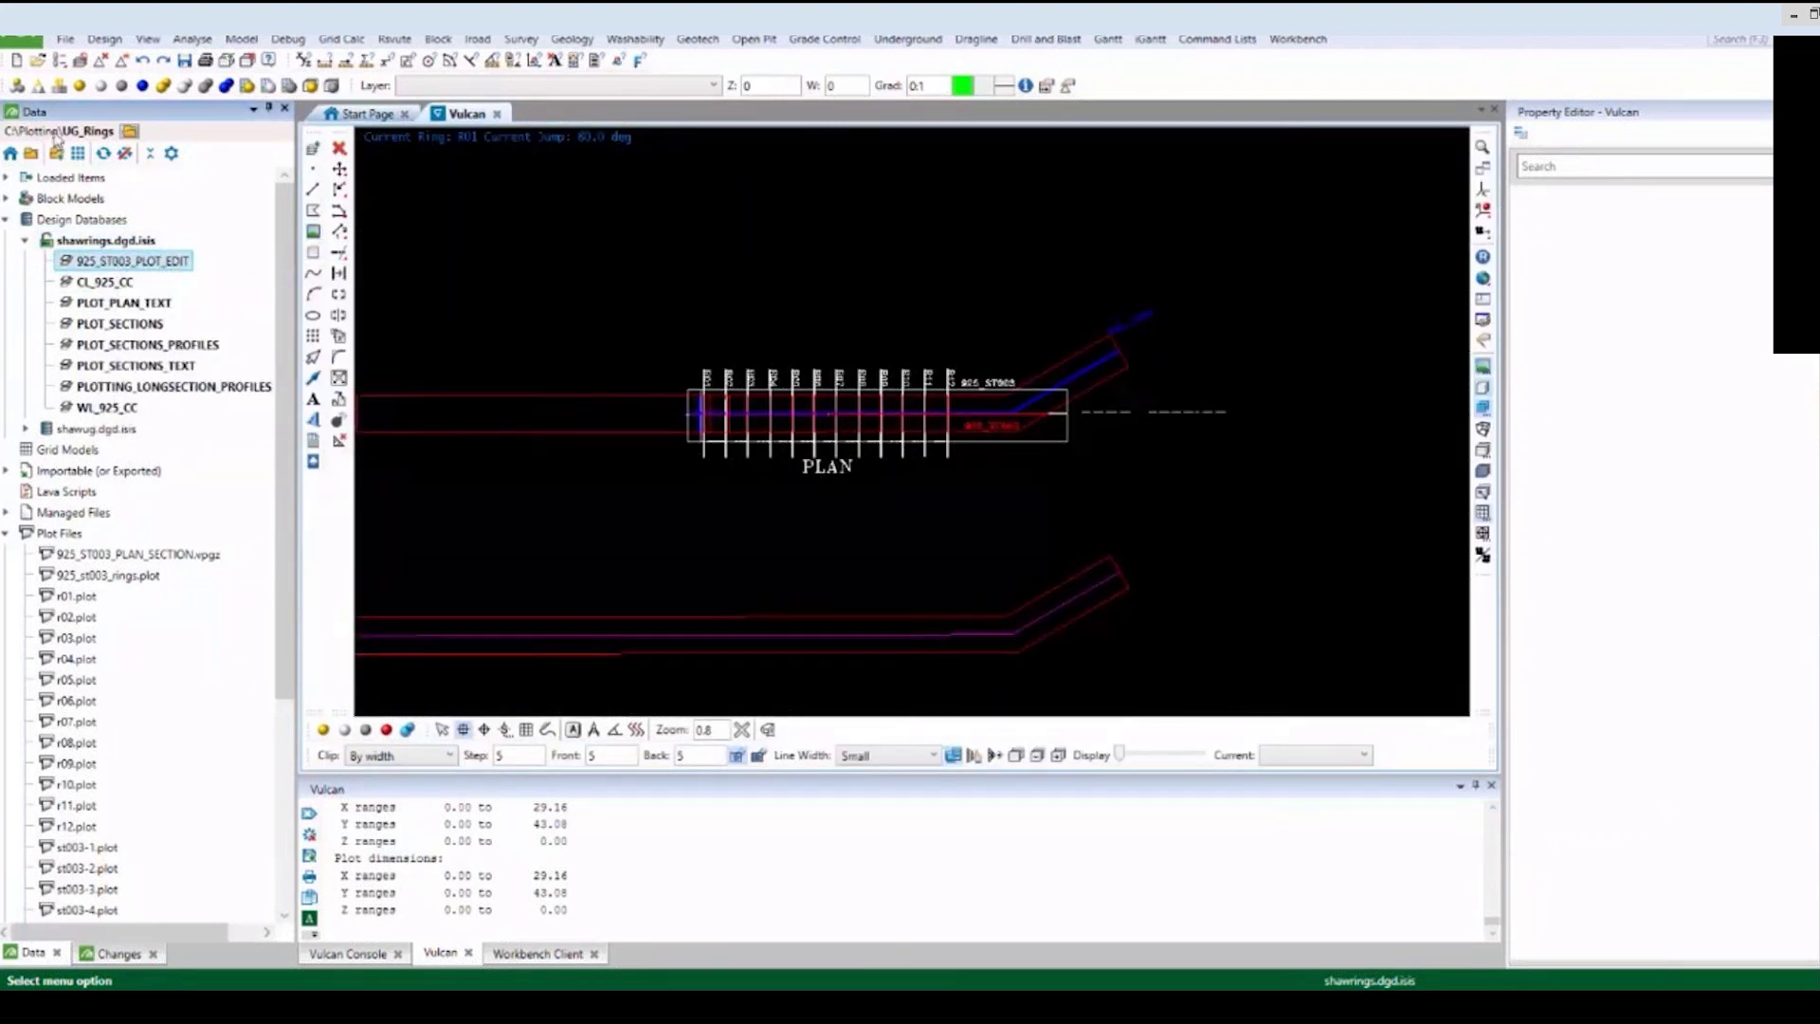
# Open a fresh plot edit sheet and load the saved 925_ST003_PLOT_EDIT layer into it.
pyautogui.click(64, 39)
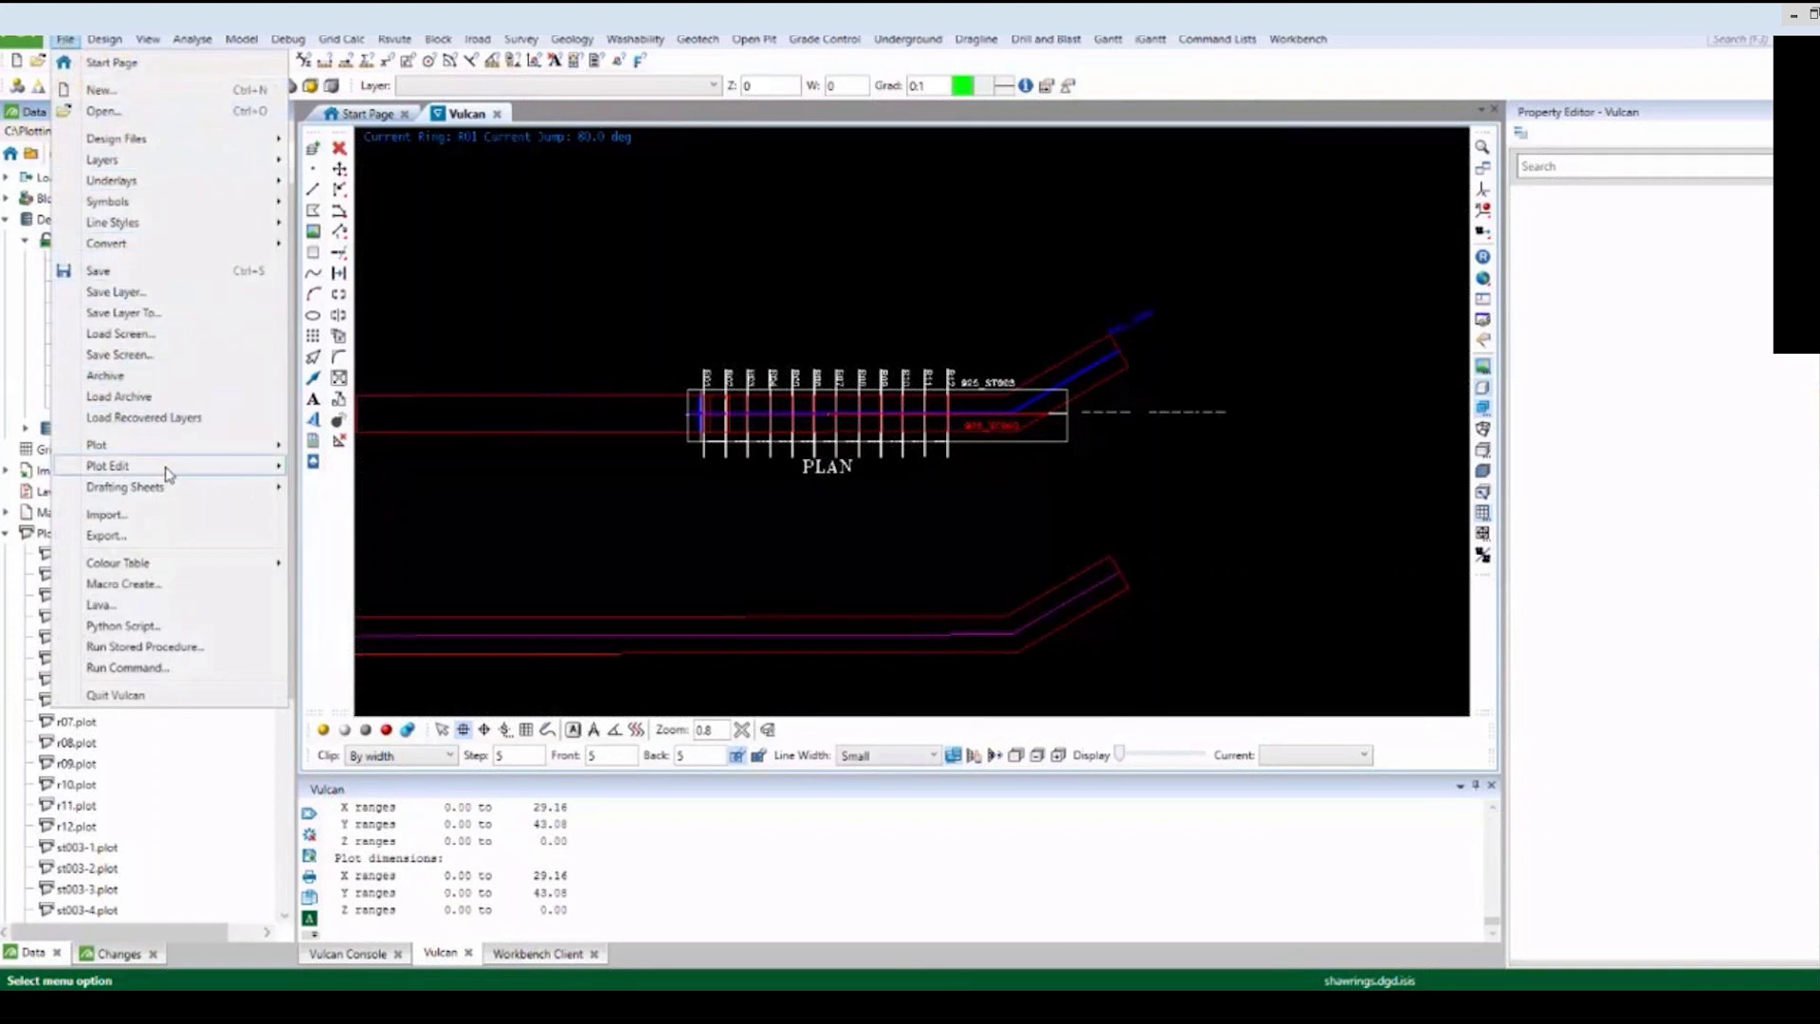
pyautogui.moveTo(218, 470)
pyautogui.click(374, 488)
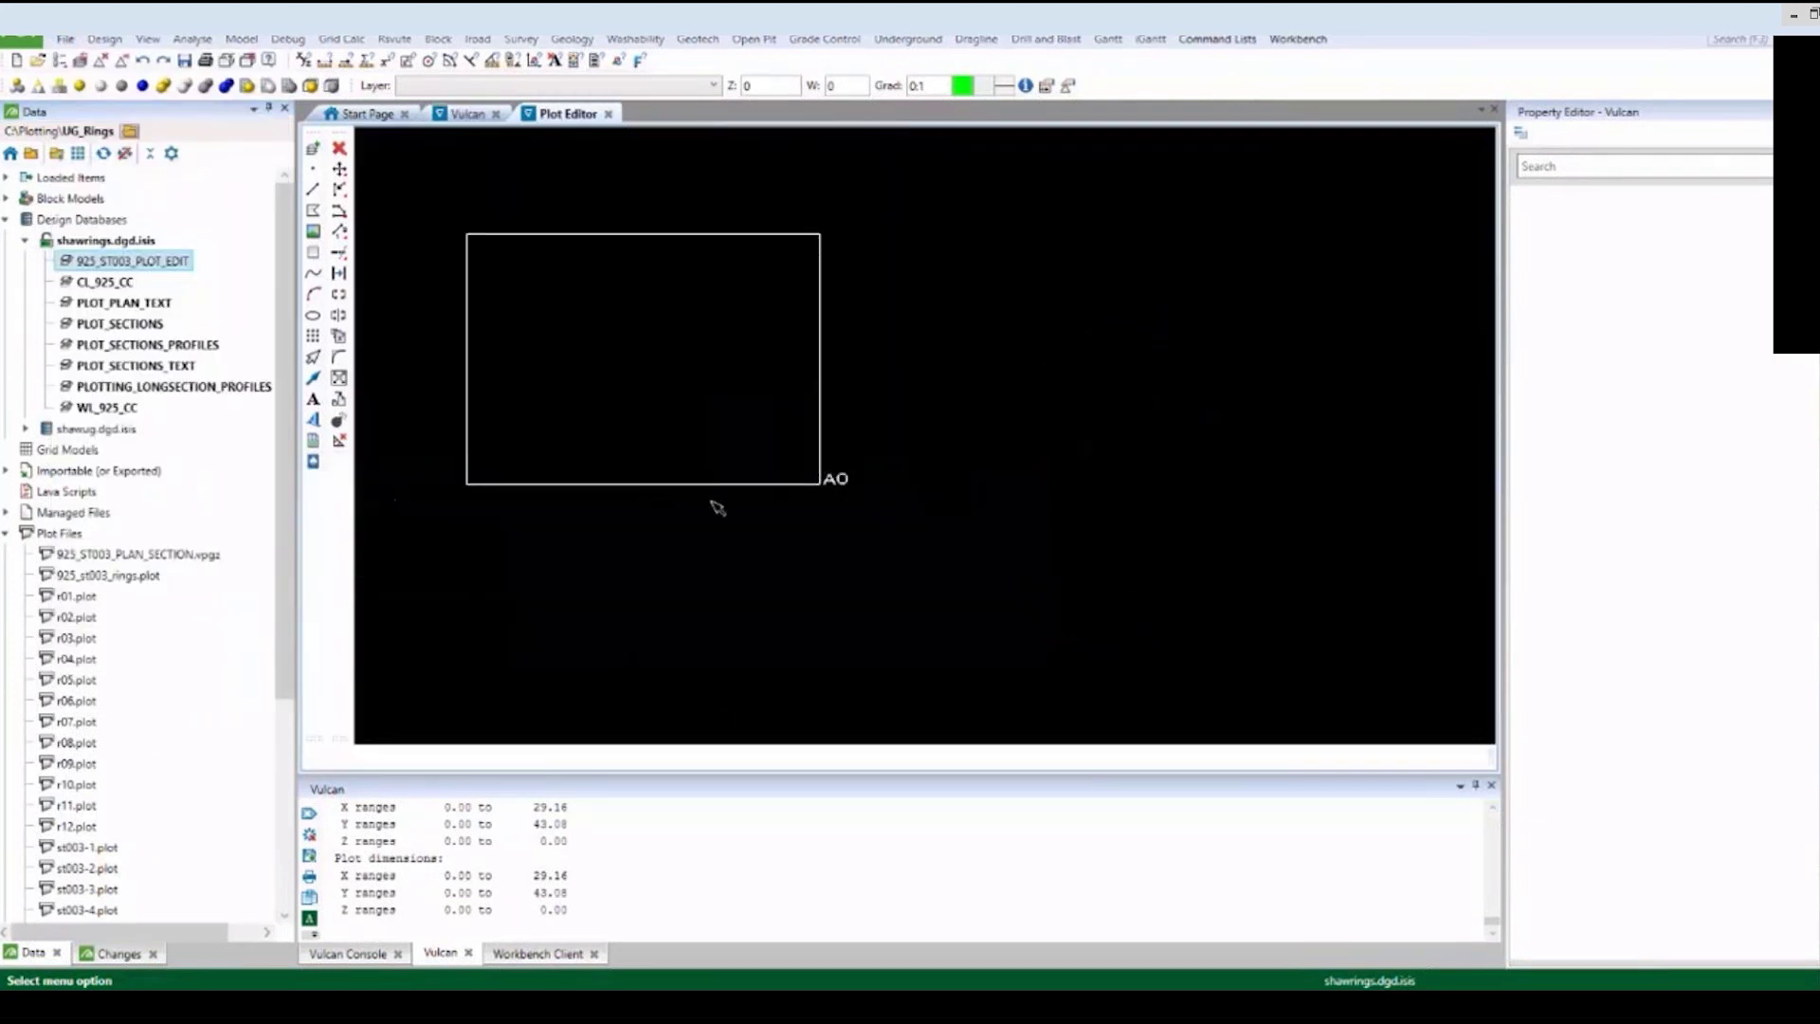
pyautogui.doubleClick(174, 260)
pyautogui.scroll(3, 630, 500)
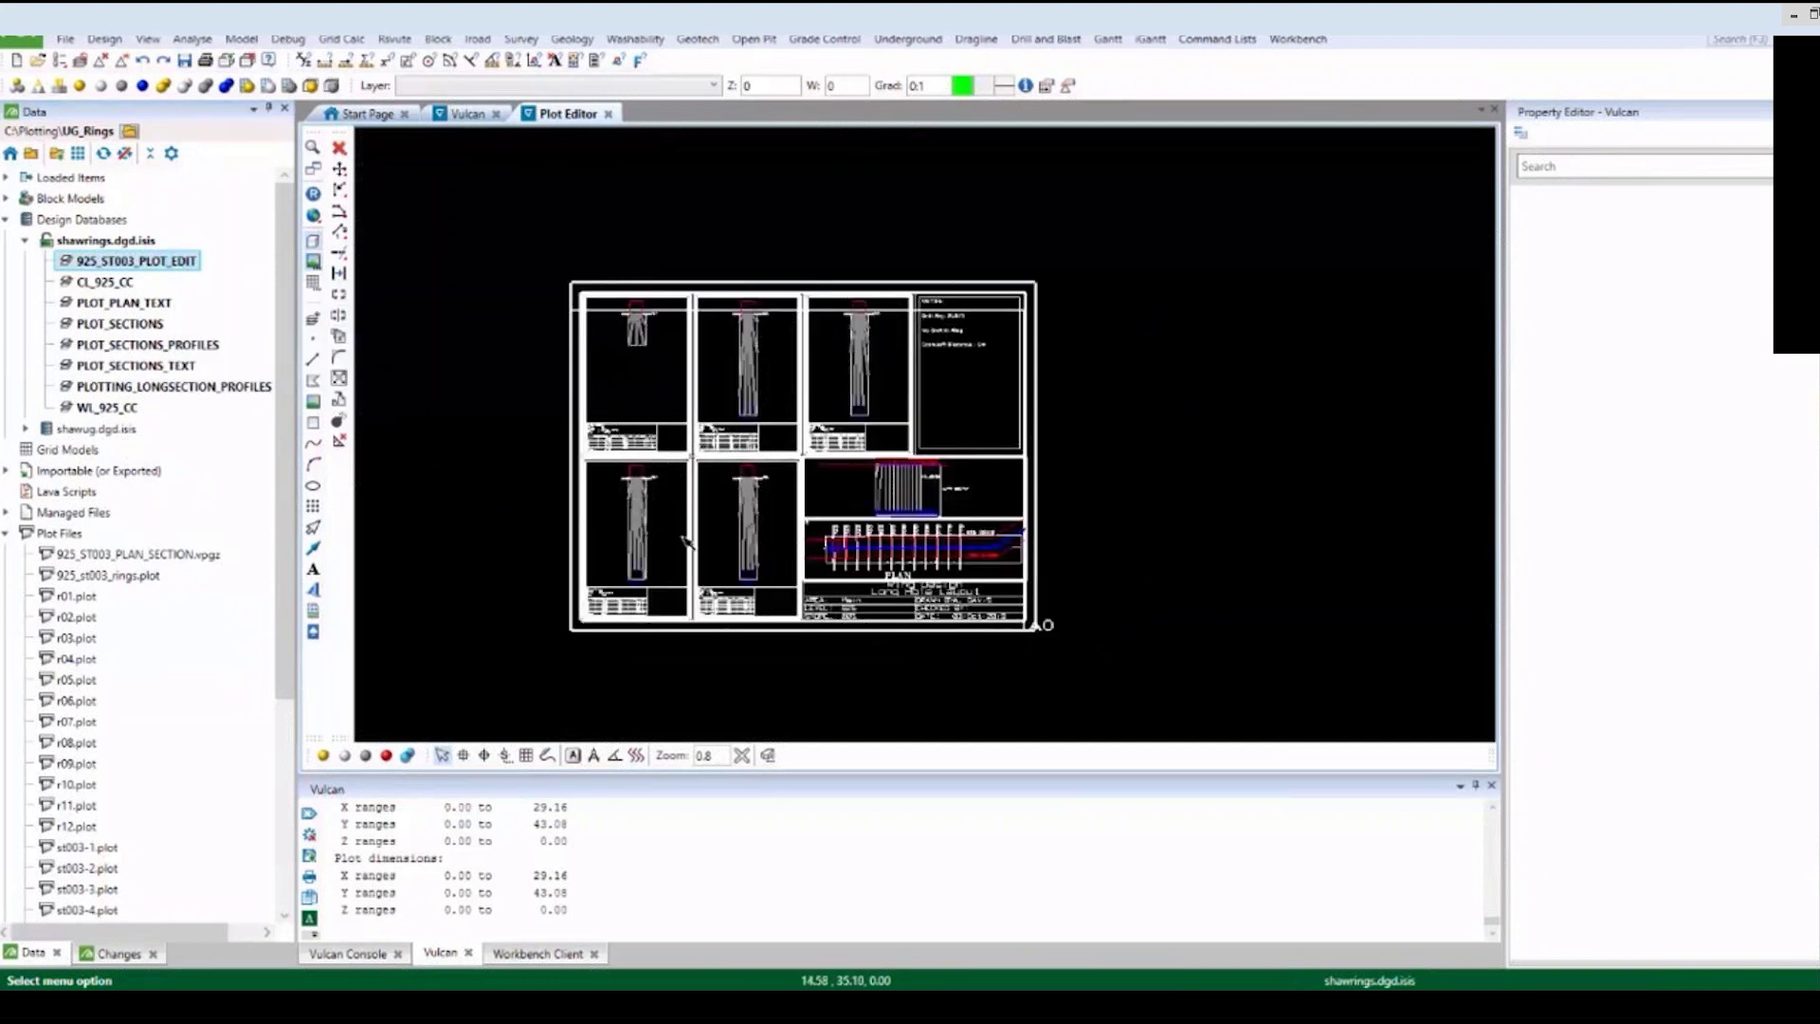